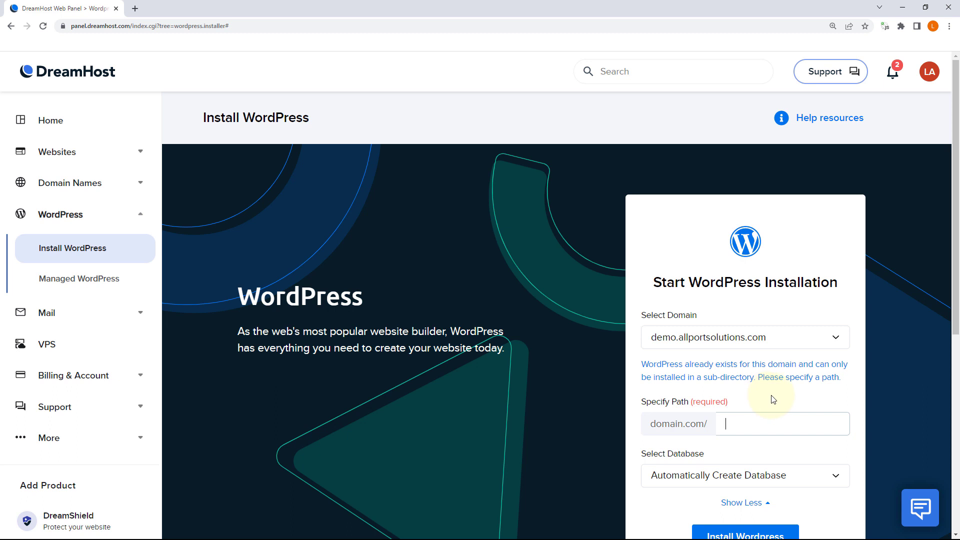
Step: Set the install path to wp3 and start the WordPress installation
{"action": "type", "text": "wp"}
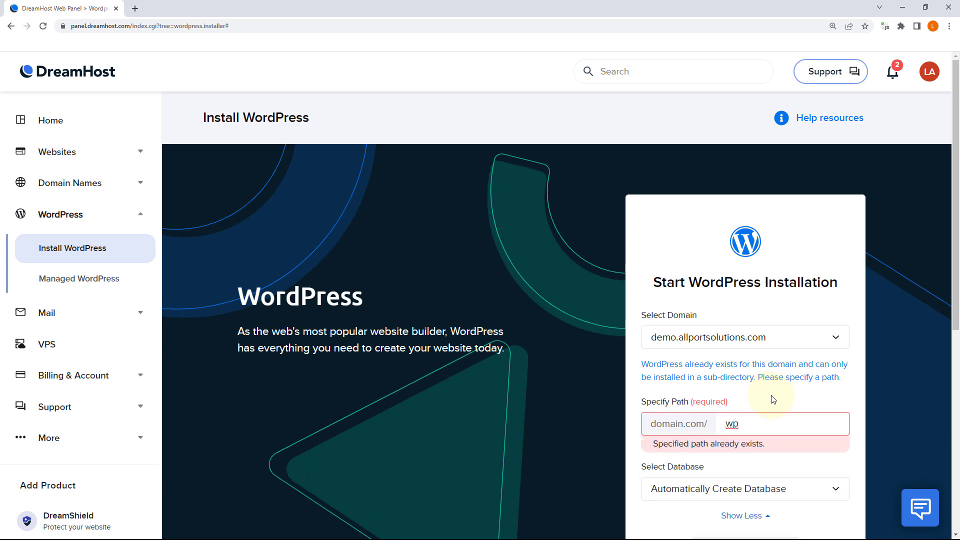
{"action": "type", "text": "4"}
{"action": "key", "text": "BackSpace"}
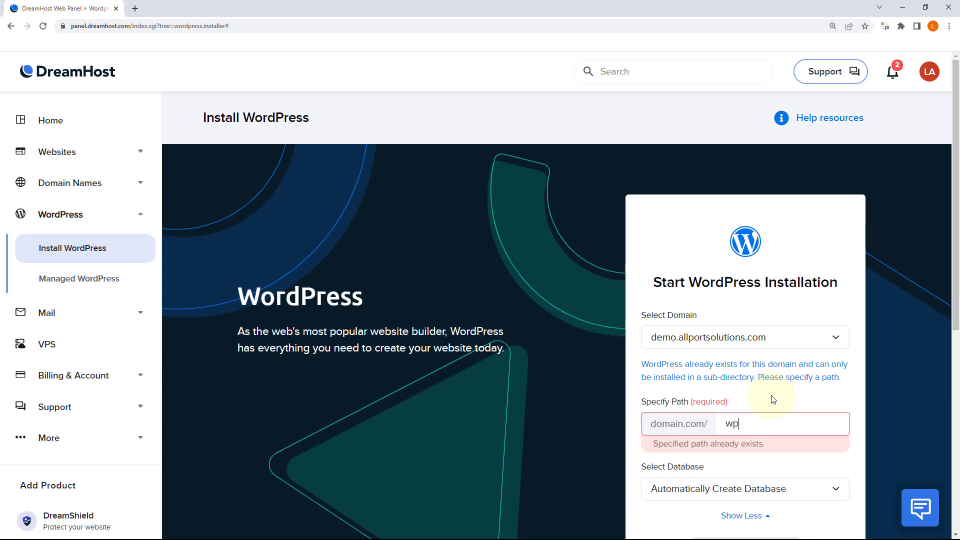
{"action": "type", "text": "3"}
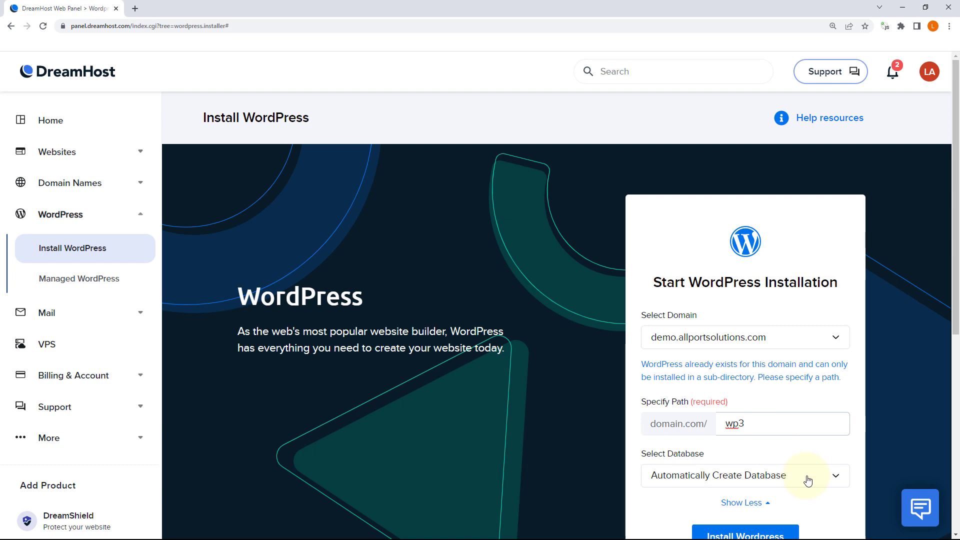
{"action": "scroll", "coordinate": [805, 477], "scroll_direction": "down", "scroll_amount": 2}
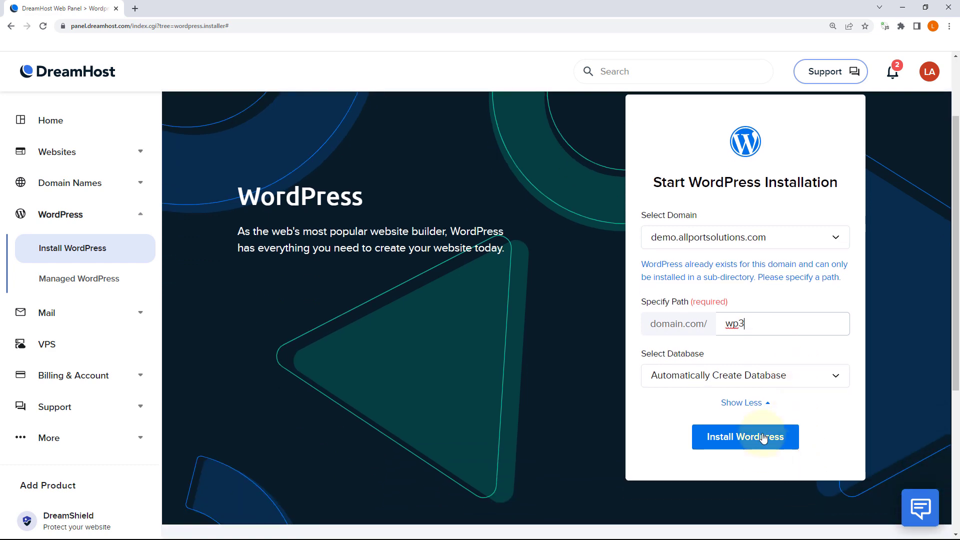
{"action": "left_click", "coordinate": [760, 439]}
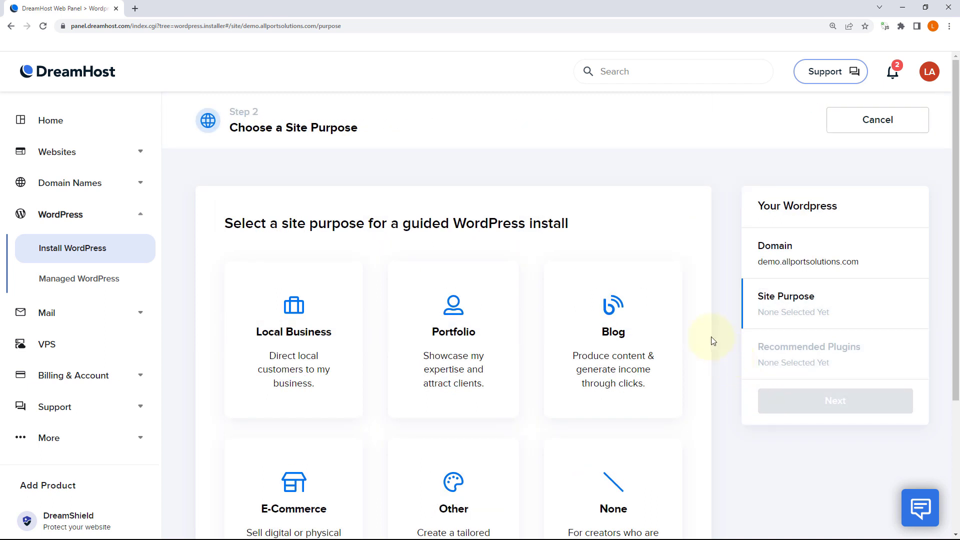
Step: Choose None as site purpose, untick WP Super Cache and DreamHost Panel Login, and install
{"action": "scroll", "coordinate": [710, 337], "scroll_direction": "down", "scroll_amount": 2}
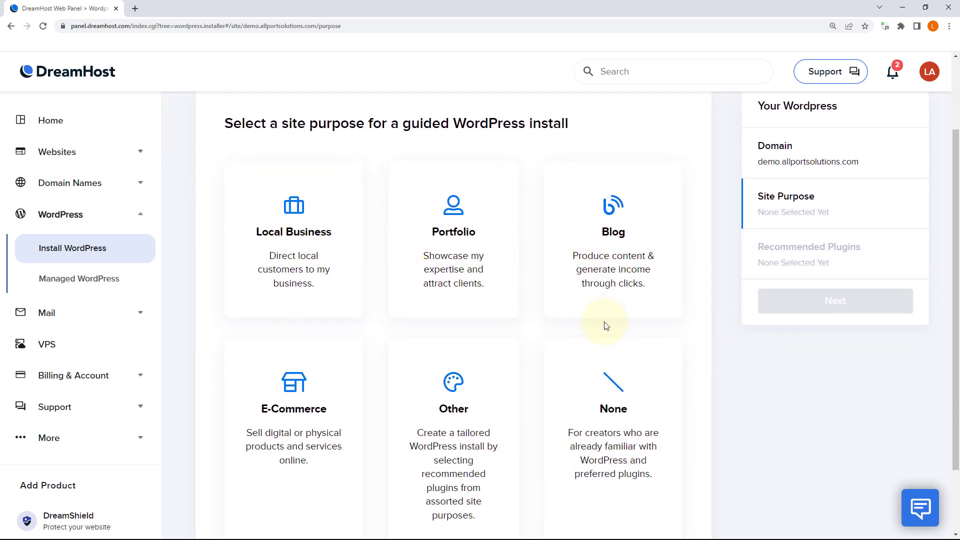
{"action": "scroll", "coordinate": [605, 326], "scroll_direction": "down", "scroll_amount": 2}
{"action": "left_click", "coordinate": [616, 347]}
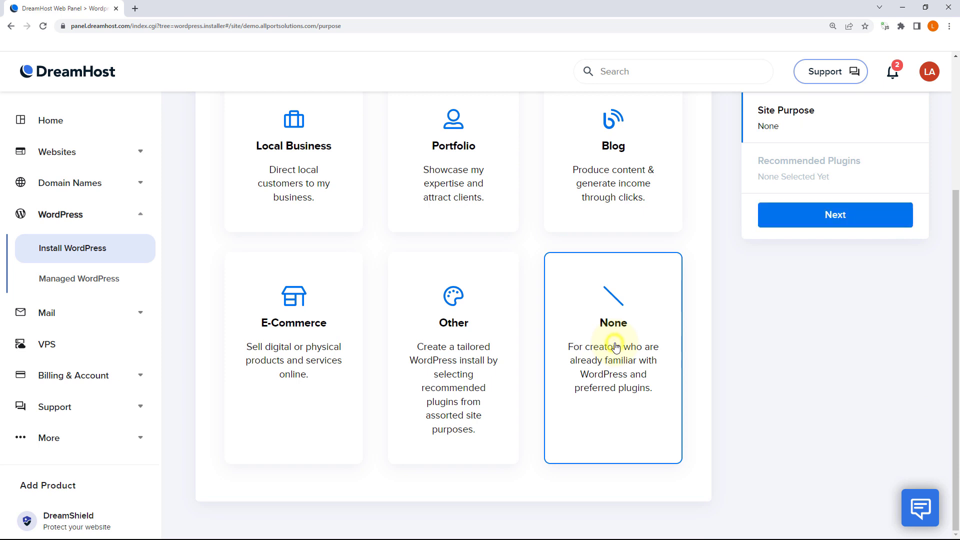
{"action": "left_click", "coordinate": [840, 212]}
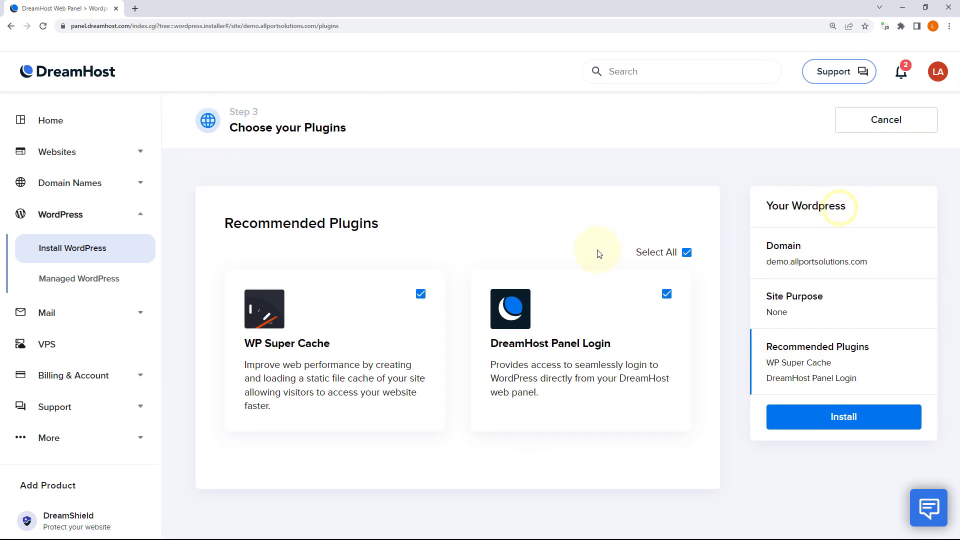
{"action": "left_click", "coordinate": [421, 296]}
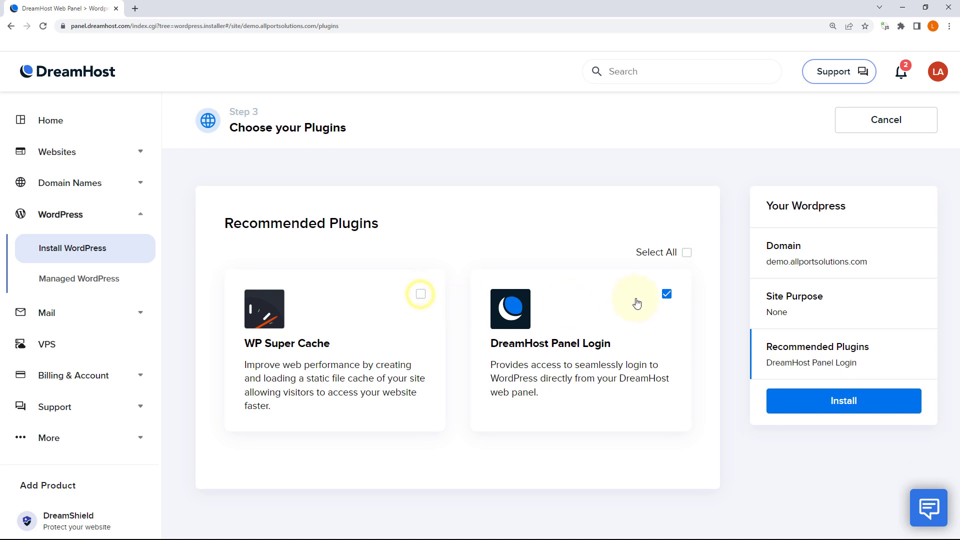
{"action": "left_click", "coordinate": [667, 294]}
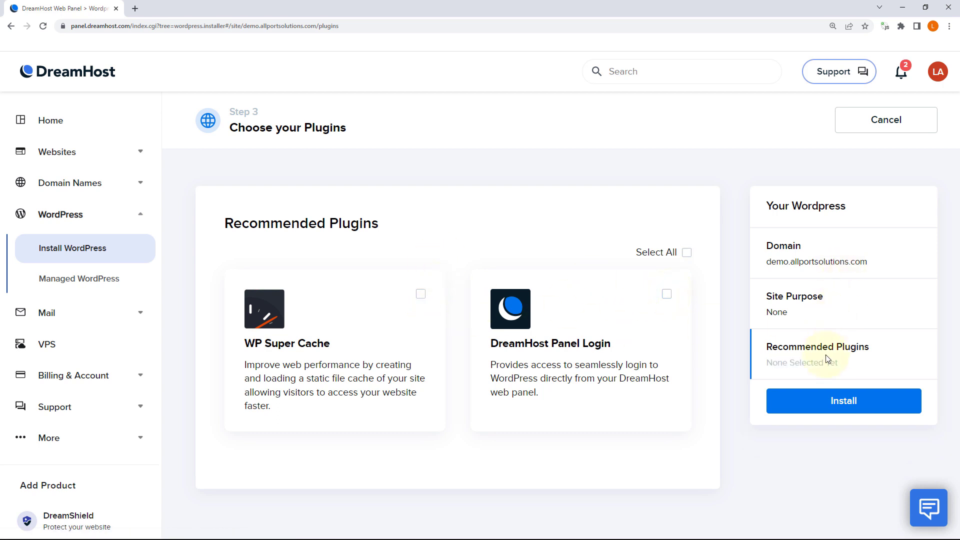
{"action": "left_click", "coordinate": [837, 406]}
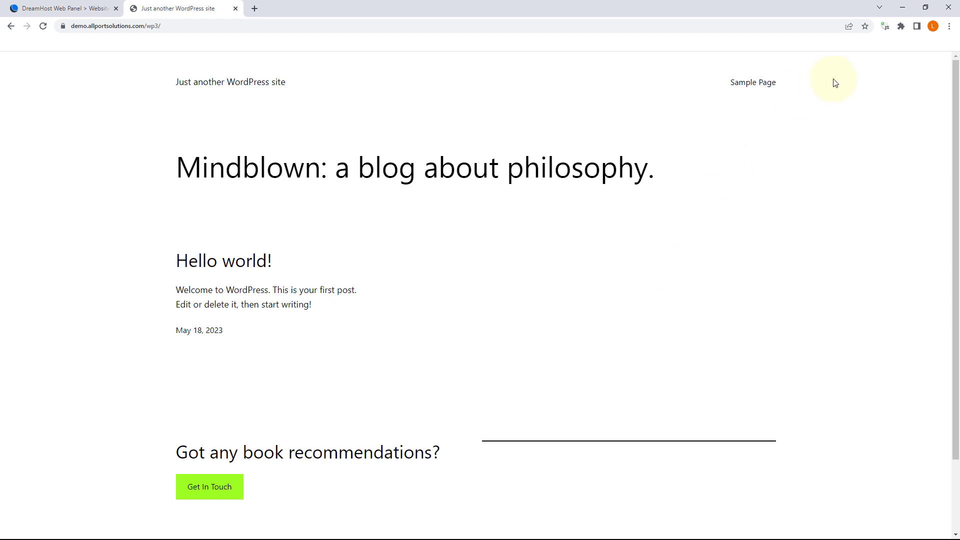
Step: Highlight the domain and /wp3/ parts of the site address in Chrome's address bar
{"action": "scroll", "coordinate": [551, 274], "scroll_direction": "down", "scroll_amount": 2}
{"action": "scroll", "coordinate": [555, 278], "scroll_direction": "up", "scroll_amount": 2}
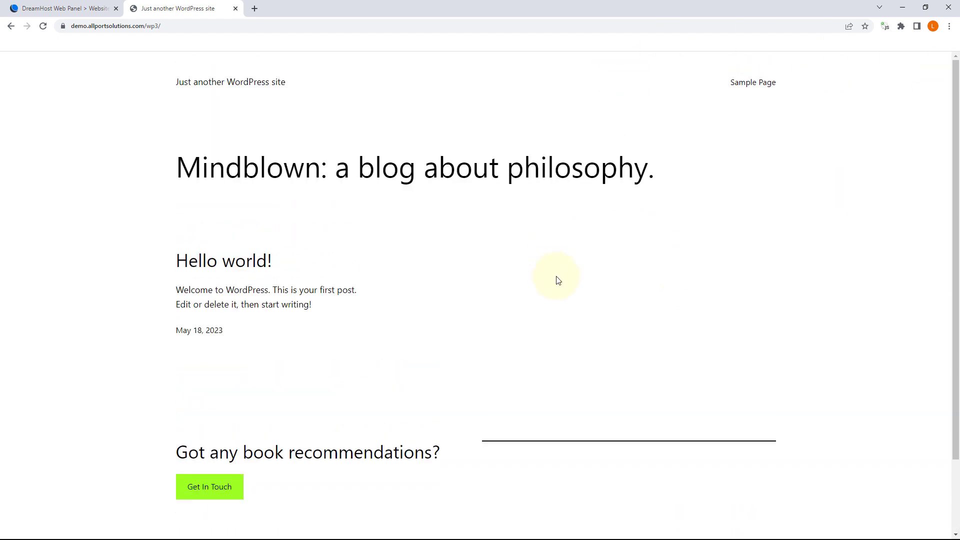
{"action": "left_click", "coordinate": [213, 27]}
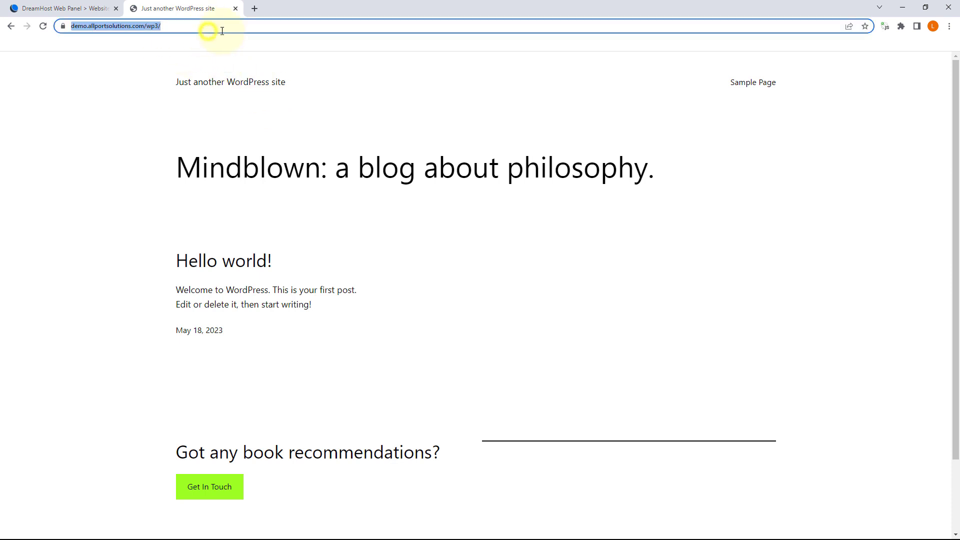
{"action": "left_click", "coordinate": [224, 27]}
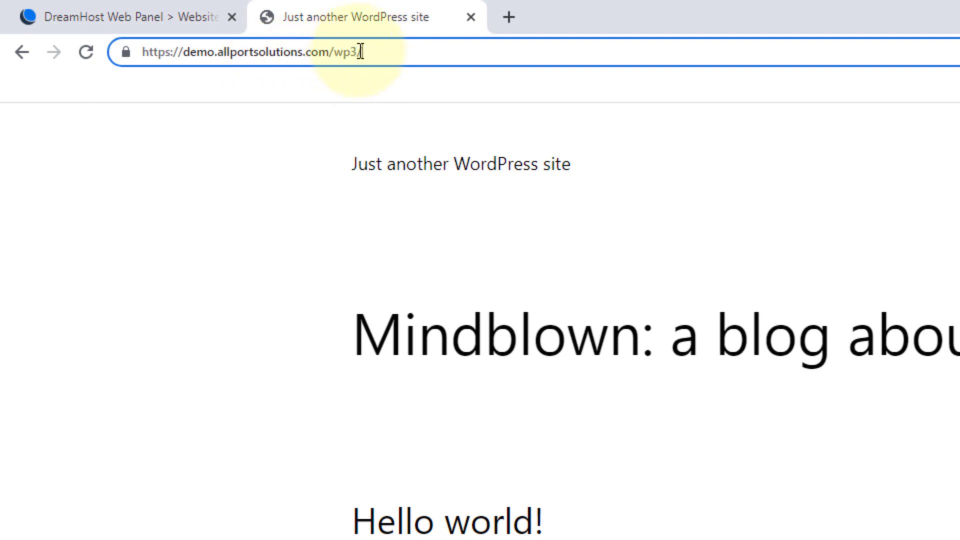
{"action": "left_click_drag", "start_coordinate": [361, 52], "coordinate": [111, 59]}
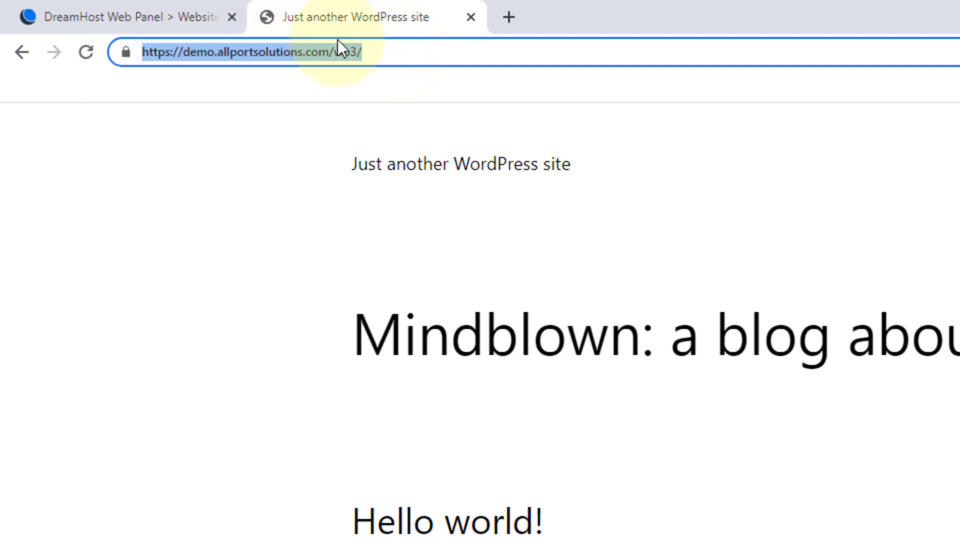
{"action": "left_click", "coordinate": [398, 54]}
{"action": "left_click_drag", "start_coordinate": [328, 52], "coordinate": [184, 66]}
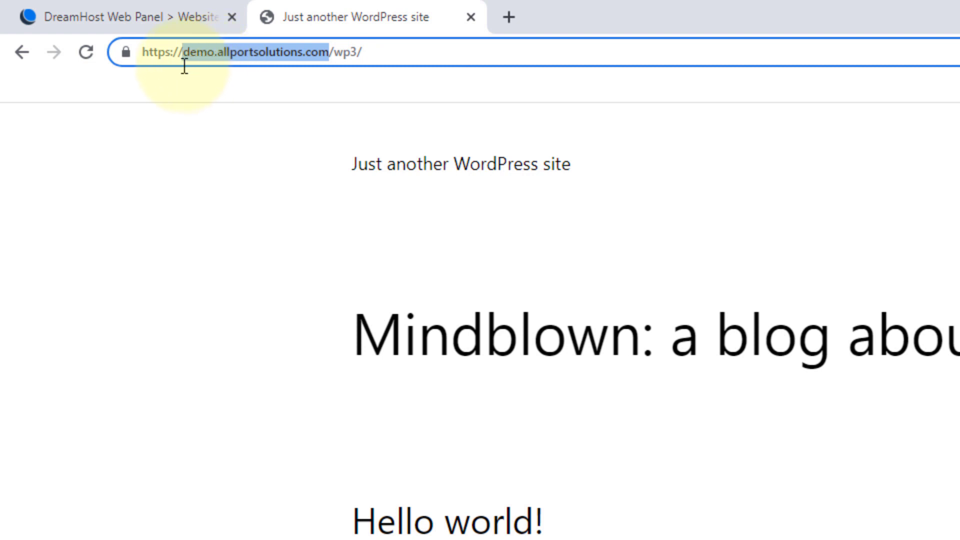
{"action": "left_click", "coordinate": [367, 54]}
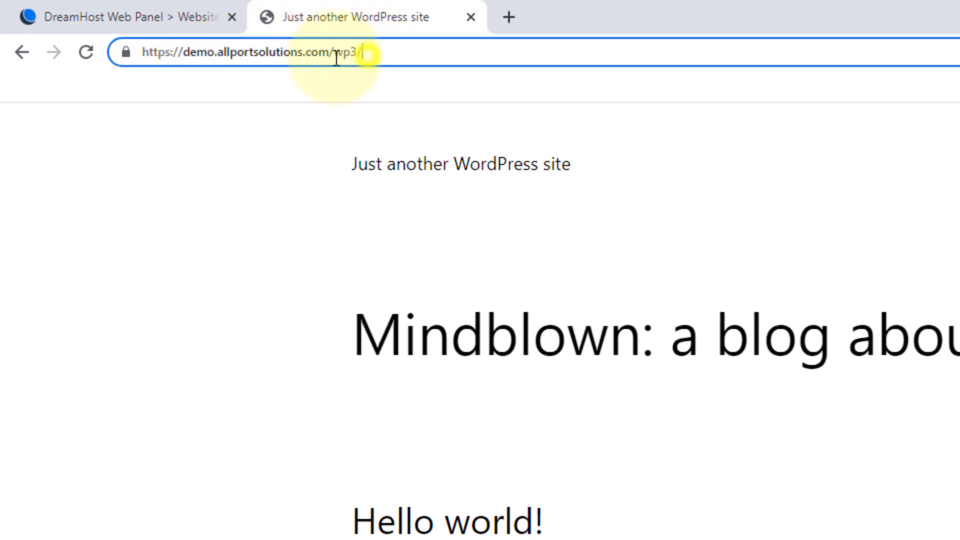
{"action": "left_click_drag", "start_coordinate": [324, 53], "coordinate": [109, 83]}
{"action": "left_click", "coordinate": [402, 56]}
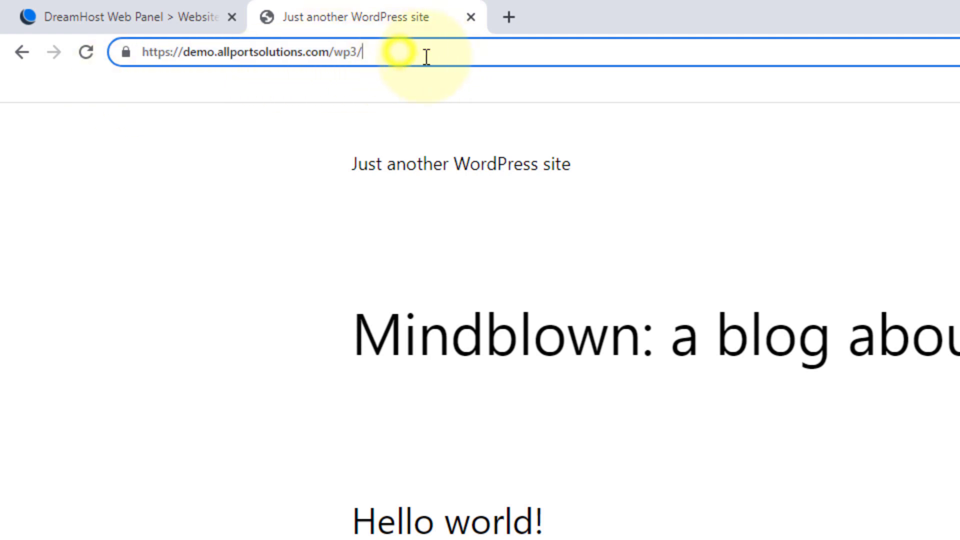
Step: Append wp-admin after /wp3/ in the address and load the admin page
{"action": "type", "text": "wp-"}
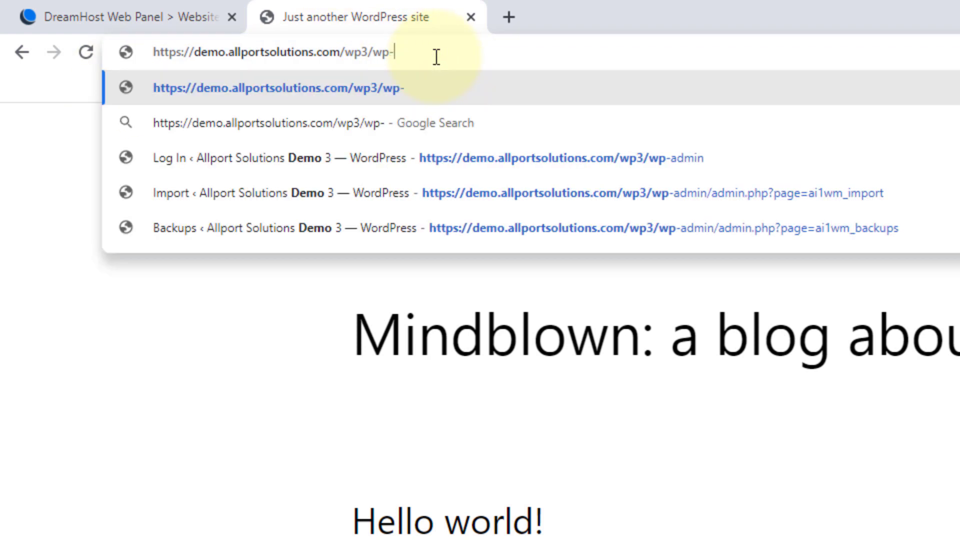
{"action": "type", "text": "admin"}
{"action": "key", "text": "BackSpace"}
{"action": "key", "text": "BackSpace"}
{"action": "key", "text": "BackSpace"}
{"action": "key", "text": "BackSpace"}
{"action": "key", "text": "BackSpace"}
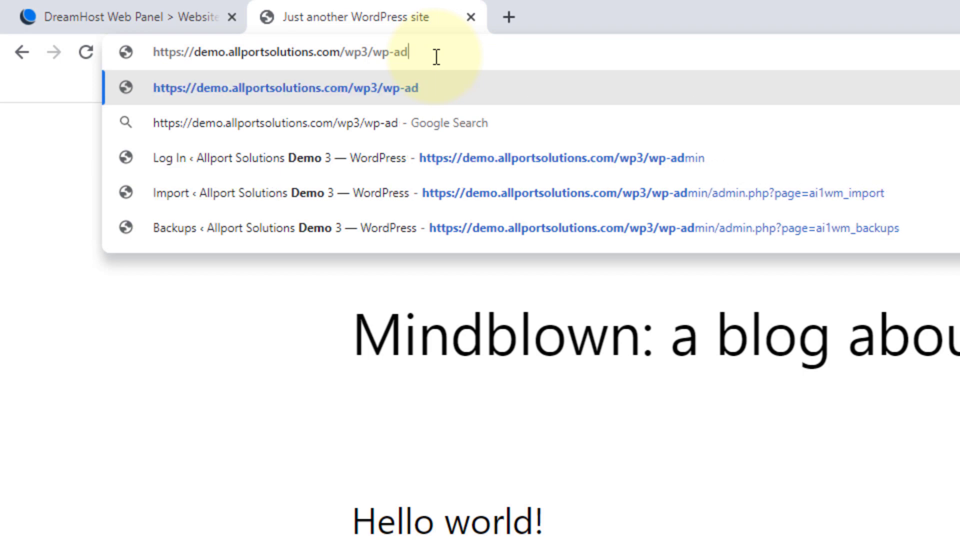
{"action": "type", "text": "login.php"}
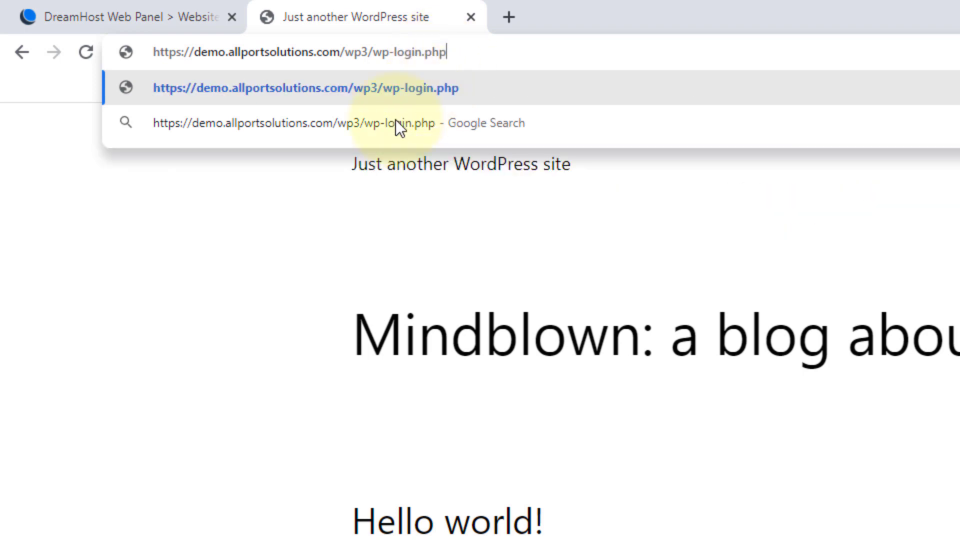
{"action": "key", "text": "BackSpace"}
{"action": "key", "text": "BackSpace"}
{"action": "key", "text": "BackSpace"}
{"action": "key", "text": "BackSpace"}
{"action": "key", "text": "BackSpace"}
{"action": "key", "text": "BackSpace"}
{"action": "key", "text": "BackSpace"}
{"action": "key", "text": "BackSpace"}
{"action": "key", "text": "BackSpace"}
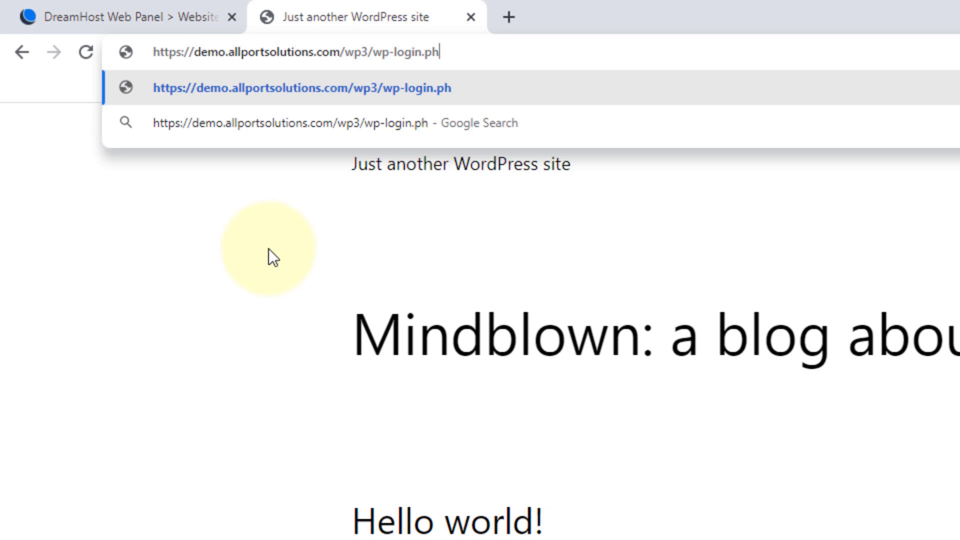
{"action": "type", "text": "admin"}
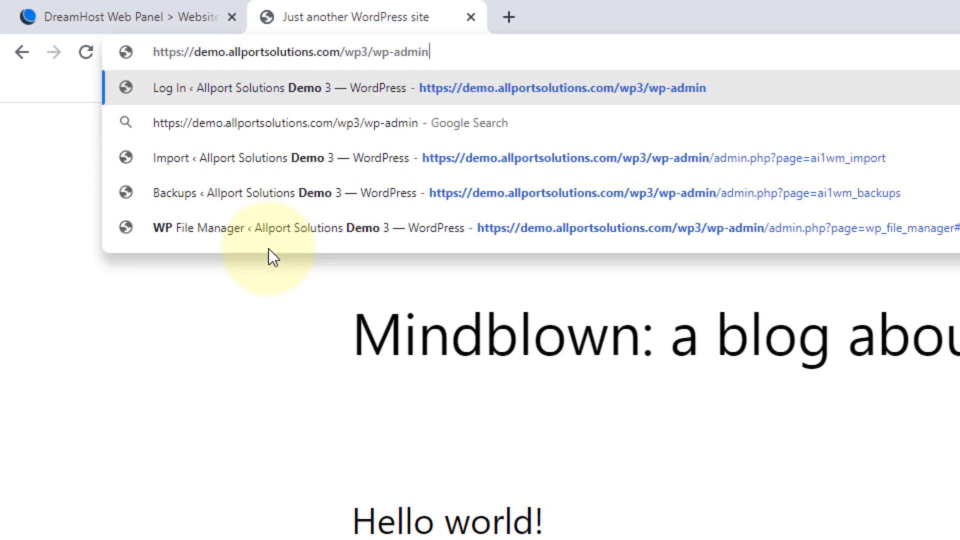
{"action": "key", "text": "Return"}
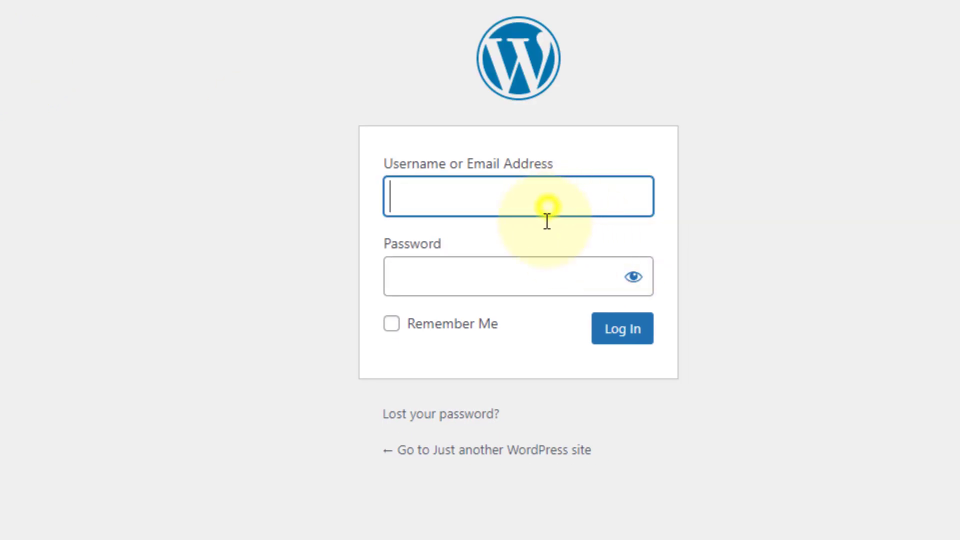
Step: Select the suggested password in the new-password field, then hide its characters
{"action": "left_click", "coordinate": [515, 279]}
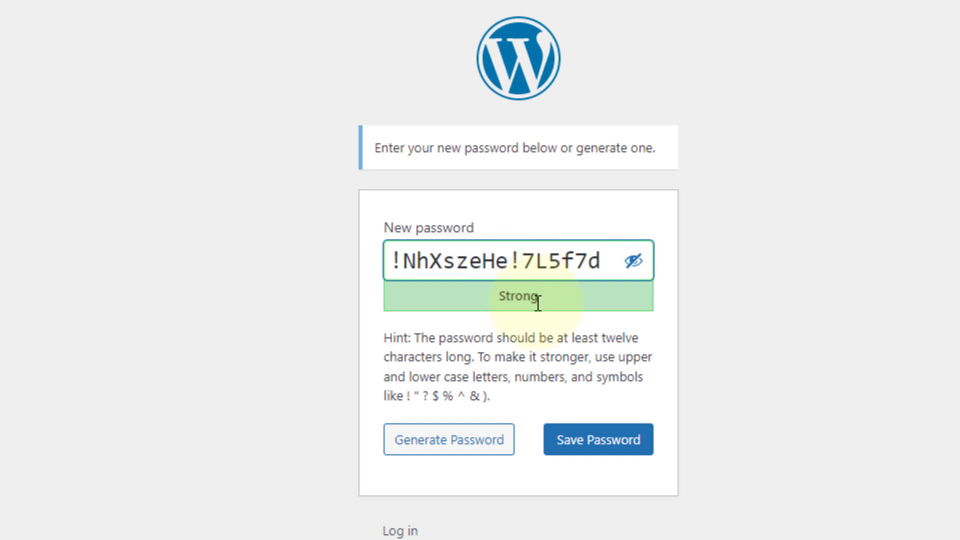
{"action": "left_click_drag", "start_coordinate": [611, 264], "coordinate": [273, 294]}
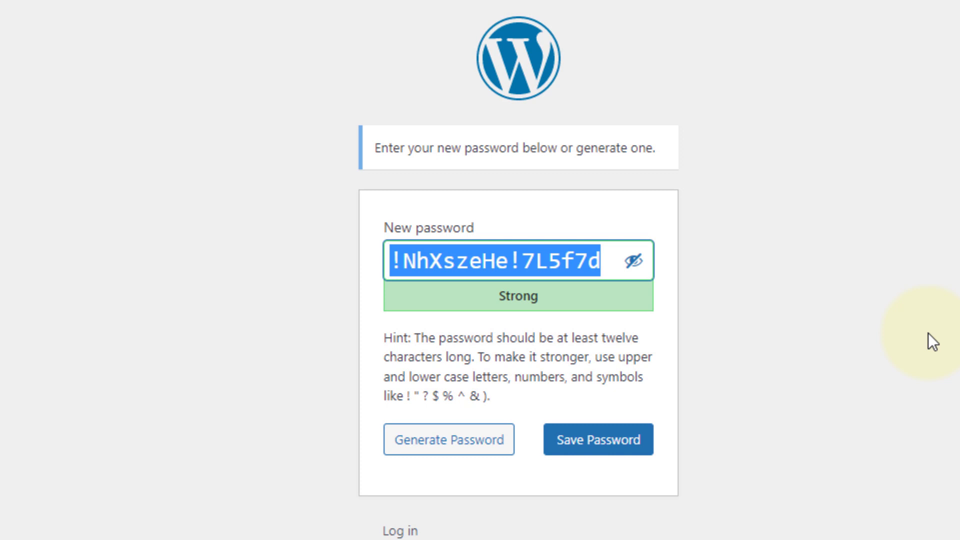
{"action": "left_click", "coordinate": [611, 263]}
{"action": "left_click_drag", "start_coordinate": [614, 257], "coordinate": [139, 286]}
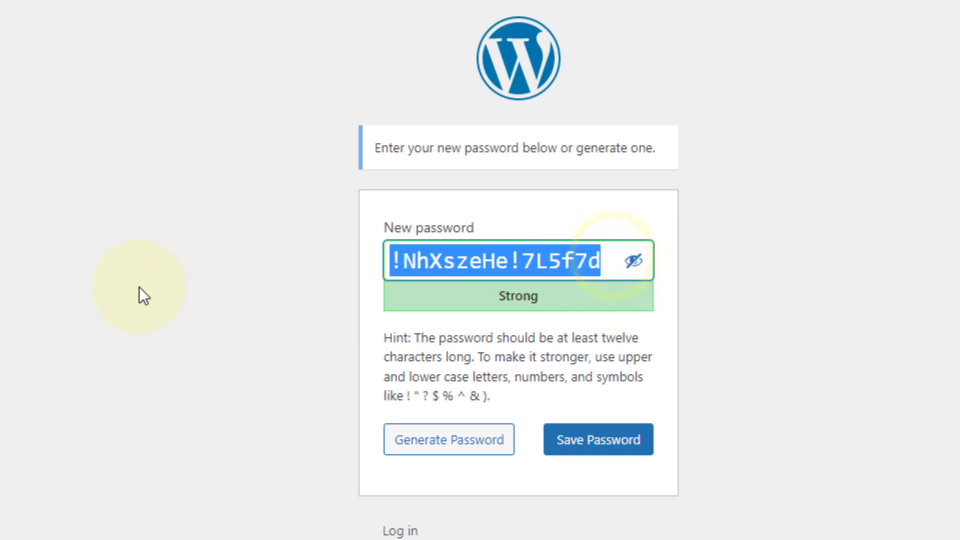
{"action": "left_click", "coordinate": [633, 263]}
Step: Generate a fresh strong password, copy it, and save it as the new password
{"action": "left_click", "coordinate": [478, 446]}
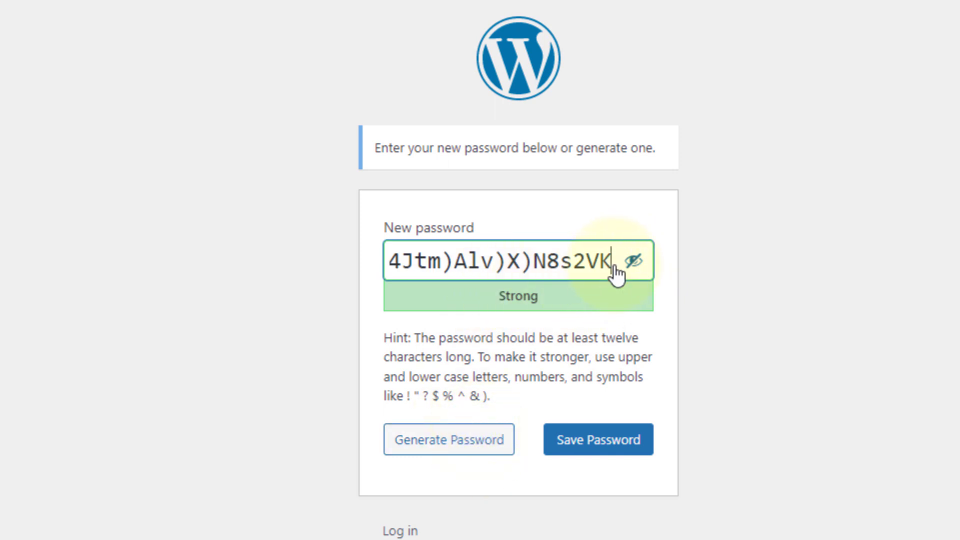
{"action": "left_click_drag", "start_coordinate": [615, 259], "coordinate": [257, 274]}
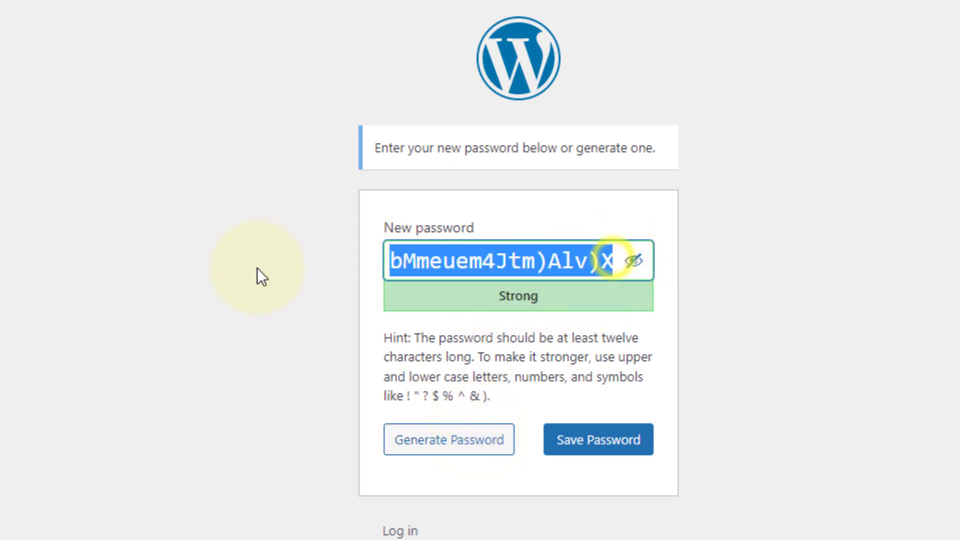
{"action": "left_click", "coordinate": [484, 260]}
{"action": "triple_click", "coordinate": [484, 260]}
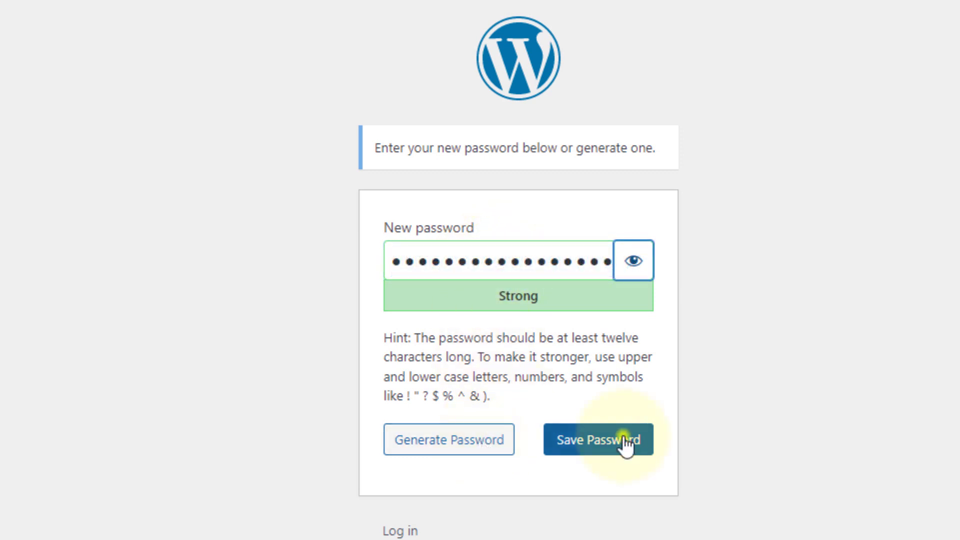
{"action": "left_click", "coordinate": [625, 444]}
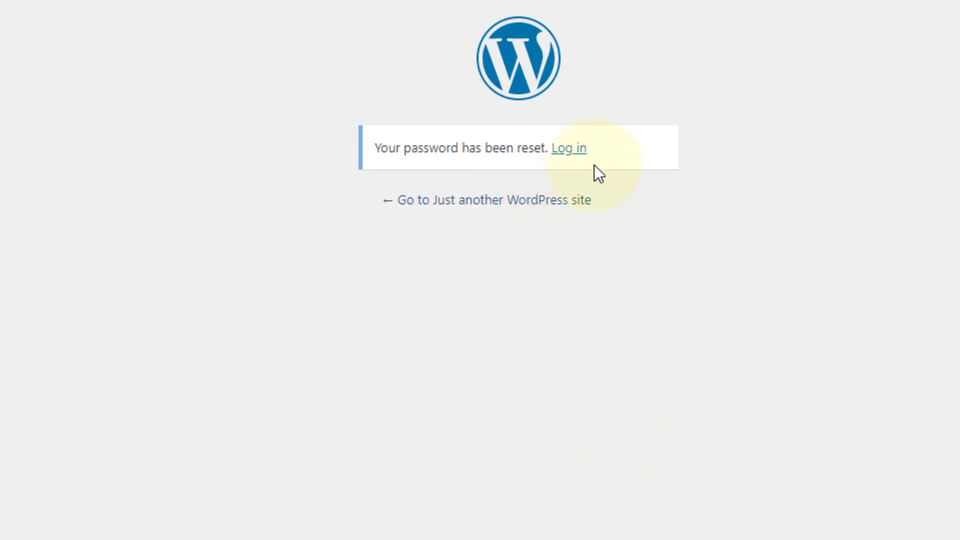
{"action": "left_click", "coordinate": [570, 150]}
Step: Paste the password and username, tick Remember Me, and log in to the wp3 admin
{"action": "left_click", "coordinate": [444, 276]}
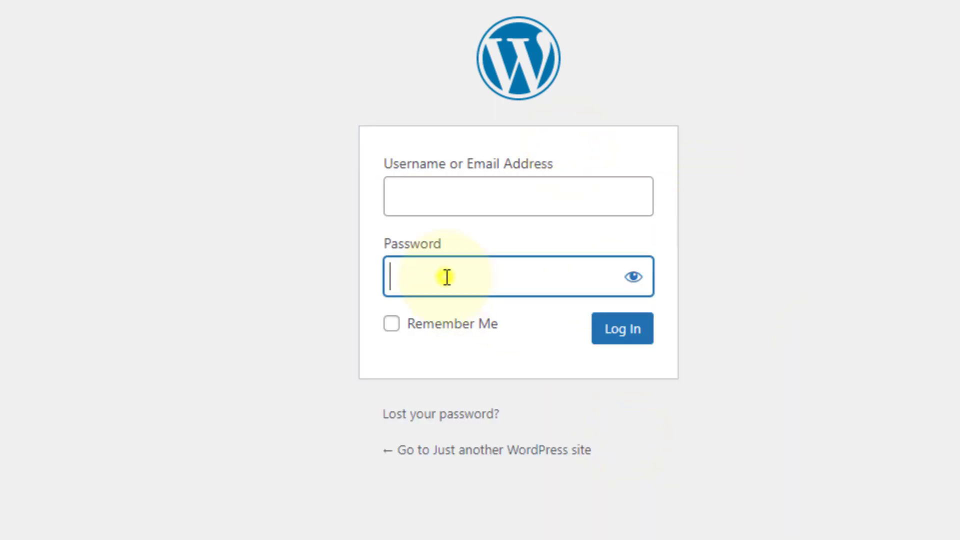
{"action": "key", "text": "ctrl+v"}
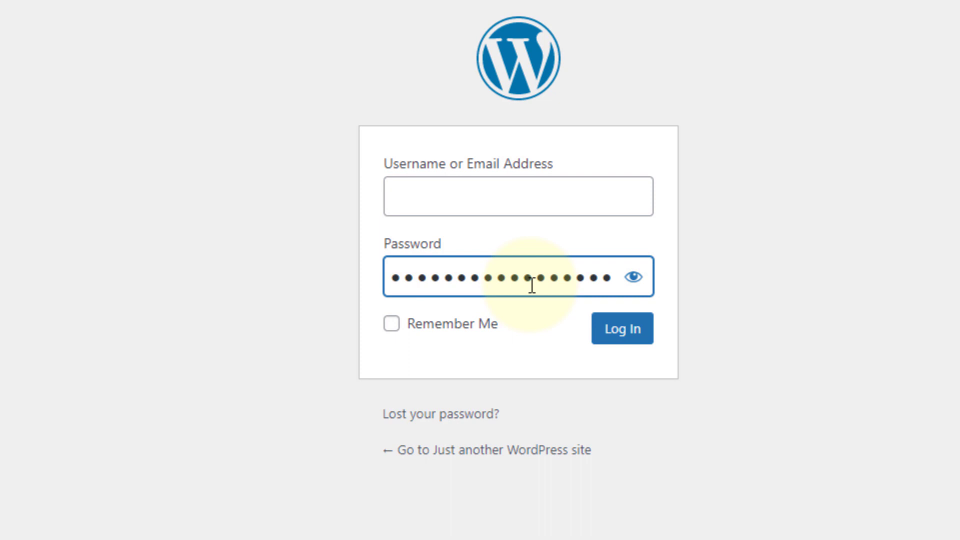
{"action": "left_click", "coordinate": [467, 199]}
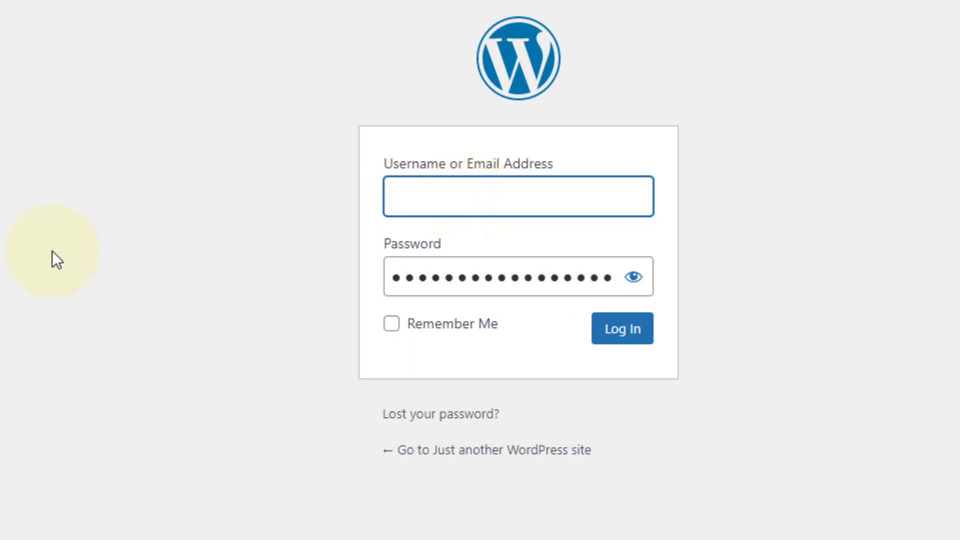
{"action": "type", "text": "demo_iwfspe"}
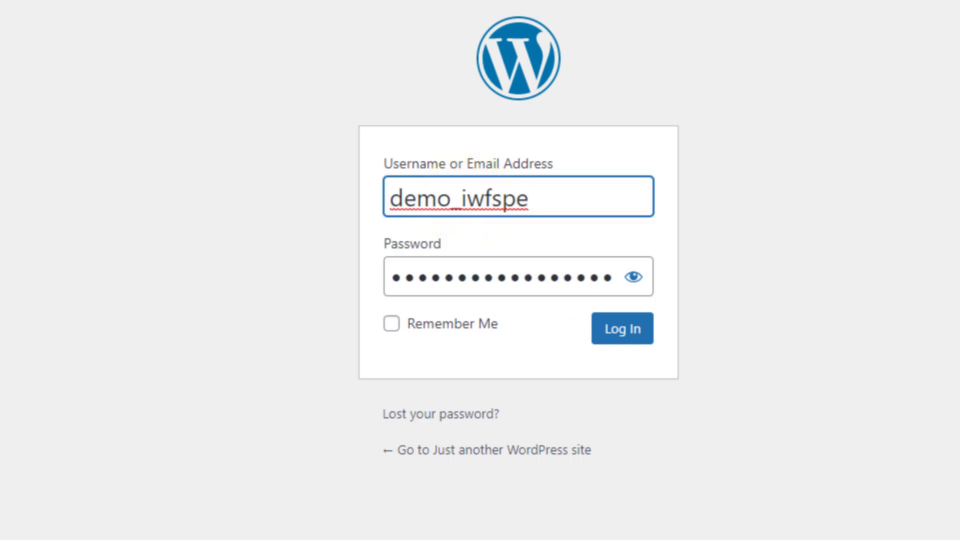
{"action": "left_click", "coordinate": [392, 324]}
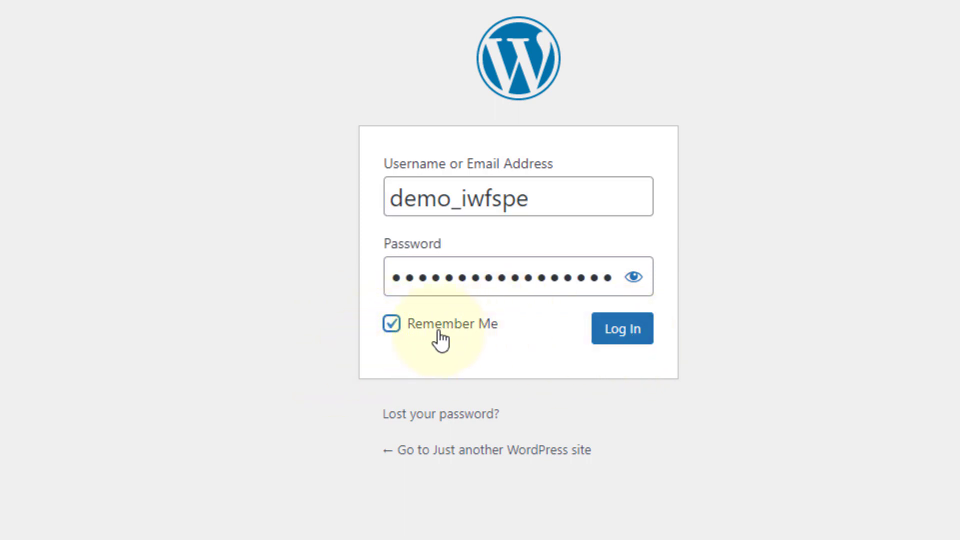
{"action": "left_click", "coordinate": [617, 334]}
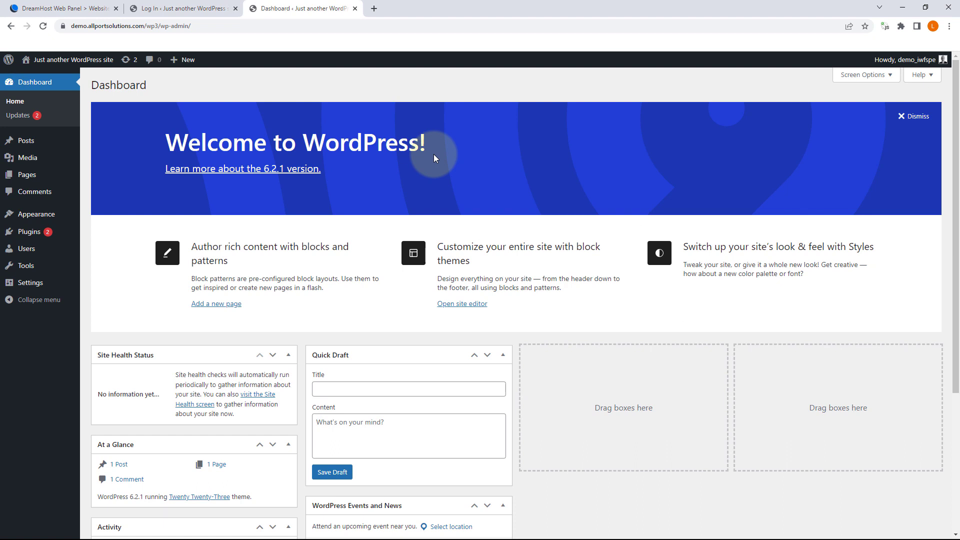
Step: Open the Dashboard's Screen Options panel and zoom the page in
{"action": "left_click", "coordinate": [874, 76]}
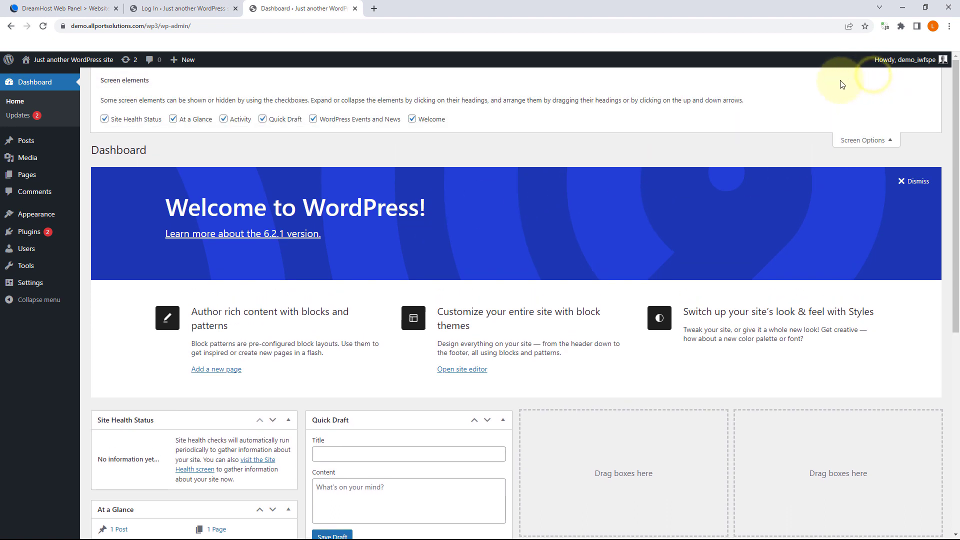
{"action": "key", "text": "ctrl+plus"}
{"action": "key", "text": "ctrl+plus"}
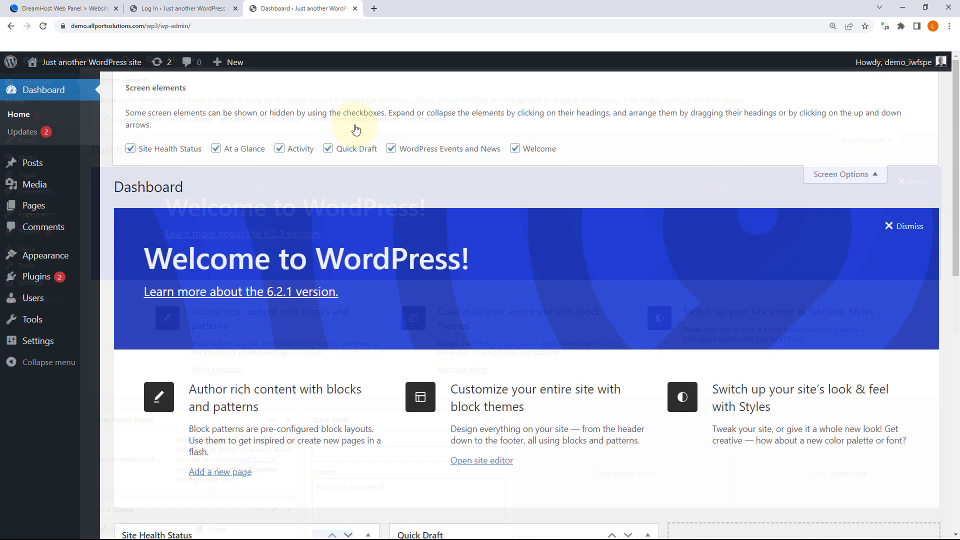
{"action": "left_click", "coordinate": [871, 174]}
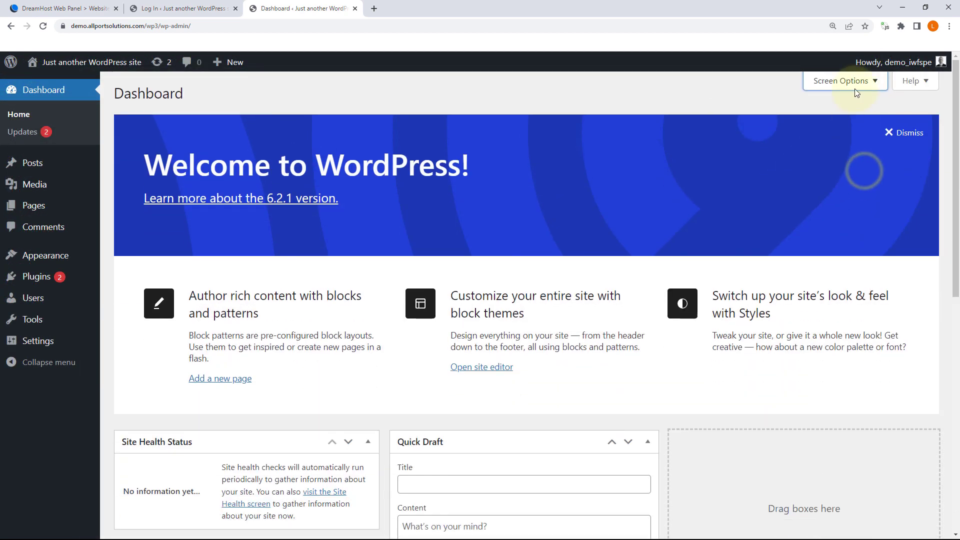
{"action": "left_click", "coordinate": [855, 90]}
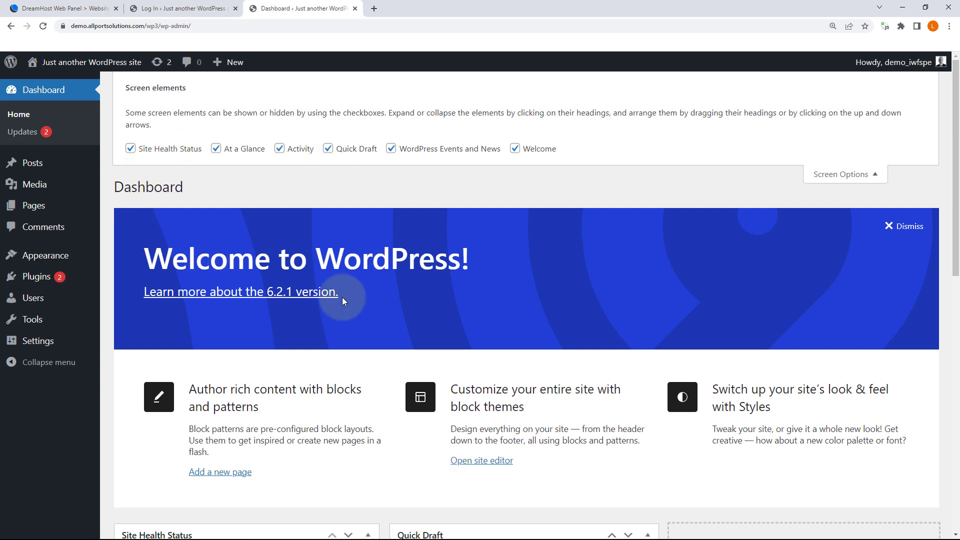
{"action": "scroll", "coordinate": [343, 296], "scroll_direction": "down", "scroll_amount": 3}
{"action": "scroll", "coordinate": [195, 170], "scroll_direction": "up", "scroll_amount": 3}
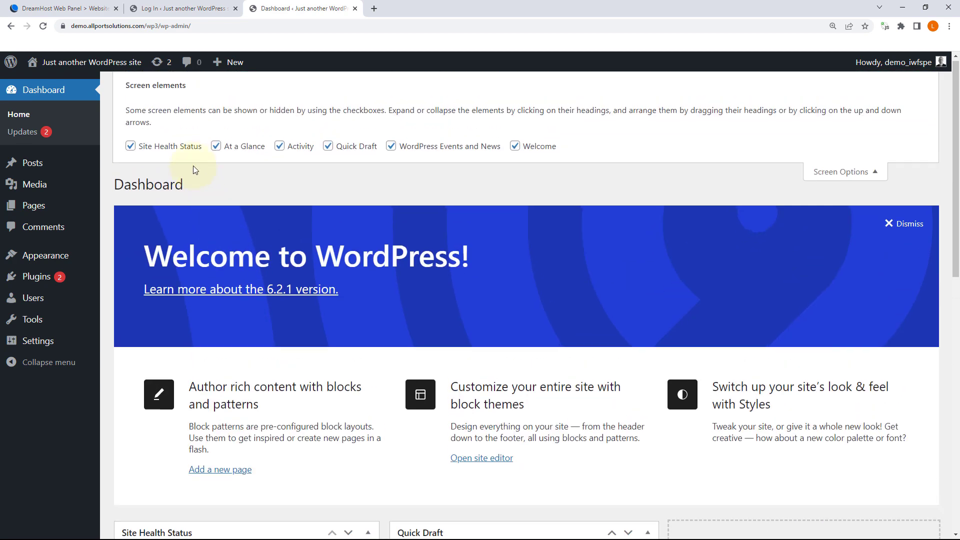
Step: Untick Site Health Status, At a Glance, Activity, Quick Draft, Events and News, and Welcome
{"action": "left_click", "coordinate": [163, 150]}
{"action": "left_click", "coordinate": [235, 150]}
{"action": "left_click", "coordinate": [293, 149]}
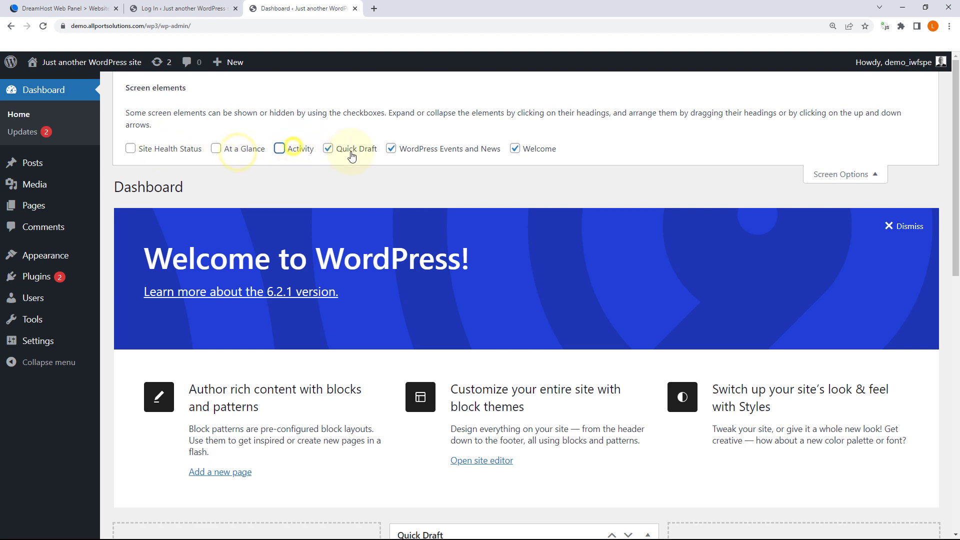
{"action": "left_click", "coordinate": [353, 150]}
{"action": "left_click", "coordinate": [399, 152]}
{"action": "left_click", "coordinate": [516, 148]}
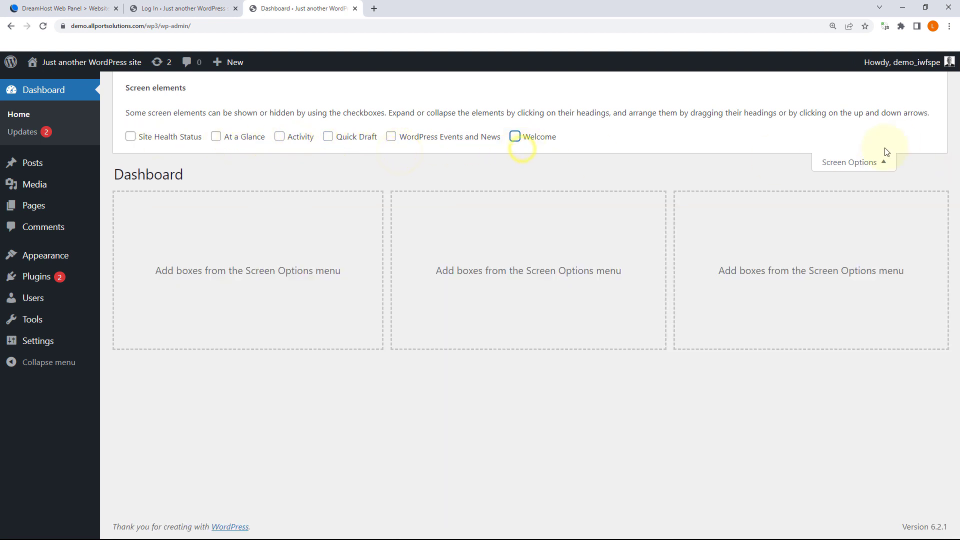
{"action": "left_click", "coordinate": [866, 159]}
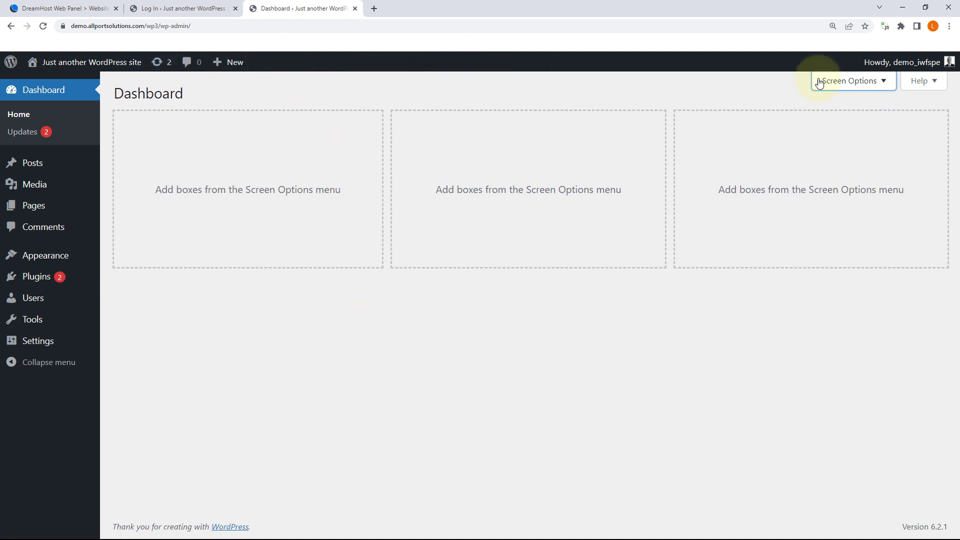
{"action": "mouse_move", "coordinate": [900, 64]}
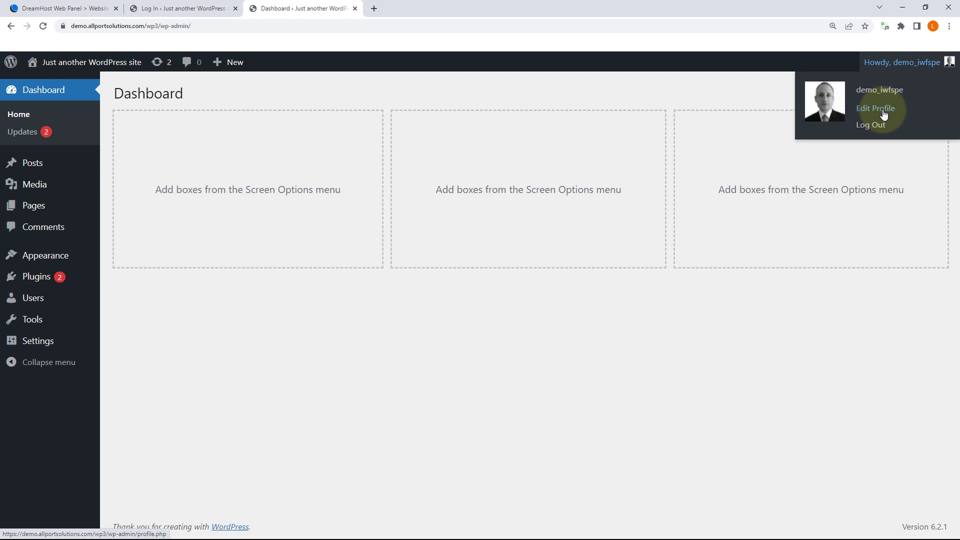
Step: Open the admin account's Profile page and look over its settings
{"action": "left_click", "coordinate": [883, 112]}
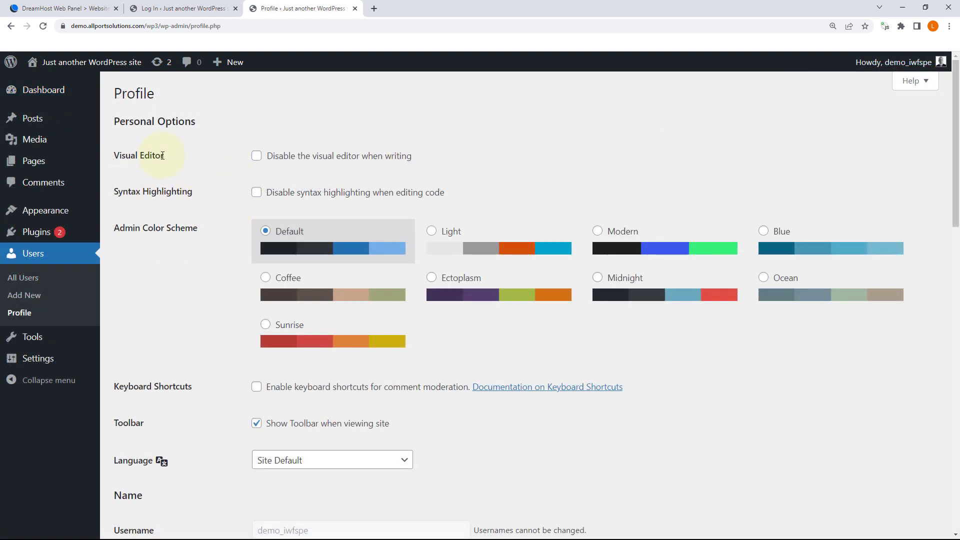
{"action": "scroll", "coordinate": [295, 215], "scroll_direction": "down", "scroll_amount": 1}
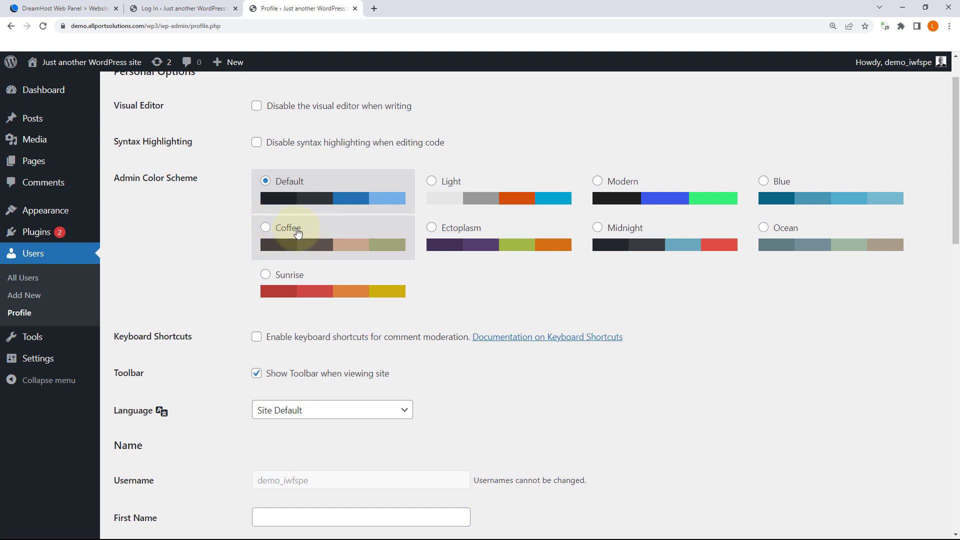
{"action": "scroll", "coordinate": [299, 230], "scroll_direction": "down", "scroll_amount": 3}
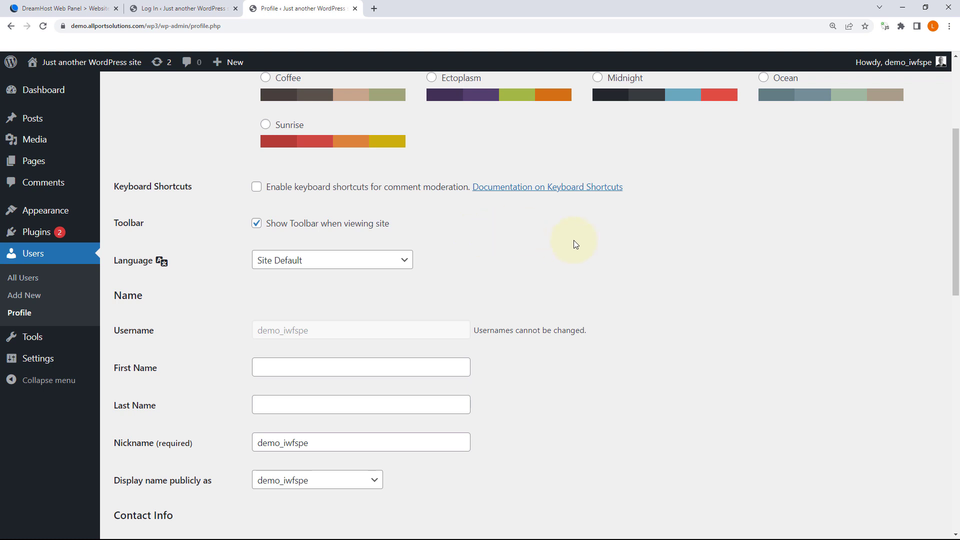
{"action": "scroll", "coordinate": [574, 244], "scroll_direction": "down", "scroll_amount": 1}
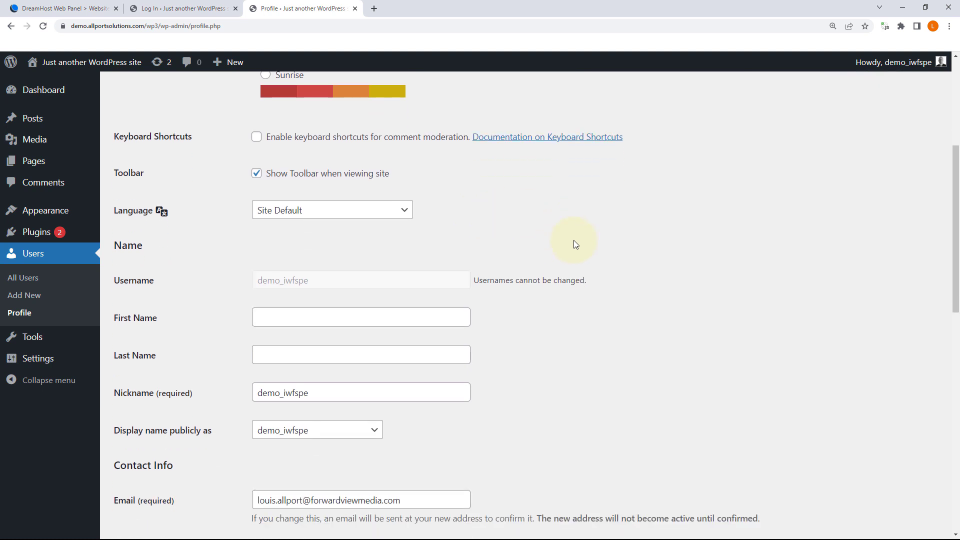
{"action": "scroll", "coordinate": [574, 244], "scroll_direction": "up", "scroll_amount": 1}
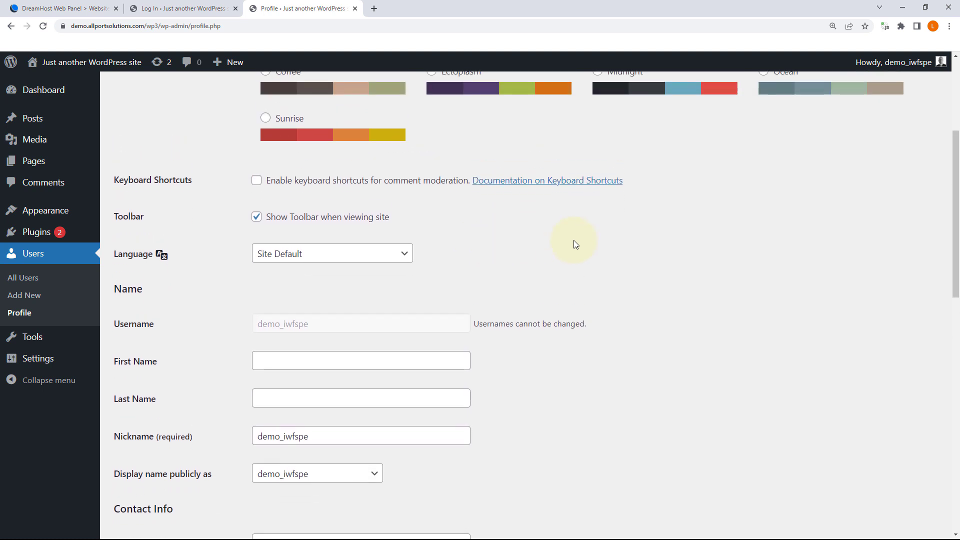
Step: Enter the user's first and last names, display the full name publicly, and set it as nickname
{"action": "left_click", "coordinate": [278, 365]}
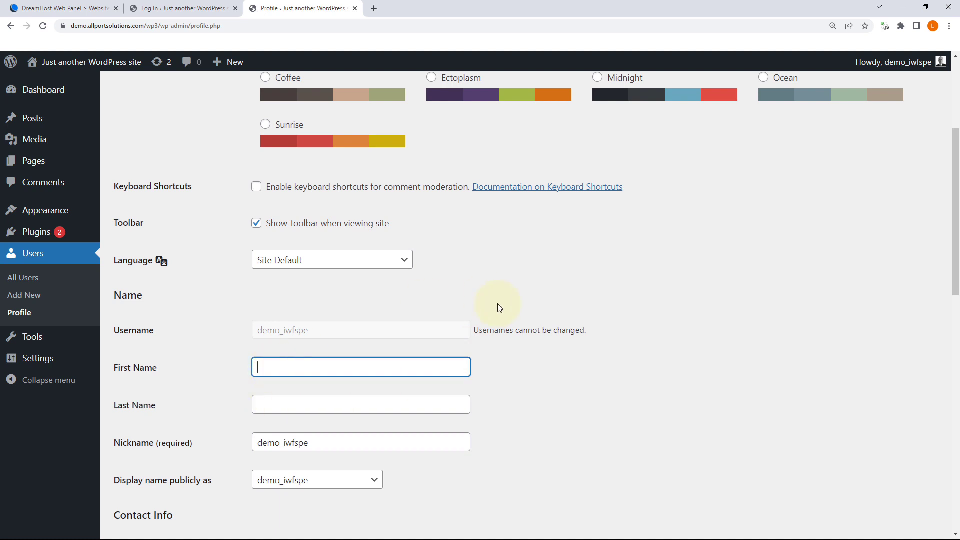
{"action": "key", "text": "Tab"}
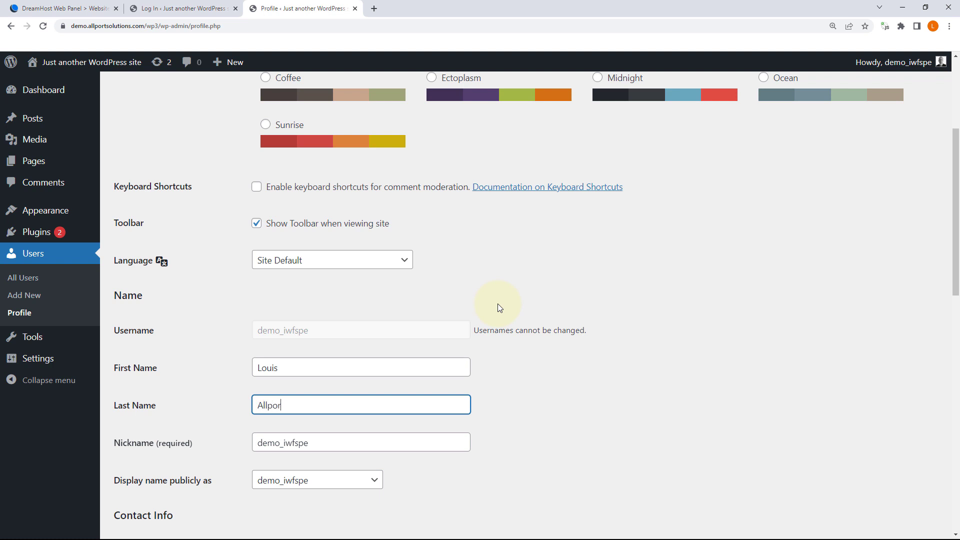
{"action": "key", "text": "Tab"}
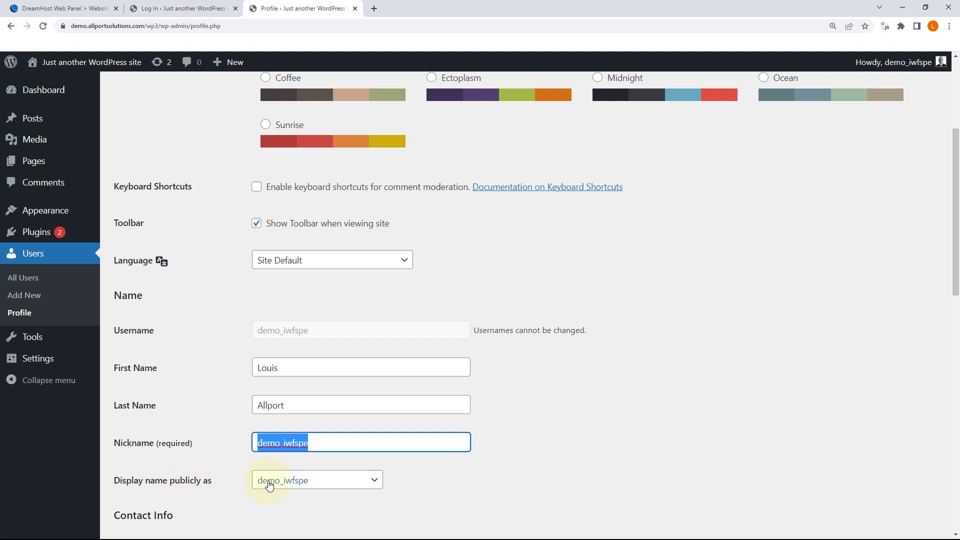
{"action": "left_click", "coordinate": [302, 484]}
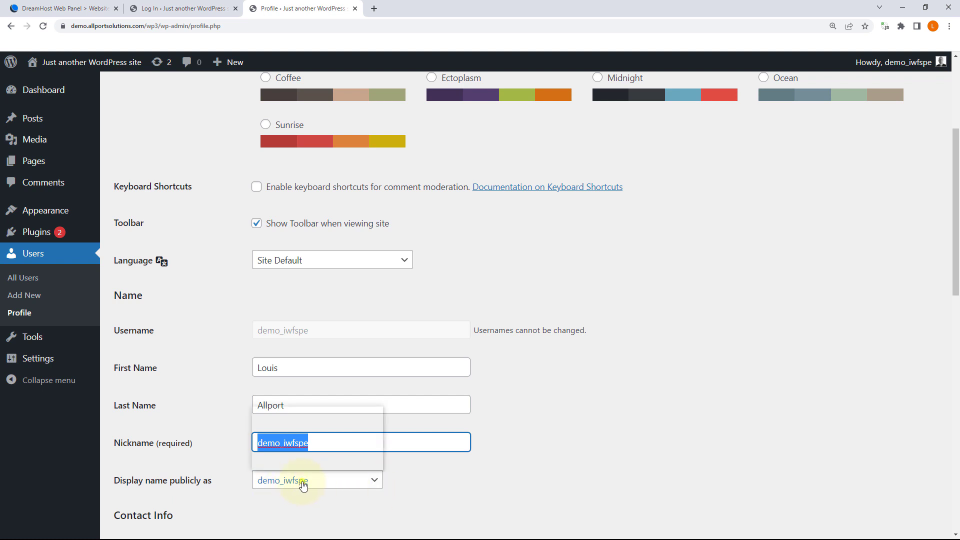
{"action": "left_click", "coordinate": [314, 450]}
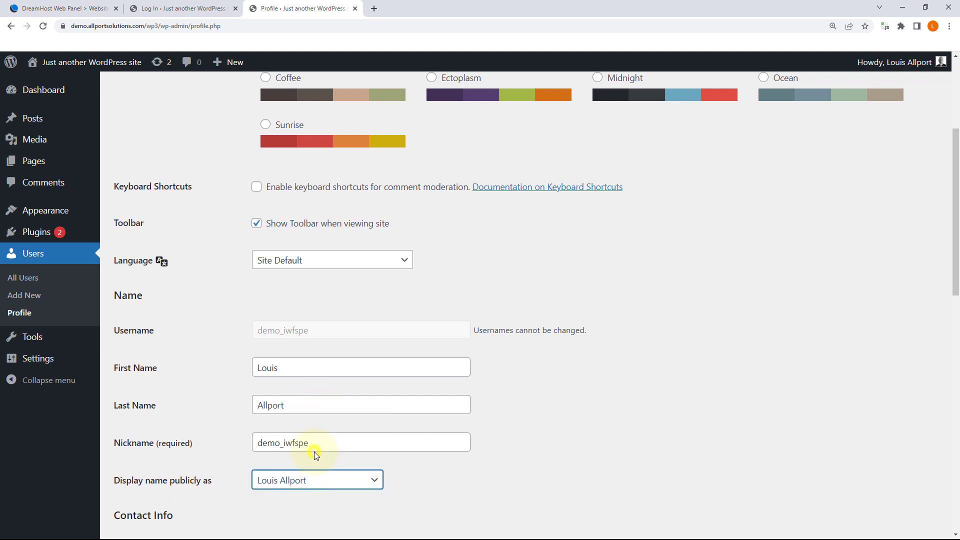
{"action": "double_click", "coordinate": [315, 444]}
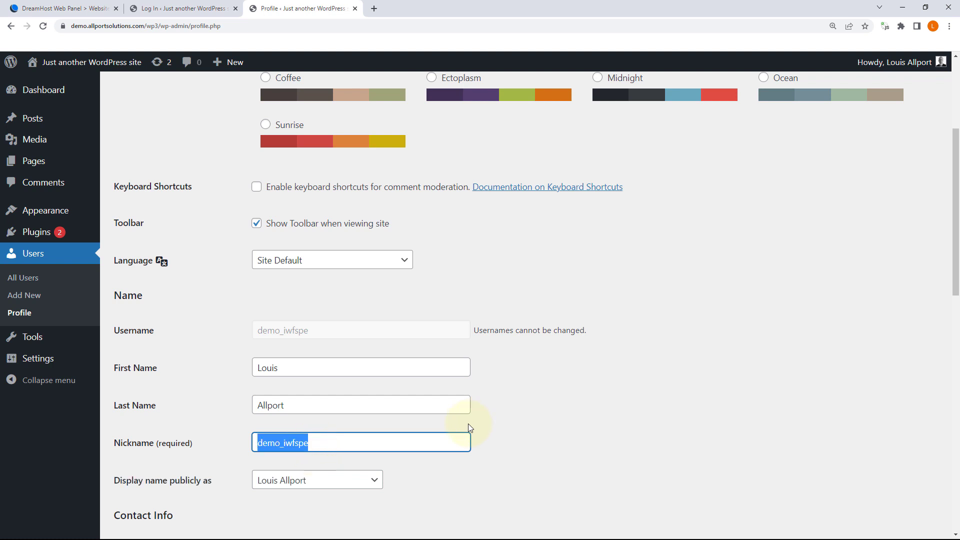
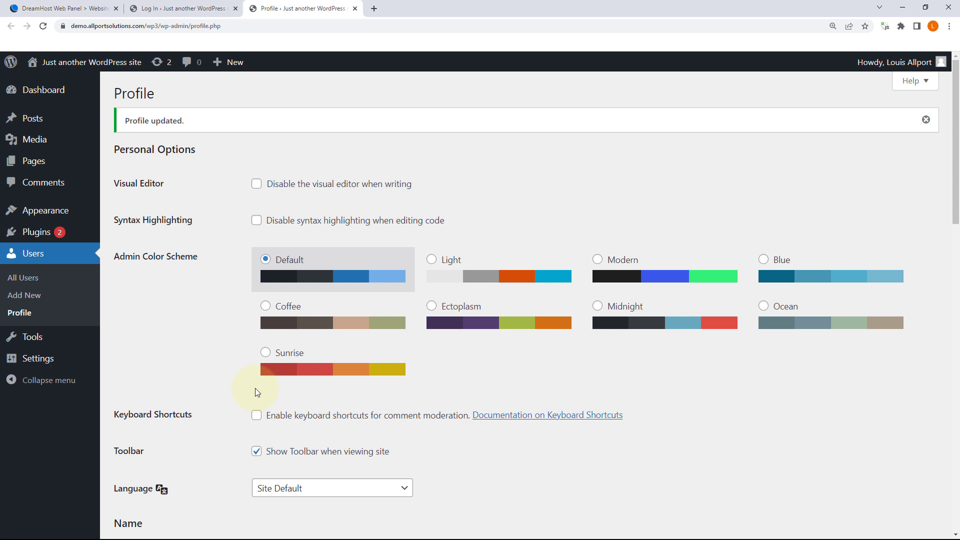
{"action": "mouse_move", "coordinate": [907, 63]}
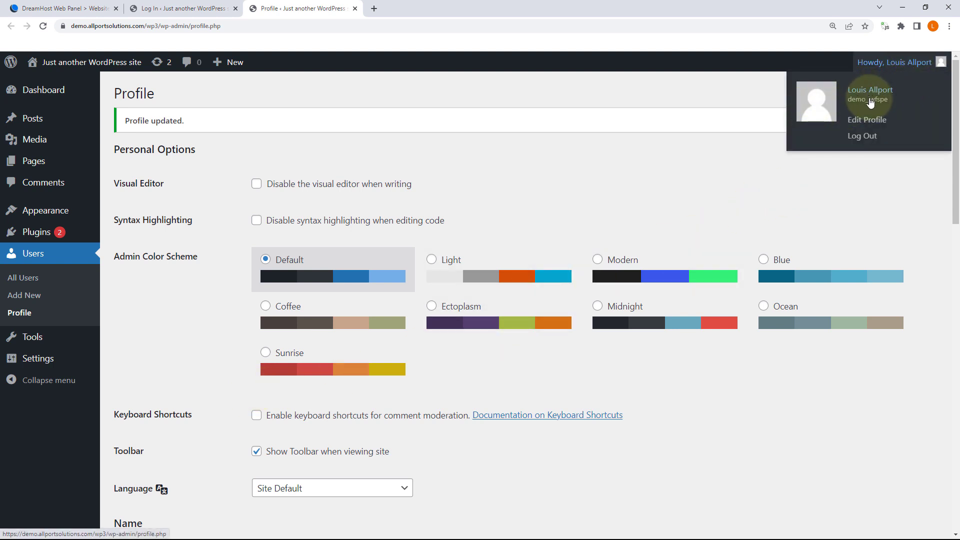
{"action": "left_click", "coordinate": [876, 121]}
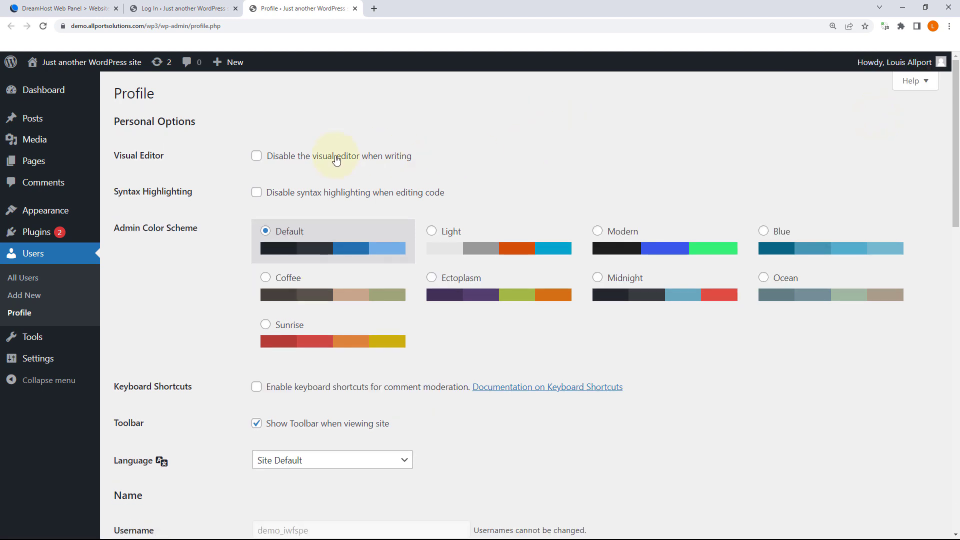
{"action": "scroll", "coordinate": [363, 162], "scroll_direction": "down", "scroll_amount": 2}
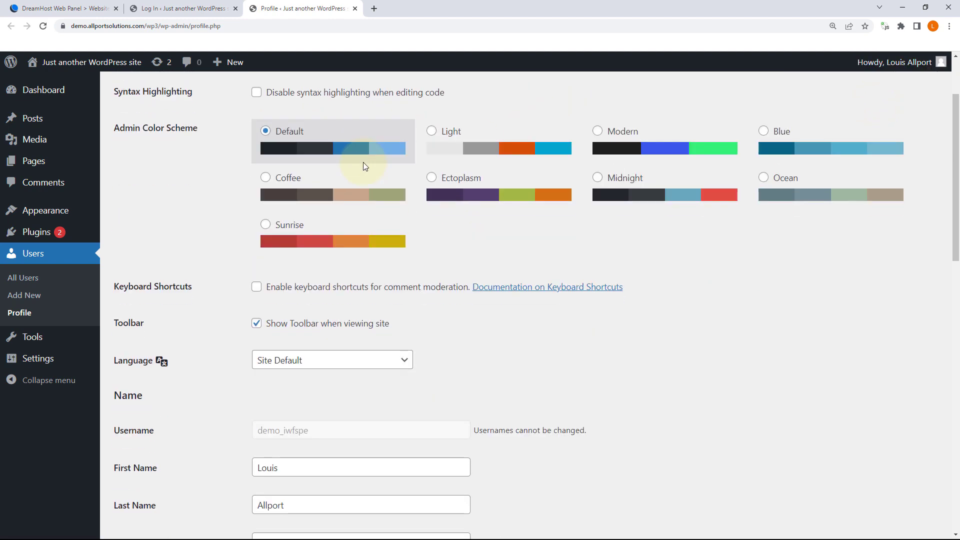
{"action": "scroll", "coordinate": [337, 191], "scroll_direction": "up", "scroll_amount": 2}
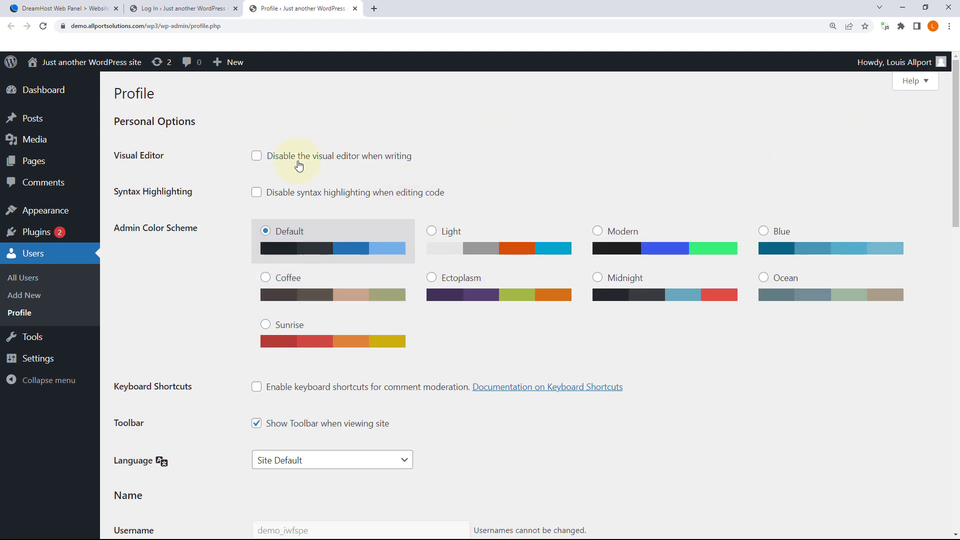
{"action": "scroll", "coordinate": [390, 240], "scroll_direction": "down", "scroll_amount": 3}
{"action": "scroll", "coordinate": [389, 240], "scroll_direction": "down", "scroll_amount": 2}
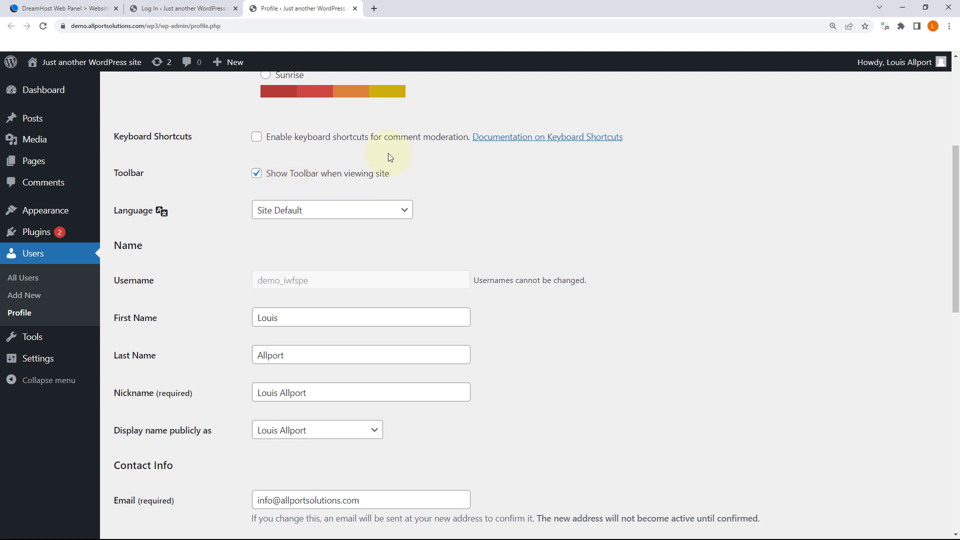
{"action": "scroll", "coordinate": [325, 225], "scroll_direction": "down", "scroll_amount": 1}
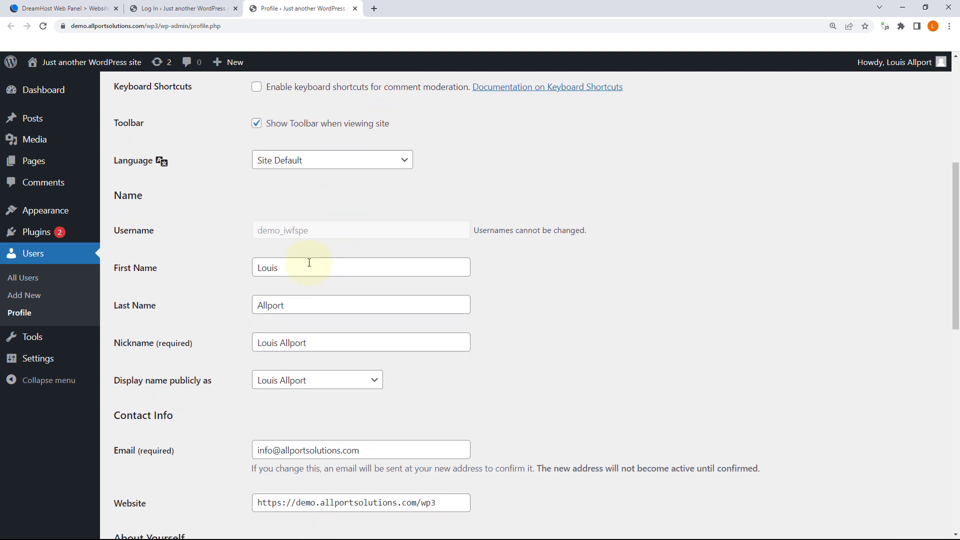
{"action": "double_click", "coordinate": [296, 268]}
{"action": "scroll", "coordinate": [316, 315], "scroll_direction": "down", "scroll_amount": 1}
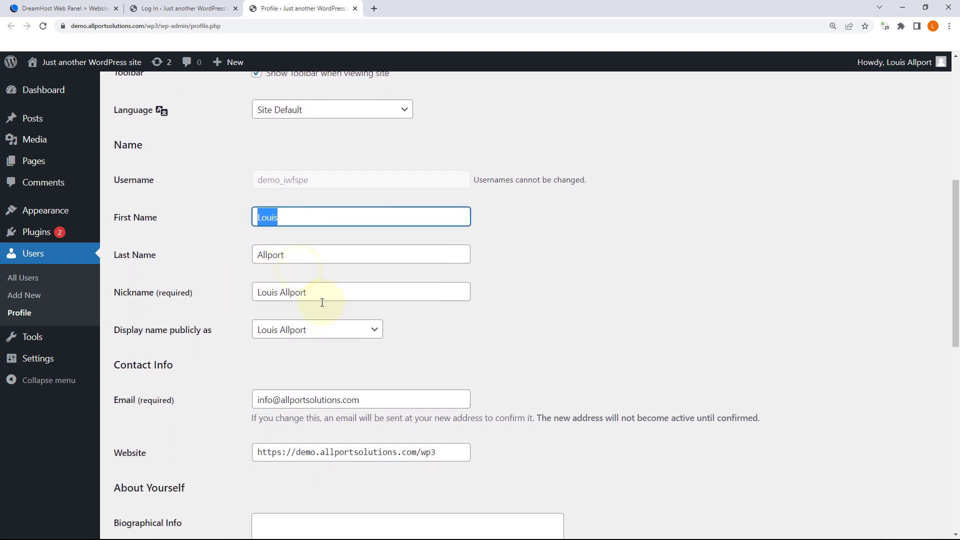
{"action": "scroll", "coordinate": [322, 303], "scroll_direction": "down", "scroll_amount": 1}
{"action": "triple_click", "coordinate": [315, 243]}
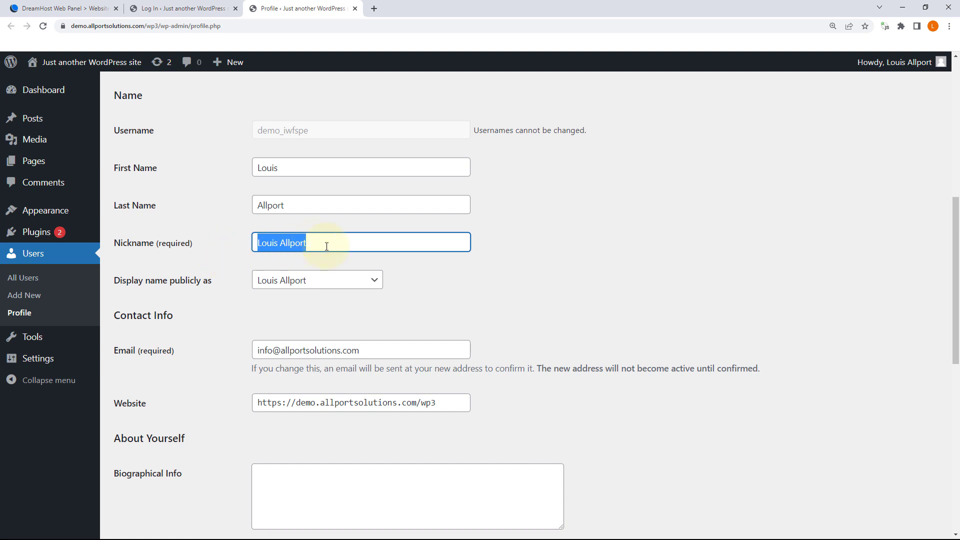
{"action": "left_click", "coordinate": [324, 245]}
{"action": "scroll", "coordinate": [374, 257], "scroll_direction": "down", "scroll_amount": 1}
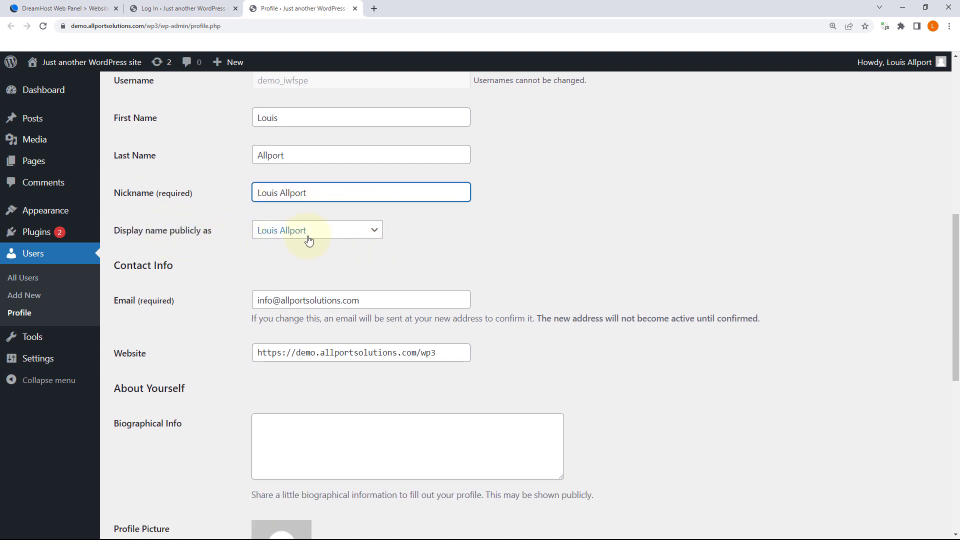
{"action": "scroll", "coordinate": [450, 270], "scroll_direction": "down", "scroll_amount": 2}
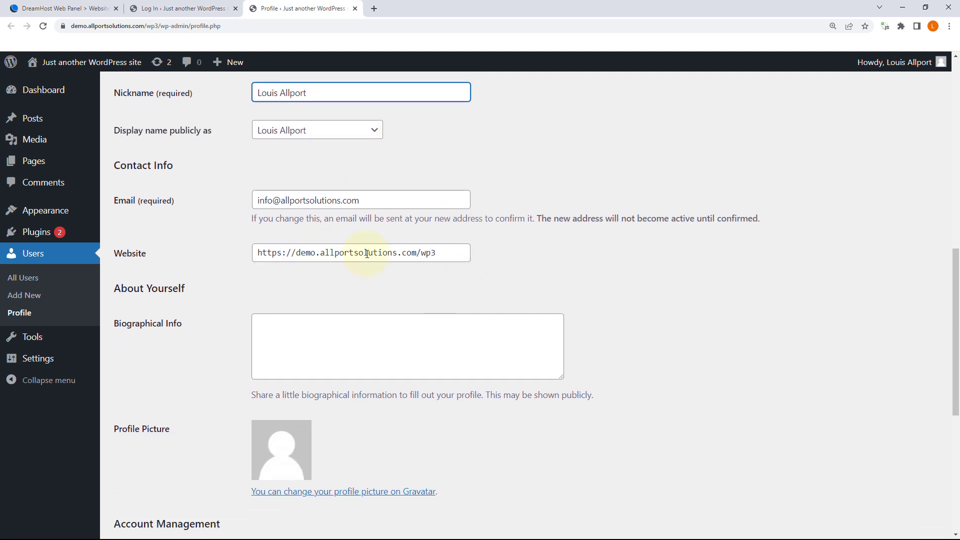
{"action": "triple_click", "coordinate": [453, 253]}
{"action": "scroll", "coordinate": [241, 281], "scroll_direction": "down", "scroll_amount": 2}
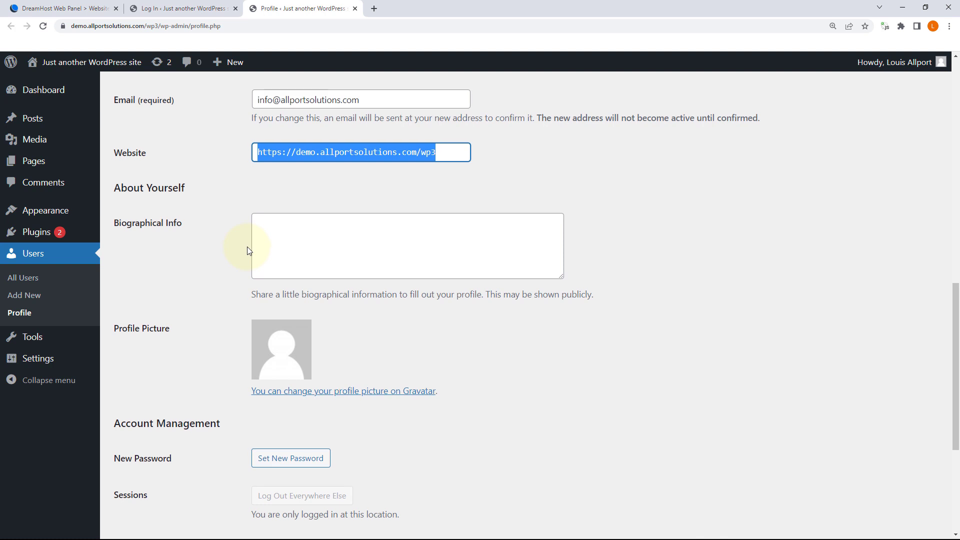
{"action": "scroll", "coordinate": [247, 247], "scroll_direction": "down", "scroll_amount": 3}
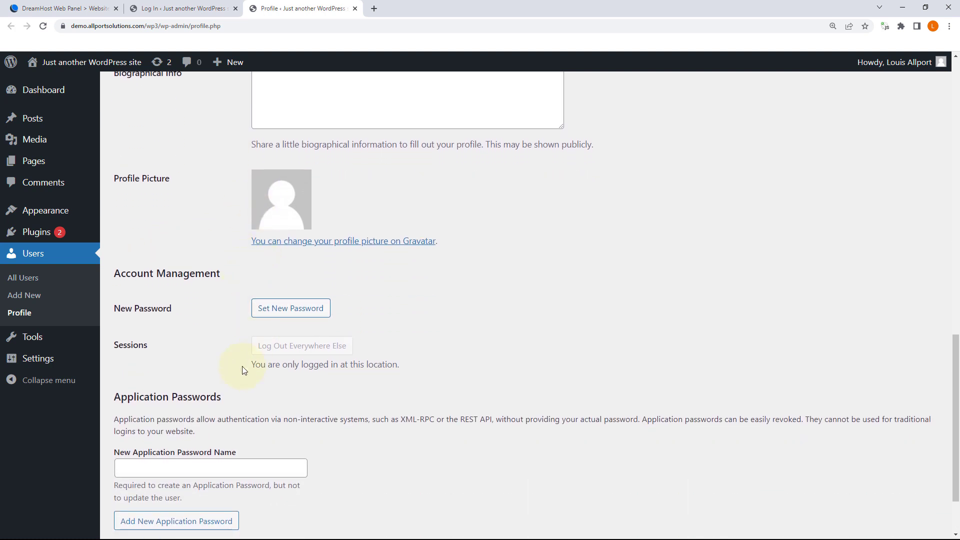
{"action": "scroll", "coordinate": [283, 263], "scroll_direction": "down", "scroll_amount": 2}
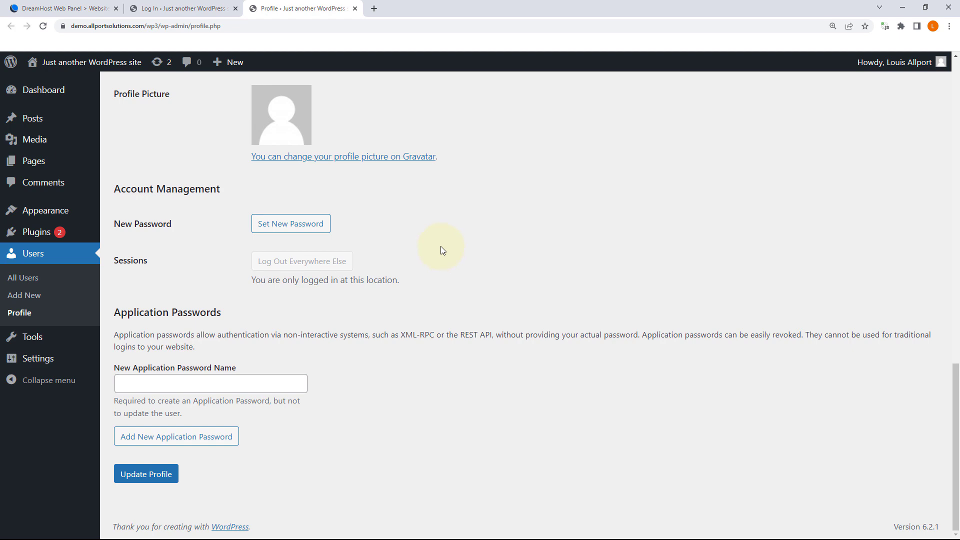
{"action": "scroll", "coordinate": [440, 246], "scroll_direction": "up", "scroll_amount": 20}
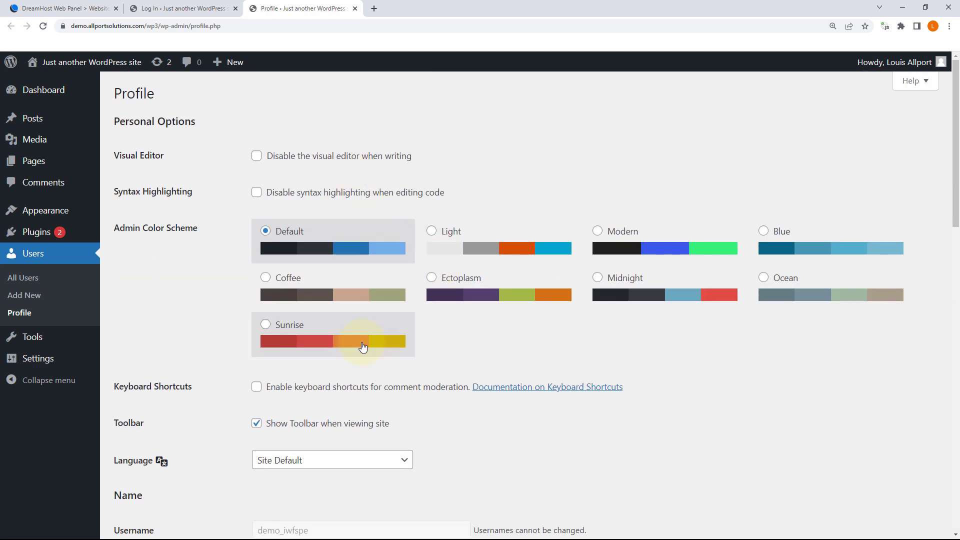
{"action": "left_click", "coordinate": [265, 325]}
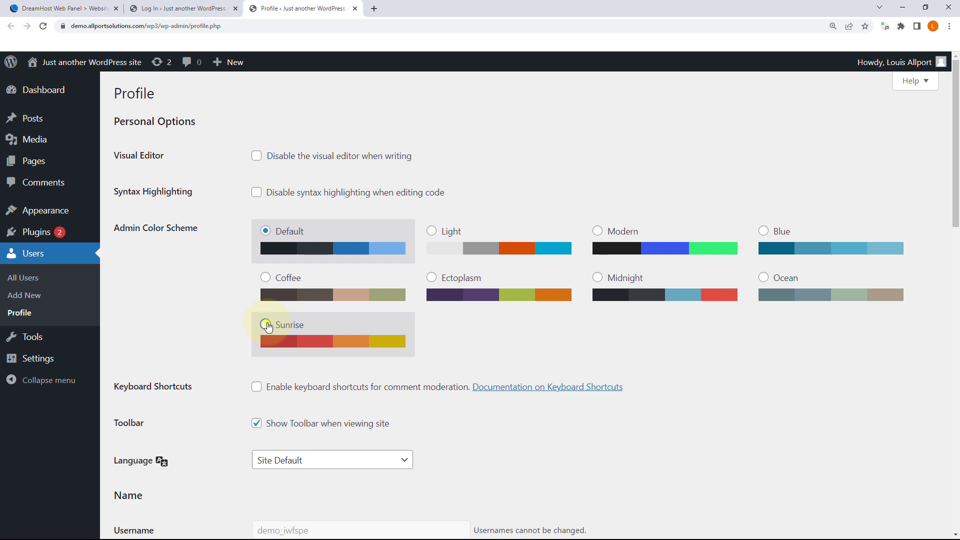
{"action": "scroll", "coordinate": [361, 325], "scroll_direction": "down", "scroll_amount": 10}
{"action": "scroll", "coordinate": [360, 325], "scroll_direction": "up", "scroll_amount": 10}
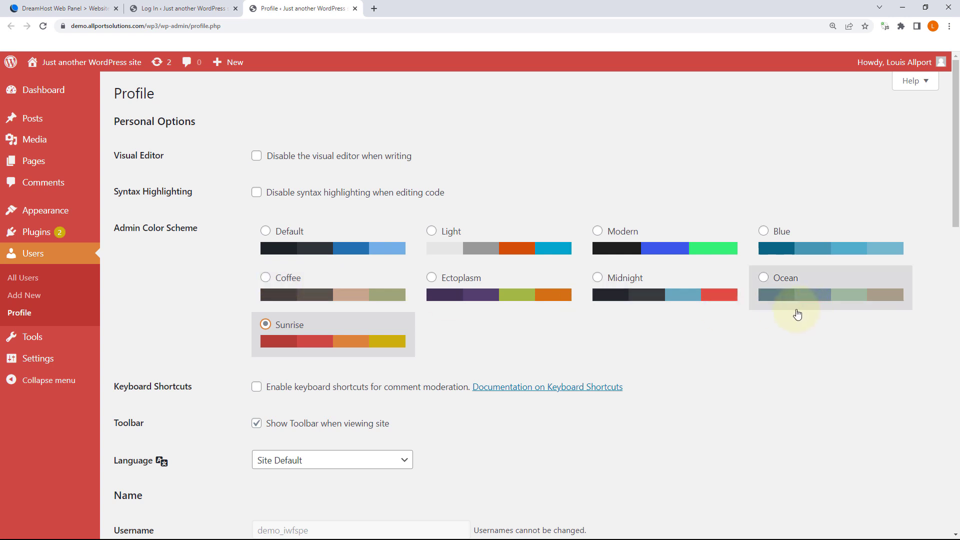
{"action": "left_click", "coordinate": [764, 278]}
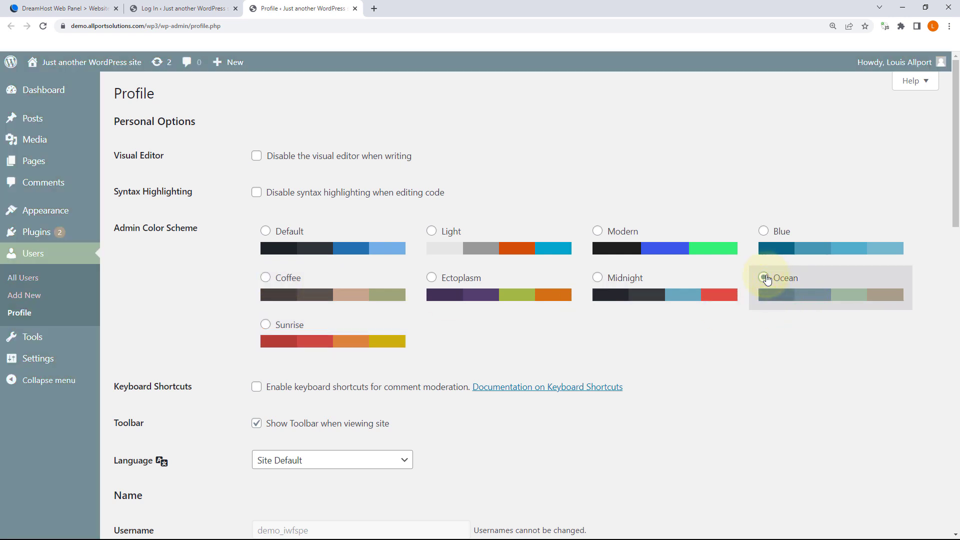
{"action": "left_click", "coordinate": [763, 231]}
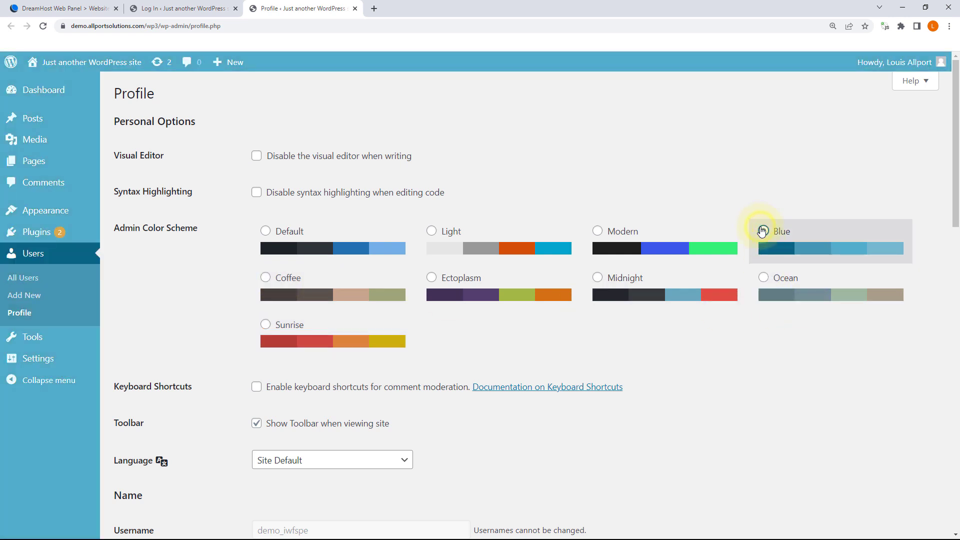
{"action": "left_click", "coordinate": [265, 231]}
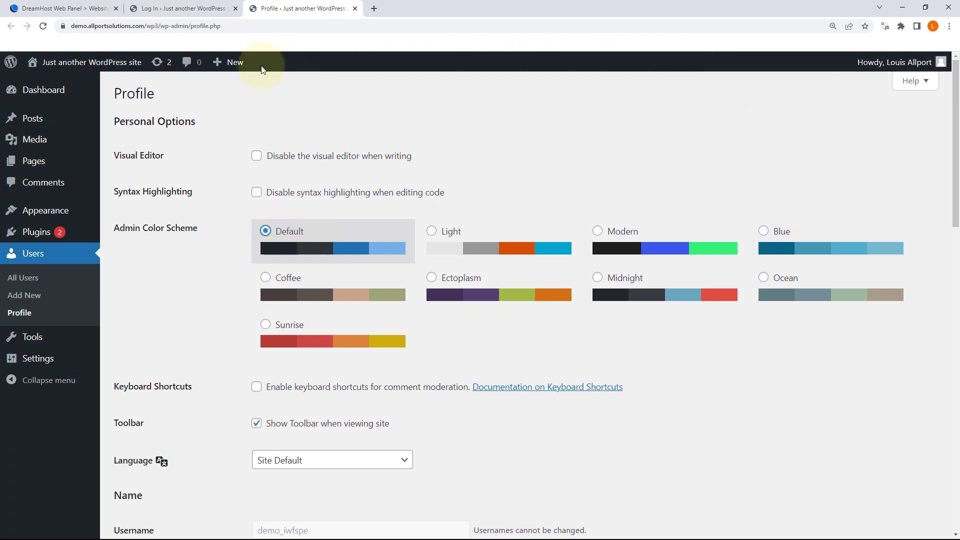
{"action": "mouse_move", "coordinate": [226, 62]}
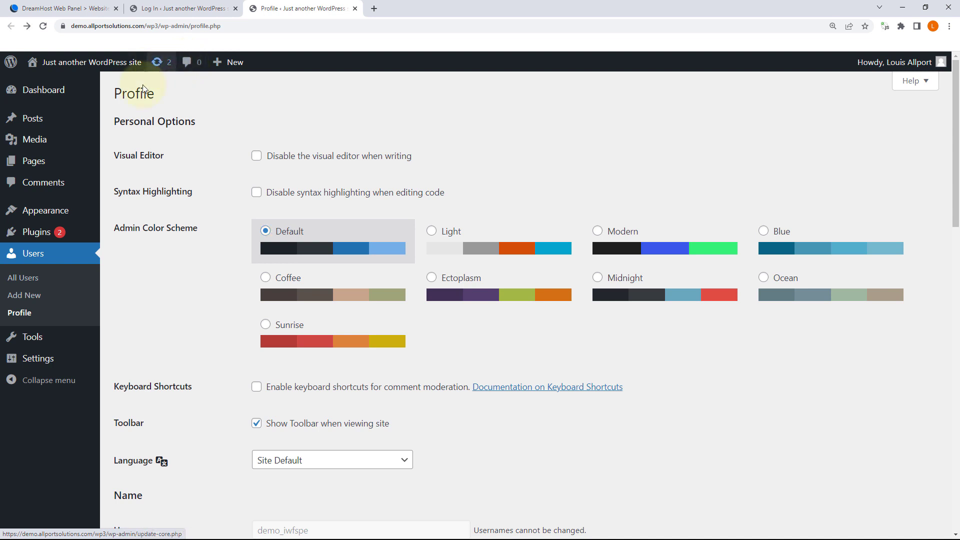
Step: Save the profile with Update Profile, then open and reload the wp3 public front page
{"action": "mouse_move", "coordinate": [43, 90]}
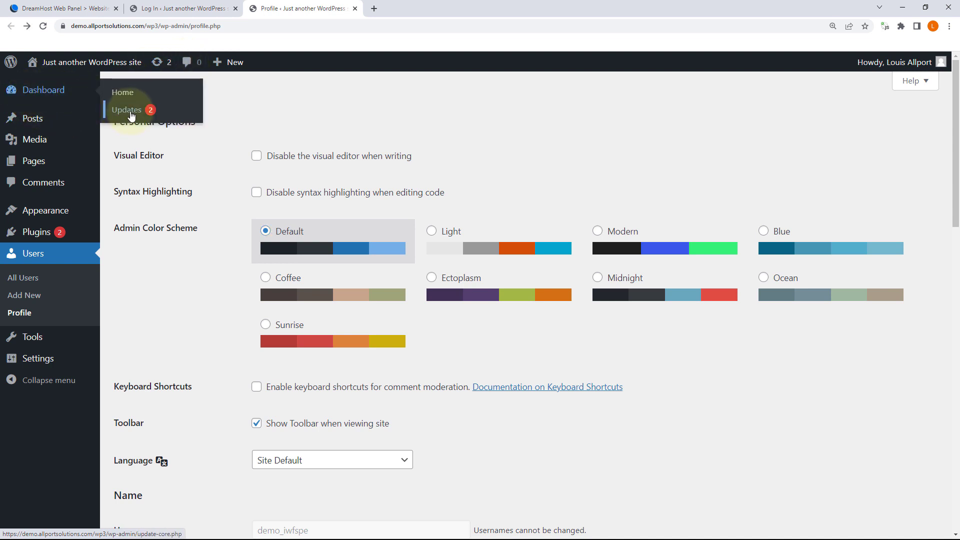
{"action": "mouse_move", "coordinate": [88, 64]}
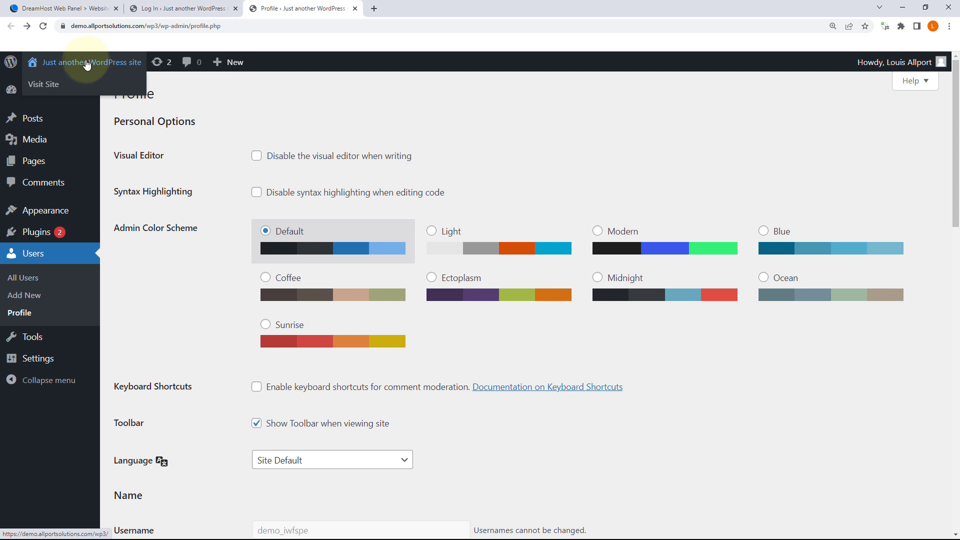
{"action": "left_click", "coordinate": [86, 63]}
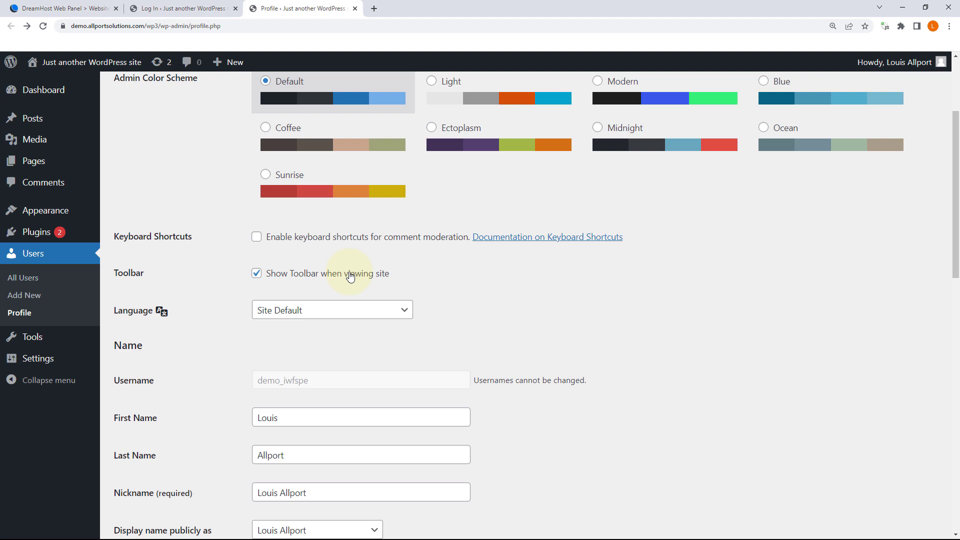
{"action": "scroll", "coordinate": [350, 276], "scroll_direction": "down", "scroll_amount": 12}
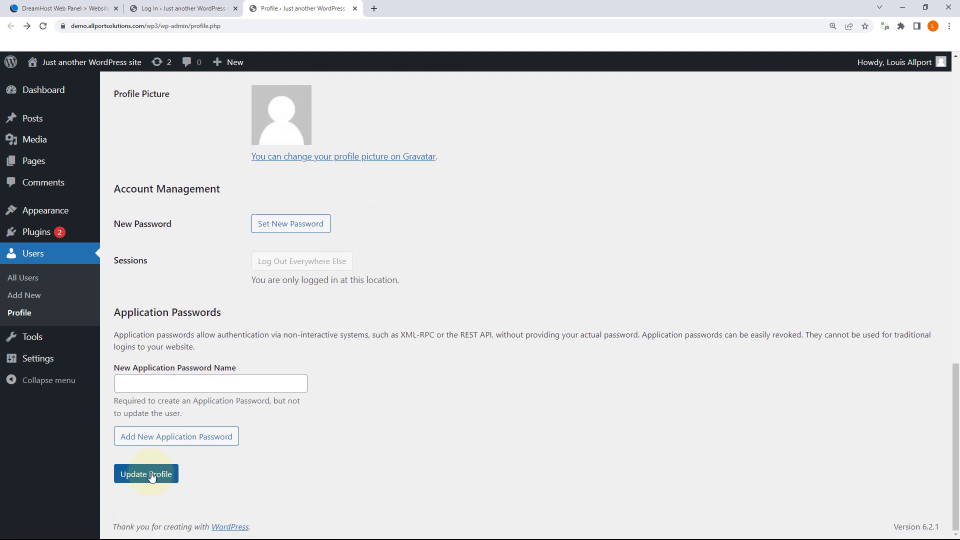
{"action": "left_click", "coordinate": [152, 476]}
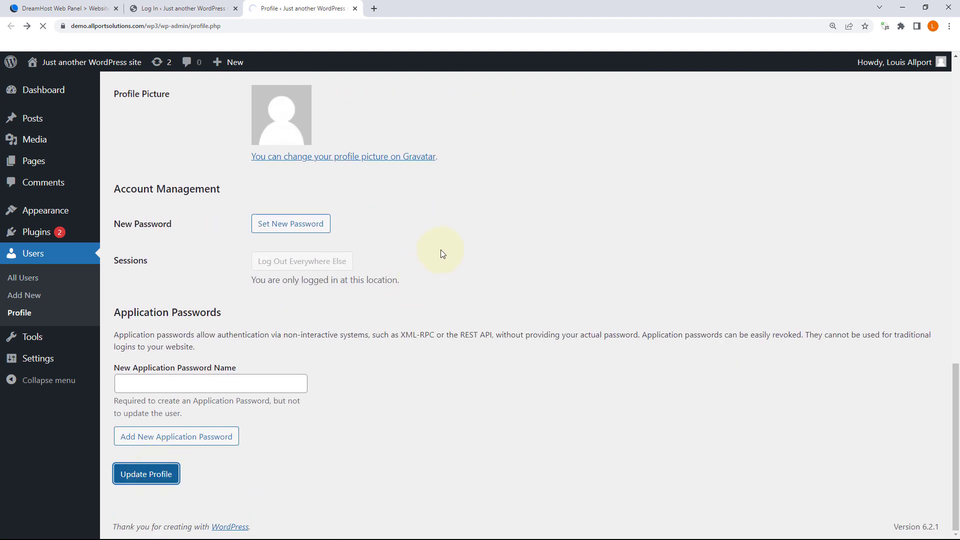
{"action": "left_click", "coordinate": [57, 63]}
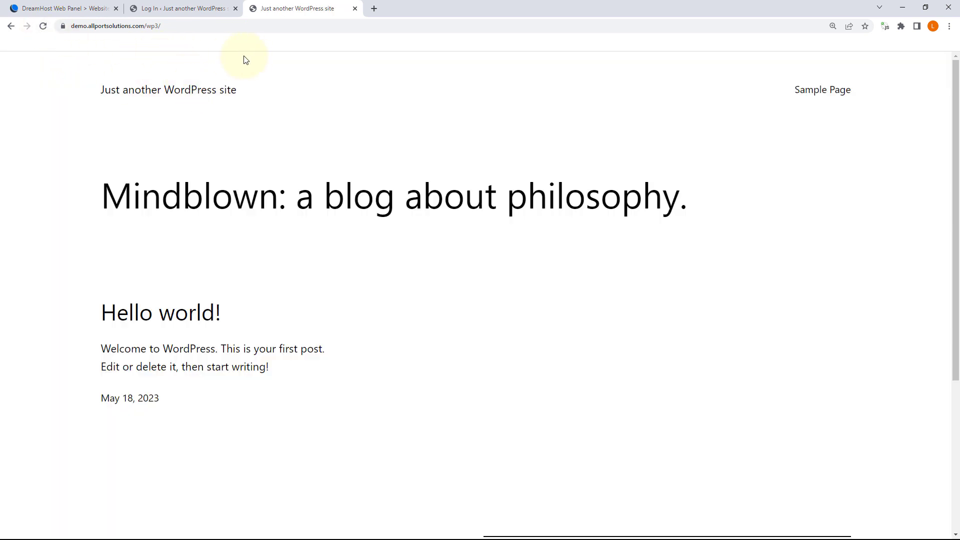
{"action": "left_click", "coordinate": [43, 25]}
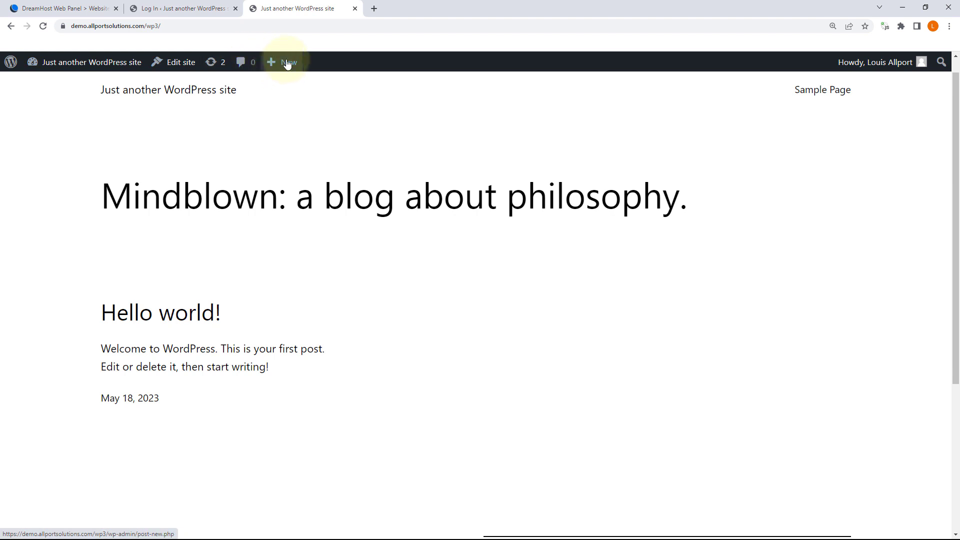
{"action": "mouse_move", "coordinate": [271, 60]}
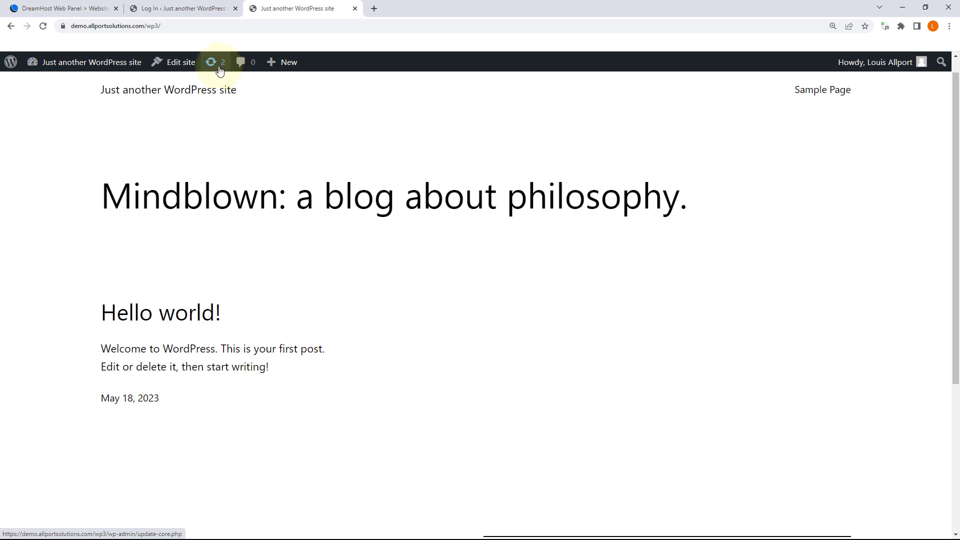
Step: Return to the admin Dashboard and open Updates, showing WordPress 6.2.1 and two outdated plugins
{"action": "mouse_move", "coordinate": [69, 66]}
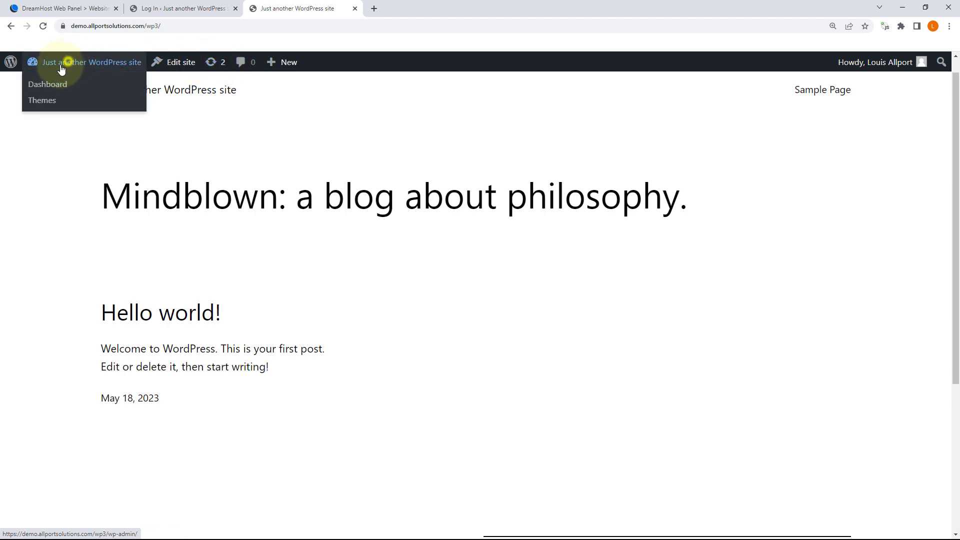
{"action": "left_click", "coordinate": [60, 66]}
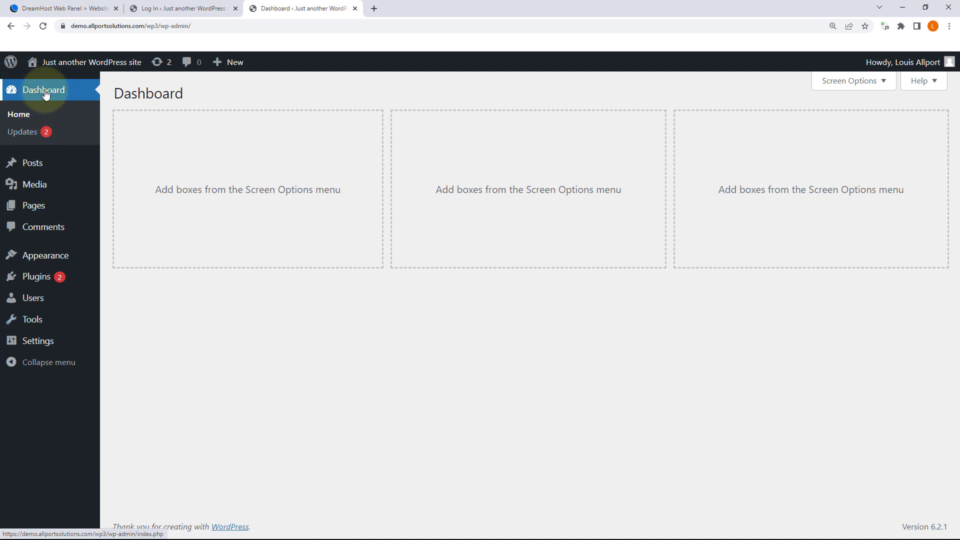
{"action": "mouse_move", "coordinate": [35, 172]}
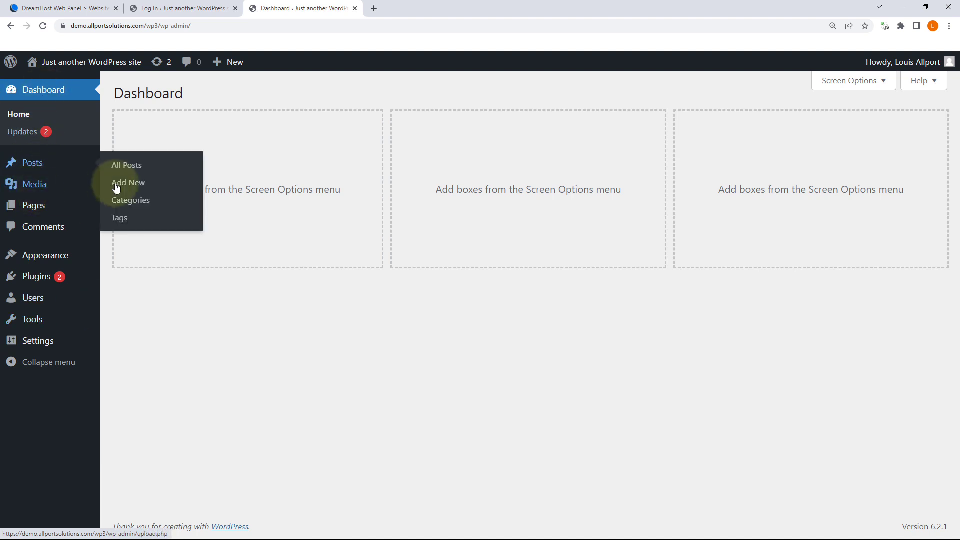
{"action": "mouse_move", "coordinate": [61, 348]}
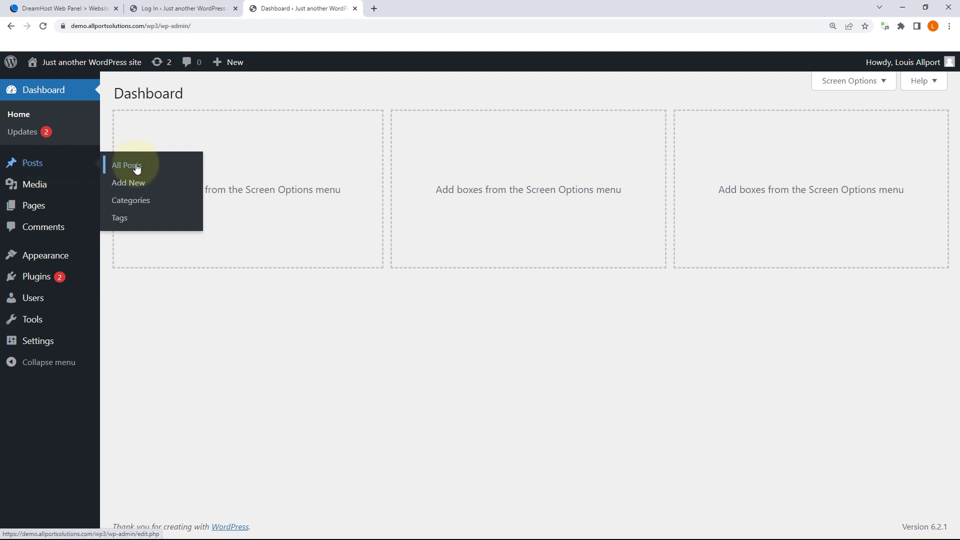
{"action": "left_click", "coordinate": [22, 131]}
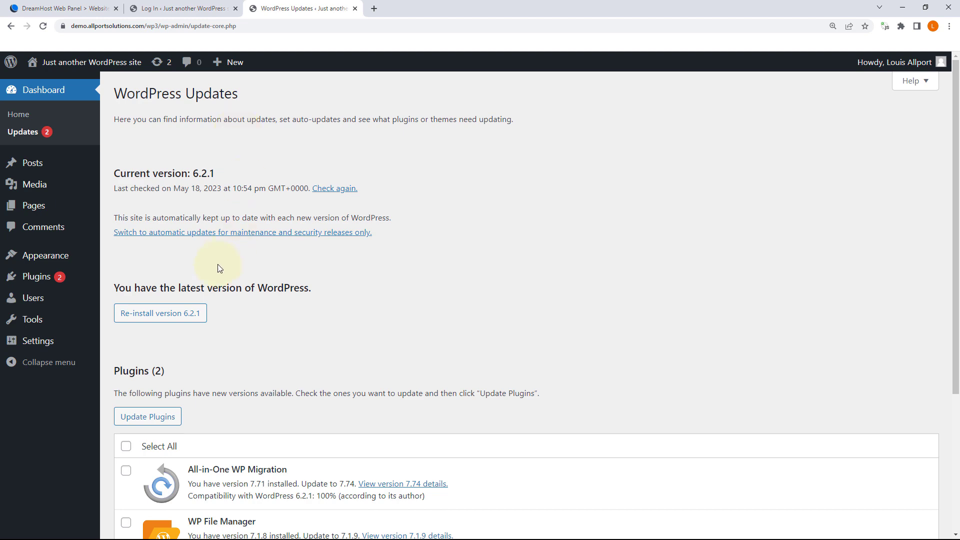
{"action": "scroll", "coordinate": [223, 235], "scroll_direction": "down", "scroll_amount": 3}
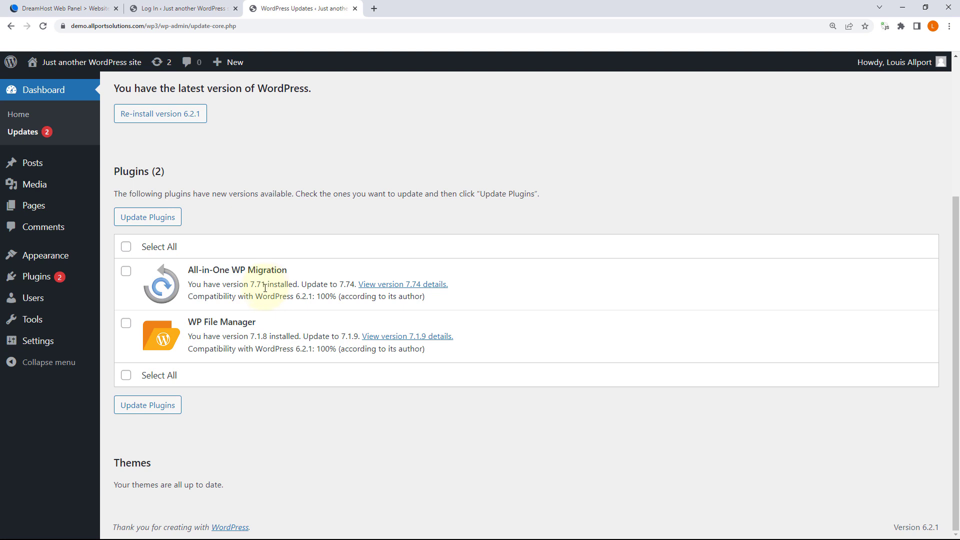
Step: View the Hello world! post from the posts list and return
{"action": "left_click", "coordinate": [35, 160]}
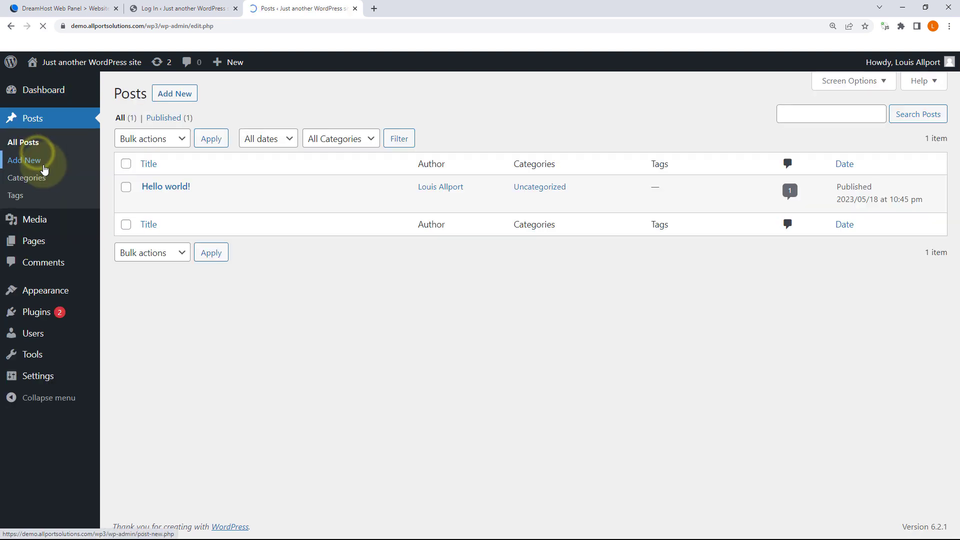
{"action": "mouse_move", "coordinate": [206, 189]}
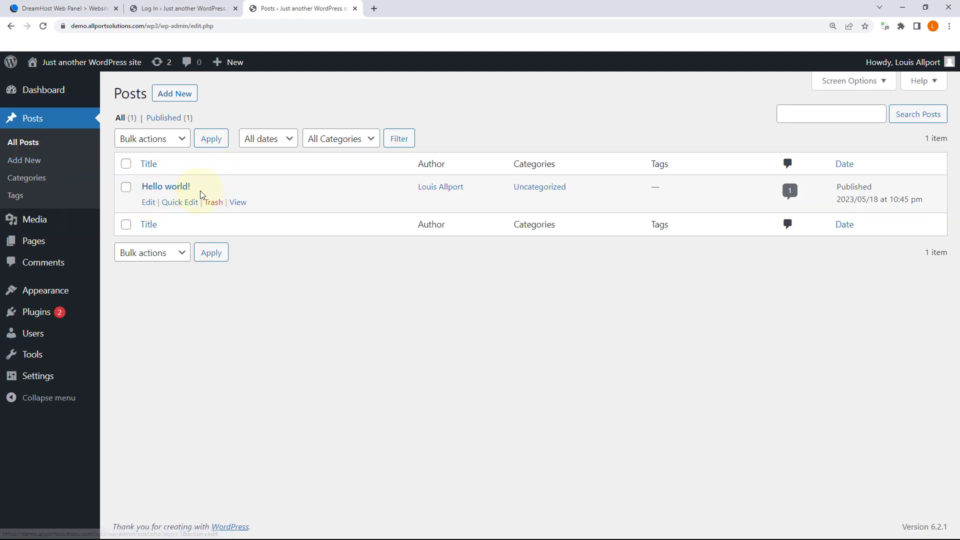
{"action": "left_click", "coordinate": [240, 202]}
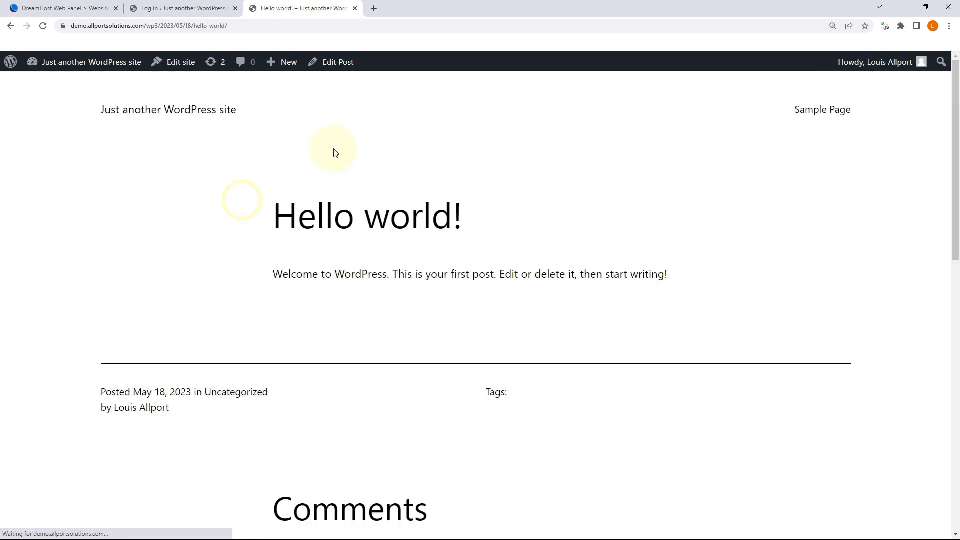
{"action": "left_click", "coordinate": [11, 26]}
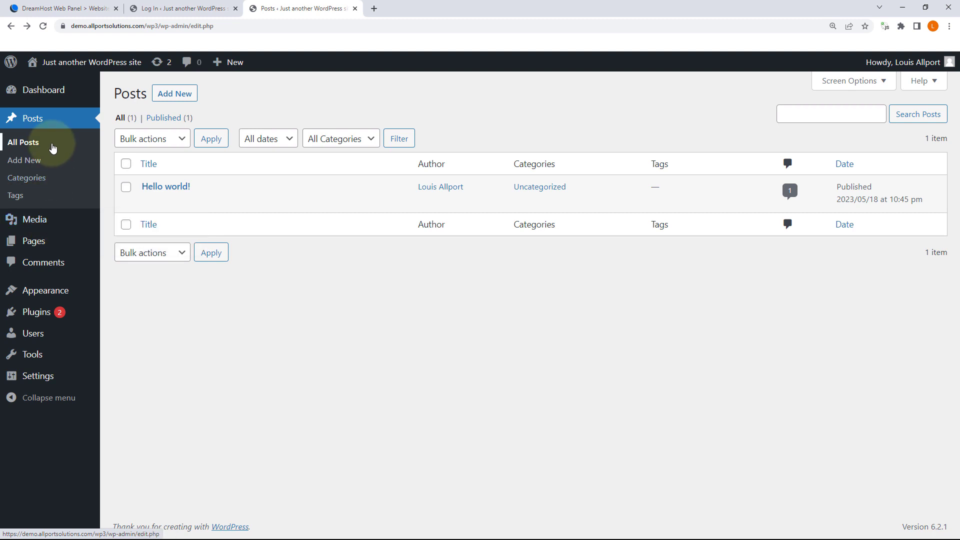
Step: Check the empty media library and the live Sample Page, then list the comments
{"action": "mouse_move", "coordinate": [36, 220]}
{"action": "left_click", "coordinate": [109, 226]}
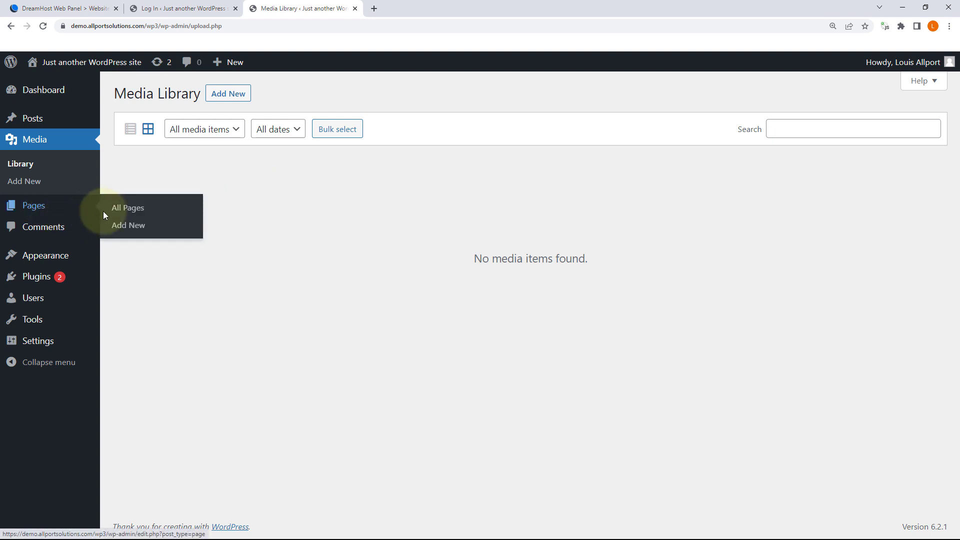
{"action": "left_click", "coordinate": [116, 206]}
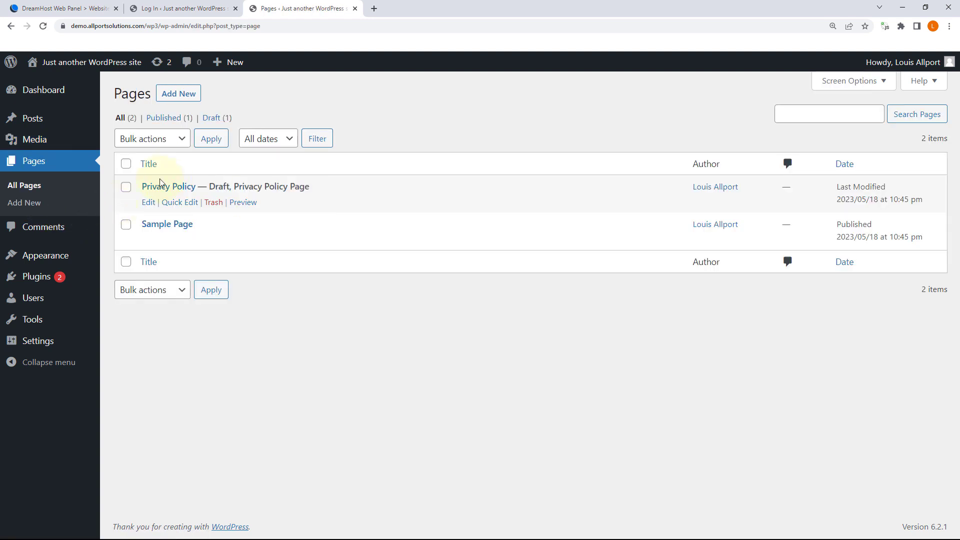
{"action": "left_click", "coordinate": [235, 240]}
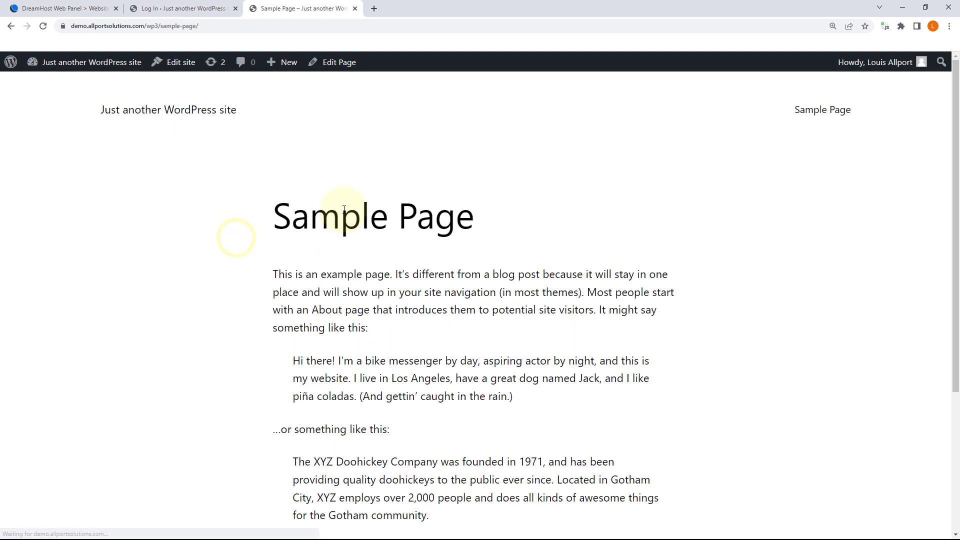
{"action": "scroll", "coordinate": [347, 211], "scroll_direction": "down", "scroll_amount": 4}
{"action": "scroll", "coordinate": [349, 210], "scroll_direction": "up", "scroll_amount": 4}
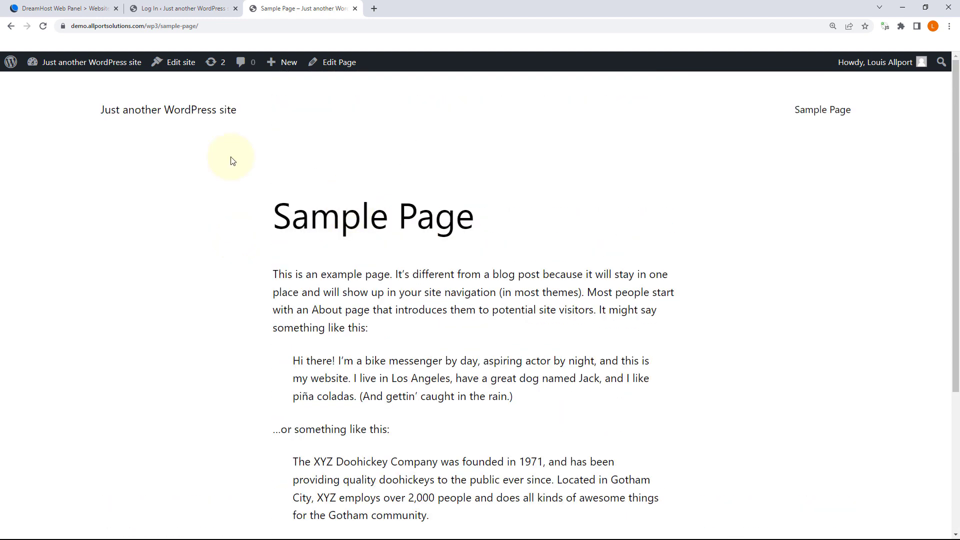
{"action": "left_click", "coordinate": [11, 26]}
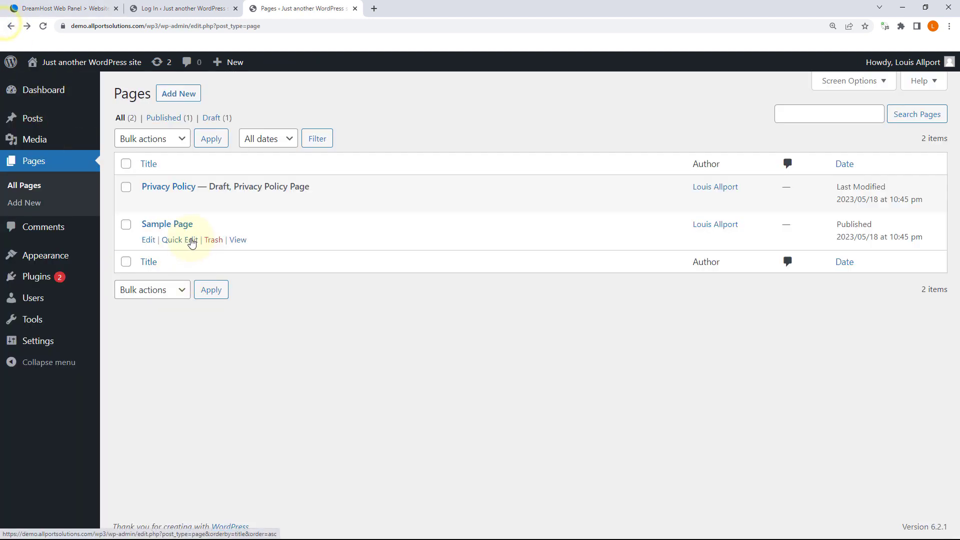
{"action": "left_click", "coordinate": [46, 230]}
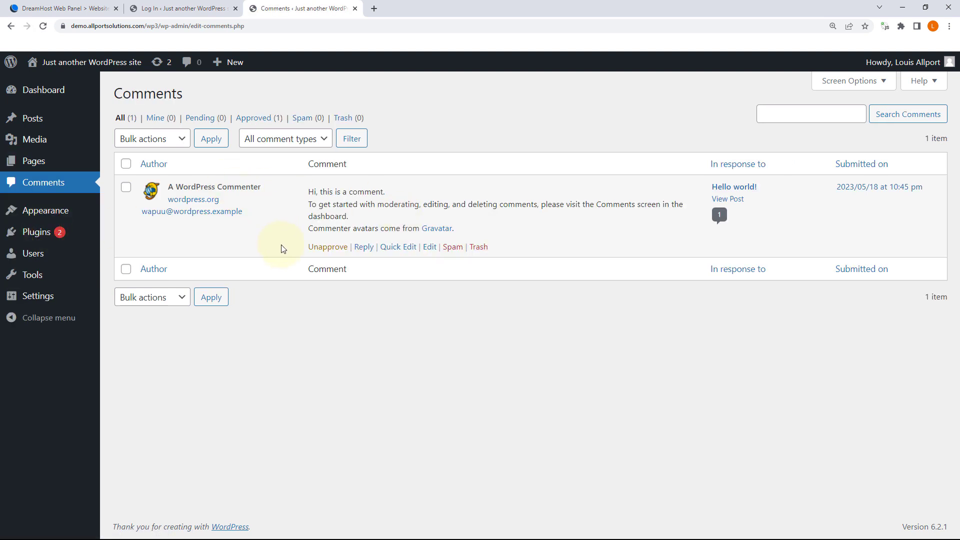
Step: Open Appearance > Themes, showing Twenty Twenty-Three active beside Twenty Twenty-One and Twenty Twenty-Two
{"action": "mouse_move", "coordinate": [40, 209]}
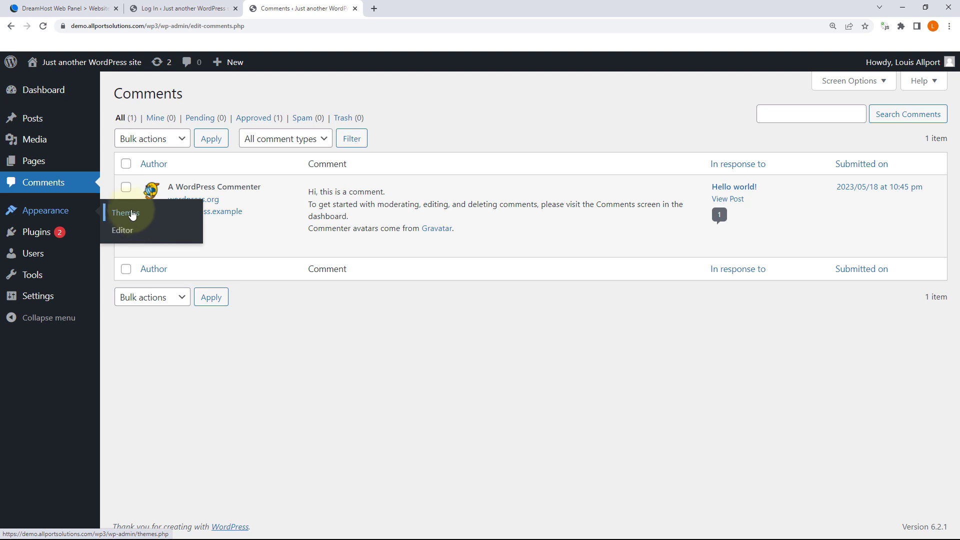
{"action": "left_click", "coordinate": [138, 219]}
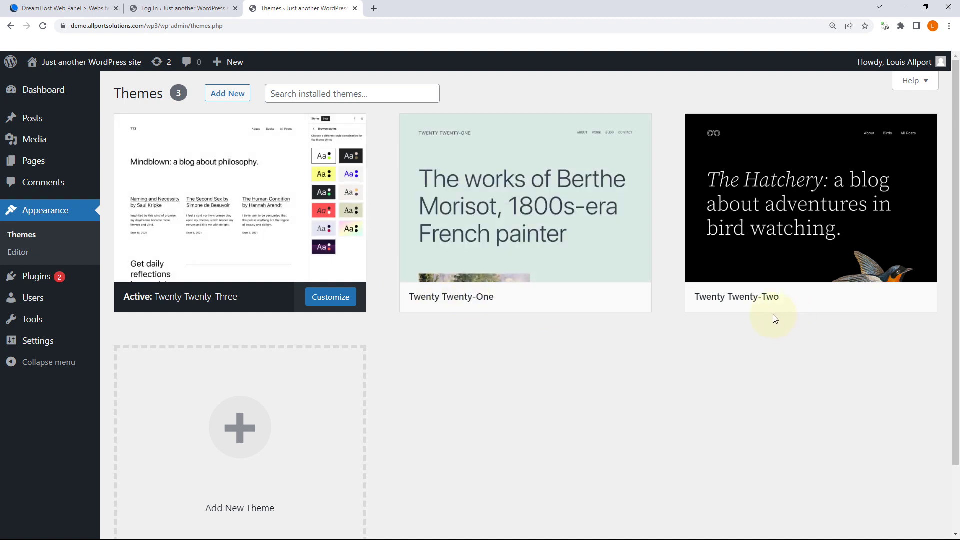
{"action": "mouse_move", "coordinate": [570, 227]}
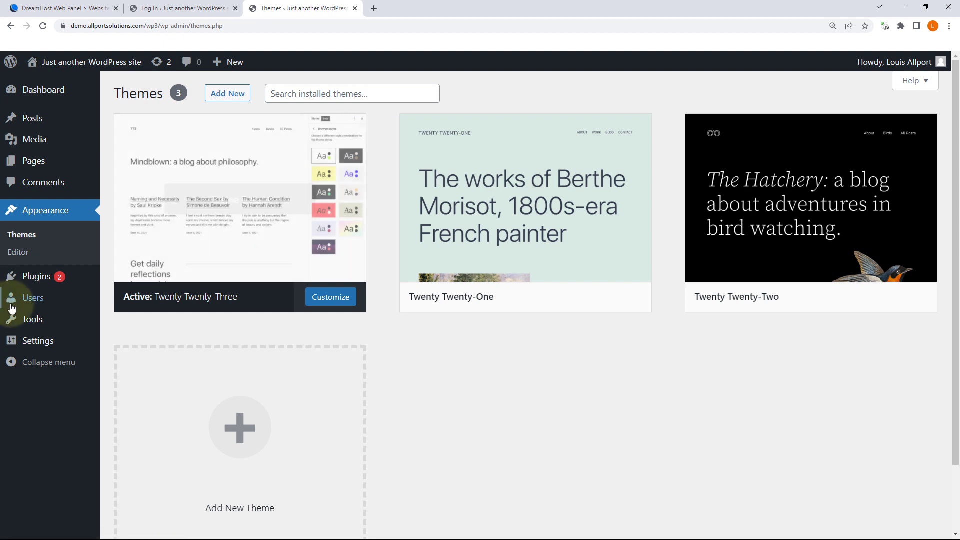
{"action": "mouse_move", "coordinate": [36, 277]}
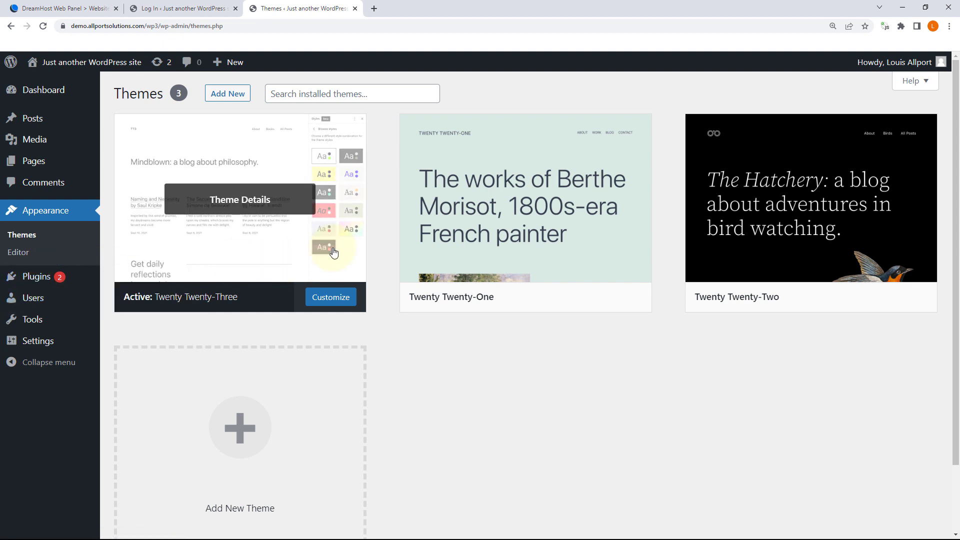
Step: Delete All-in-One WP Migration, WP File Manager, Hello Dolly and Akismet, confirming each prompt
{"action": "left_click", "coordinate": [38, 277]}
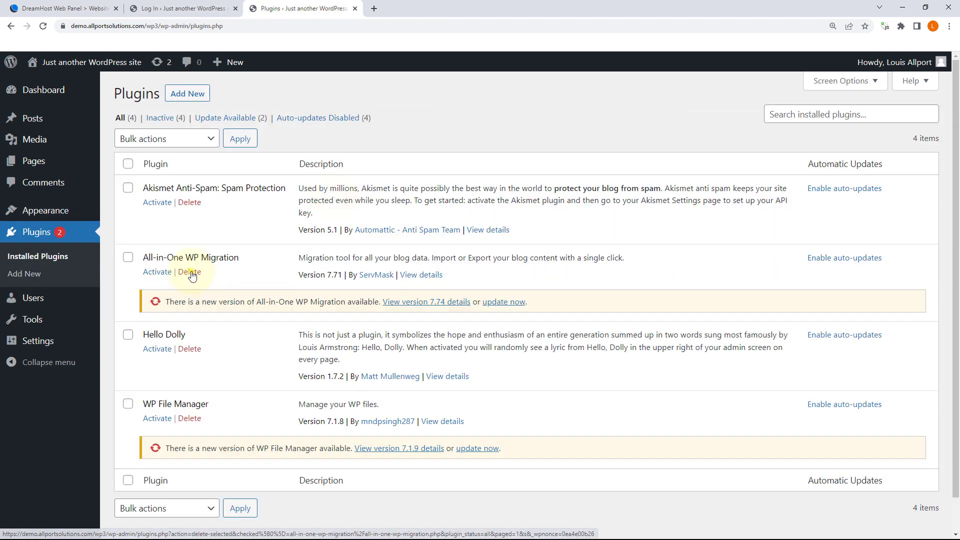
{"action": "left_click", "coordinate": [192, 275]}
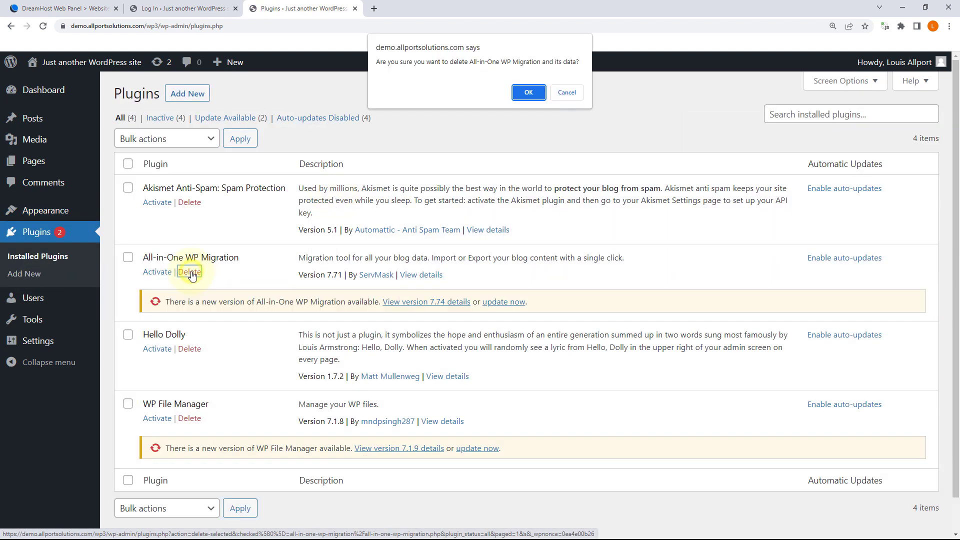
{"action": "key", "text": "Return"}
{"action": "left_click", "coordinate": [195, 354]}
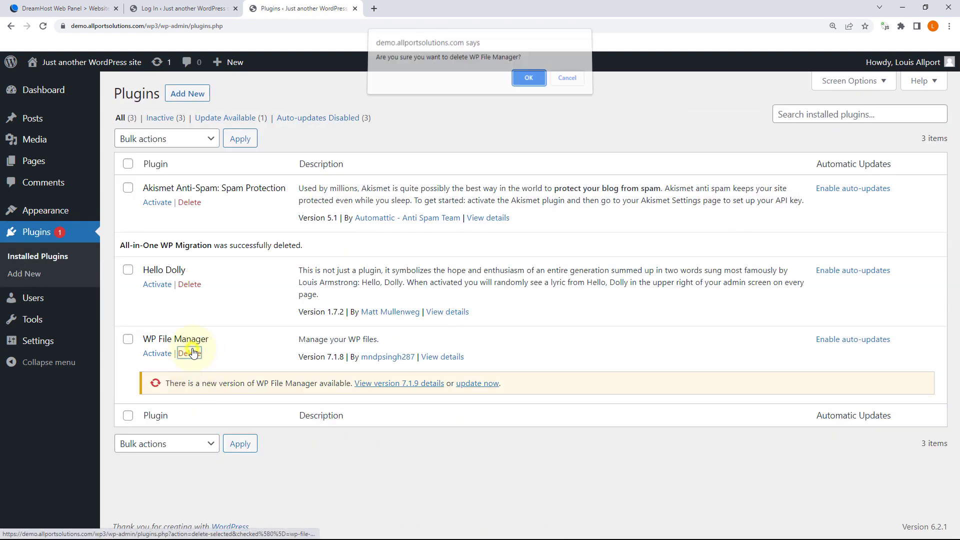
{"action": "key", "text": "Return"}
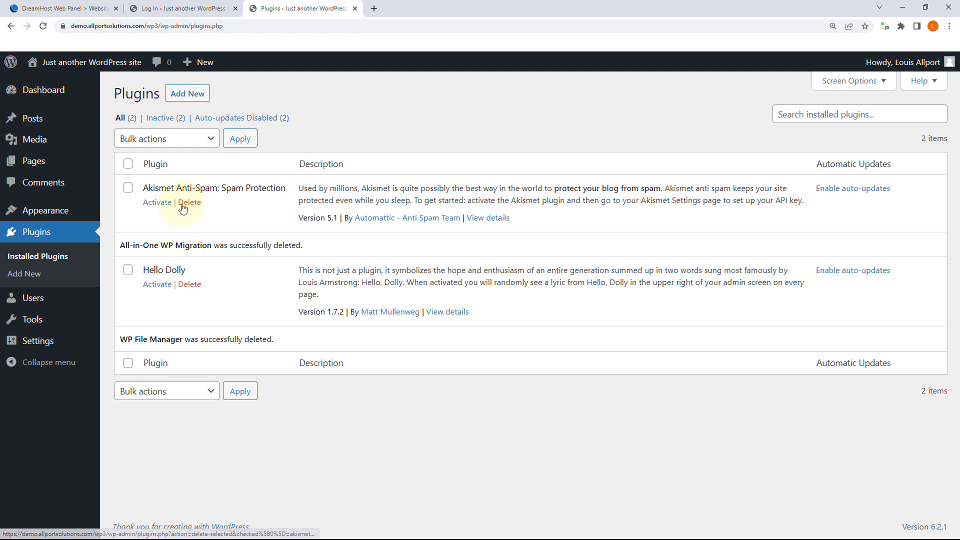
{"action": "left_click", "coordinate": [192, 286]}
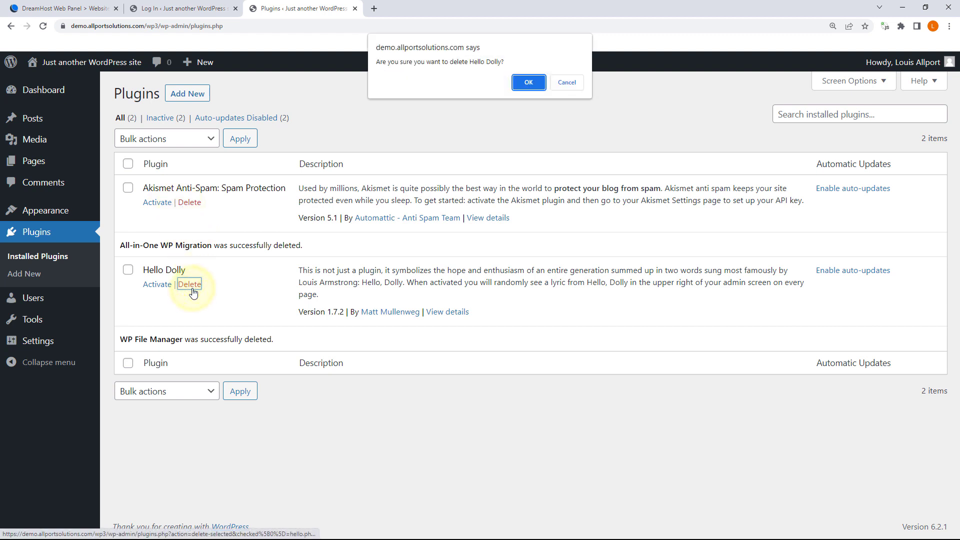
{"action": "key", "text": "Return"}
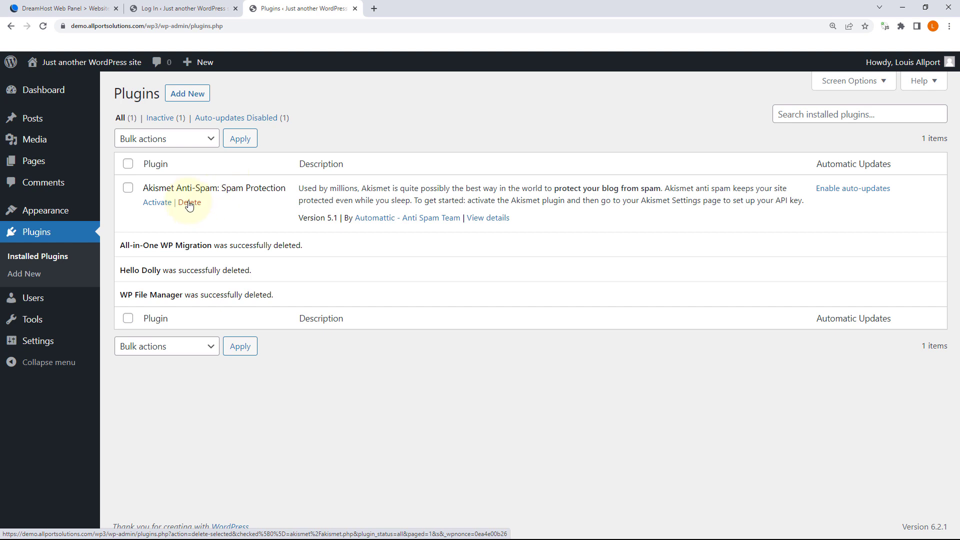
{"action": "left_click", "coordinate": [189, 202]}
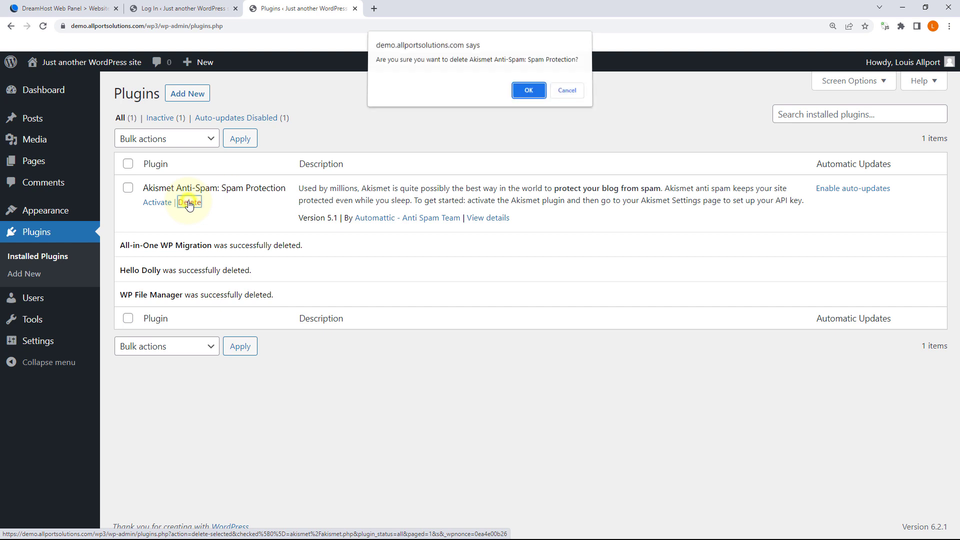
{"action": "key", "text": "Return"}
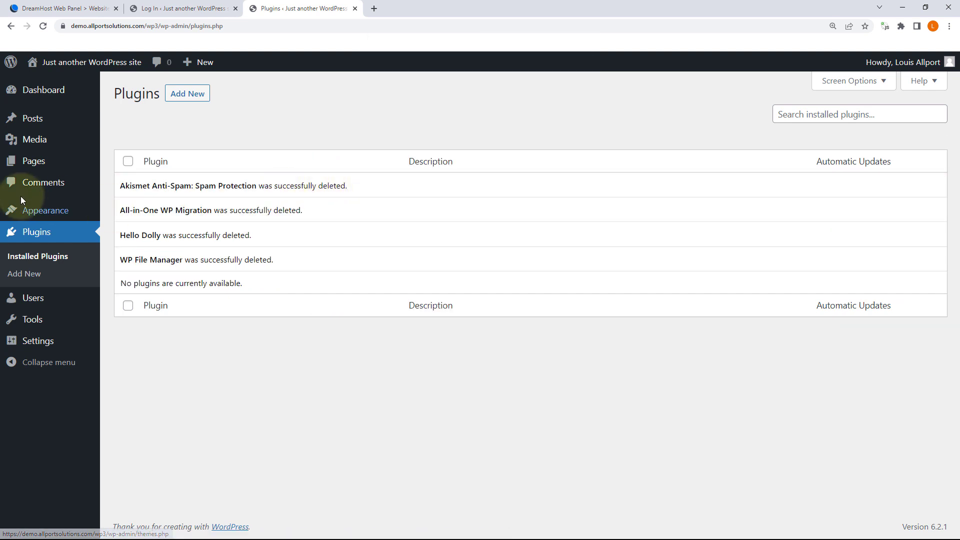
{"action": "left_click", "coordinate": [35, 300]}
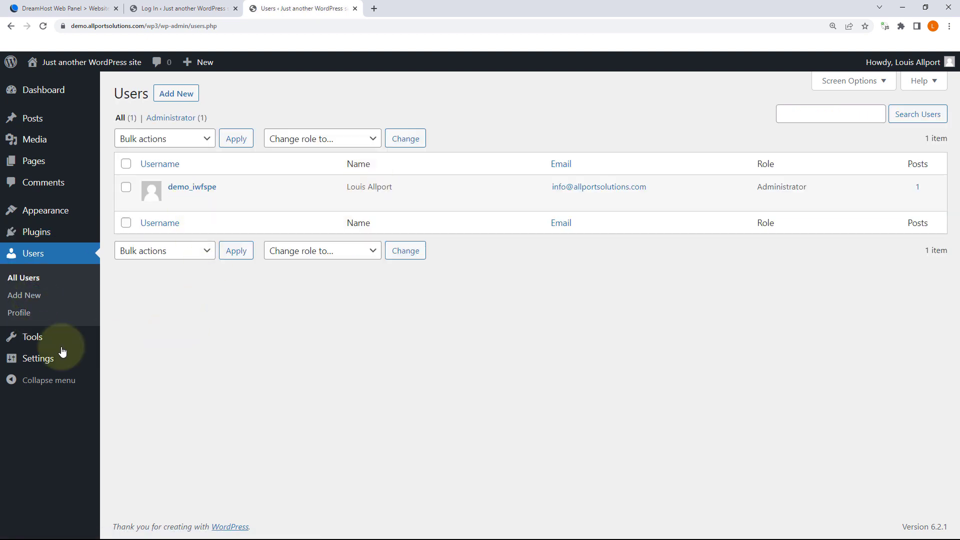
Step: Review the Users list, which holds only one Administrator account
{"action": "mouse_move", "coordinate": [29, 337]}
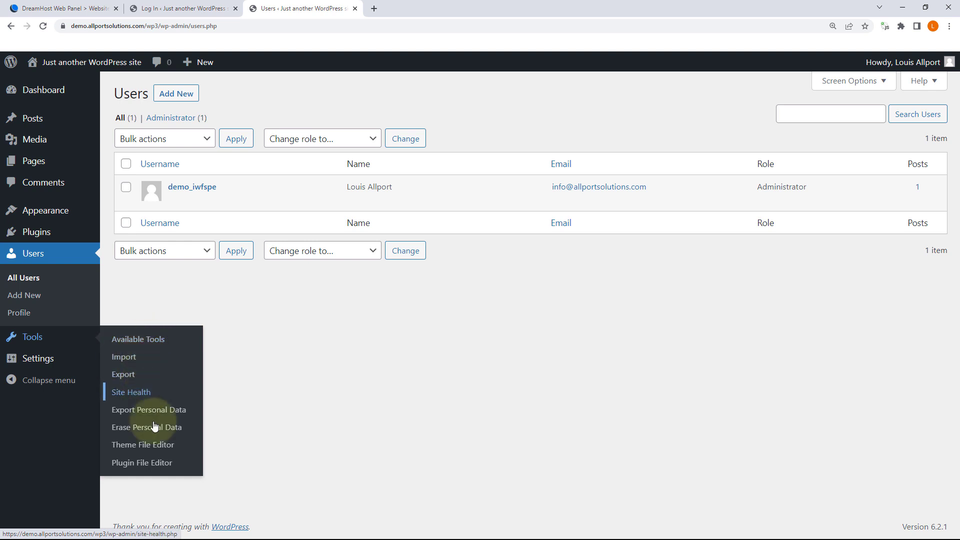
{"action": "mouse_move", "coordinate": [51, 361]}
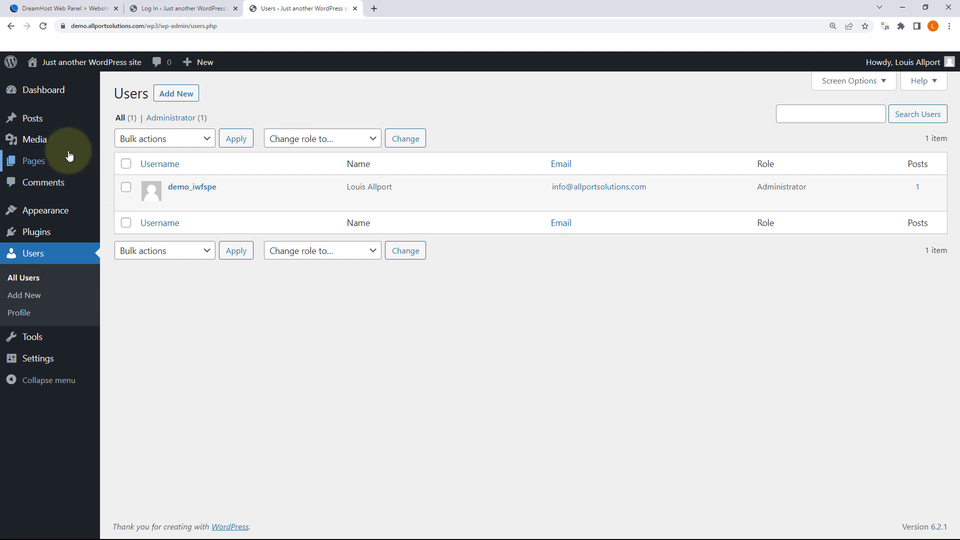
Step: Trash the Hello world! post and look over the Media Library
{"action": "left_click", "coordinate": [121, 121]}
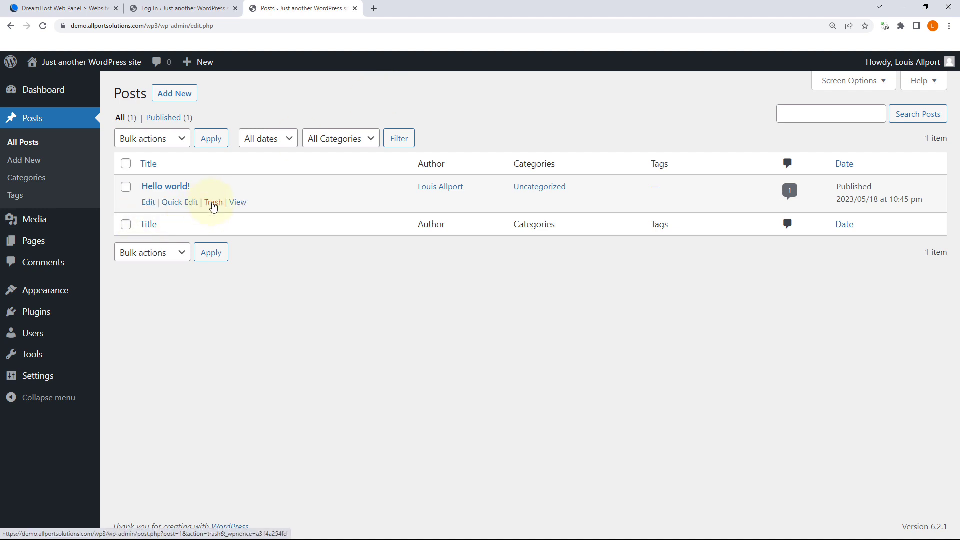
{"action": "left_click", "coordinate": [212, 202]}
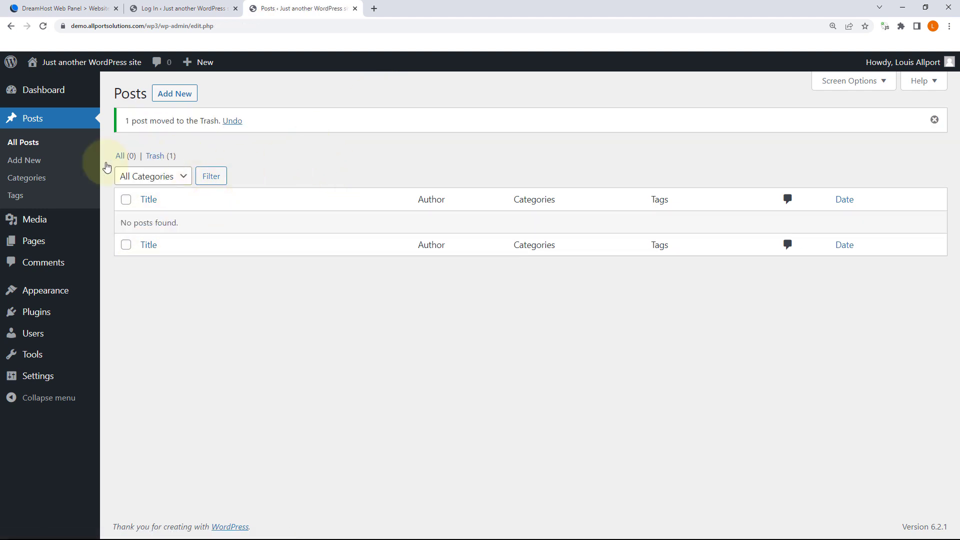
{"action": "mouse_move", "coordinate": [41, 223]}
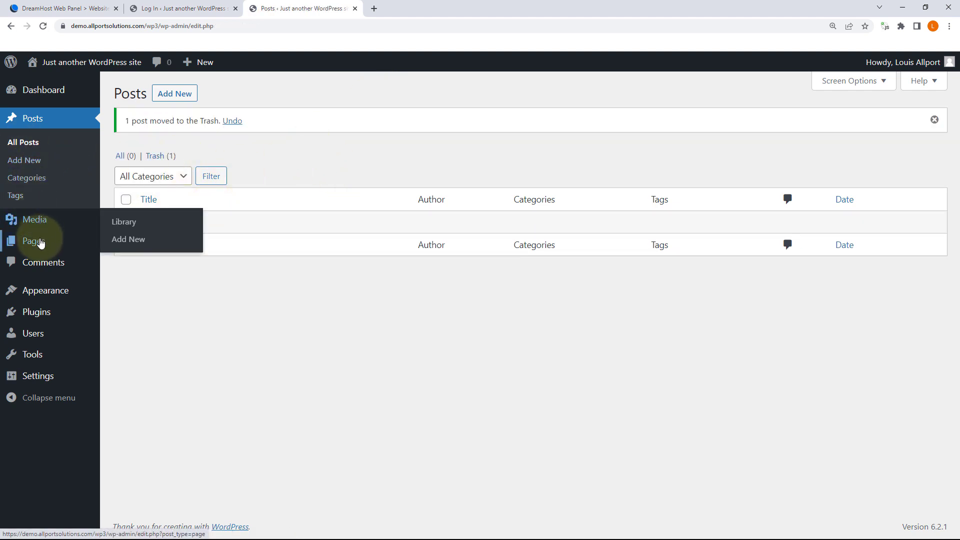
{"action": "left_click", "coordinate": [58, 223]}
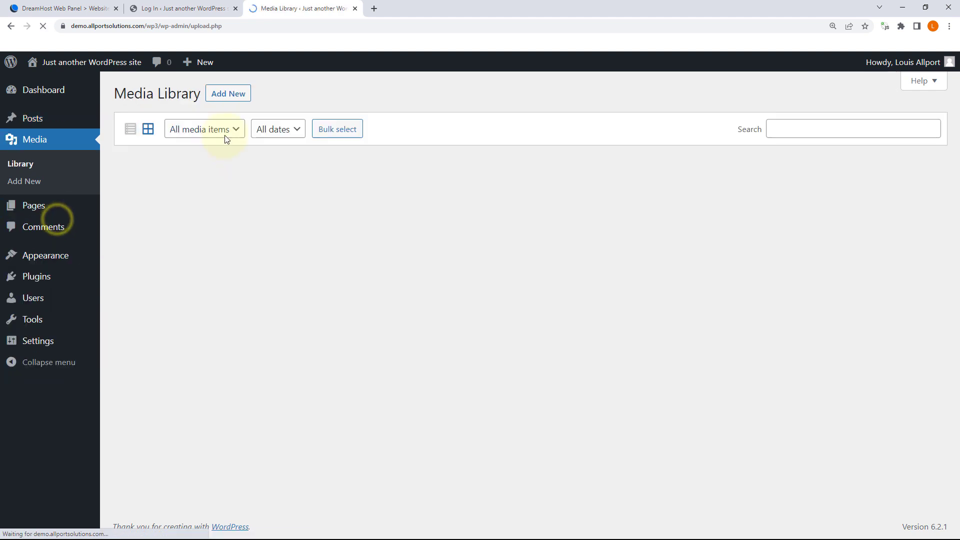
Step: Open the Pages list and preview the draft Privacy Policy page
{"action": "mouse_move", "coordinate": [33, 205]}
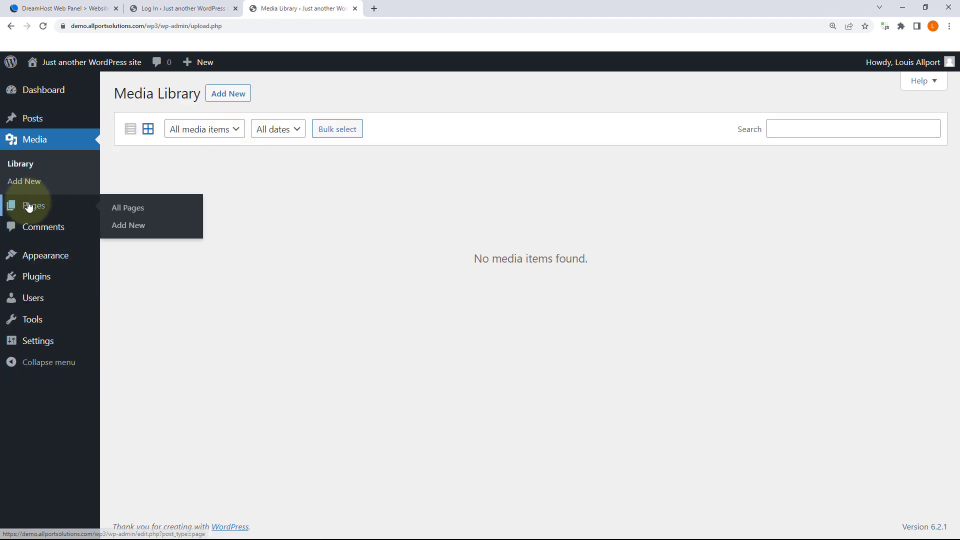
{"action": "left_click", "coordinate": [118, 207]}
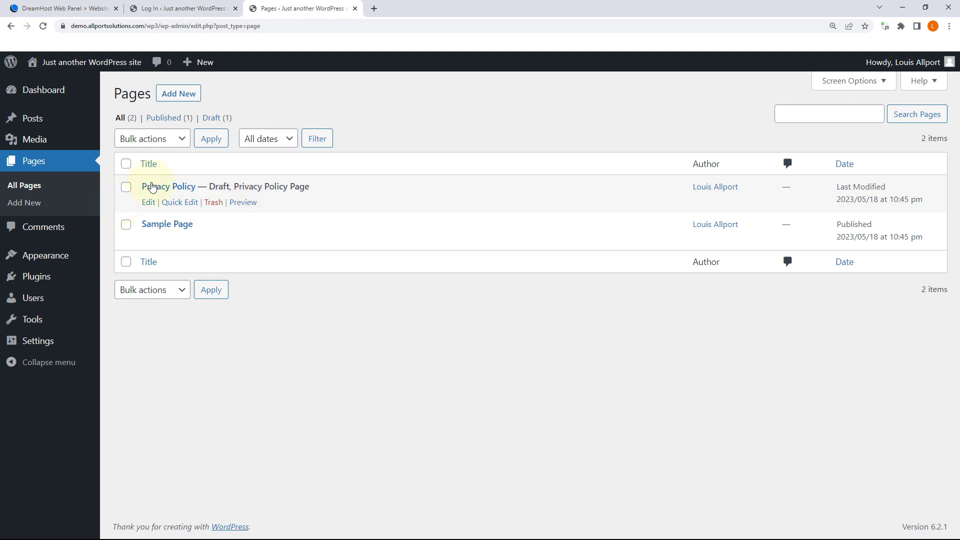
{"action": "mouse_move", "coordinate": [163, 192]}
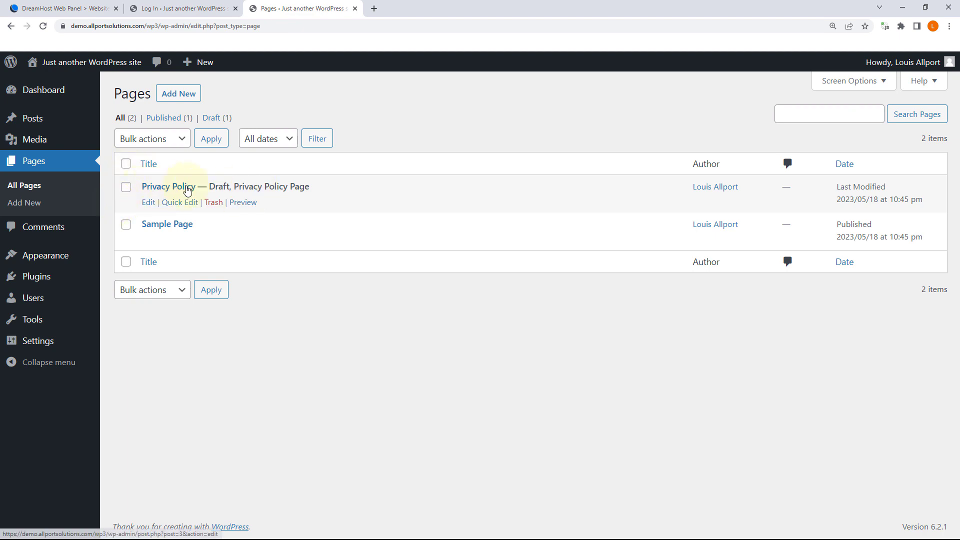
{"action": "left_click", "coordinate": [244, 202]}
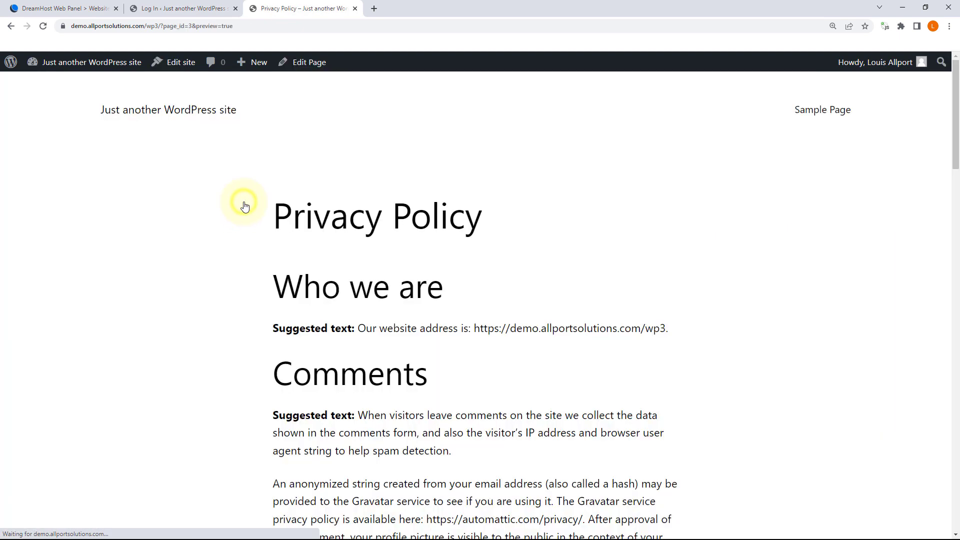
{"action": "scroll", "coordinate": [369, 214], "scroll_direction": "down", "scroll_amount": 9}
{"action": "scroll", "coordinate": [370, 214], "scroll_direction": "down", "scroll_amount": 18}
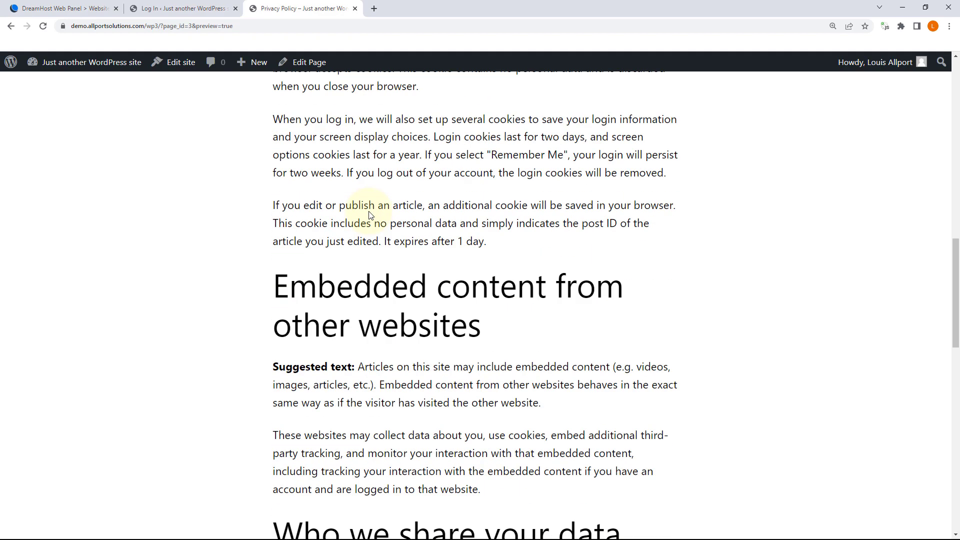
{"action": "scroll", "coordinate": [370, 214], "scroll_direction": "down", "scroll_amount": 2}
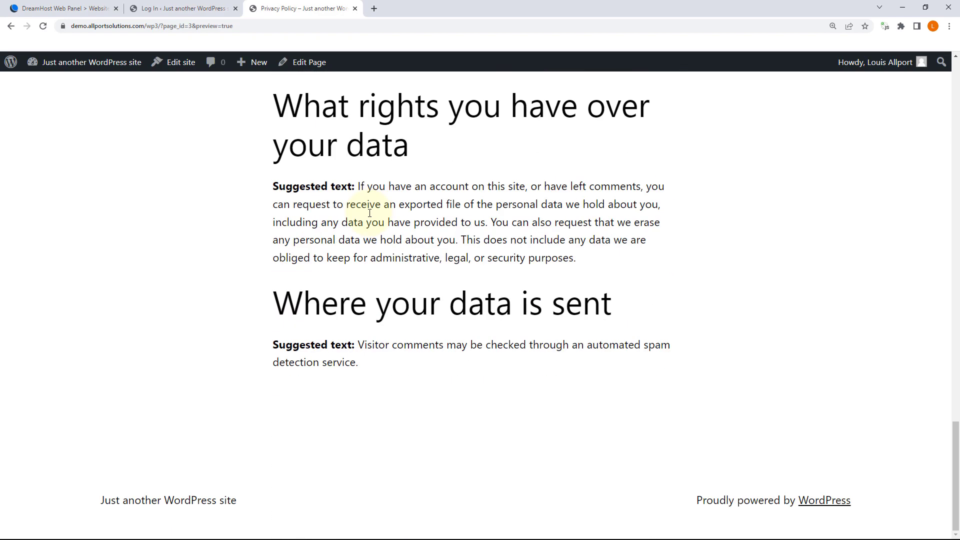
{"action": "scroll", "coordinate": [358, 183], "scroll_direction": "up", "scroll_amount": 6}
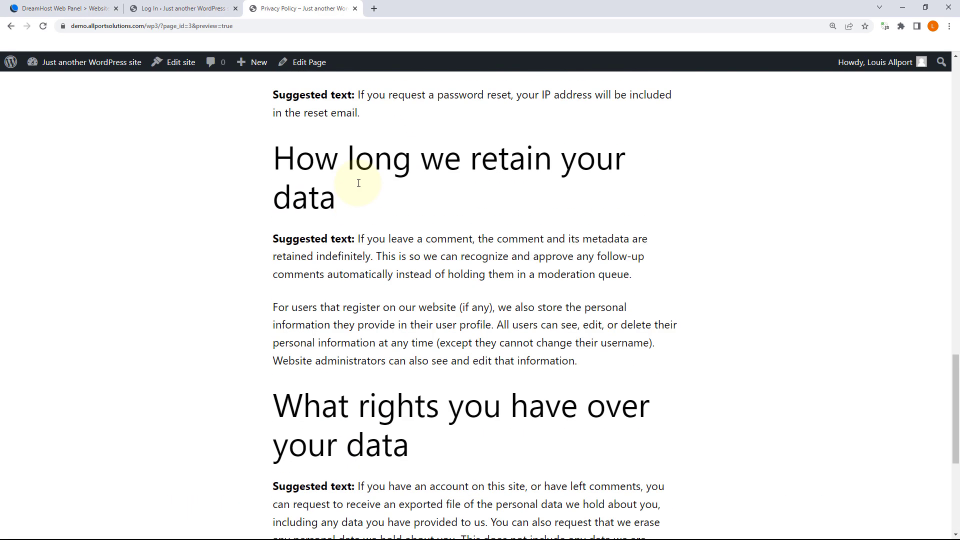
{"action": "left_click", "coordinate": [11, 26]}
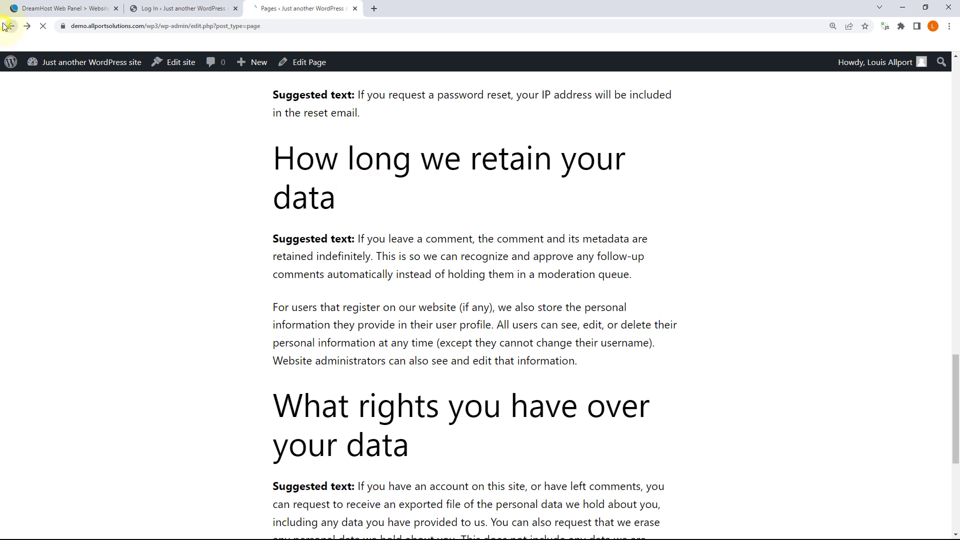
Step: Select all pages and bulk-move Privacy Policy and Sample Page to the Trash
{"action": "left_click", "coordinate": [126, 164]}
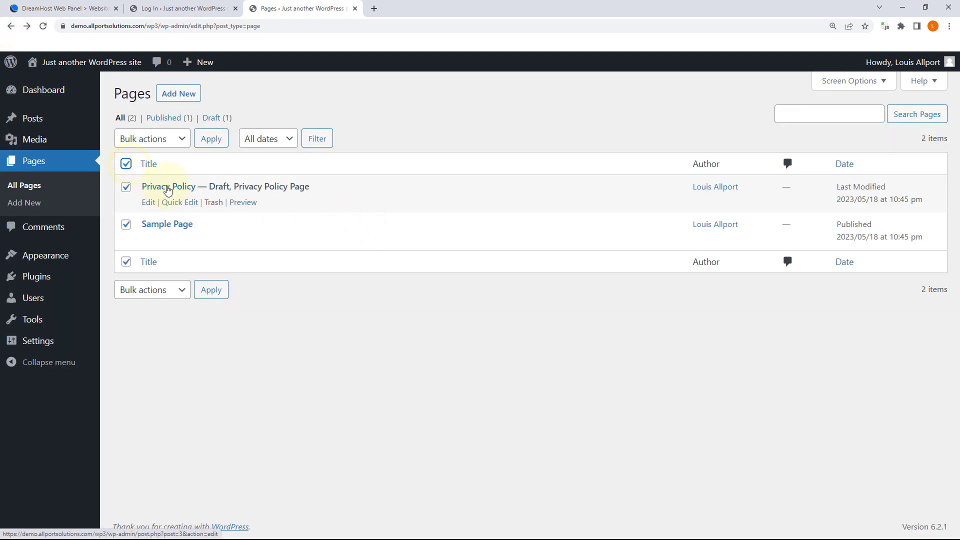
{"action": "left_click", "coordinate": [170, 133]}
{"action": "left_click", "coordinate": [173, 179]}
{"action": "left_click", "coordinate": [209, 138]}
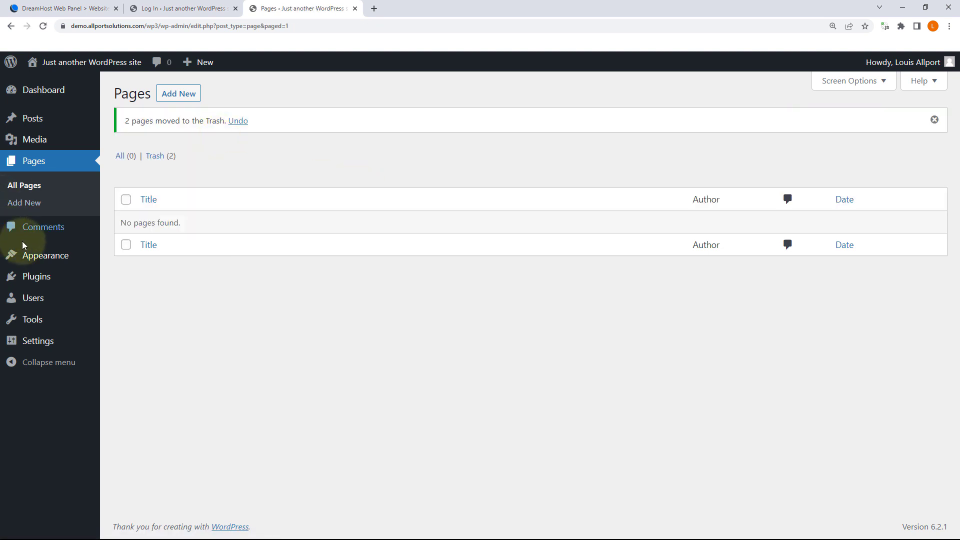
Step: From Theme Details, delete Twenty Twenty-One and then Twenty Twenty-Two, confirming each with OK
{"action": "mouse_move", "coordinate": [51, 261]}
{"action": "left_click", "coordinate": [118, 259]}
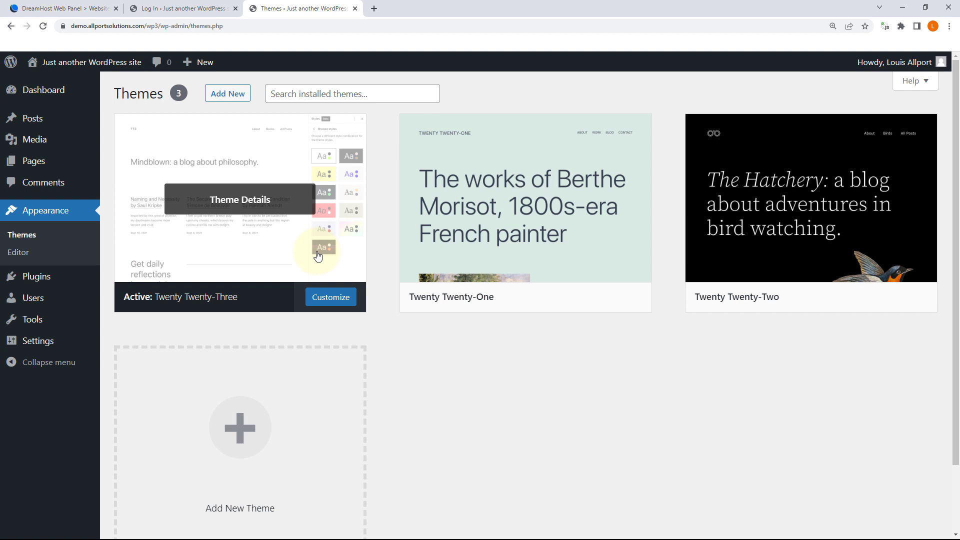
{"action": "mouse_move", "coordinate": [478, 225]}
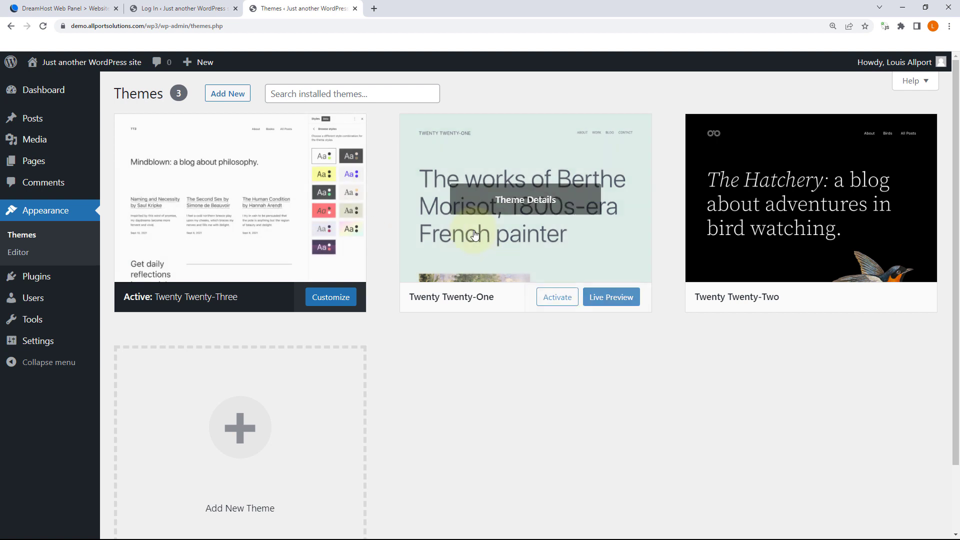
{"action": "left_click", "coordinate": [520, 204]}
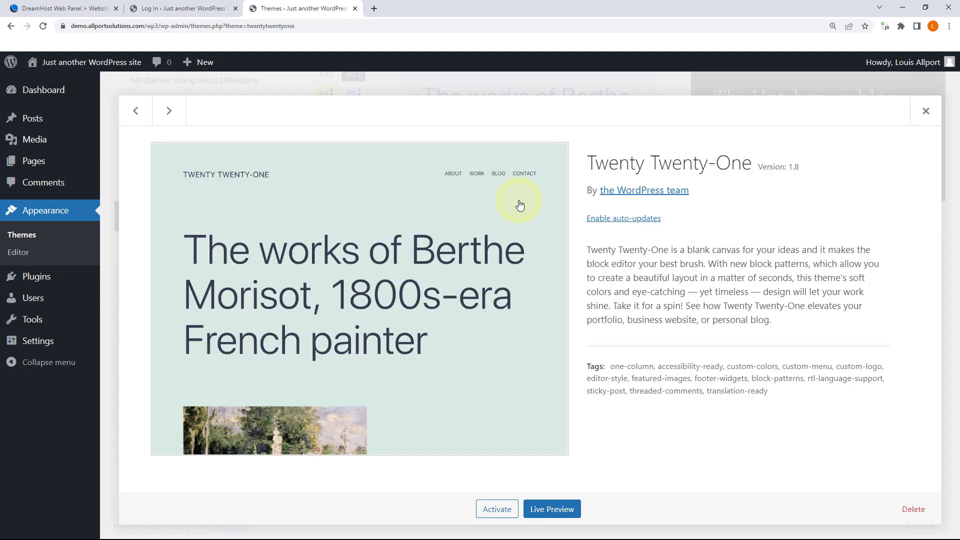
{"action": "left_click", "coordinate": [914, 509]}
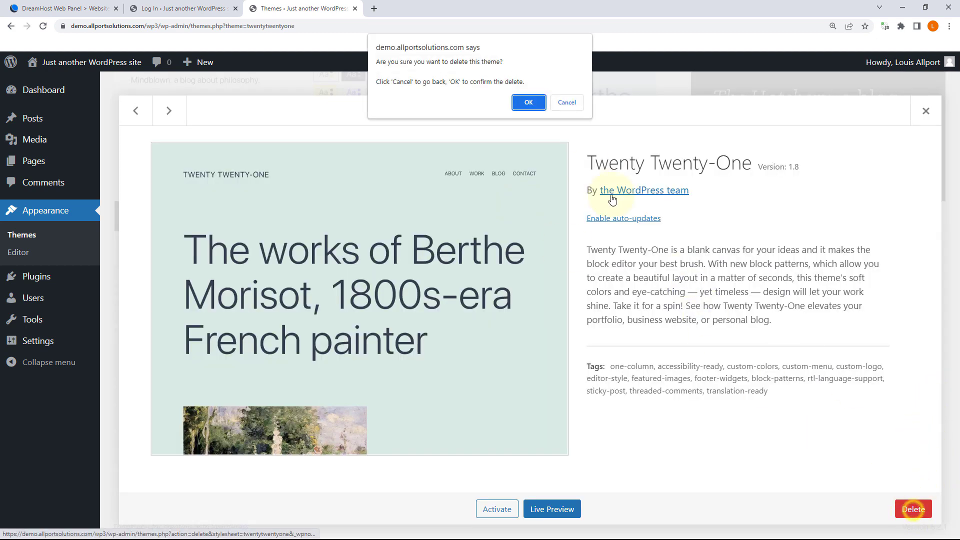
{"action": "left_click", "coordinate": [526, 98]}
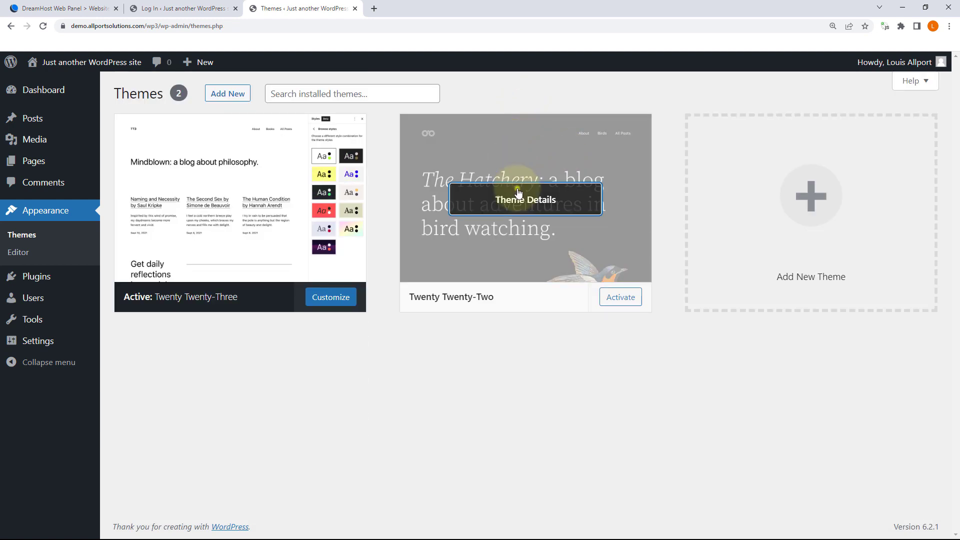
{"action": "left_click", "coordinate": [515, 196]}
{"action": "left_click", "coordinate": [914, 509]}
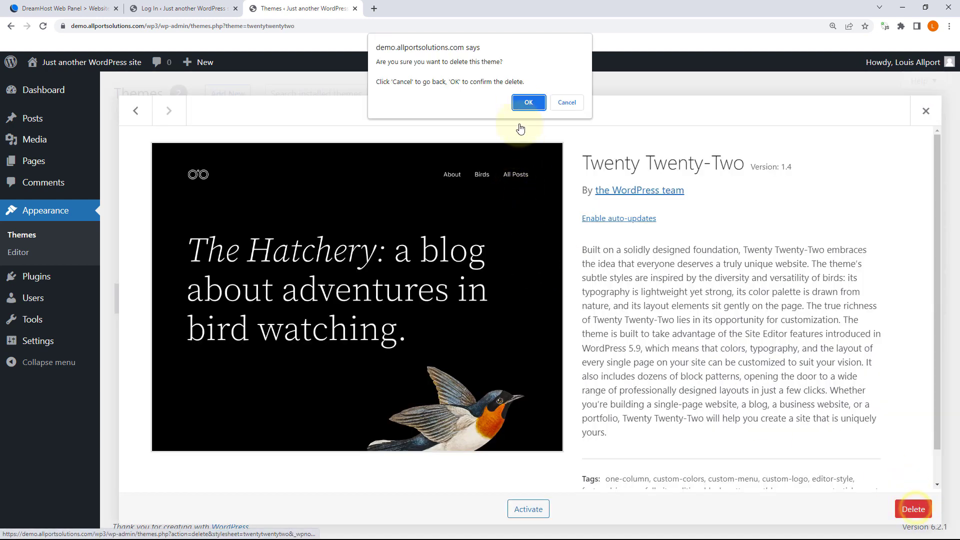
{"action": "left_click", "coordinate": [521, 102]}
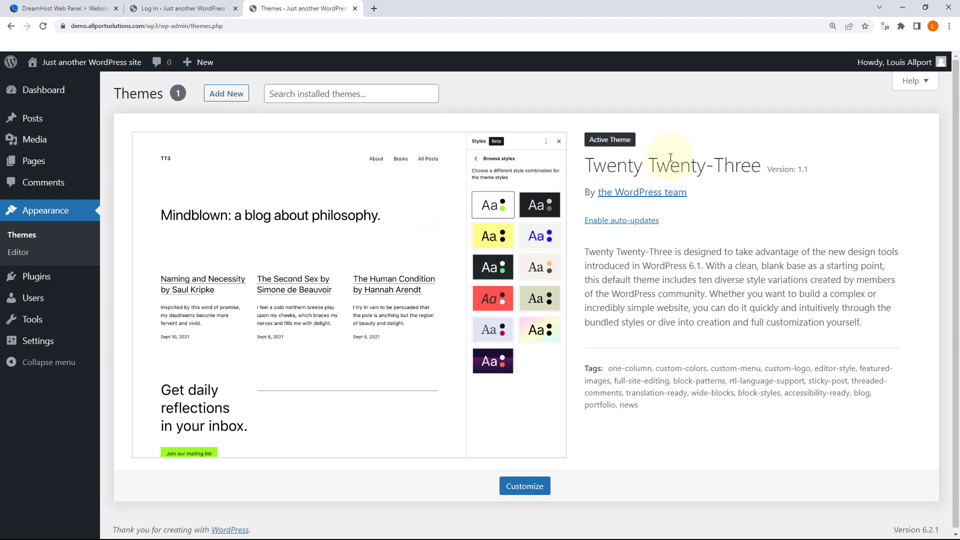
{"action": "left_click", "coordinate": [222, 98]}
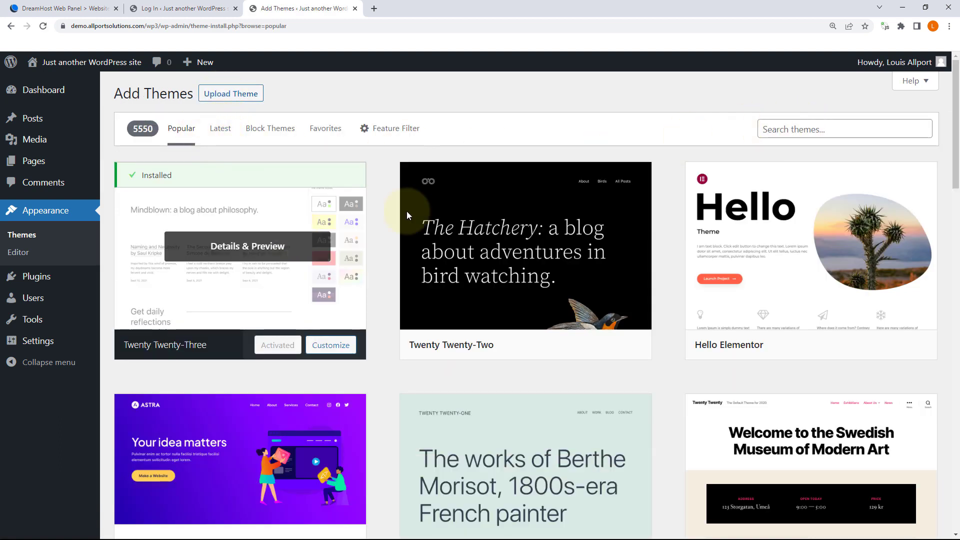
Step: Install Astra from Add Themes and return to Themes to see it beside Twenty Twenty-Three
{"action": "scroll", "coordinate": [387, 210], "scroll_direction": "down", "scroll_amount": 2}
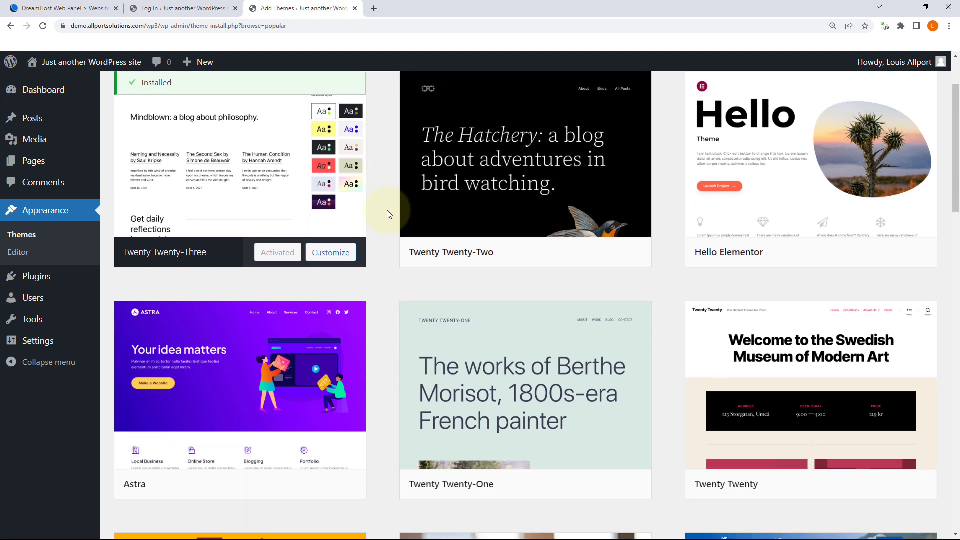
{"action": "scroll", "coordinate": [387, 214], "scroll_direction": "down", "scroll_amount": 1}
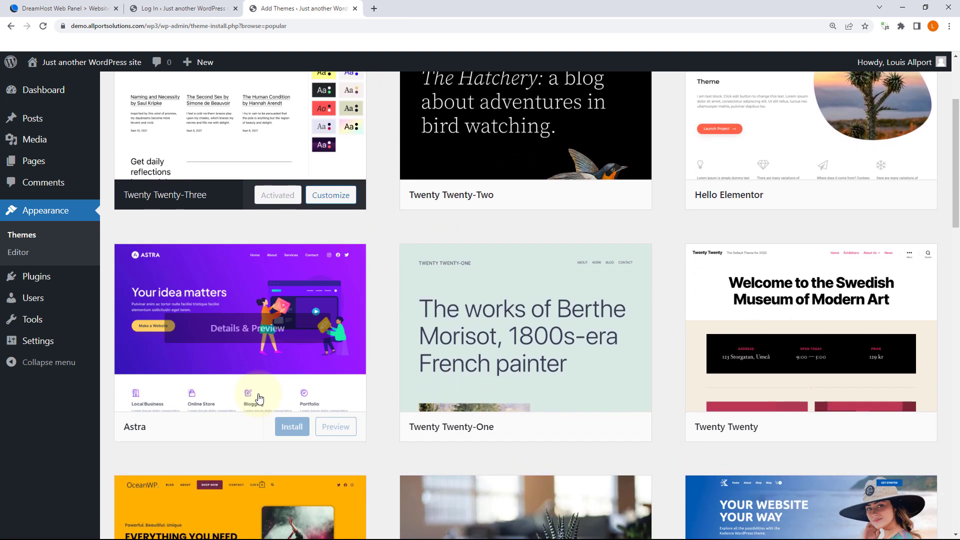
{"action": "left_click", "coordinate": [298, 431]}
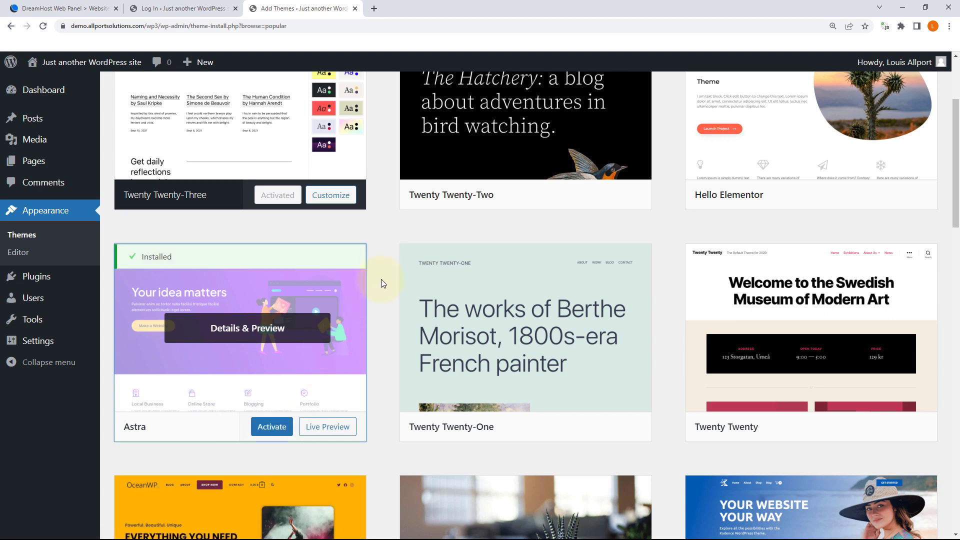
{"action": "scroll", "coordinate": [381, 279], "scroll_direction": "up", "scroll_amount": 3}
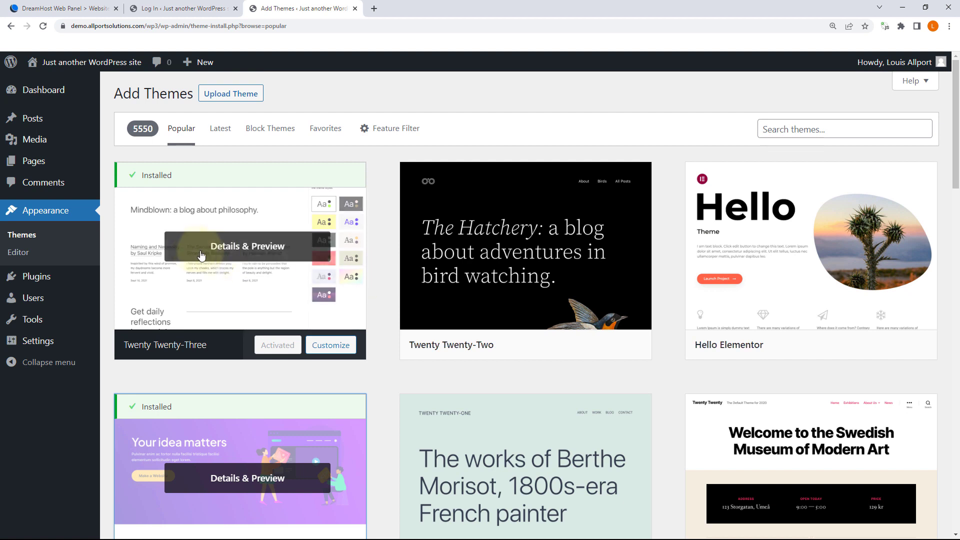
{"action": "left_click", "coordinate": [46, 236]}
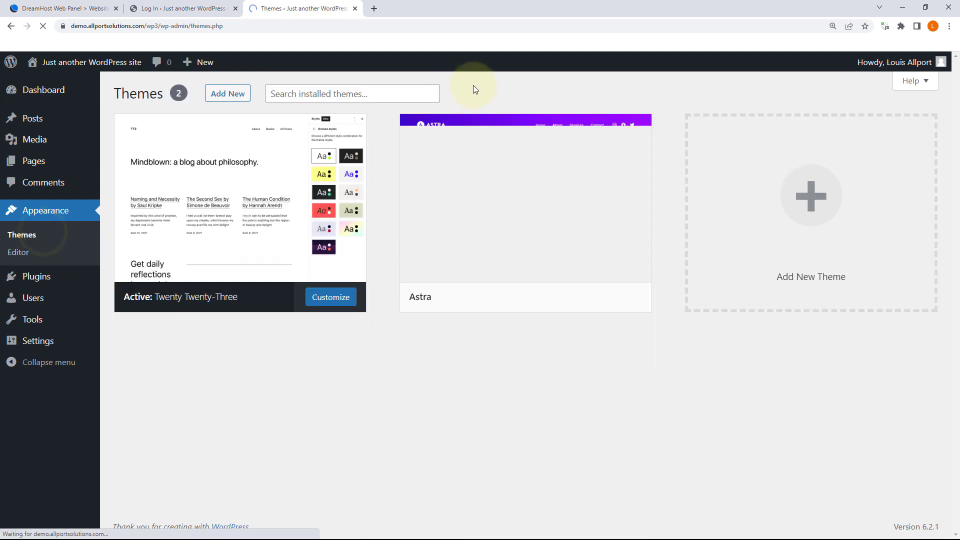
{"action": "mouse_move", "coordinate": [542, 231]}
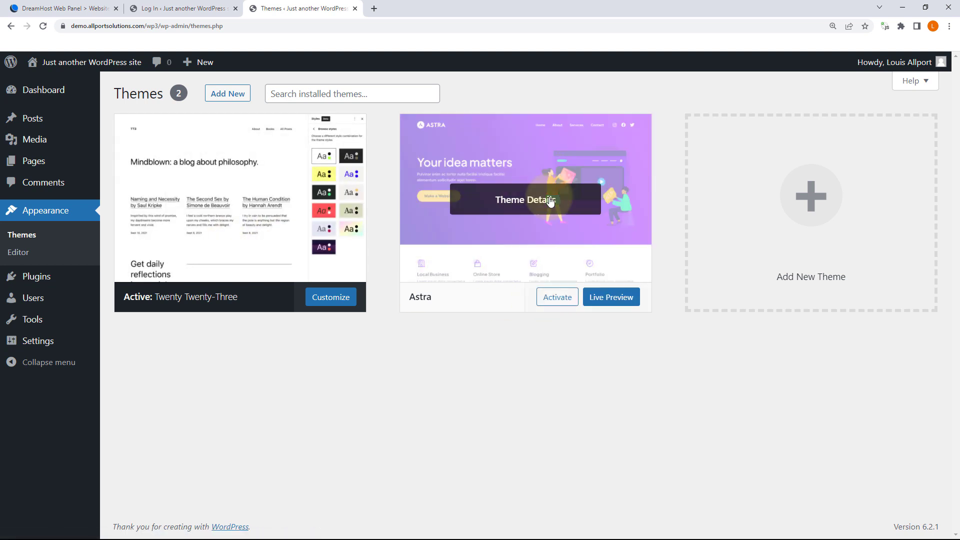
{"action": "left_click", "coordinate": [618, 301]}
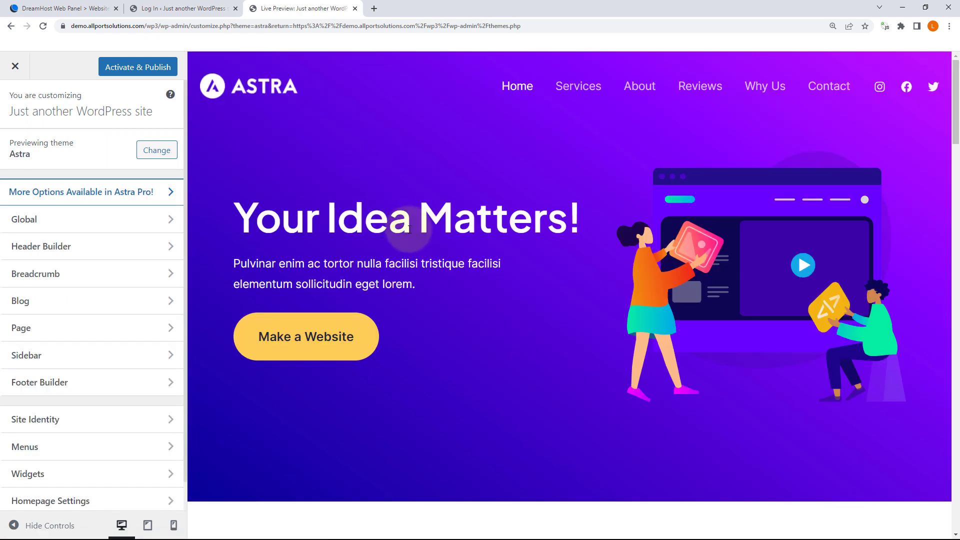
{"action": "scroll", "coordinate": [413, 235], "scroll_direction": "down", "scroll_amount": 10}
{"action": "scroll", "coordinate": [413, 235], "scroll_direction": "down", "scroll_amount": 6}
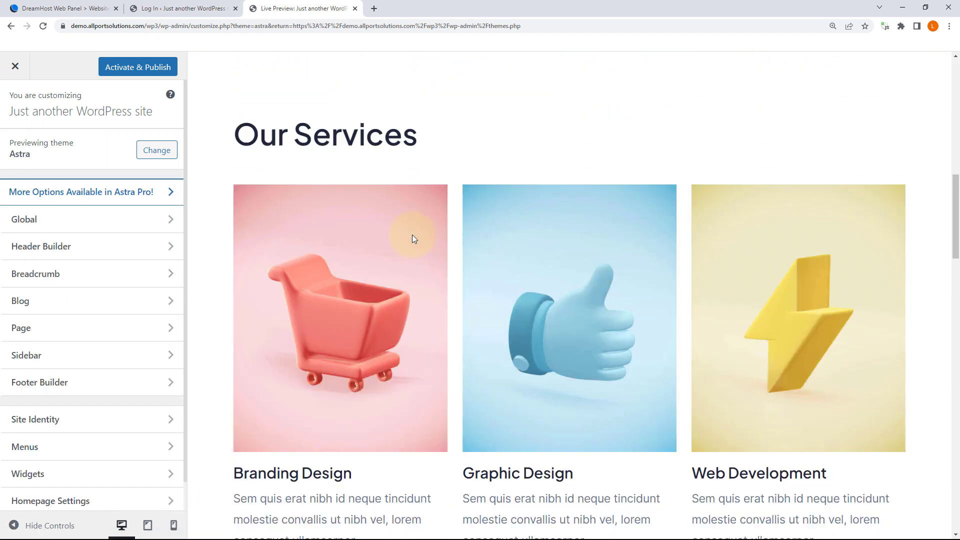
{"action": "scroll", "coordinate": [413, 239], "scroll_direction": "down", "scroll_amount": 15}
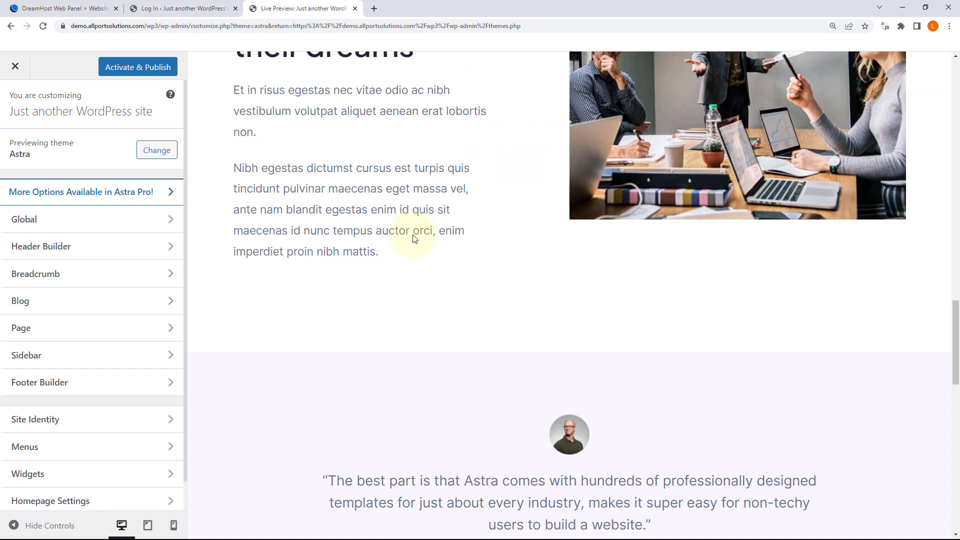
{"action": "scroll", "coordinate": [413, 239], "scroll_direction": "up", "scroll_amount": 18}
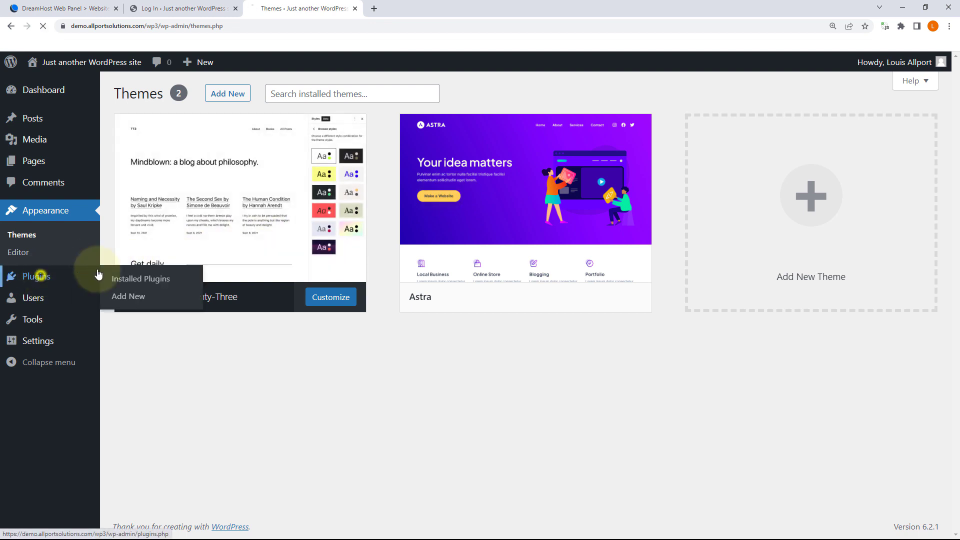
Step: Go from Plugins to Users and open the Add New User form
{"action": "left_click", "coordinate": [80, 275]}
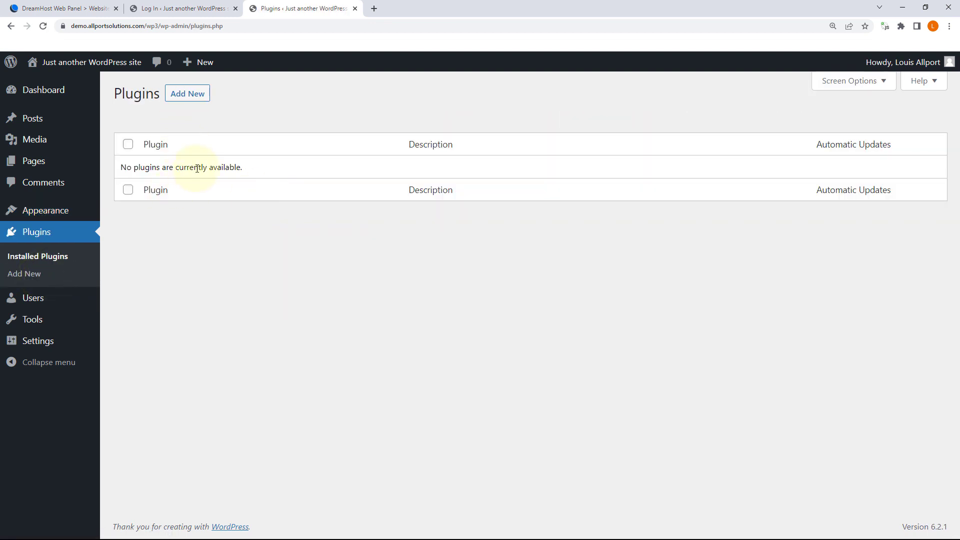
{"action": "left_click", "coordinate": [35, 298]}
{"action": "mouse_move", "coordinate": [216, 207]}
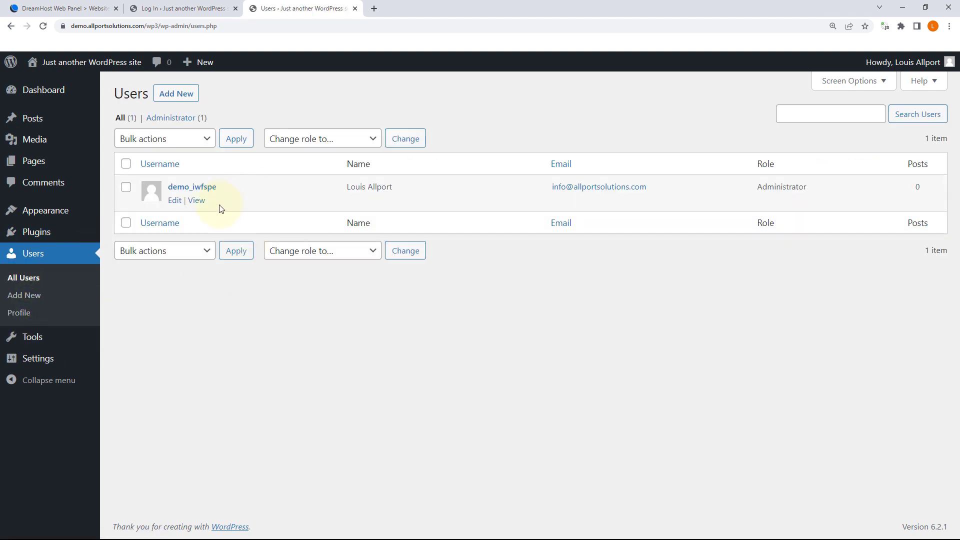
{"action": "left_click", "coordinate": [180, 95]}
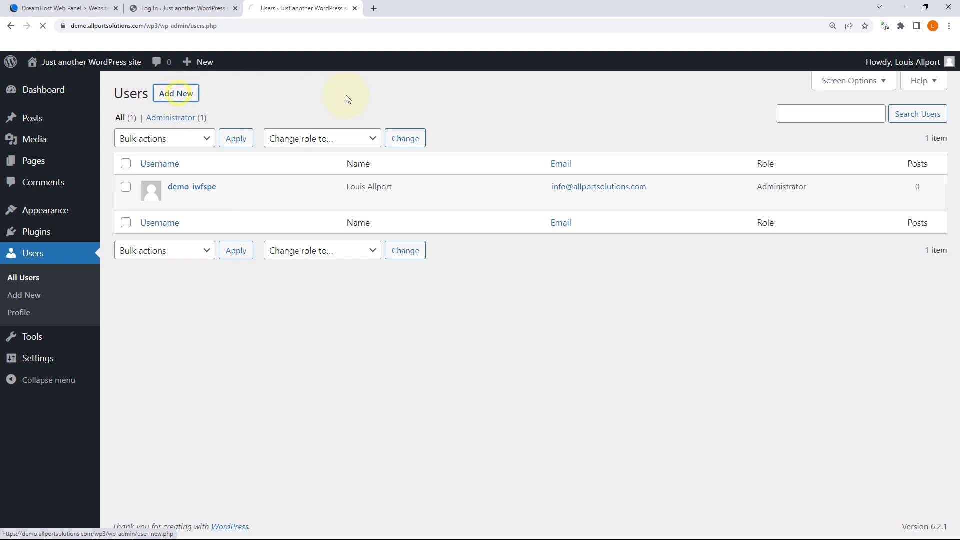
Step: Set the new user's role to Administrator, leaving username, email and name fields empty
{"action": "left_click", "coordinate": [289, 153]}
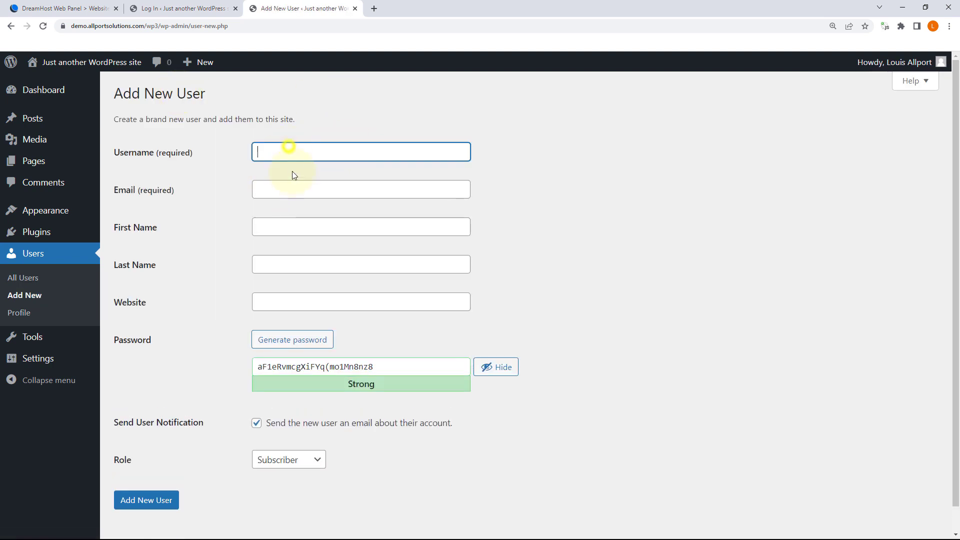
{"action": "left_click", "coordinate": [290, 191]}
{"action": "left_click", "coordinate": [286, 220]}
{"action": "scroll", "coordinate": [319, 255], "scroll_direction": "down", "scroll_amount": 1}
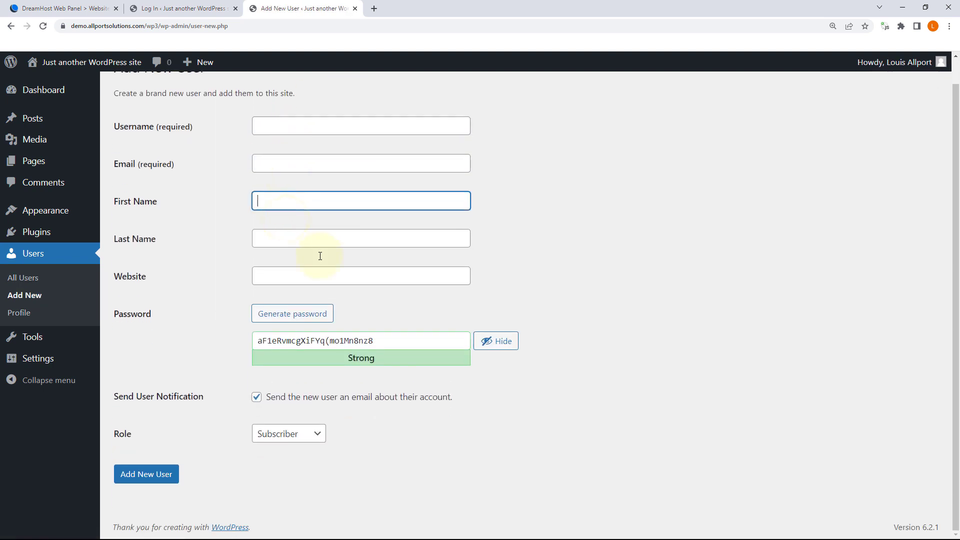
{"action": "left_click", "coordinate": [283, 445]}
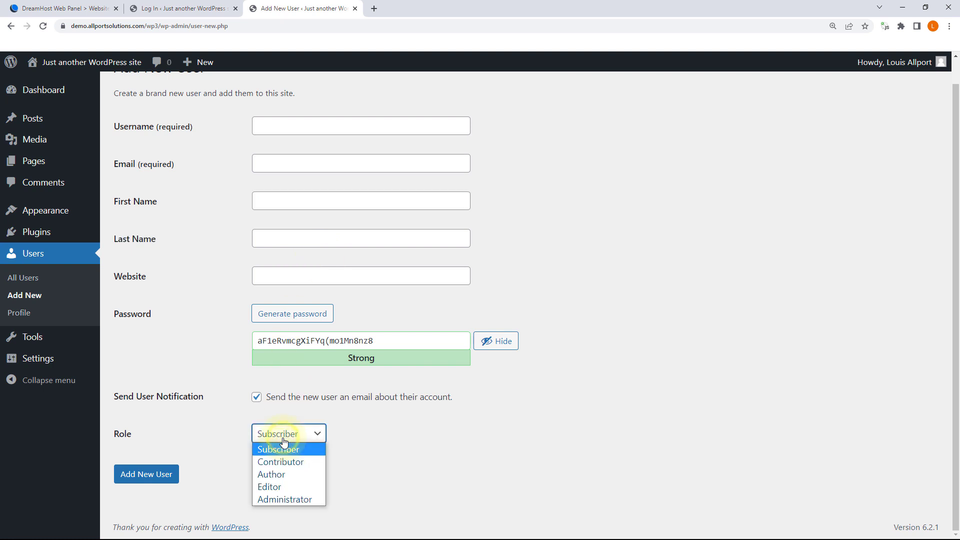
{"action": "left_click", "coordinate": [290, 499]}
{"action": "mouse_move", "coordinate": [36, 336]}
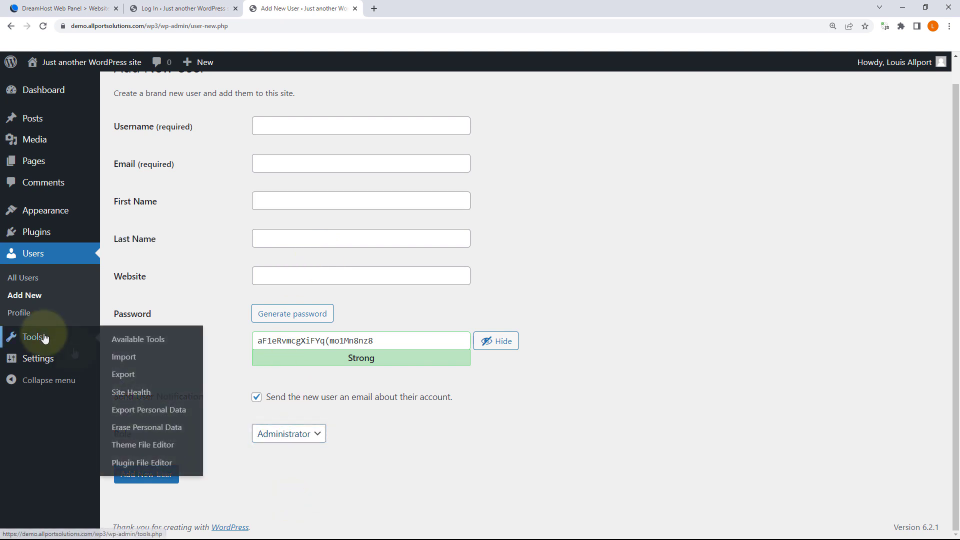
Step: Open Tools > Site Health and expand the 22 passed tests below the one recommendation
{"action": "left_click", "coordinate": [143, 393]}
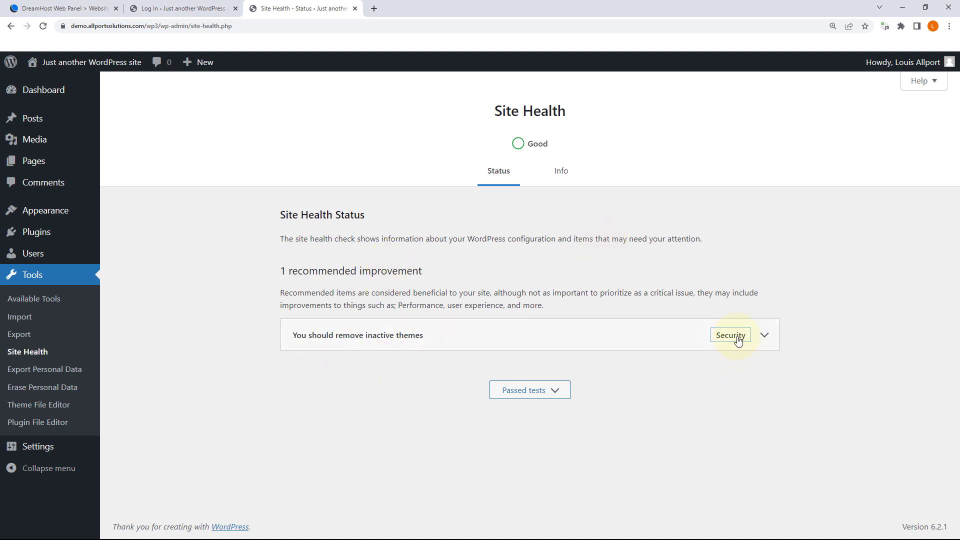
{"action": "left_click", "coordinate": [550, 391]}
{"action": "scroll", "coordinate": [598, 331], "scroll_direction": "down", "scroll_amount": 5}
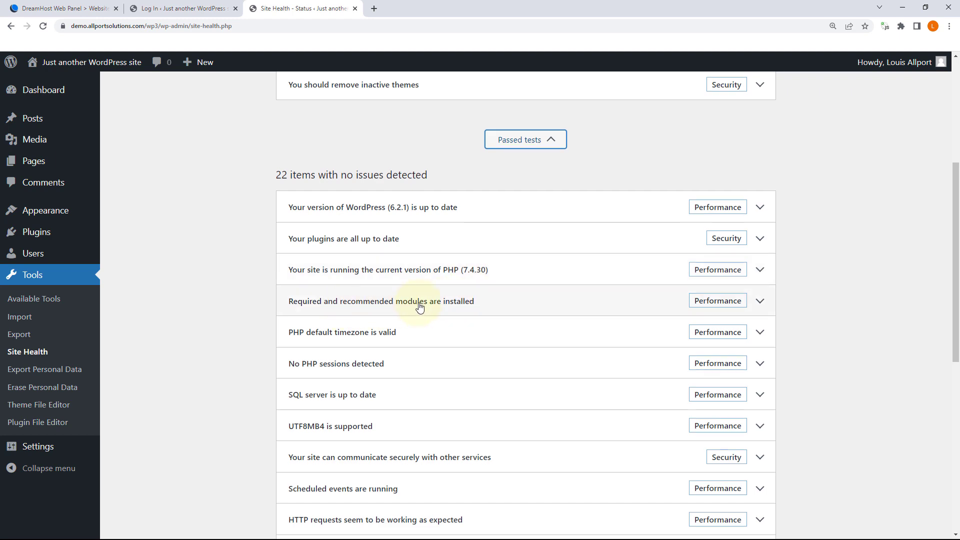
{"action": "scroll", "coordinate": [413, 302], "scroll_direction": "down", "scroll_amount": 5}
{"action": "scroll", "coordinate": [415, 302], "scroll_direction": "down", "scroll_amount": 3}
{"action": "scroll", "coordinate": [414, 301], "scroll_direction": "up", "scroll_amount": 10}
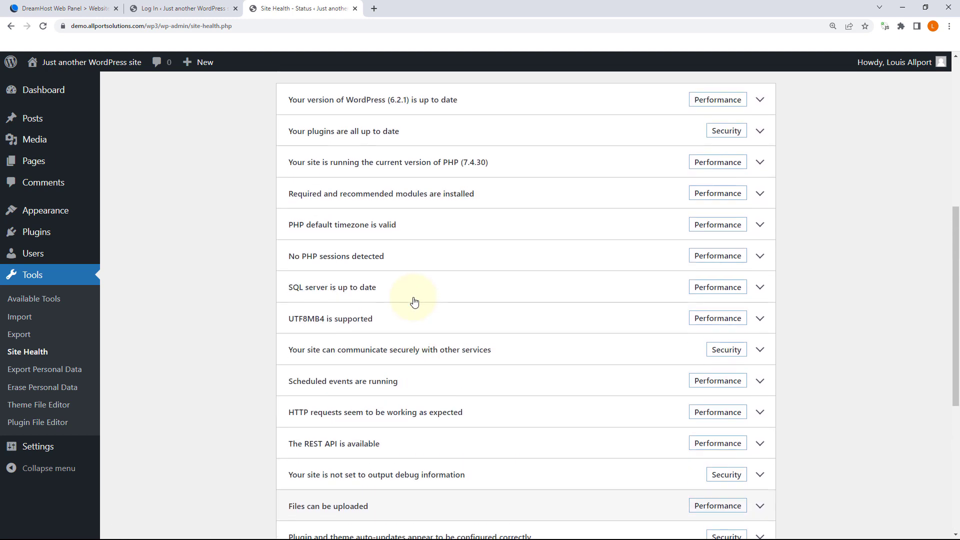
{"action": "scroll", "coordinate": [415, 300], "scroll_direction": "up", "scroll_amount": 1}
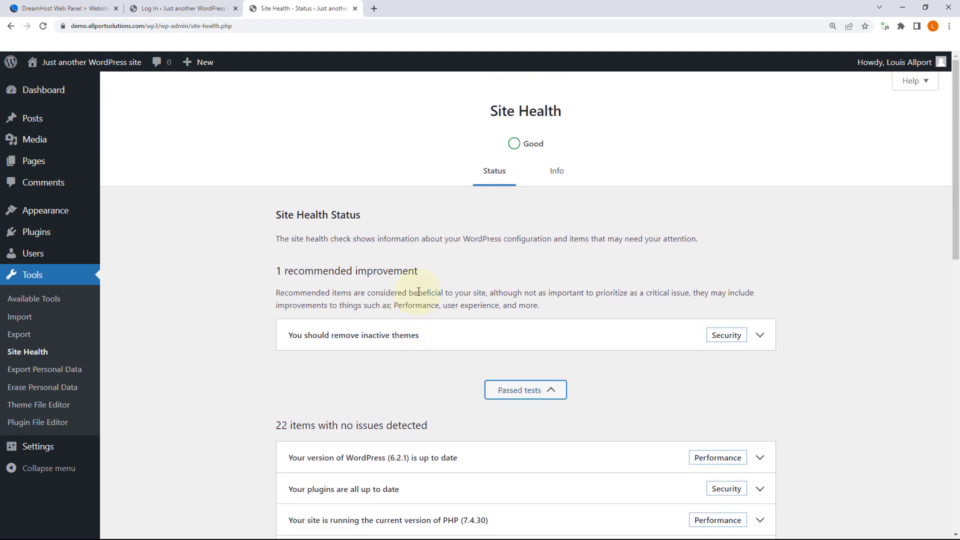
Step: Review the WordPress section on the Site Health Info tab, then return to the Status tab
{"action": "left_click", "coordinate": [555, 173]}
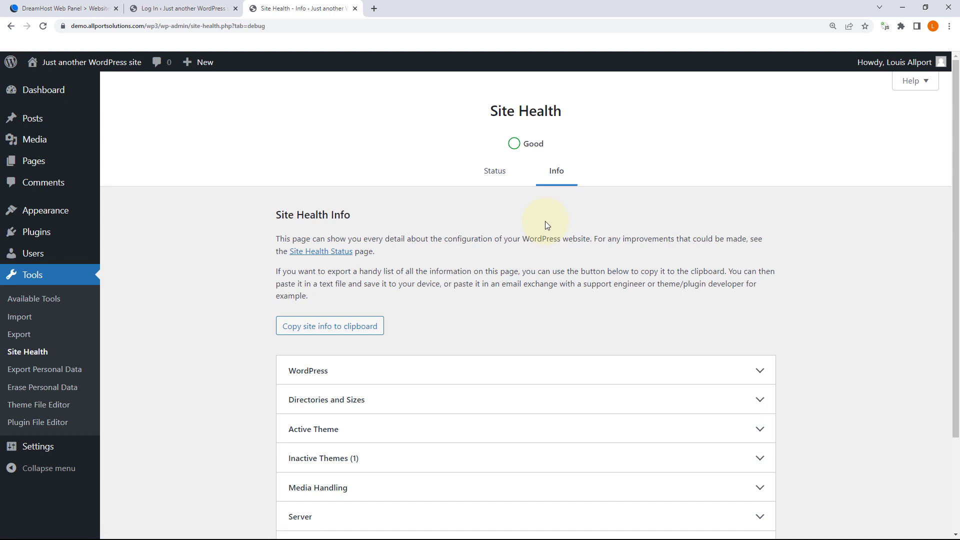
{"action": "scroll", "coordinate": [538, 223], "scroll_direction": "down", "scroll_amount": 2}
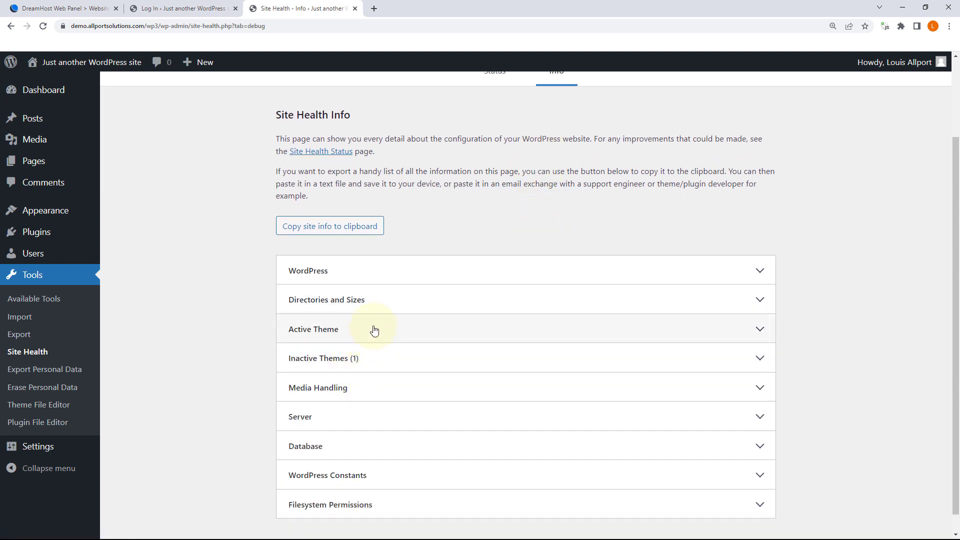
{"action": "left_click", "coordinate": [358, 272]}
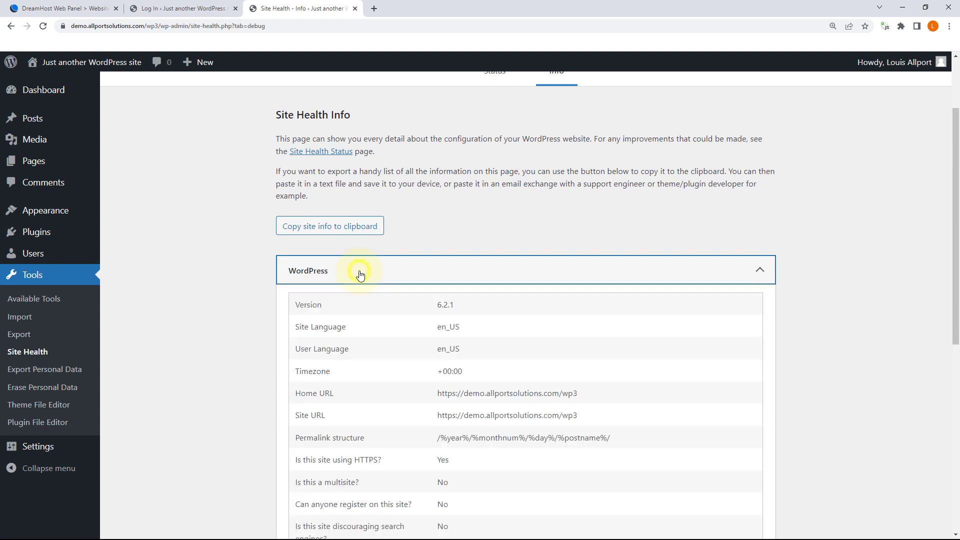
{"action": "scroll", "coordinate": [409, 325], "scroll_direction": "down", "scroll_amount": 1}
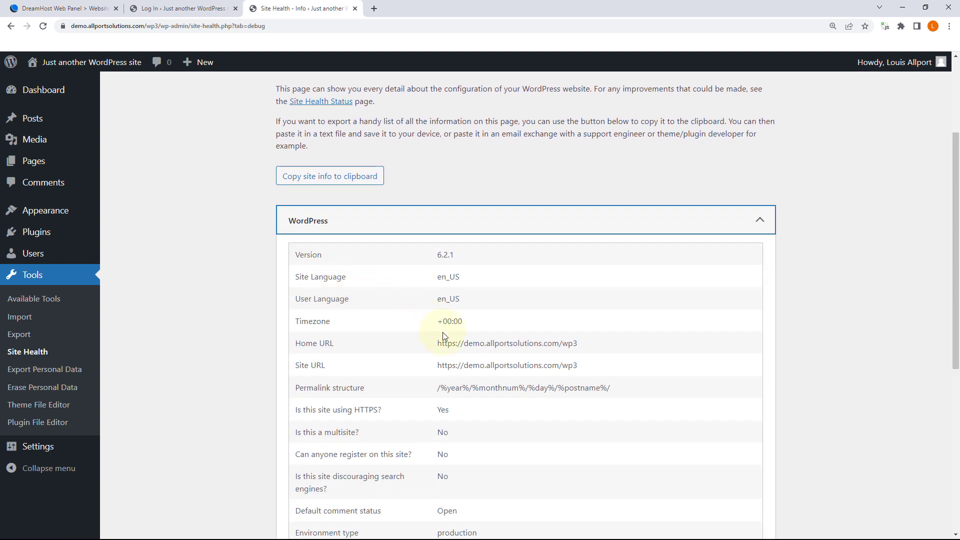
{"action": "scroll", "coordinate": [479, 382], "scroll_direction": "down", "scroll_amount": 2}
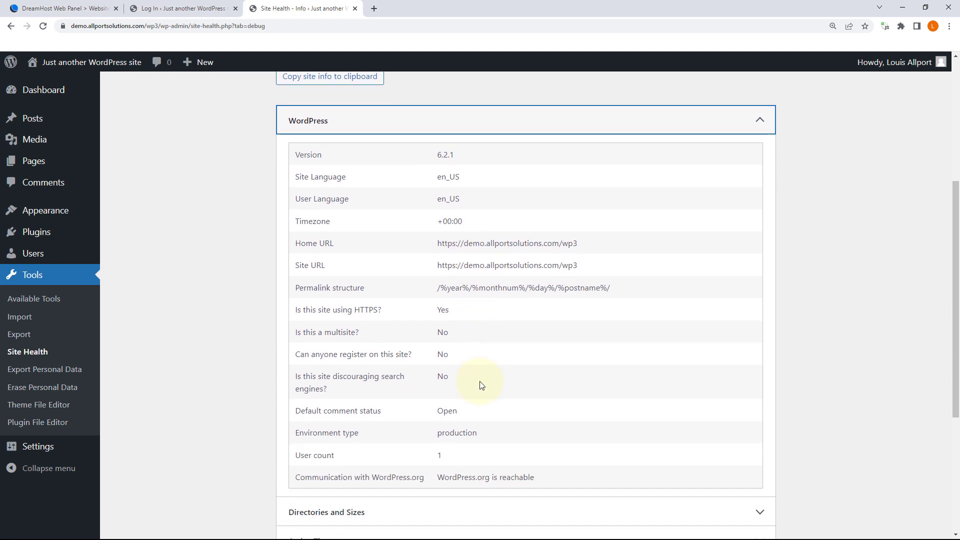
{"action": "scroll", "coordinate": [479, 385], "scroll_direction": "up", "scroll_amount": 5}
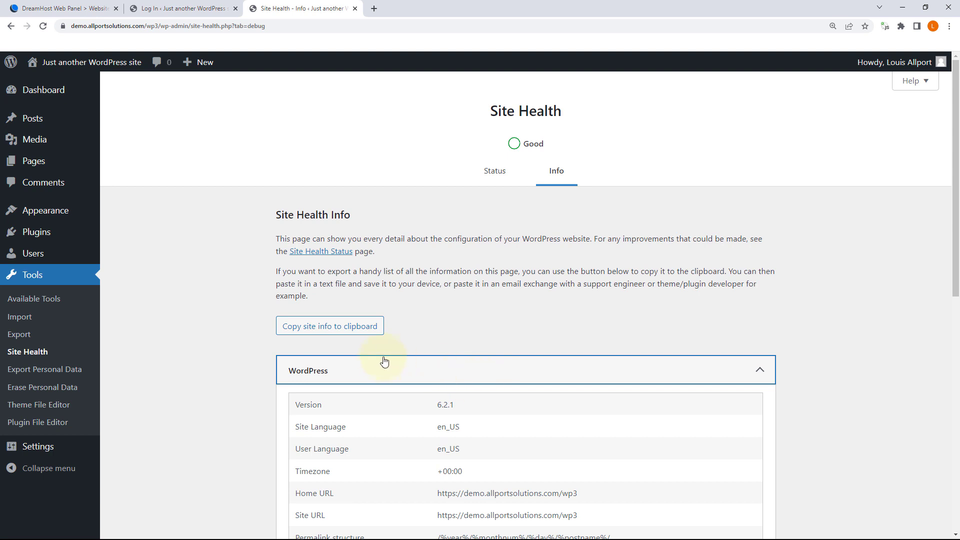
{"action": "left_click", "coordinate": [366, 366]}
{"action": "scroll", "coordinate": [397, 414], "scroll_direction": "down", "scroll_amount": 2}
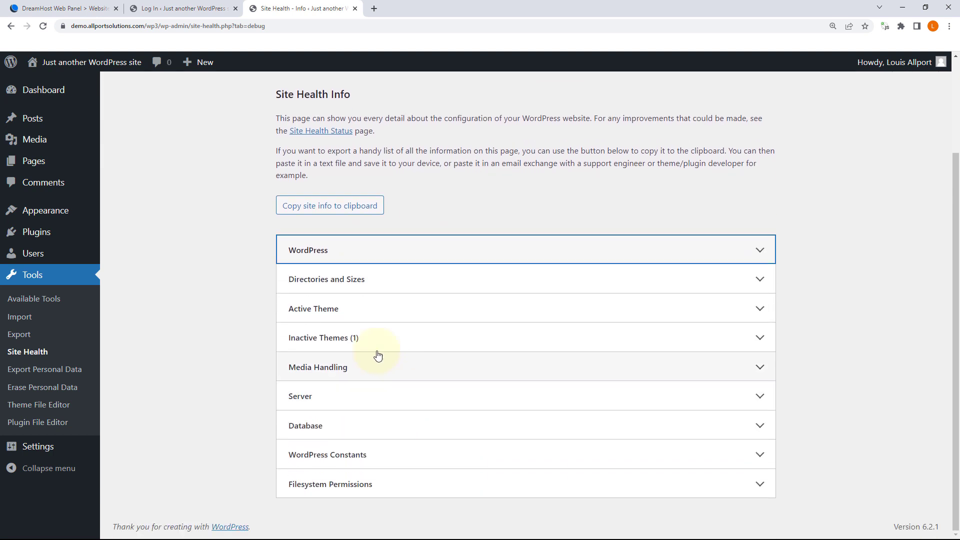
{"action": "scroll", "coordinate": [398, 321], "scroll_direction": "up", "scroll_amount": 3}
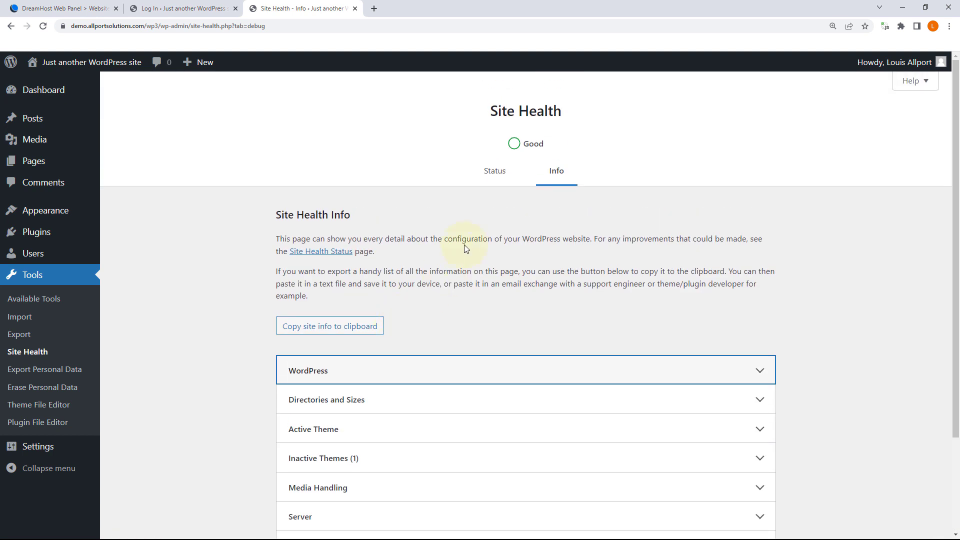
{"action": "left_click", "coordinate": [493, 171]}
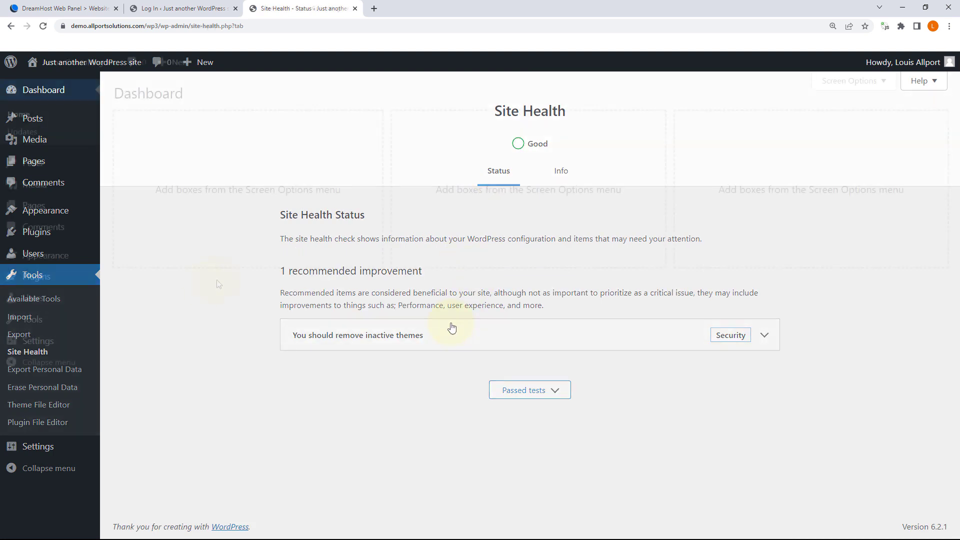
Step: Open Settings > General and check the Acme Consulting Inc site title and tagline
{"action": "mouse_move", "coordinate": [38, 344]}
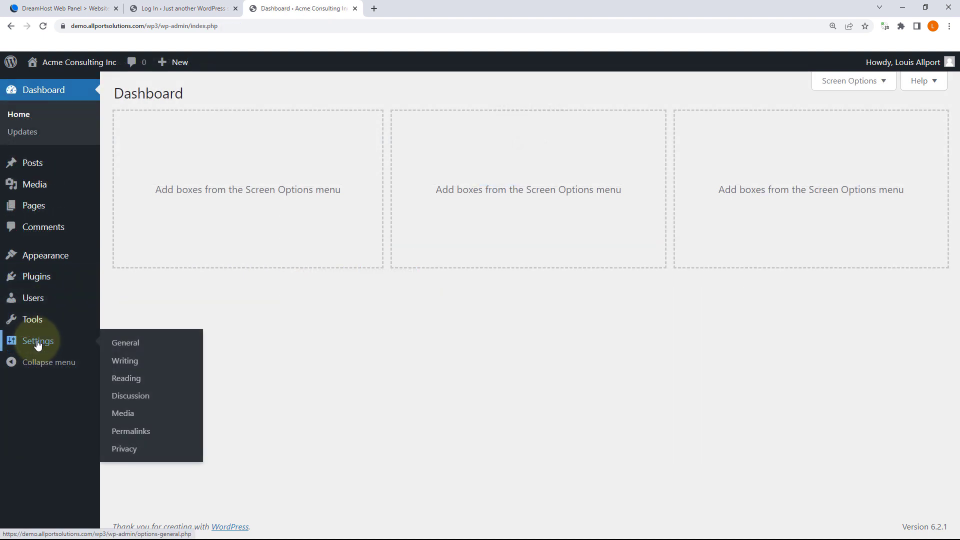
{"action": "left_click", "coordinate": [127, 343]}
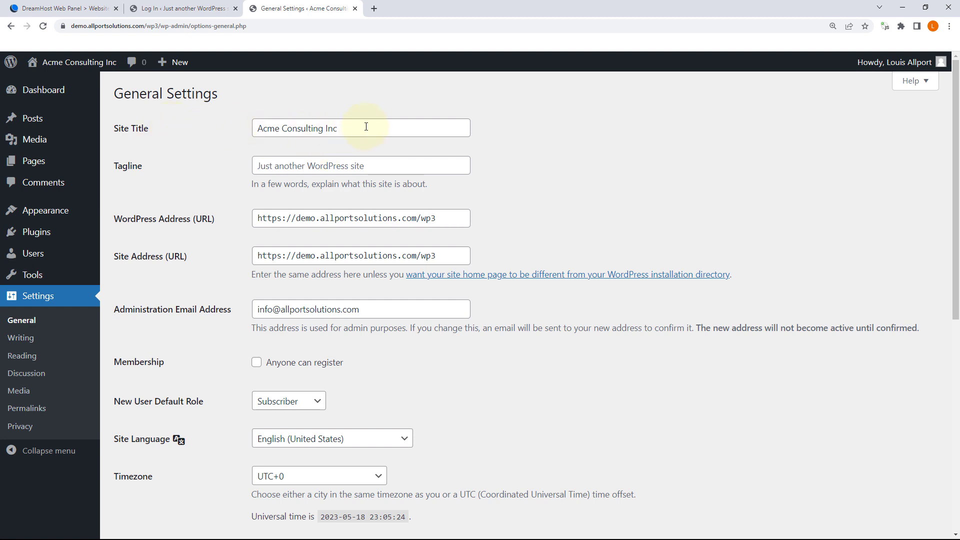
{"action": "left_click_drag", "start_coordinate": [364, 125], "coordinate": [195, 125]}
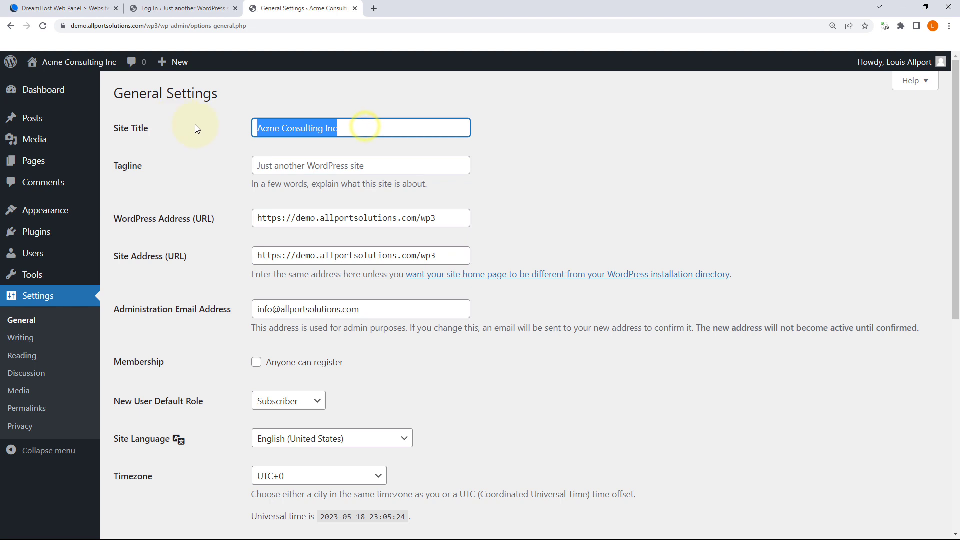
{"action": "left_click", "coordinate": [600, 140]}
{"action": "left_click", "coordinate": [306, 166]}
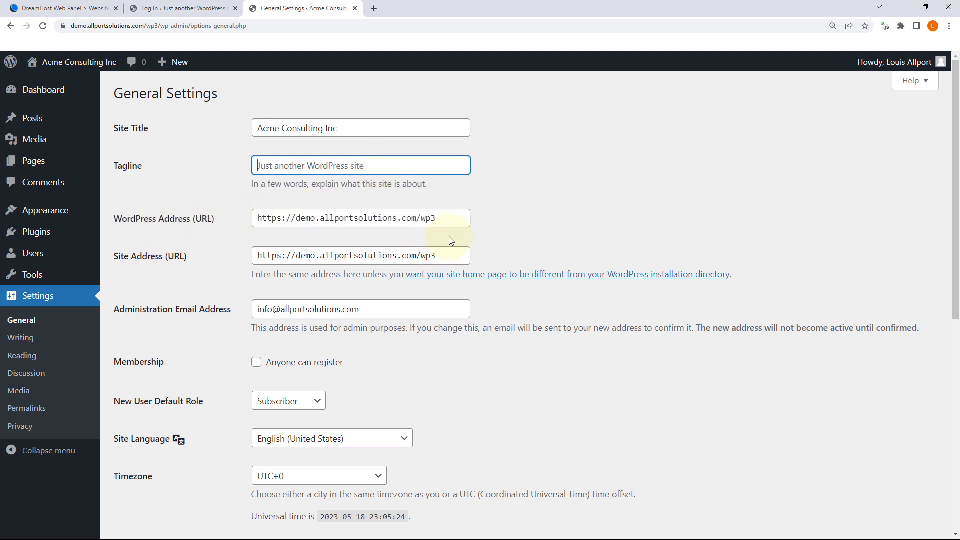
{"action": "triple_click", "coordinate": [456, 219]}
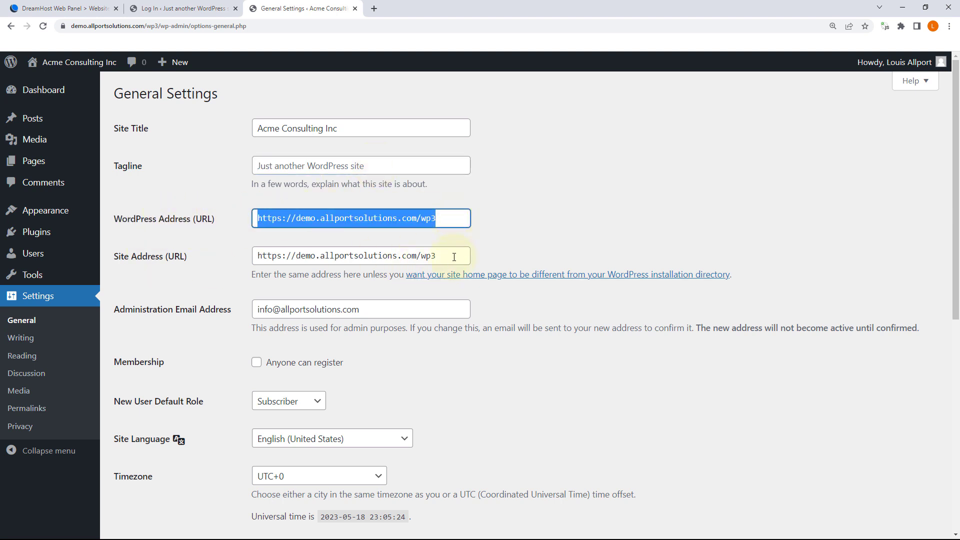
{"action": "triple_click", "coordinate": [454, 257]}
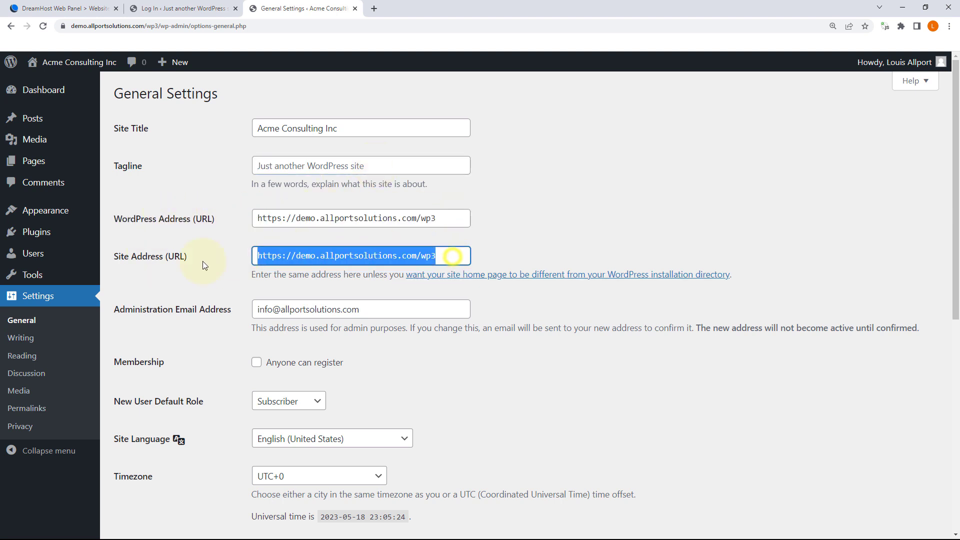
{"action": "triple_click", "coordinate": [450, 219]}
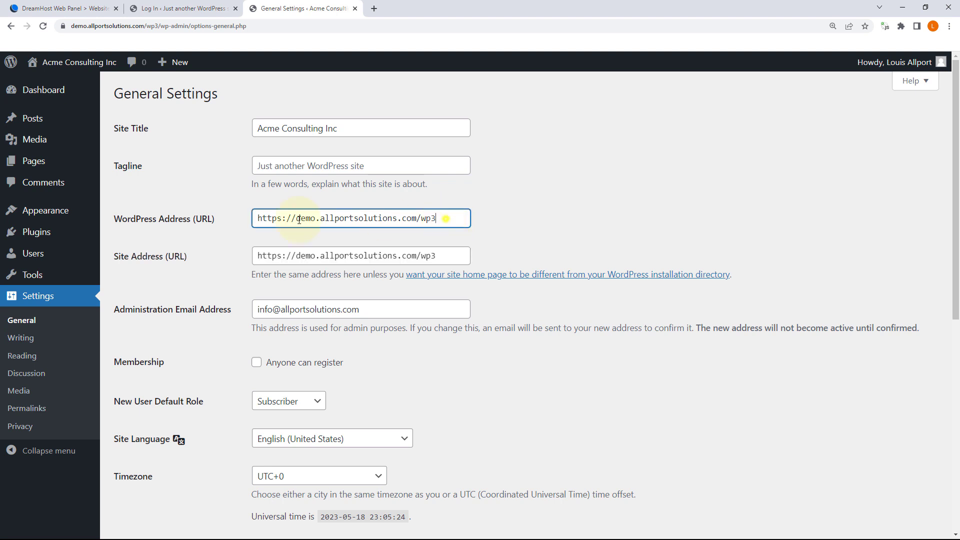
{"action": "triple_click", "coordinate": [446, 256]}
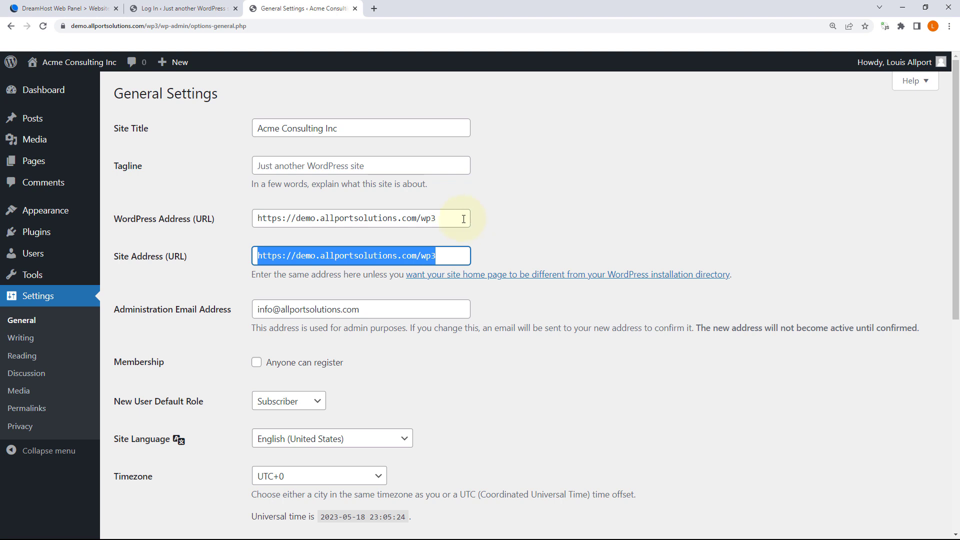
{"action": "left_click", "coordinate": [419, 219]}
{"action": "left_click", "coordinate": [416, 255]}
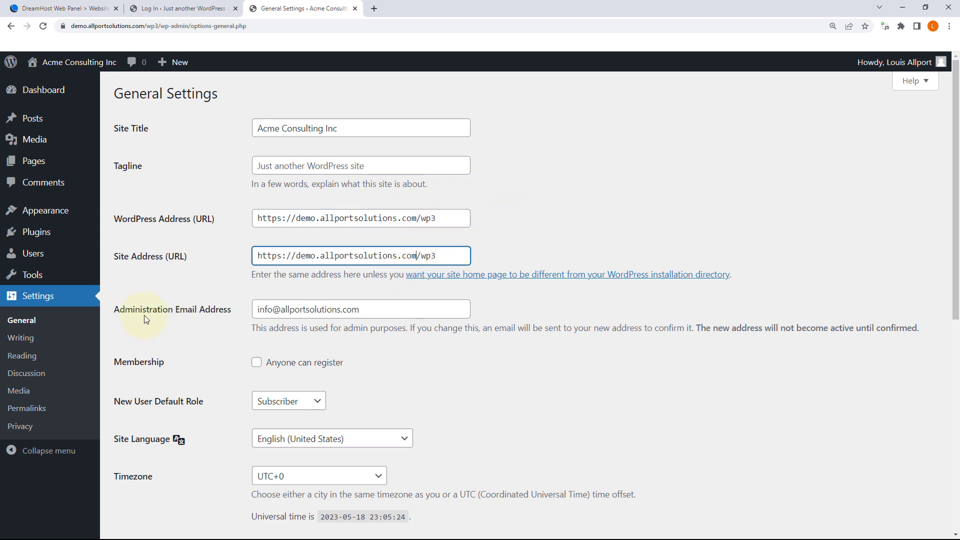
{"action": "left_click_drag", "start_coordinate": [384, 313], "coordinate": [210, 320]}
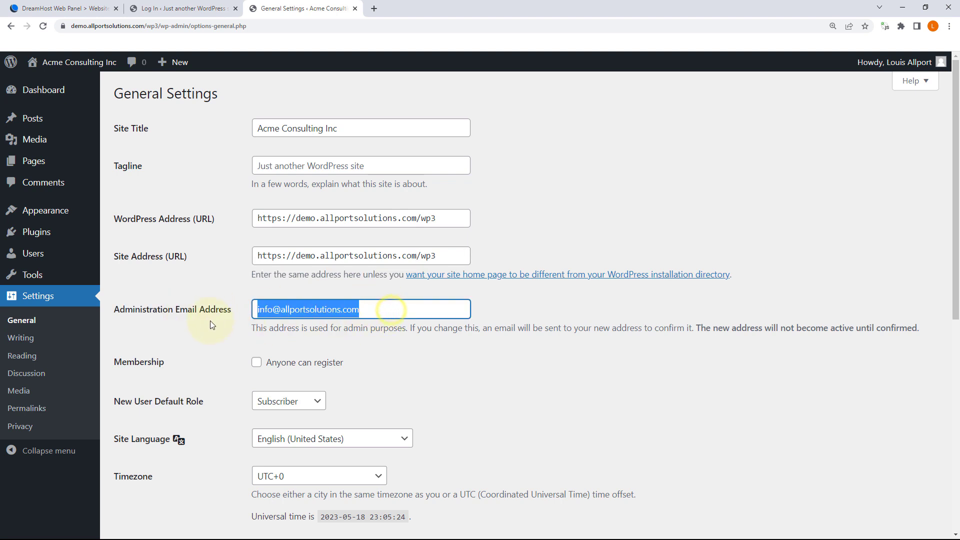
{"action": "left_click", "coordinate": [673, 212]}
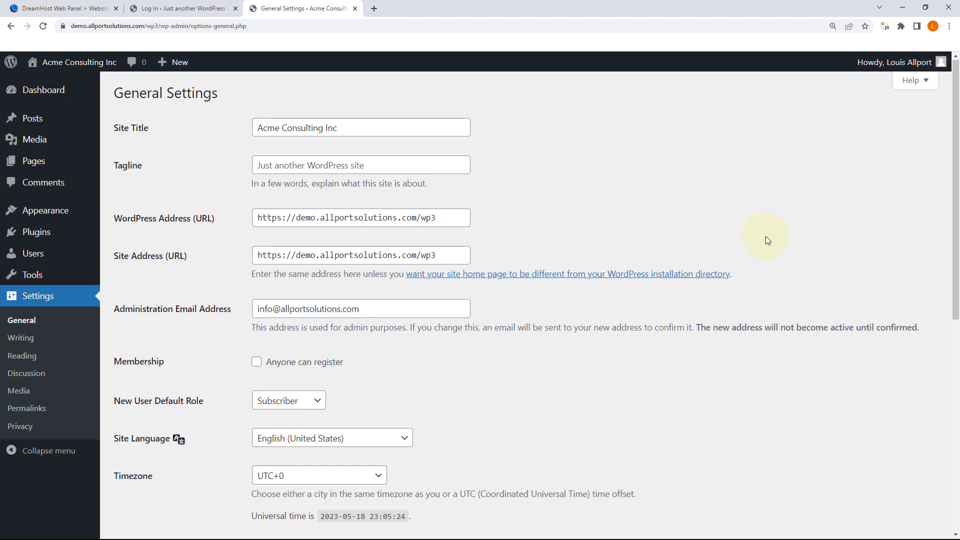
Step: Leave New User Default Role at Subscriber and save General Settings, keeping UTC+0 and Monday start
{"action": "scroll", "coordinate": [766, 236], "scroll_direction": "down", "scroll_amount": 2}
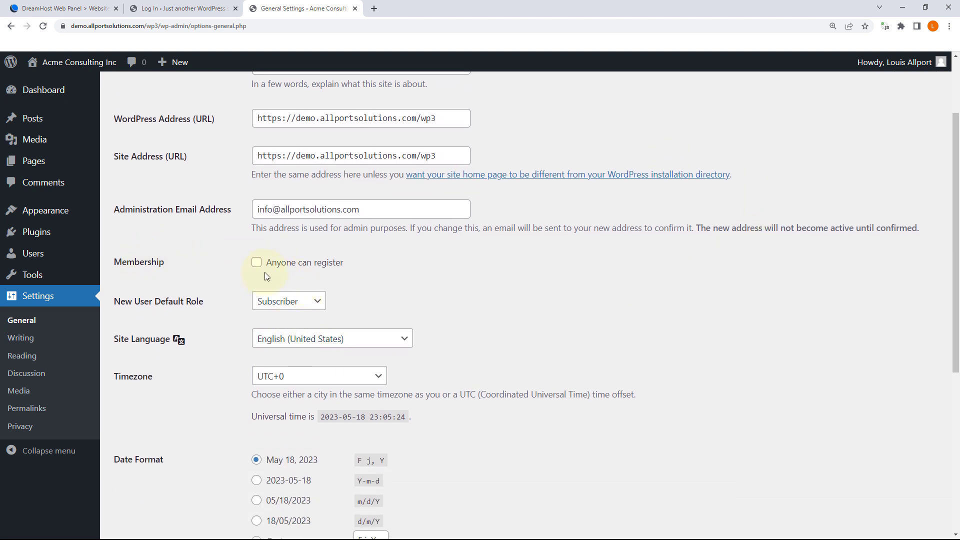
{"action": "scroll", "coordinate": [266, 274], "scroll_direction": "down", "scroll_amount": 1}
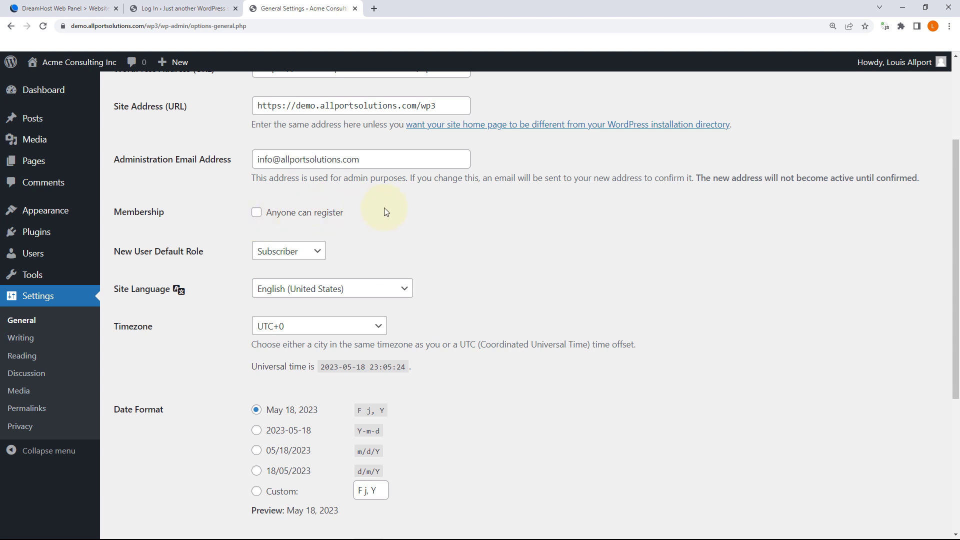
{"action": "scroll", "coordinate": [384, 209], "scroll_direction": "down", "scroll_amount": 1}
{"action": "left_click", "coordinate": [300, 207]}
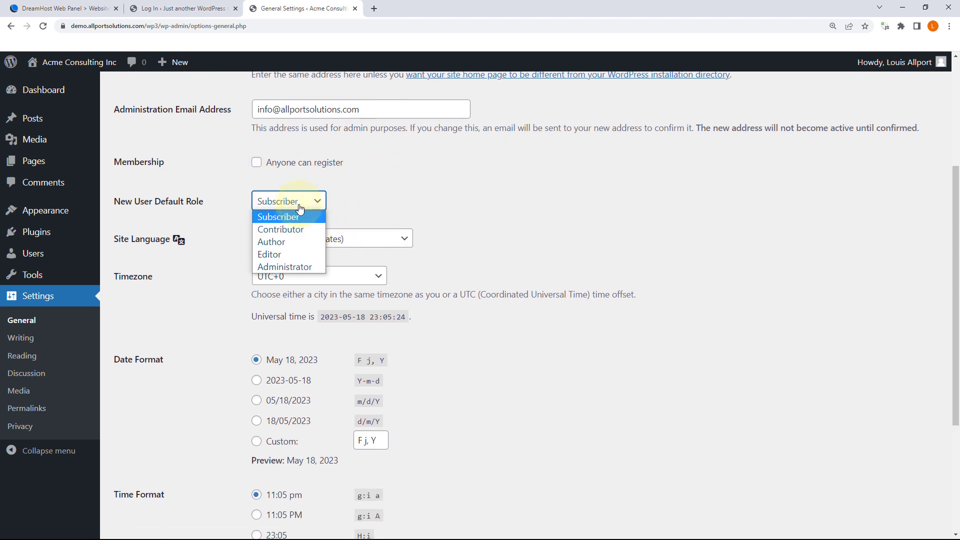
{"action": "left_click", "coordinate": [299, 207]}
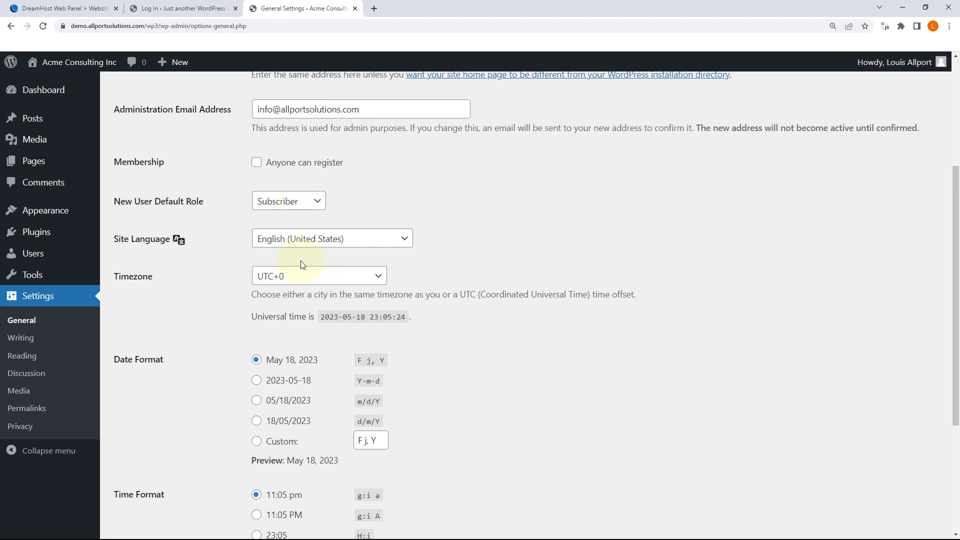
{"action": "scroll", "coordinate": [300, 263], "scroll_direction": "down", "scroll_amount": 2}
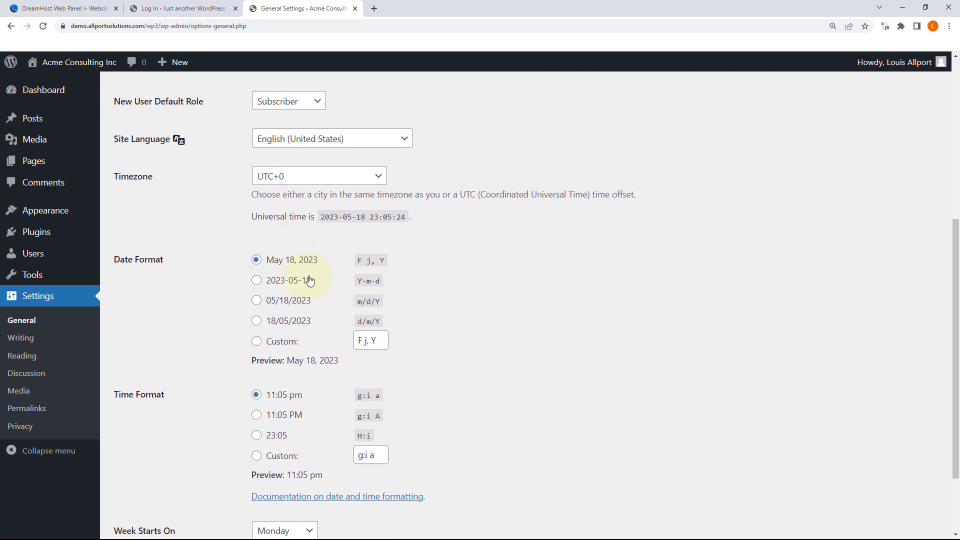
{"action": "scroll", "coordinate": [307, 277], "scroll_direction": "down", "scroll_amount": 2}
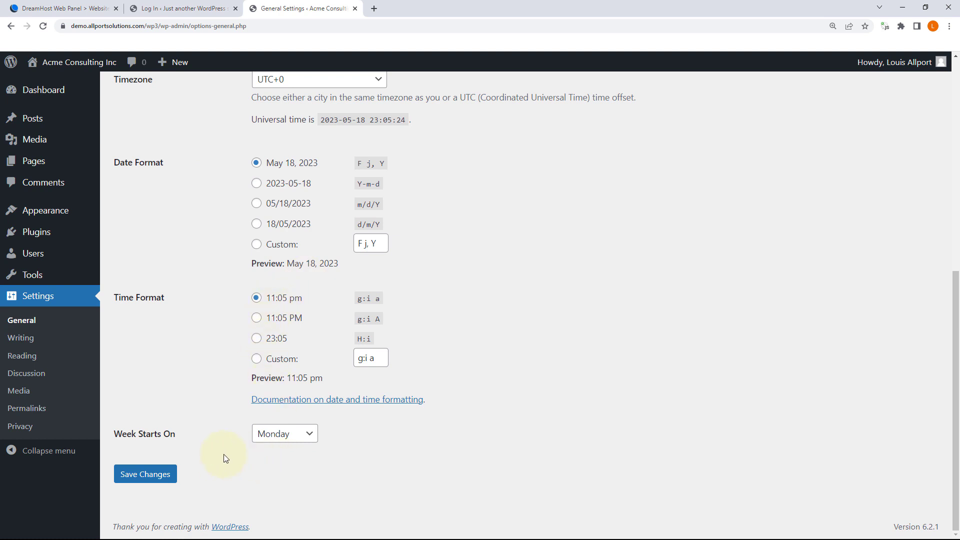
{"action": "left_click", "coordinate": [144, 475]}
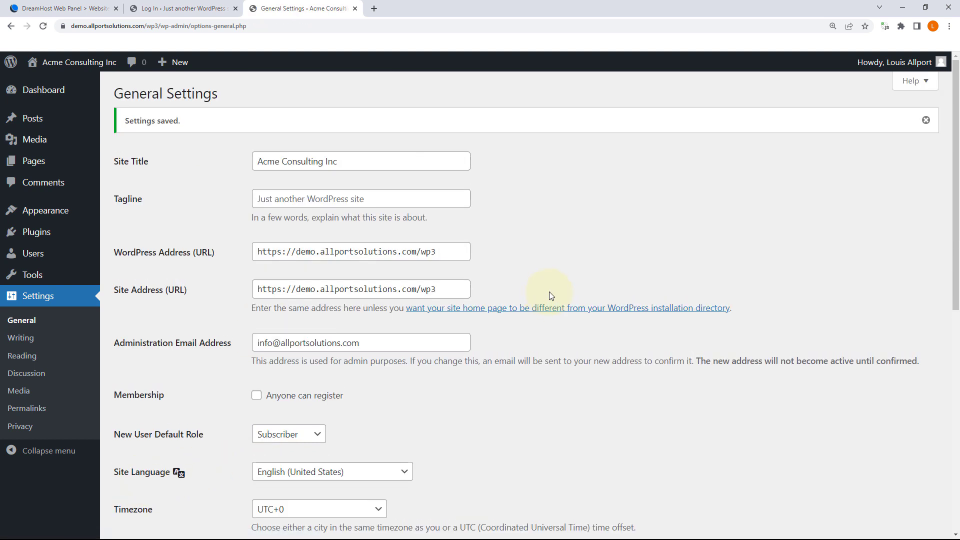
Step: On Writing settings, keep Uncategorized as default post category and Standard as default post format
{"action": "left_click", "coordinate": [23, 339]}
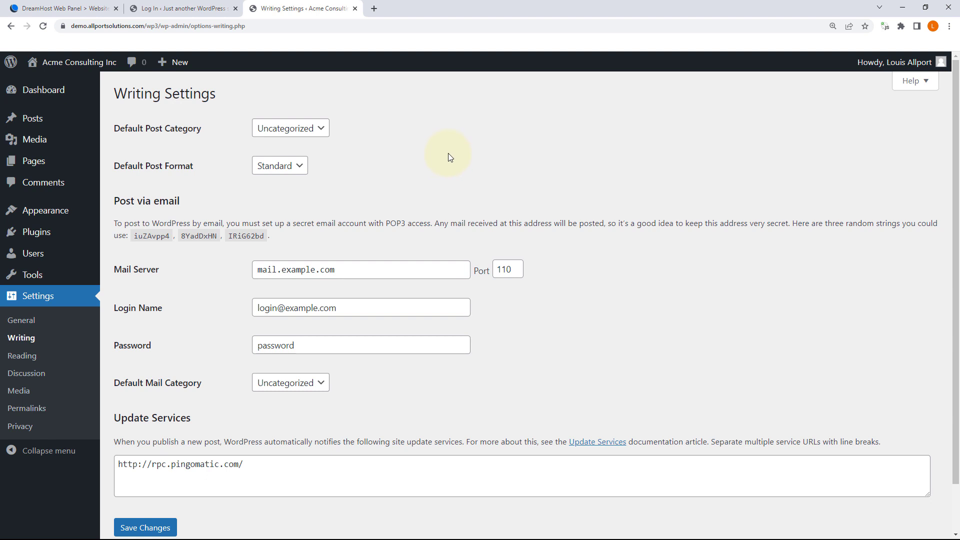
{"action": "left_click", "coordinate": [296, 128]}
{"action": "left_click", "coordinate": [298, 128]}
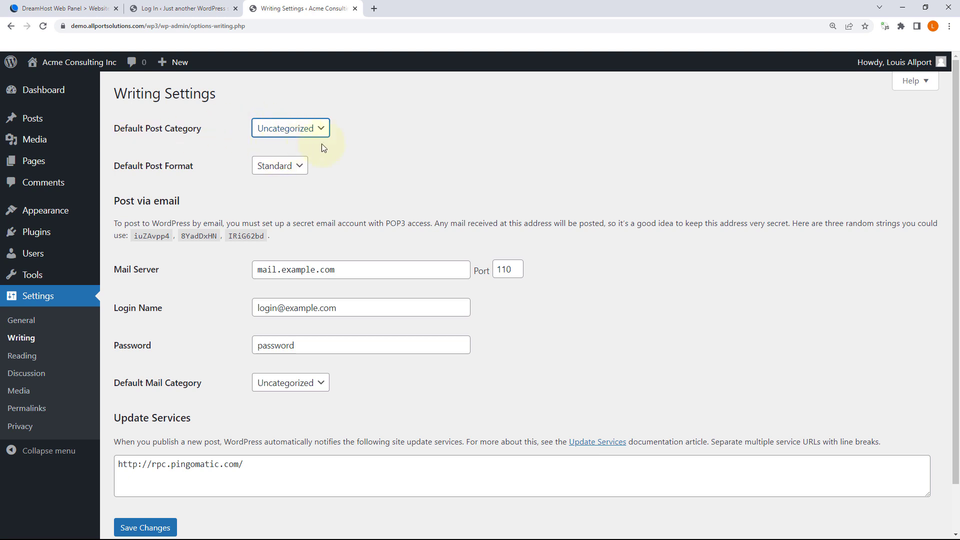
{"action": "left_click", "coordinate": [285, 167]}
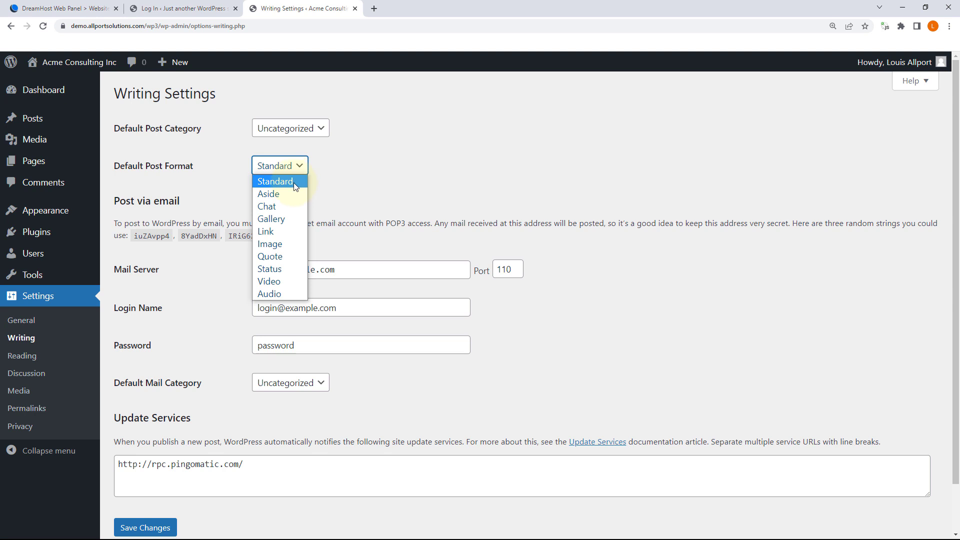
{"action": "left_click", "coordinate": [294, 183]}
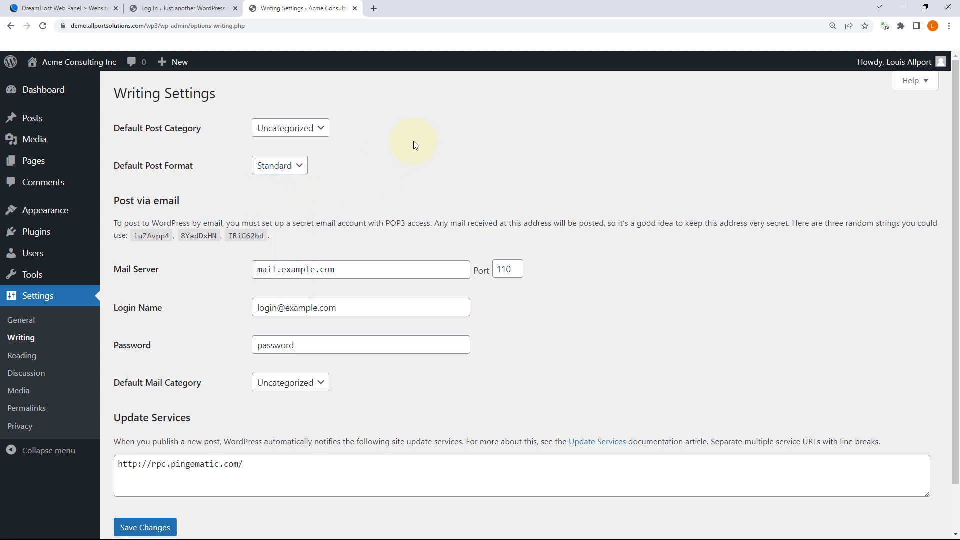
Step: Read the Post via email and Update Services sections, then go to Reading settings
{"action": "scroll", "coordinate": [414, 145], "scroll_direction": "down", "scroll_amount": 1}
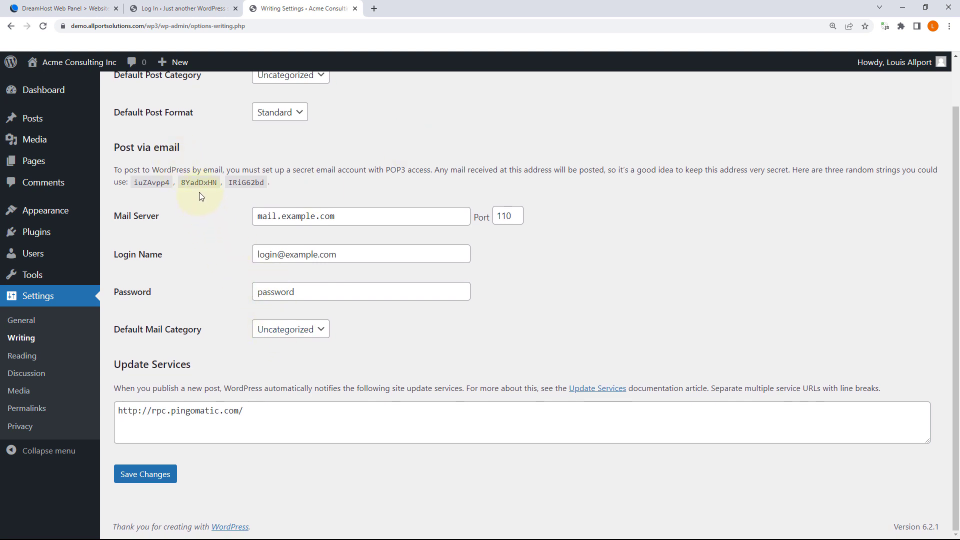
{"action": "left_click_drag", "start_coordinate": [168, 170], "coordinate": [359, 171]}
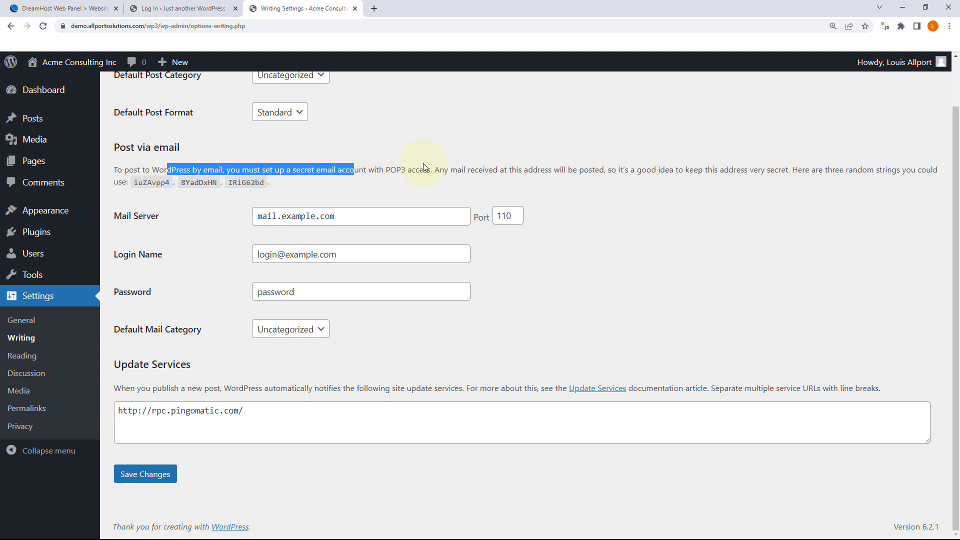
{"action": "left_click", "coordinate": [450, 170]}
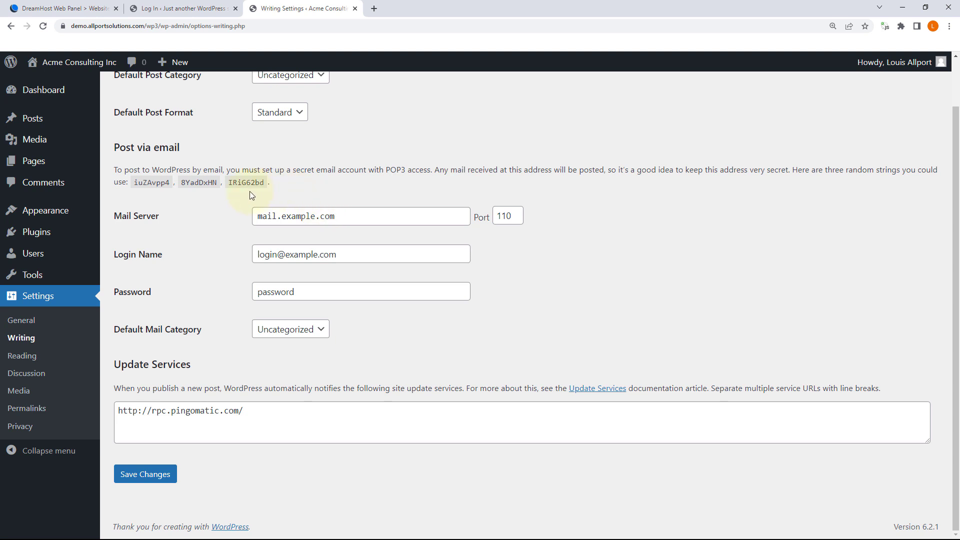
{"action": "left_click_drag", "start_coordinate": [131, 389], "coordinate": [434, 390]}
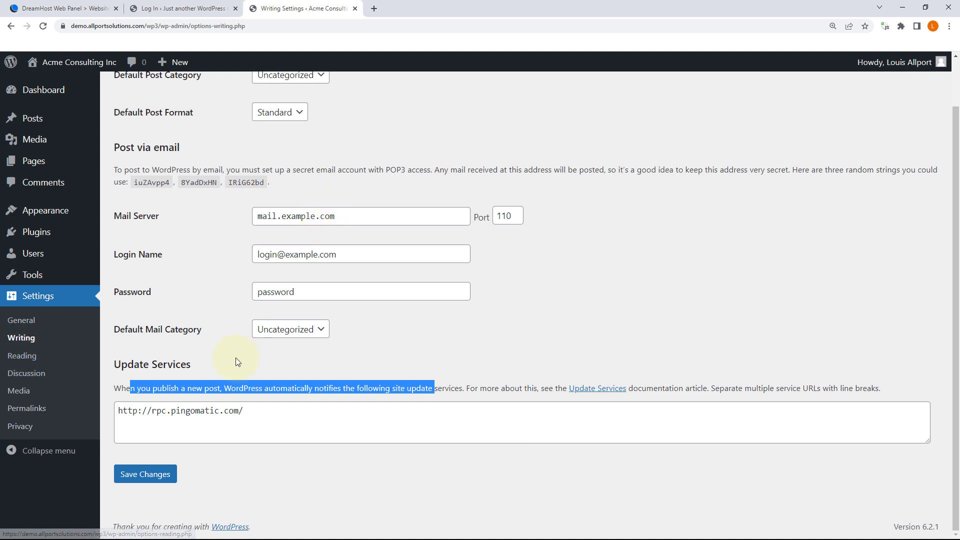
{"action": "scroll", "coordinate": [301, 266], "scroll_direction": "up", "scroll_amount": 1}
{"action": "scroll", "coordinate": [332, 253], "scroll_direction": "down", "scroll_amount": 1}
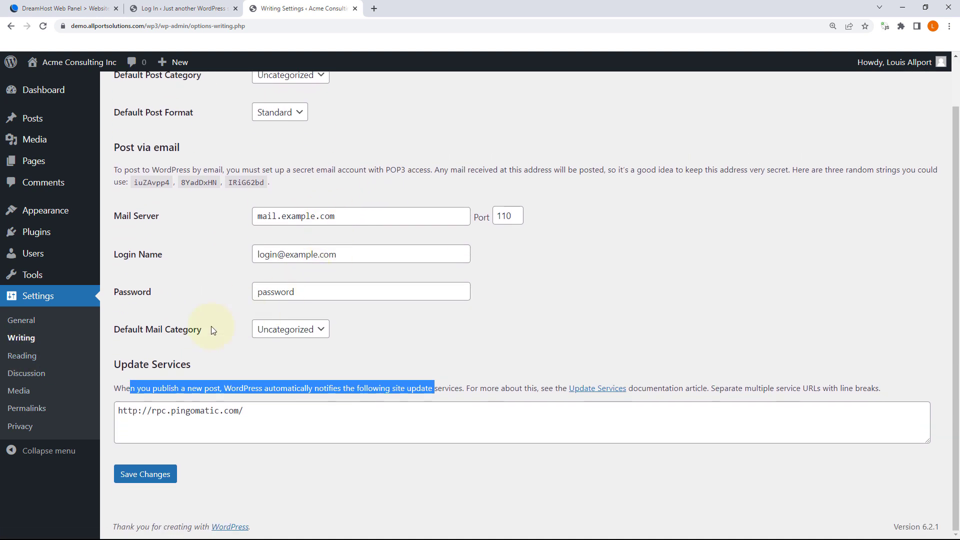
{"action": "left_click", "coordinate": [20, 356]}
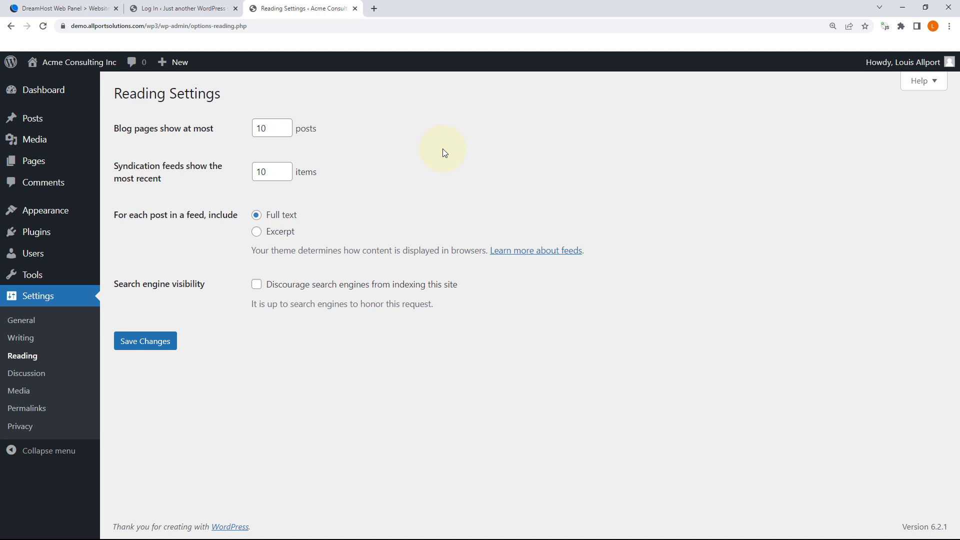
{"action": "double_click", "coordinate": [273, 134]}
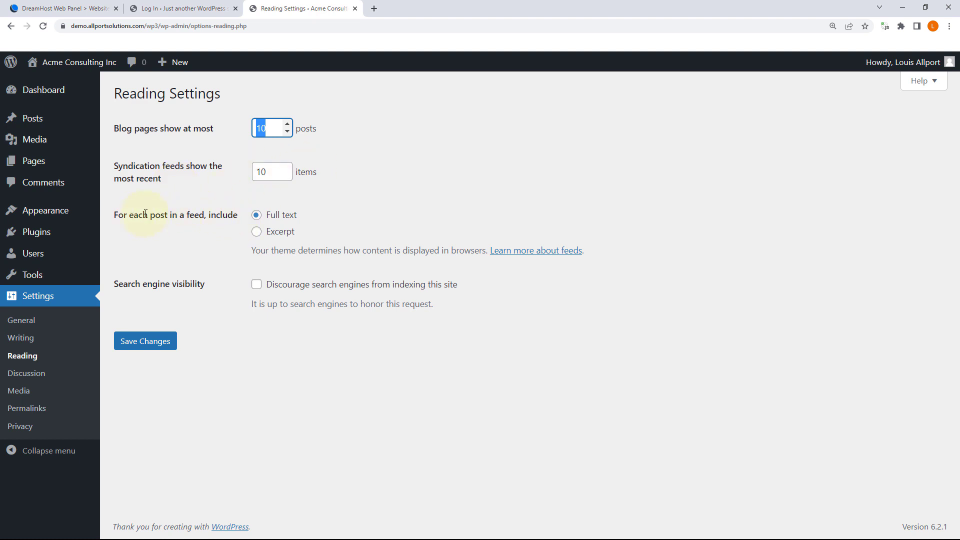
Step: Switch feeds to Excerpt and save Reading settings with search engine indexing left allowed
{"action": "left_click", "coordinate": [258, 235]}
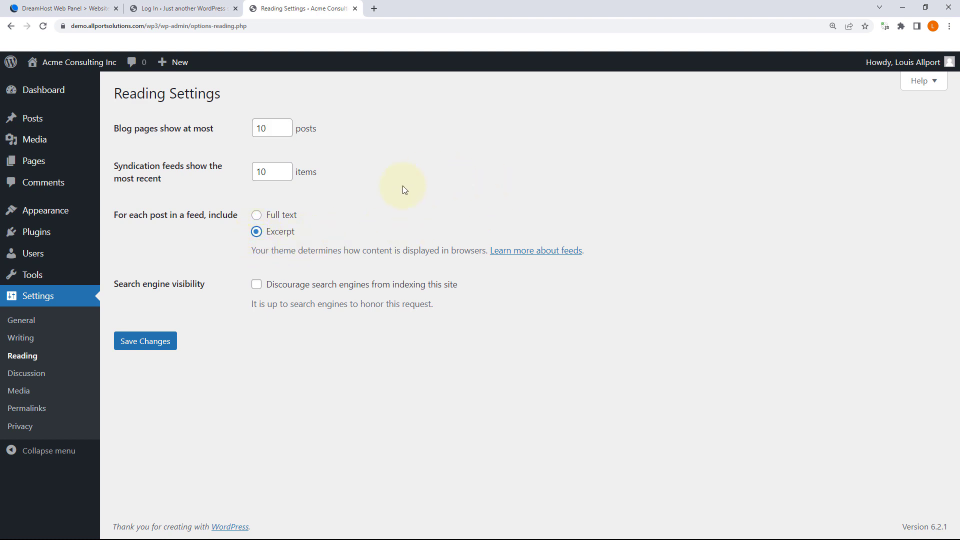
{"action": "left_click_drag", "start_coordinate": [119, 284], "coordinate": [189, 282]}
{"action": "left_click", "coordinate": [191, 282]}
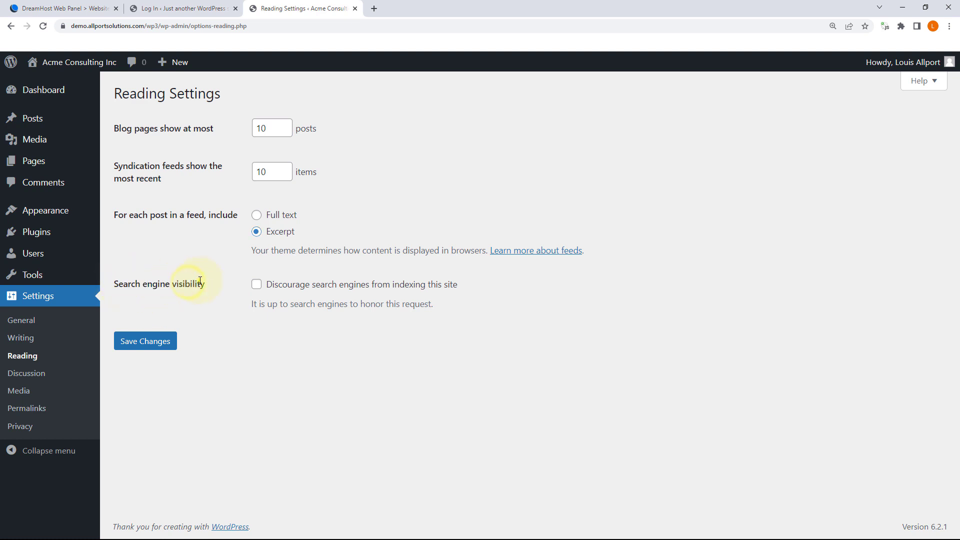
{"action": "left_click", "coordinate": [257, 288]}
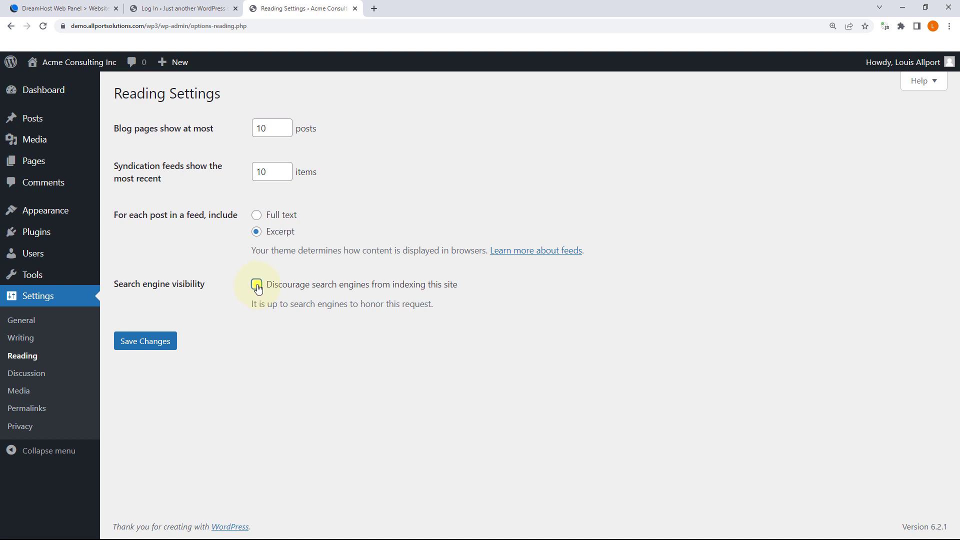
{"action": "left_click", "coordinate": [151, 347]}
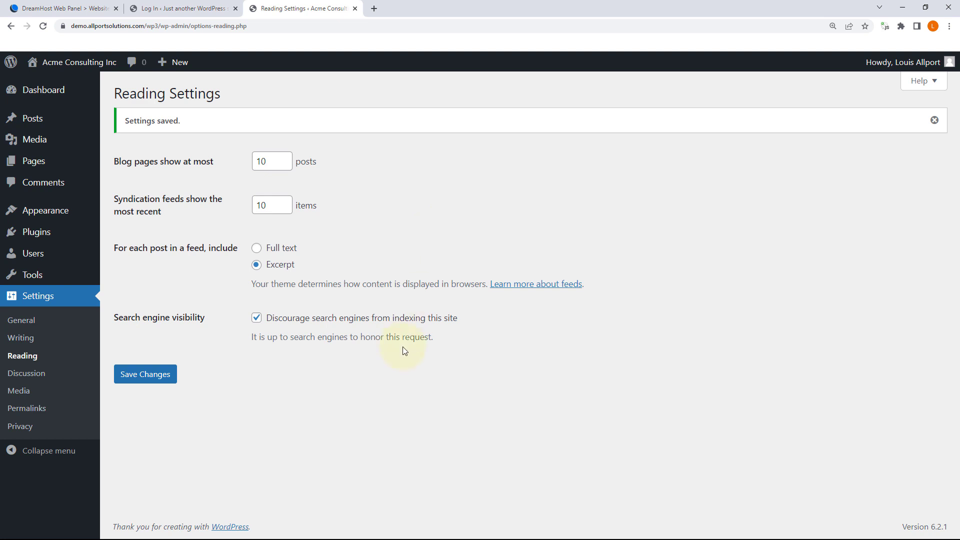
{"action": "left_click", "coordinate": [257, 318]}
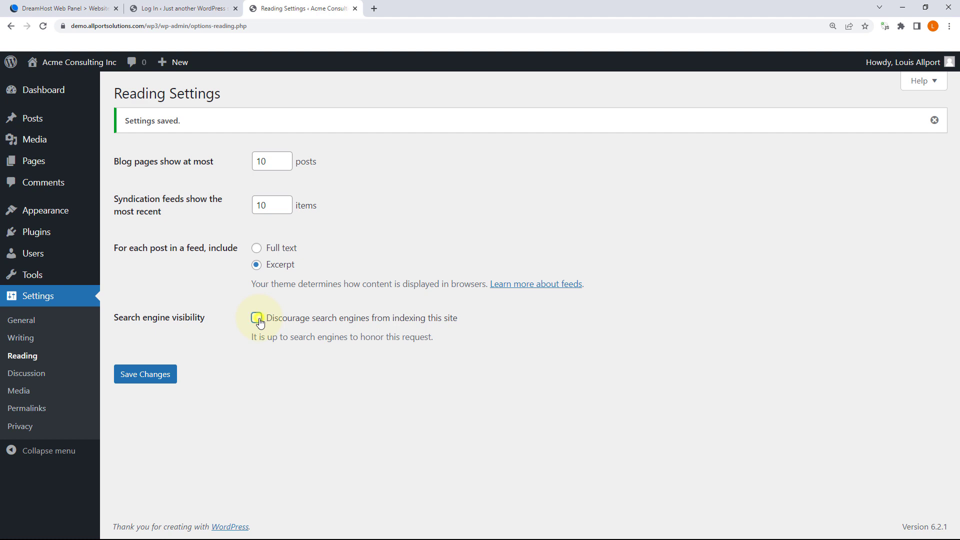
{"action": "left_click", "coordinate": [159, 379]}
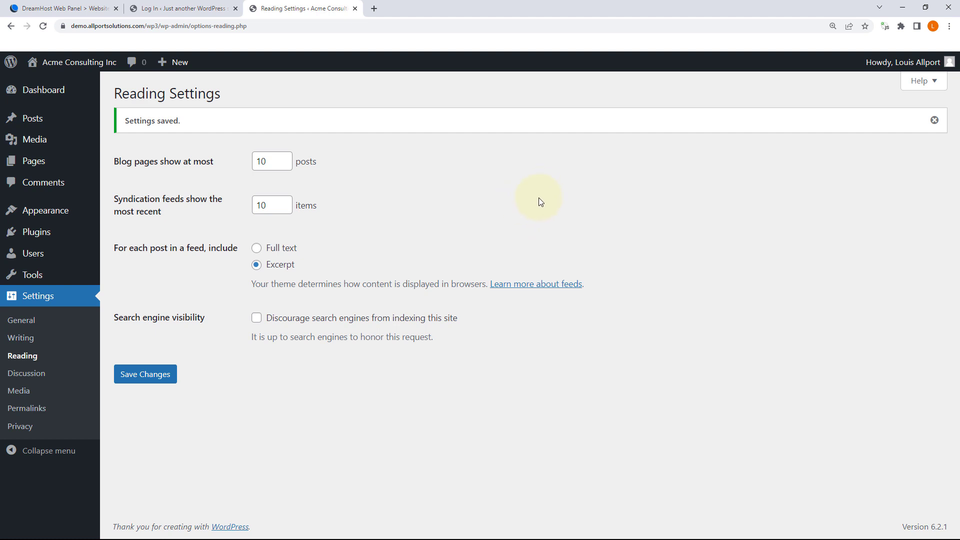
Step: Review Discussion Settings: threaded comments 5 levels deep, moderation at 2 links, Mystery Person avatars
{"action": "left_click", "coordinate": [38, 373]}
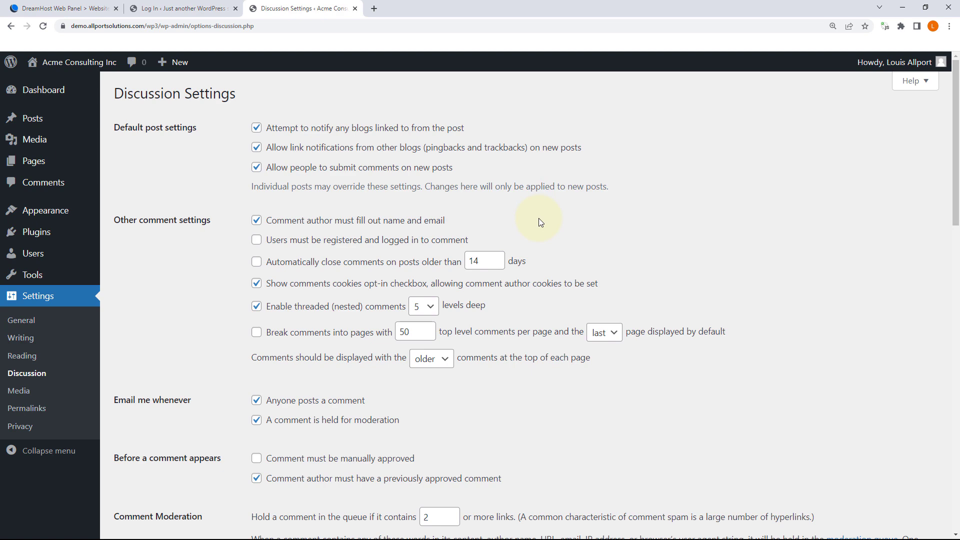
{"action": "scroll", "coordinate": [539, 220], "scroll_direction": "down", "scroll_amount": 6}
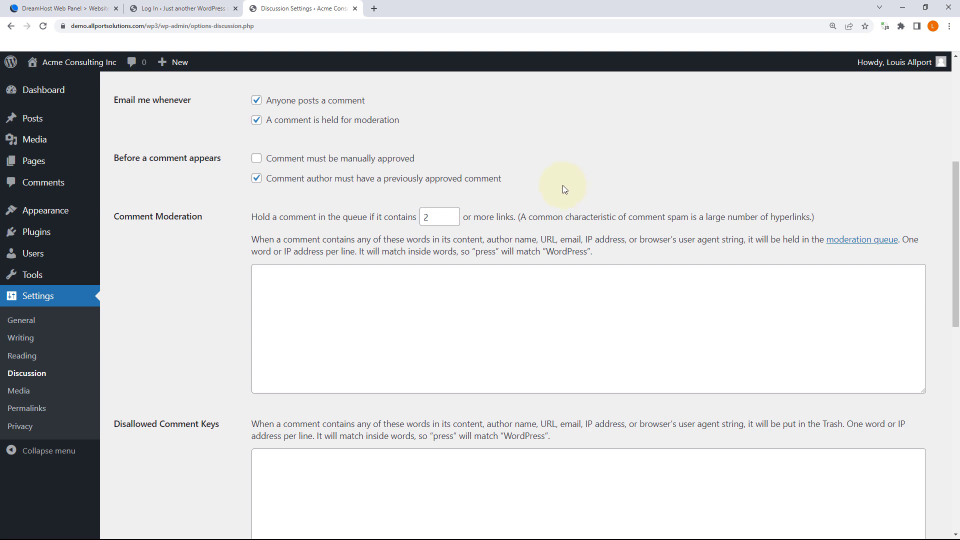
{"action": "scroll", "coordinate": [562, 185], "scroll_direction": "up", "scroll_amount": 6}
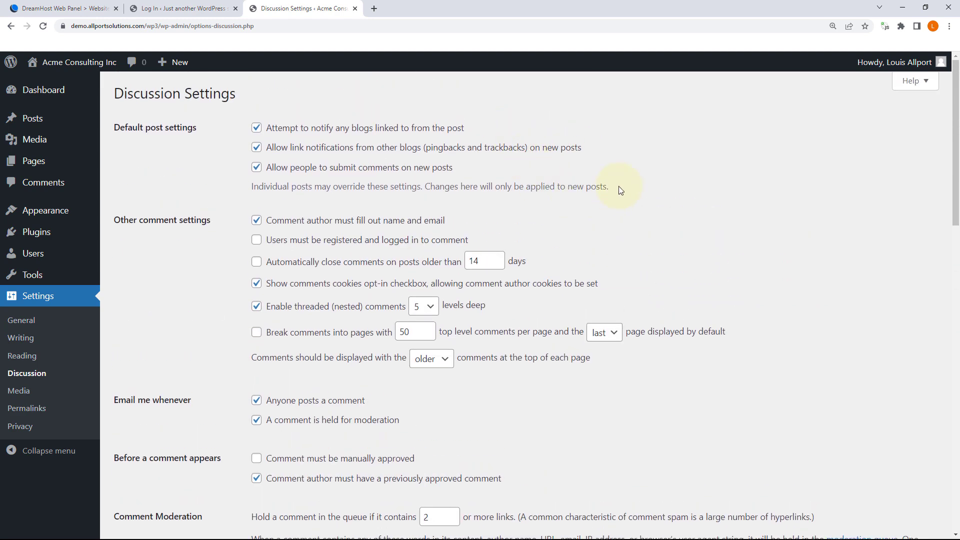
{"action": "scroll", "coordinate": [620, 190], "scroll_direction": "down", "scroll_amount": 12}
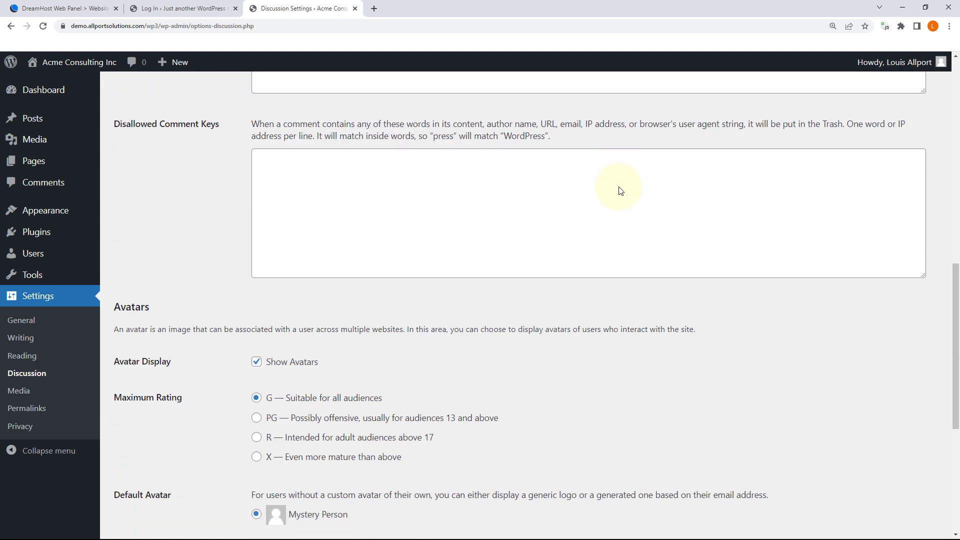
{"action": "scroll", "coordinate": [614, 196], "scroll_direction": "down", "scroll_amount": 1}
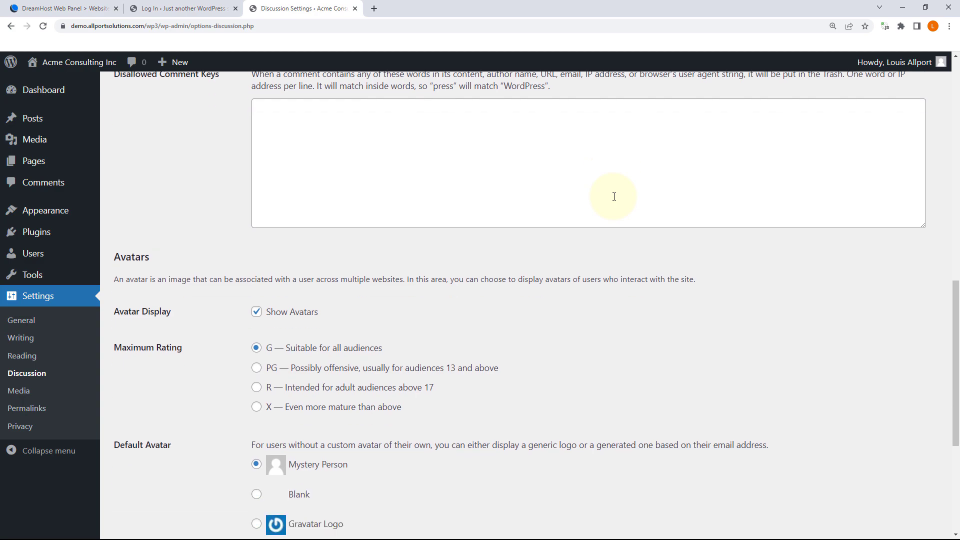
{"action": "scroll", "coordinate": [625, 242], "scroll_direction": "up", "scroll_amount": 15}
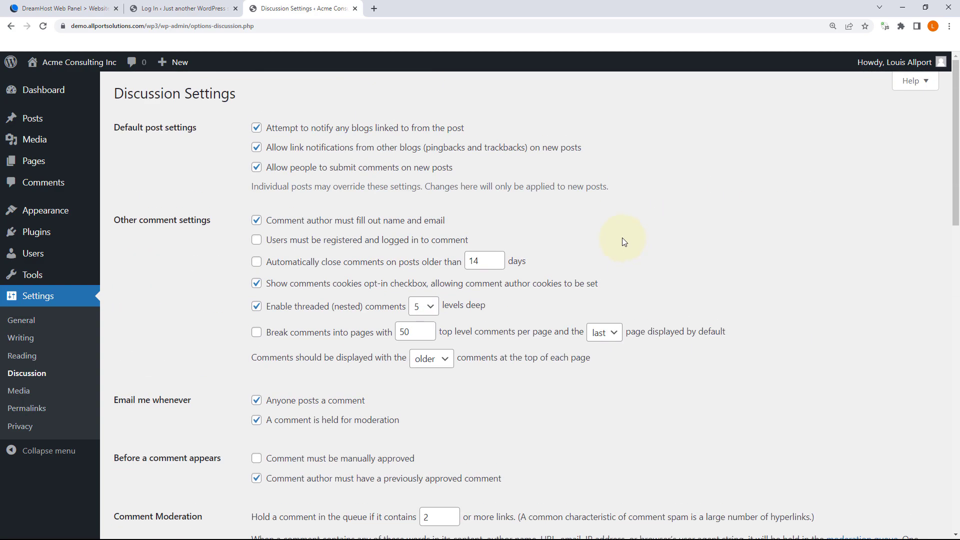
{"action": "scroll", "coordinate": [622, 241], "scroll_direction": "down", "scroll_amount": 4}
Step: Save Media Settings with uploads kept in month- and year-based folders, then open Privacy settings
{"action": "left_click", "coordinate": [62, 390]}
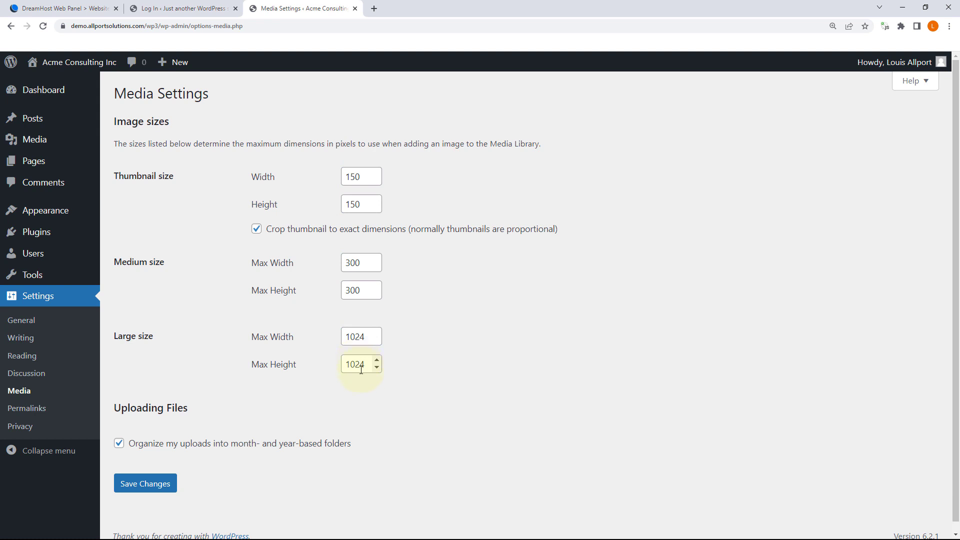
{"action": "left_click_drag", "start_coordinate": [365, 364], "coordinate": [339, 368]}
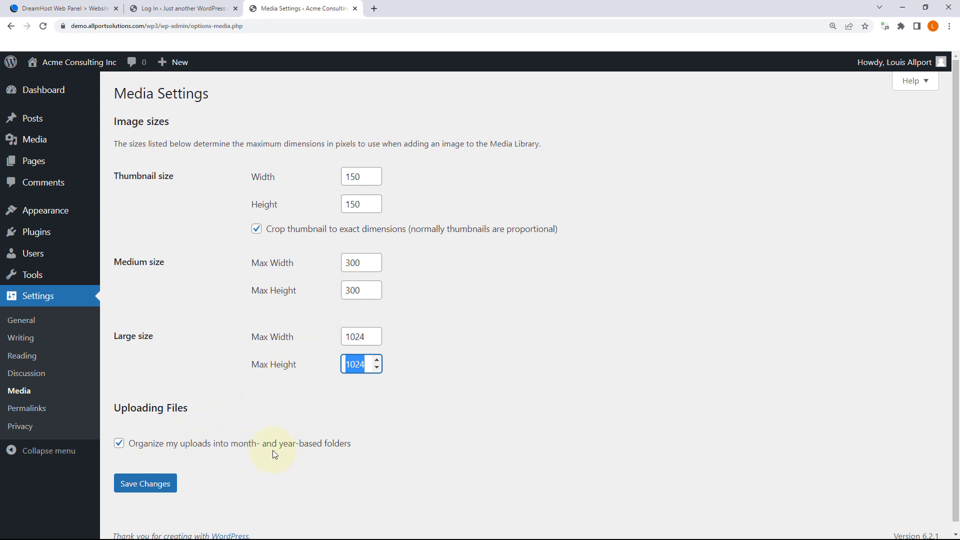
{"action": "left_click", "coordinate": [190, 446]}
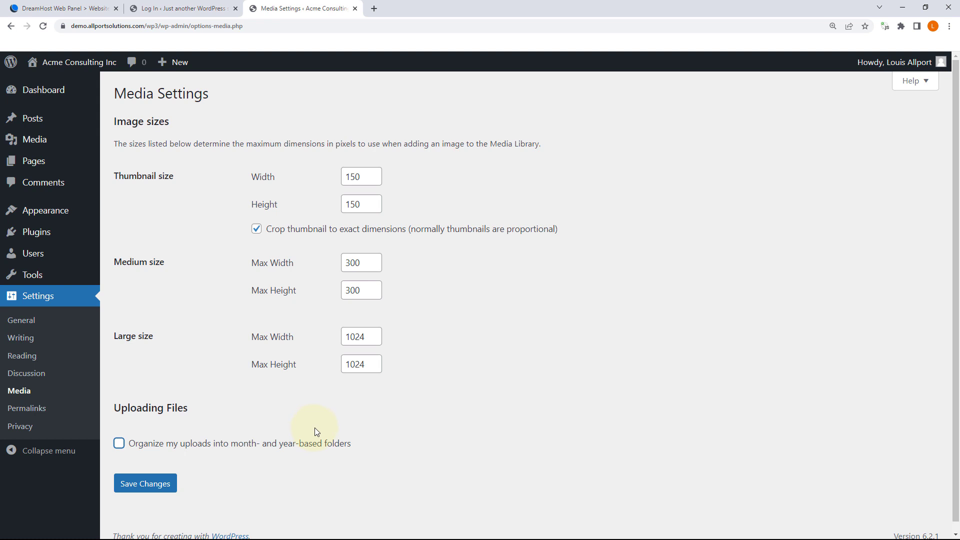
{"action": "left_click", "coordinate": [236, 445]}
{"action": "left_click", "coordinate": [232, 445]}
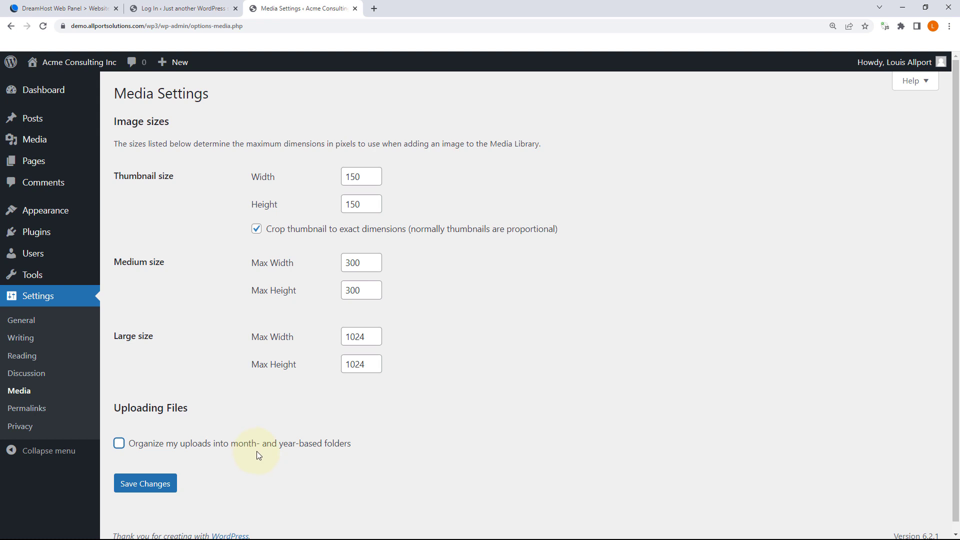
{"action": "left_click", "coordinate": [245, 444]}
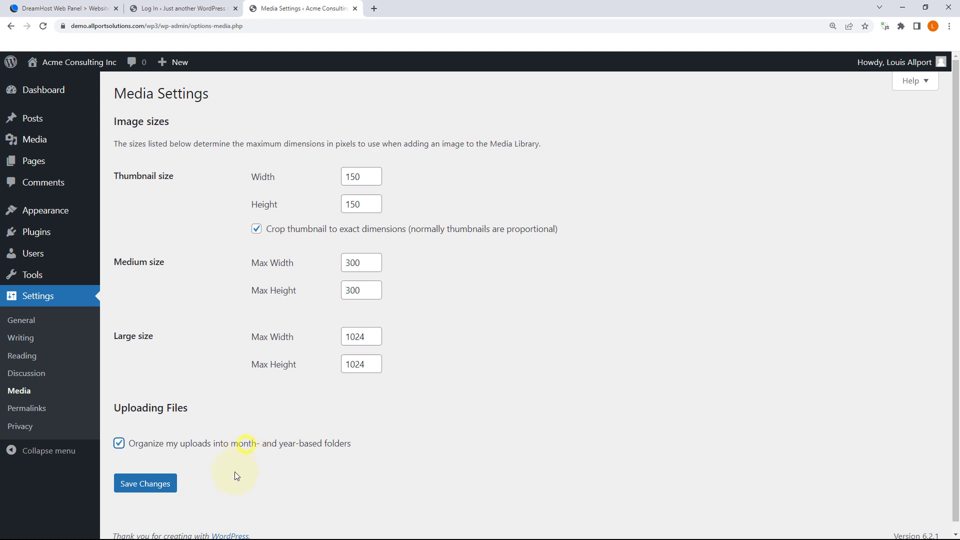
{"action": "left_click", "coordinate": [172, 485]}
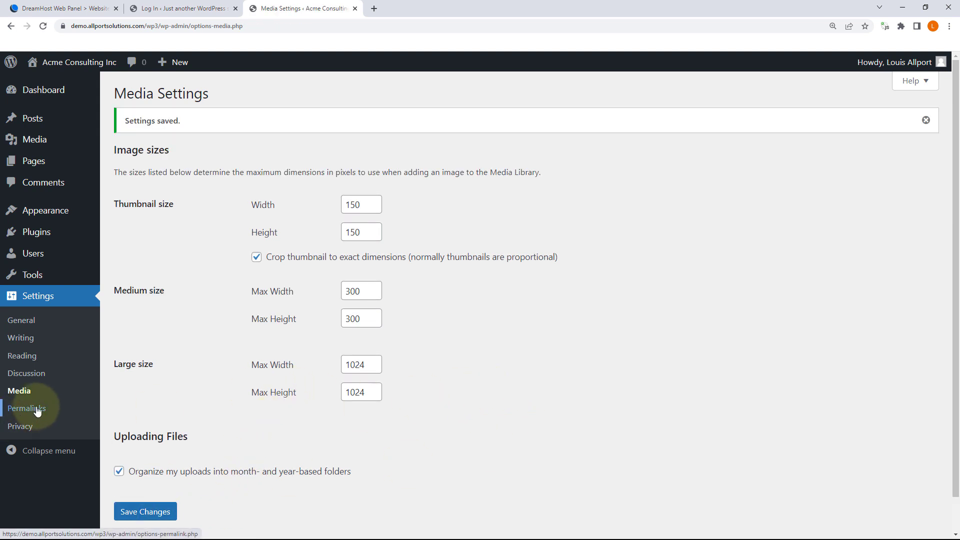
{"action": "left_click", "coordinate": [21, 426]}
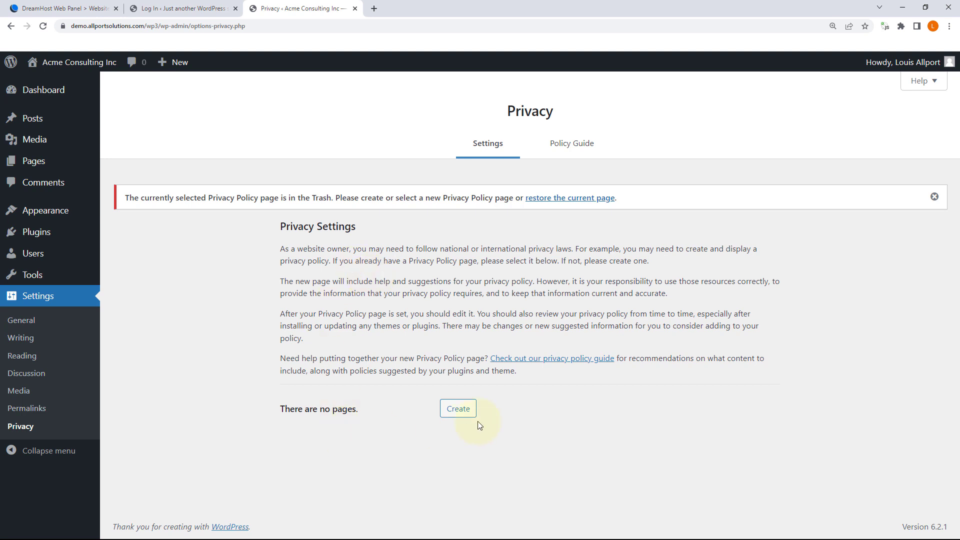
Step: Look over the Privacy Policy Guide, return to Privacy Settings, then open Permalink settings
{"action": "left_click", "coordinate": [457, 410]}
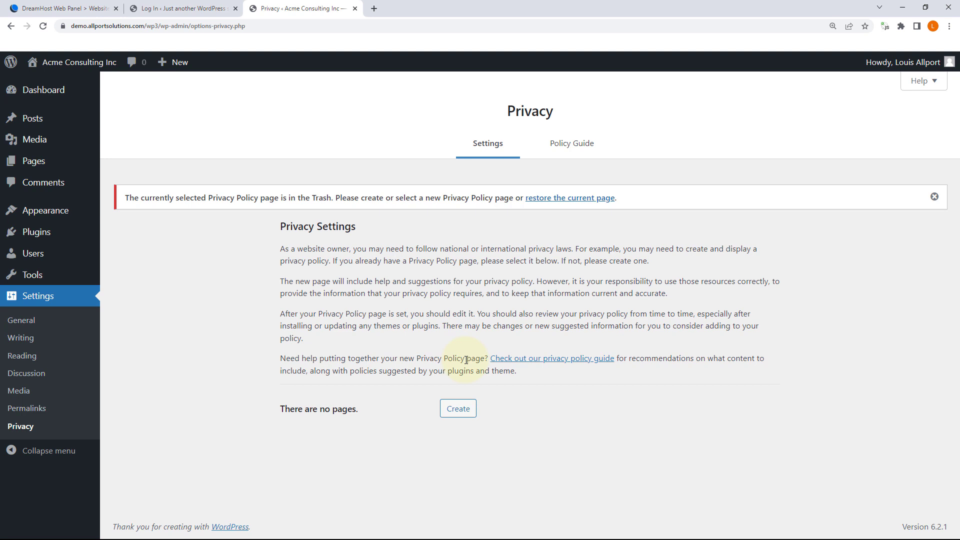
{"action": "left_click", "coordinate": [562, 144]}
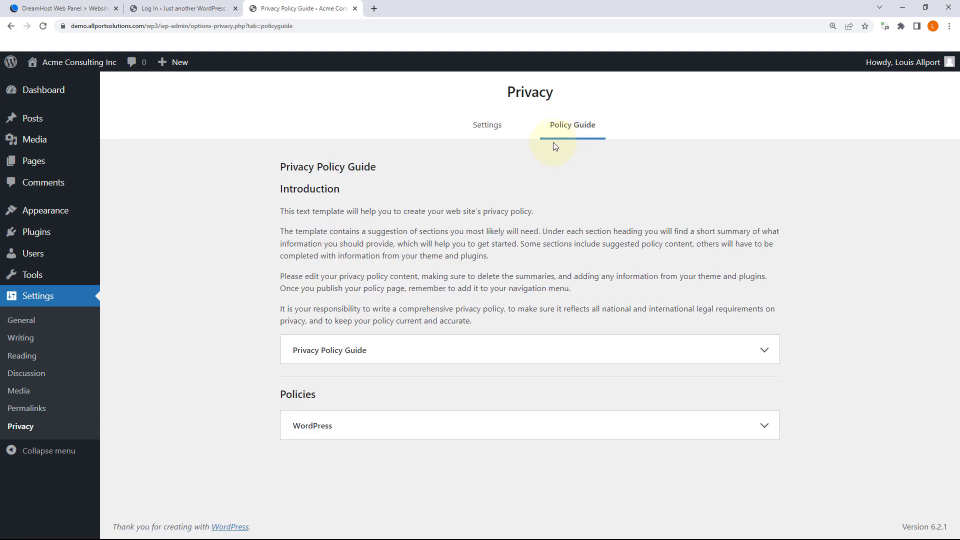
{"action": "left_click", "coordinate": [489, 127]}
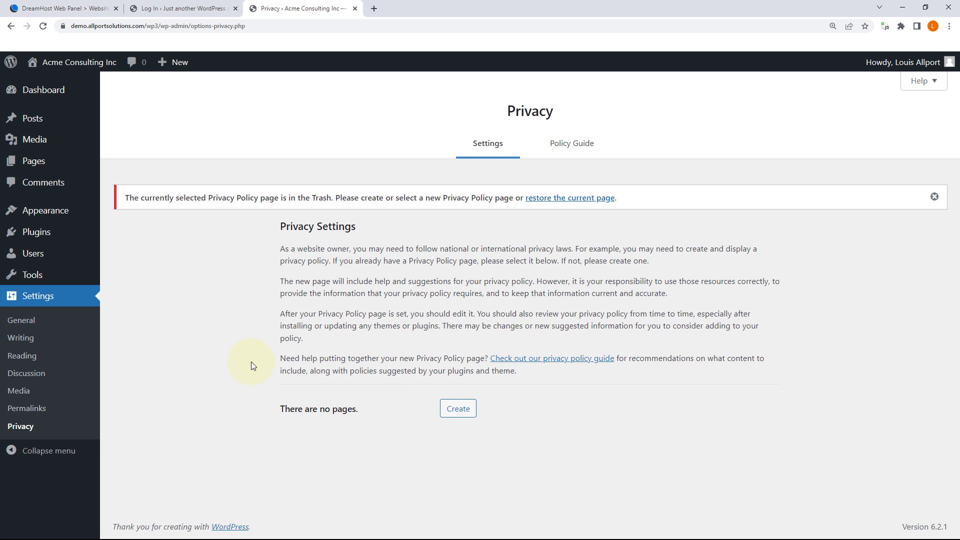
{"action": "left_click", "coordinate": [31, 409]}
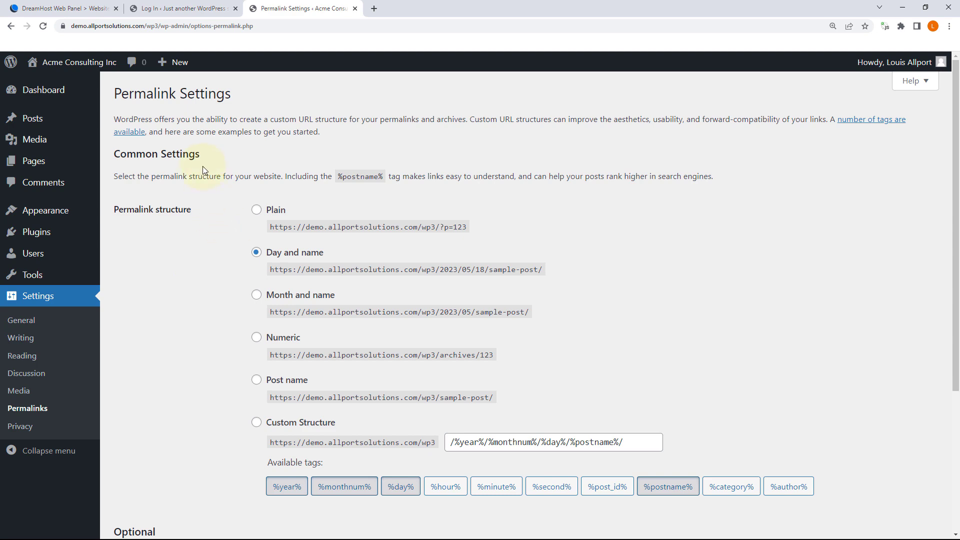
Step: Highlight wp-admin in the Permalink Settings page address and remove its .php ending
{"action": "left_click", "coordinate": [165, 25]}
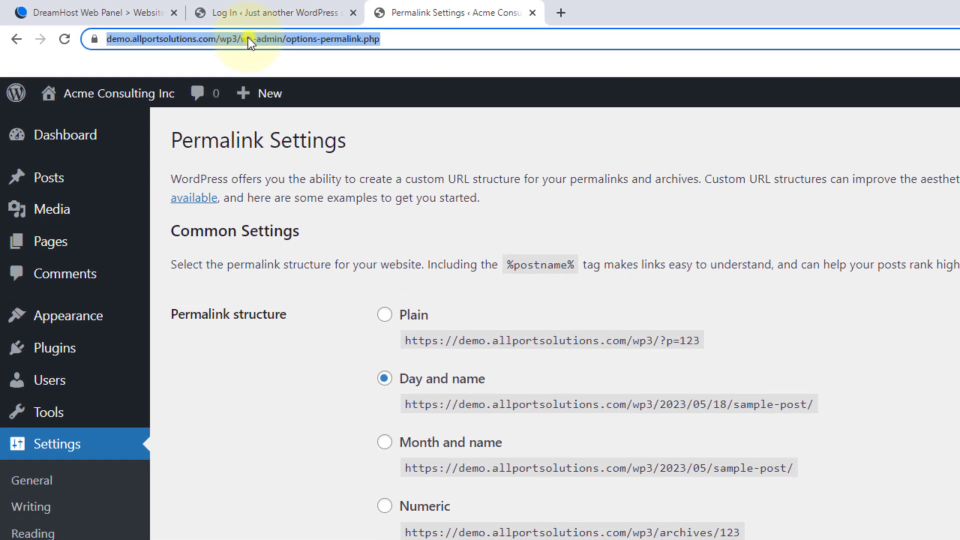
{"action": "left_click", "coordinate": [251, 40]}
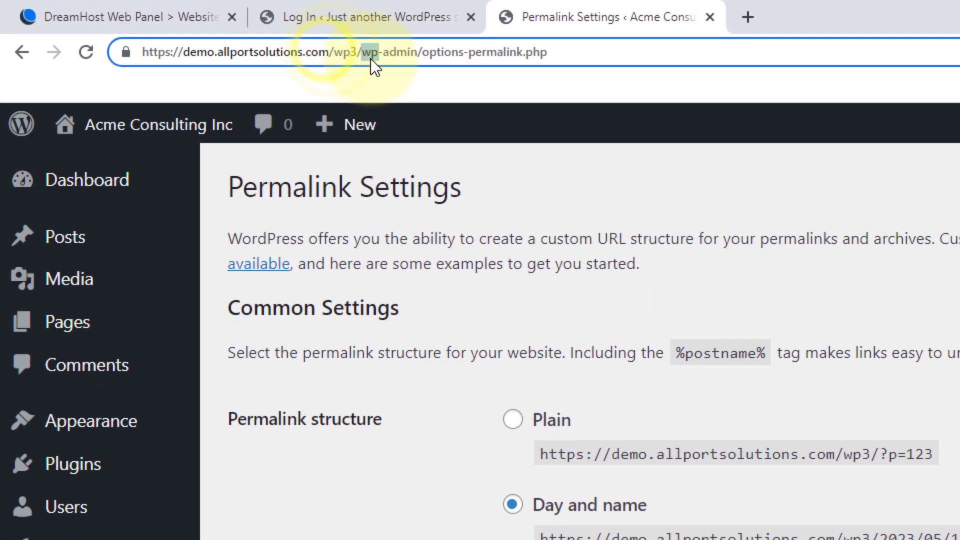
{"action": "left_click_drag", "start_coordinate": [362, 52], "coordinate": [419, 52]}
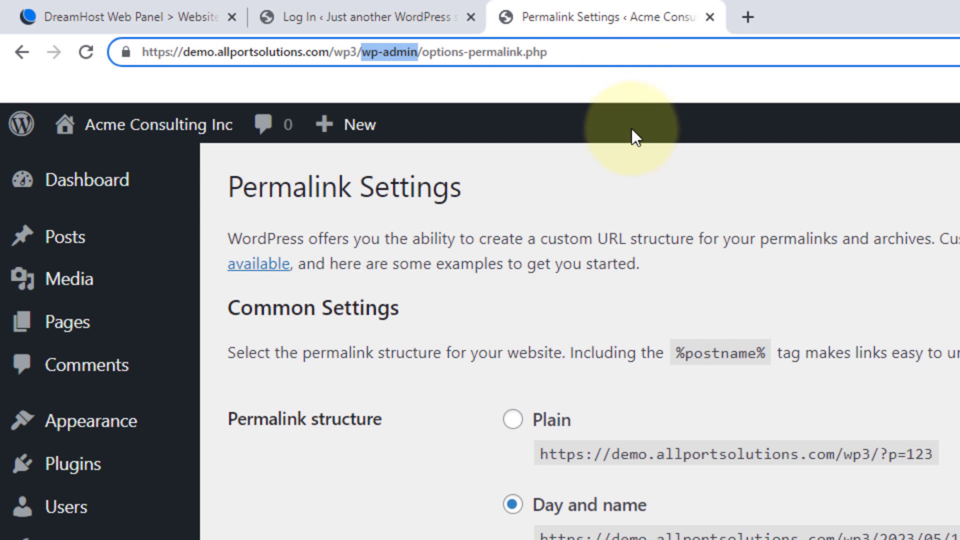
{"action": "left_click", "coordinate": [452, 51]}
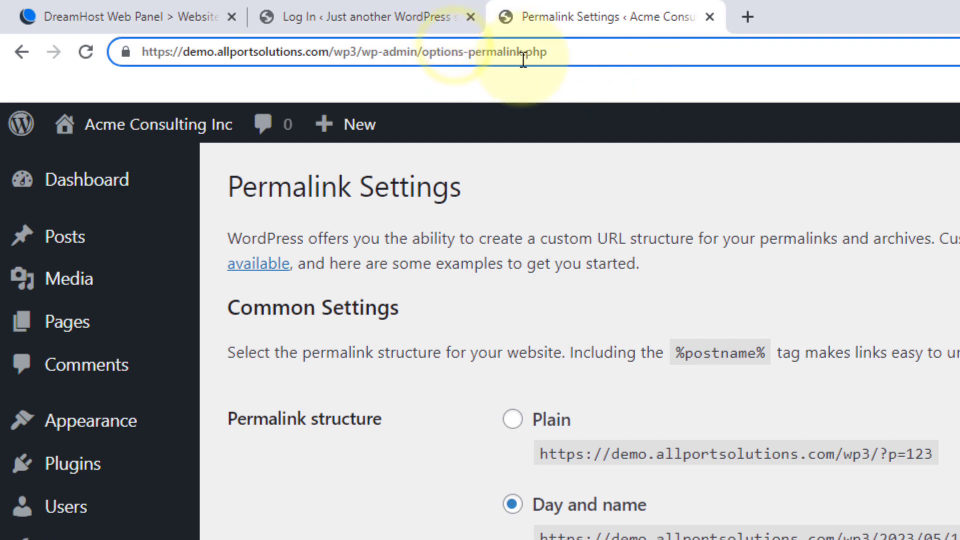
{"action": "left_click_drag", "start_coordinate": [522, 53], "coordinate": [669, 56]}
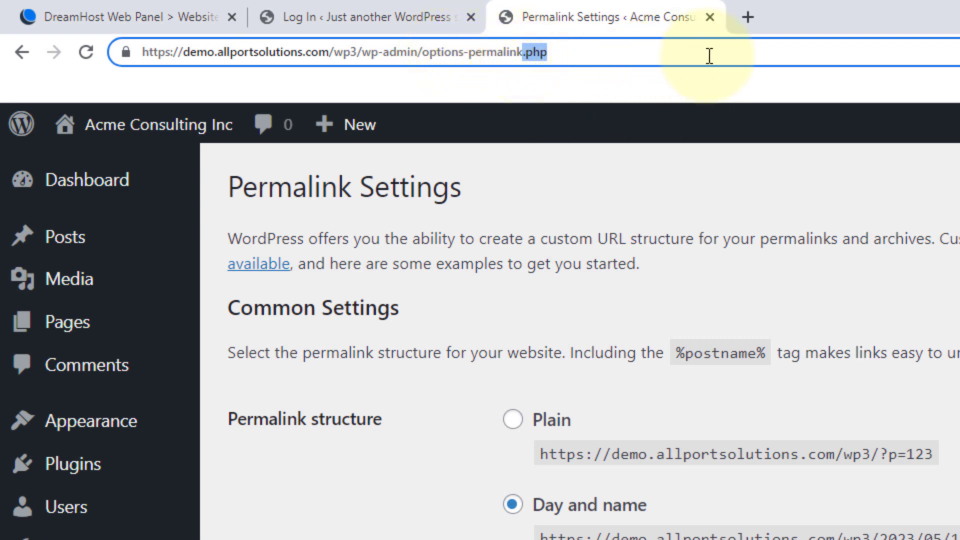
{"action": "key", "text": "BackSpace"}
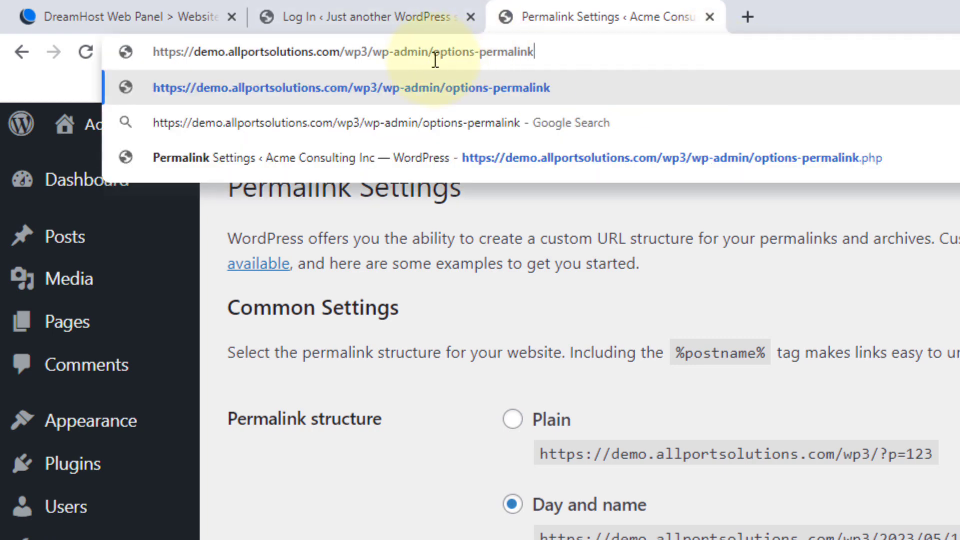
Step: Highlight the wp3 site address and wp-admin/options-permalink parts of the URL
{"action": "left_click_drag", "start_coordinate": [433, 53], "coordinate": [665, 53]}
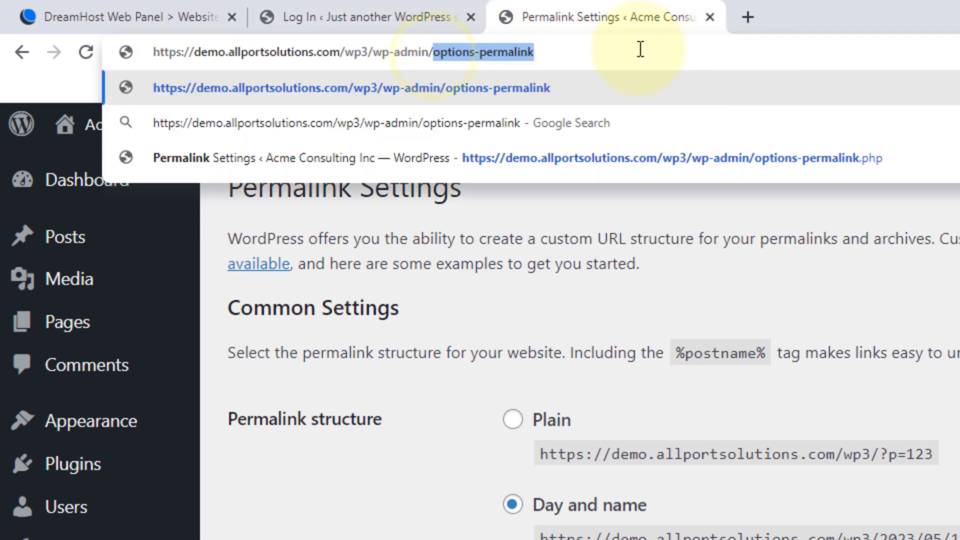
{"action": "left_click_drag", "start_coordinate": [373, 52], "coordinate": [432, 52]}
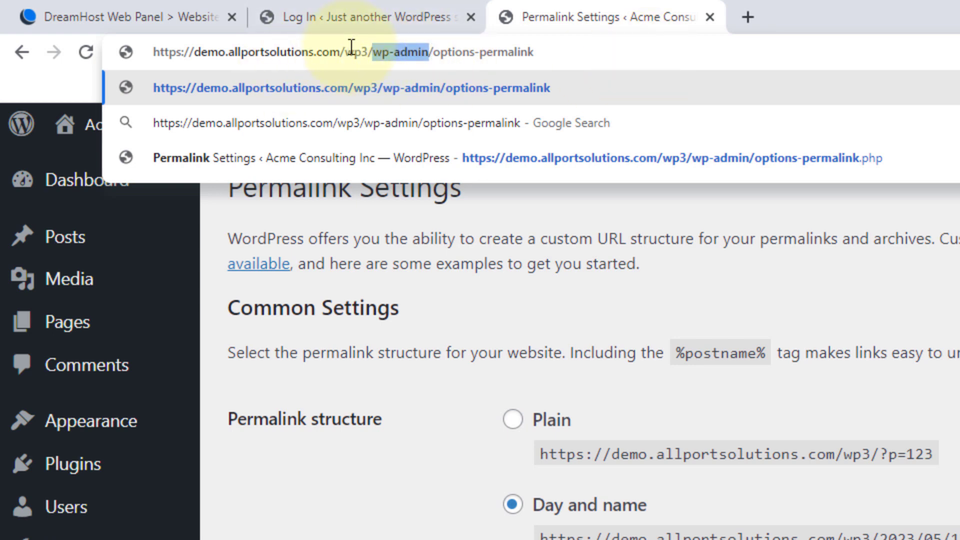
{"action": "left_click", "coordinate": [367, 53]}
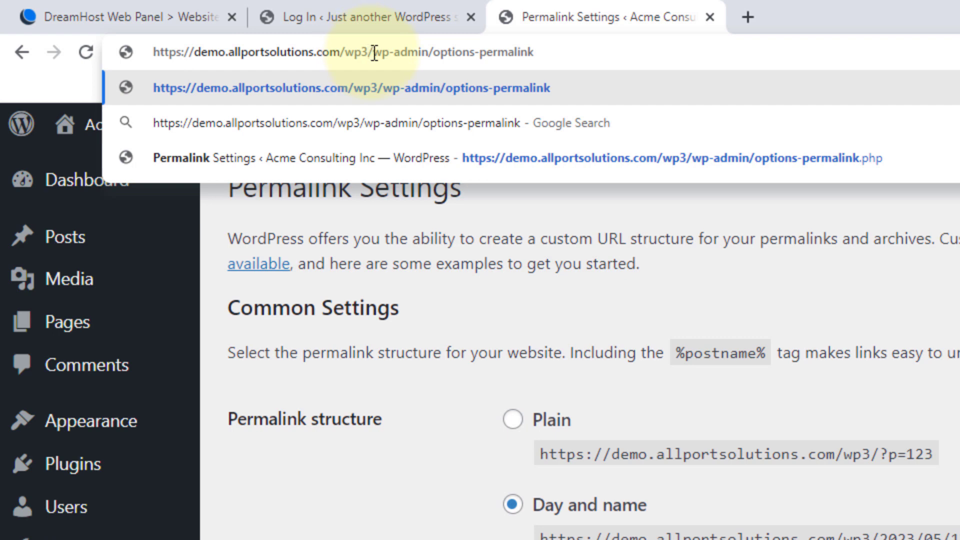
{"action": "left_click_drag", "start_coordinate": [373, 52], "coordinate": [80, 47]}
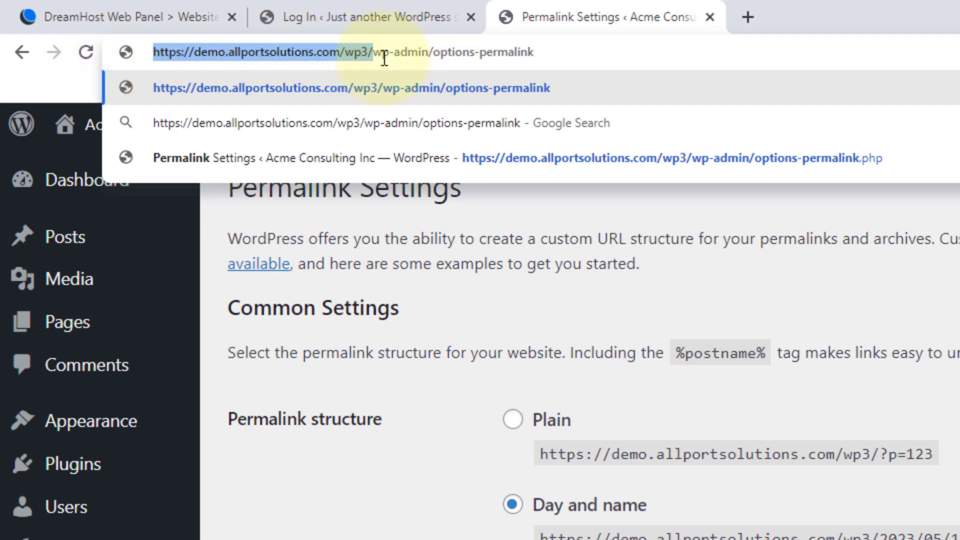
{"action": "left_click", "coordinate": [380, 50]}
{"action": "left_click_drag", "start_coordinate": [375, 48], "coordinate": [897, 73]}
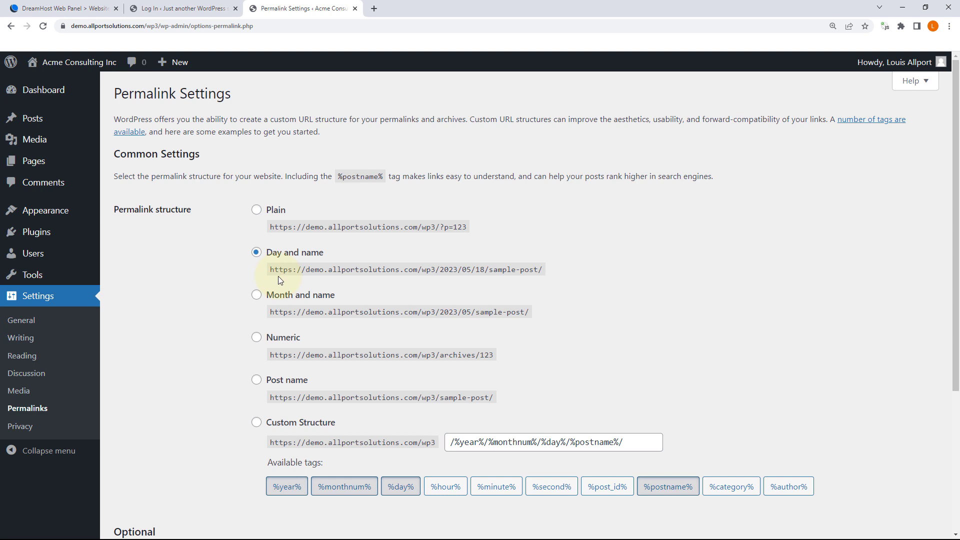
Step: Select Post name, try typing 'blog' into the custom structure, then revert to Post name
{"action": "scroll", "coordinate": [278, 276], "scroll_direction": "down", "scroll_amount": 1}
{"action": "left_click", "coordinate": [278, 379]}
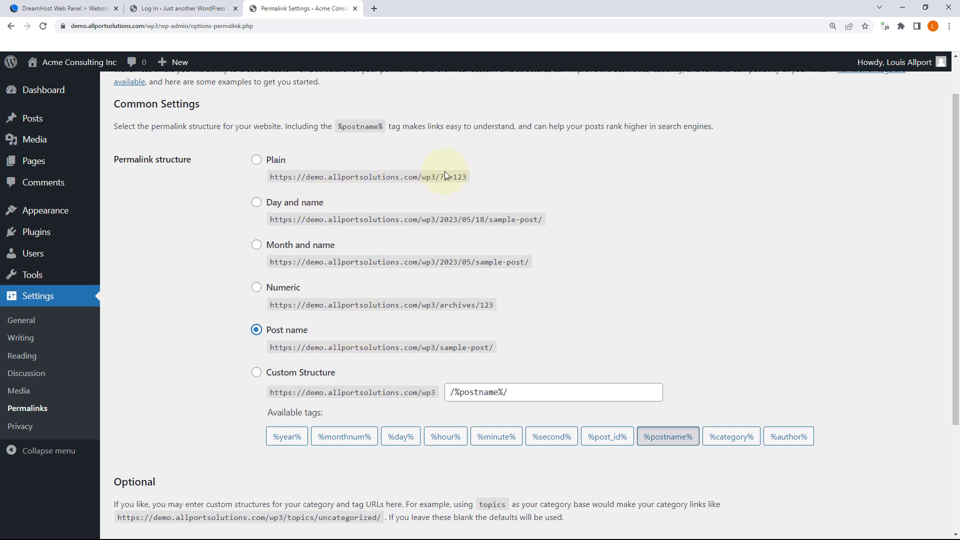
{"action": "left_click_drag", "start_coordinate": [440, 177], "coordinate": [470, 178]}
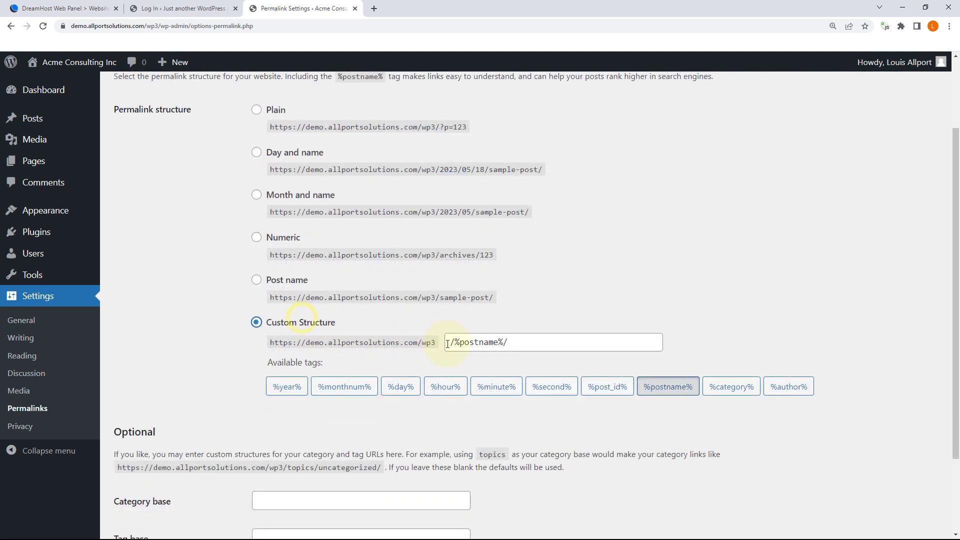
{"action": "left_click", "coordinate": [452, 342]}
{"action": "type", "text": "blo"}
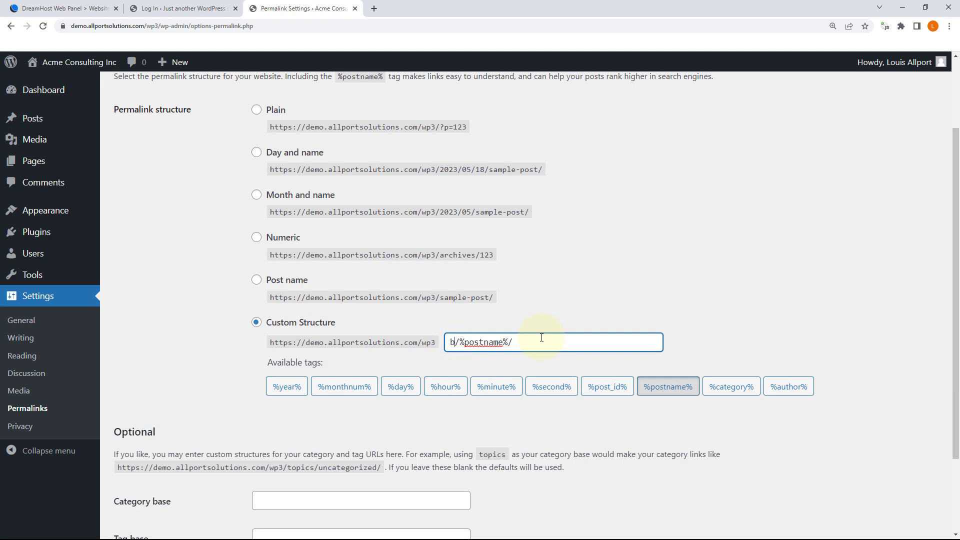
{"action": "type", "text": "g"}
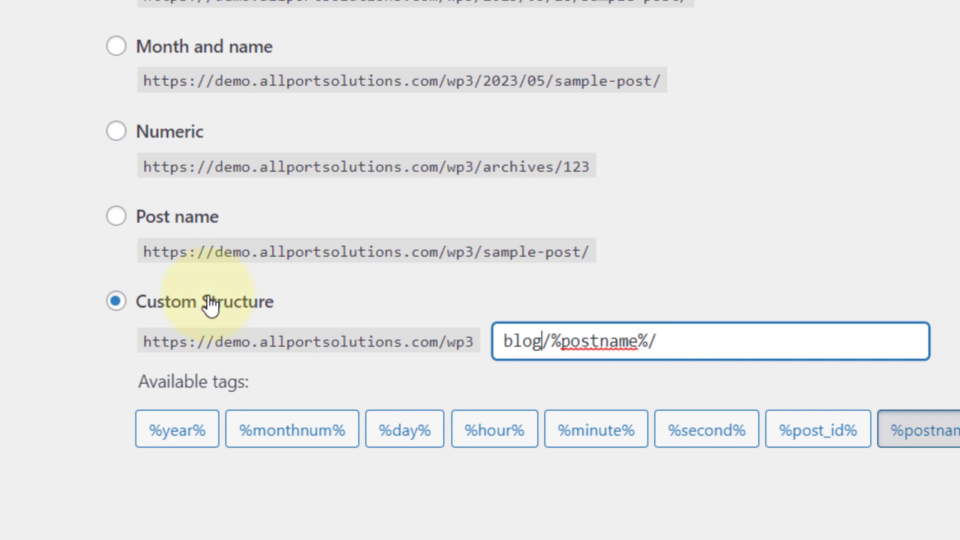
{"action": "left_click", "coordinate": [117, 217]}
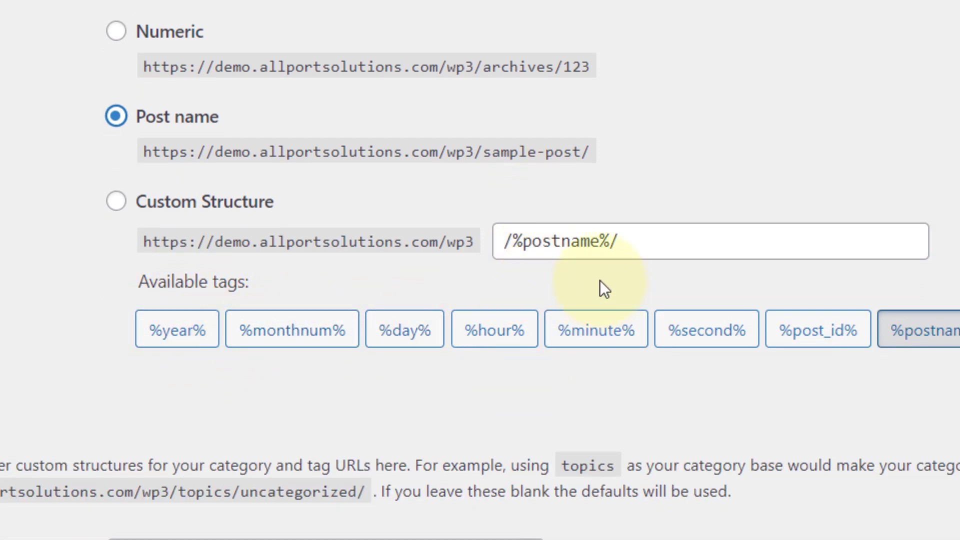
Step: Experiment with %day%, %hour% and %minute% custom structure tags, then return to Post name
{"action": "left_click", "coordinate": [660, 239]}
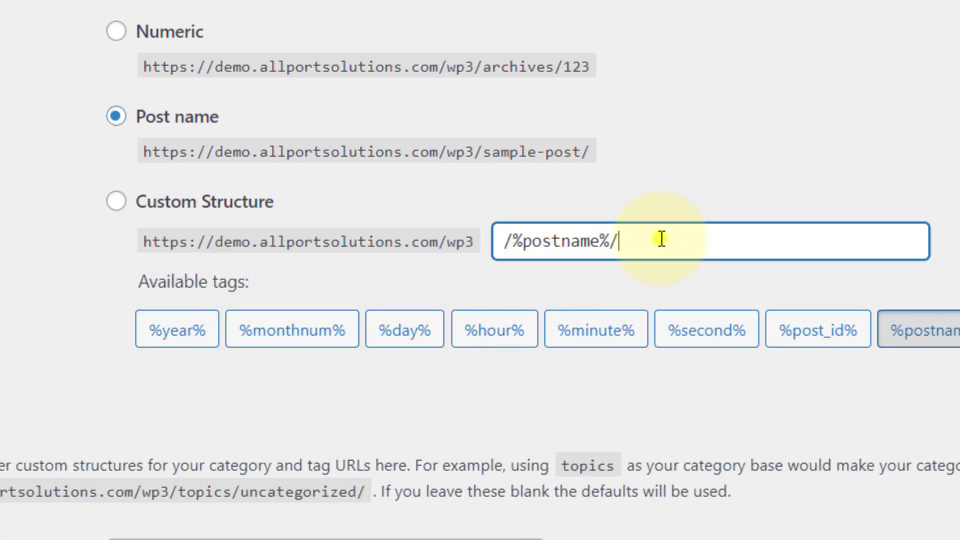
{"action": "left_click", "coordinate": [422, 340]}
{"action": "triple_click", "coordinate": [714, 243]}
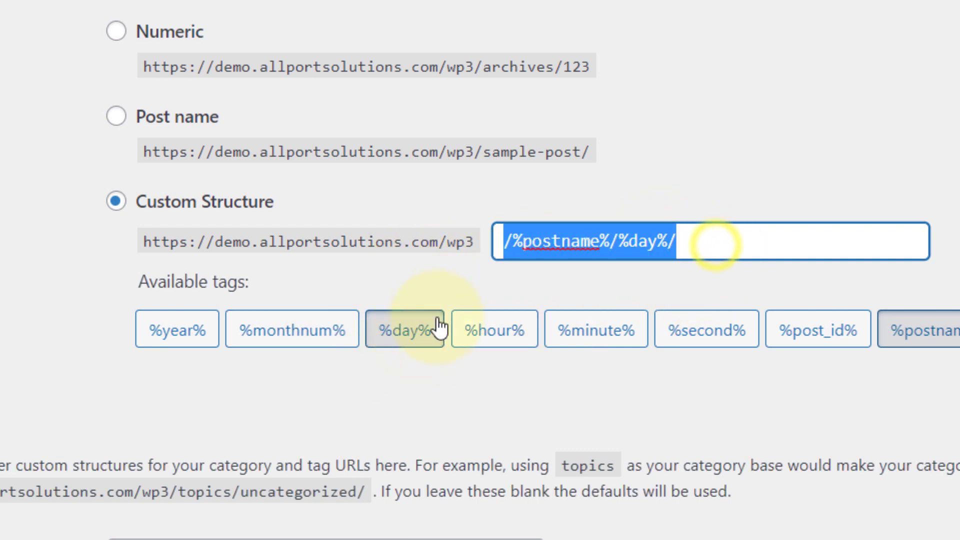
{"action": "left_click", "coordinate": [530, 334]}
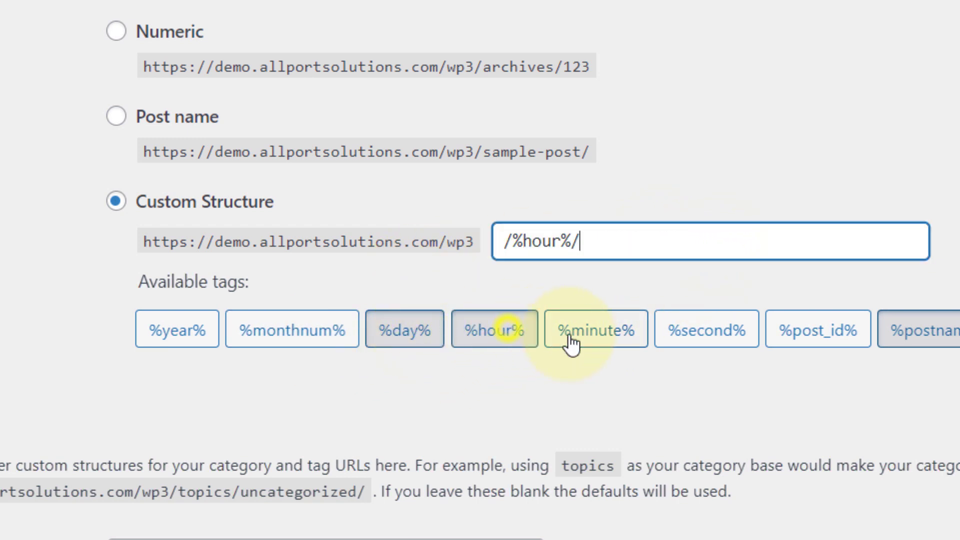
{"action": "left_click", "coordinate": [599, 336]}
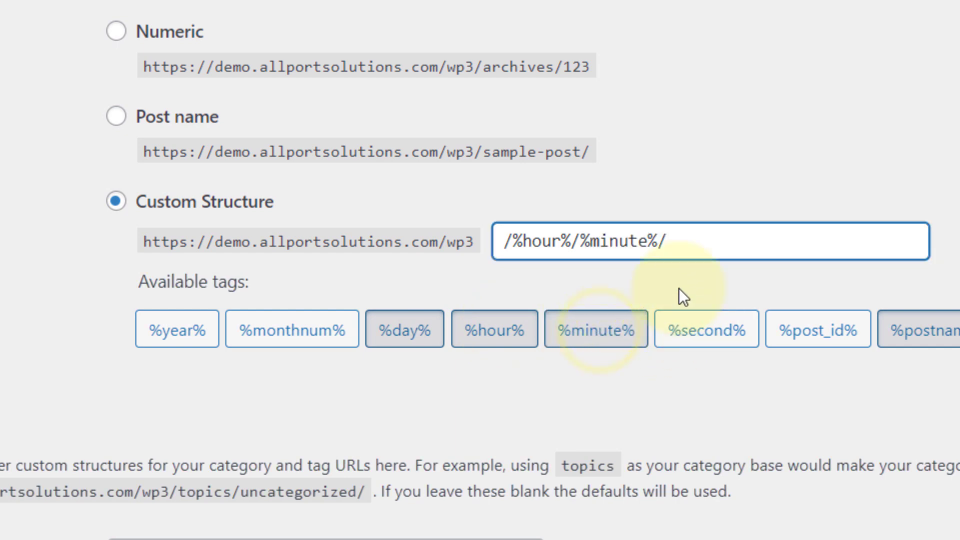
{"action": "left_click", "coordinate": [118, 119]}
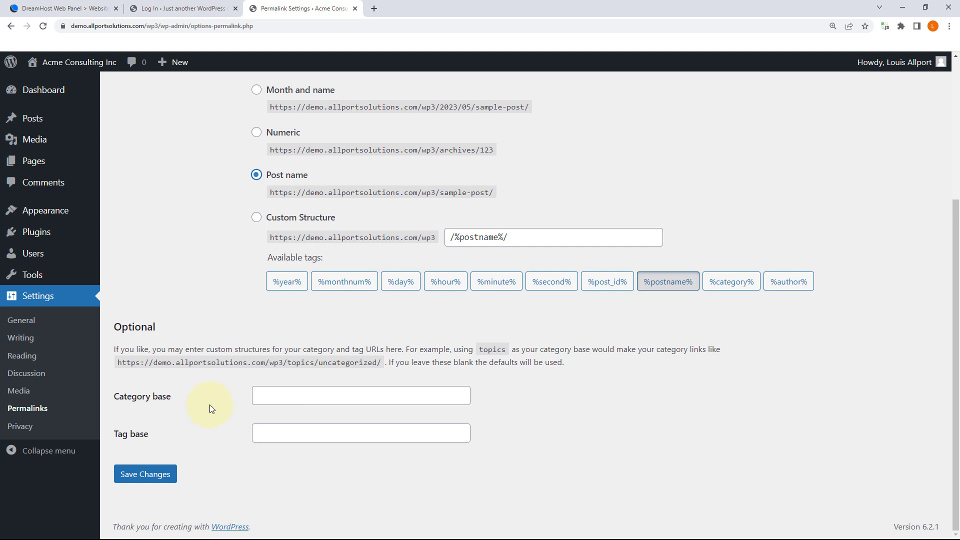
Step: Save the Post name permalink structure, /%postname%/
{"action": "left_click", "coordinate": [265, 395]}
{"action": "left_click", "coordinate": [155, 472]}
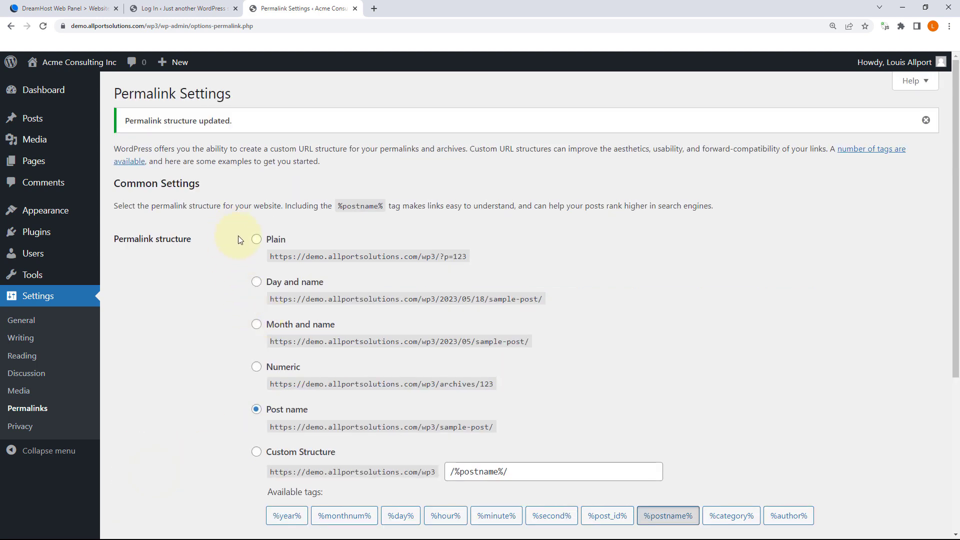
{"action": "scroll", "coordinate": [238, 236], "scroll_direction": "down", "scroll_amount": 2}
{"action": "scroll", "coordinate": [238, 236], "scroll_direction": "up", "scroll_amount": 2}
{"action": "scroll", "coordinate": [257, 326], "scroll_direction": "down", "scroll_amount": 2}
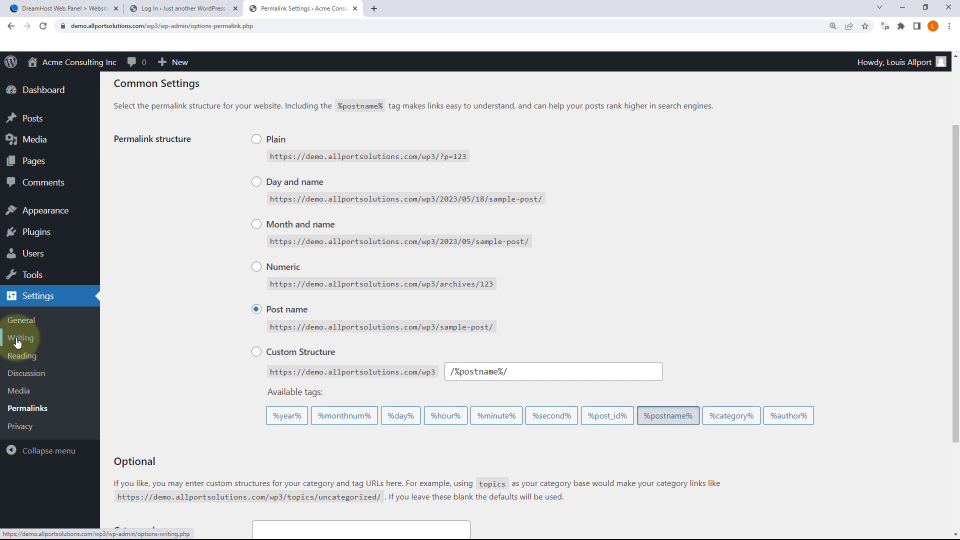
Step: Check the Search engine visibility setting on Reading settings, then open General Settings
{"action": "left_click", "coordinate": [20, 355]}
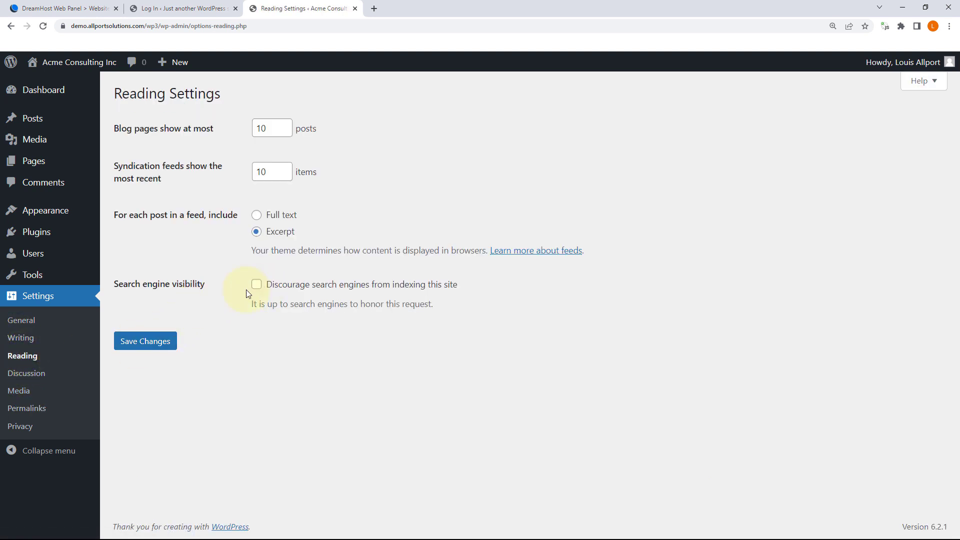
{"action": "left_click_drag", "start_coordinate": [131, 284], "coordinate": [198, 283]}
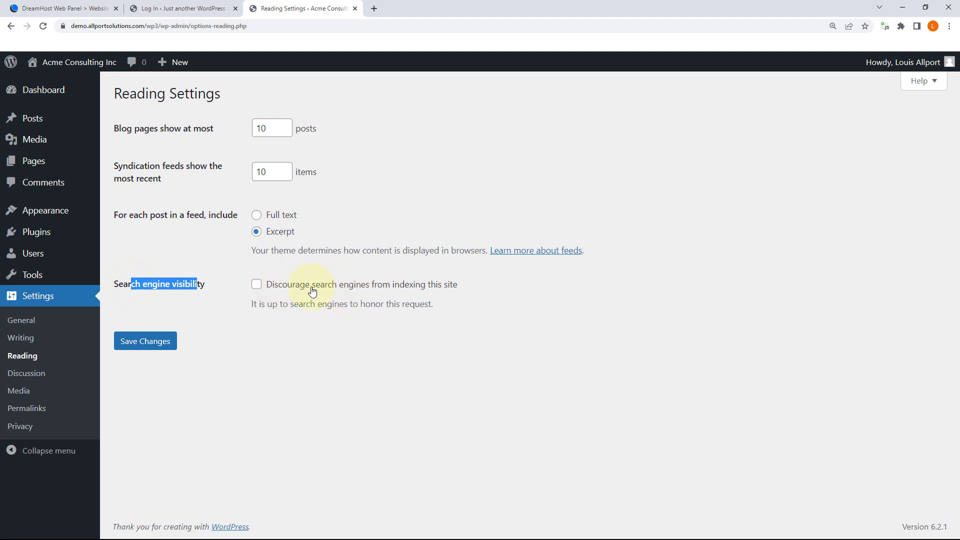
{"action": "left_click", "coordinate": [22, 320]}
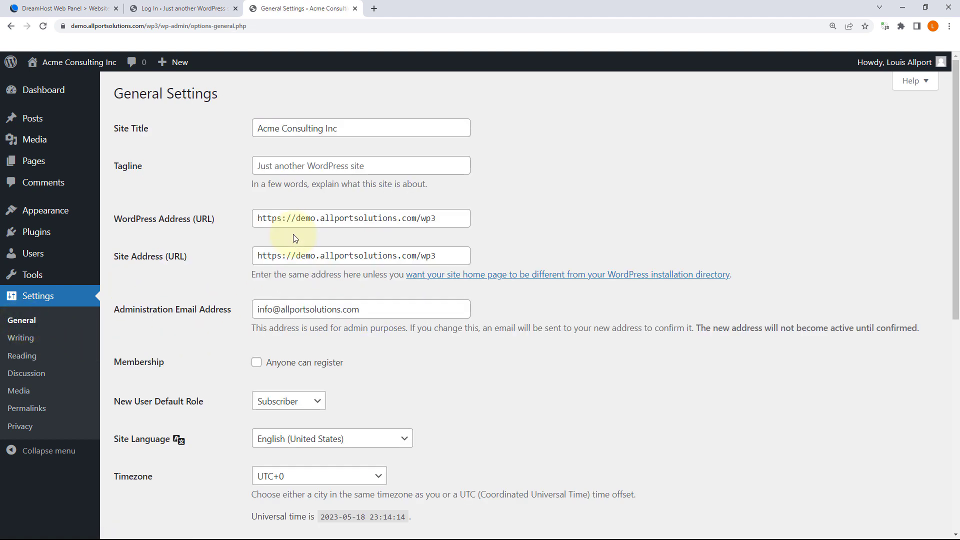
Step: Review the Acme Consulting Inc site title, both /wp3 site addresses and the administration email
{"action": "triple_click", "coordinate": [342, 128]}
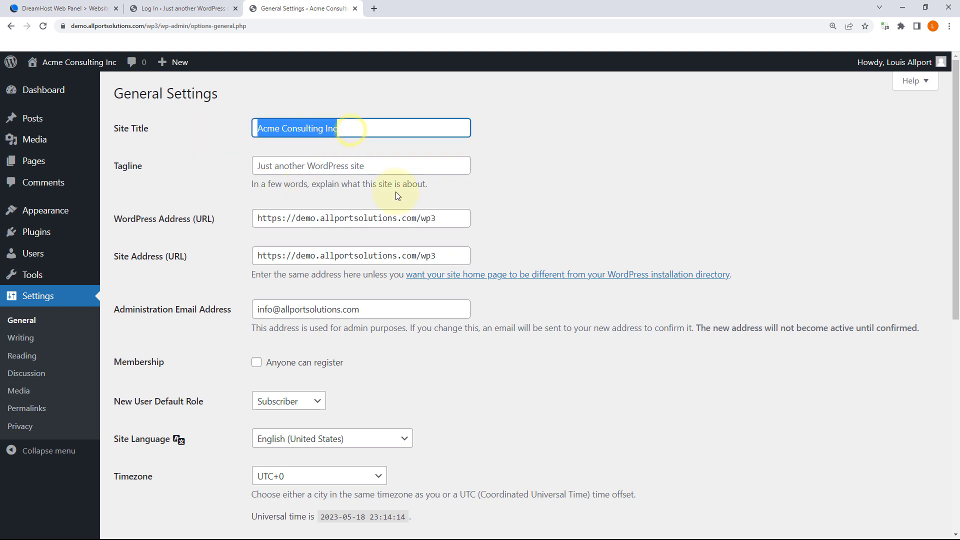
{"action": "left_click_drag", "start_coordinate": [454, 219], "coordinate": [254, 241]}
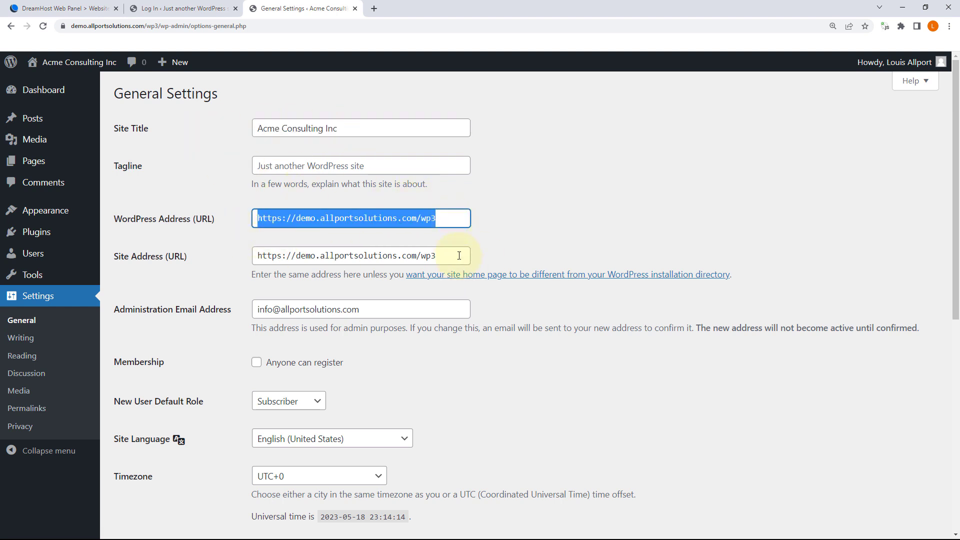
{"action": "triple_click", "coordinate": [459, 256]}
{"action": "scroll", "coordinate": [514, 241], "scroll_direction": "down", "scroll_amount": 3}
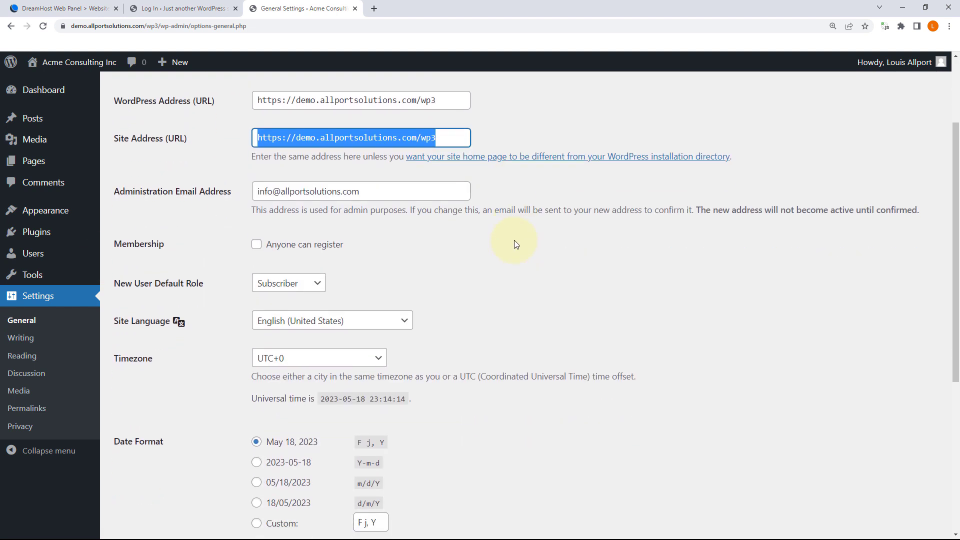
{"action": "scroll", "coordinate": [514, 240], "scroll_direction": "down", "scroll_amount": 3}
{"action": "scroll", "coordinate": [463, 242], "scroll_direction": "up", "scroll_amount": 3}
{"action": "triple_click", "coordinate": [332, 214]}
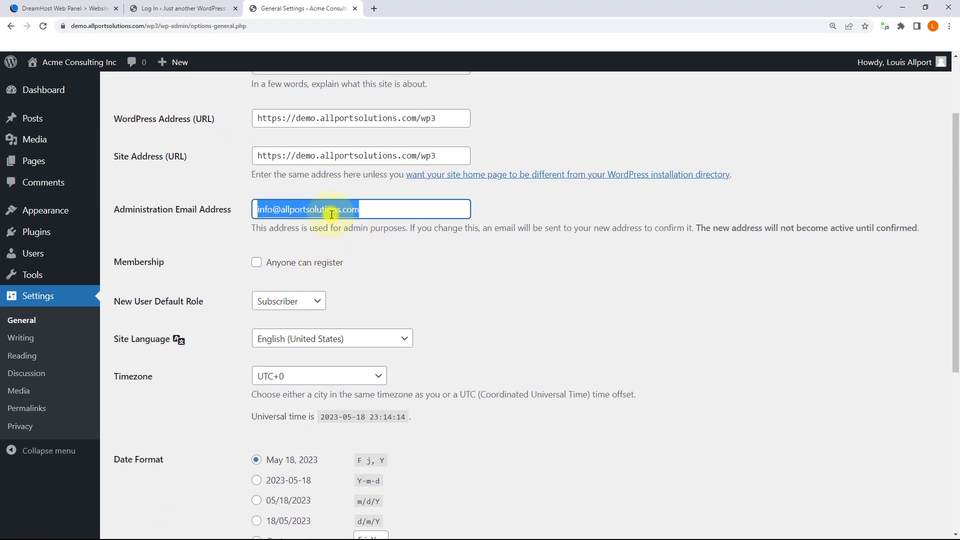
{"action": "left_click", "coordinate": [653, 251]}
{"action": "scroll", "coordinate": [603, 194], "scroll_direction": "up", "scroll_amount": 2}
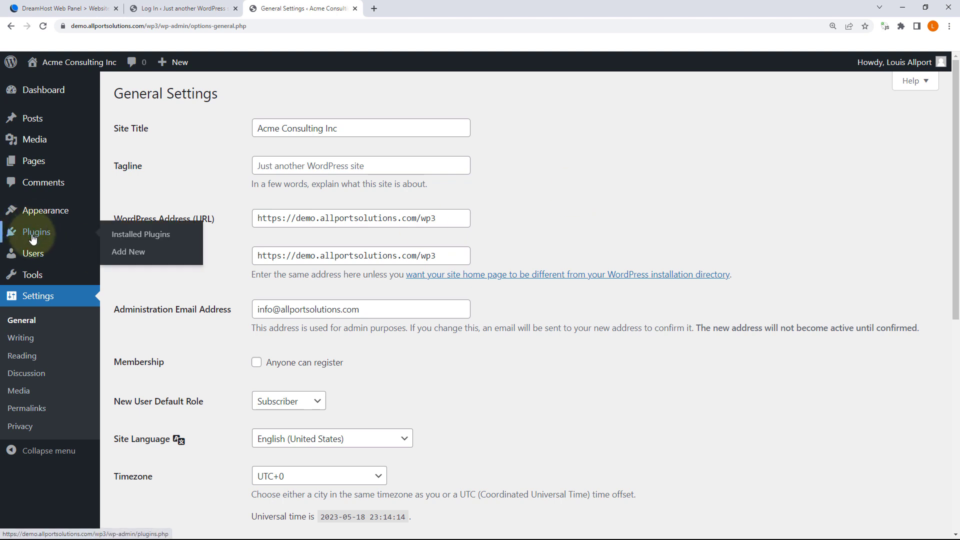
Step: Go to Appearance > Themes, listing active Twenty Twenty-Three and installed Astra
{"action": "mouse_move", "coordinate": [40, 214]}
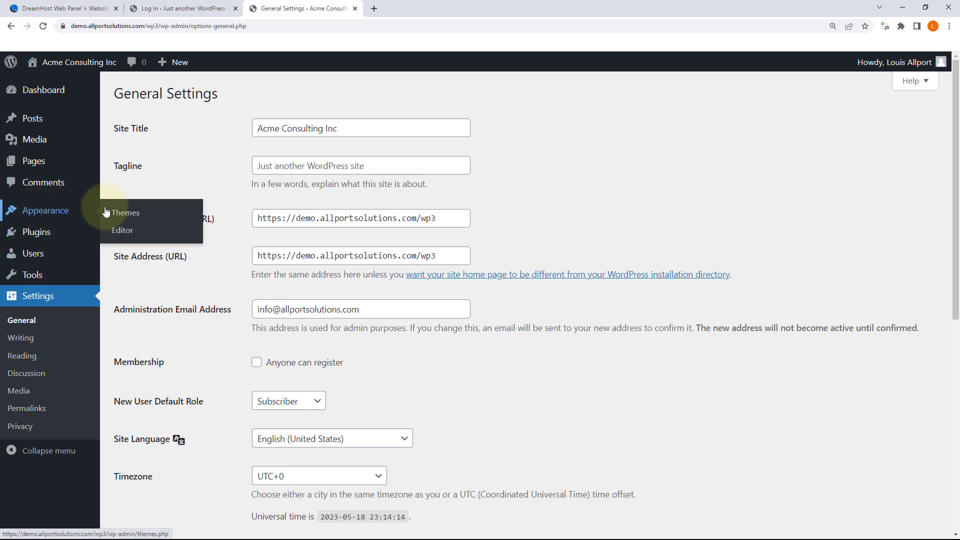
{"action": "left_click", "coordinate": [133, 210]}
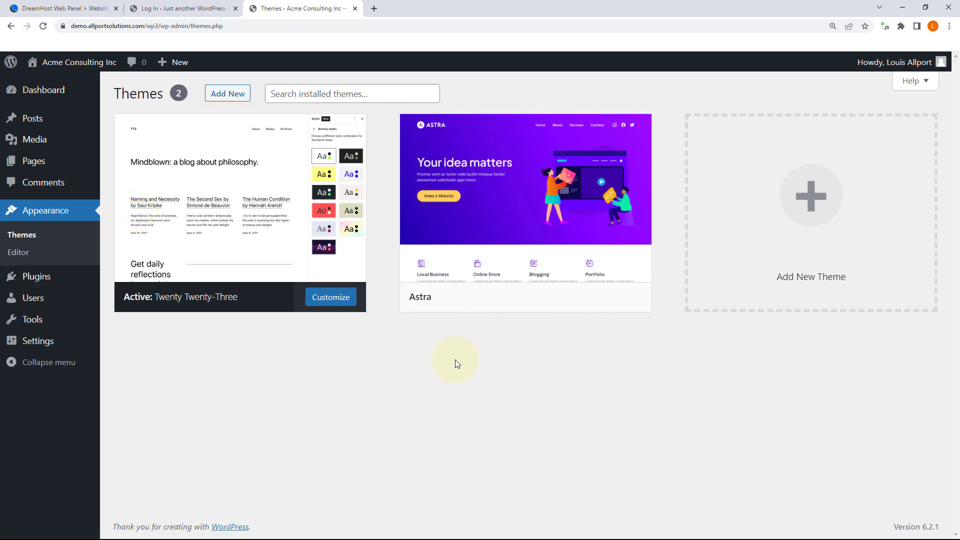
{"action": "mouse_move", "coordinate": [54, 108]}
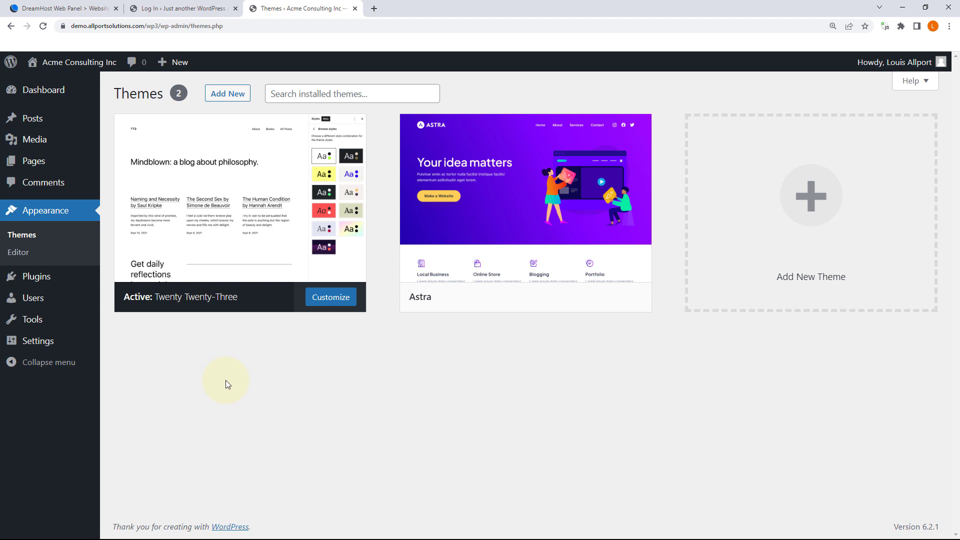
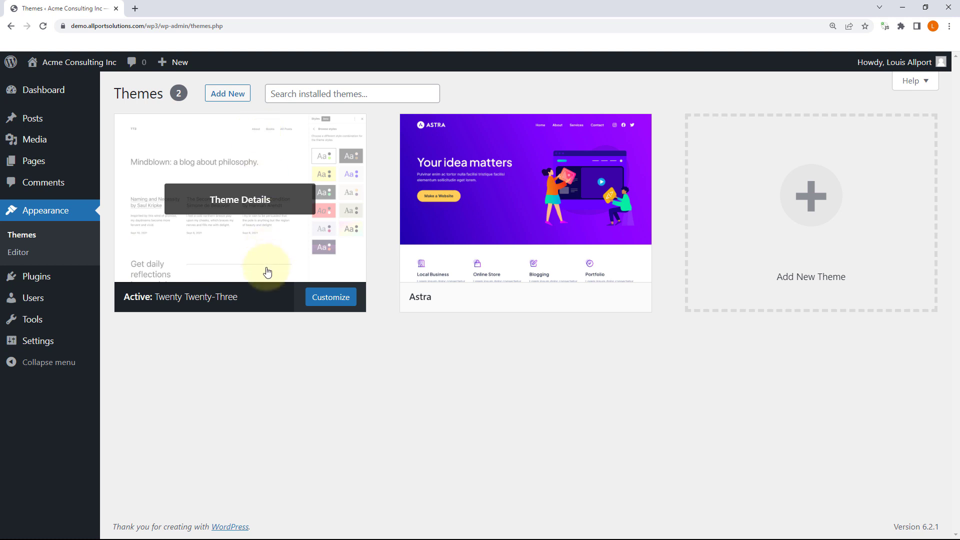
Step: Review the empty All Pages and All Posts lists, then start a new page
{"action": "mouse_move", "coordinate": [39, 171]}
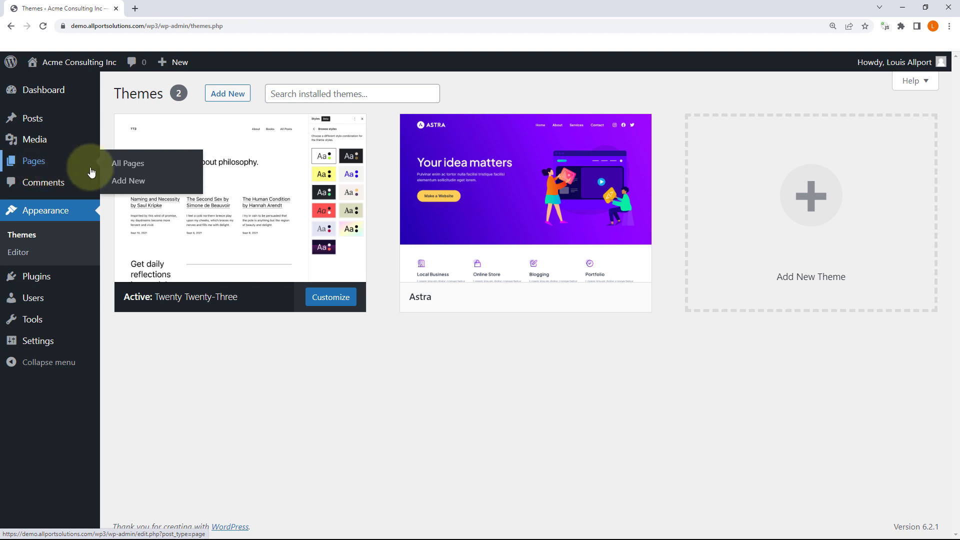
{"action": "left_click", "coordinate": [122, 165]}
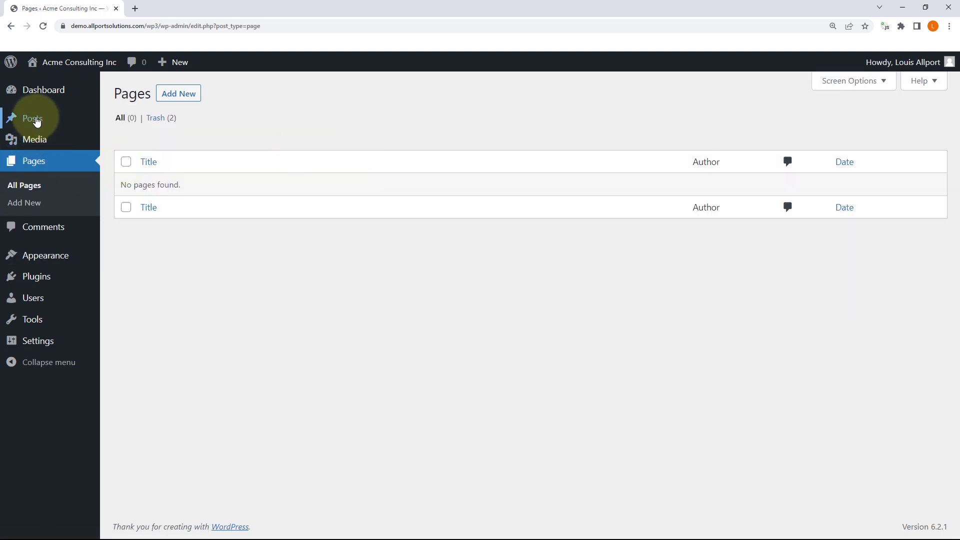
{"action": "mouse_move", "coordinate": [35, 121]}
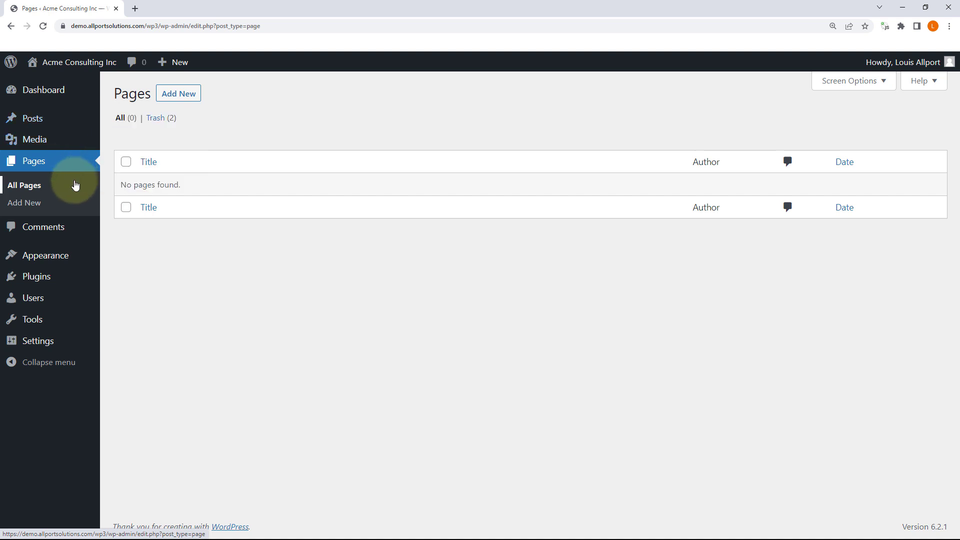
{"action": "left_click", "coordinate": [125, 120]}
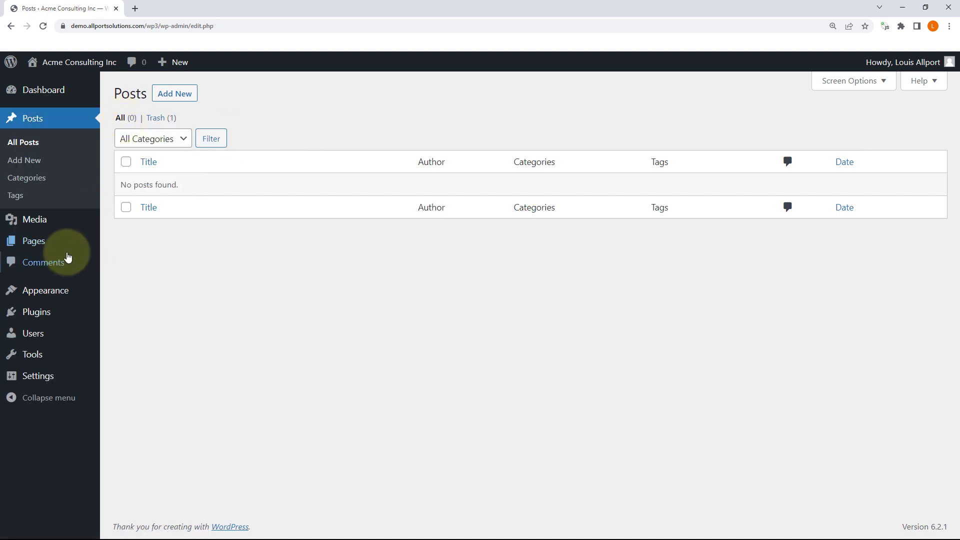
{"action": "mouse_move", "coordinate": [65, 247]}
{"action": "left_click", "coordinate": [116, 244]}
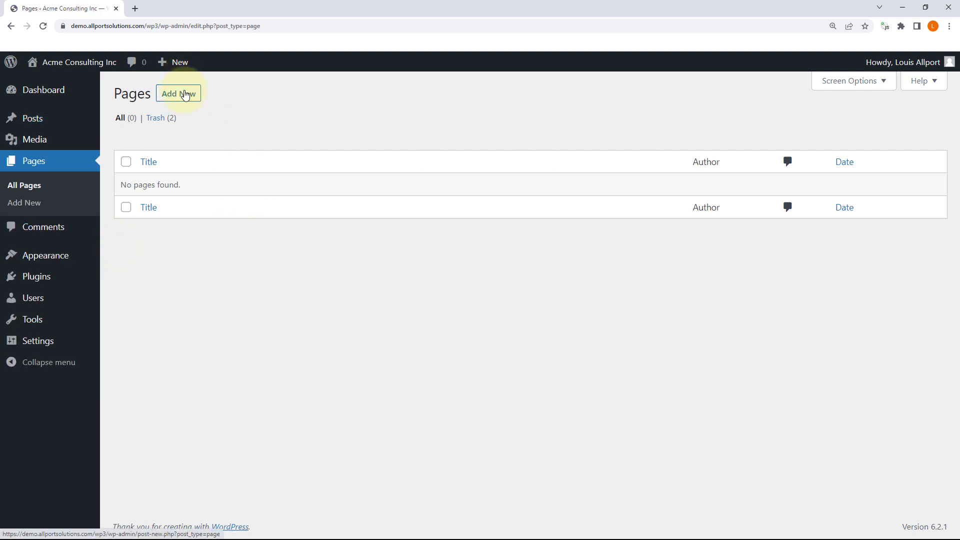
{"action": "left_click", "coordinate": [31, 209]}
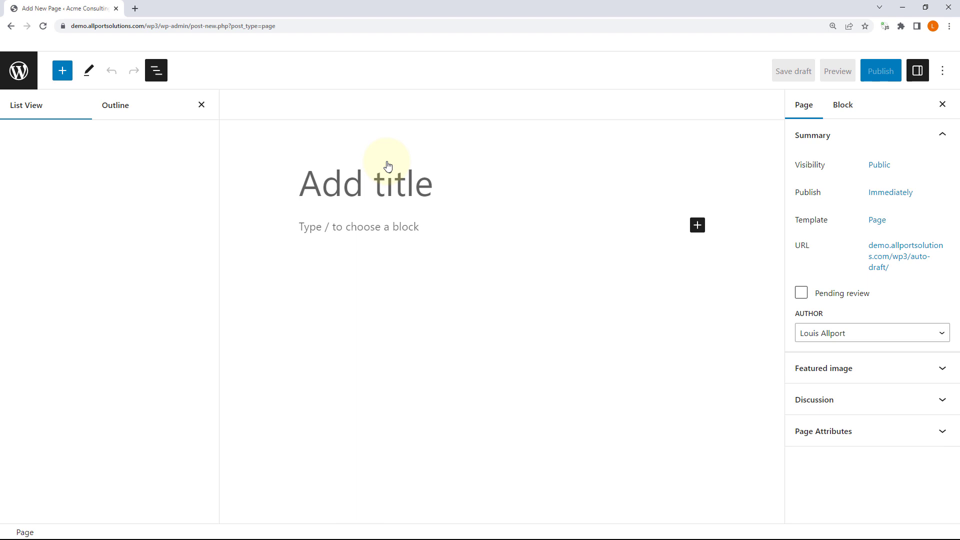
Step: Uncheck Top toolbar in the editor's Options menu and place the caret in the paragraph
{"action": "left_click", "coordinate": [322, 180]}
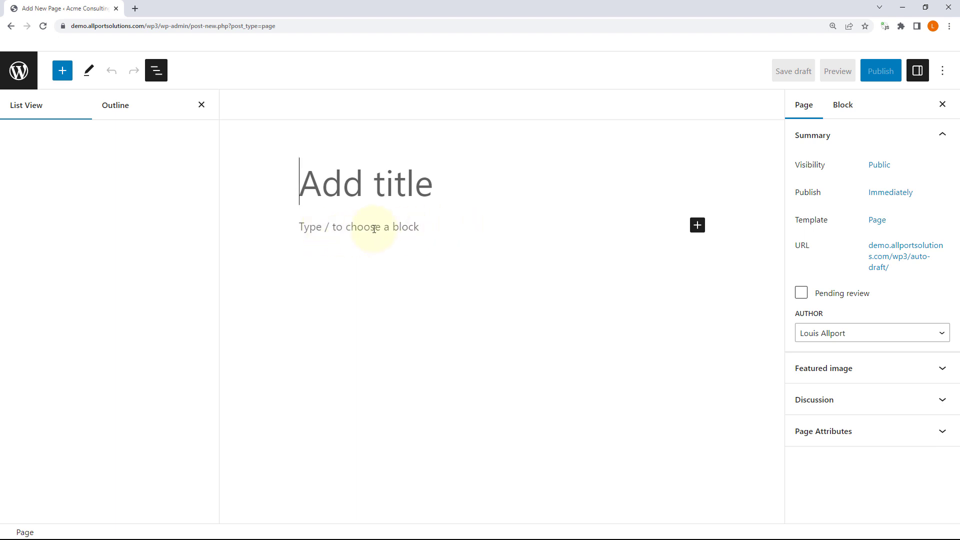
{"action": "left_click", "coordinate": [943, 72]}
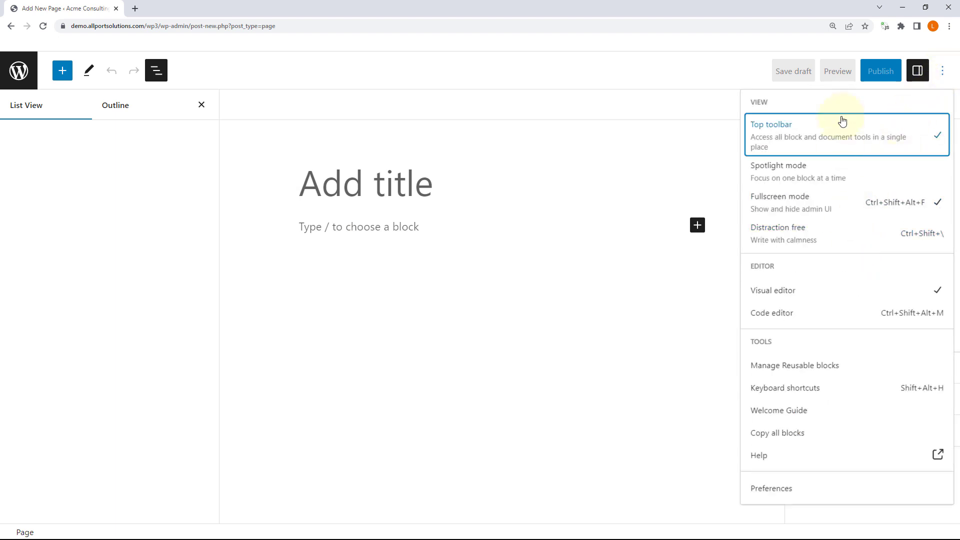
{"action": "left_click", "coordinate": [943, 73]}
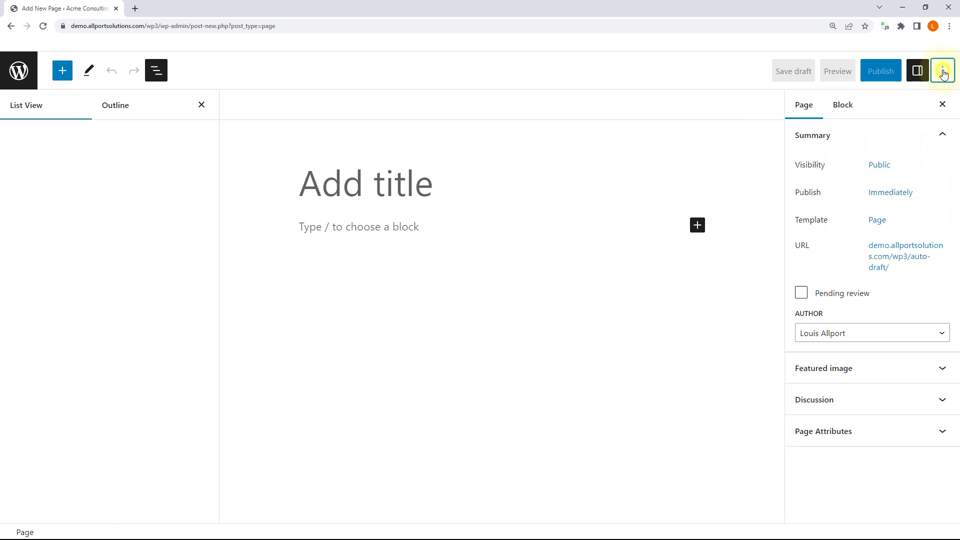
{"action": "left_click", "coordinate": [943, 73]}
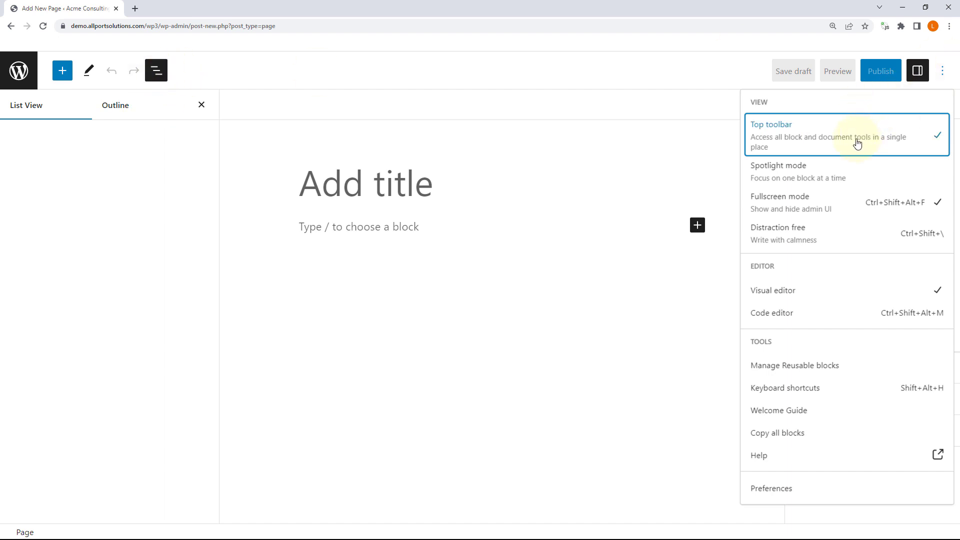
{"action": "left_click", "coordinate": [369, 228]}
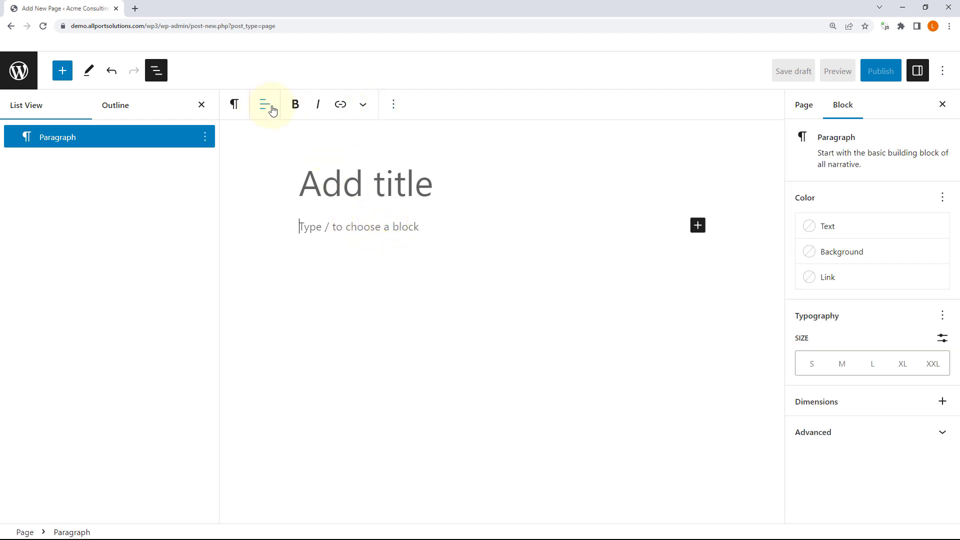
{"action": "left_click", "coordinate": [944, 73]}
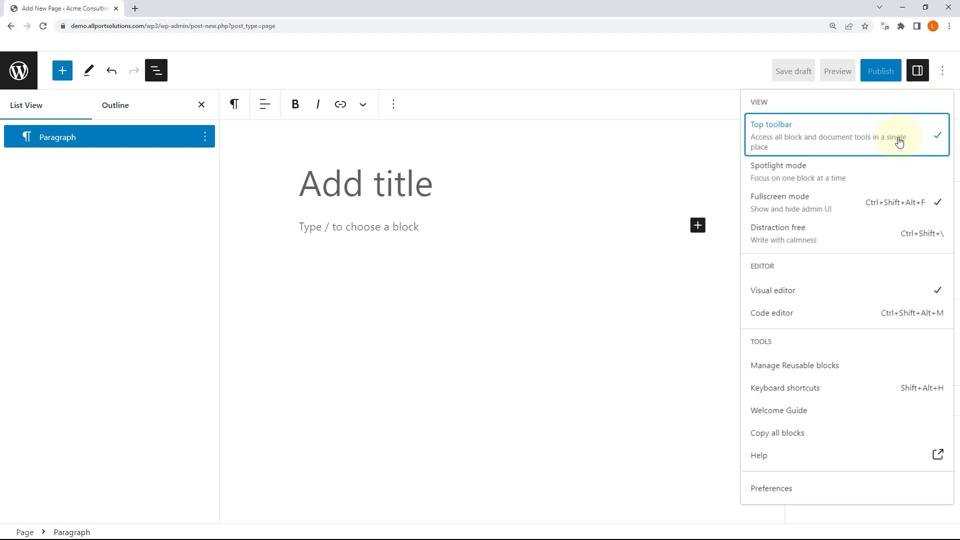
{"action": "left_click", "coordinate": [904, 142]}
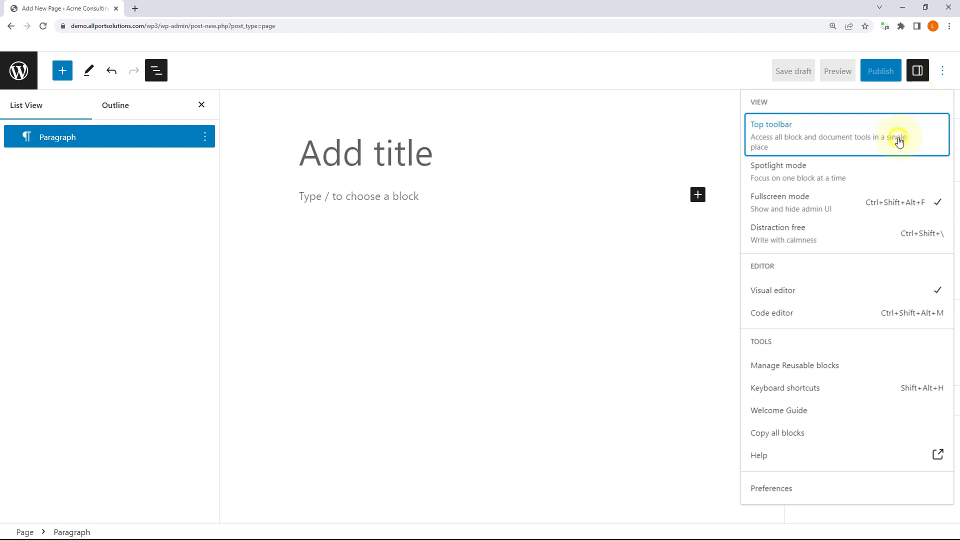
{"action": "left_click", "coordinate": [372, 197]}
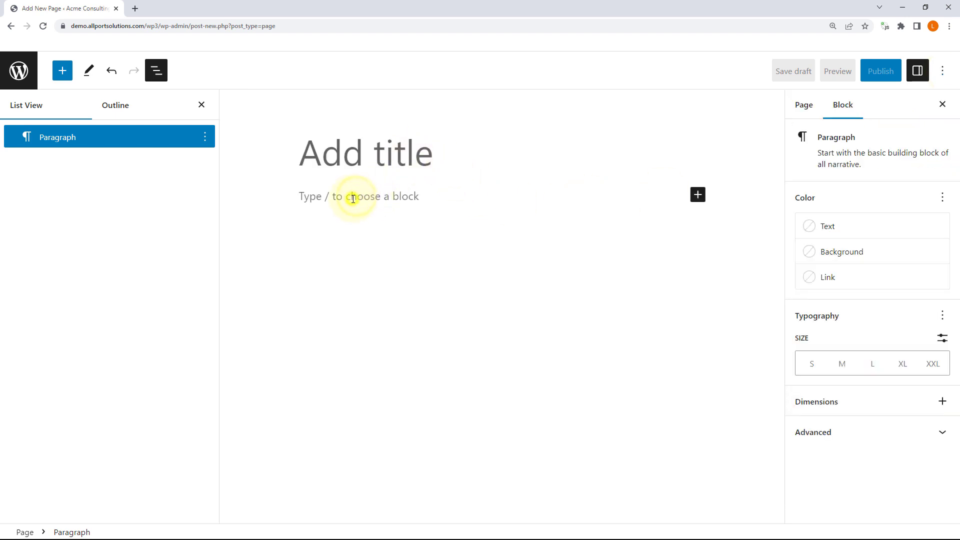
{"action": "left_click", "coordinate": [389, 198]}
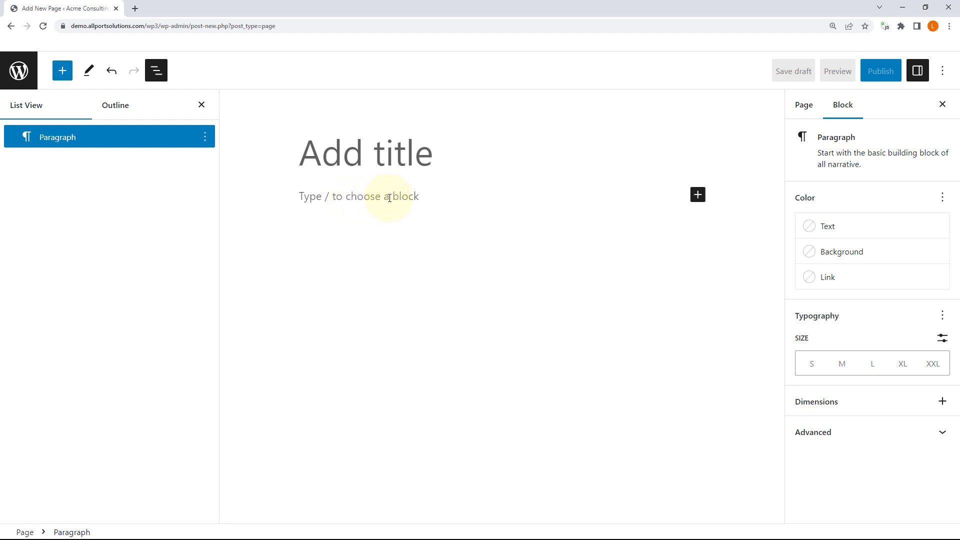
Step: Type 'dfljsdflsjdf' in the first paragraph and turn the Top toolbar back on
{"action": "type", "text": "dfljsdflsjdf"}
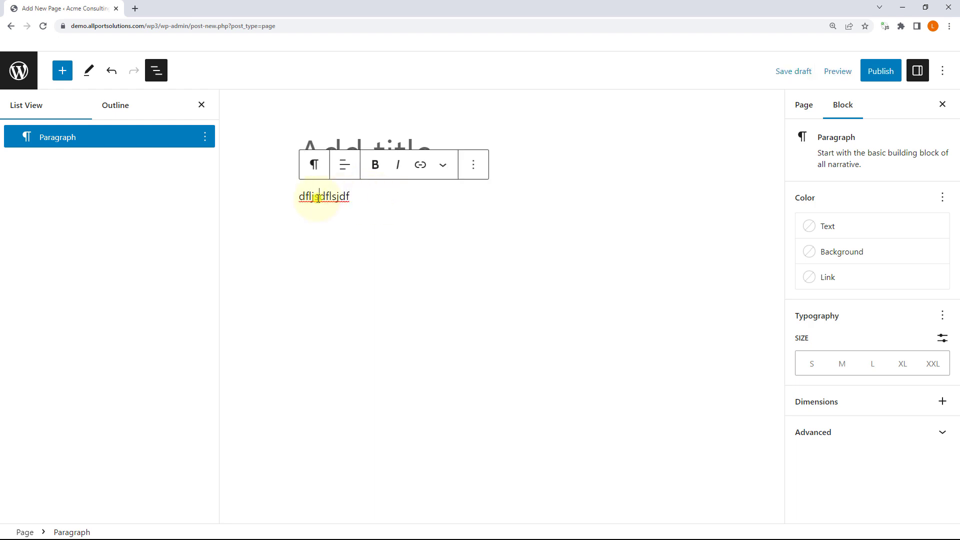
{"action": "double_click", "coordinate": [319, 198]}
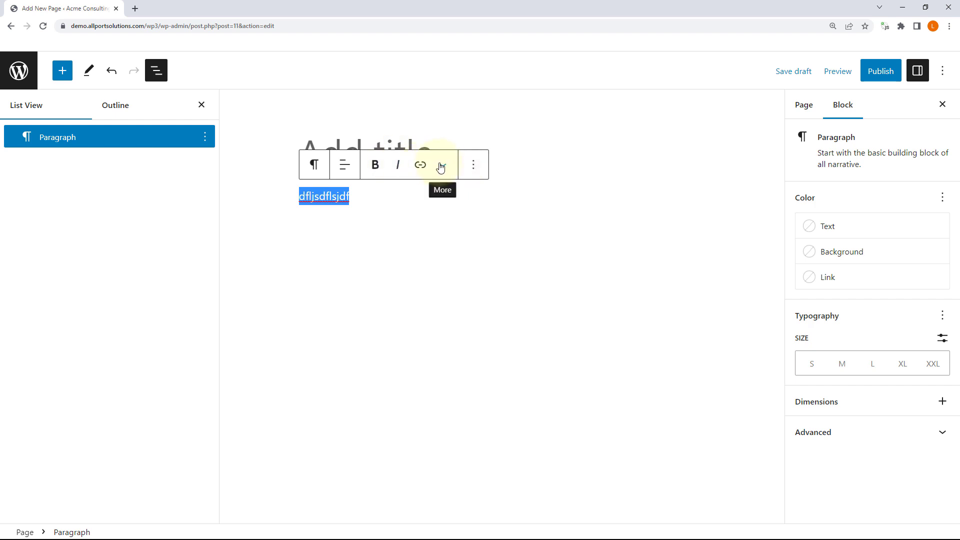
{"action": "left_click", "coordinate": [944, 72]}
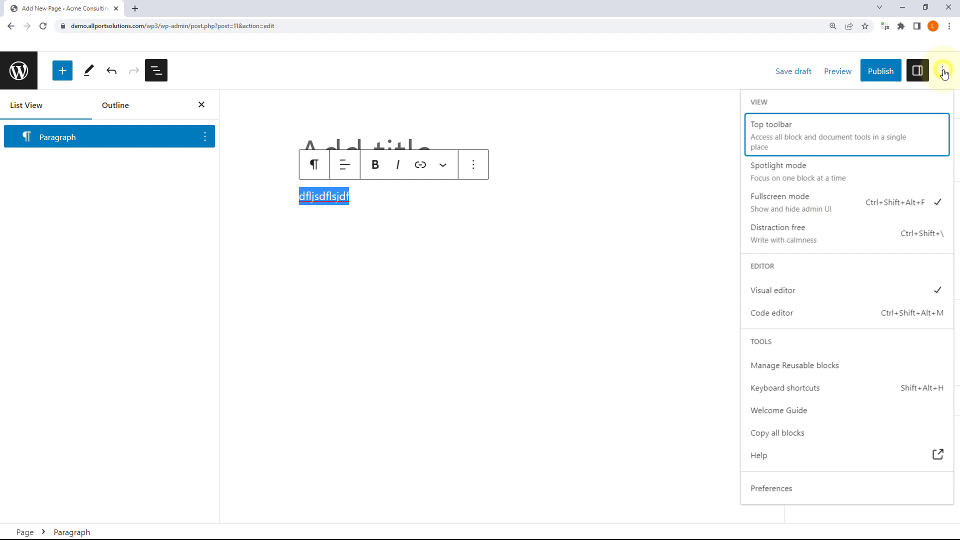
{"action": "left_click", "coordinate": [831, 142]}
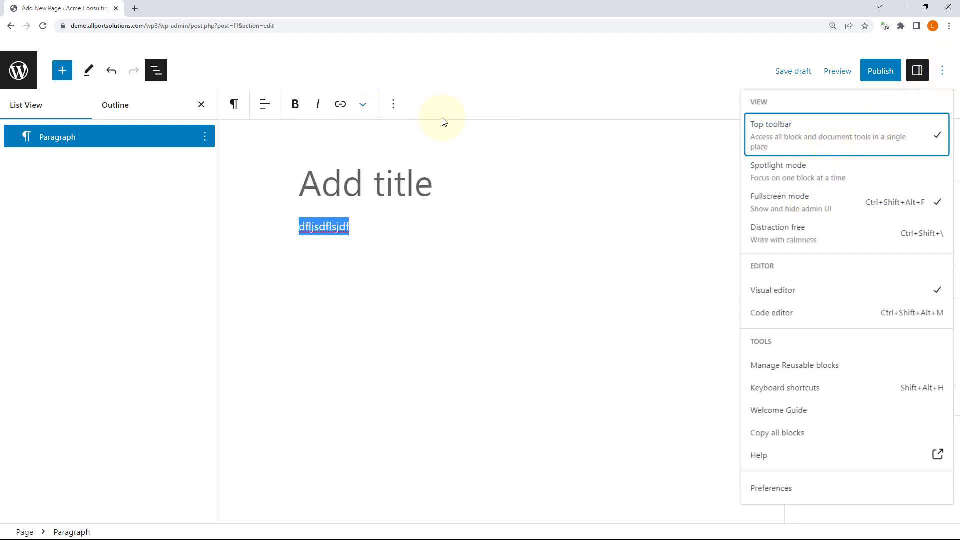
{"action": "left_click", "coordinate": [943, 71]}
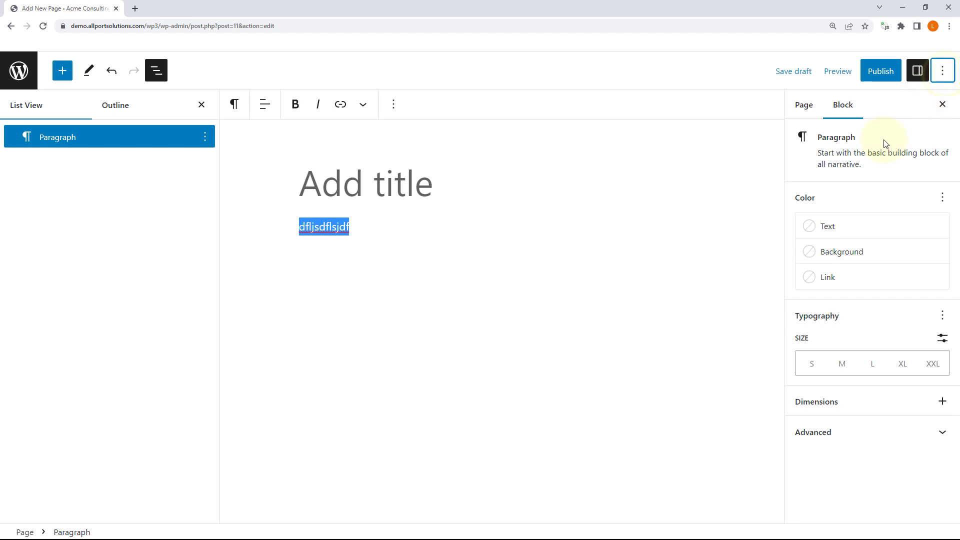
Step: Switch on Spotlight mode so other blocks are dimmed
{"action": "left_click", "coordinate": [758, 150]}
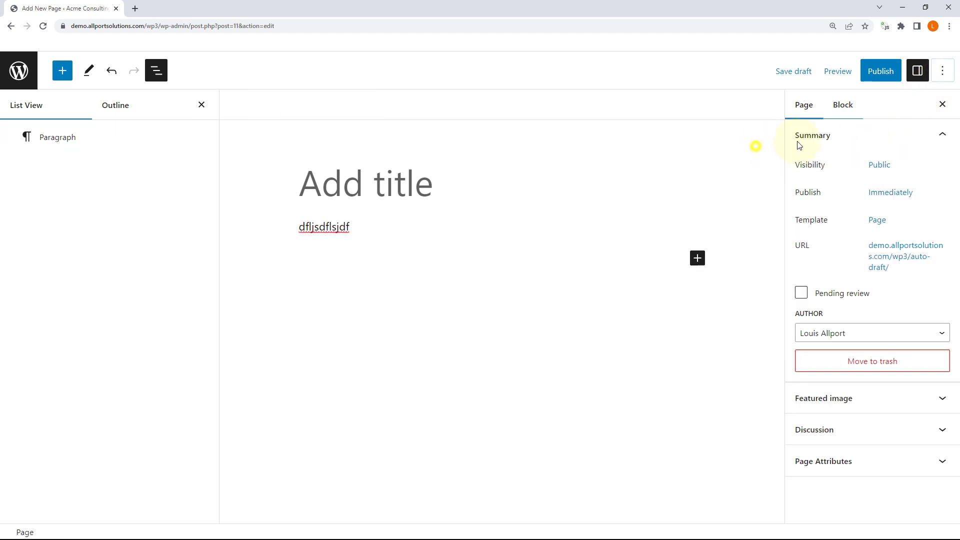
{"action": "left_click", "coordinate": [943, 70]}
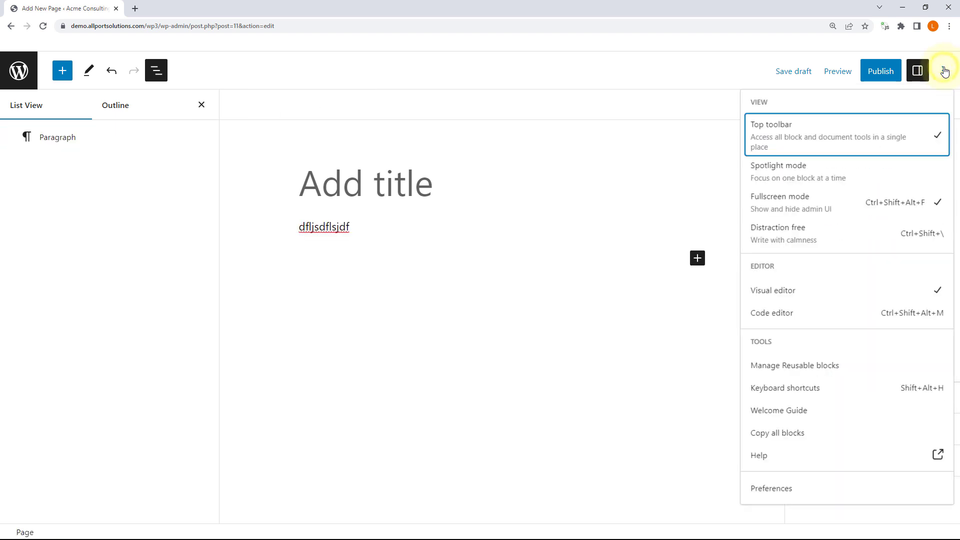
{"action": "left_click", "coordinate": [795, 176]}
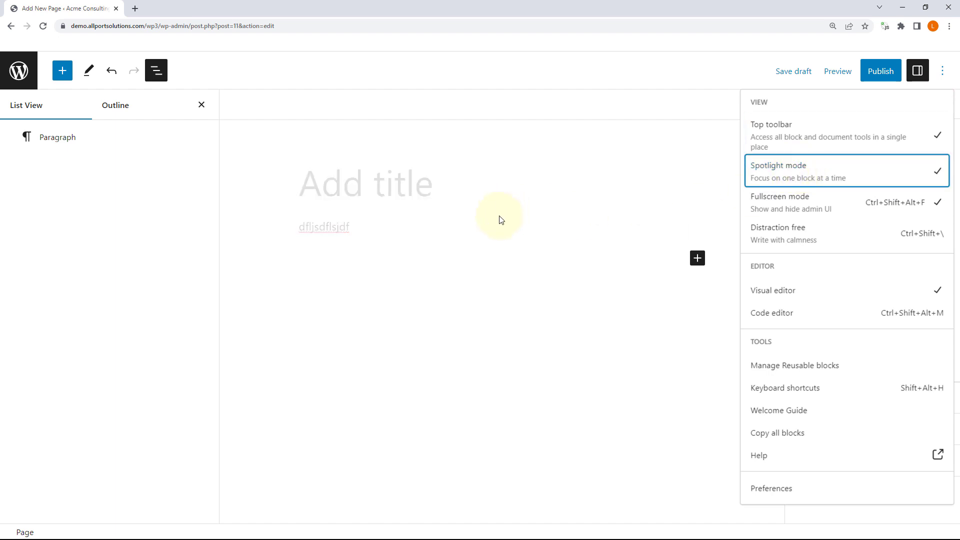
{"action": "left_click", "coordinate": [393, 230]}
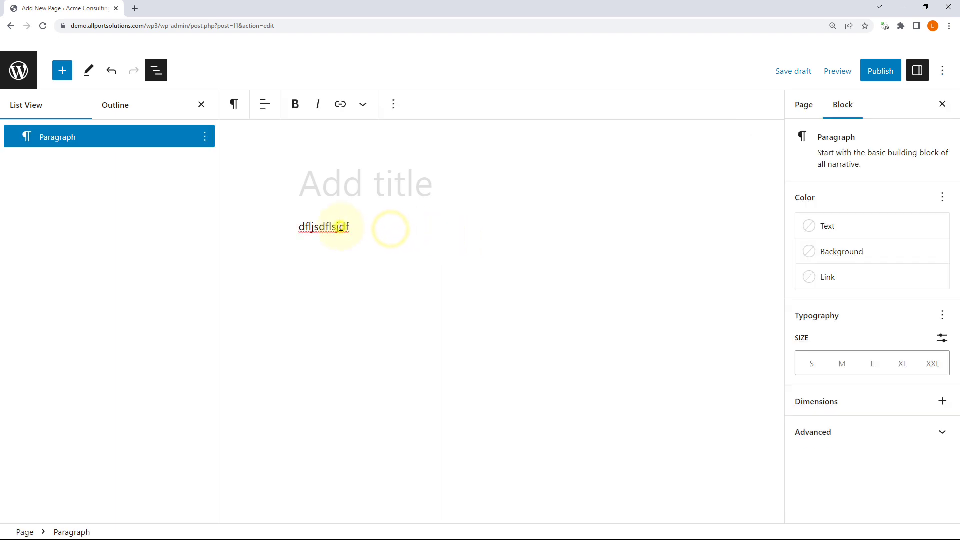
Step: Add paragraphs 'sfdsljsdflkjsdfljsdf' and 'ljsdfljsdfljsdflsdjf' below the first, then turn Spotlight mode off
{"action": "left_click", "coordinate": [339, 227]}
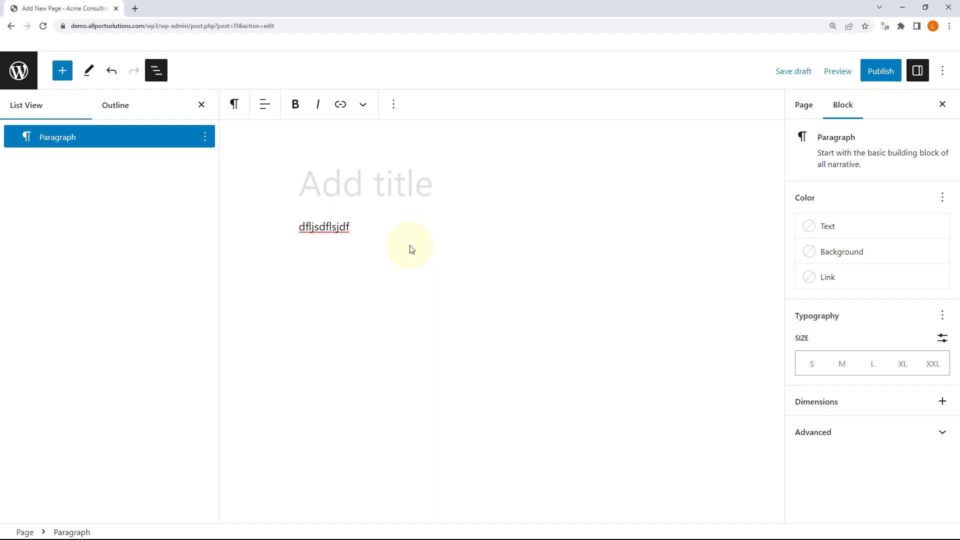
{"action": "key", "text": "Return"}
{"action": "type", "text": "sfdsljsdflkjsdfljsdf"}
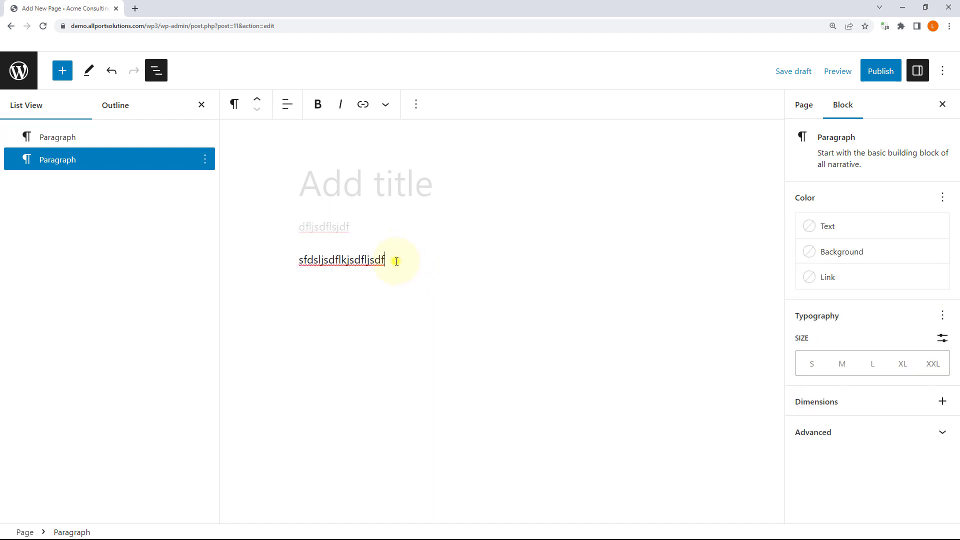
{"action": "key", "text": "Return"}
{"action": "type", "text": "ljsdfljsdfljsdflsdjf"}
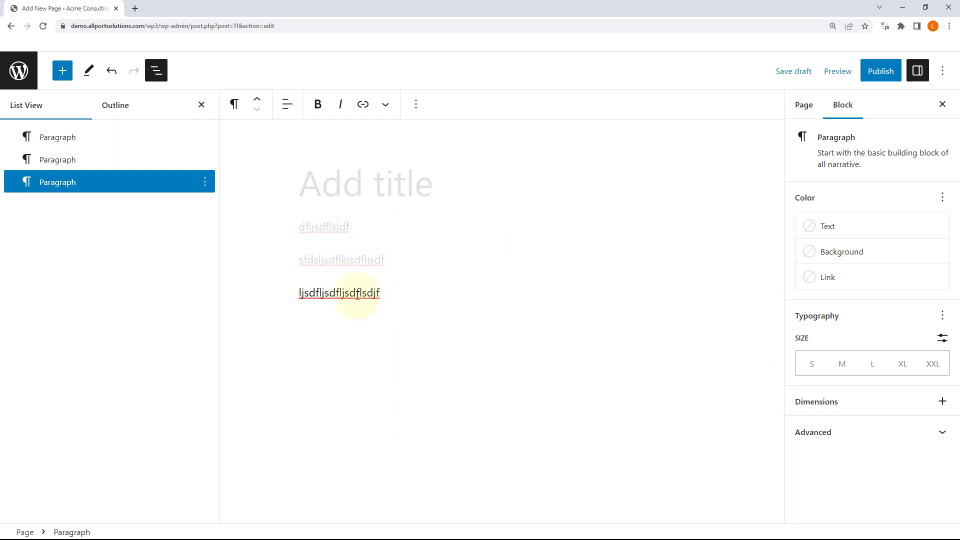
{"action": "left_click", "coordinate": [943, 71]}
{"action": "left_click", "coordinate": [805, 170]}
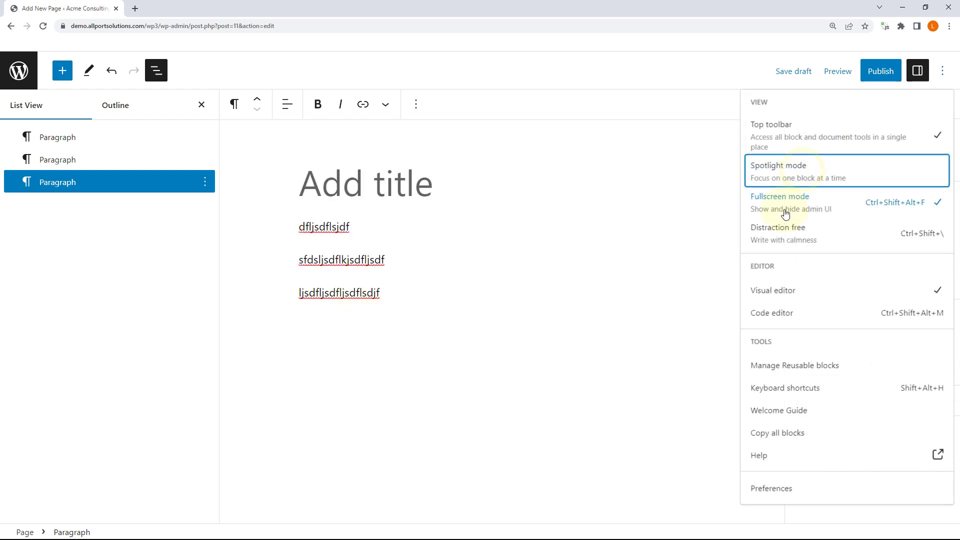
Step: Exit fullscreen mode to show the admin menus, then return the editor to fullscreen
{"action": "left_click", "coordinate": [811, 204]}
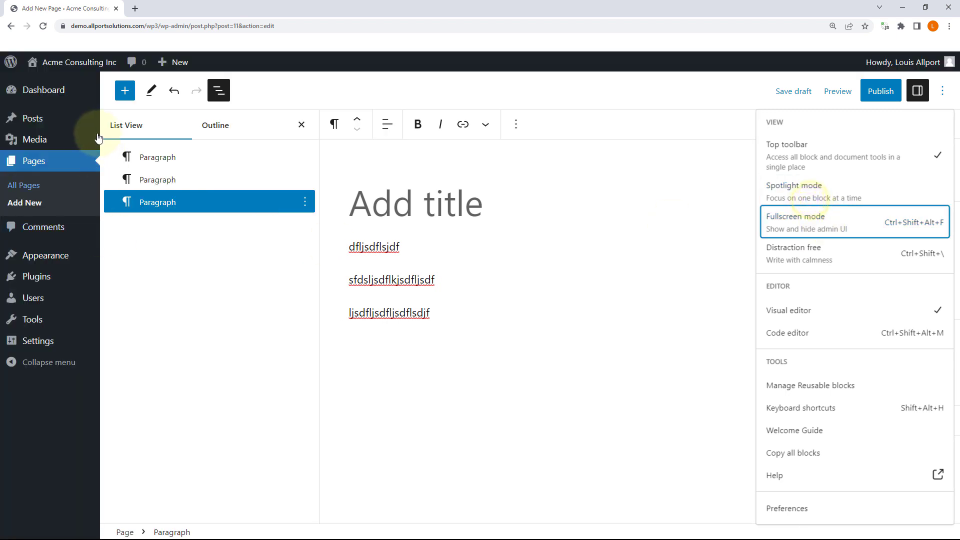
{"action": "mouse_move", "coordinate": [12, 96]}
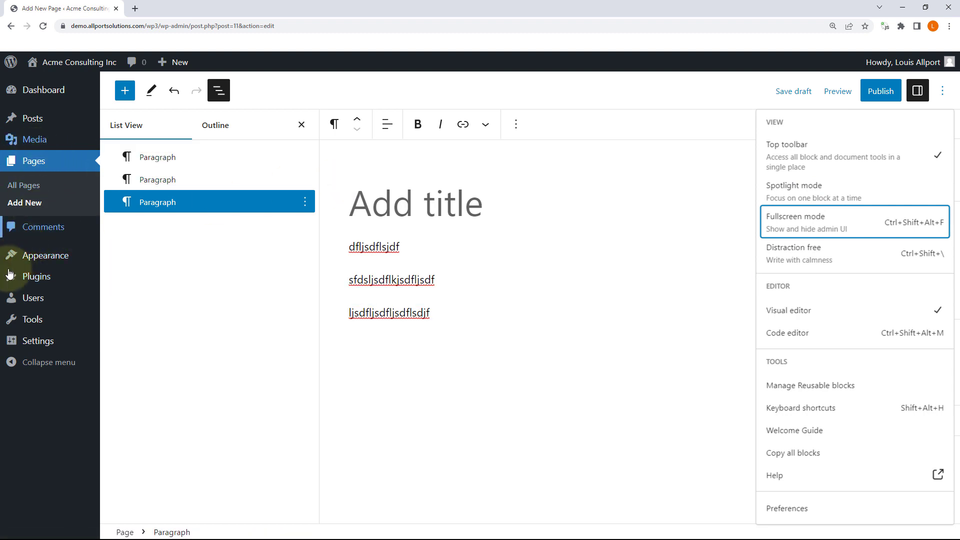
{"action": "left_click", "coordinate": [943, 95]}
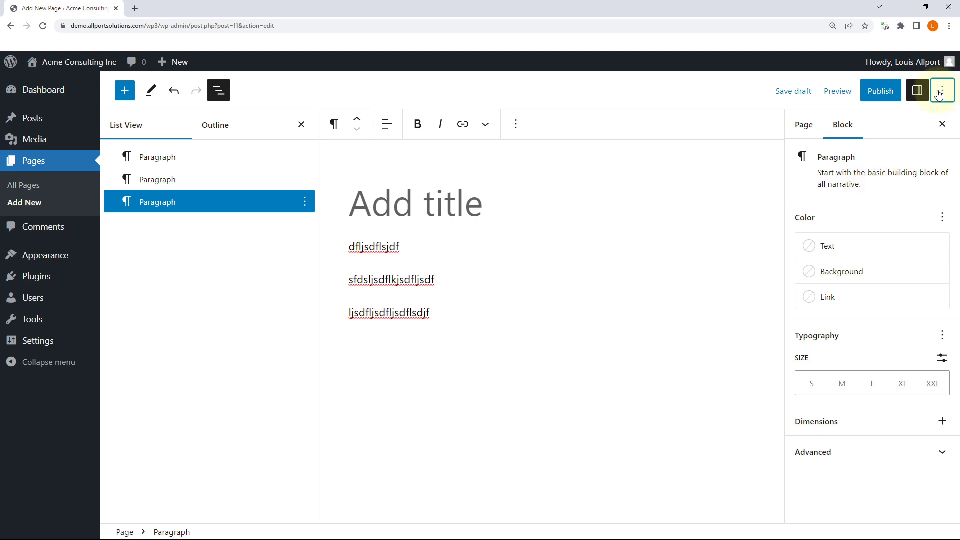
{"action": "left_click", "coordinate": [942, 94]}
{"action": "left_click", "coordinate": [942, 94]}
{"action": "left_click", "coordinate": [942, 94]}
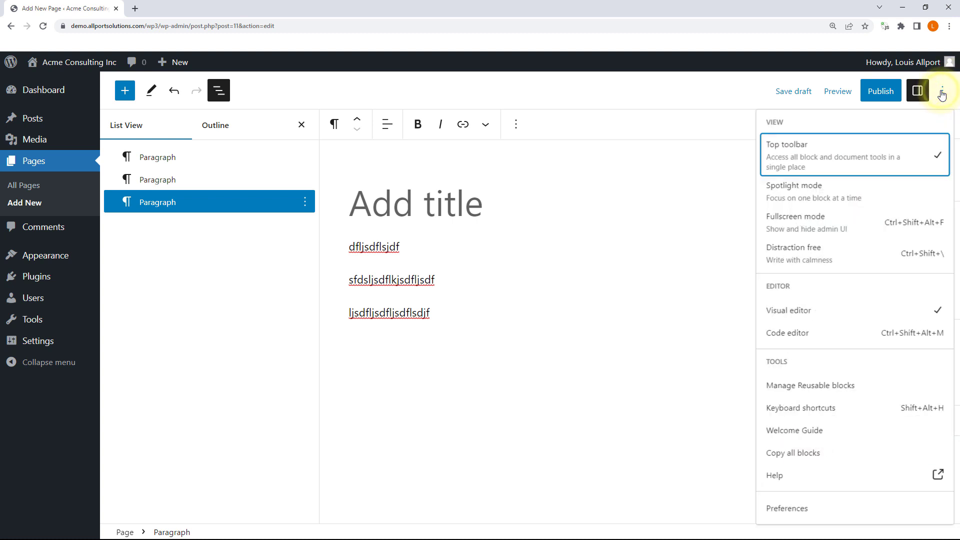
{"action": "left_click", "coordinate": [821, 221]}
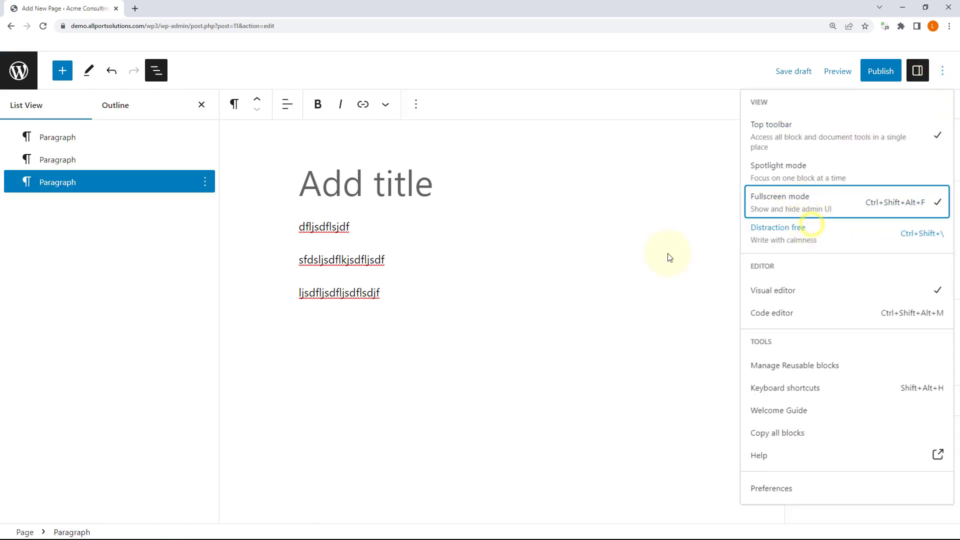
Step: Cancel leaving the unsaved page via the WordPress logo and stay in the editor
{"action": "left_click", "coordinate": [15, 79]}
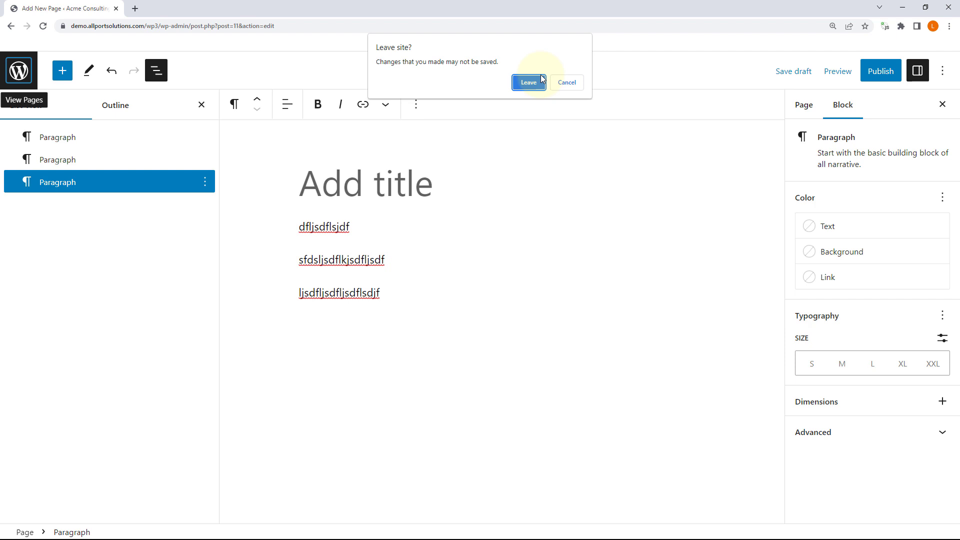
{"action": "left_click", "coordinate": [567, 83]}
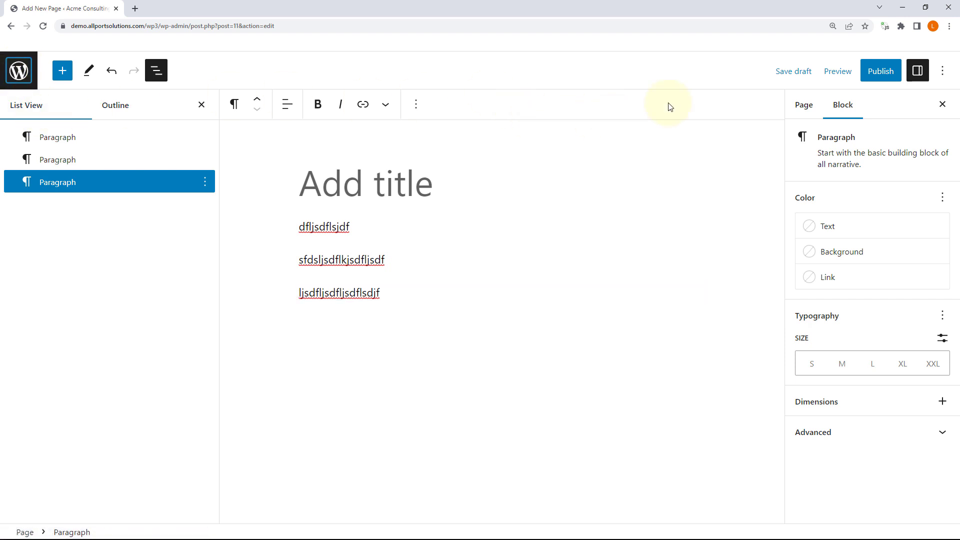
{"action": "left_click", "coordinate": [943, 71]}
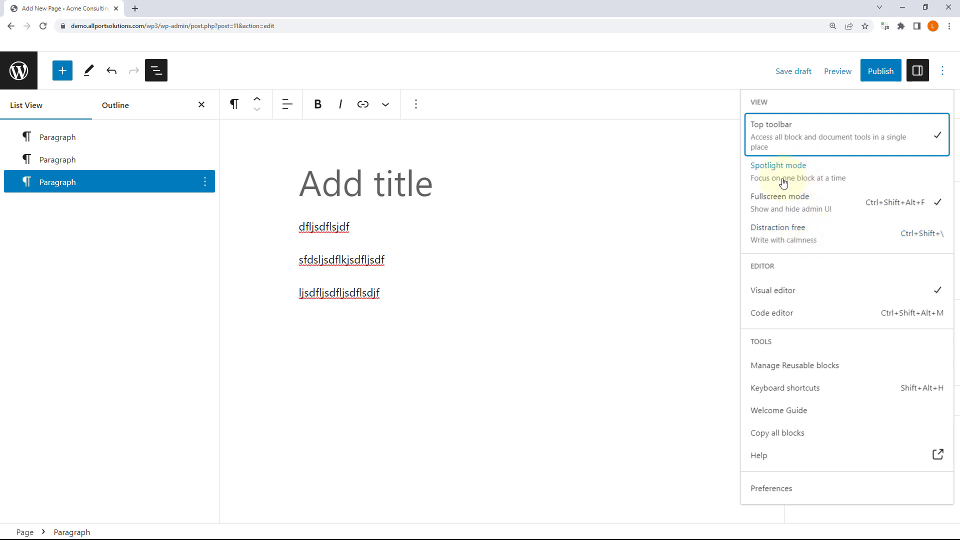
Step: In Distraction free mode, add paragraphs 'lsjdflsdj flsdkfj l' and 'ljsd fldsjf lsdkjf', then toggle the mode off
{"action": "left_click", "coordinate": [794, 235]}
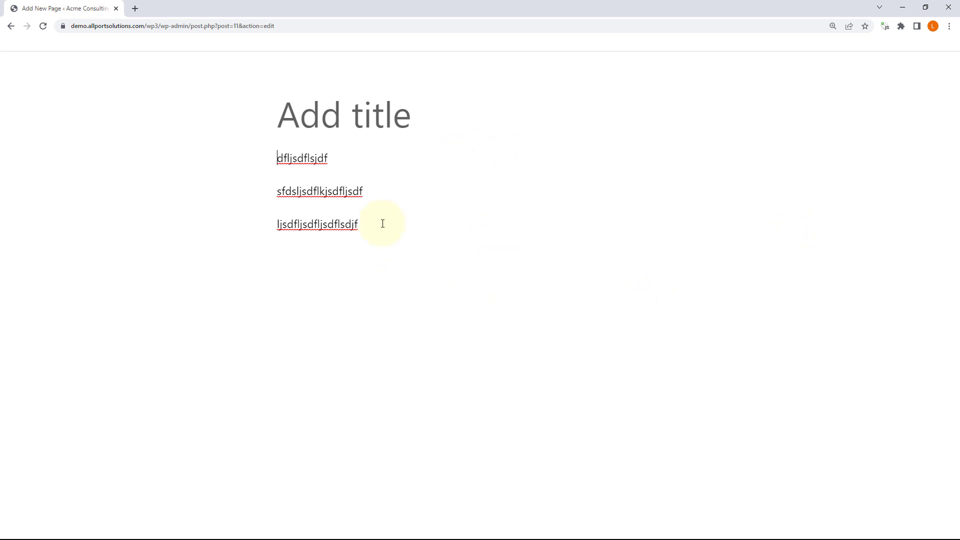
{"action": "left_click", "coordinate": [331, 254]}
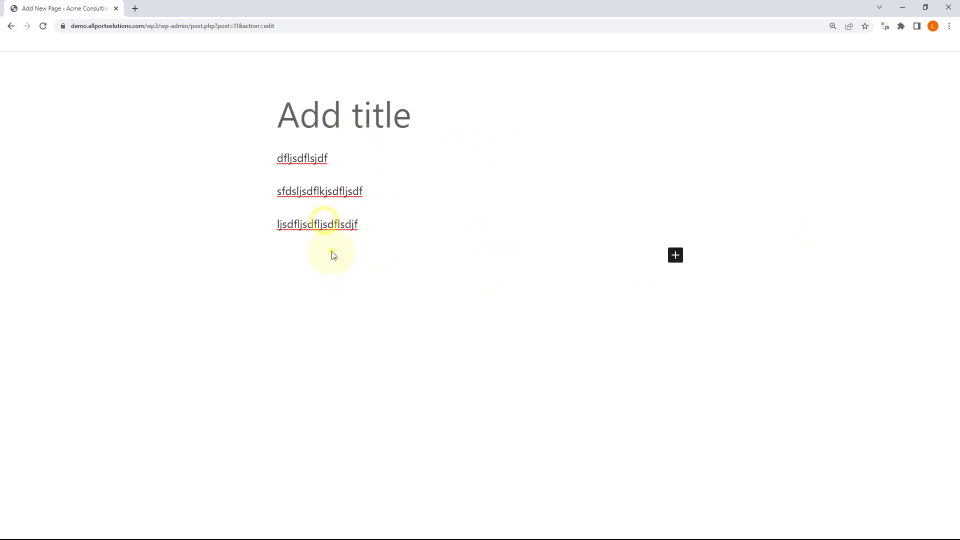
{"action": "left_click", "coordinate": [339, 227]}
{"action": "left_click", "coordinate": [328, 254]}
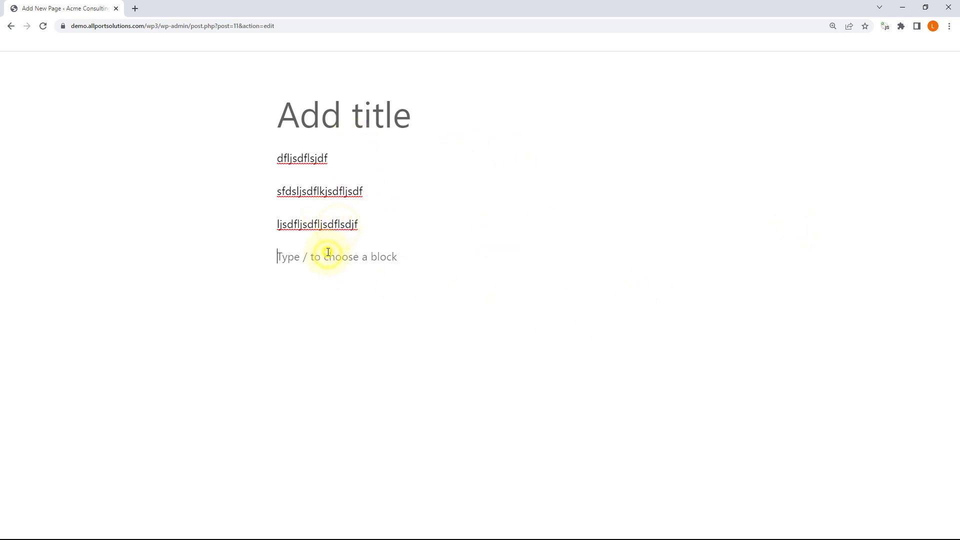
{"action": "type", "text": "lsjdflsdj flsdkfj l"}
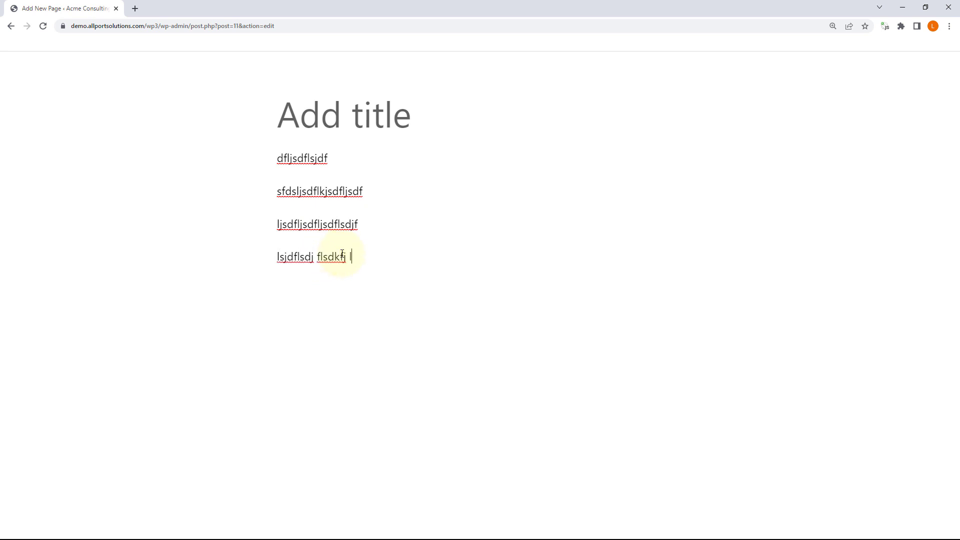
{"action": "key", "text": "Return"}
{"action": "type", "text": "ljsd fldsjf lsdkjf"}
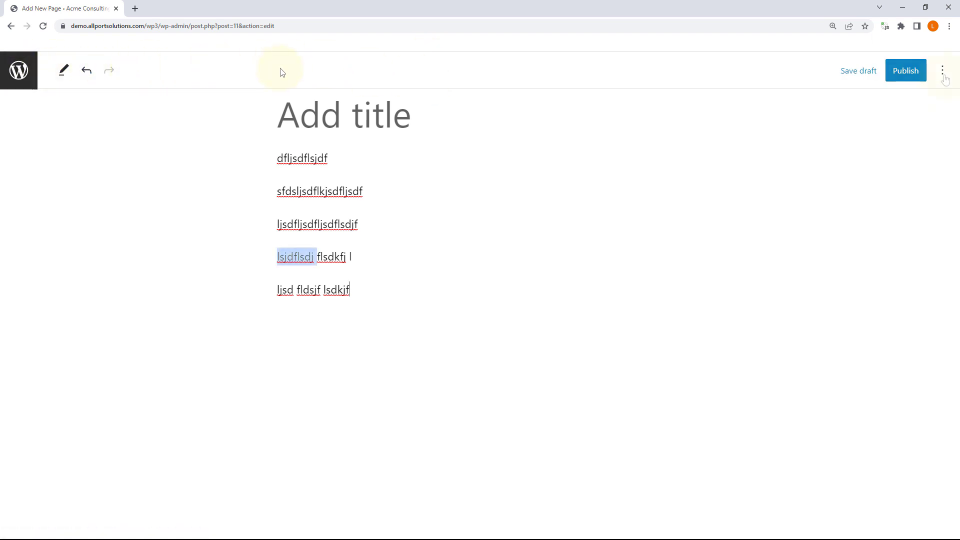
{"action": "left_click", "coordinate": [942, 71]}
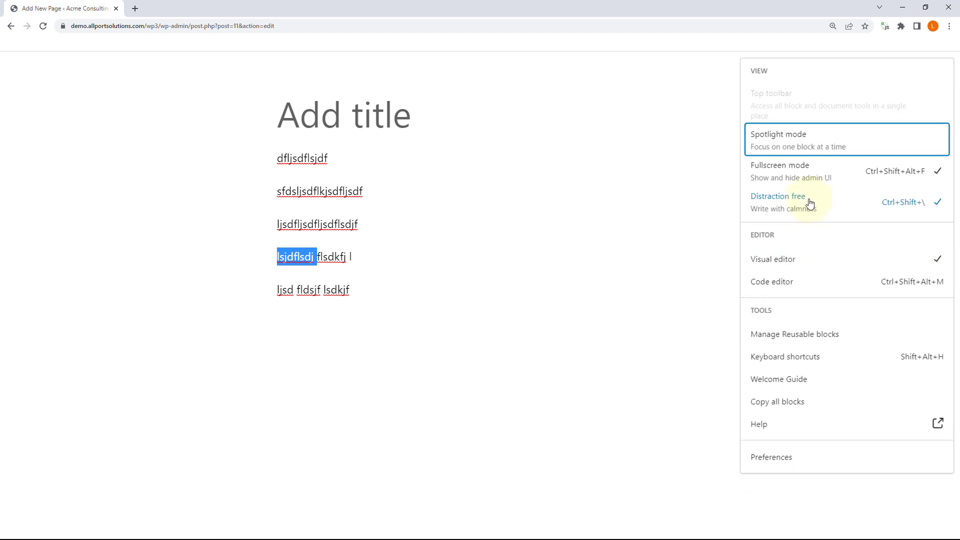
{"action": "left_click", "coordinate": [810, 203]}
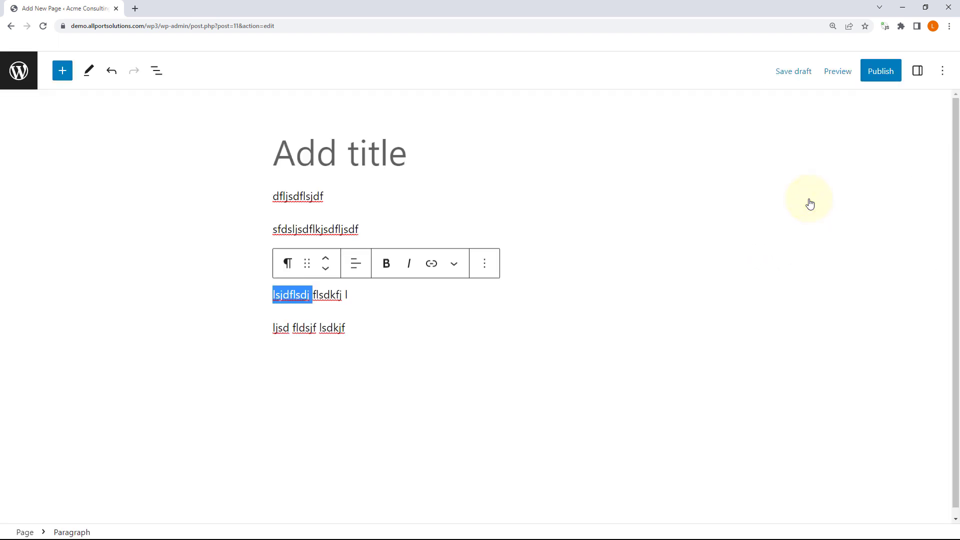
Step: Enable the Top toolbar and inspect the page's block markup in the Code editor
{"action": "left_click", "coordinate": [943, 72]}
{"action": "left_click", "coordinate": [803, 140]}
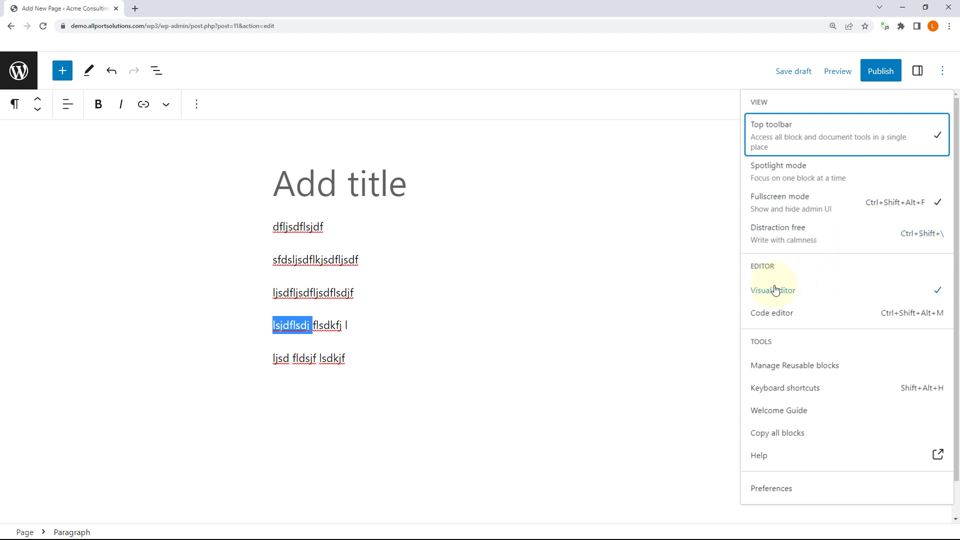
{"action": "left_click", "coordinate": [773, 312]}
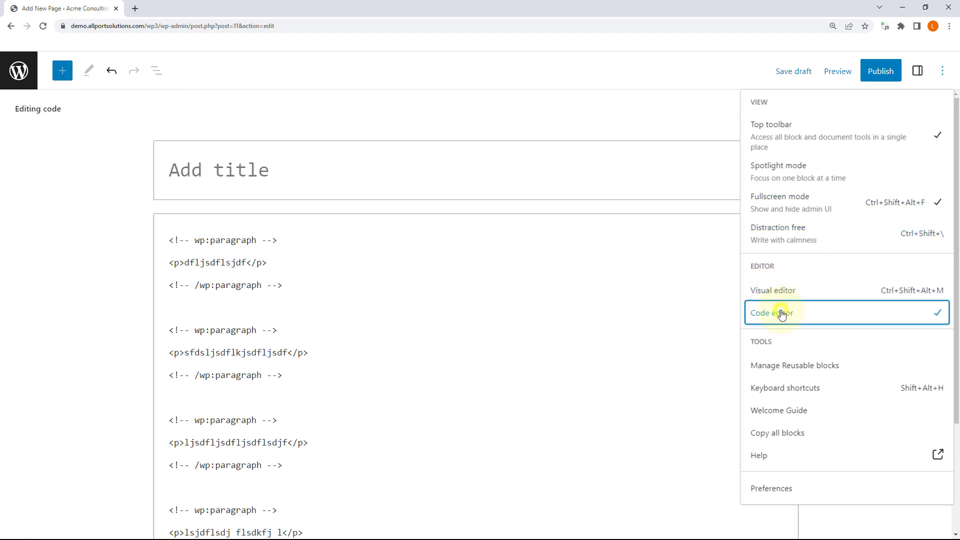
{"action": "left_click", "coordinate": [351, 305]}
{"action": "scroll", "coordinate": [373, 293], "scroll_direction": "down", "scroll_amount": 3}
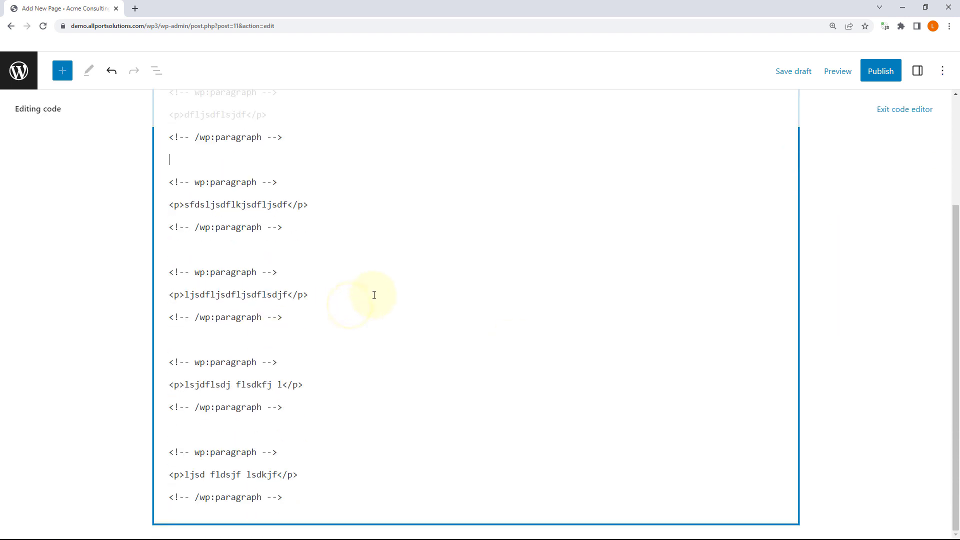
{"action": "scroll", "coordinate": [375, 294], "scroll_direction": "up", "scroll_amount": 3}
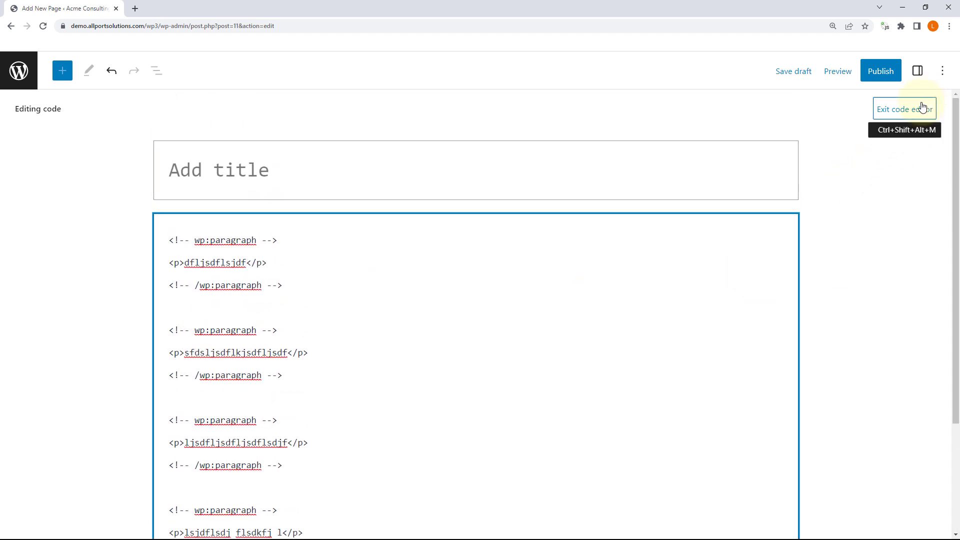
Step: Switch from the Code editor back to the Visual editor
{"action": "left_click", "coordinate": [941, 71]}
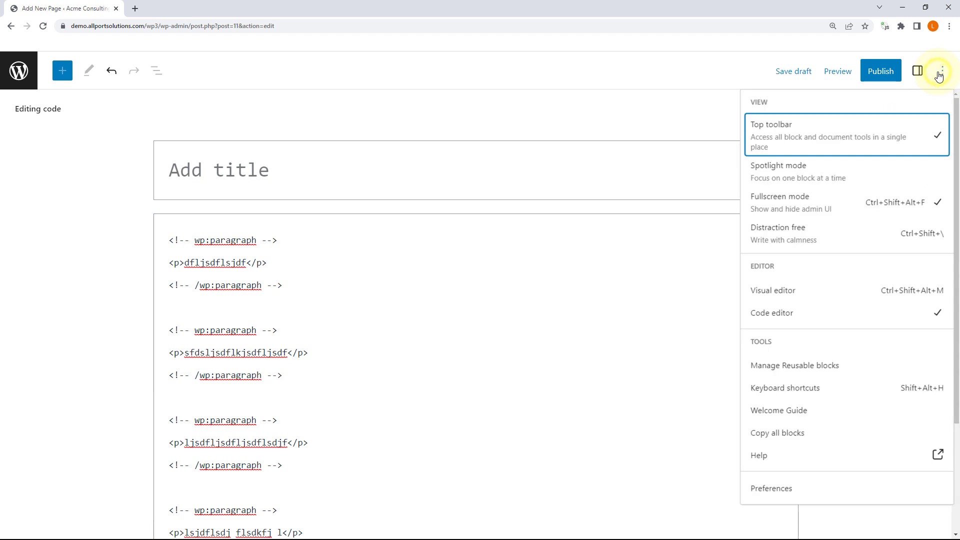
{"action": "left_click", "coordinate": [783, 291]}
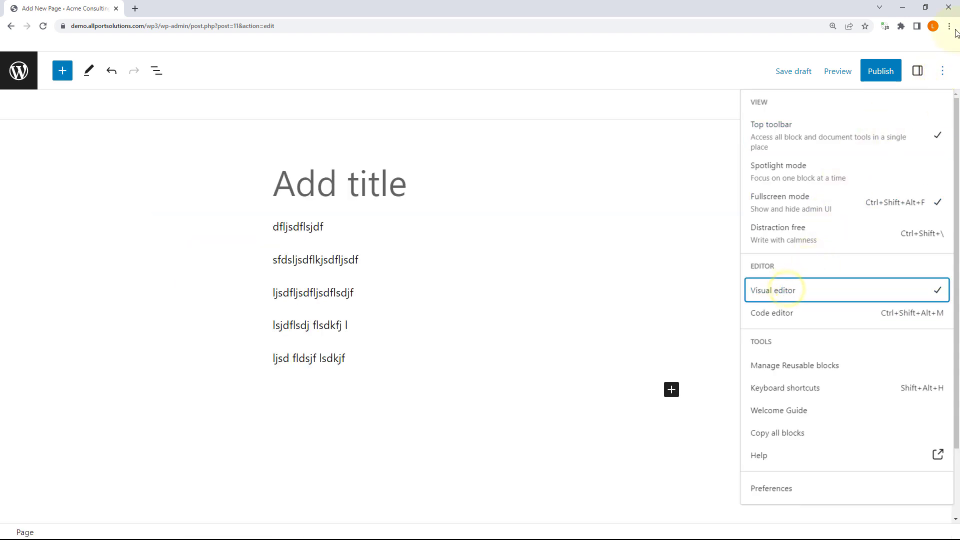
{"action": "left_click", "coordinate": [939, 73]}
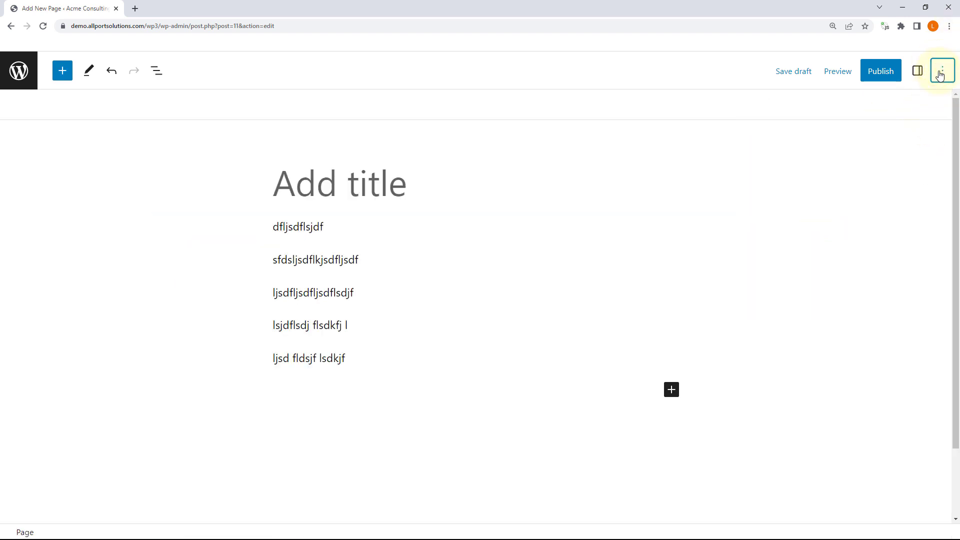
{"action": "left_click", "coordinate": [942, 73]}
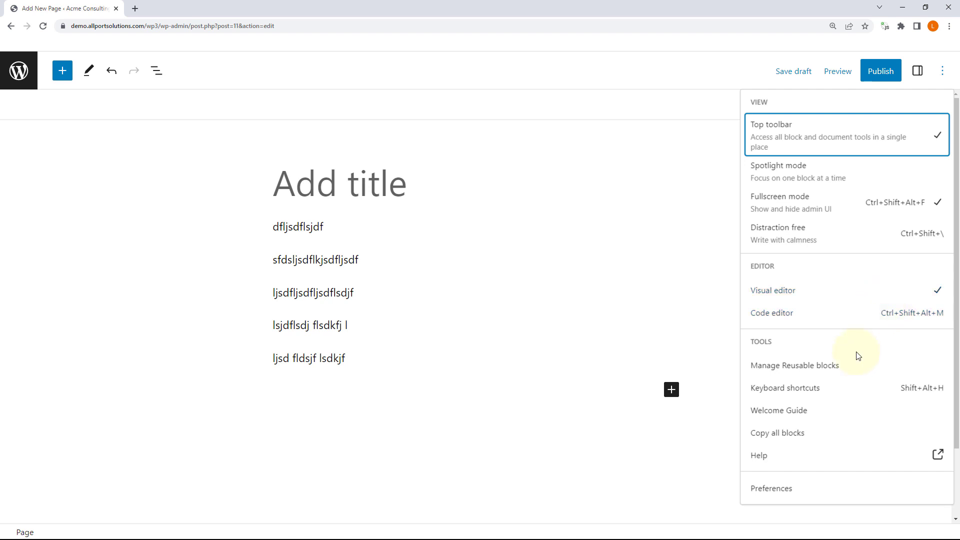
{"action": "left_click", "coordinate": [805, 393]}
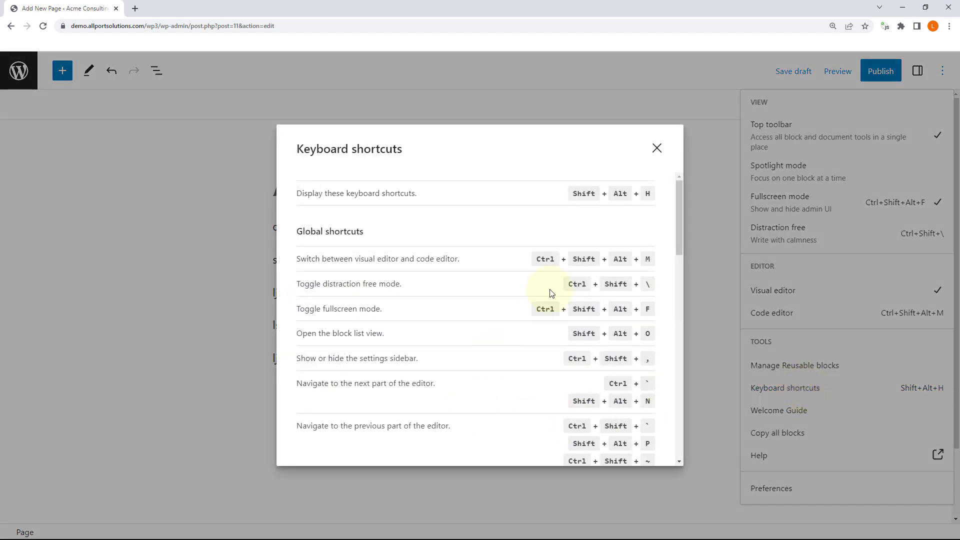
{"action": "scroll", "coordinate": [497, 255], "scroll_direction": "down", "scroll_amount": 10}
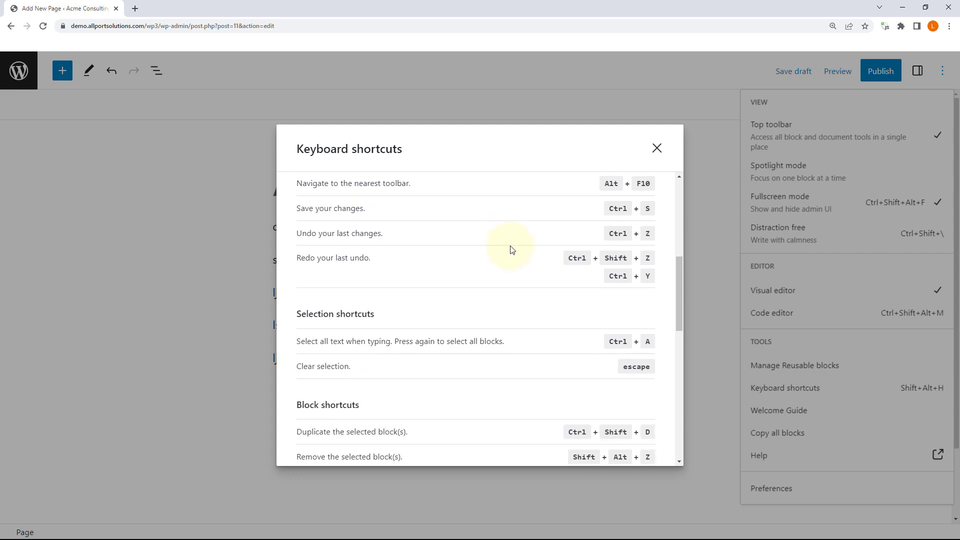
{"action": "scroll", "coordinate": [512, 249], "scroll_direction": "down", "scroll_amount": 6}
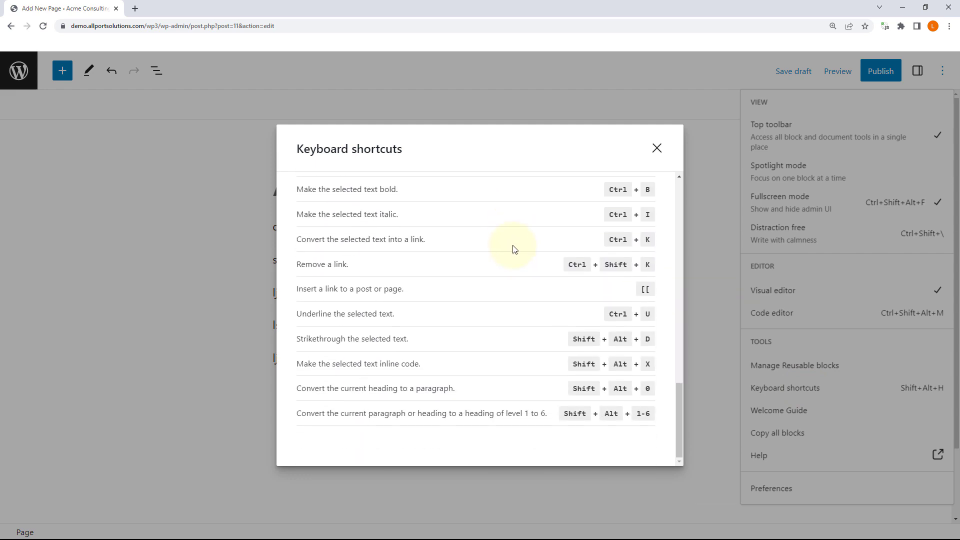
{"action": "scroll", "coordinate": [513, 250], "scroll_direction": "up", "scroll_amount": 18}
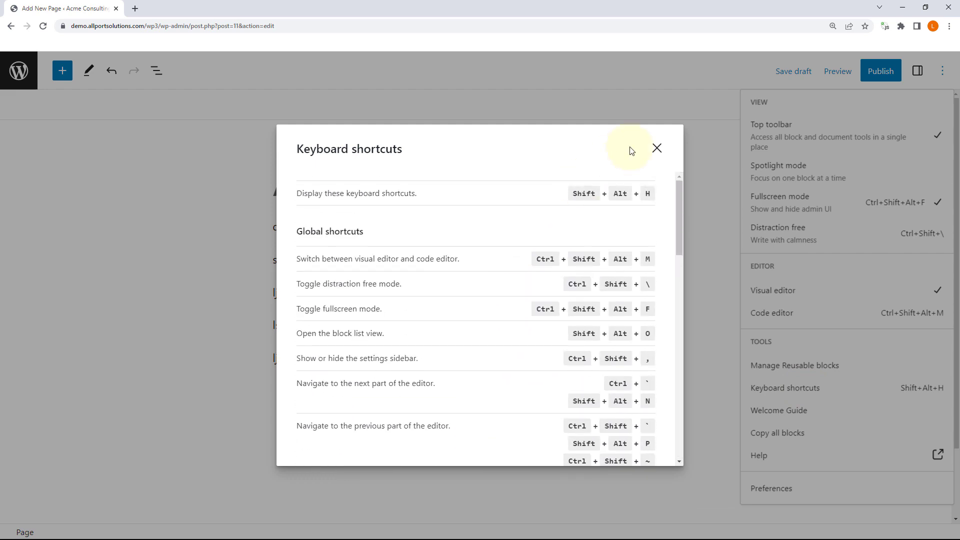
{"action": "left_click", "coordinate": [658, 149]}
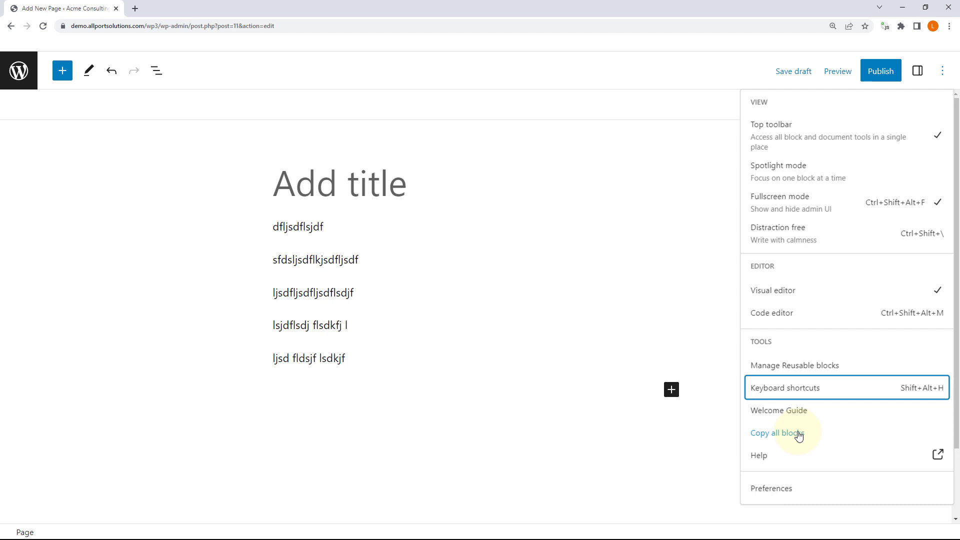
Step: Copy all blocks to the clipboard and open the editor Preferences
{"action": "left_click", "coordinate": [798, 436]}
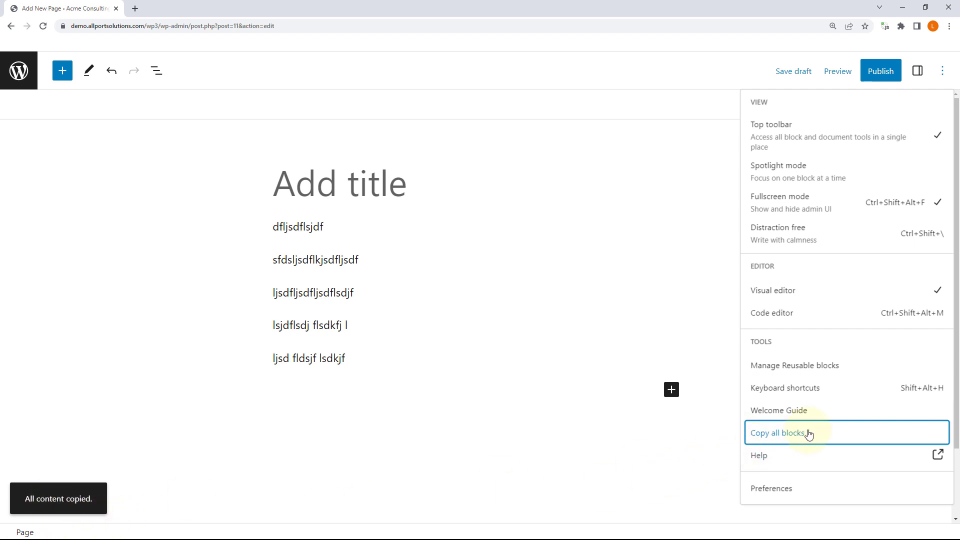
{"action": "left_click", "coordinate": [789, 493]}
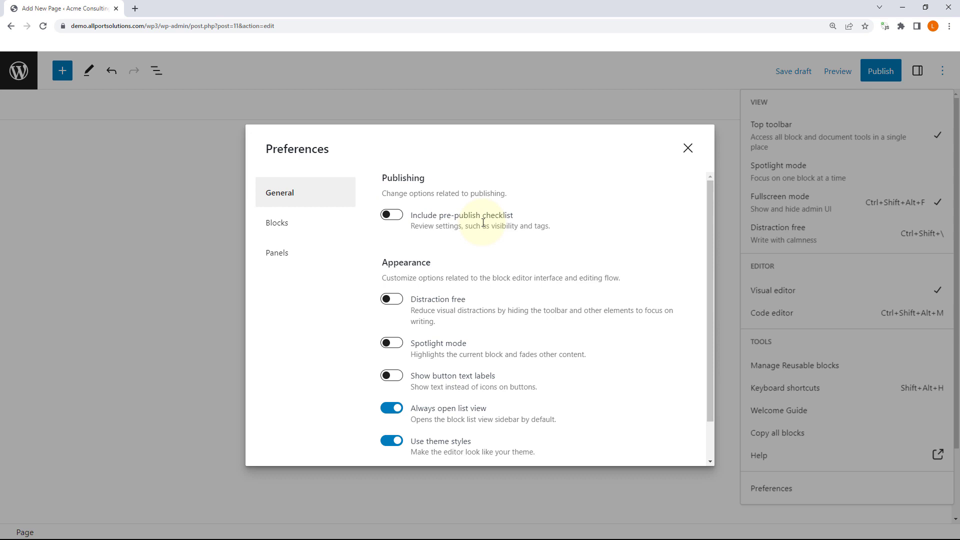
Step: Enable the pre-publish checklist, then publish the untitled page after confirming
{"action": "left_click", "coordinate": [390, 217]}
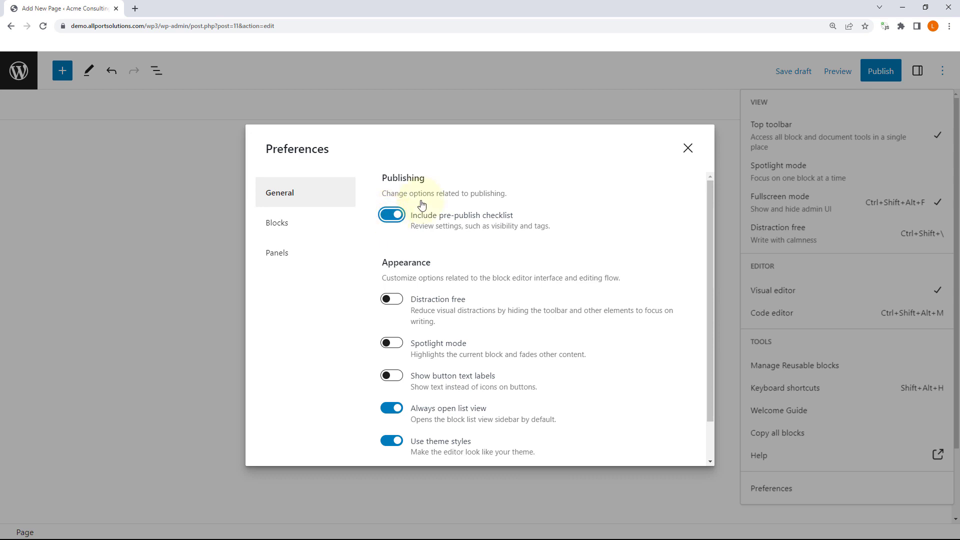
{"action": "left_click", "coordinate": [690, 149]}
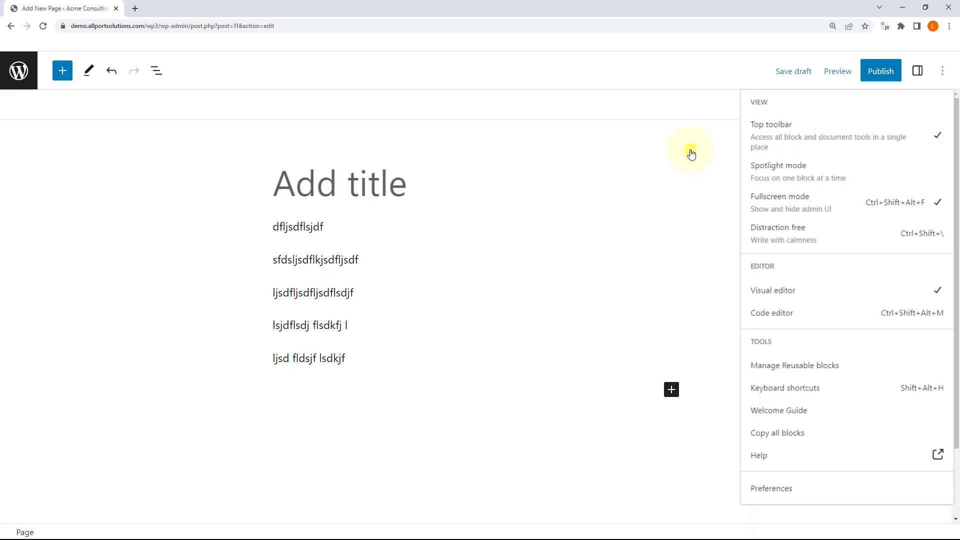
{"action": "left_click", "coordinate": [881, 69]}
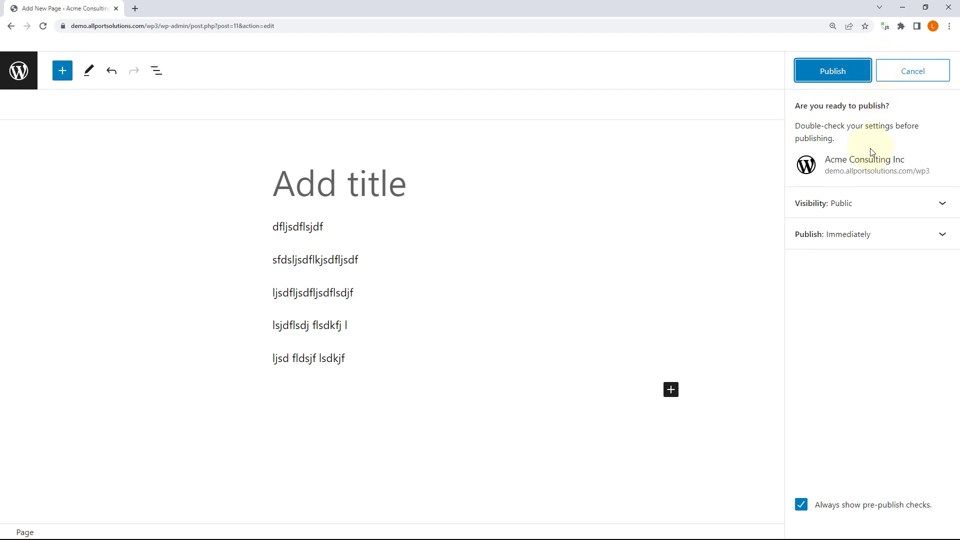
{"action": "left_click", "coordinate": [839, 67]}
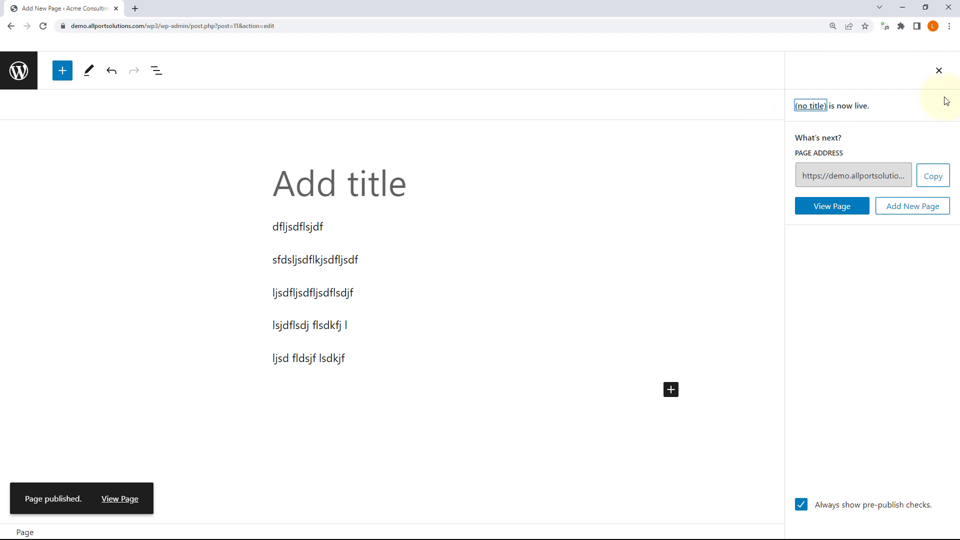
{"action": "left_click", "coordinate": [940, 73]}
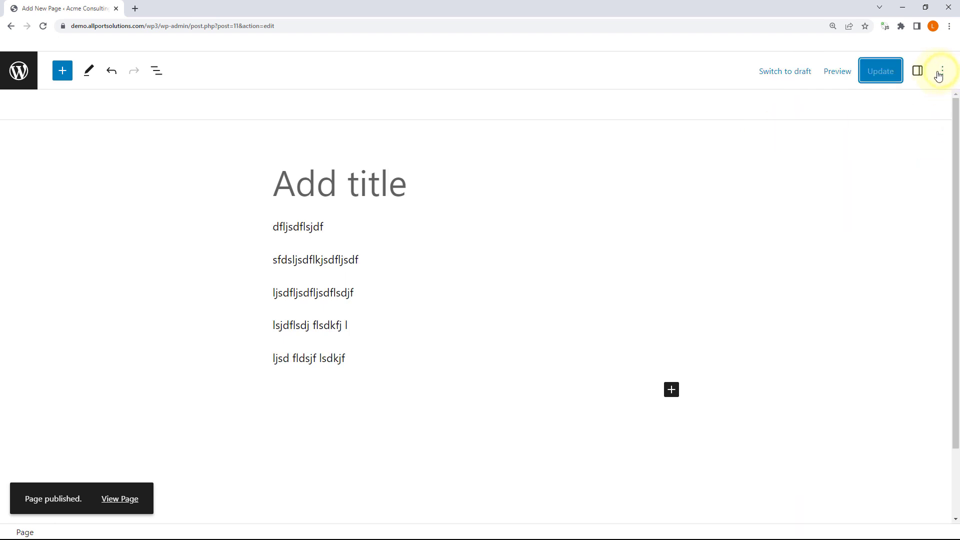
Step: Turn the pre-publish checklist back off in Preferences
{"action": "left_click", "coordinate": [942, 74]}
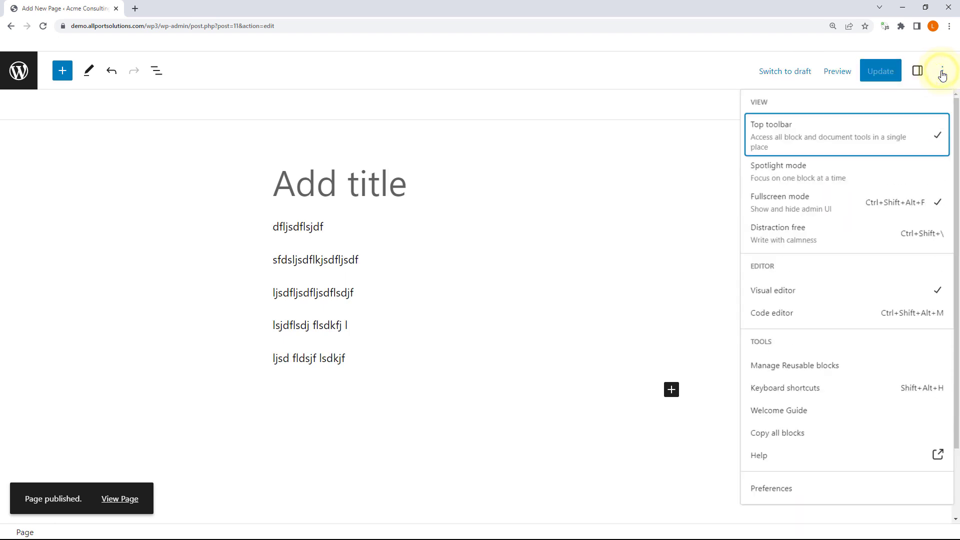
{"action": "left_click", "coordinate": [784, 495]}
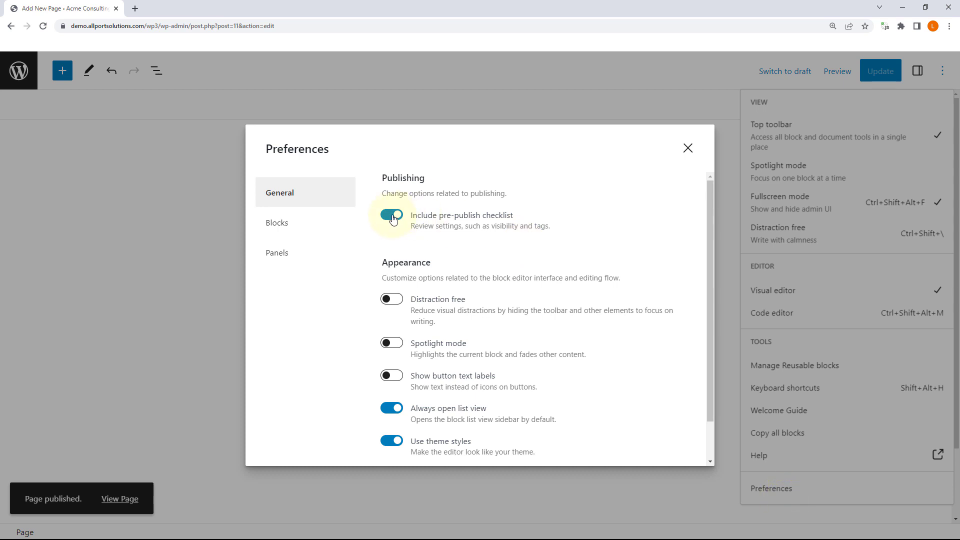
{"action": "left_click", "coordinate": [393, 217]}
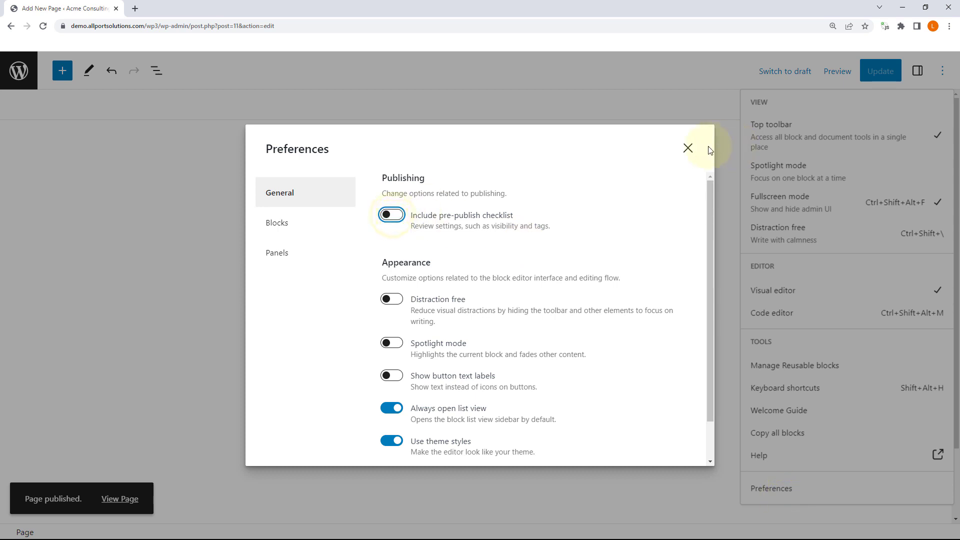
{"action": "left_click", "coordinate": [687, 150]}
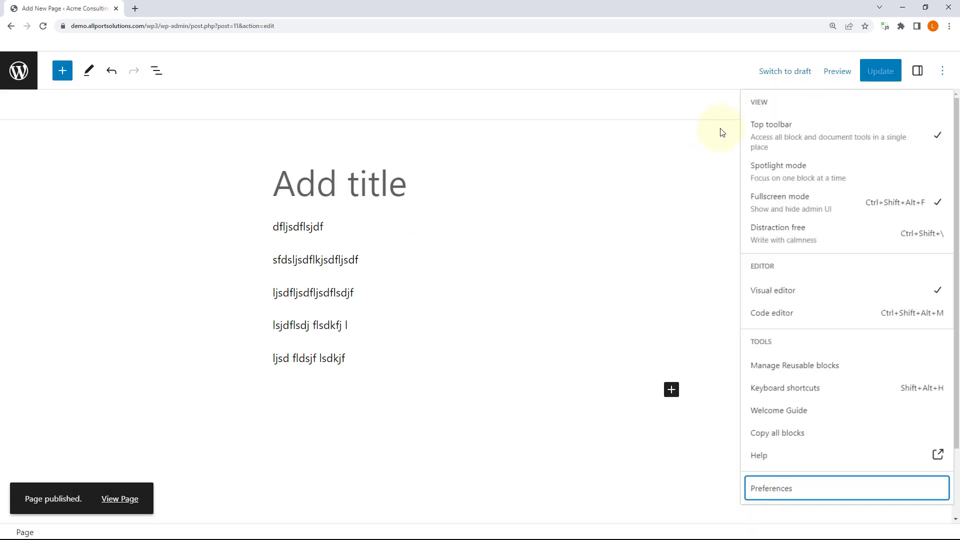
Step: Add a sixth paragraph 'ljsdfljsdflkjs' after the last one and update the page
{"action": "left_click", "coordinate": [321, 358]}
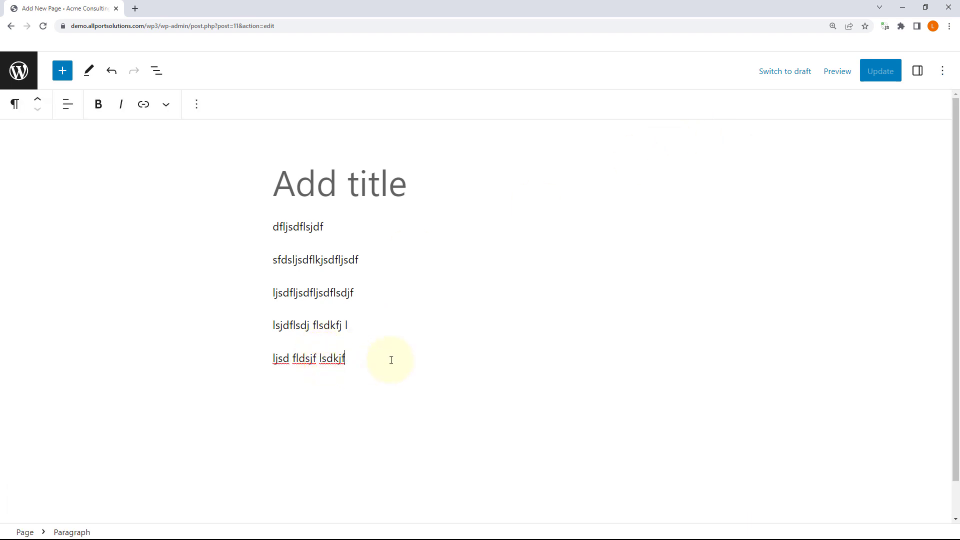
{"action": "key", "text": "Return"}
{"action": "type", "text": "ljsdfljsdflkjs"}
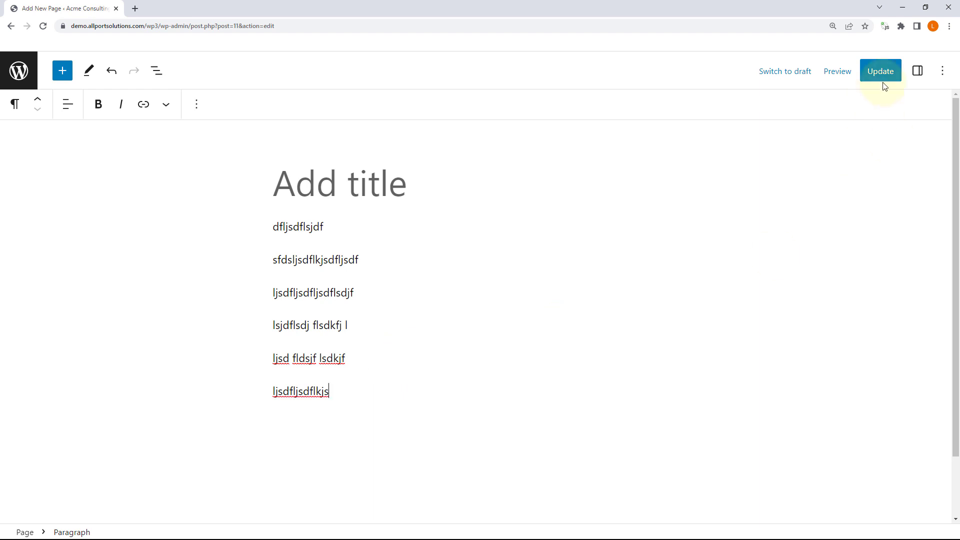
{"action": "left_click", "coordinate": [885, 75]}
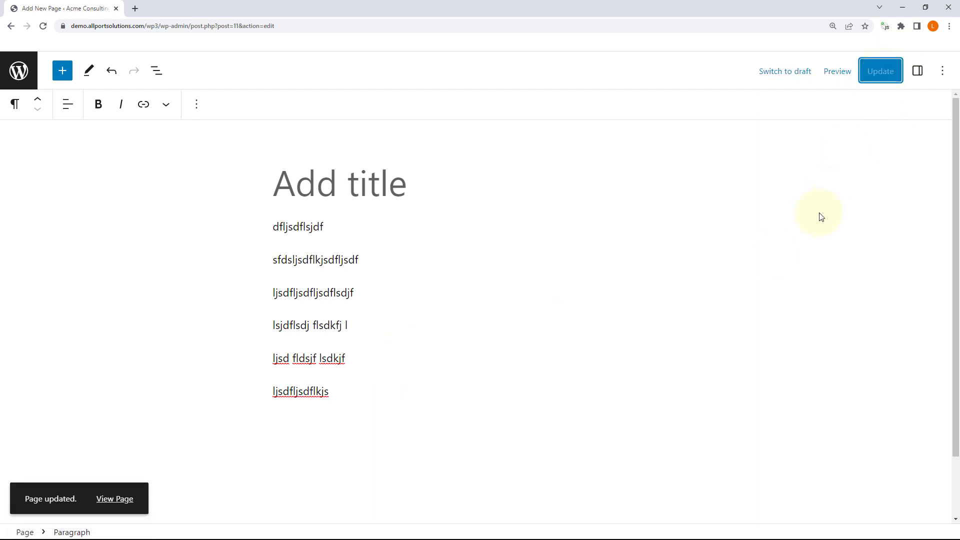
{"action": "left_click", "coordinate": [943, 70]}
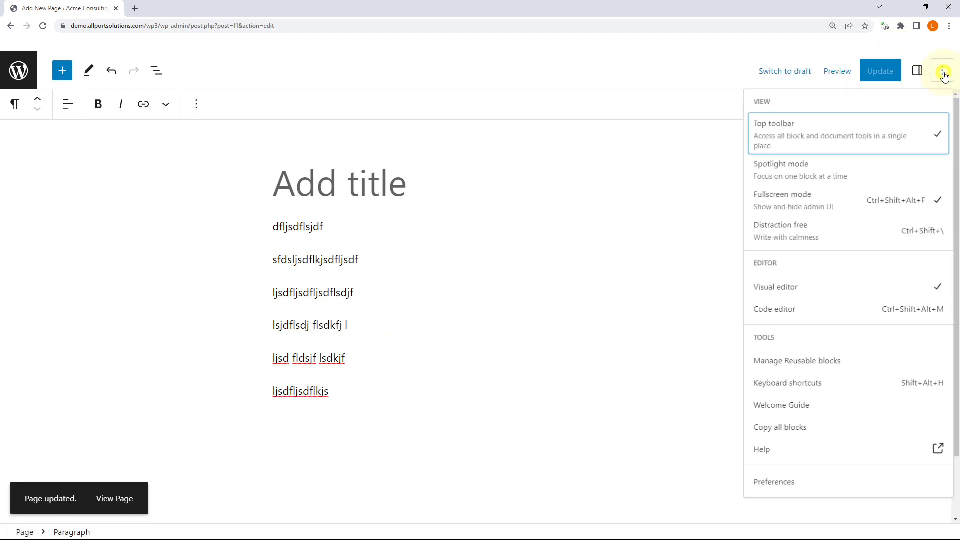
{"action": "left_click", "coordinate": [793, 486]}
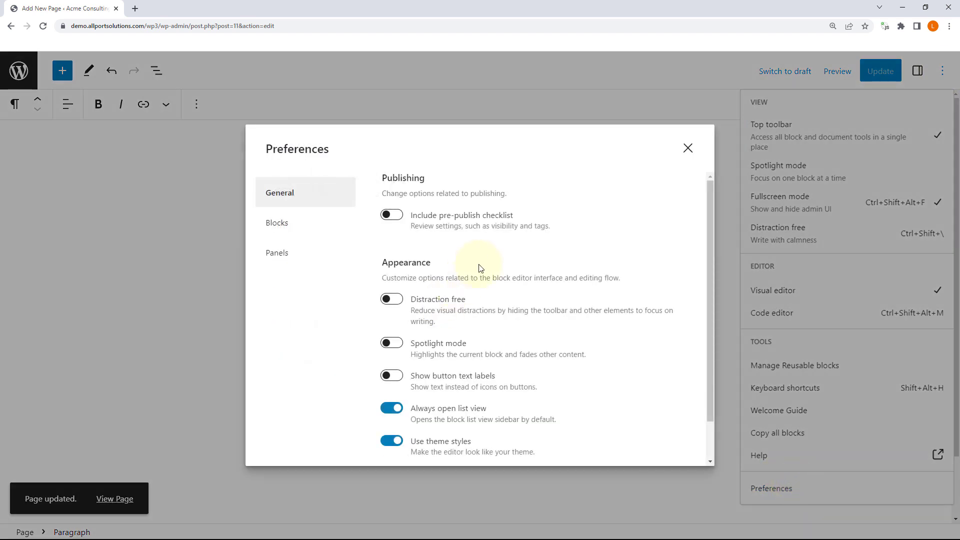
{"action": "scroll", "coordinate": [479, 269], "scroll_direction": "down", "scroll_amount": 1}
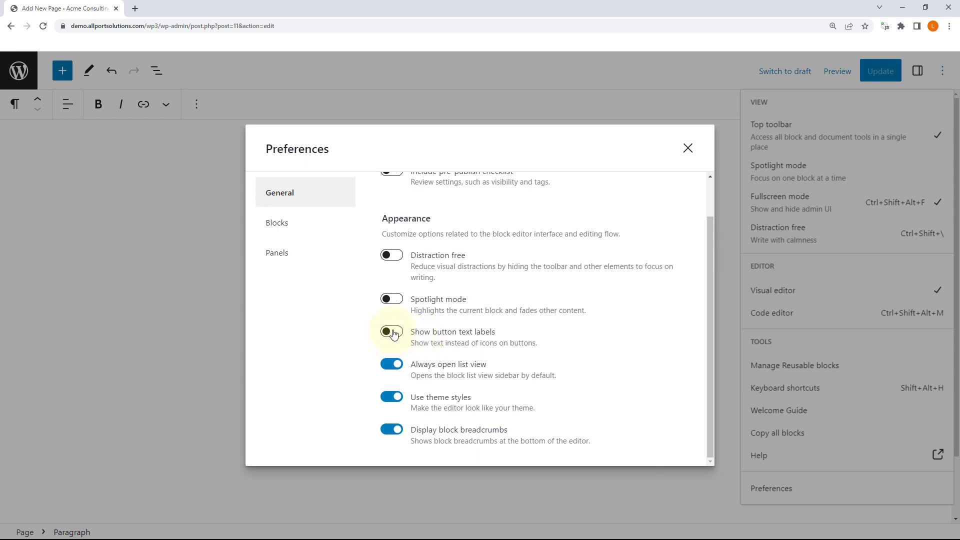
{"action": "left_click", "coordinate": [392, 332]}
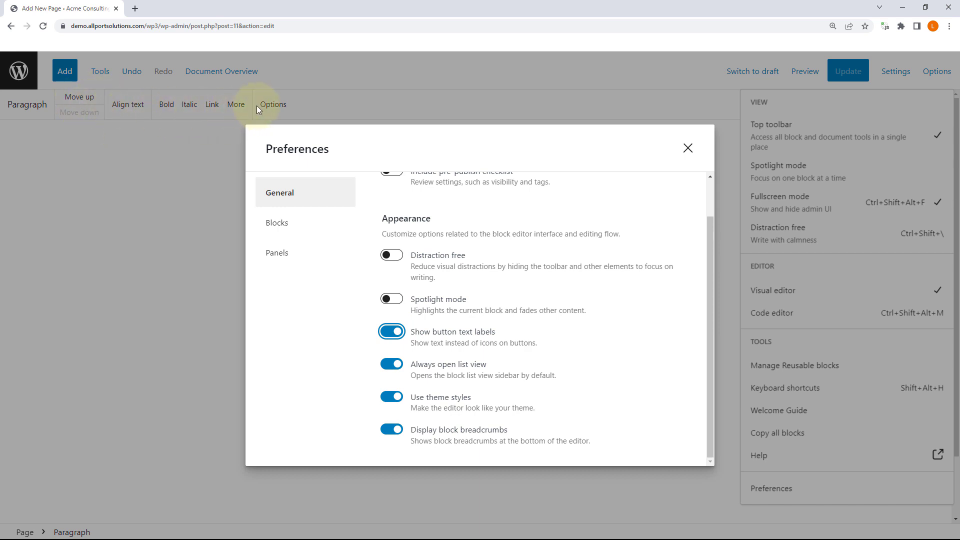
{"action": "left_click", "coordinate": [688, 148]}
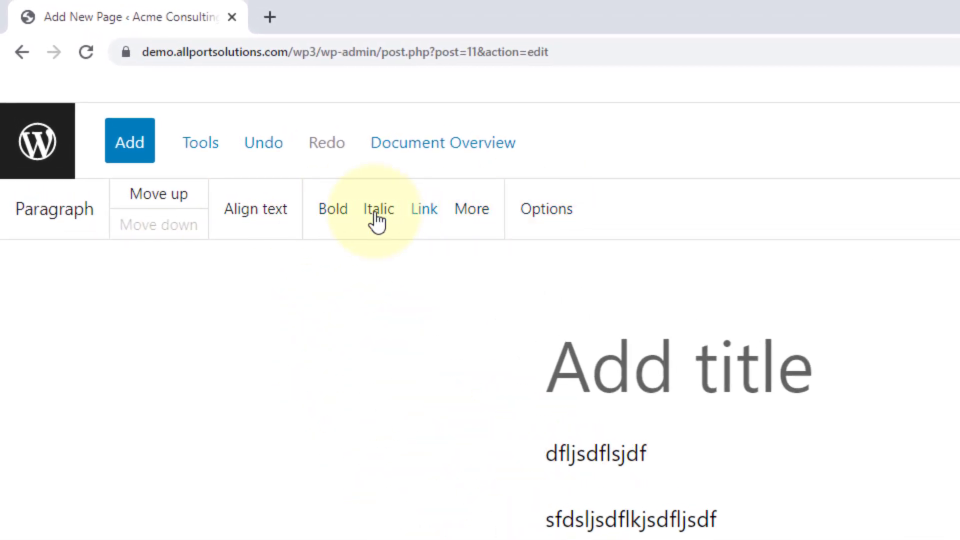
{"action": "left_click", "coordinate": [939, 74]}
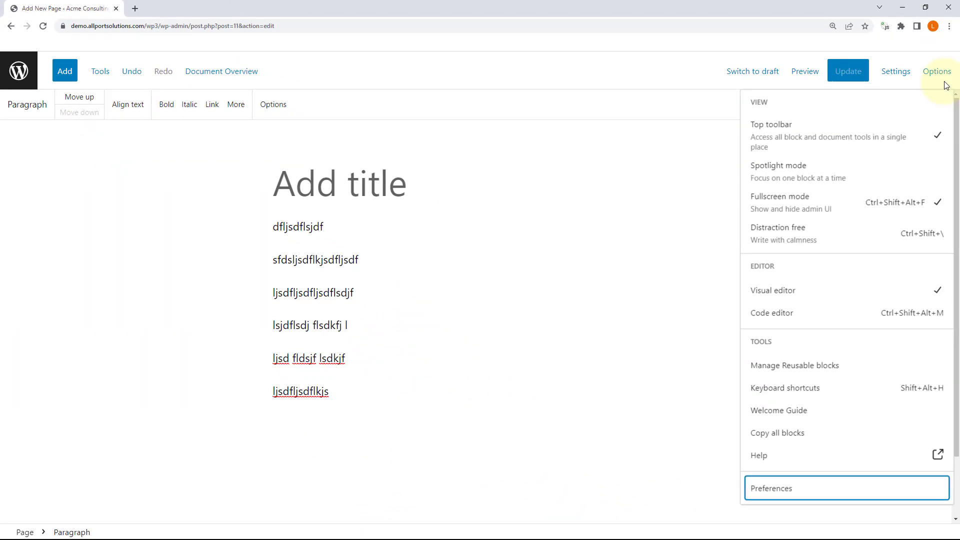
{"action": "left_click", "coordinate": [938, 76]}
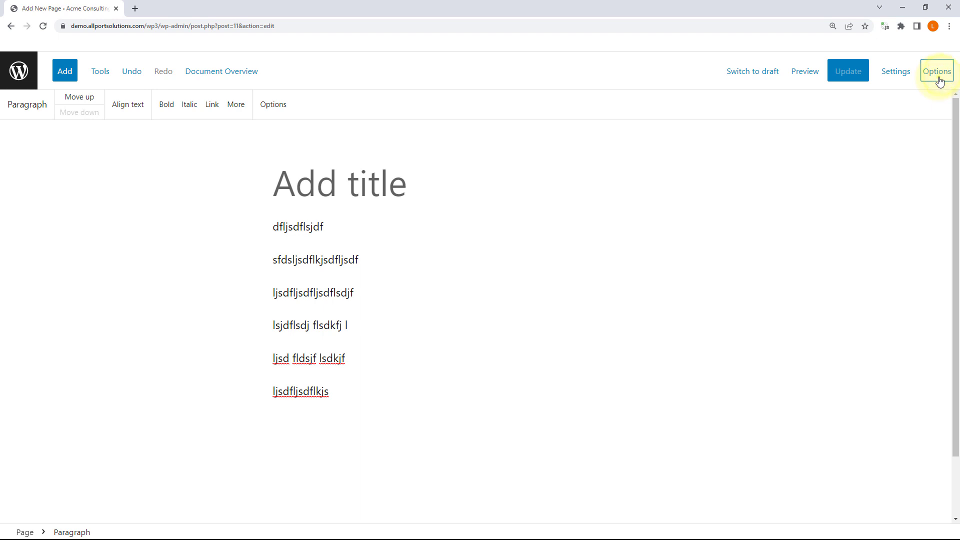
{"action": "left_click", "coordinate": [940, 81]}
{"action": "left_click", "coordinate": [788, 488]}
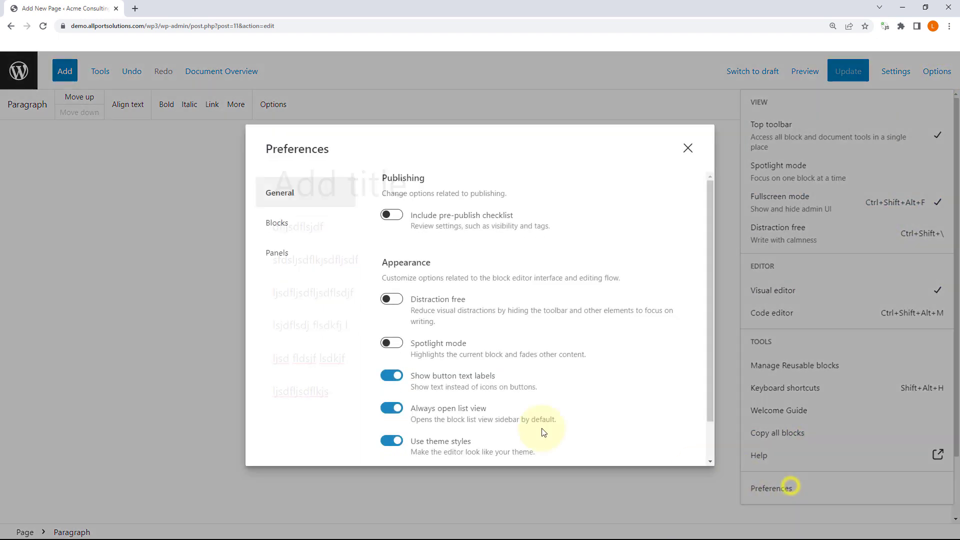
{"action": "left_click", "coordinate": [389, 376]}
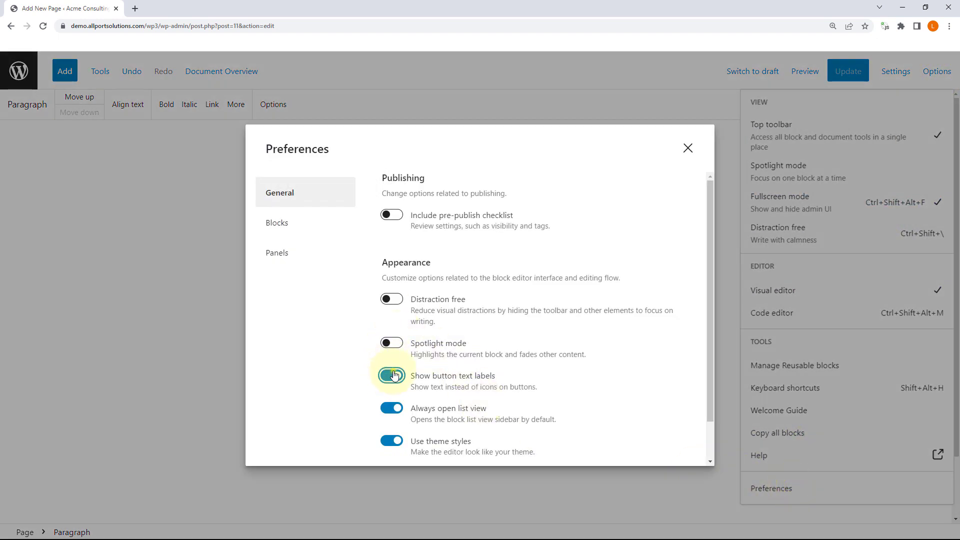
{"action": "scroll", "coordinate": [574, 356], "scroll_direction": "down", "scroll_amount": 1}
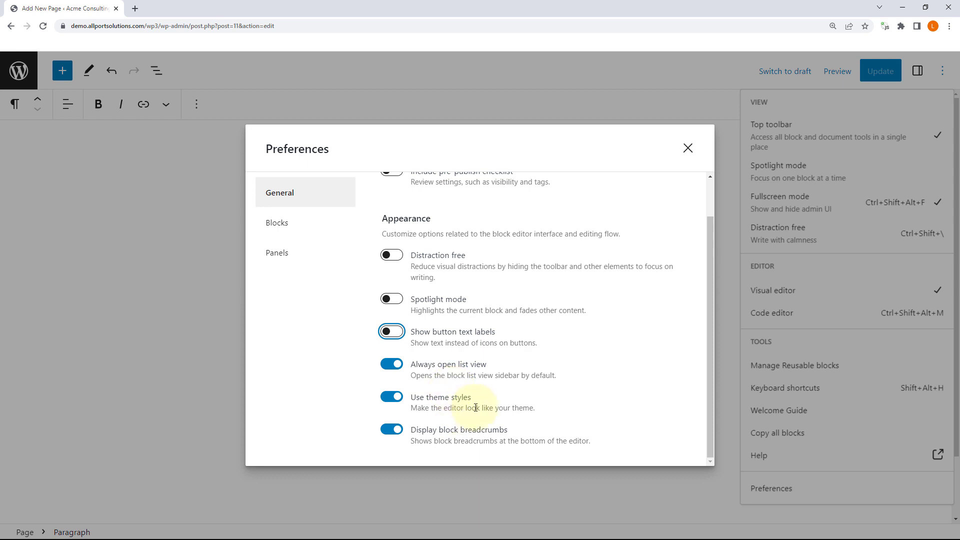
{"action": "left_click", "coordinate": [391, 397]}
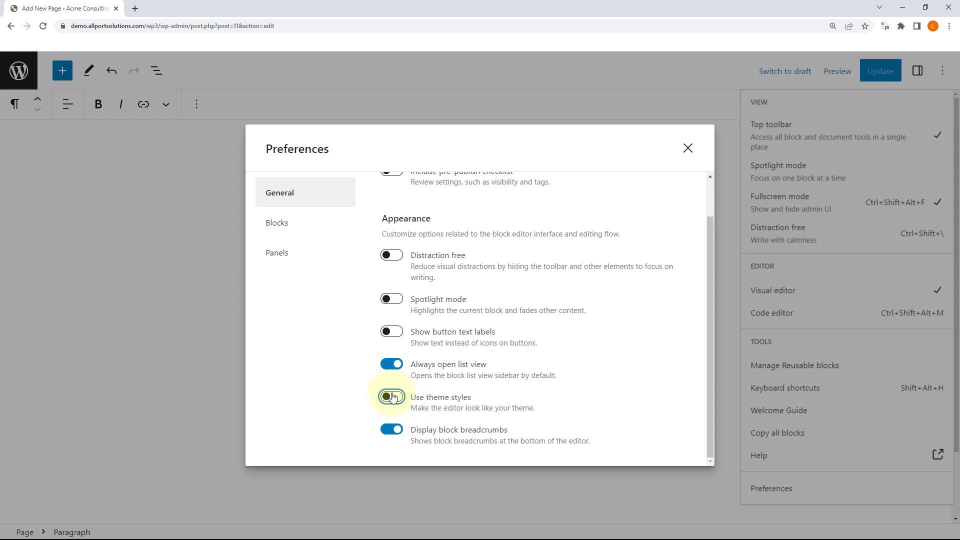
{"action": "left_click", "coordinate": [388, 398]}
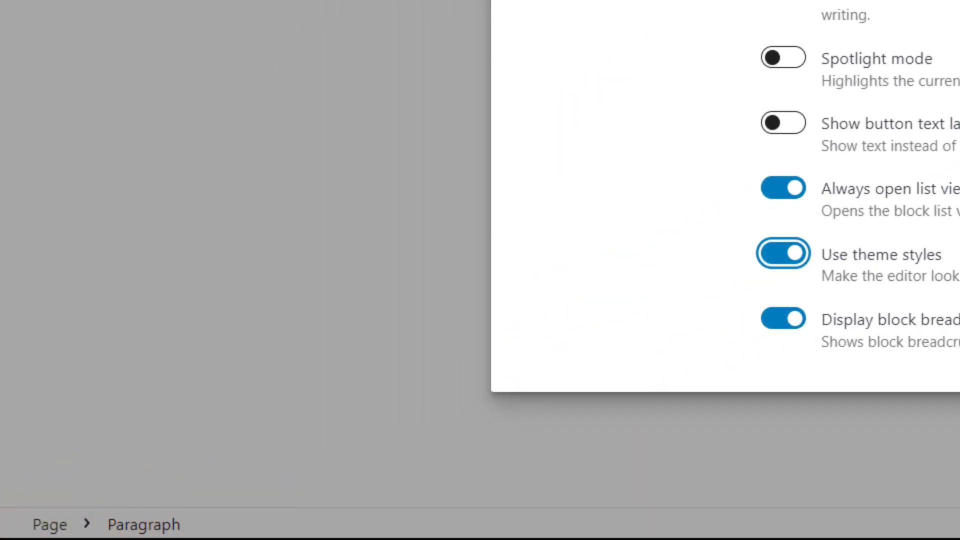
{"action": "key", "text": "Escape"}
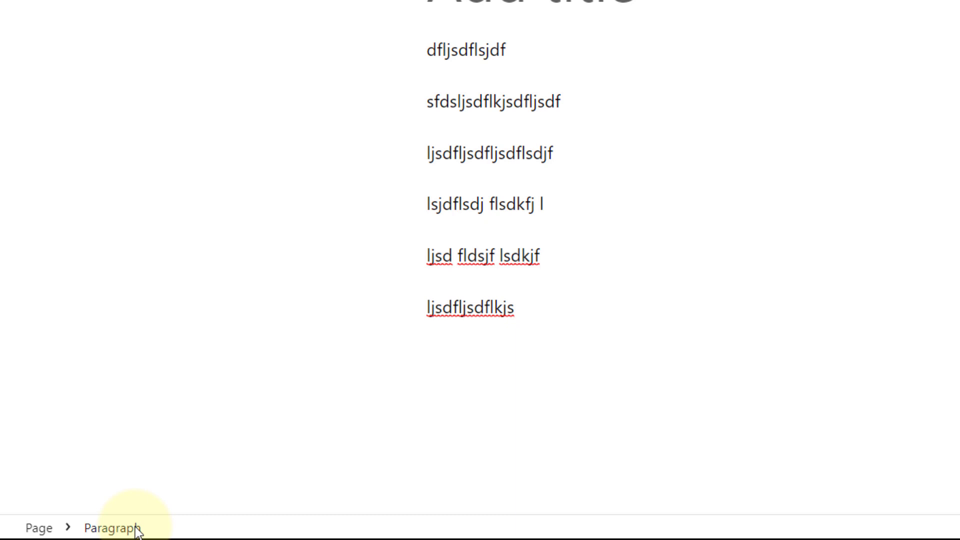
{"action": "left_click", "coordinate": [948, 76]}
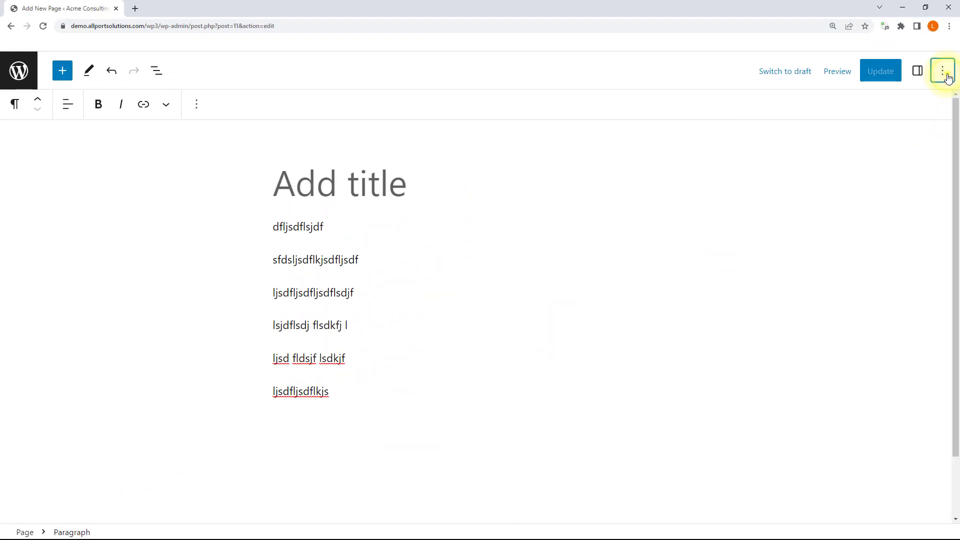
Step: Switch on 'Show most used blocks' in the Blocks tab of Preferences, then close the dialog
{"action": "left_click", "coordinate": [947, 76]}
{"action": "left_click", "coordinate": [773, 496]}
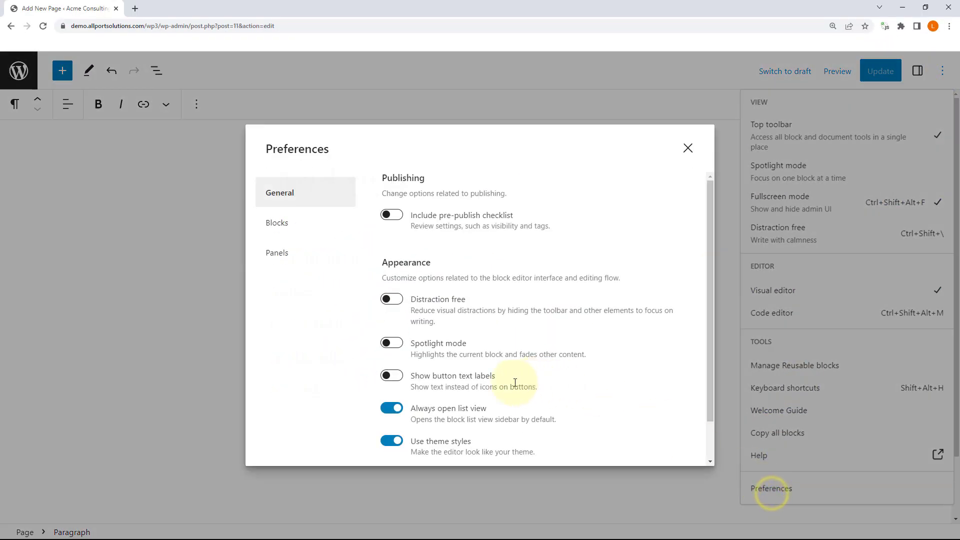
{"action": "scroll", "coordinate": [482, 366], "scroll_direction": "down", "scroll_amount": 2}
{"action": "scroll", "coordinate": [376, 333], "scroll_direction": "up", "scroll_amount": 1}
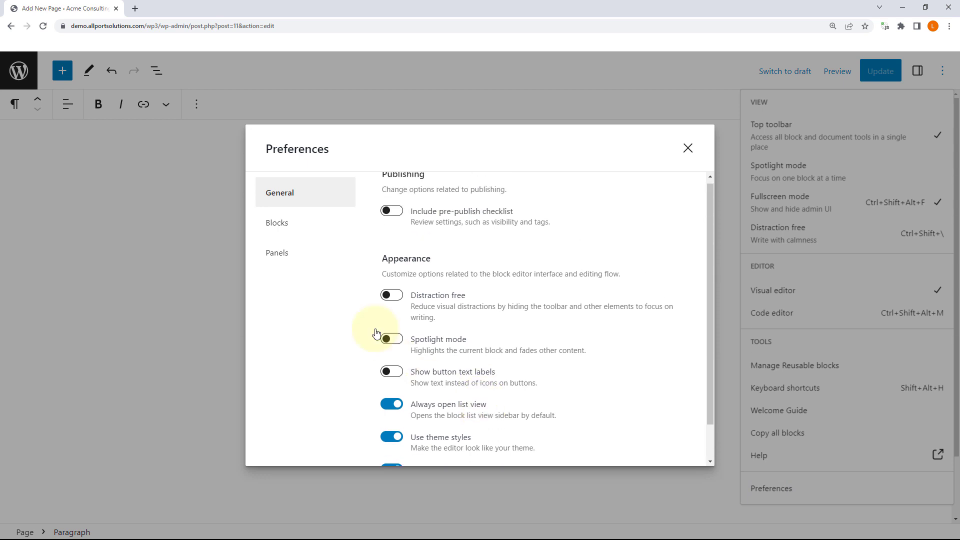
{"action": "left_click", "coordinate": [295, 223]}
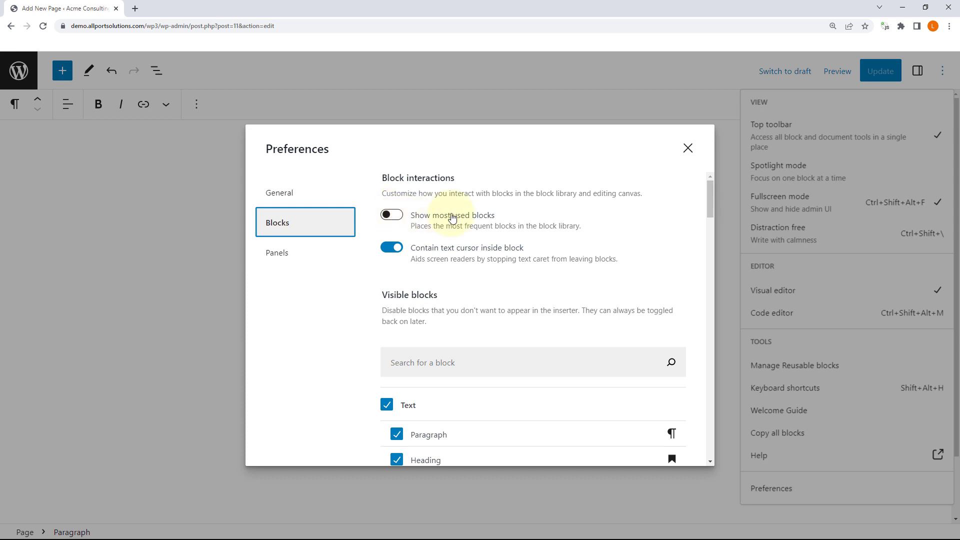
{"action": "left_click", "coordinate": [393, 217]}
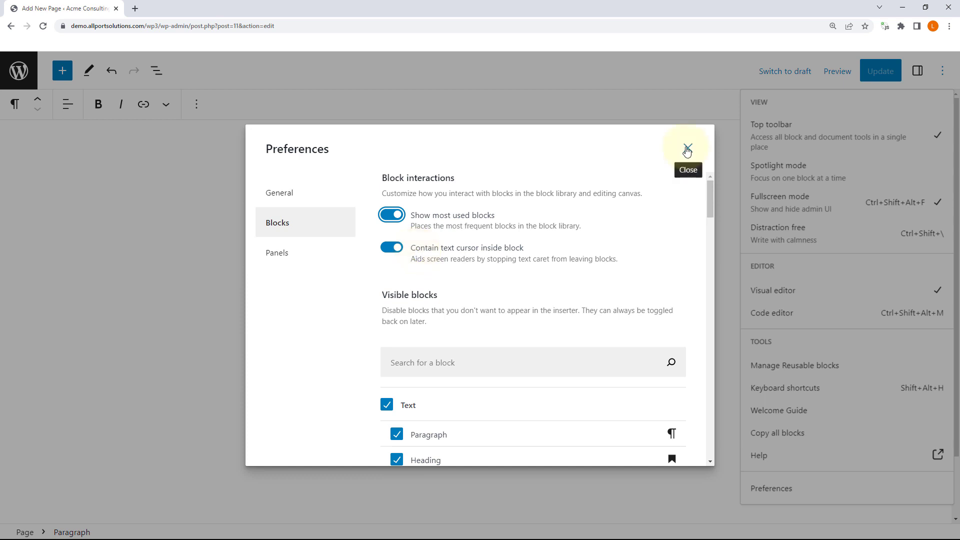
{"action": "left_click", "coordinate": [687, 149]}
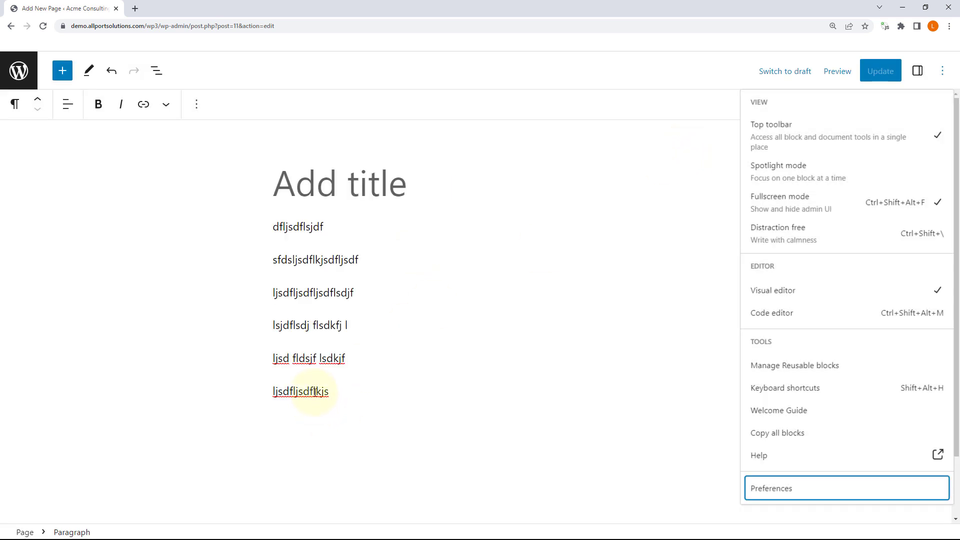
Step: Select the last paragraph's text, then all six paragraph blocks, and clear the selection, twice
{"action": "left_click", "coordinate": [310, 392]}
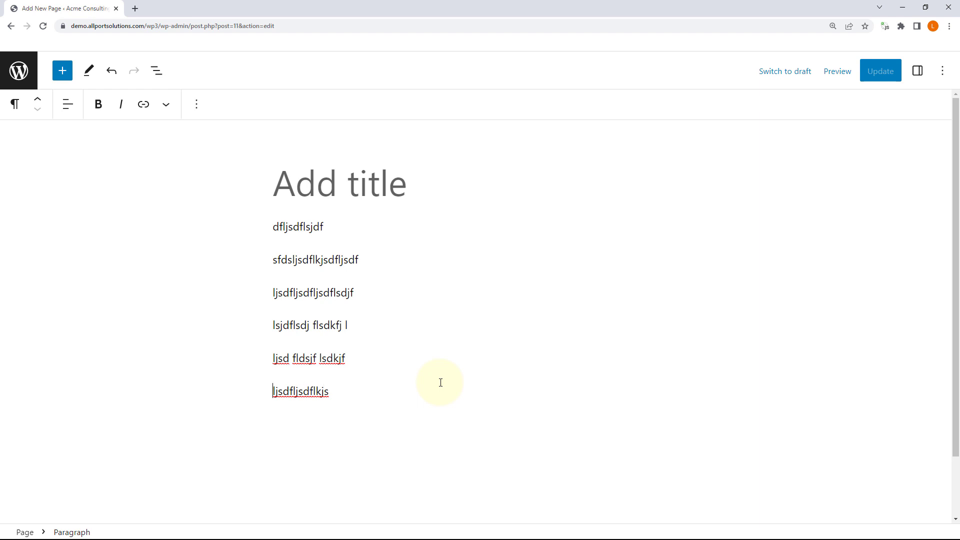
{"action": "key", "text": "shift+End"}
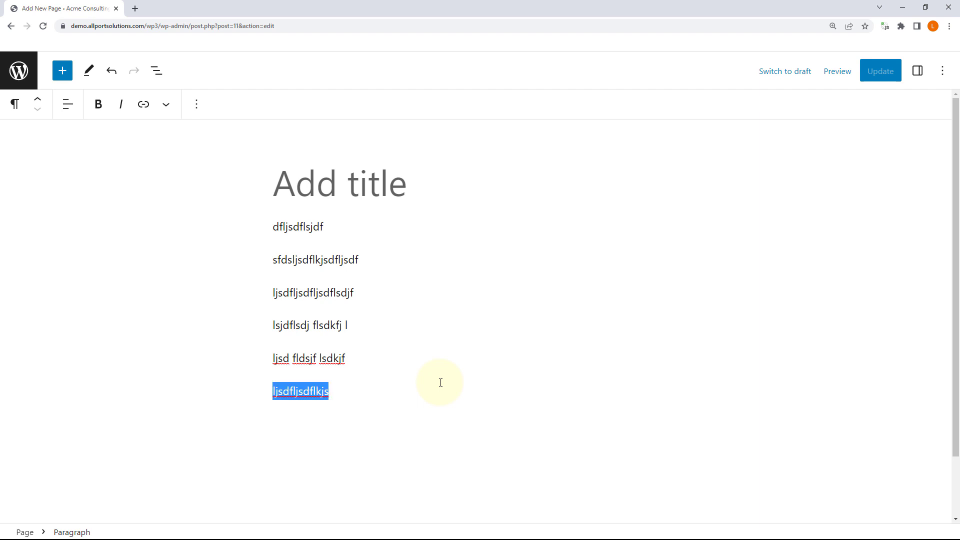
{"action": "key", "text": "ctrl+a"}
{"action": "left_click", "coordinate": [335, 392]}
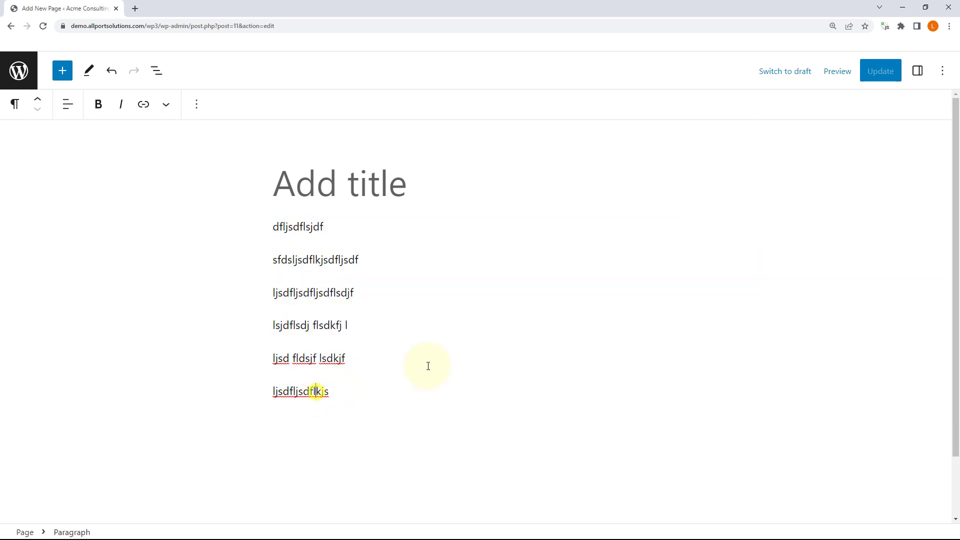
{"action": "key", "text": "shift+Home"}
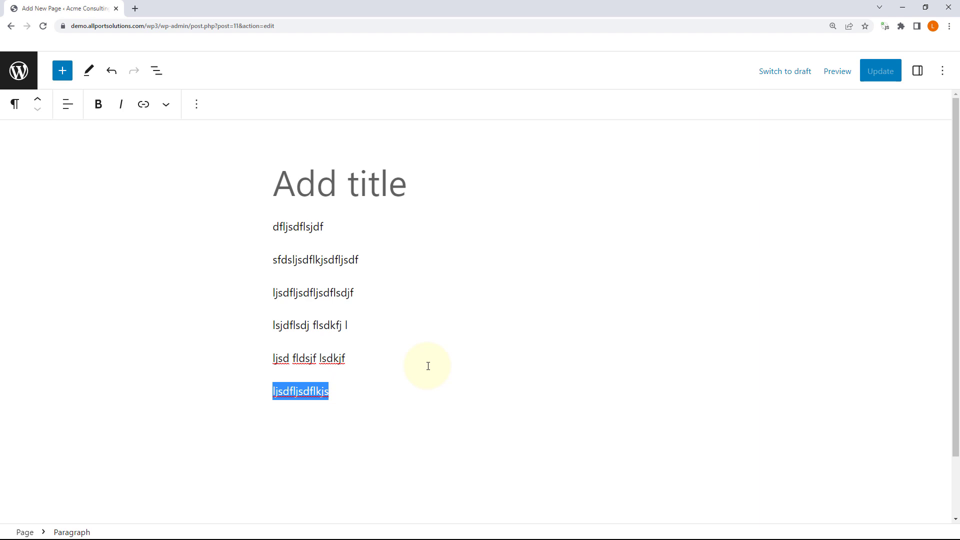
{"action": "key", "text": "ctrl+a"}
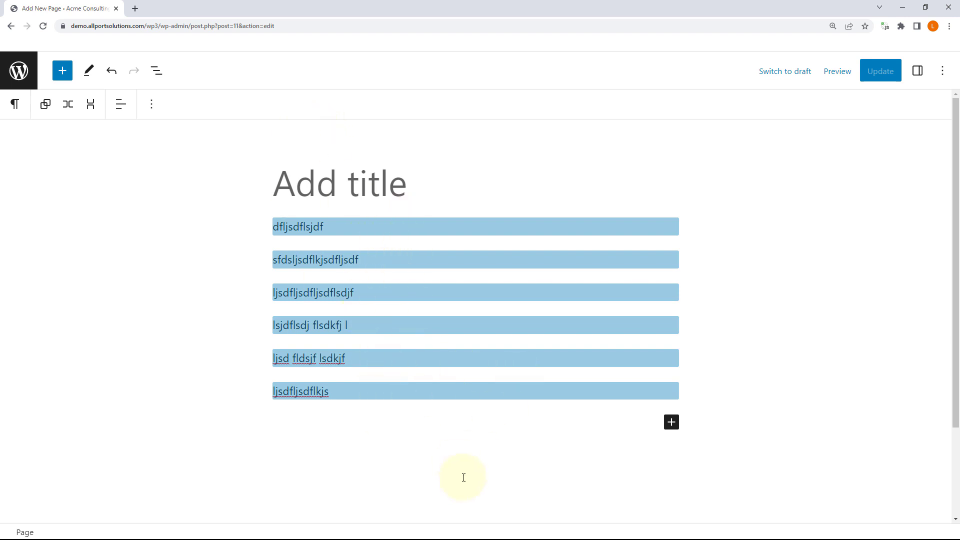
{"action": "left_click", "coordinate": [330, 392]}
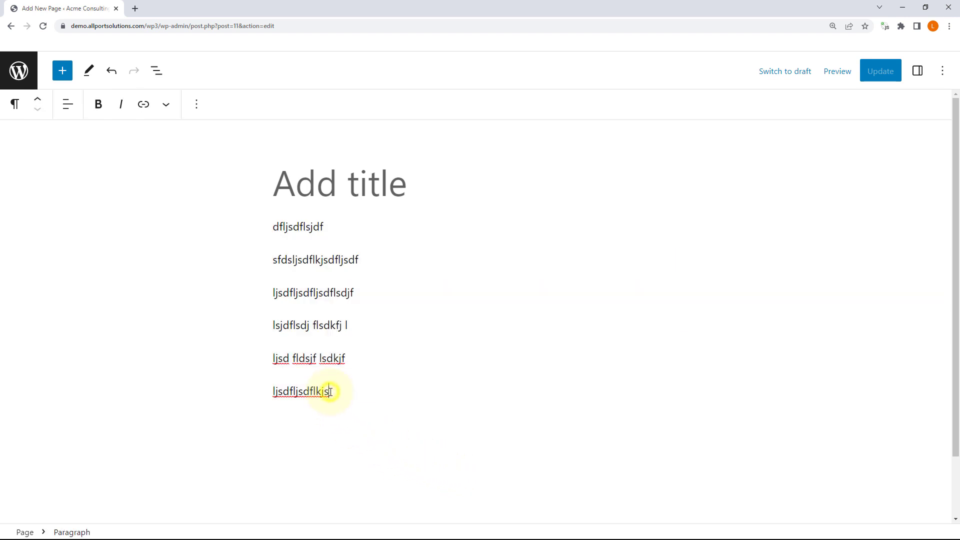
Step: Copy all blocks to the clipboard from the ⋮ Options menu
{"action": "left_click", "coordinate": [942, 71]}
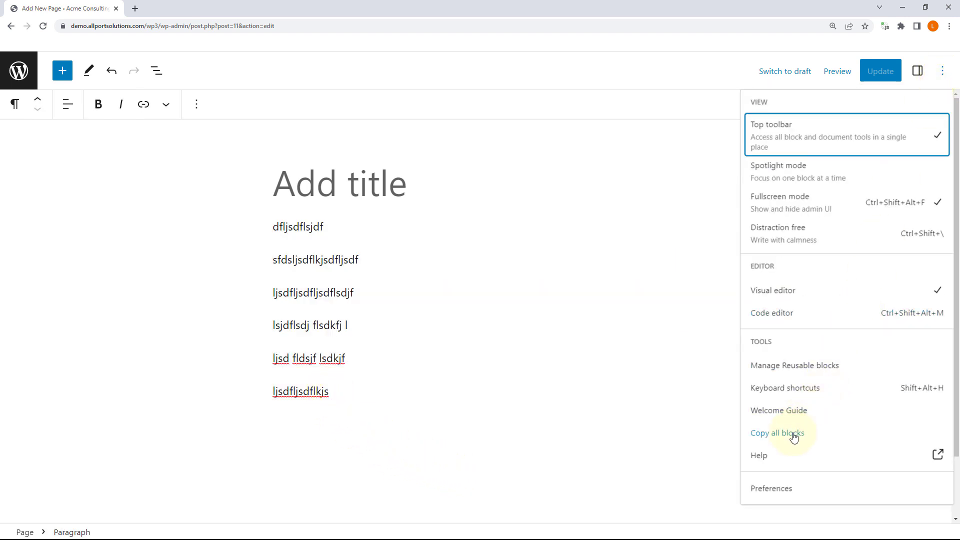
{"action": "left_click", "coordinate": [794, 436]}
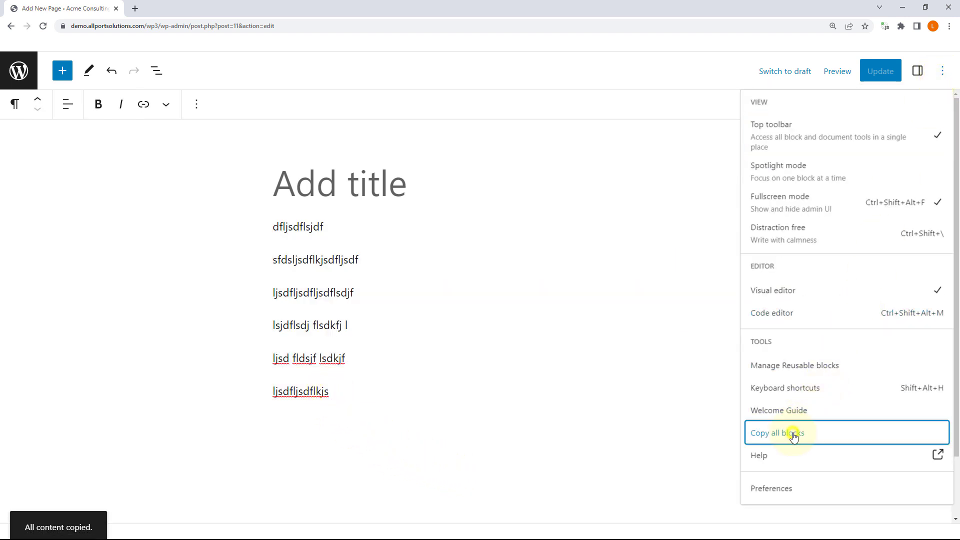
{"action": "left_click", "coordinate": [316, 392]}
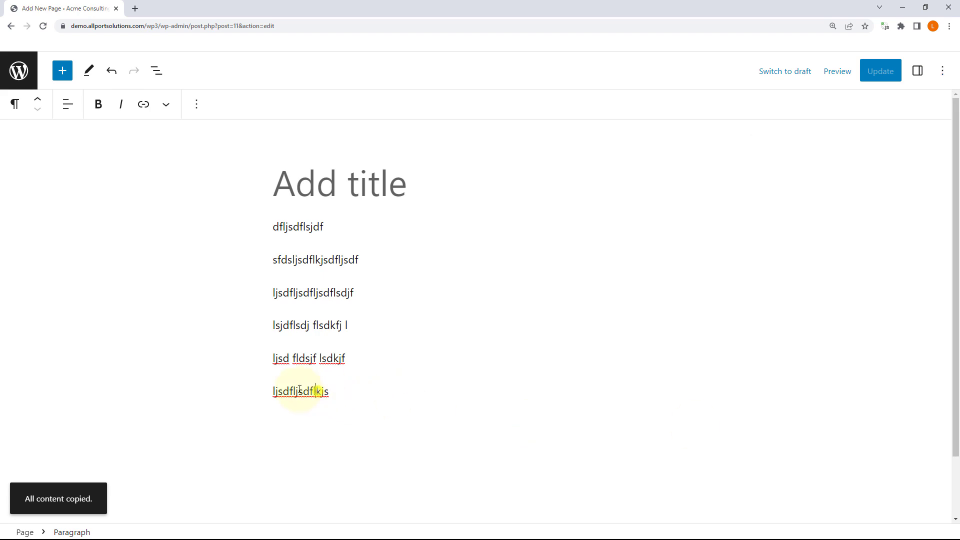
{"action": "left_click", "coordinate": [944, 73]}
{"action": "left_click", "coordinate": [788, 488]}
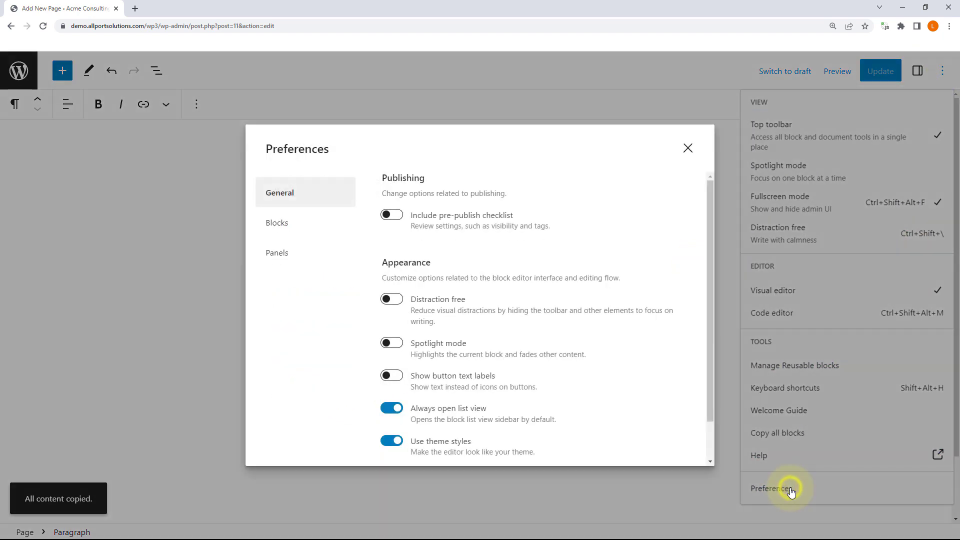
{"action": "left_click", "coordinate": [279, 223]}
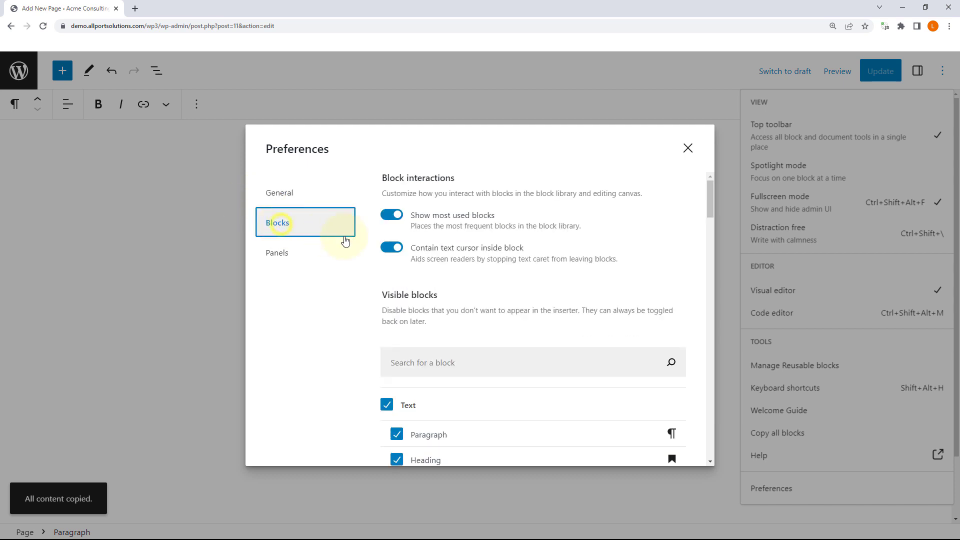
{"action": "left_click", "coordinate": [387, 248]}
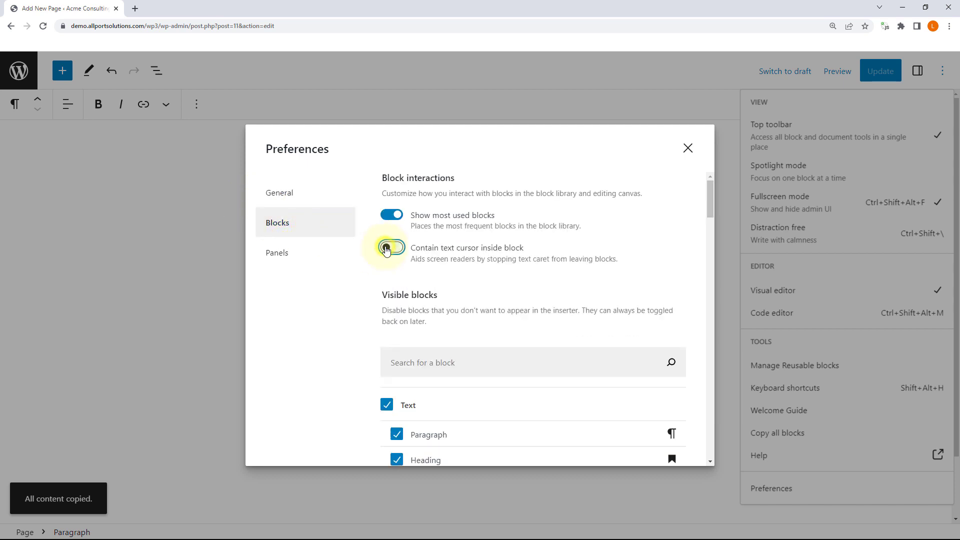
{"action": "left_click", "coordinate": [688, 148]}
{"action": "left_click", "coordinate": [297, 391]}
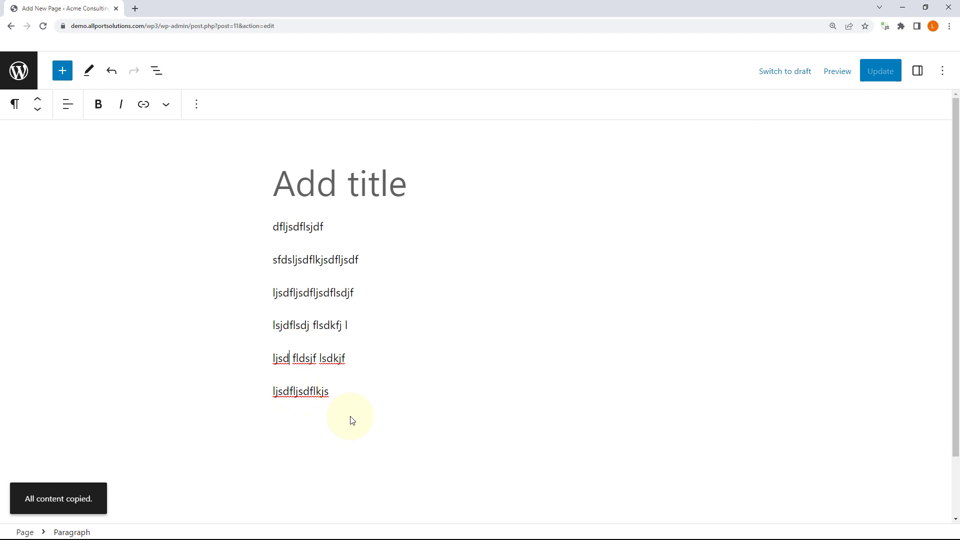
{"action": "key", "text": "Left"}
{"action": "key", "text": "Left"}
{"action": "key", "text": "Left"}
{"action": "key", "text": "Left"}
{"action": "key", "text": "Left"}
{"action": "left_click", "coordinate": [942, 70]}
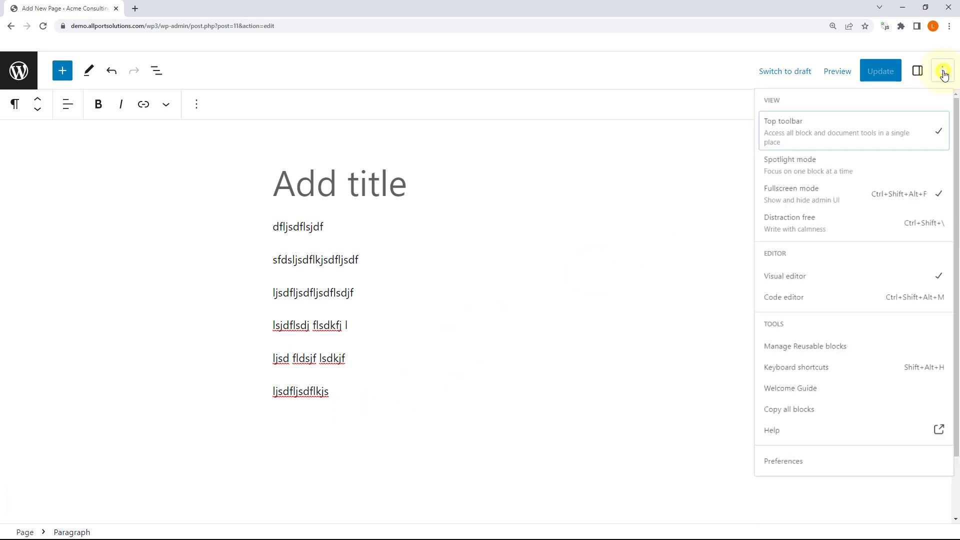
{"action": "left_click", "coordinate": [795, 493]}
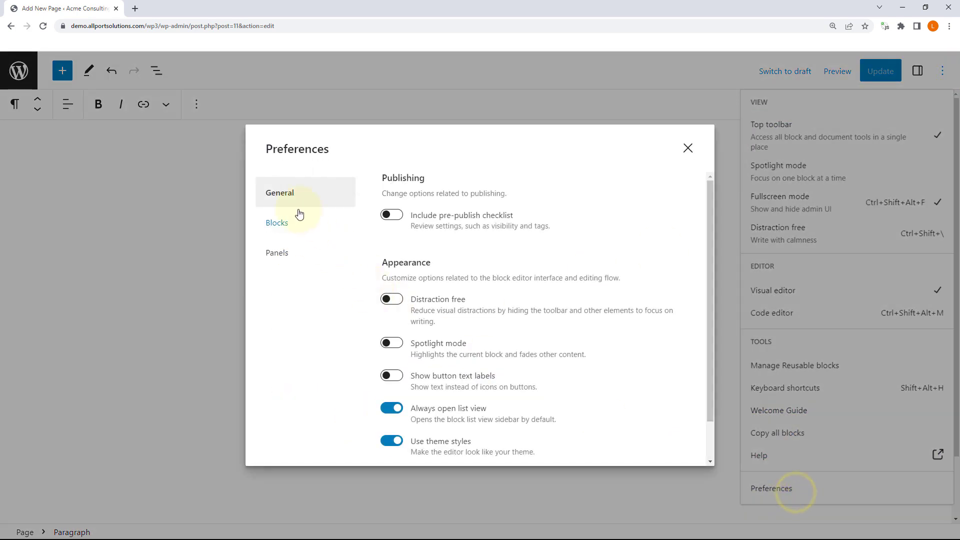
{"action": "left_click", "coordinate": [278, 224]}
{"action": "left_click", "coordinate": [391, 247]}
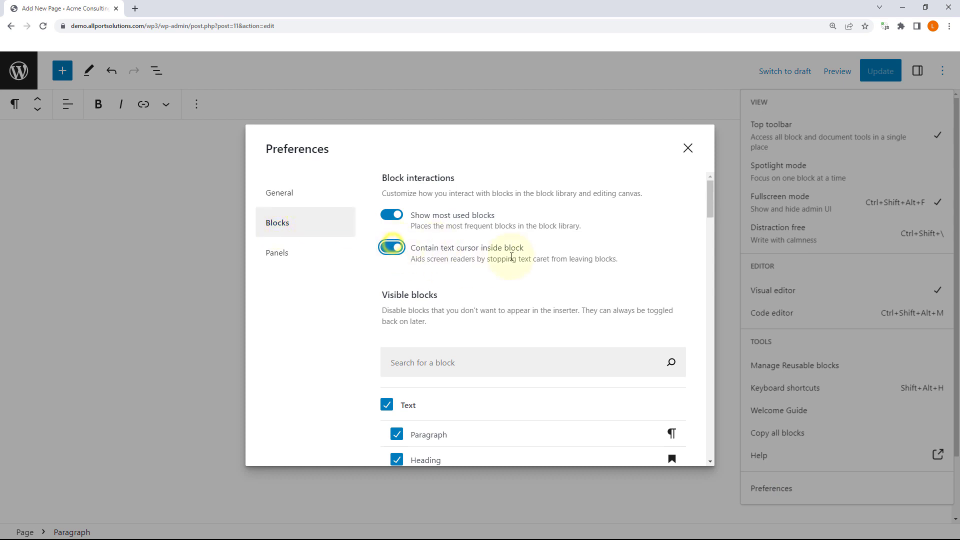
{"action": "scroll", "coordinate": [435, 242], "scroll_direction": "down", "scroll_amount": 2}
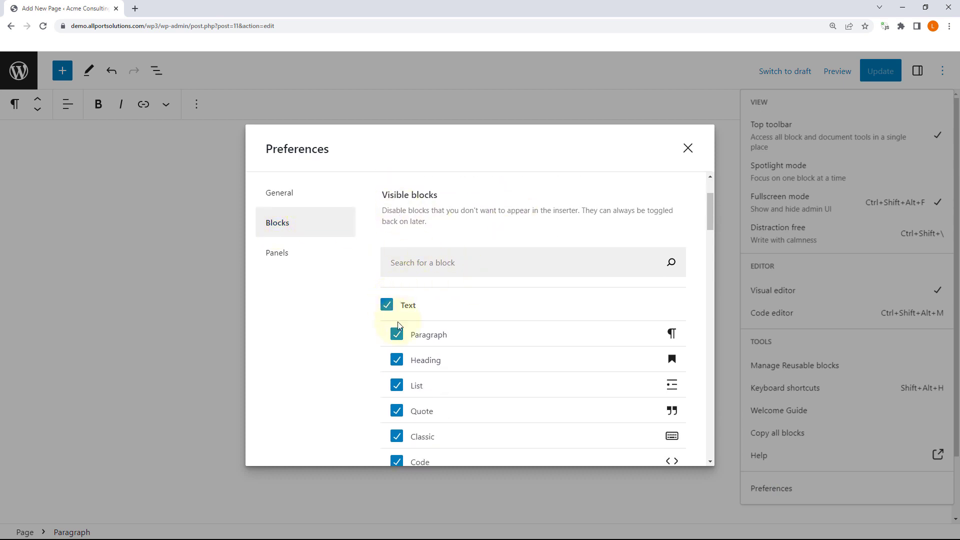
{"action": "scroll", "coordinate": [398, 357], "scroll_direction": "down", "scroll_amount": 3}
{"action": "scroll", "coordinate": [404, 352], "scroll_direction": "down", "scroll_amount": 10}
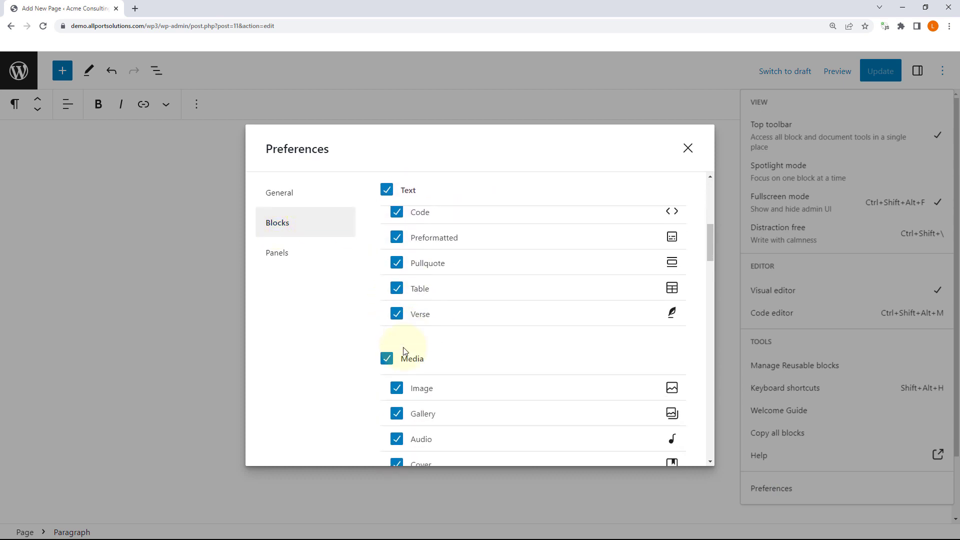
{"action": "scroll", "coordinate": [404, 352], "scroll_direction": "down", "scroll_amount": 10}
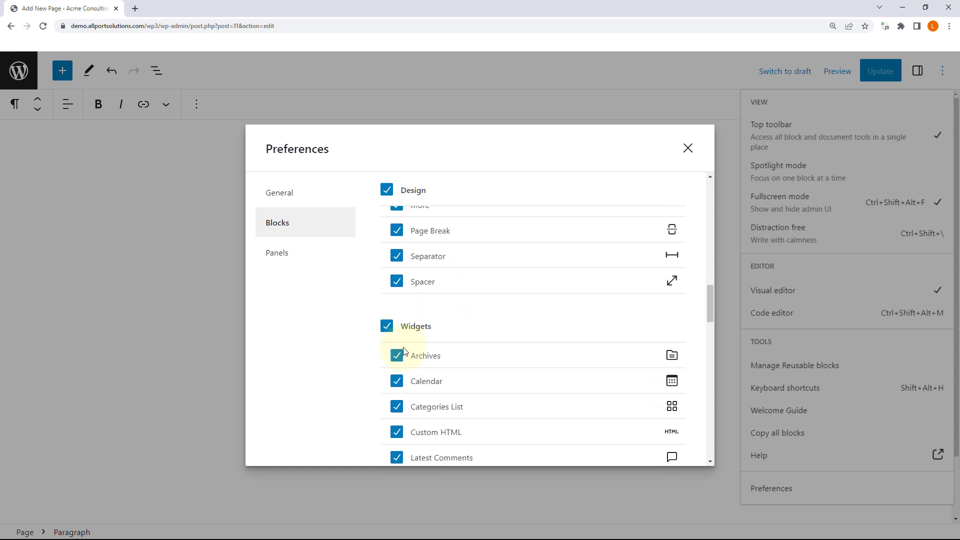
{"action": "scroll", "coordinate": [404, 352], "scroll_direction": "down", "scroll_amount": 10}
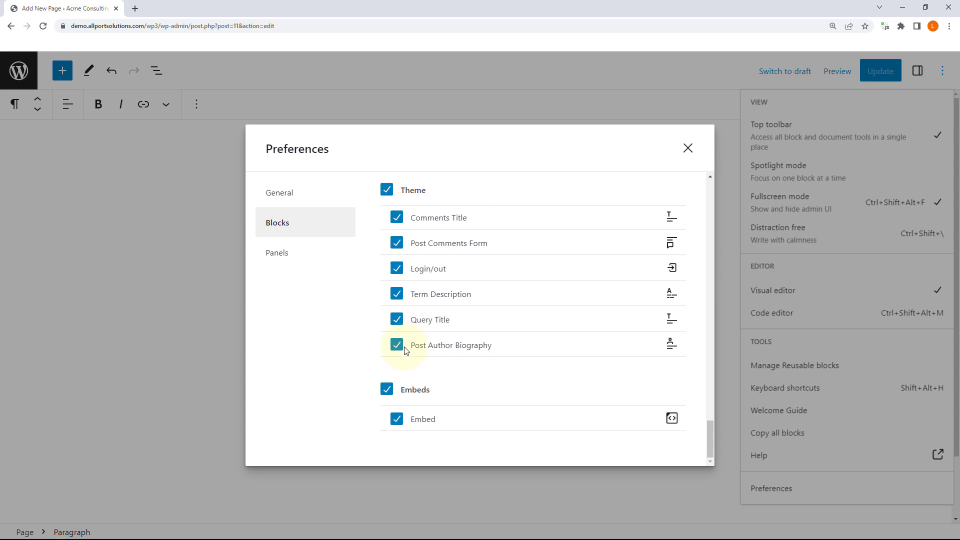
{"action": "scroll", "coordinate": [404, 350], "scroll_direction": "up", "scroll_amount": 15}
{"action": "scroll", "coordinate": [405, 348], "scroll_direction": "up", "scroll_amount": 15}
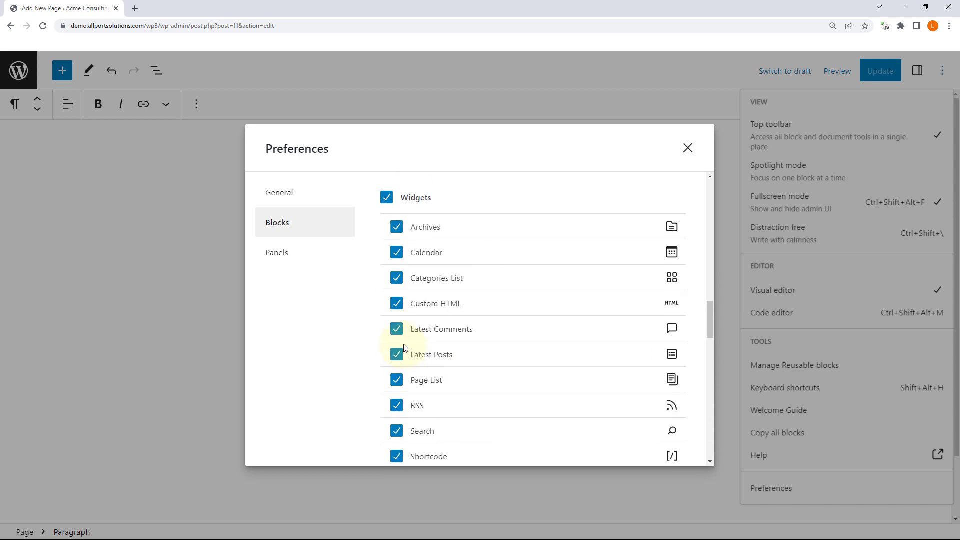
{"action": "scroll", "coordinate": [404, 349], "scroll_direction": "up", "scroll_amount": 5}
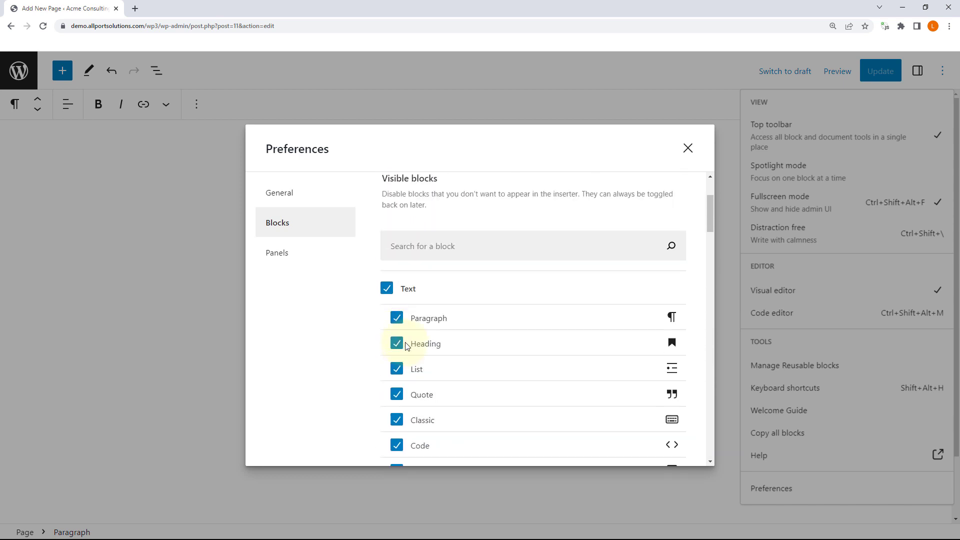
{"action": "left_click", "coordinate": [280, 254]}
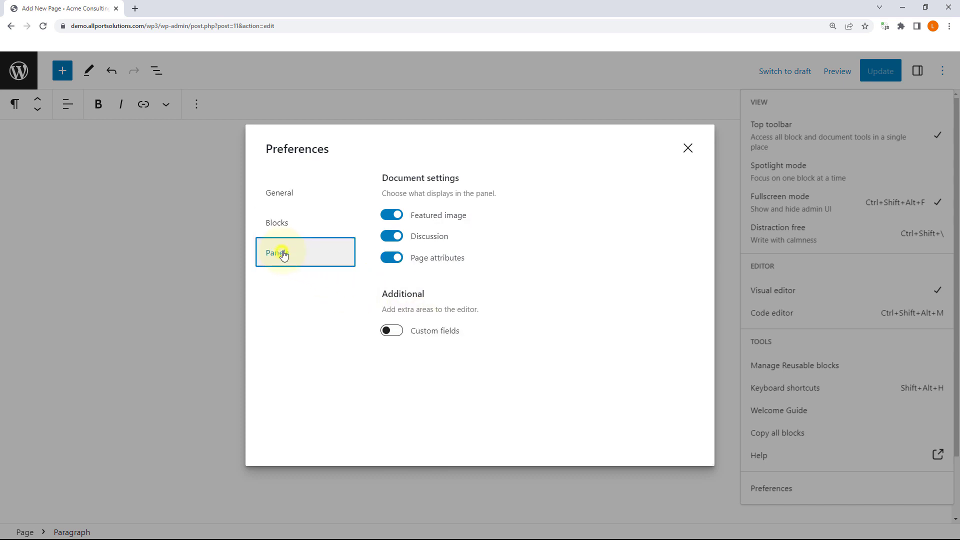
{"action": "left_click", "coordinate": [389, 238]}
{"action": "left_click", "coordinate": [389, 238]}
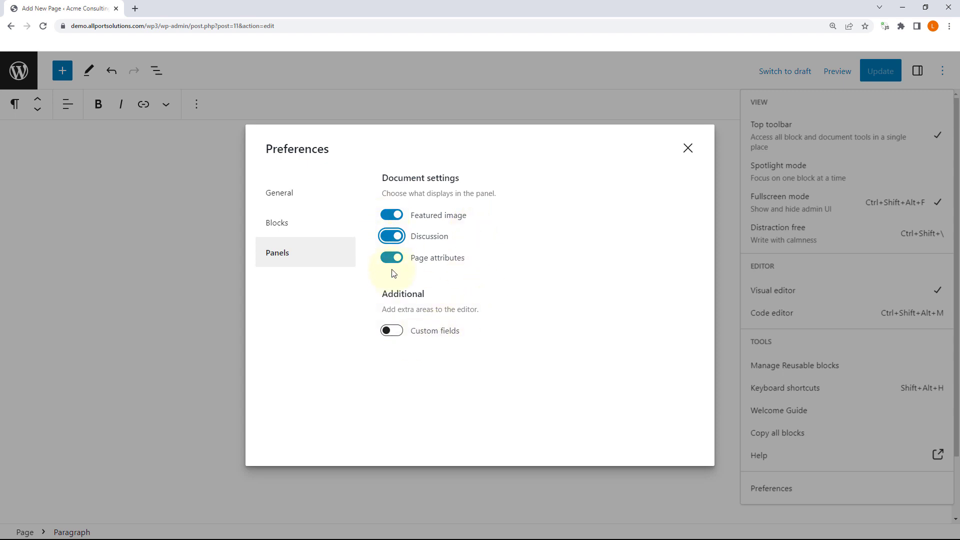
{"action": "left_click", "coordinate": [683, 149]}
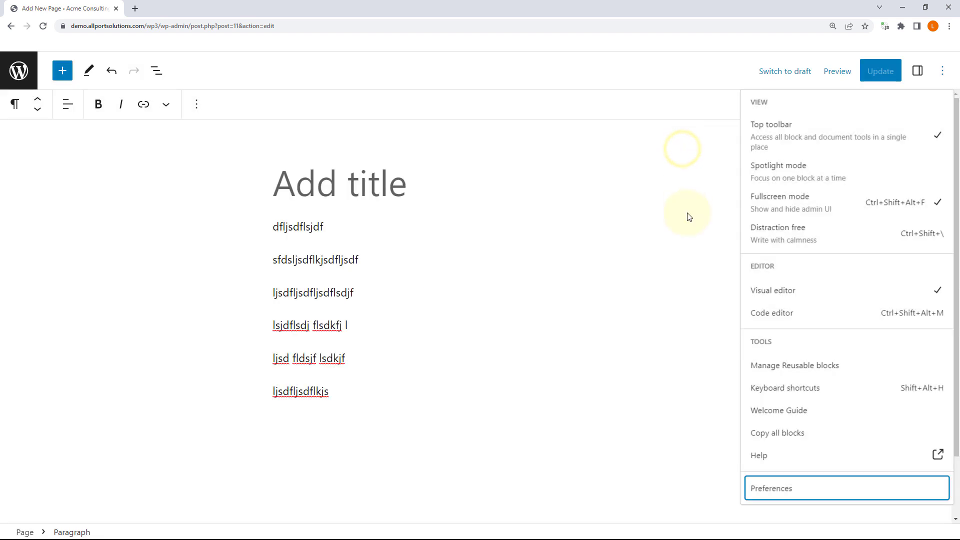
Step: In the Page settings sidebar, collapse Summary and expand Page Attributes, showing an empty parent page and order 0
{"action": "left_click", "coordinate": [943, 73]}
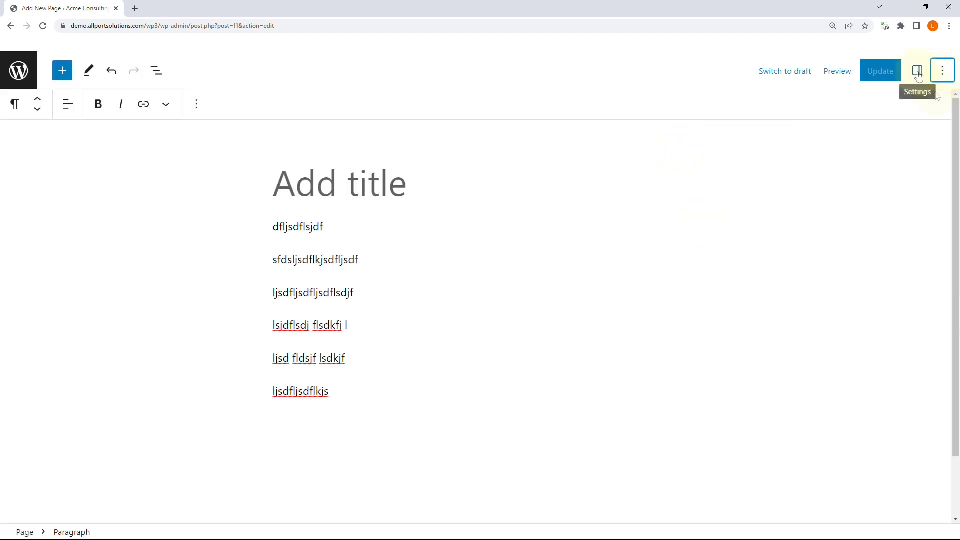
{"action": "left_click", "coordinate": [918, 72]}
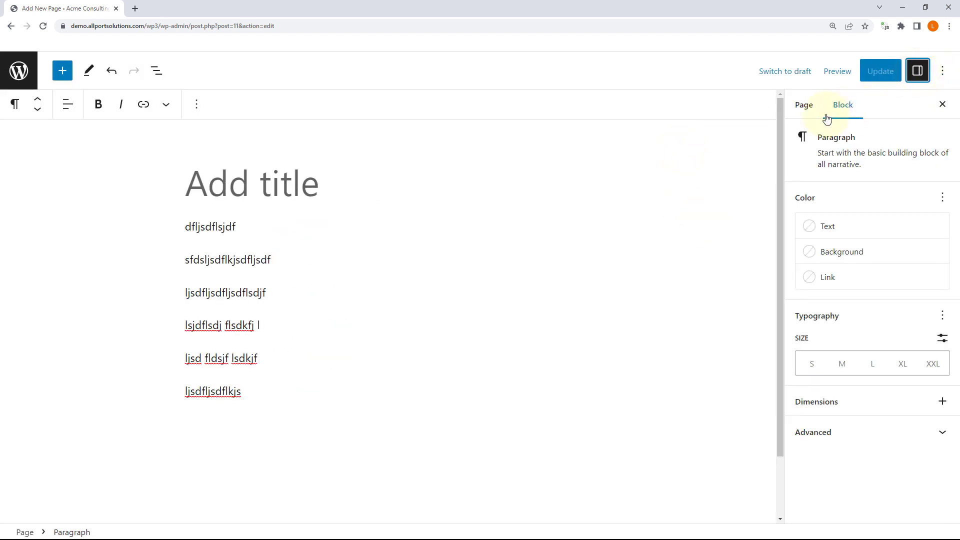
{"action": "left_click", "coordinate": [808, 107]}
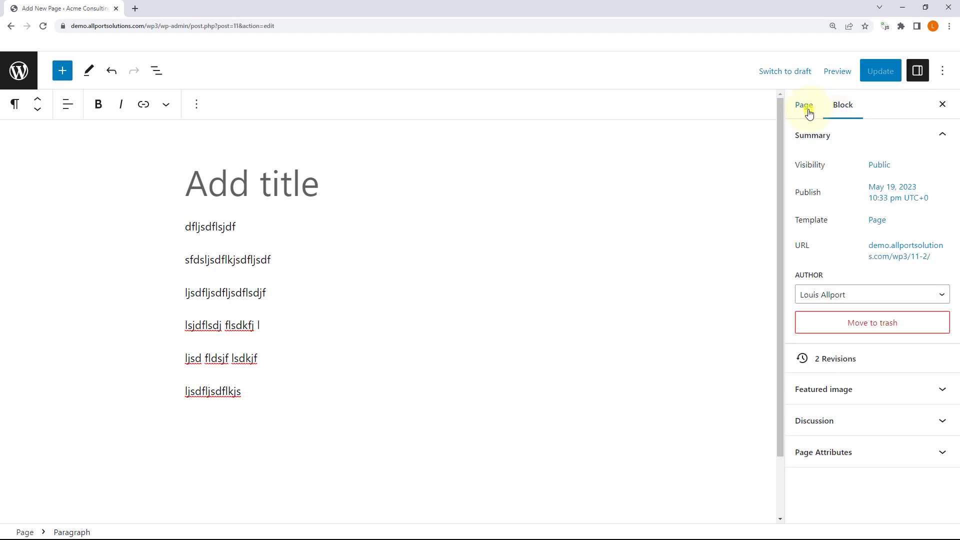
{"action": "left_click", "coordinate": [942, 136]}
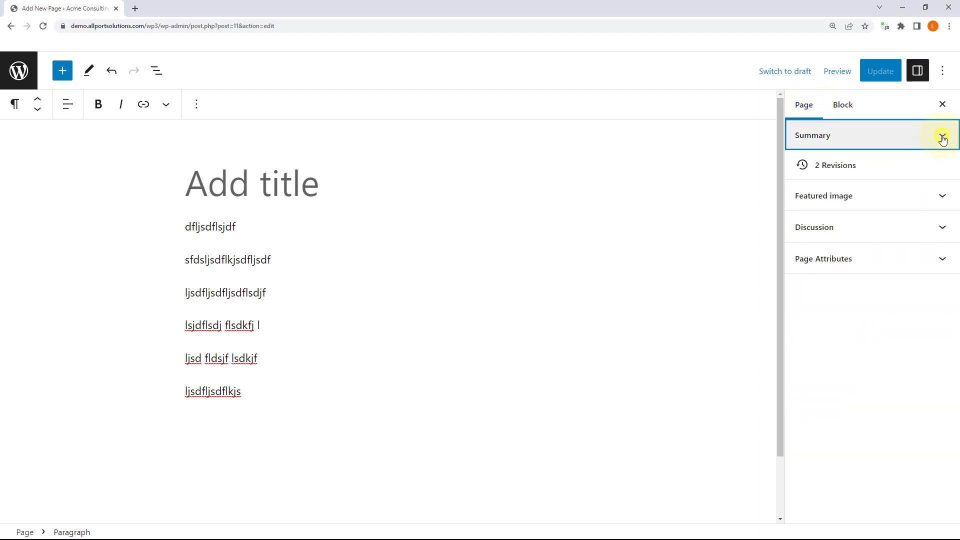
{"action": "left_click", "coordinate": [942, 261]}
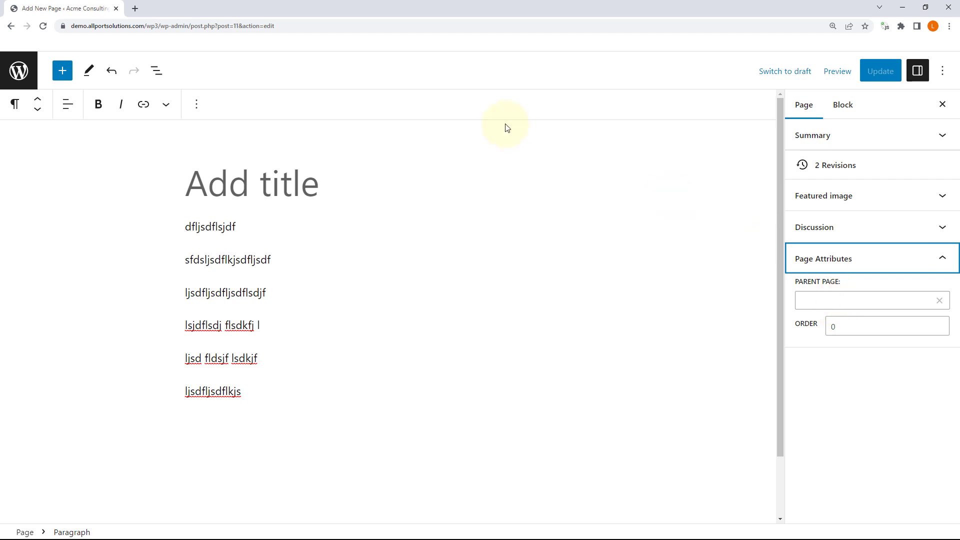
{"action": "double_click", "coordinate": [155, 26]}
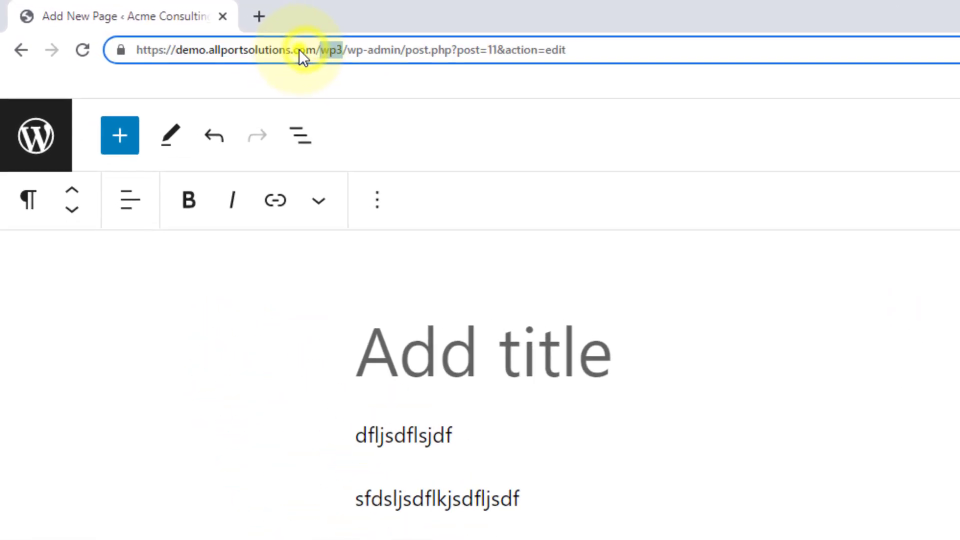
{"action": "left_click_drag", "start_coordinate": [299, 50], "coordinate": [413, 56]}
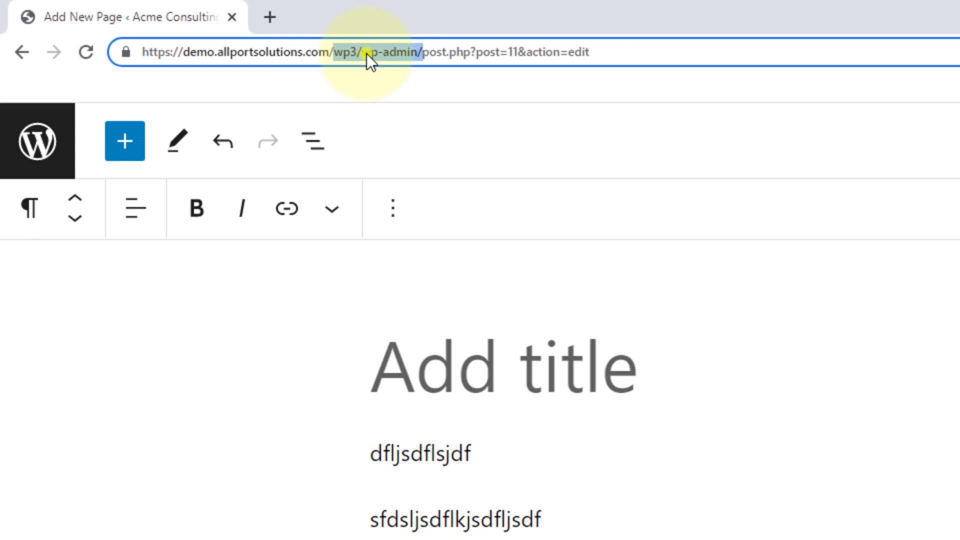
{"action": "left_click", "coordinate": [367, 53]}
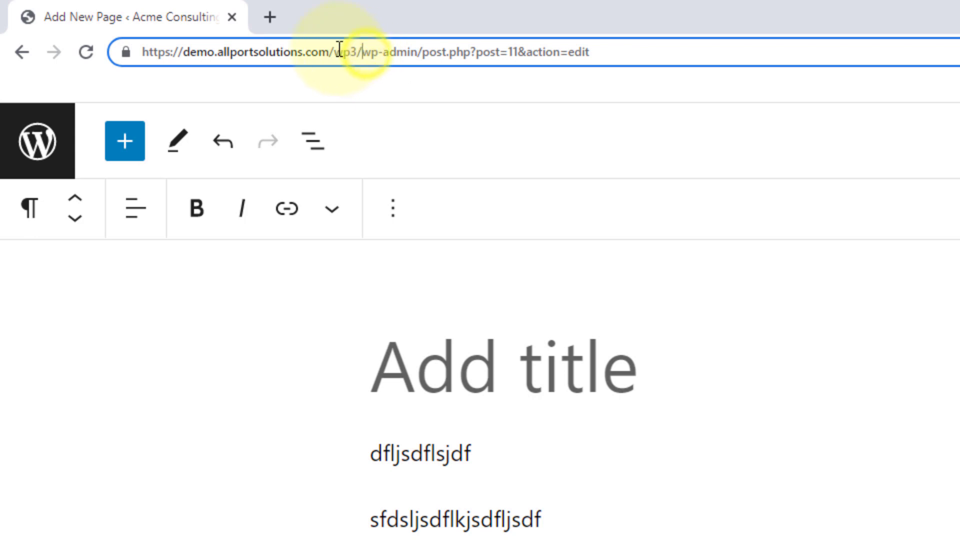
{"action": "left_click_drag", "start_coordinate": [336, 51], "coordinate": [756, 49]}
{"action": "left_click", "coordinate": [381, 58]}
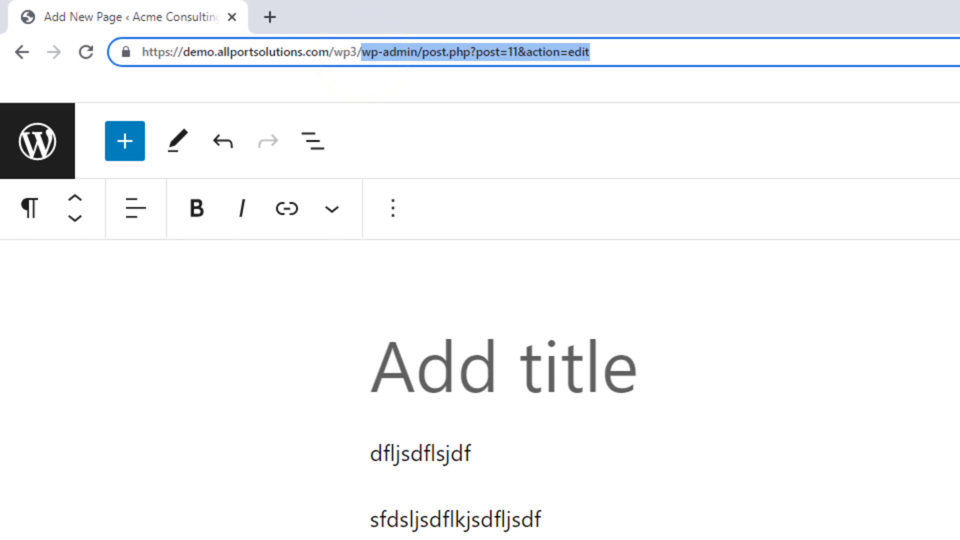
{"action": "type", "text": "about"}
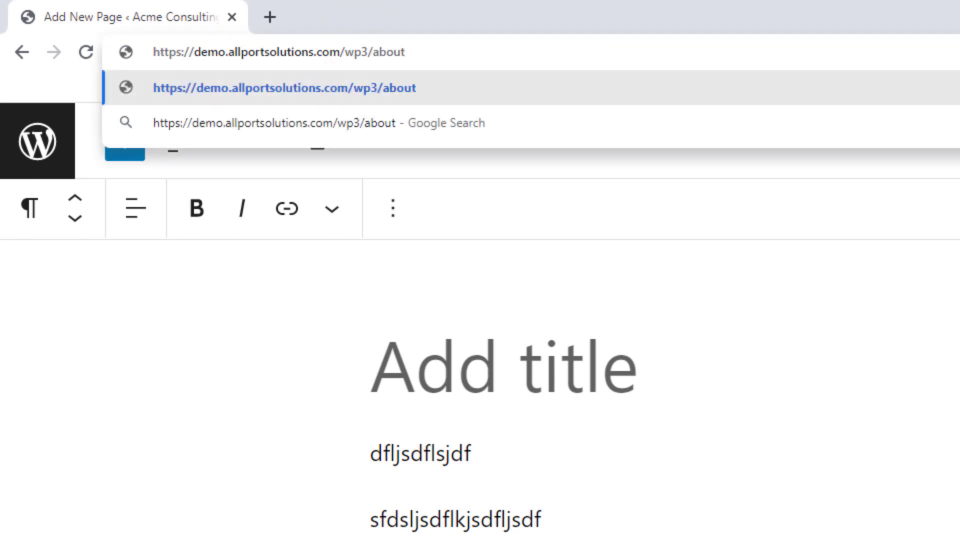
{"action": "type", "text": "/"}
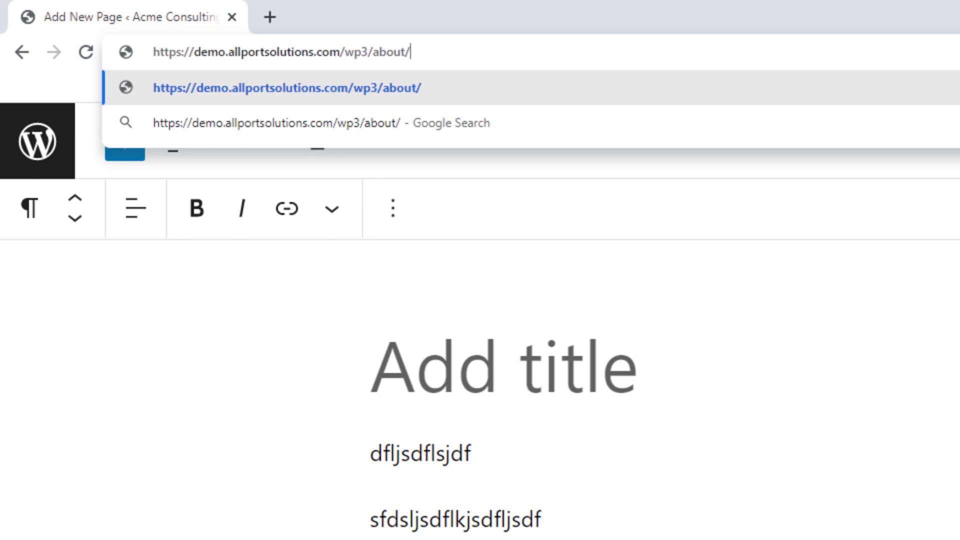
{"action": "type", "text": "history"}
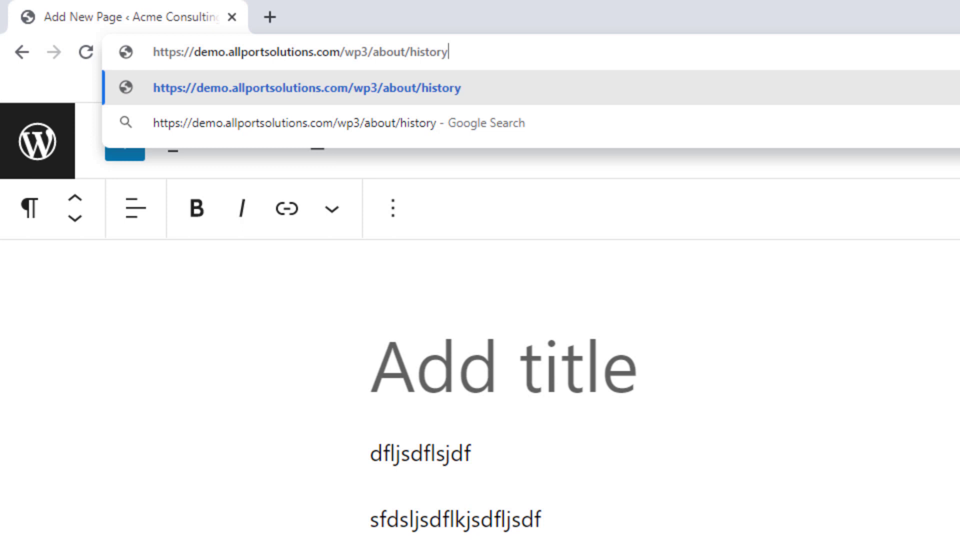
{"action": "key", "text": "BackSpace"}
{"action": "key", "text": "BackSpace"}
{"action": "key", "text": "BackSpace"}
{"action": "key", "text": "BackSpace"}
{"action": "key", "text": "BackSpace"}
{"action": "key", "text": "BackSpace"}
{"action": "key", "text": "BackSpace"}
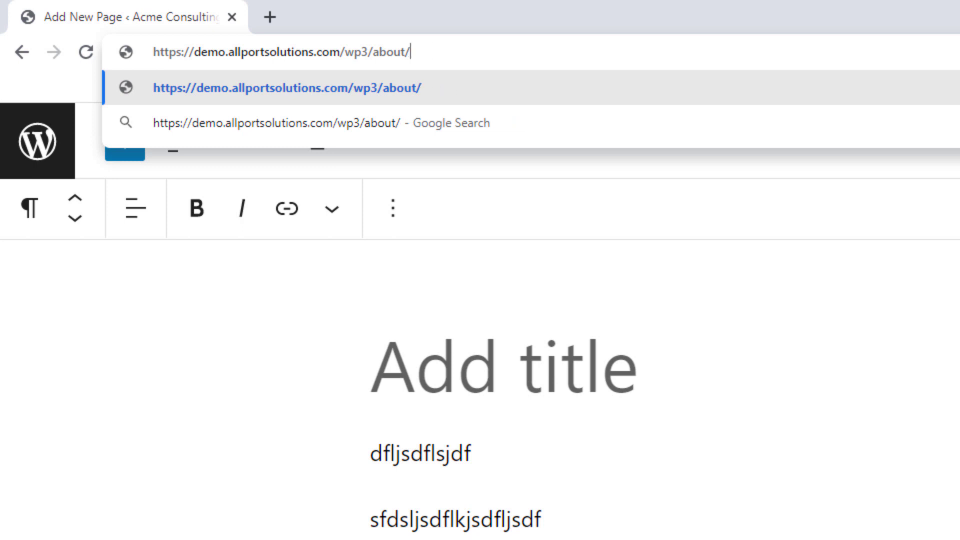
{"action": "type", "text": "personnel"}
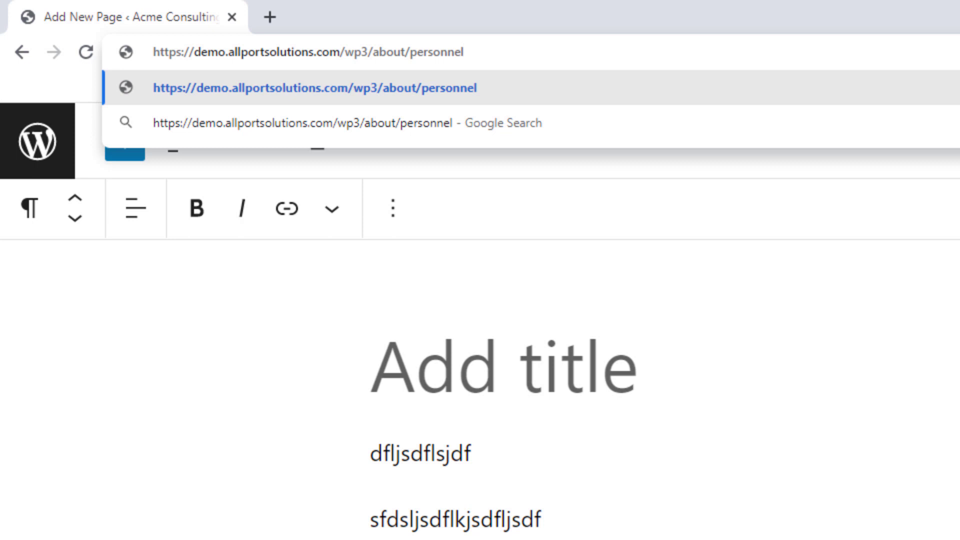
{"action": "key", "text": "BackSpace"}
{"action": "key", "text": "BackSpace"}
{"action": "key", "text": "BackSpace"}
{"action": "key", "text": "BackSpace"}
{"action": "key", "text": "BackSpace"}
{"action": "key", "text": "BackSpace"}
{"action": "key", "text": "BackSpace"}
{"action": "key", "text": "BackSpace"}
{"action": "key", "text": "BackSpace"}
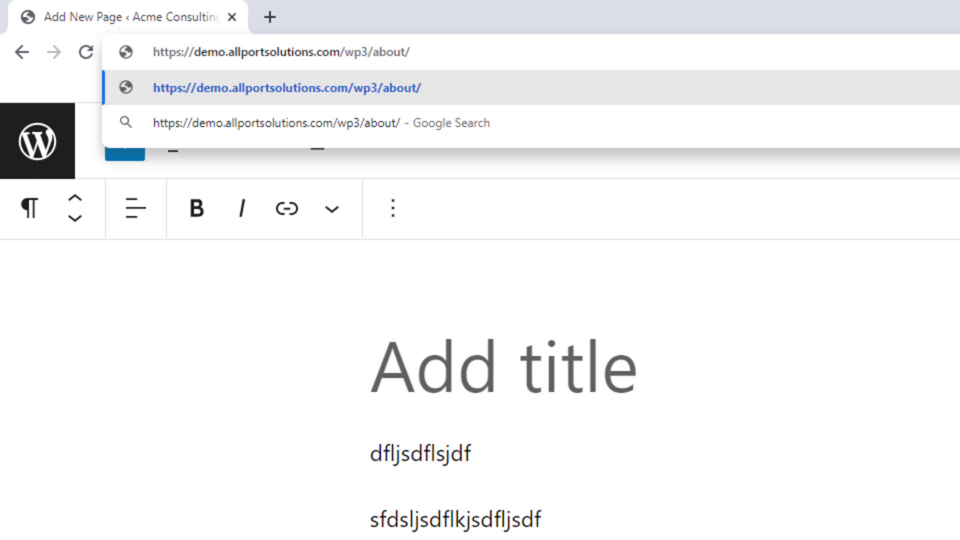
{"action": "type", "text": "services"}
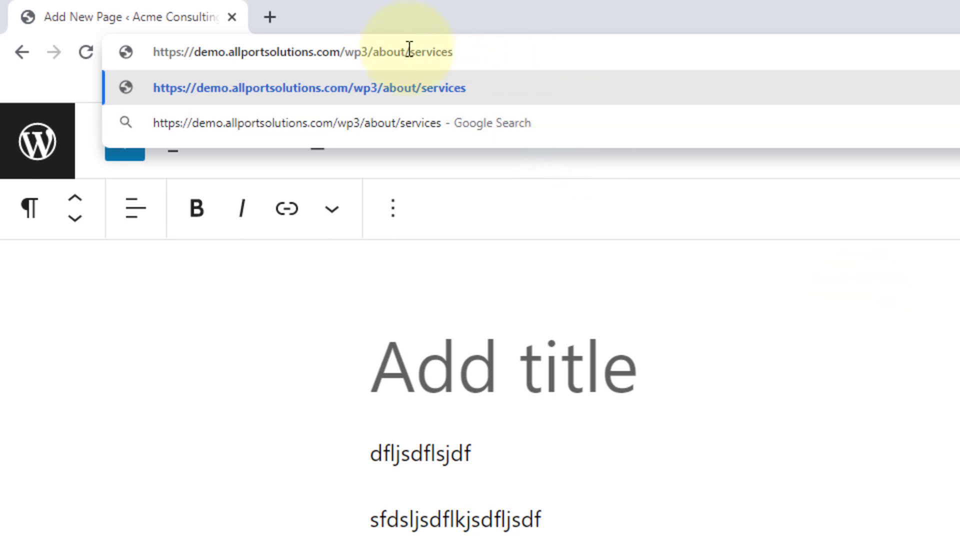
{"action": "left_click_drag", "start_coordinate": [411, 52], "coordinate": [578, 103]}
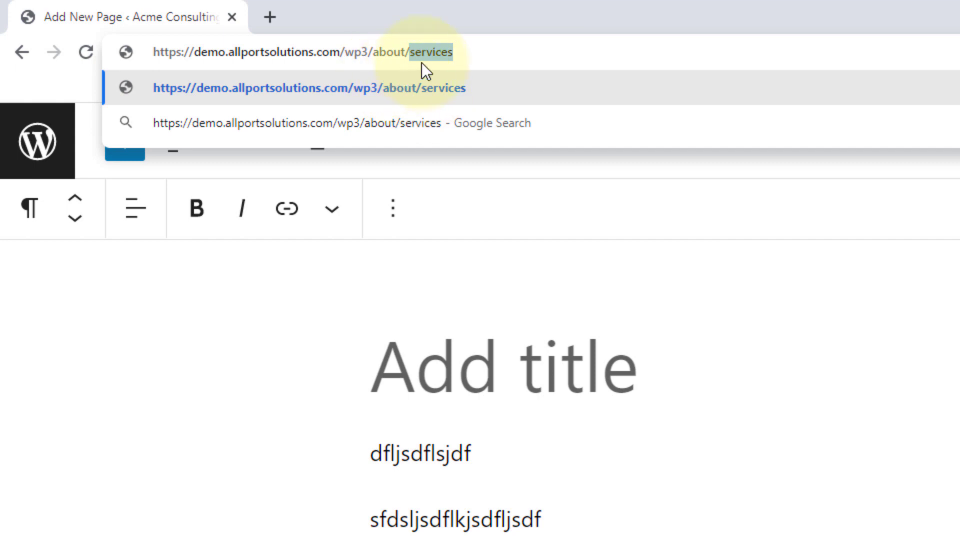
{"action": "left_click", "coordinate": [487, 54]}
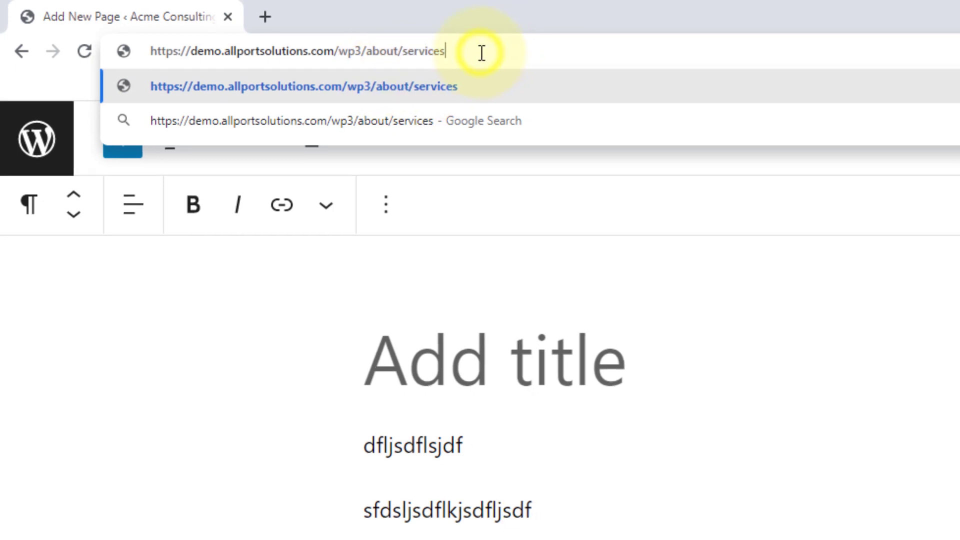
{"action": "key", "text": "Escape"}
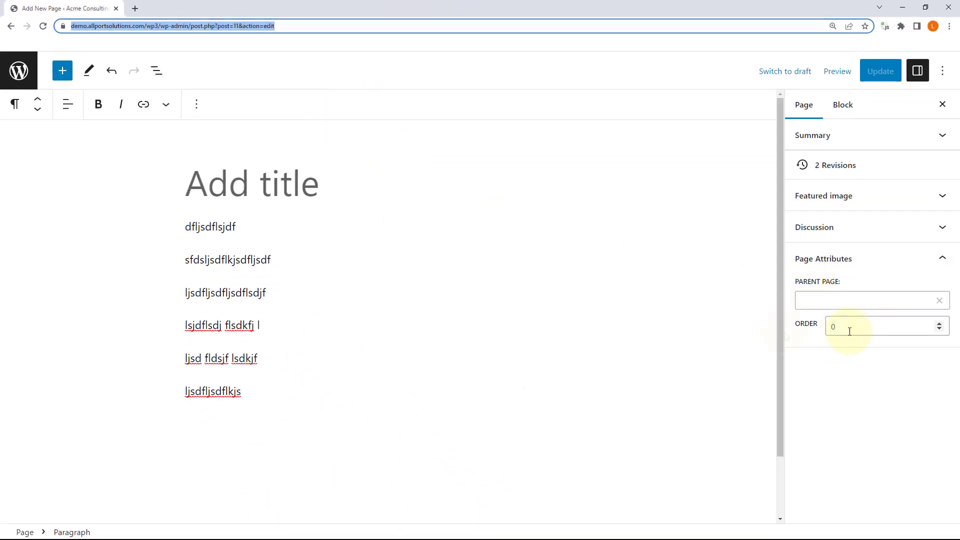
Step: Highlight the Order value 0, expand and collapse Discussion, and collapse Page Attributes
{"action": "left_click_drag", "start_coordinate": [848, 330], "coordinate": [786, 336]}
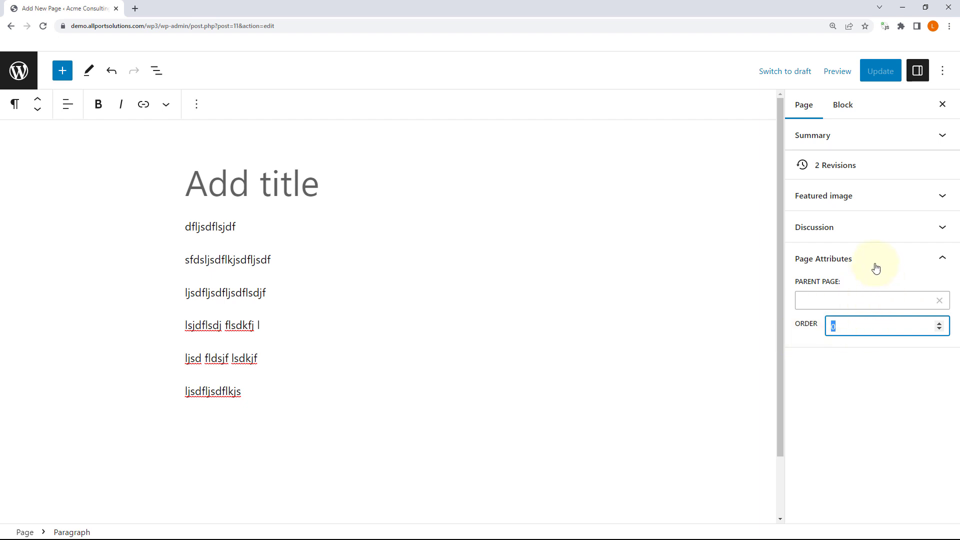
{"action": "left_click", "coordinate": [938, 228]}
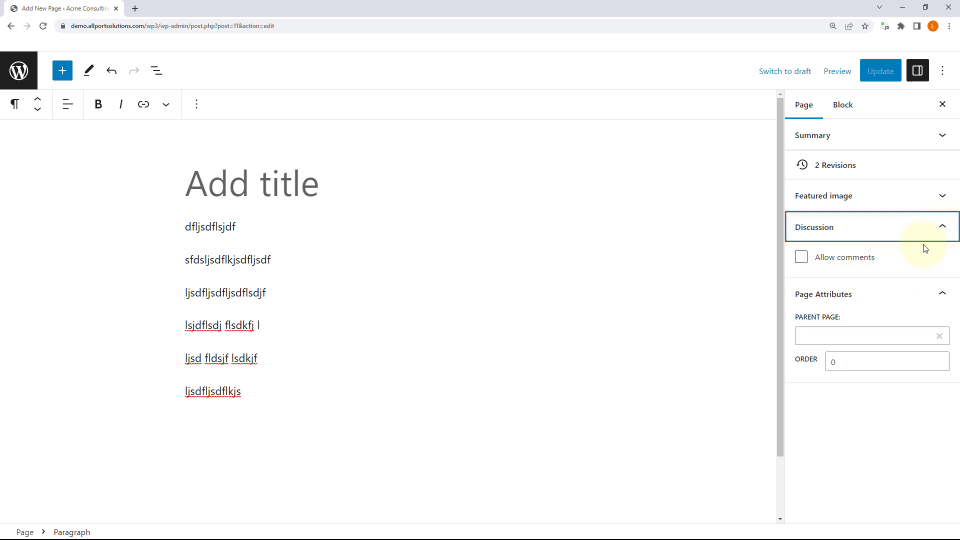
{"action": "left_click", "coordinate": [942, 228]}
{"action": "left_click", "coordinate": [944, 261]}
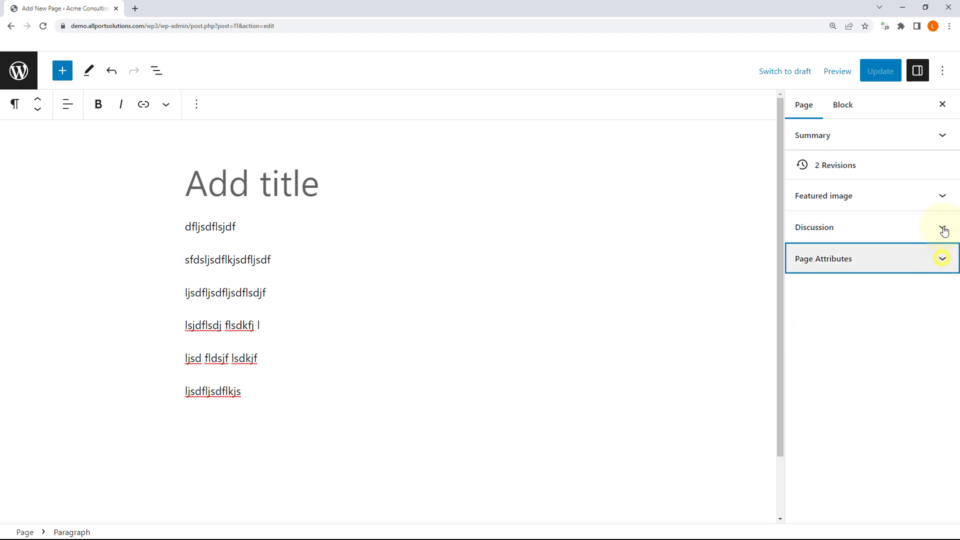
Step: Look at the Featured image section, collapse it, and expand Summary again
{"action": "left_click", "coordinate": [943, 196]}
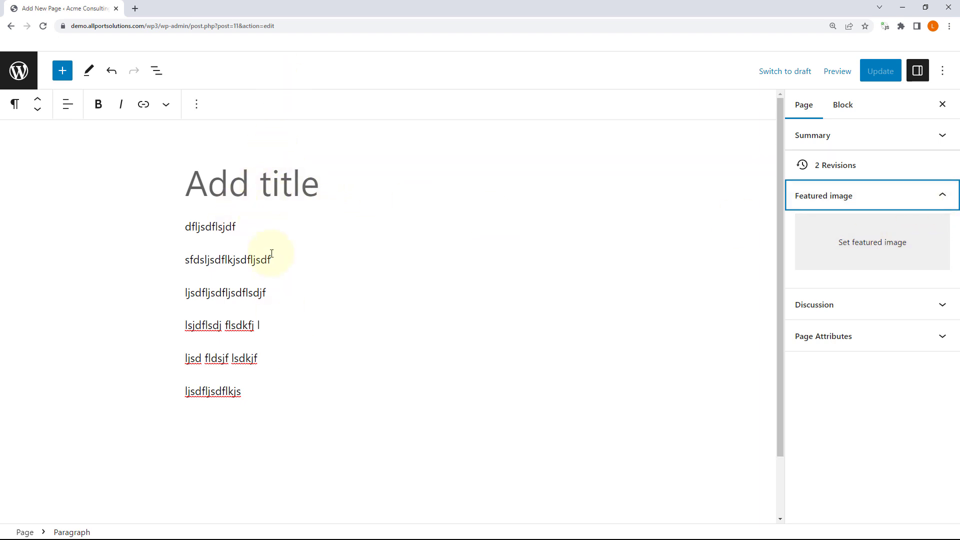
{"action": "mouse_move", "coordinate": [324, 243]}
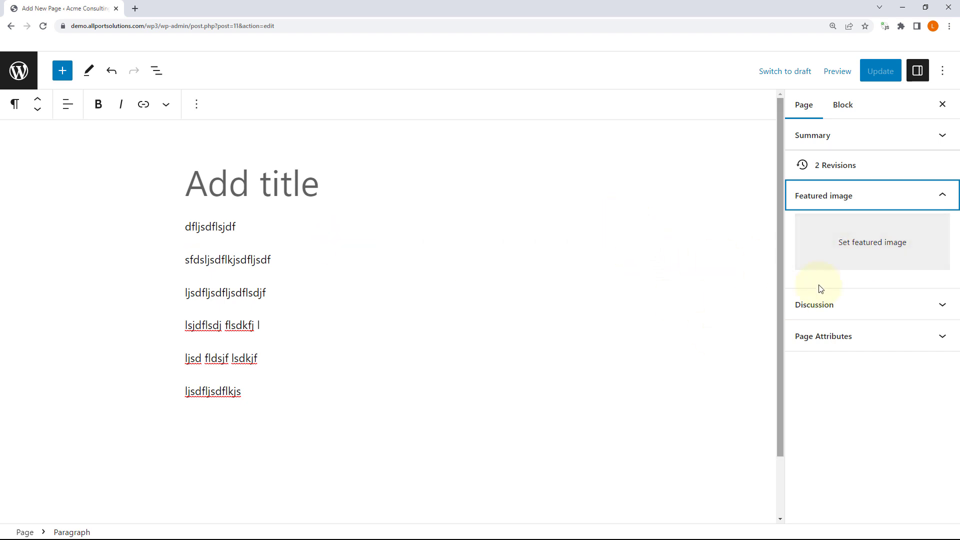
{"action": "left_click", "coordinate": [937, 200]}
{"action": "left_click", "coordinate": [938, 135]}
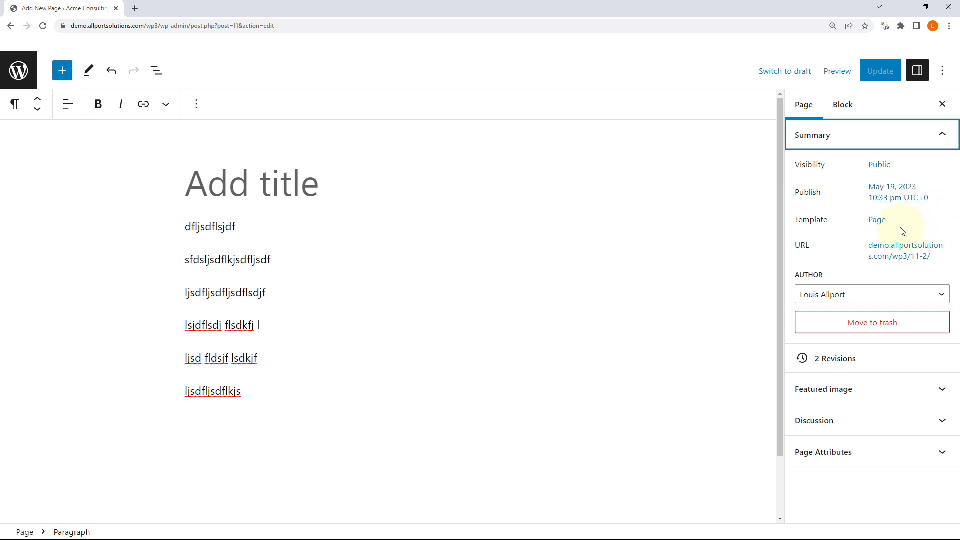
Step: Replace the permalink slug 11-2 with test-page, making the URL end in /wp3/test-page/
{"action": "left_click", "coordinate": [877, 220]}
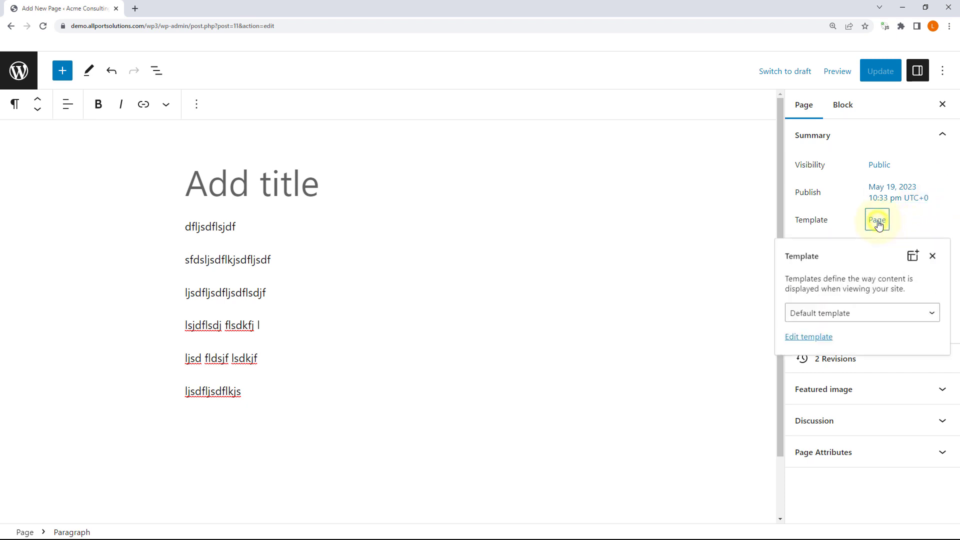
{"action": "left_click", "coordinate": [879, 224]}
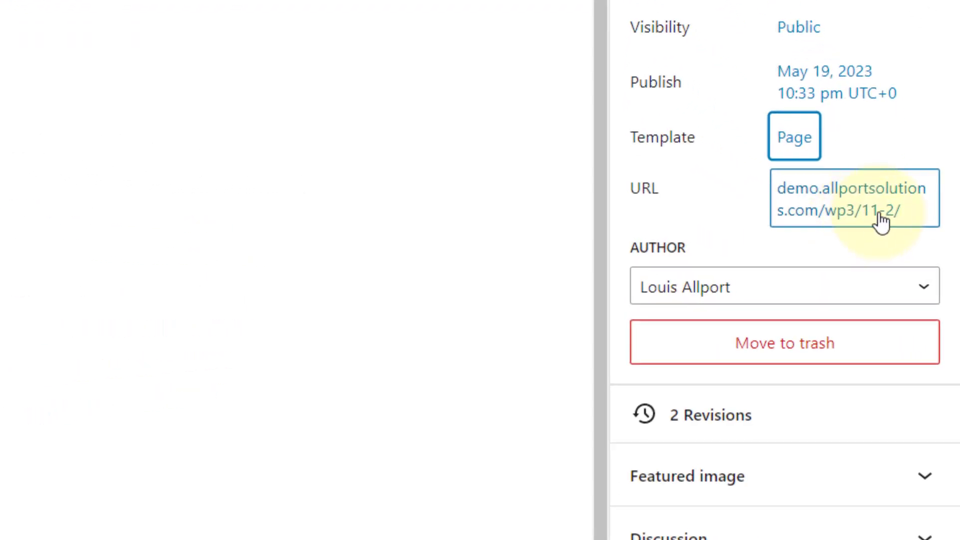
{"action": "left_click", "coordinate": [881, 221]}
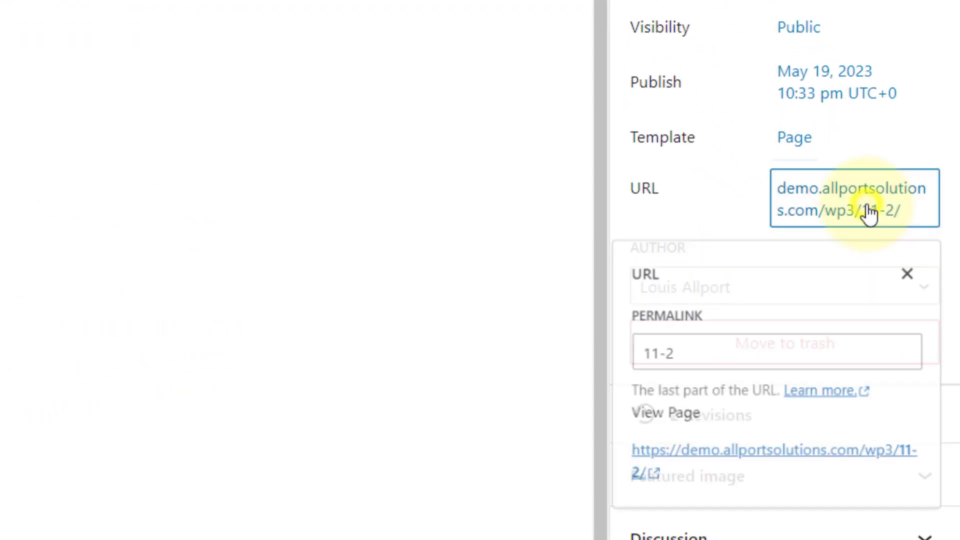
{"action": "left_click", "coordinate": [738, 359]}
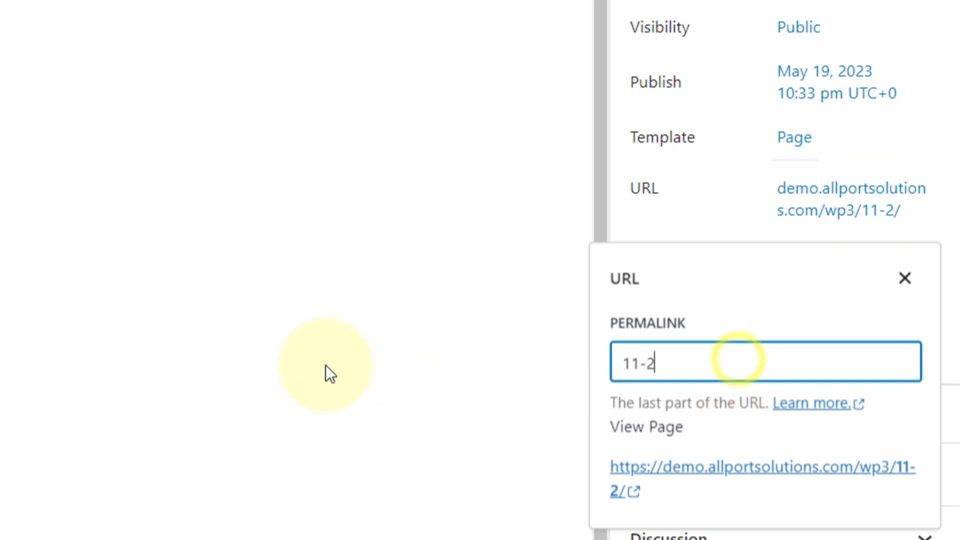
{"action": "triple_click", "coordinate": [712, 359]}
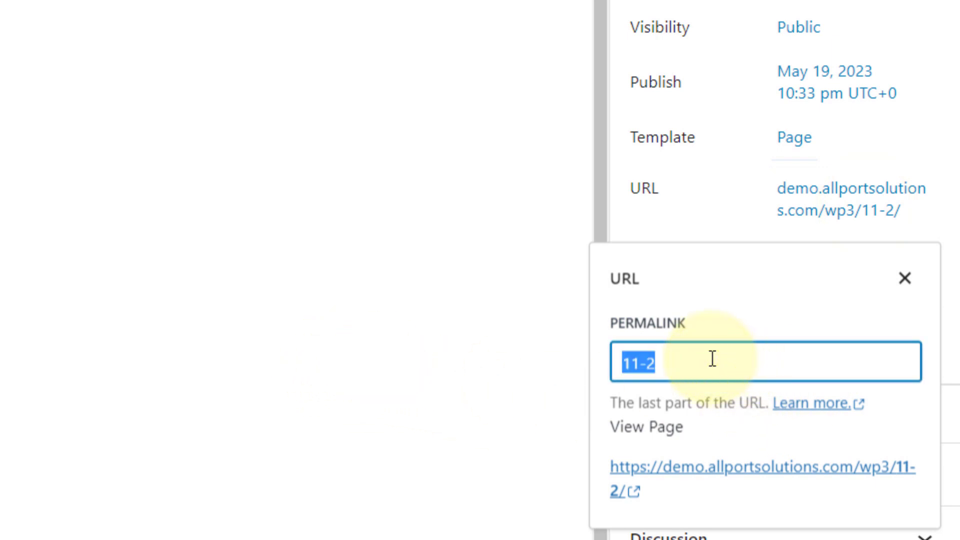
{"action": "type", "text": "test-page"}
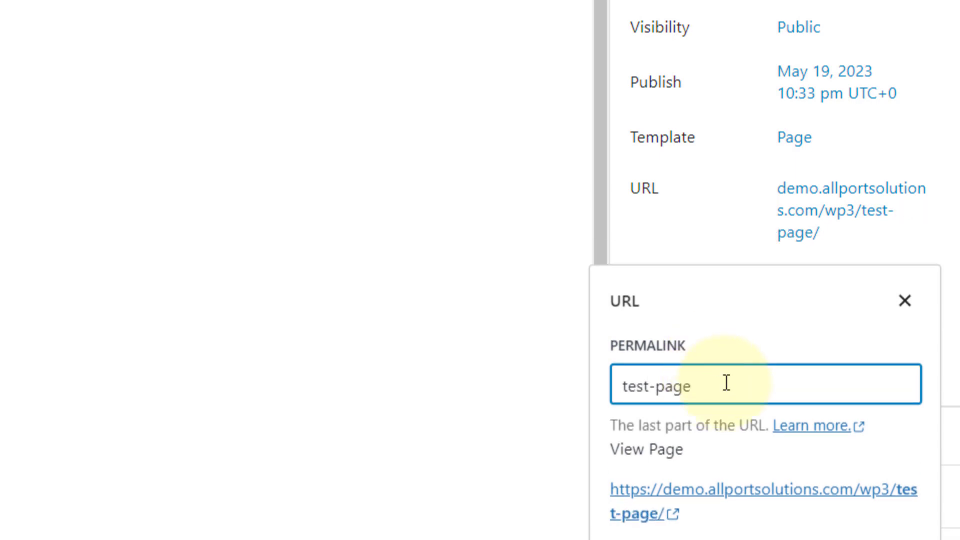
{"action": "left_click", "coordinate": [904, 302]}
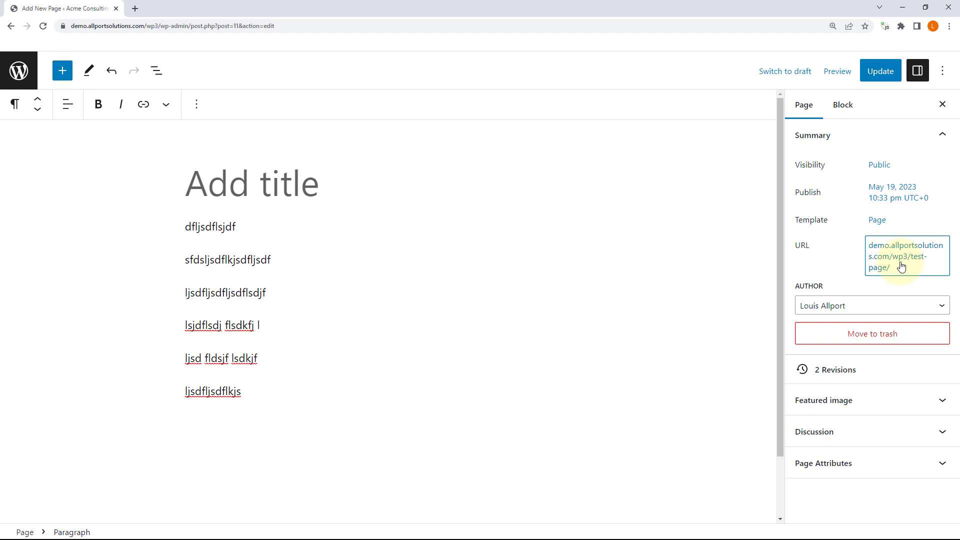
Step: Enter 'Test Page' as the page title
{"action": "left_click", "coordinate": [265, 188]}
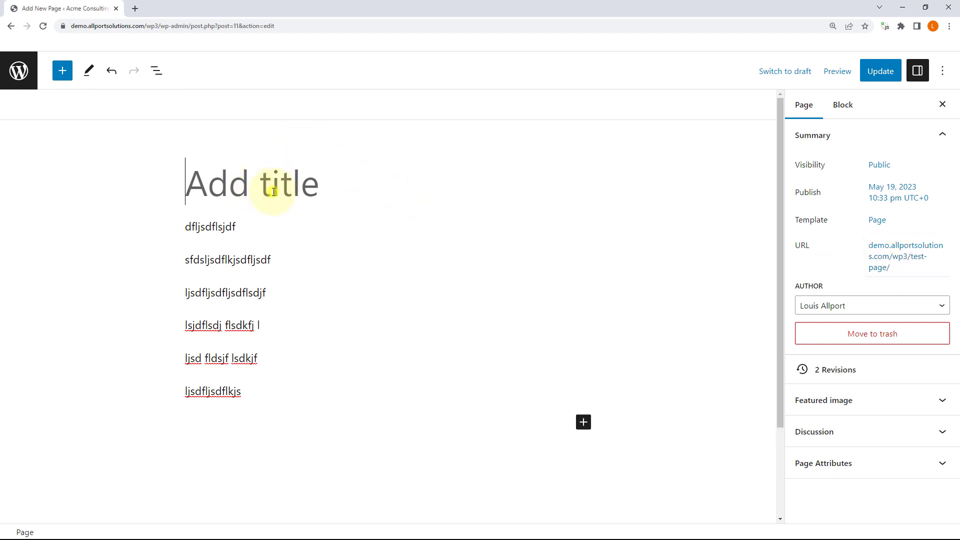
{"action": "type", "text": "Test Page"}
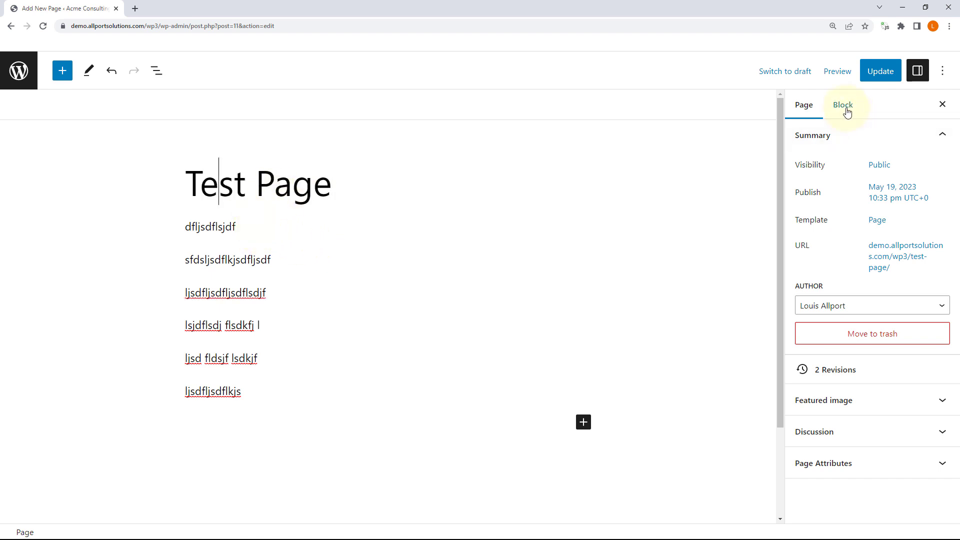
{"action": "left_click_drag", "start_coordinate": [275, 182], "coordinate": [218, 182]}
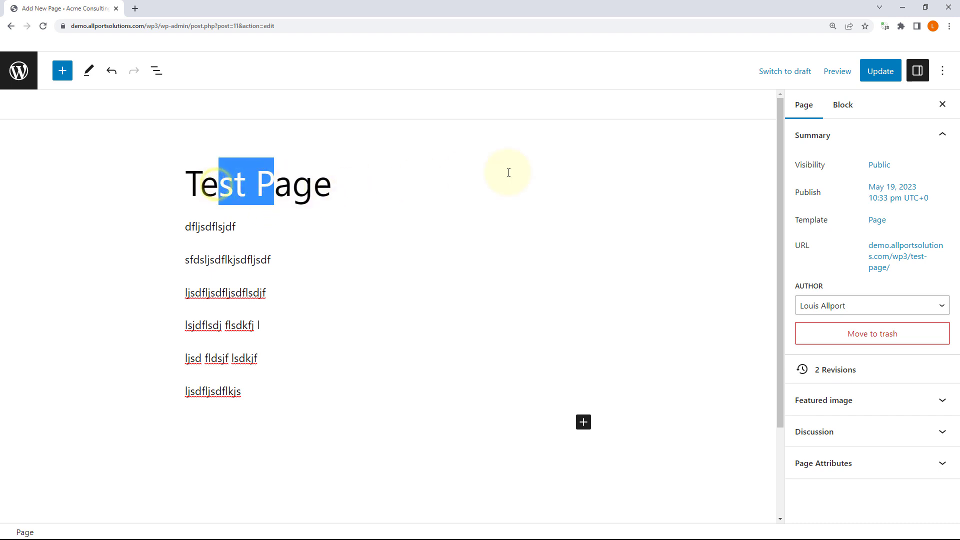
Step: Select the first paragraph, toggle the Settings sidebar, and switch between Page and Block settings
{"action": "left_click", "coordinate": [846, 106]}
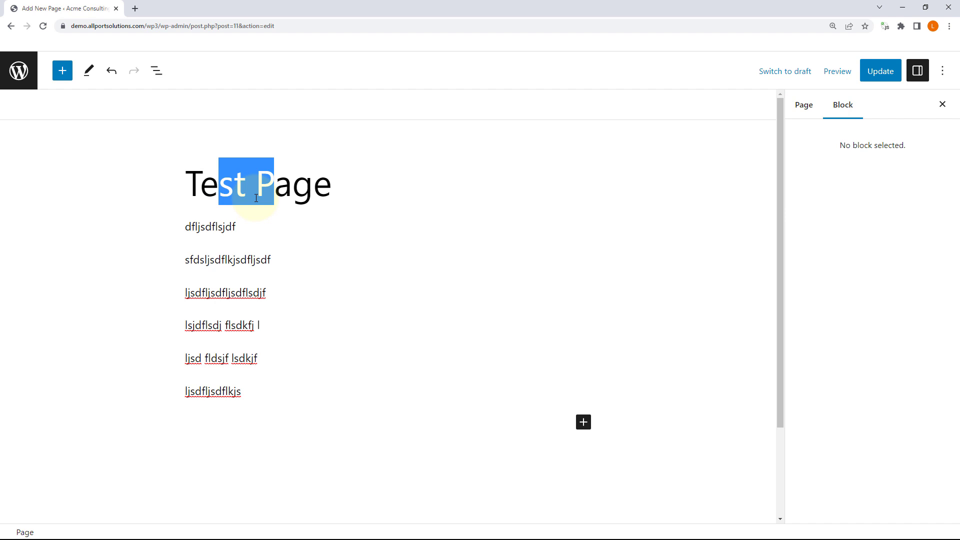
{"action": "left_click", "coordinate": [212, 226]}
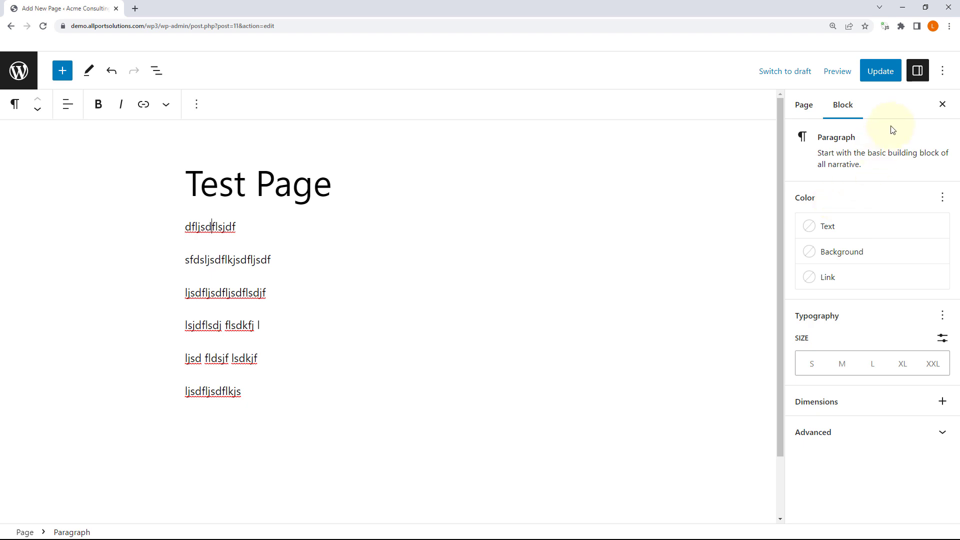
{"action": "left_click", "coordinate": [918, 71]}
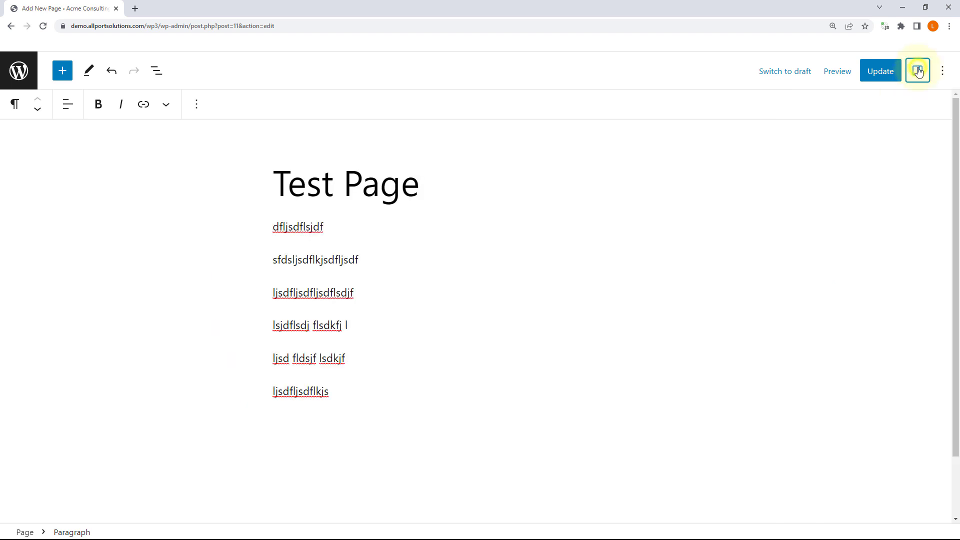
{"action": "left_click", "coordinate": [918, 71]}
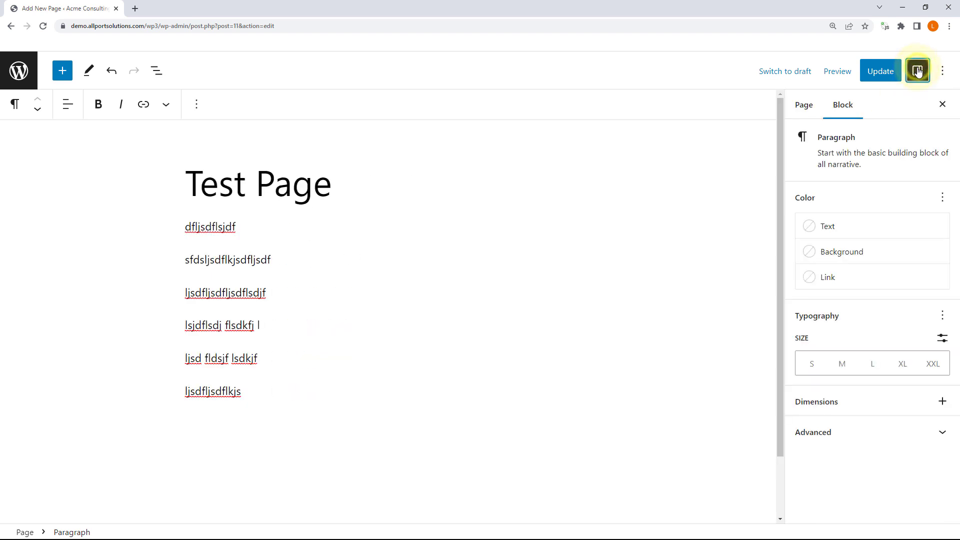
{"action": "left_click", "coordinate": [800, 111]}
{"action": "left_click", "coordinate": [842, 109]}
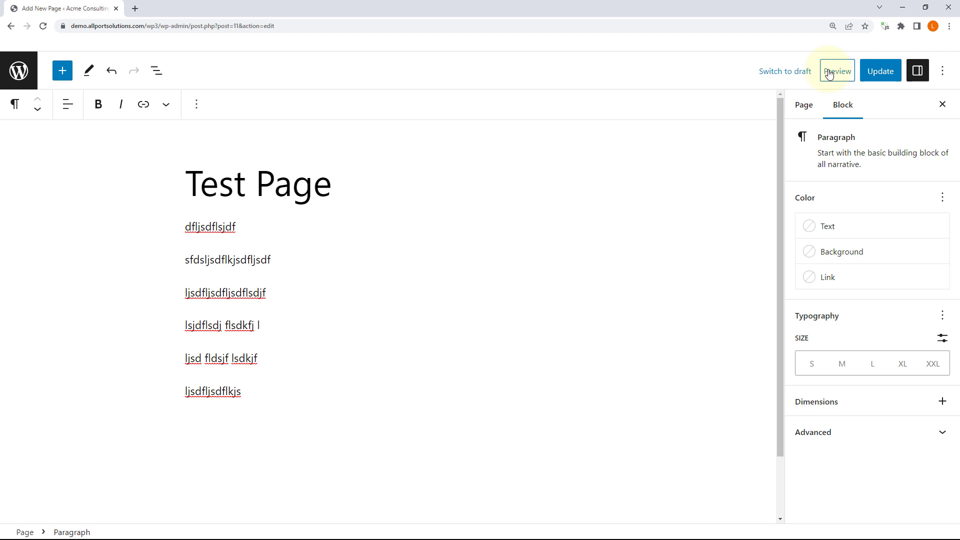
Step: Revert the page to a draft and preview it at mobile width
{"action": "left_click", "coordinate": [791, 71]}
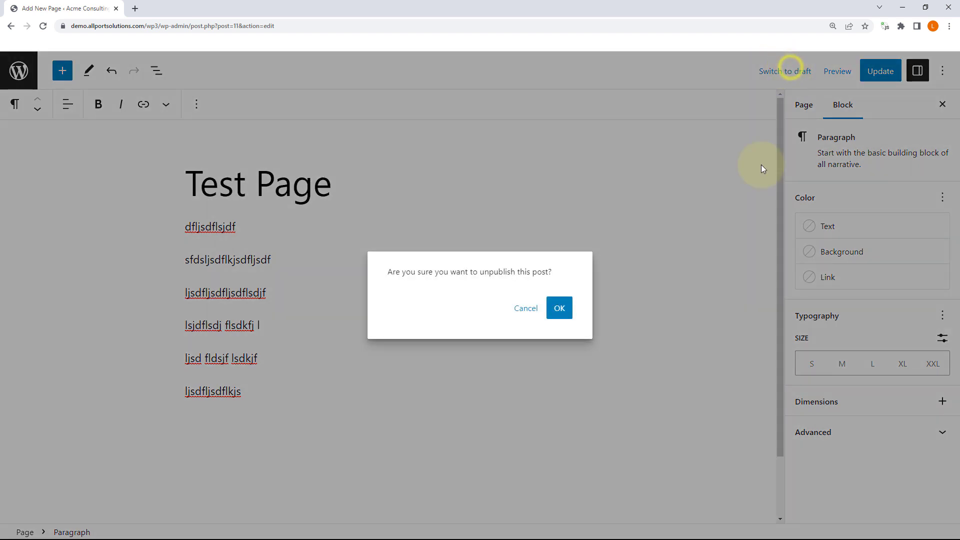
{"action": "left_click", "coordinate": [559, 309]}
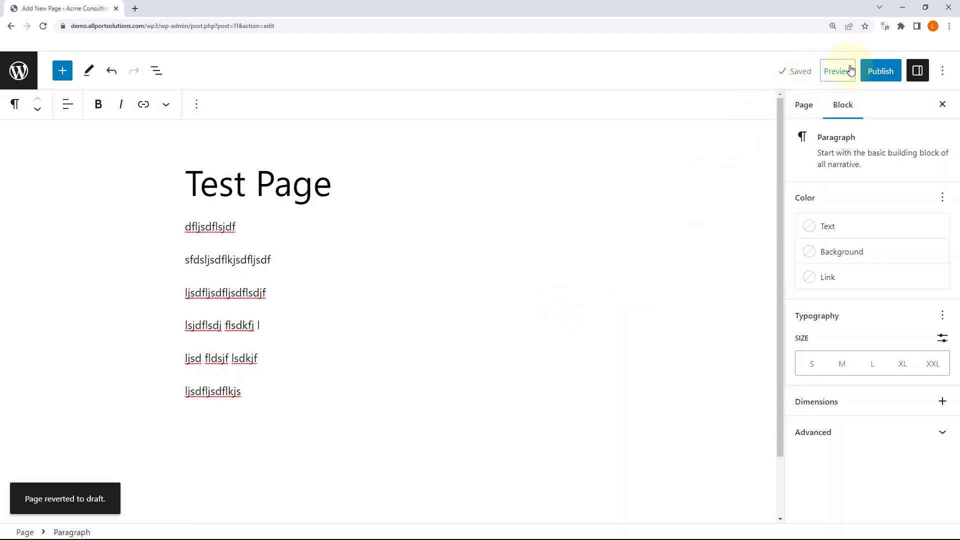
{"action": "left_click", "coordinate": [850, 70]}
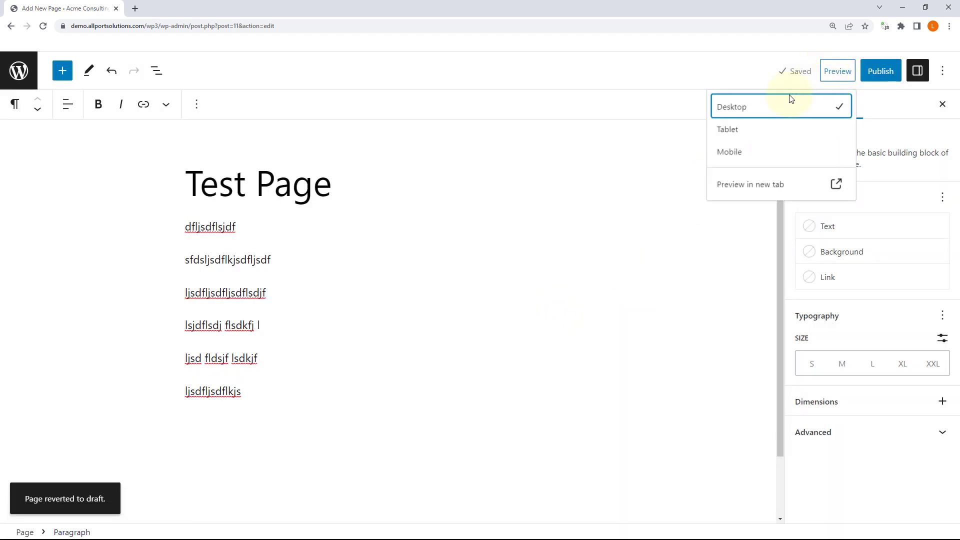
{"action": "left_click", "coordinate": [738, 162]}
{"action": "left_click", "coordinate": [393, 272]}
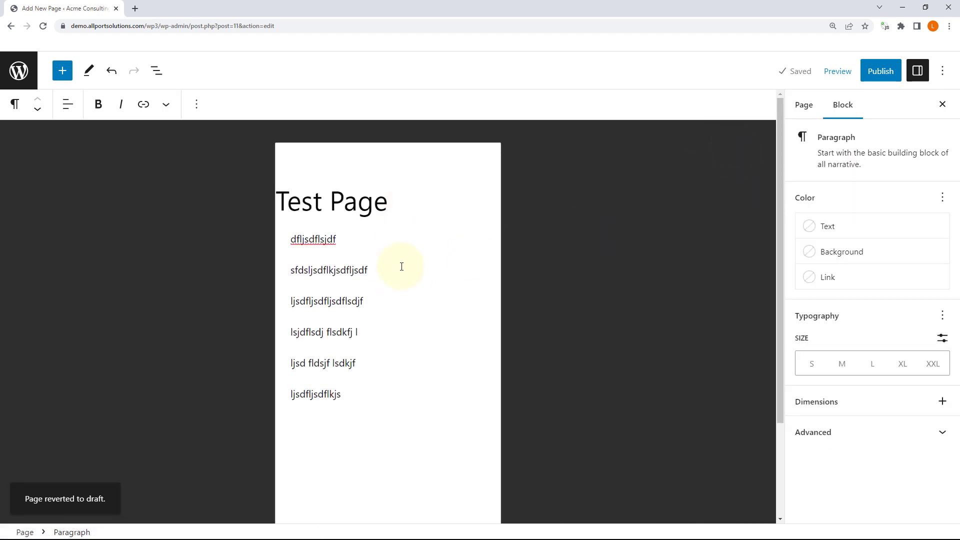
Step: Open a new-tab preview and close it, then view the canvas at tablet and desktop widths
{"action": "left_click", "coordinate": [833, 78]}
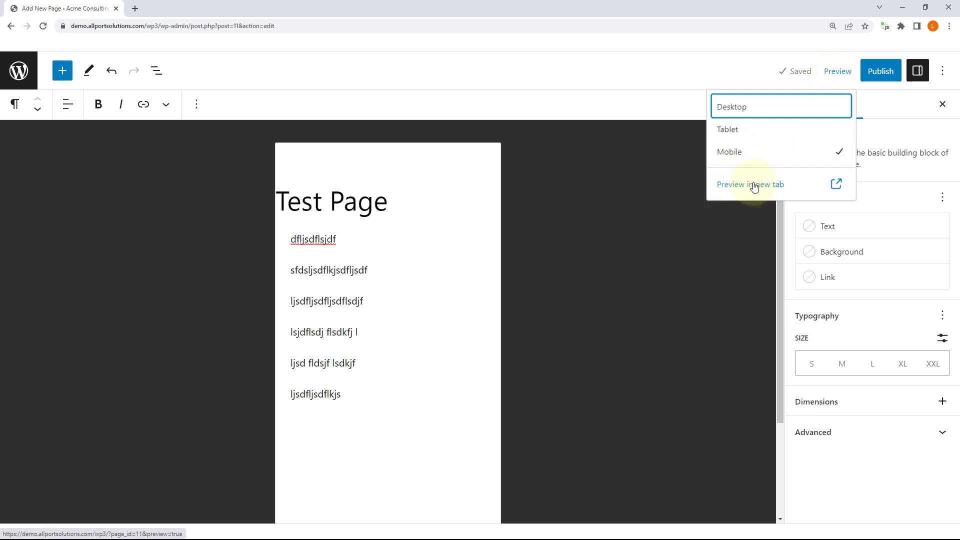
{"action": "left_click", "coordinate": [754, 186]}
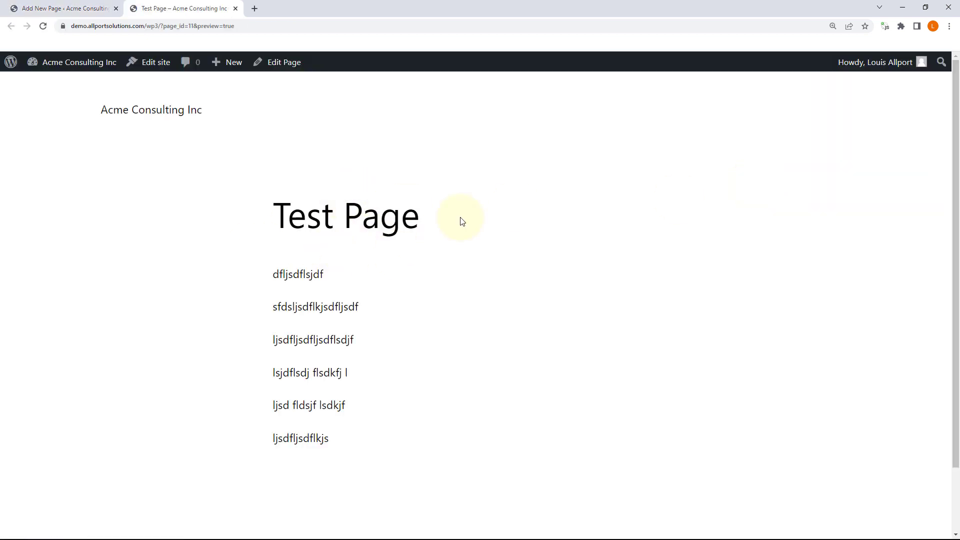
{"action": "left_click", "coordinate": [236, 9]}
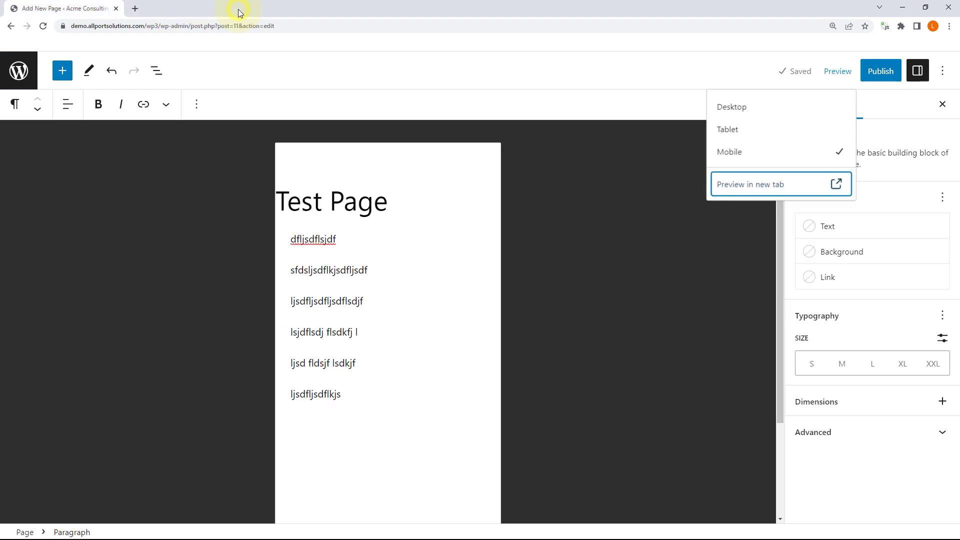
{"action": "left_click", "coordinate": [761, 133]}
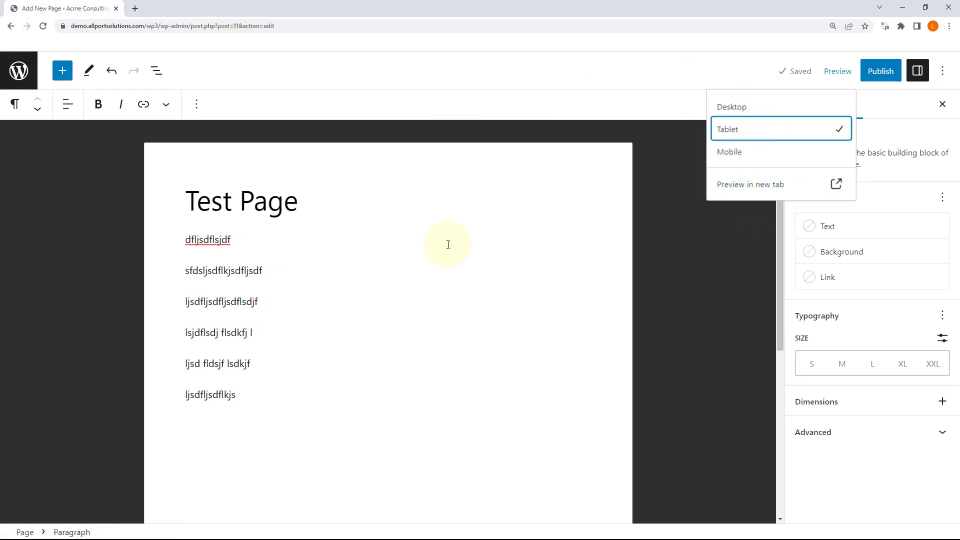
{"action": "left_click", "coordinate": [741, 108]}
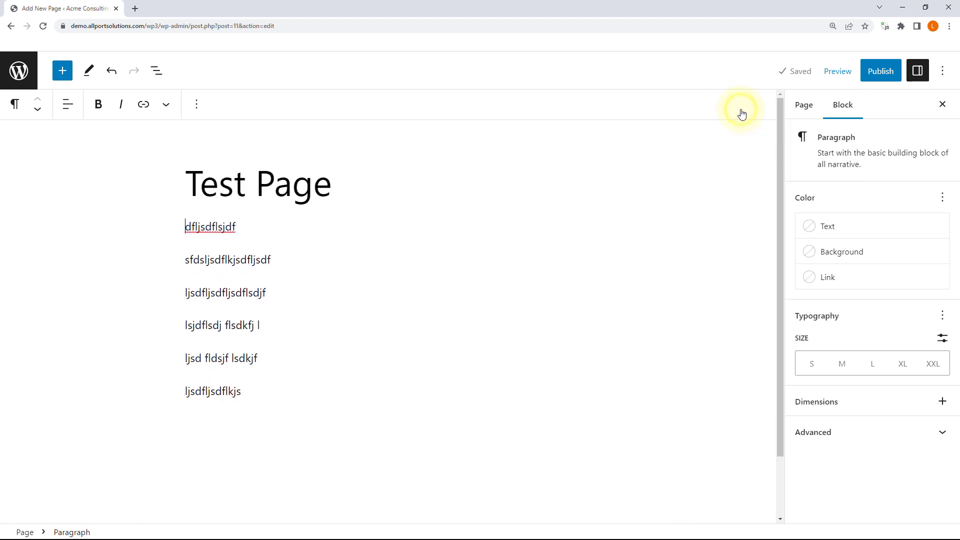
Step: Open the Test Page preview in a new browser tab and scroll through it
{"action": "left_click", "coordinate": [832, 75]}
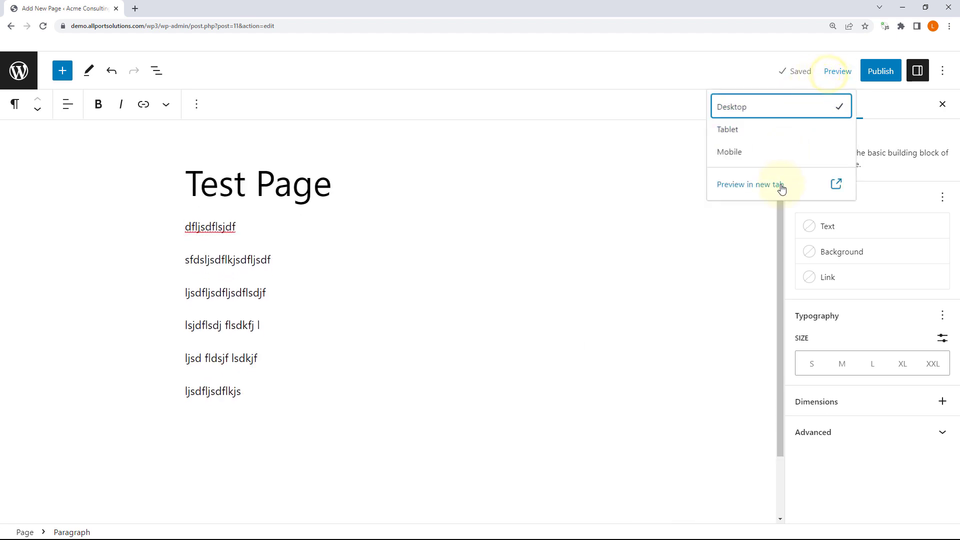
{"action": "left_click", "coordinate": [765, 191]}
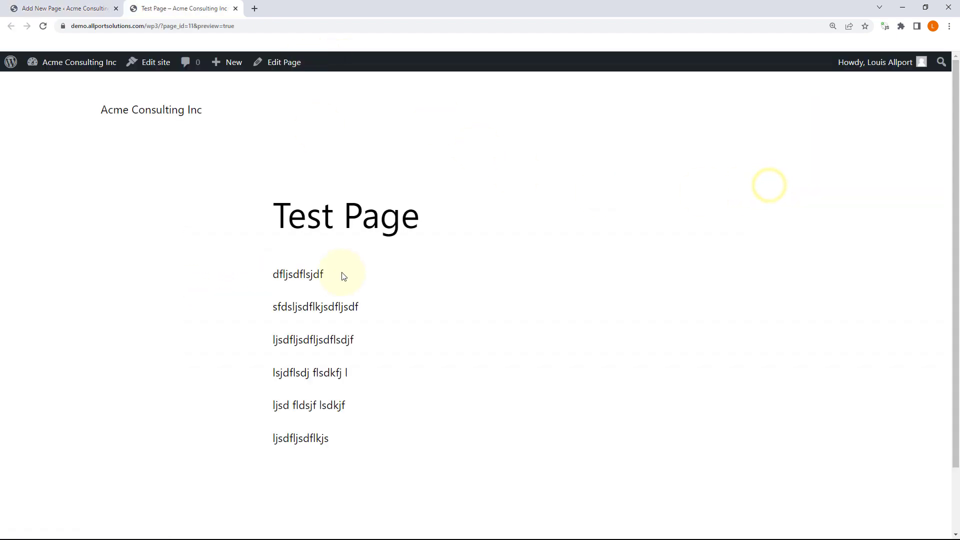
{"action": "scroll", "coordinate": [370, 290], "scroll_direction": "down", "scroll_amount": 2}
{"action": "scroll", "coordinate": [370, 290], "scroll_direction": "up", "scroll_amount": 2}
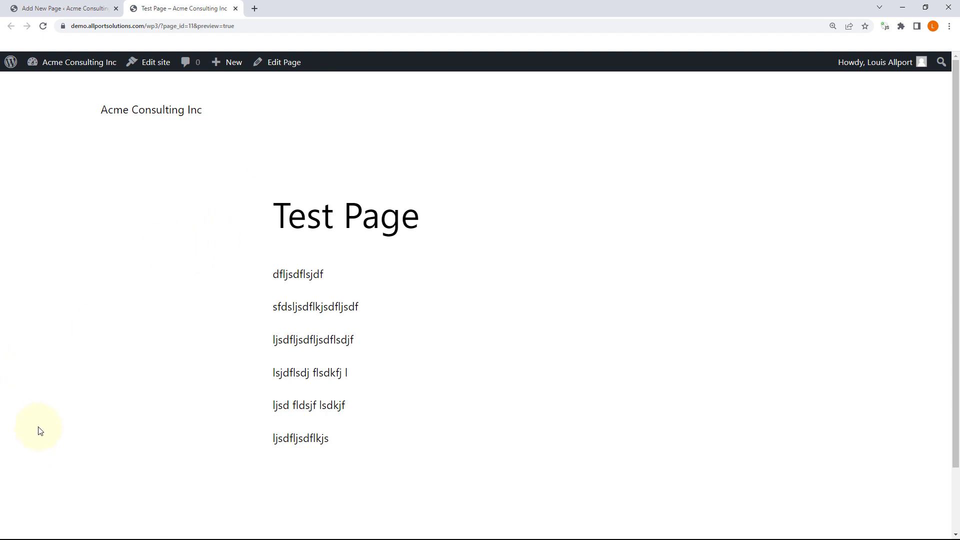
Step: Open DevTools with Inspect, turn off device emulation, and widen the page area
{"action": "right_click", "coordinate": [43, 374]}
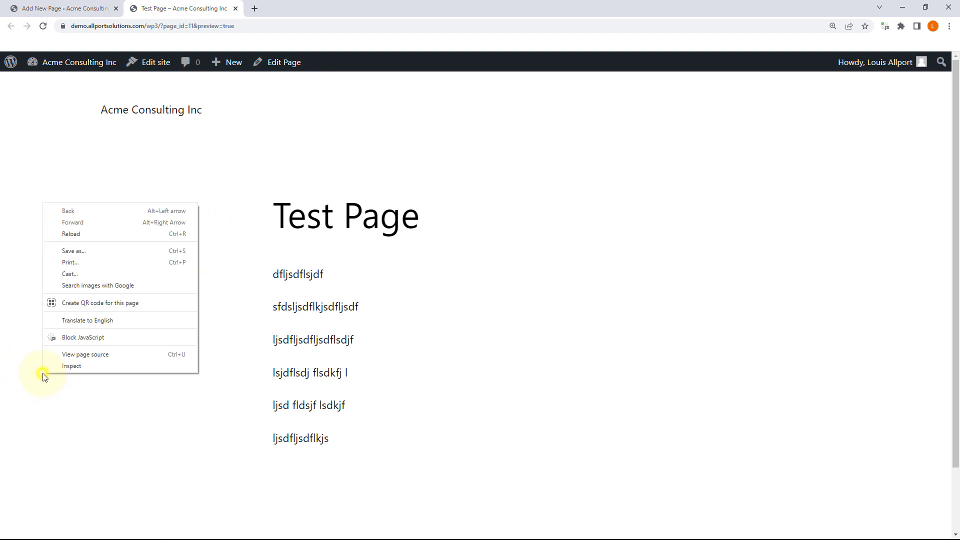
{"action": "left_click", "coordinate": [97, 366]}
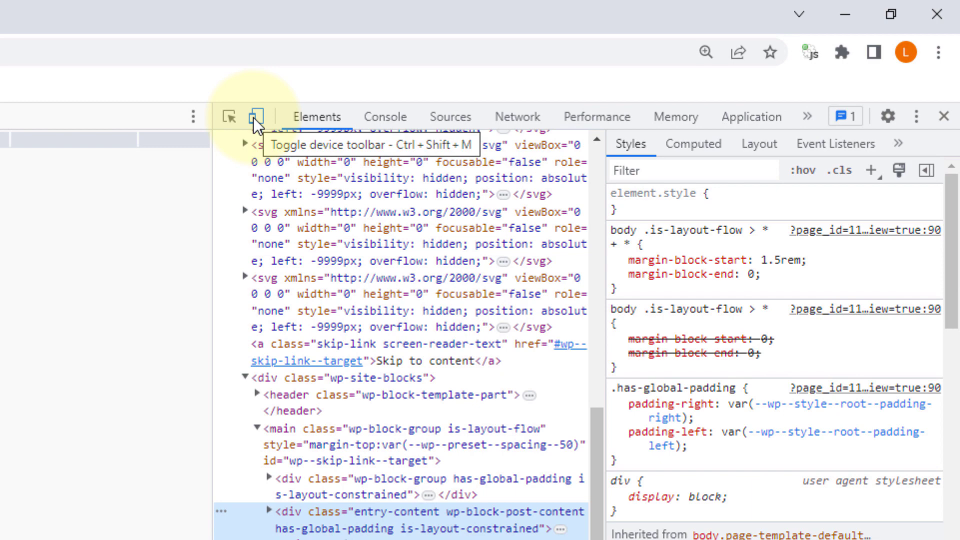
{"action": "left_click", "coordinate": [608, 59]}
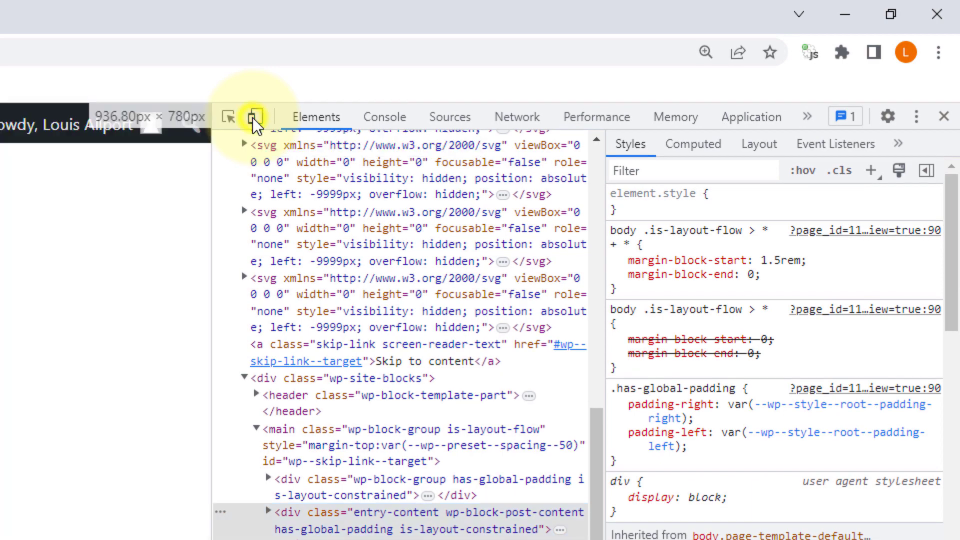
{"action": "left_click_drag", "start_coordinate": [211, 281], "coordinate": [406, 283]}
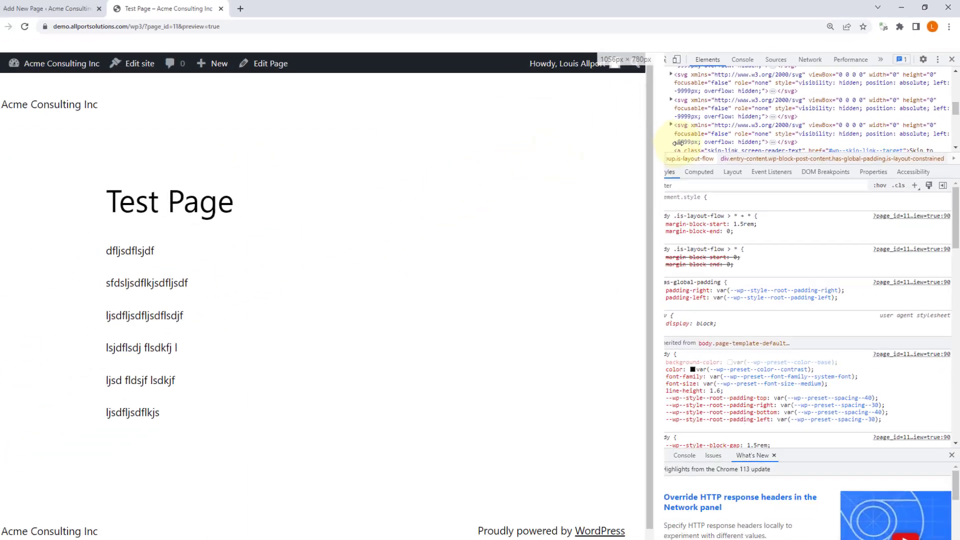
{"action": "left_click_drag", "start_coordinate": [678, 143], "coordinate": [737, 143]}
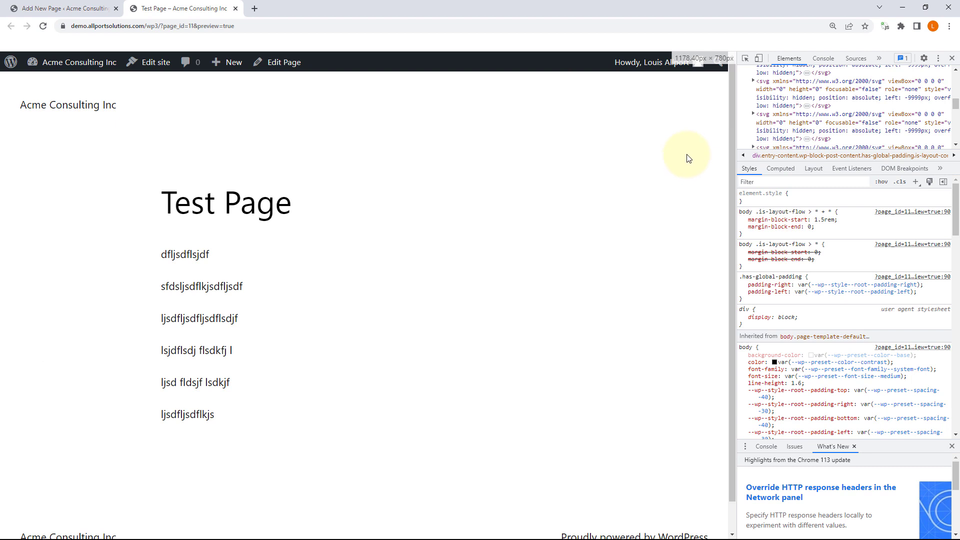
Step: Emulate Pixel 5, trying its navigation menu, then Surface Pro 7, and close the preview tab
{"action": "left_click", "coordinate": [759, 59]}
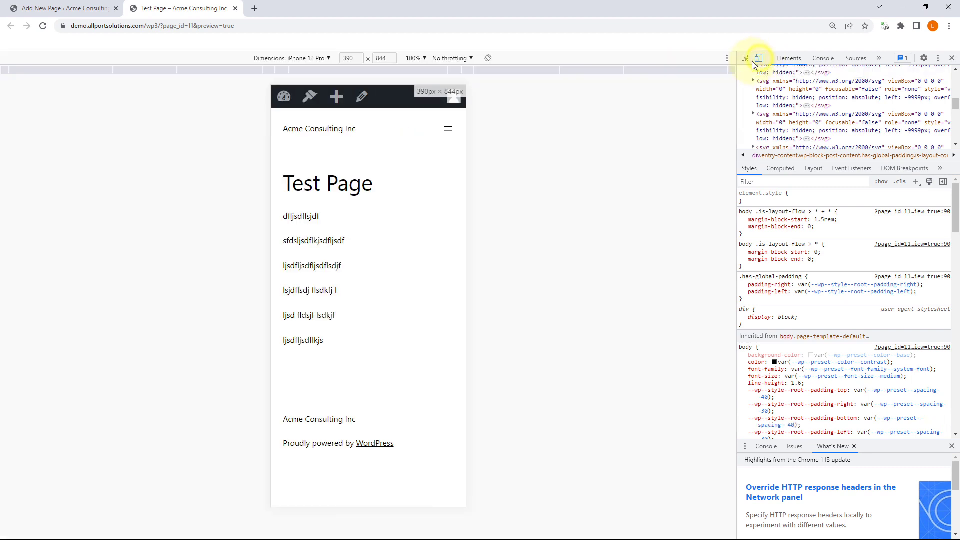
{"action": "left_click", "coordinate": [310, 59]}
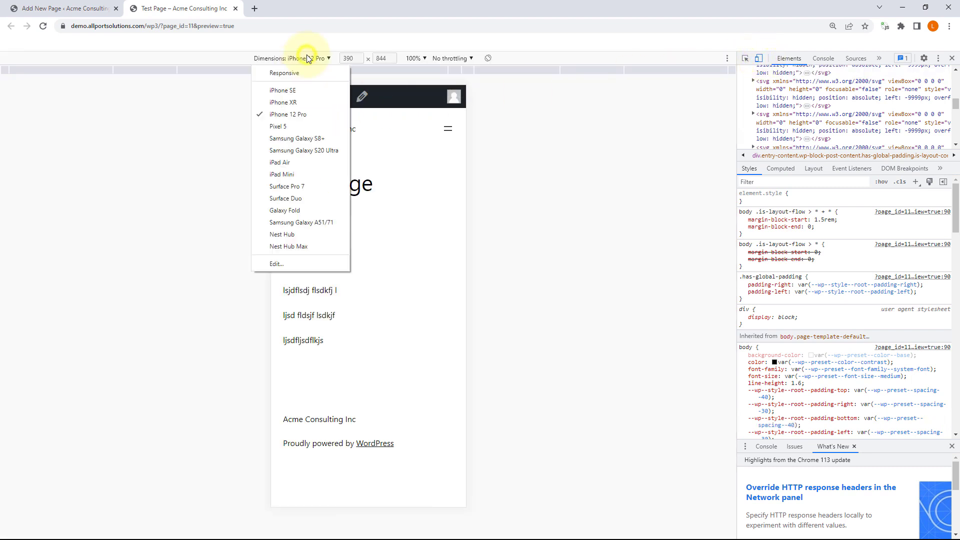
{"action": "left_click", "coordinate": [295, 126]}
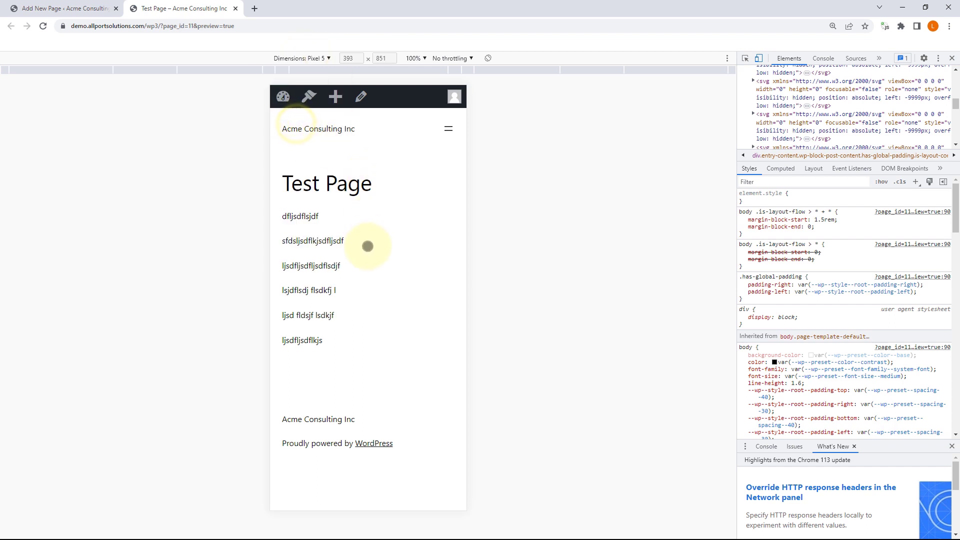
{"action": "left_click", "coordinate": [448, 128]}
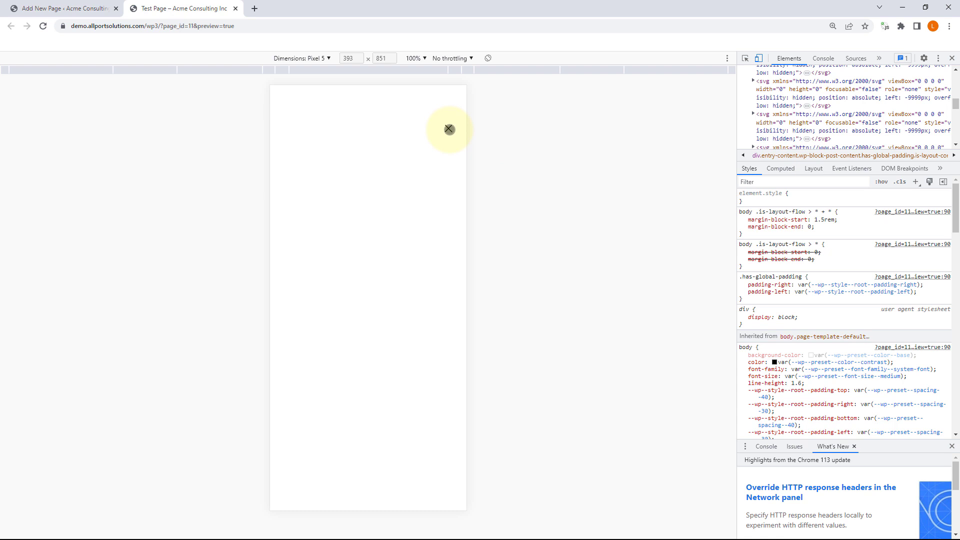
{"action": "left_click", "coordinate": [449, 129]}
{"action": "left_click", "coordinate": [318, 58]}
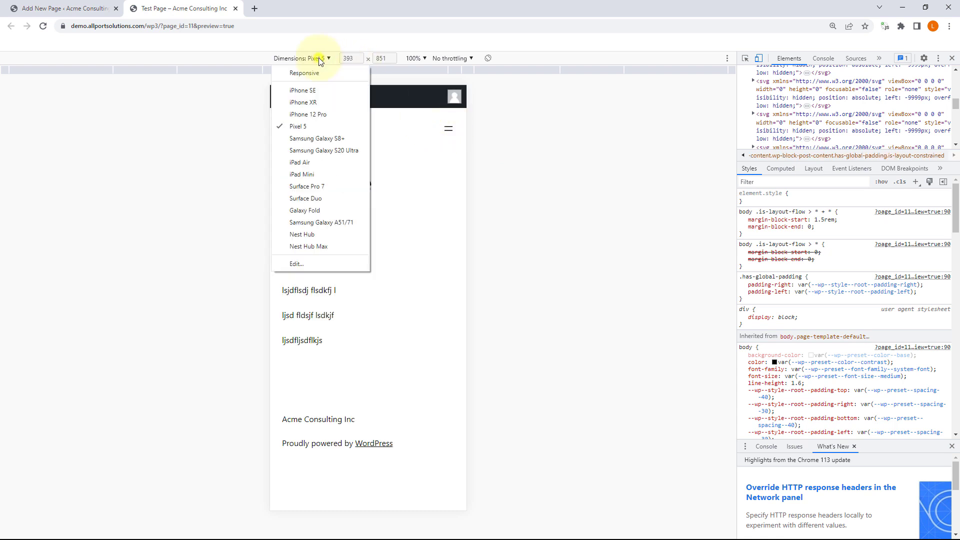
{"action": "left_click", "coordinate": [326, 188]}
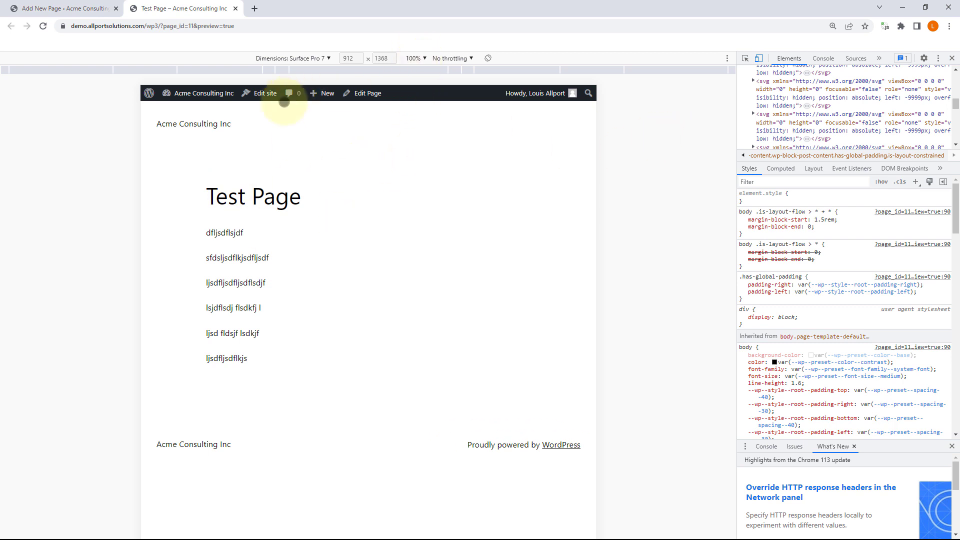
{"action": "left_click", "coordinate": [235, 11]}
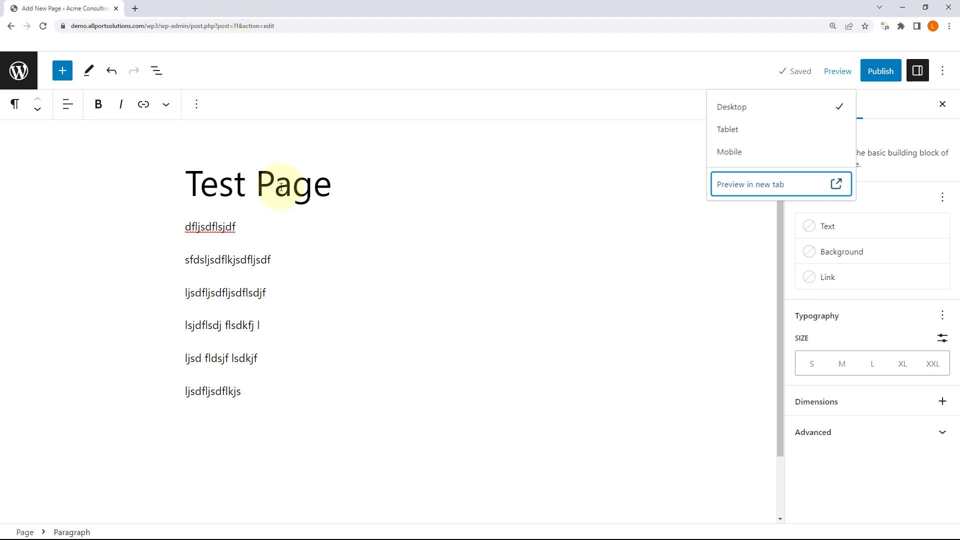
Step: Close the Preview dropdown and select most of the second paragraph's text
{"action": "left_click", "coordinate": [500, 223]}
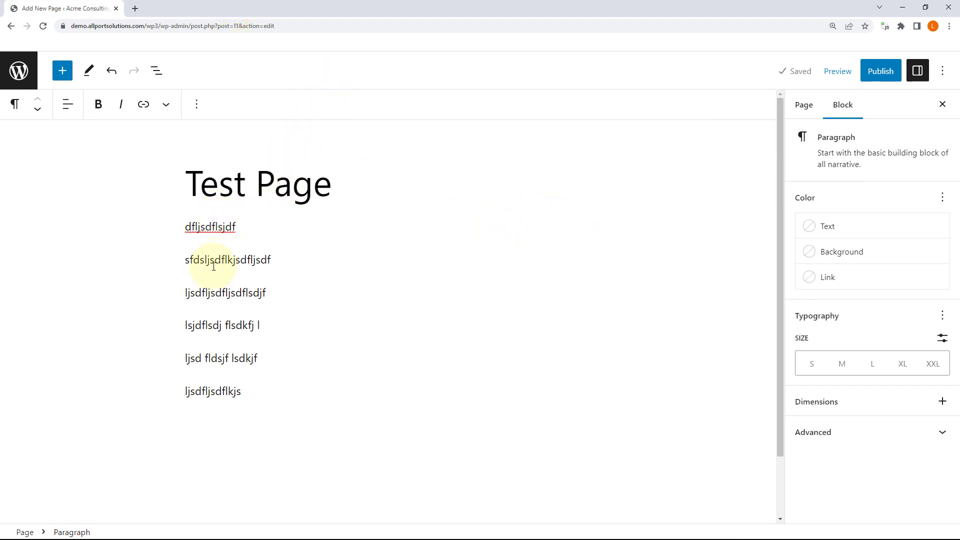
{"action": "left_click_drag", "start_coordinate": [194, 258], "coordinate": [261, 258]}
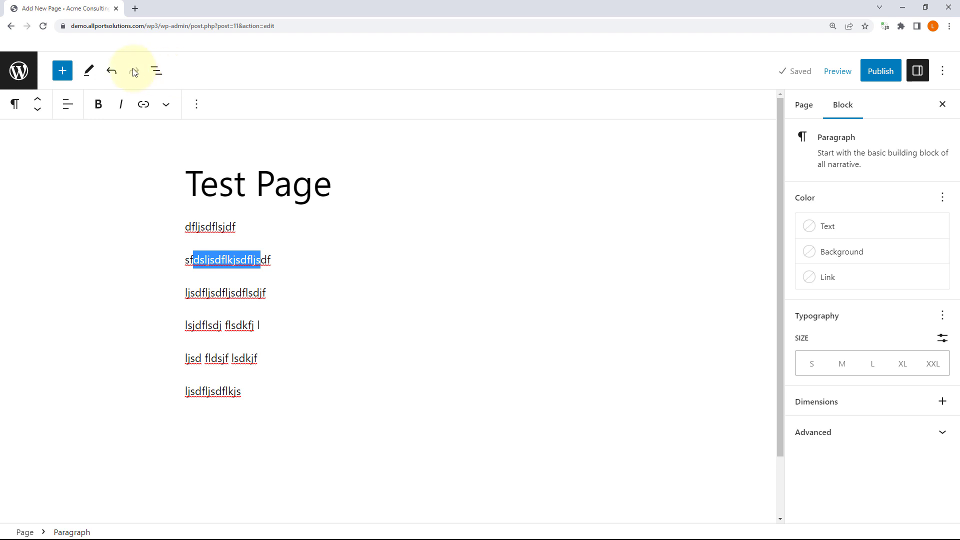
Step: Bring up the block inserter panel listing available blocks
{"action": "left_click", "coordinate": [63, 73]}
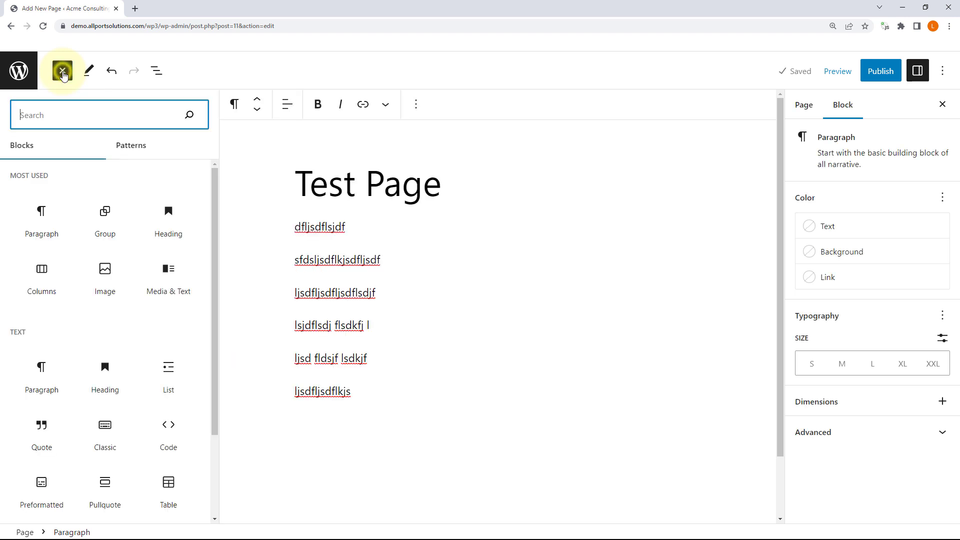
{"action": "left_click", "coordinate": [63, 73]}
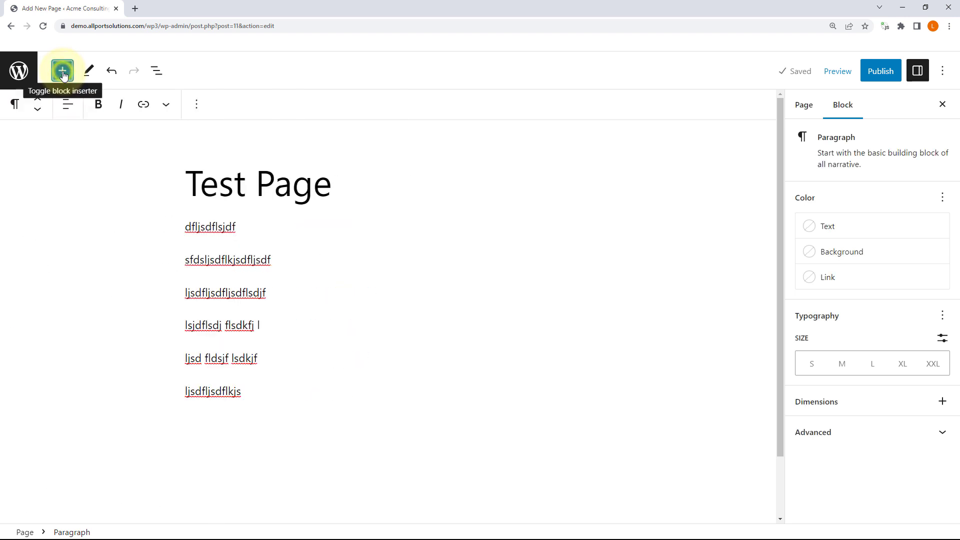
{"action": "left_click", "coordinate": [63, 73]}
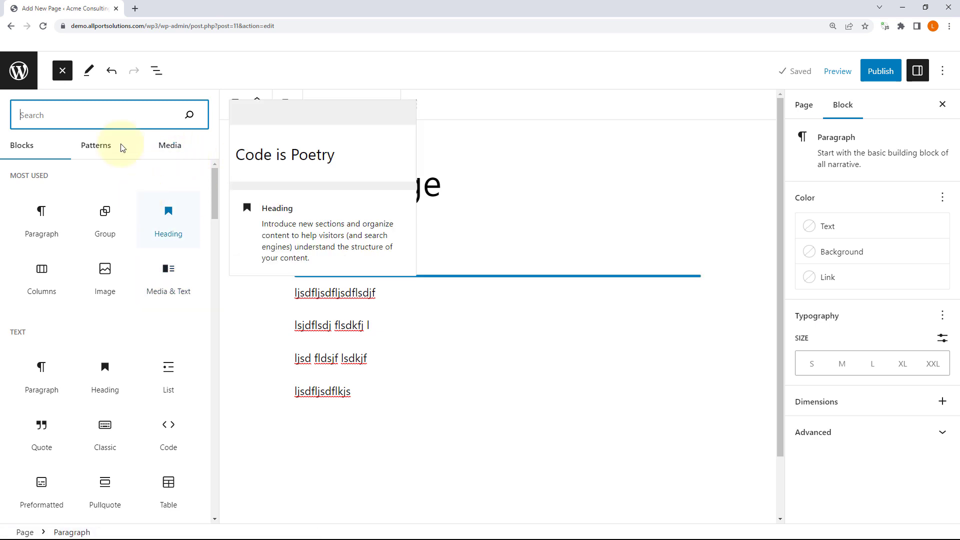
{"action": "left_click", "coordinate": [63, 70]}
{"action": "left_click", "coordinate": [63, 71]}
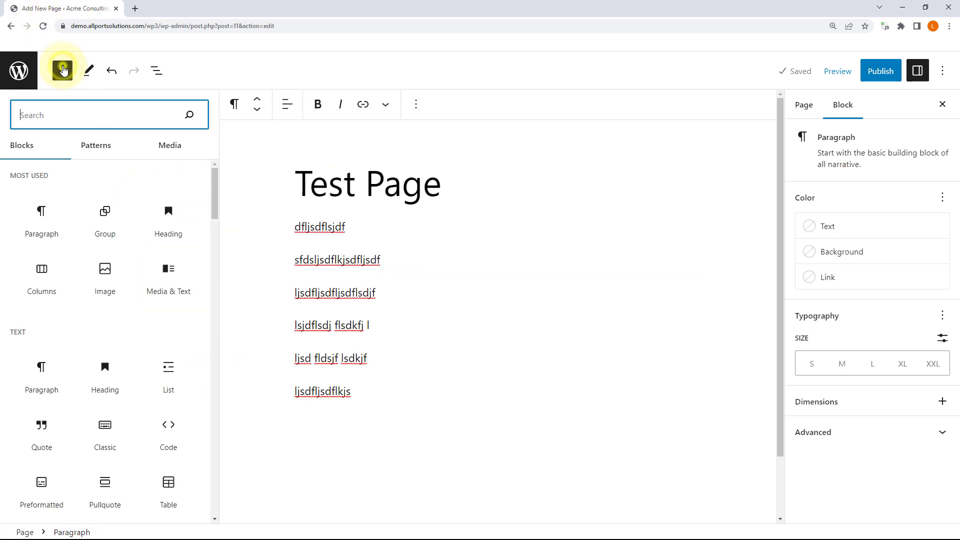
{"action": "left_click", "coordinate": [63, 71]}
{"action": "left_click", "coordinate": [63, 70]}
{"action": "scroll", "coordinate": [120, 318], "scroll_direction": "down", "scroll_amount": 1}
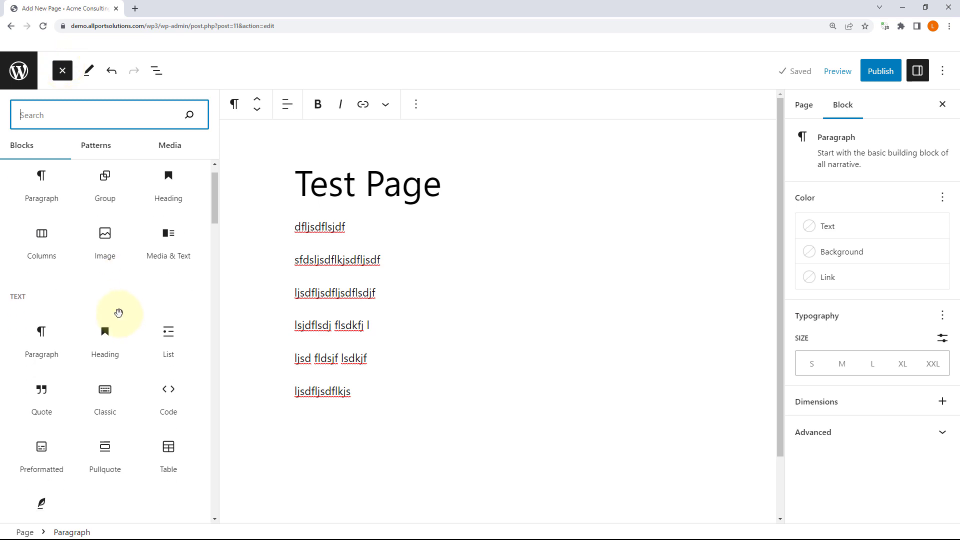
{"action": "scroll", "coordinate": [71, 250], "scroll_direction": "up", "scroll_amount": 1}
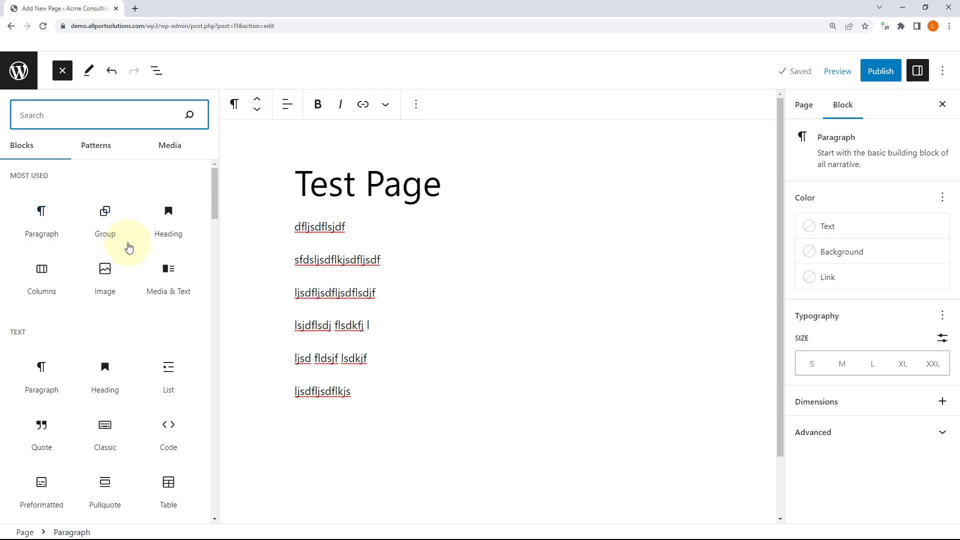
Step: Drag a Heading block above the first paragraph and close the inserter
{"action": "left_click_drag", "start_coordinate": [167, 221], "coordinate": [343, 221]}
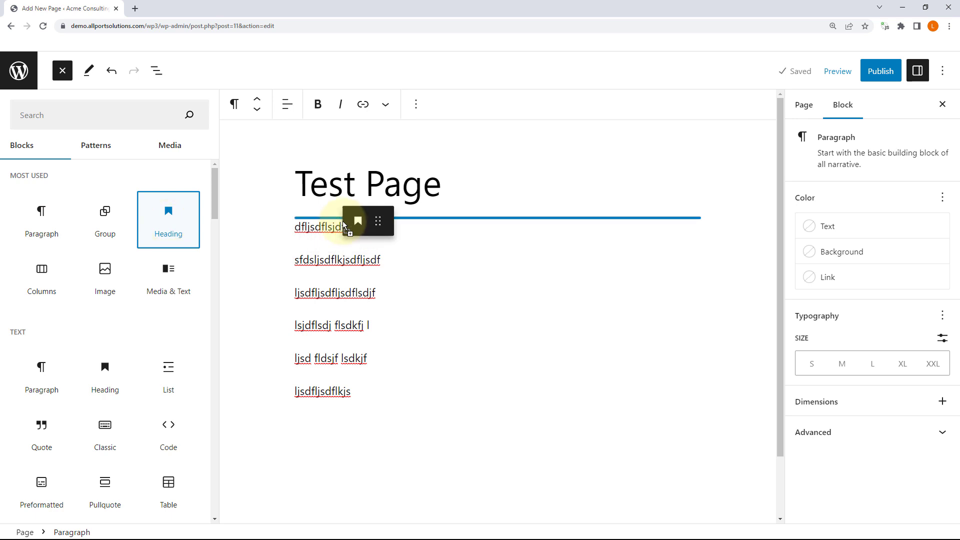
{"action": "left_click_drag", "start_coordinate": [343, 221], "coordinate": [343, 221]}
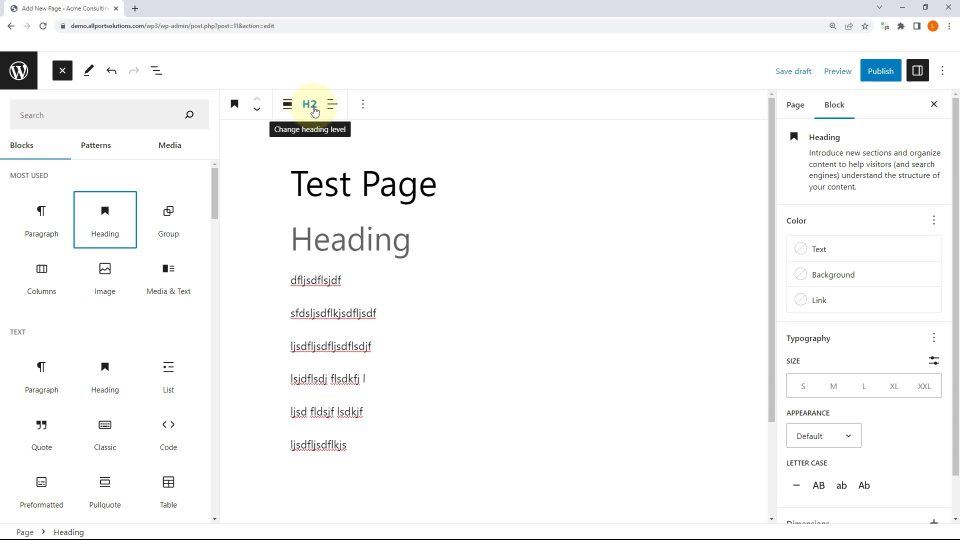
{"action": "key", "text": "Escape"}
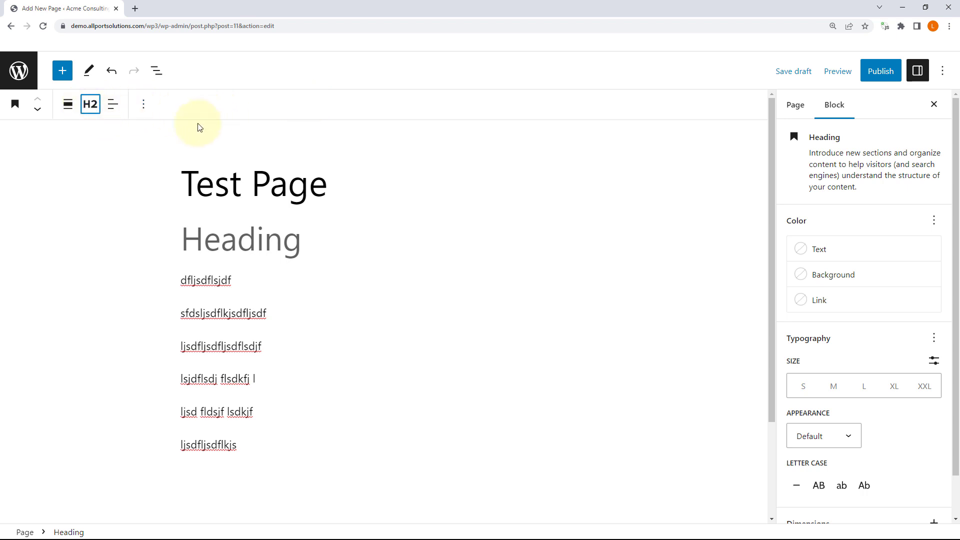
{"action": "left_click", "coordinate": [91, 105]}
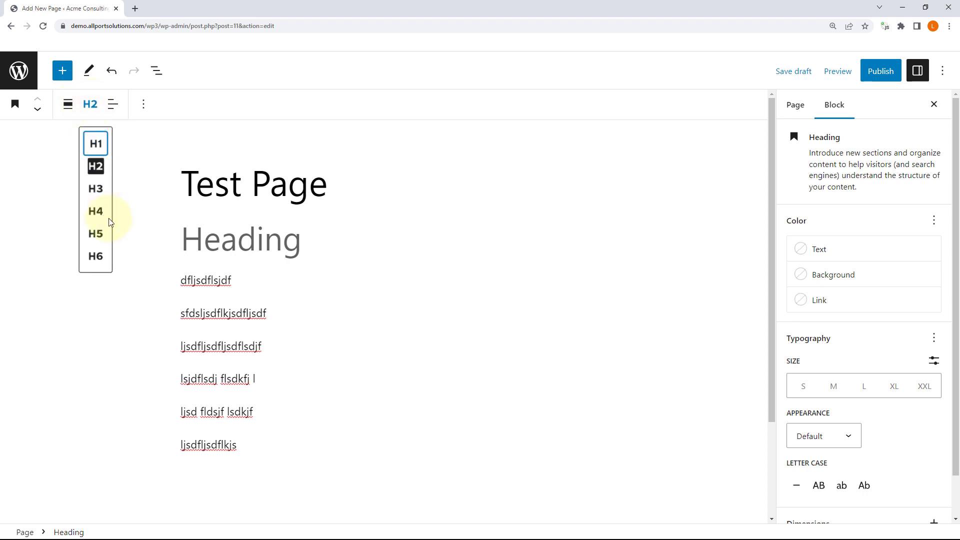
{"action": "left_click", "coordinate": [91, 107]}
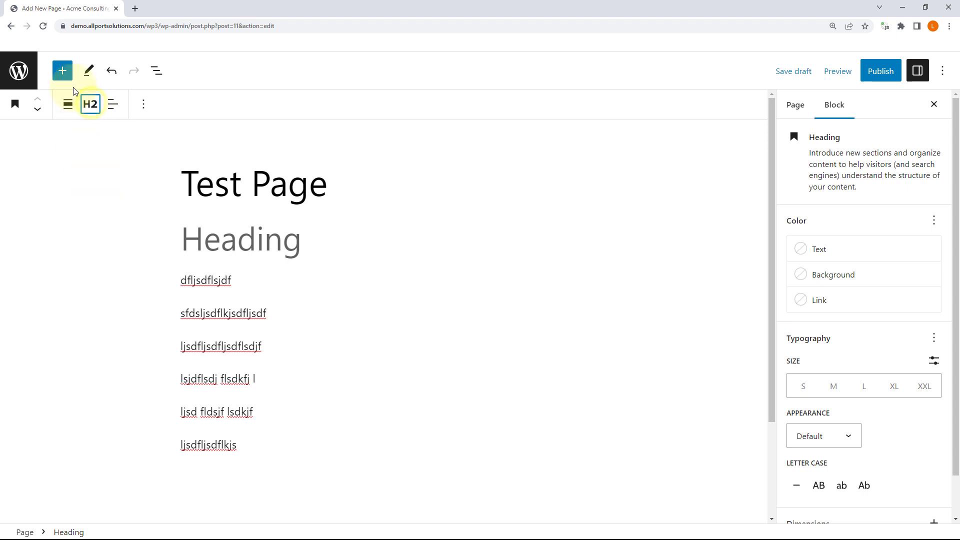
{"action": "left_click", "coordinate": [62, 70]}
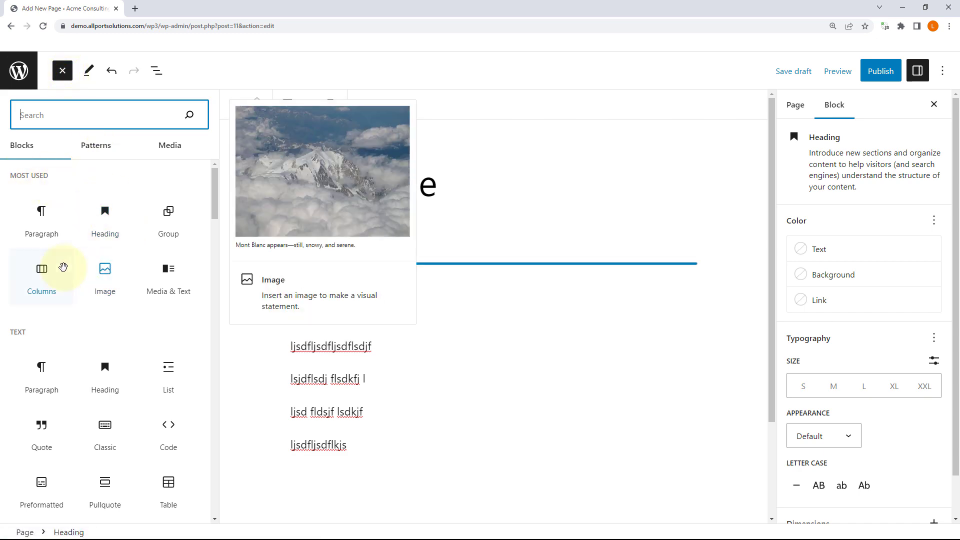
{"action": "scroll", "coordinate": [119, 254], "scroll_direction": "down", "scroll_amount": 4}
{"action": "scroll", "coordinate": [115, 250], "scroll_direction": "up", "scroll_amount": 1}
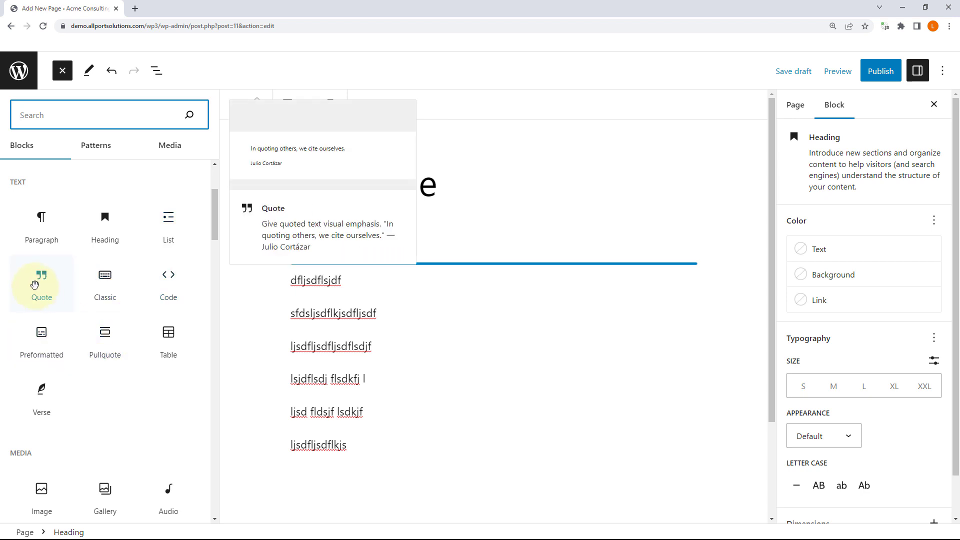
{"action": "left_click_drag", "start_coordinate": [86, 298], "coordinate": [336, 298]}
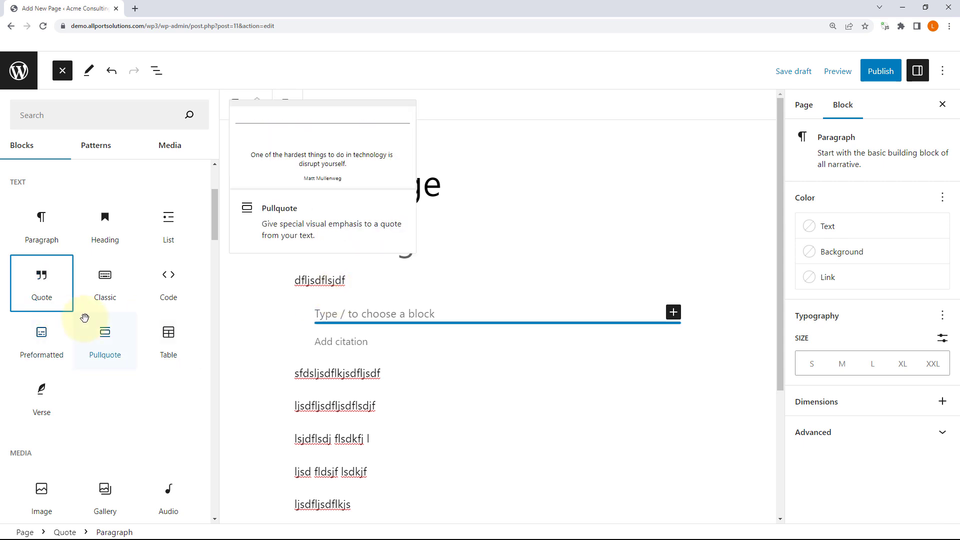
{"action": "scroll", "coordinate": [85, 320], "scroll_direction": "down", "scroll_amount": 4}
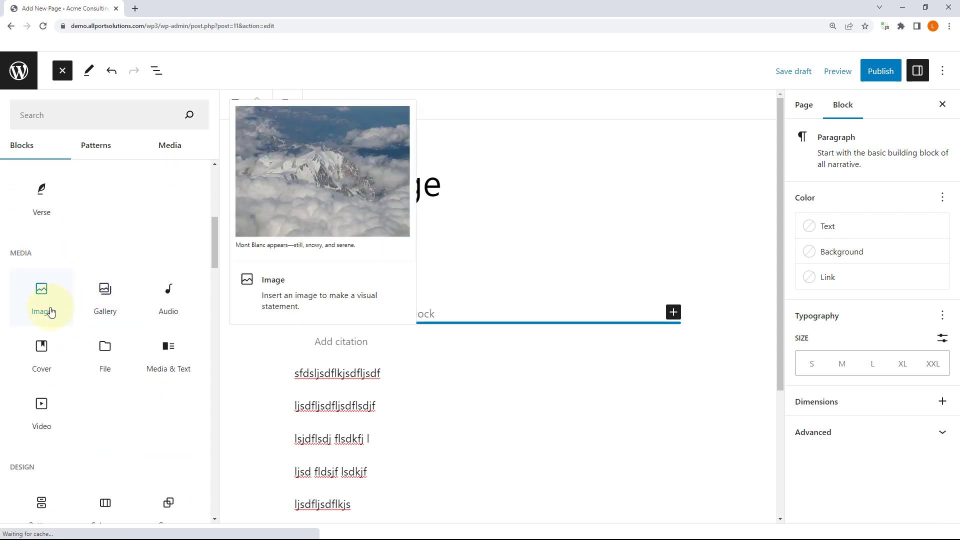
{"action": "scroll", "coordinate": [133, 332], "scroll_direction": "down", "scroll_amount": 2}
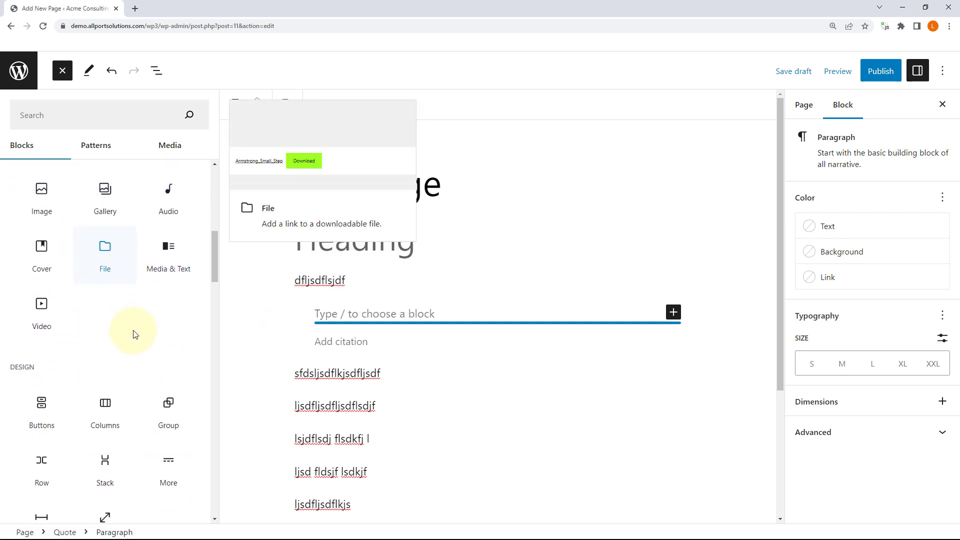
{"action": "scroll", "coordinate": [133, 332], "scroll_direction": "down", "scroll_amount": 3}
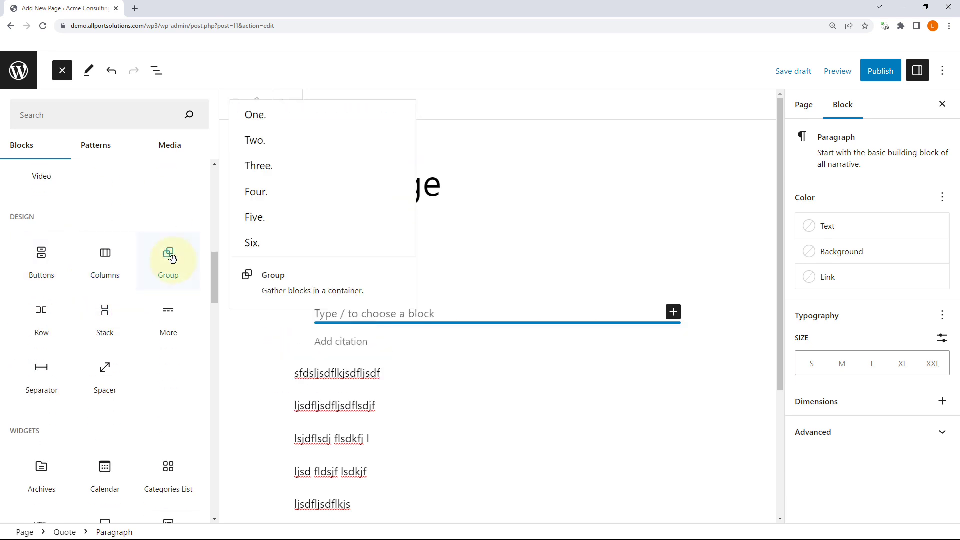
{"action": "scroll", "coordinate": [172, 259], "scroll_direction": "down", "scroll_amount": 4}
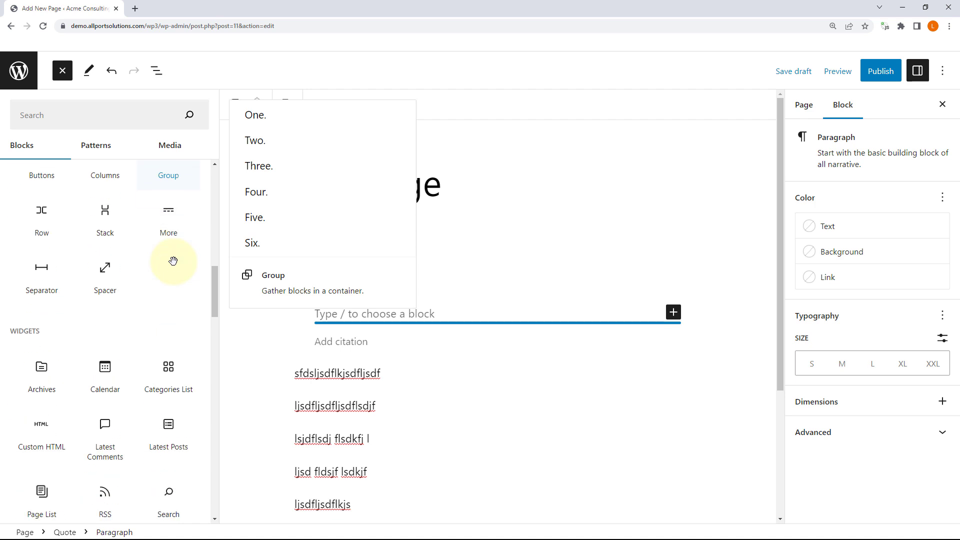
{"action": "scroll", "coordinate": [173, 263], "scroll_direction": "down", "scroll_amount": 2}
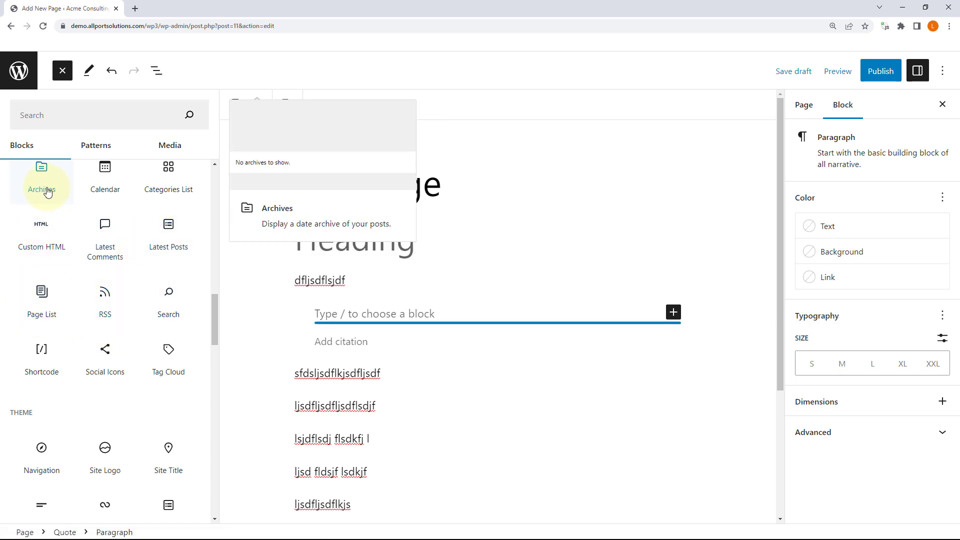
{"action": "scroll", "coordinate": [116, 252], "scroll_direction": "down", "scroll_amount": 3}
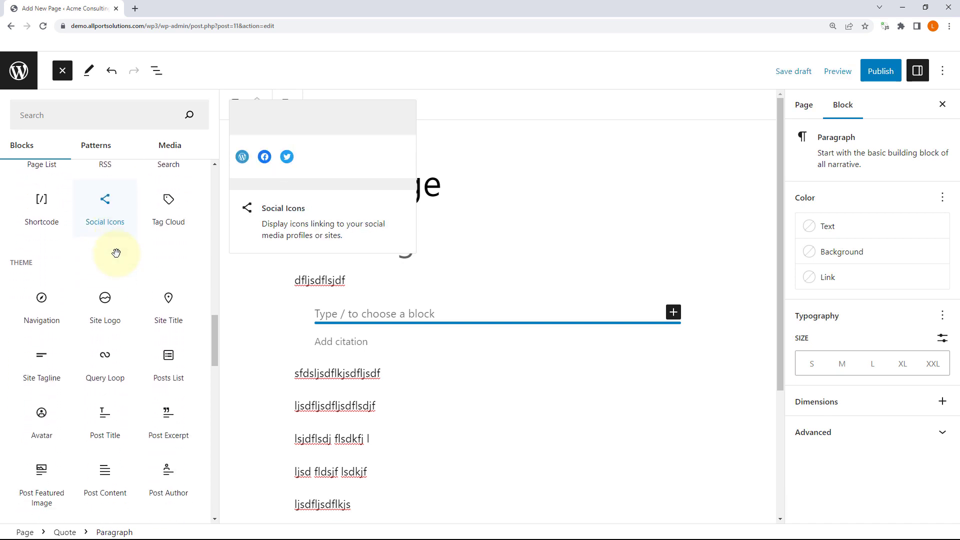
{"action": "scroll", "coordinate": [116, 253], "scroll_direction": "down", "scroll_amount": 1}
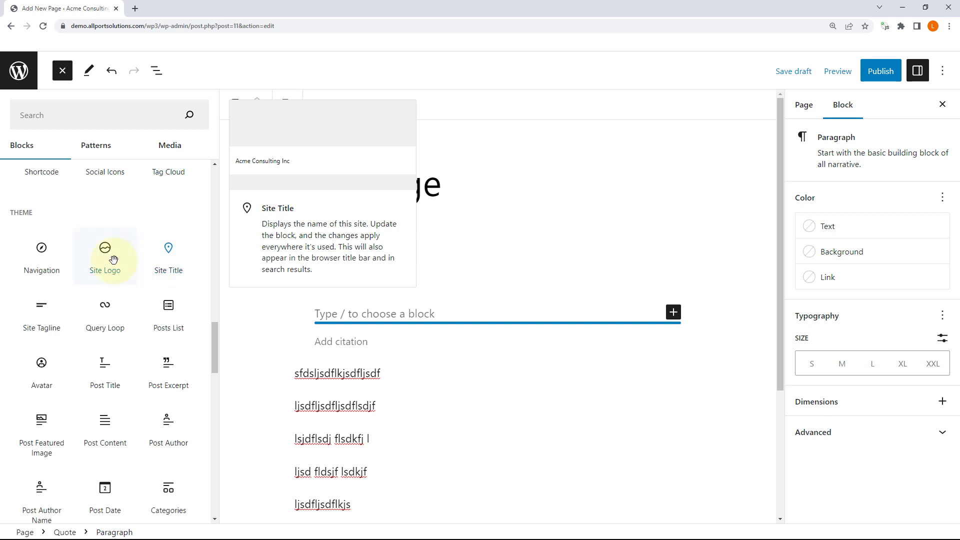
{"action": "scroll", "coordinate": [163, 270], "scroll_direction": "down", "scroll_amount": 2}
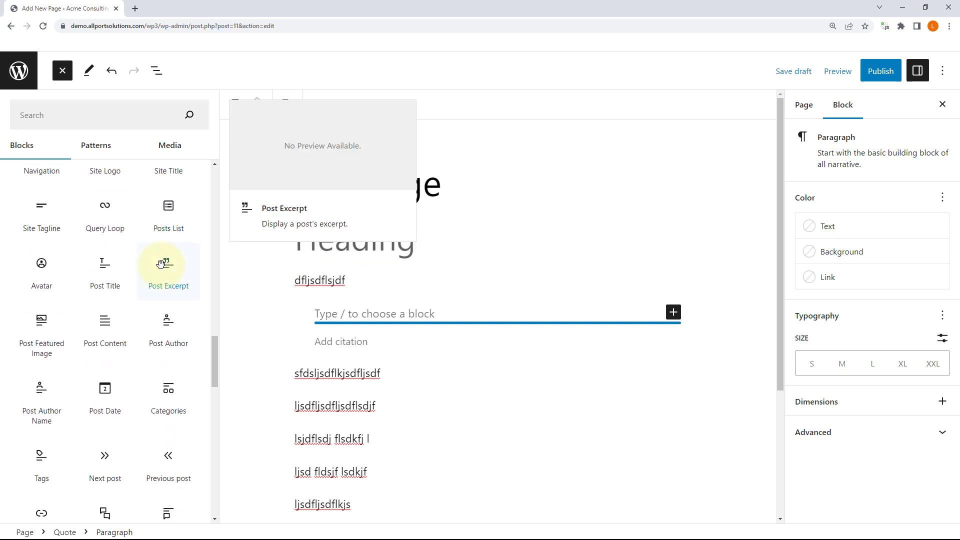
{"action": "scroll", "coordinate": [103, 270], "scroll_direction": "down", "scroll_amount": 1}
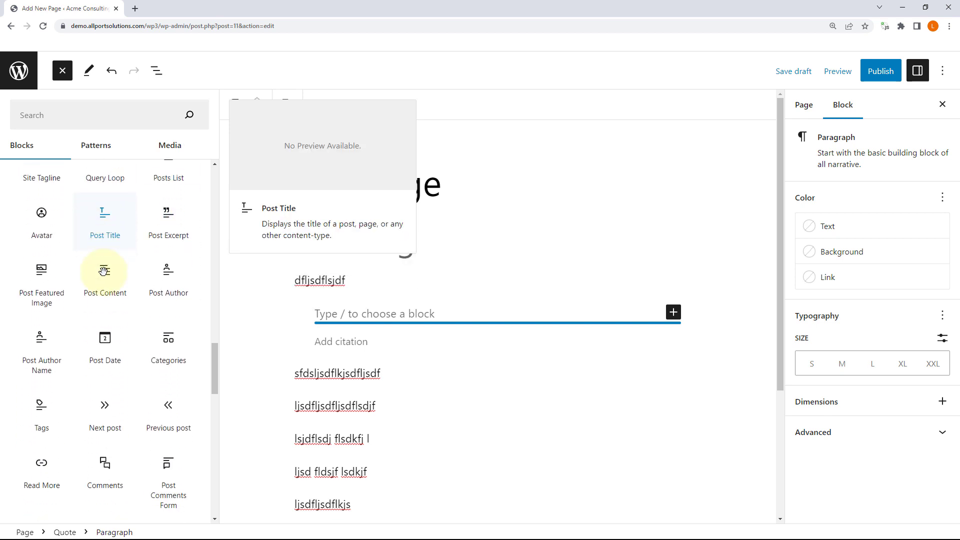
{"action": "scroll", "coordinate": [102, 268], "scroll_direction": "up", "scroll_amount": 1}
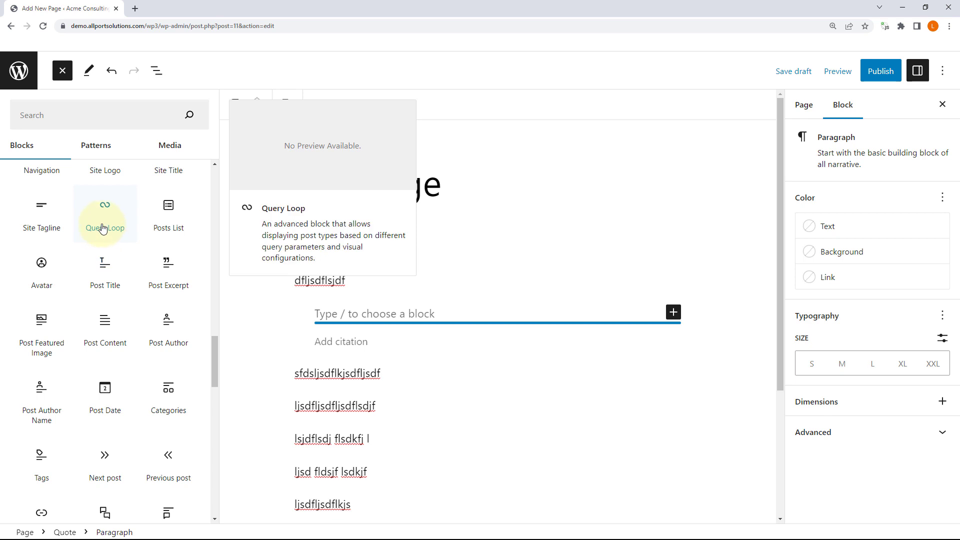
{"action": "scroll", "coordinate": [146, 268], "scroll_direction": "down", "scroll_amount": 5}
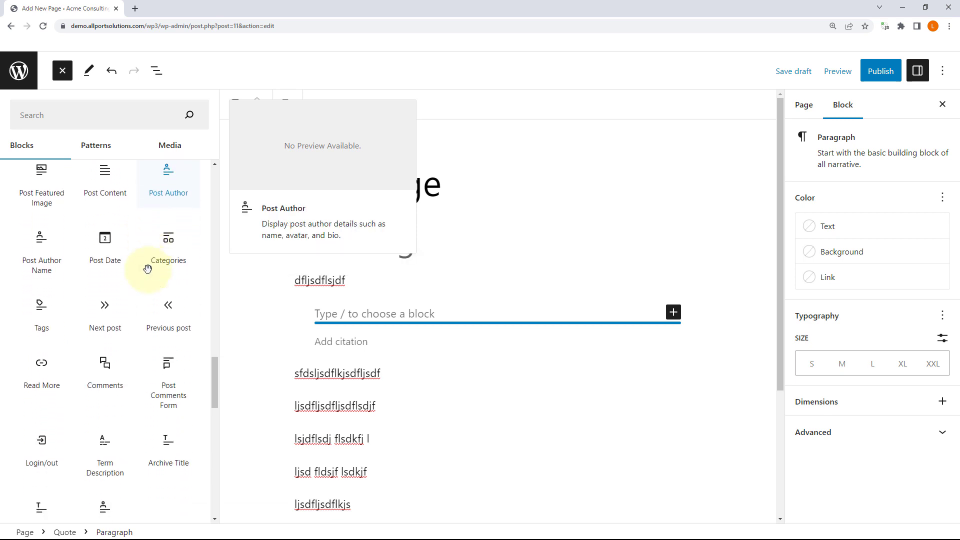
{"action": "scroll", "coordinate": [148, 269], "scroll_direction": "down", "scroll_amount": 5}
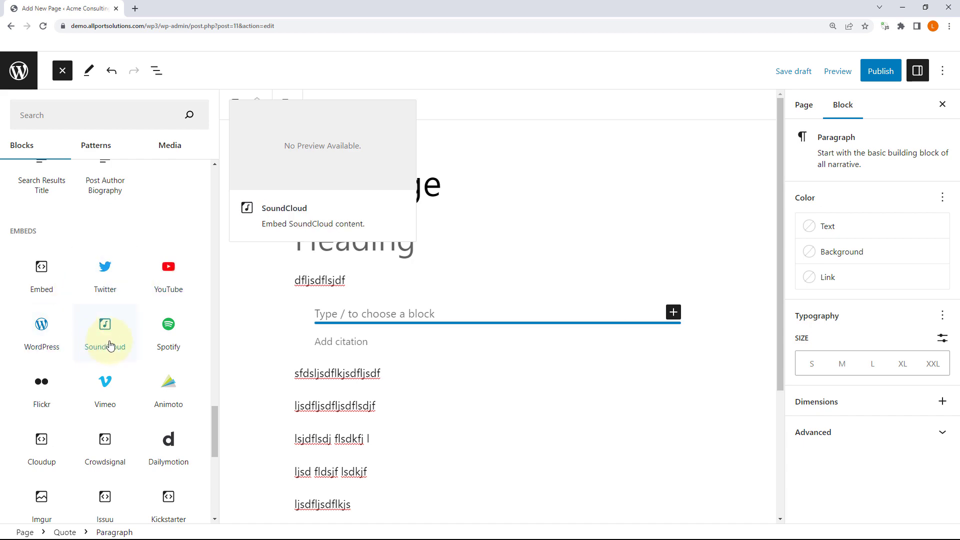
{"action": "scroll", "coordinate": [113, 344], "scroll_direction": "down", "scroll_amount": 2}
{"action": "scroll", "coordinate": [116, 337], "scroll_direction": "down", "scroll_amount": 6}
{"action": "scroll", "coordinate": [118, 336], "scroll_direction": "up", "scroll_amount": 10}
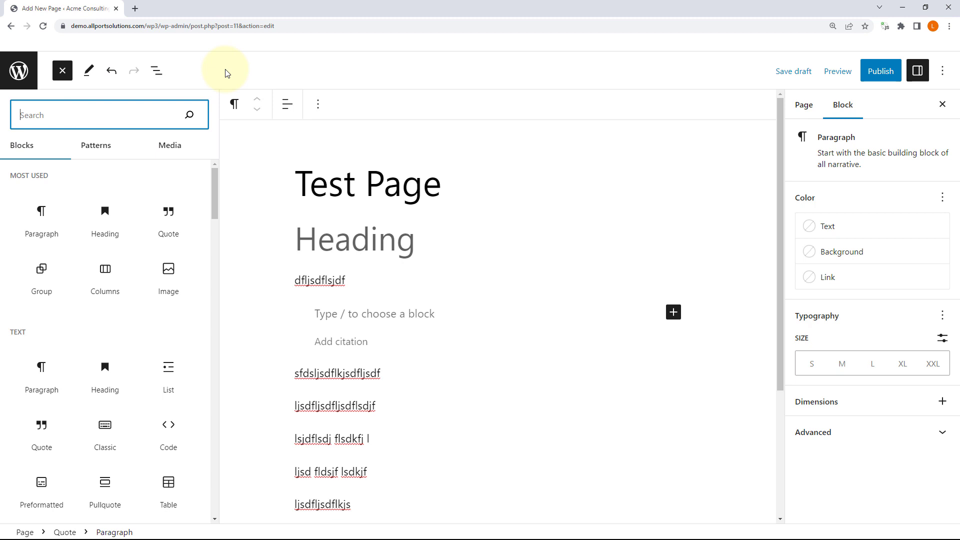
Step: Drop a Classic block below the last paragraph from the 'text' search and show its second toolbar row
{"action": "type", "text": "xt"}
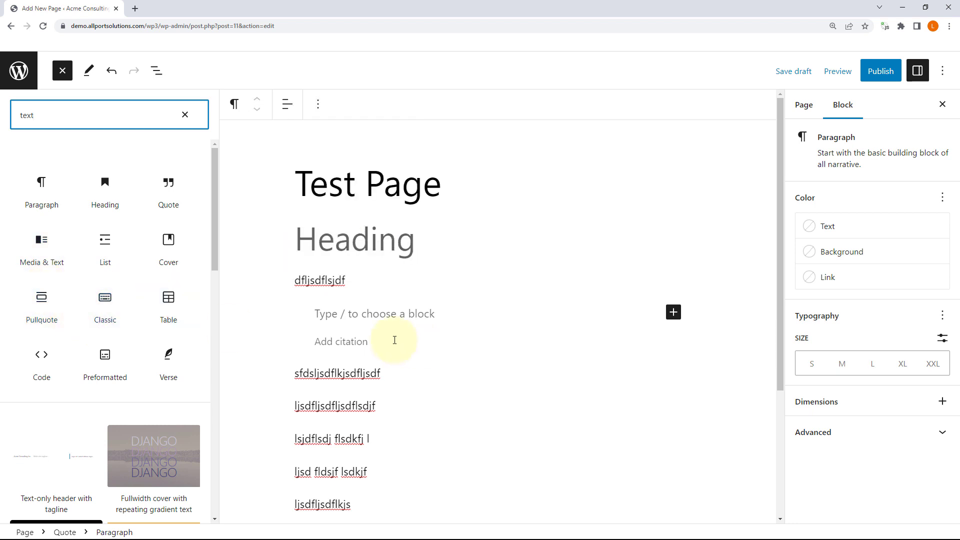
{"action": "scroll", "coordinate": [392, 333], "scroll_direction": "down", "scroll_amount": 4}
{"action": "left_click_drag", "start_coordinate": [112, 310], "coordinate": [321, 331]}
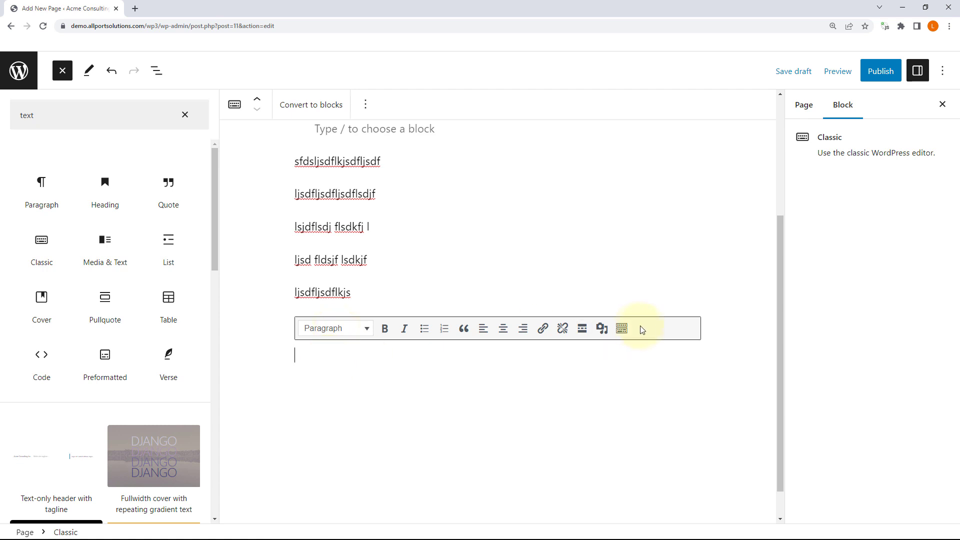
{"action": "left_click", "coordinate": [623, 328]}
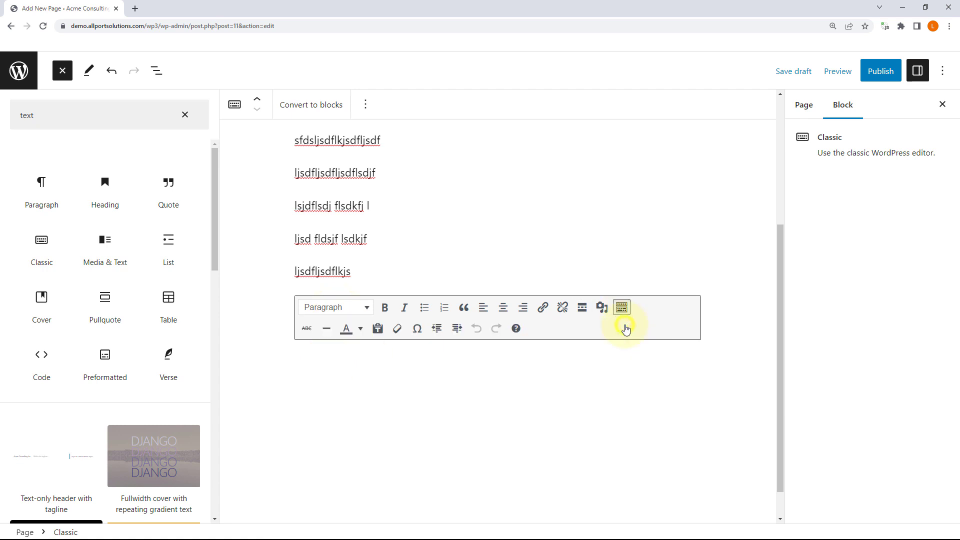
{"action": "left_click", "coordinate": [332, 357]}
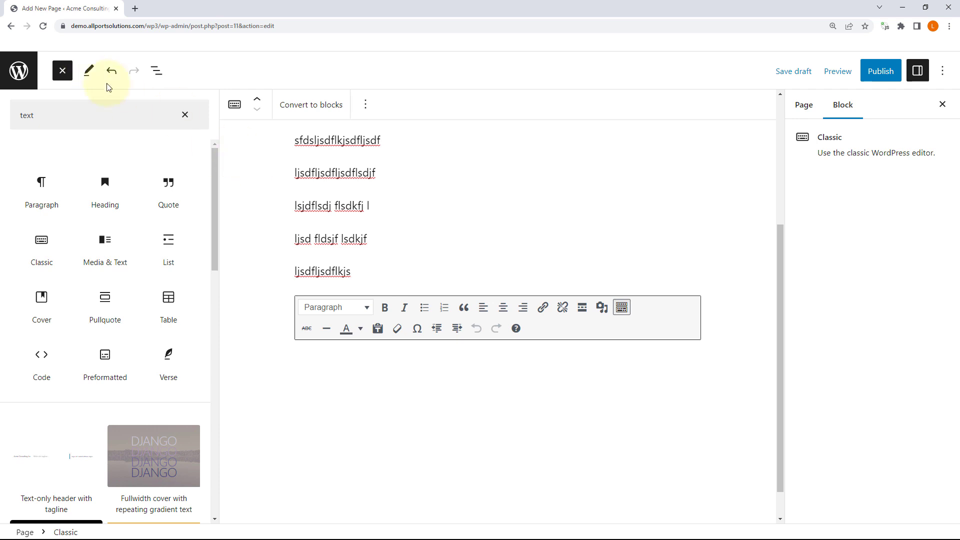
Step: Deselect the Classic block and close the block library panel
{"action": "left_click", "coordinate": [289, 165]}
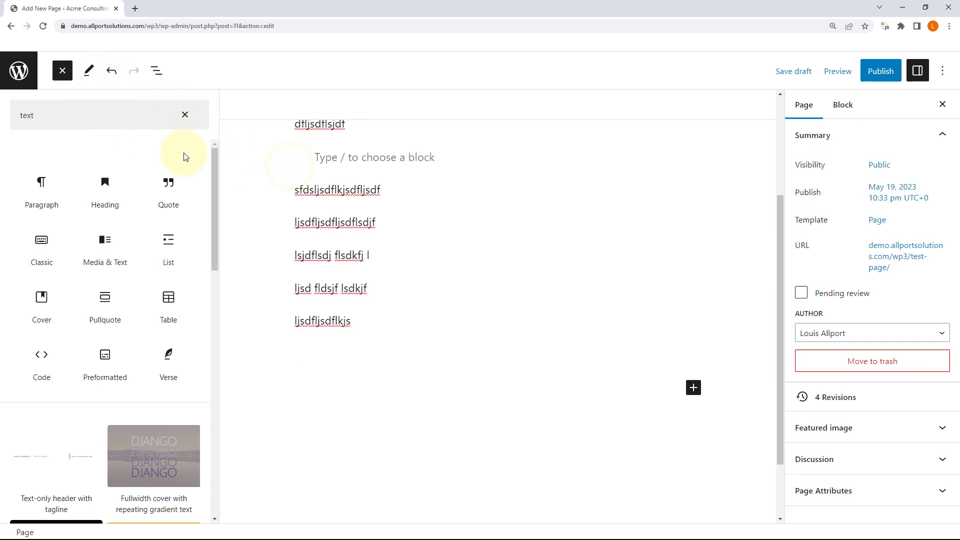
{"action": "left_click", "coordinate": [62, 71]}
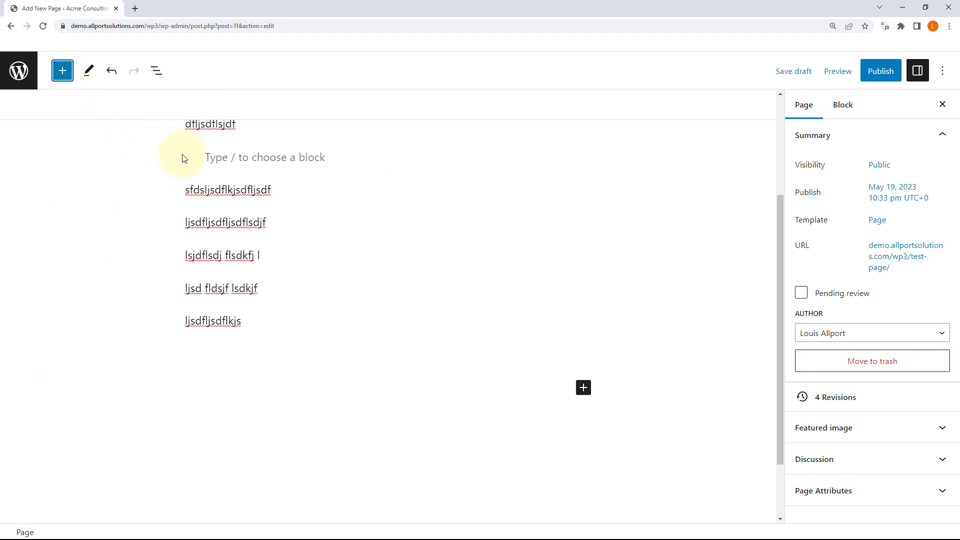
{"action": "scroll", "coordinate": [182, 158], "scroll_direction": "up", "scroll_amount": 3}
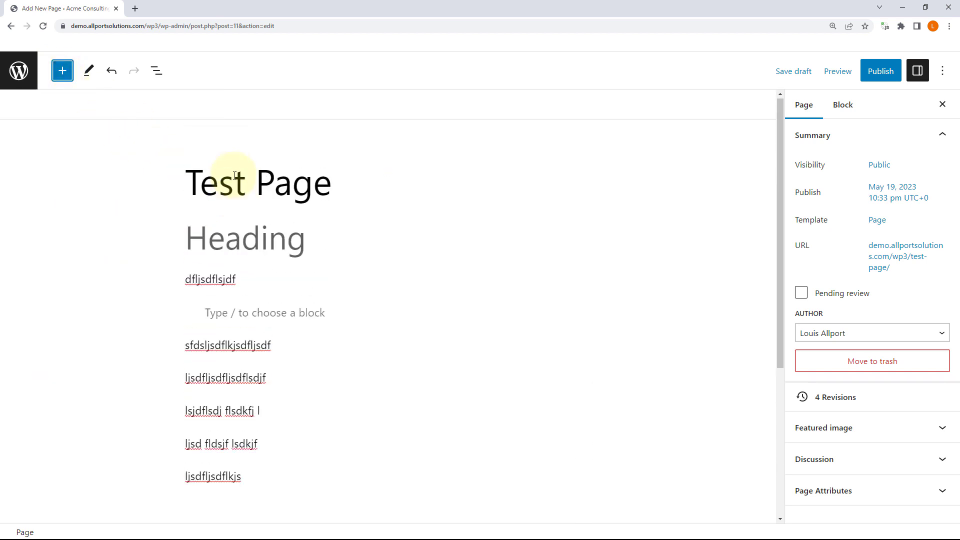
Step: Keep Edit mode and move through the first paragraph, the empty quote and the 'lsjdflsdj flsdkfj' paragraph
{"action": "left_click", "coordinate": [88, 71]}
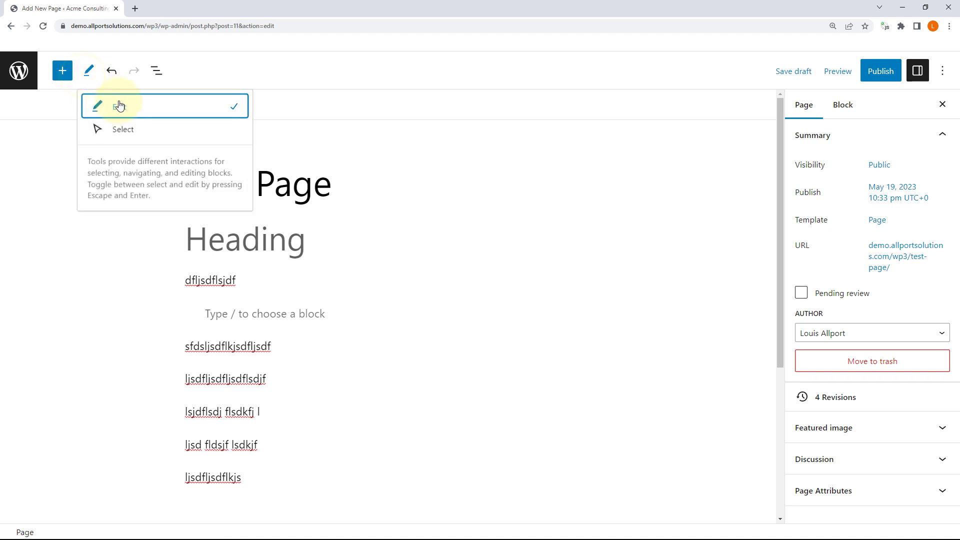
{"action": "left_click", "coordinate": [219, 277]}
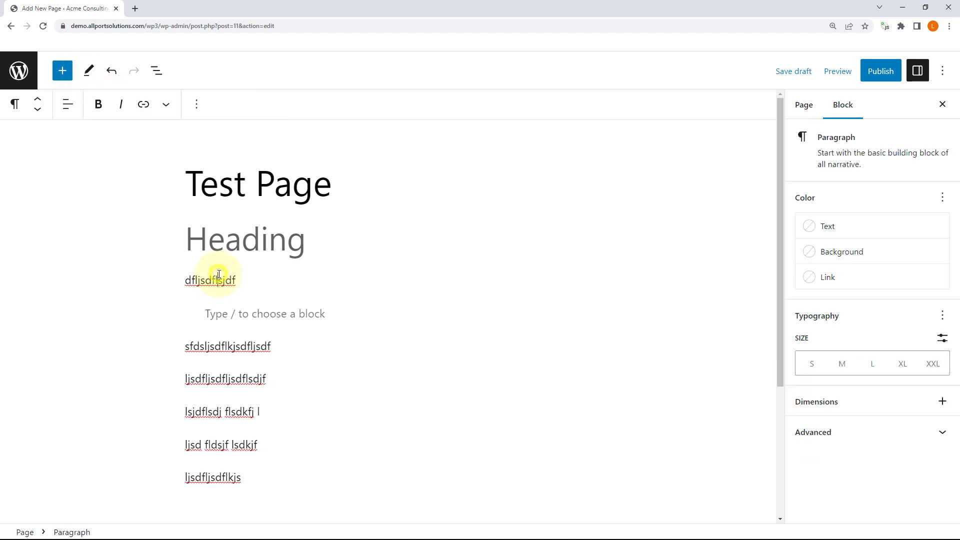
{"action": "left_click", "coordinate": [219, 348]}
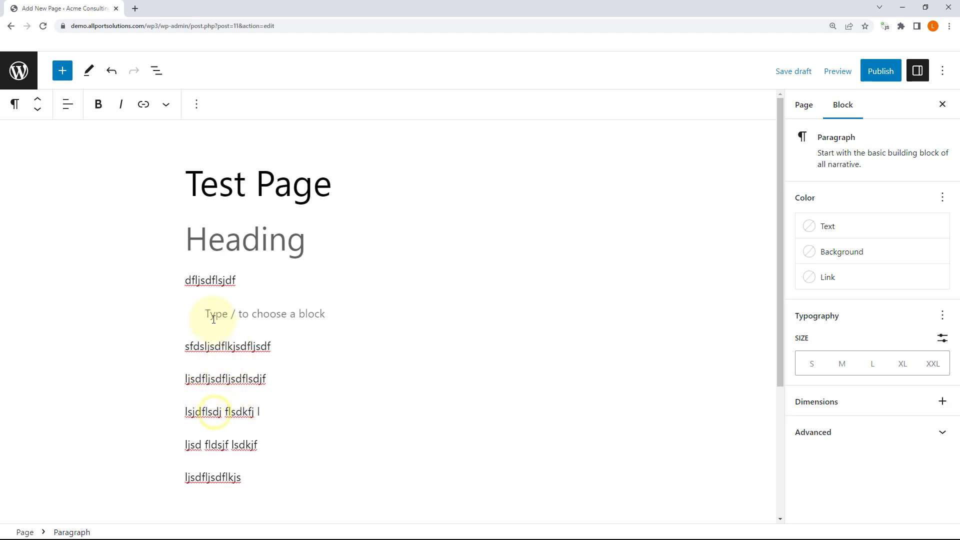
{"action": "left_click", "coordinate": [202, 281]}
{"action": "left_click", "coordinate": [235, 315]}
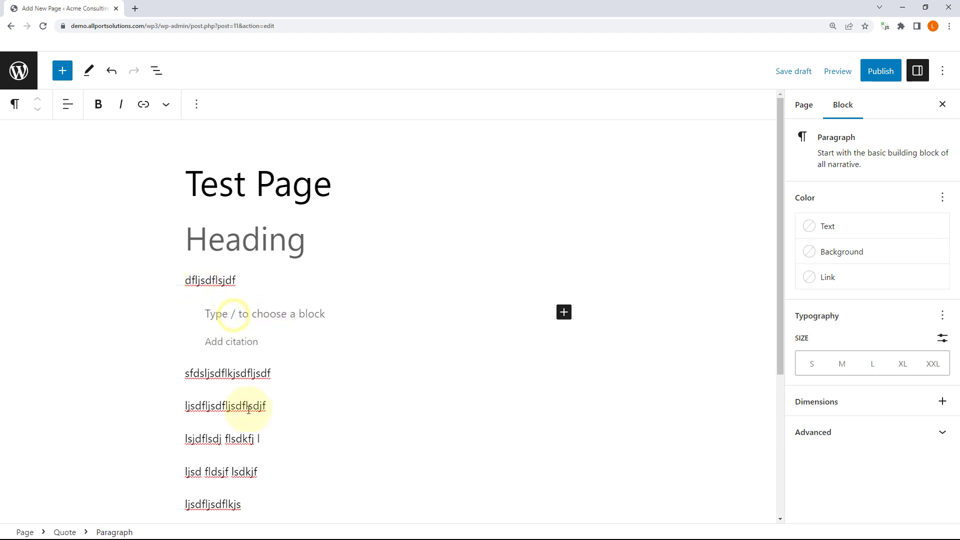
{"action": "left_click", "coordinate": [232, 440]}
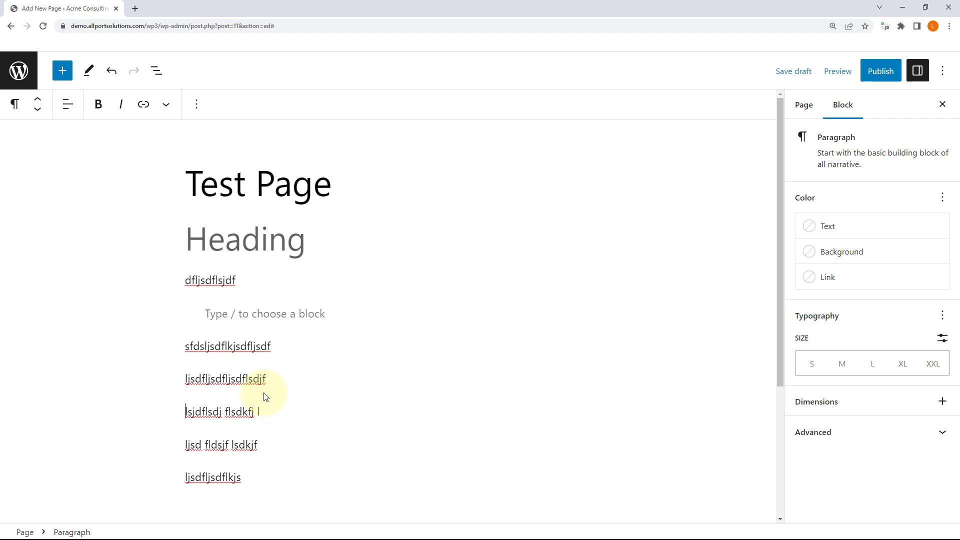
{"action": "left_click", "coordinate": [943, 71]}
{"action": "left_click", "coordinate": [803, 490]}
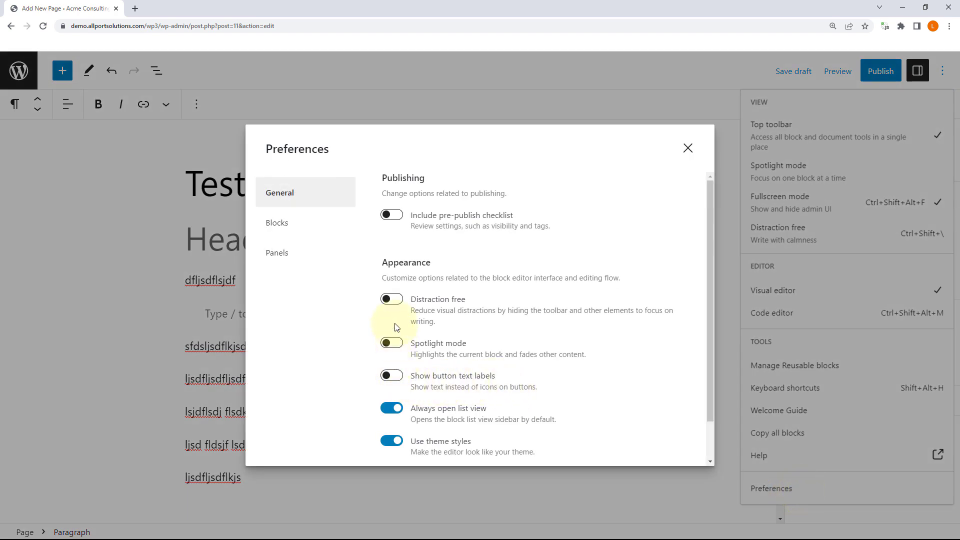
{"action": "left_click", "coordinate": [327, 233]}
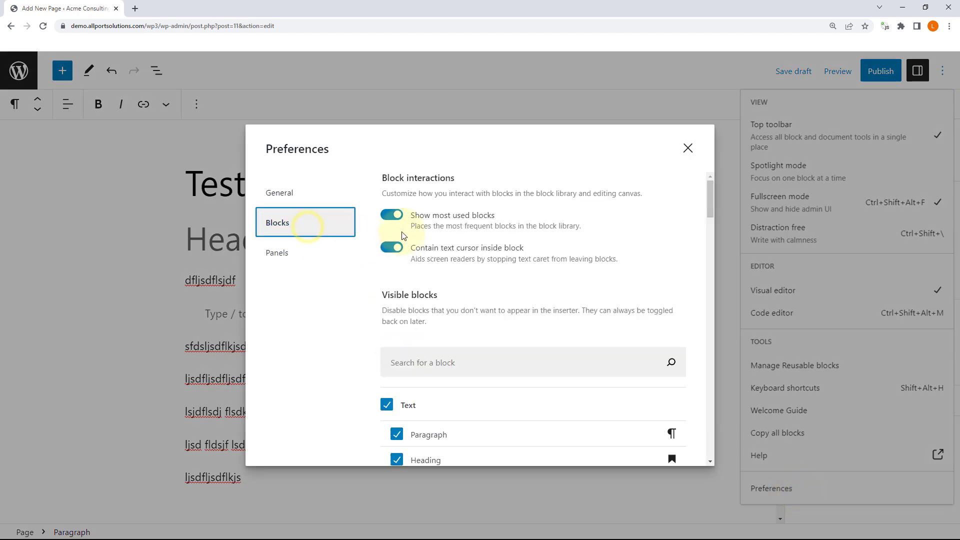
{"action": "left_click", "coordinate": [386, 247]}
{"action": "left_click", "coordinate": [386, 247]}
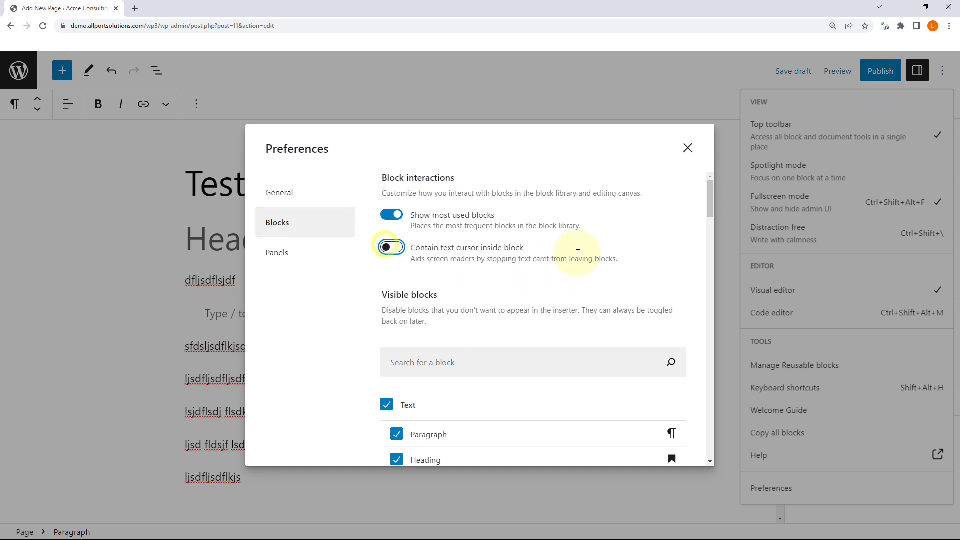
{"action": "left_click", "coordinate": [687, 148]}
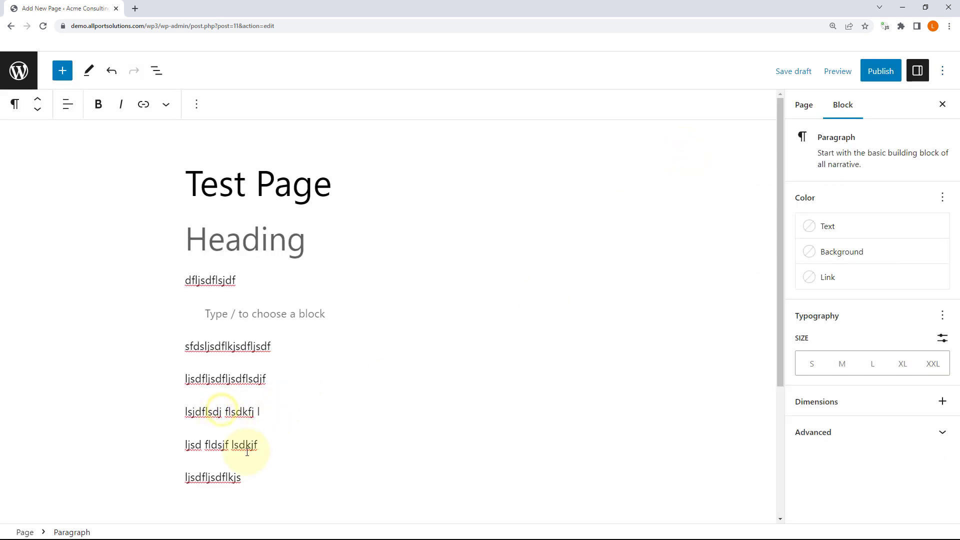
{"action": "key", "text": "ctrl+z"}
{"action": "key", "text": "ctrl+z"}
{"action": "key", "text": "Up"}
{"action": "key", "text": "Up"}
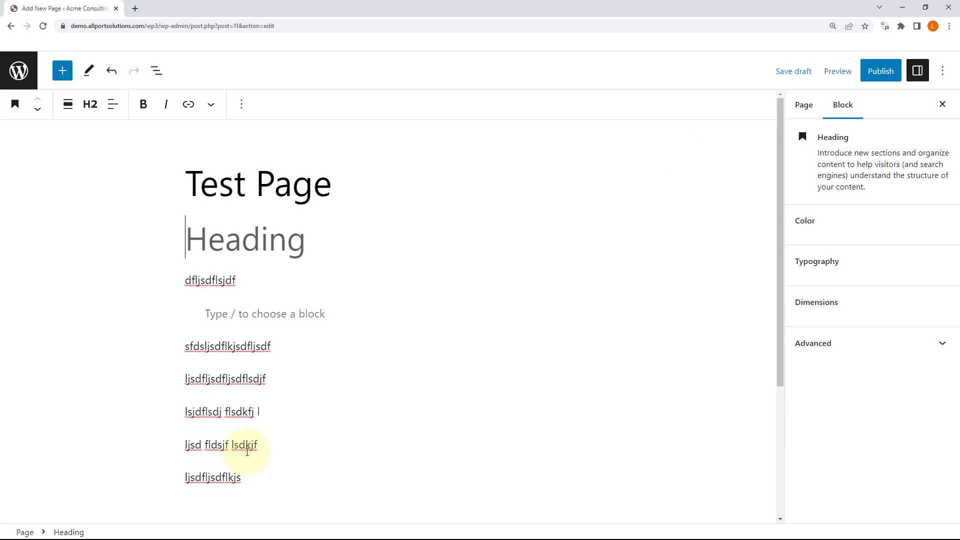
{"action": "key", "text": "Down"}
{"action": "key", "text": "Down"}
{"action": "key", "text": "Down"}
{"action": "key", "text": "Down"}
{"action": "key", "text": "Down"}
{"action": "key", "text": "Down"}
{"action": "key", "text": "Down"}
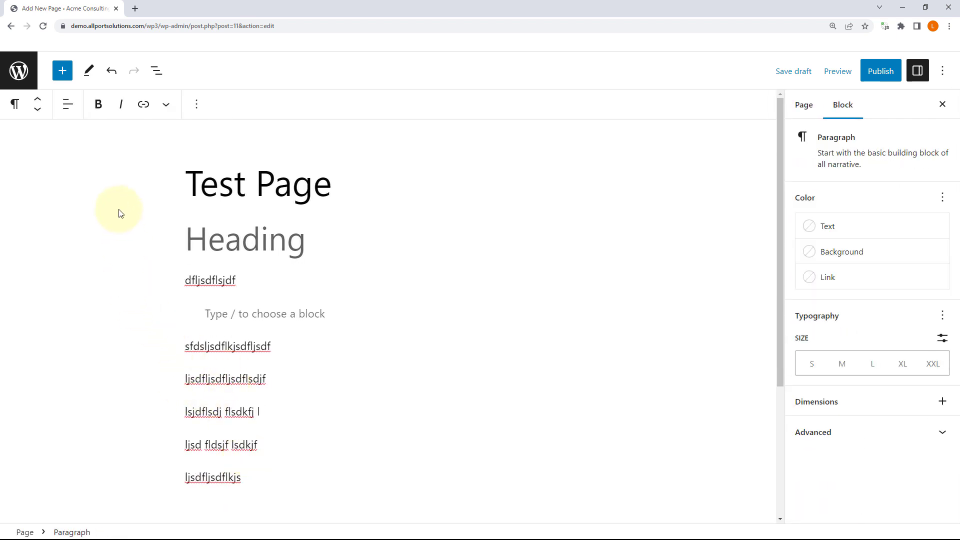
Step: In Select mode, drag the 'ljsd fldsjf lsdkjf' paragraph up below 'dfljsdflsjdf'
{"action": "left_click", "coordinate": [89, 71]}
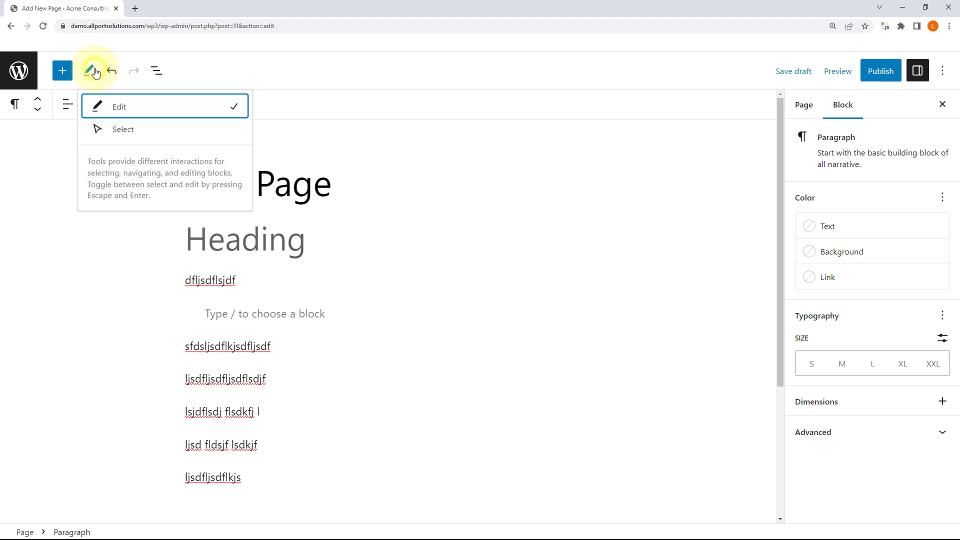
{"action": "left_click", "coordinate": [120, 136]}
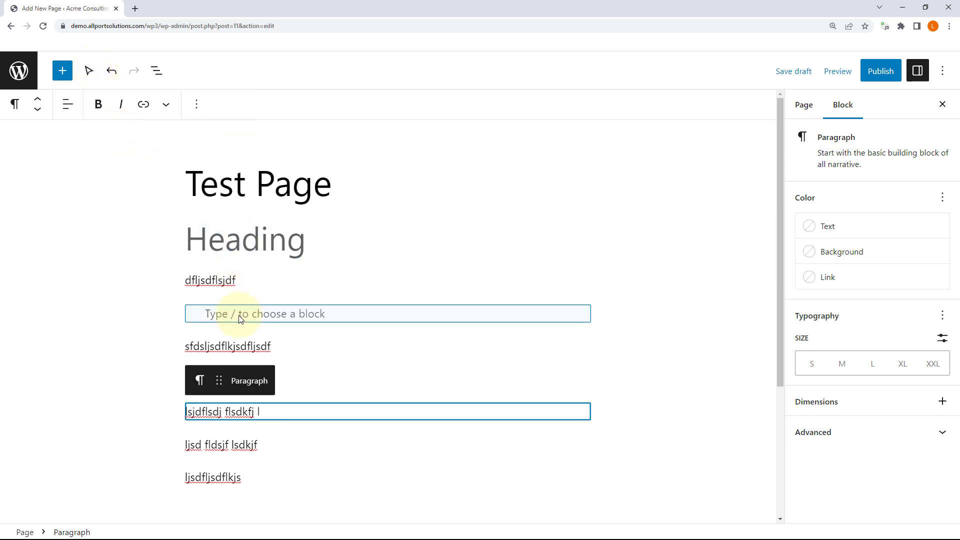
{"action": "left_click", "coordinate": [244, 346]}
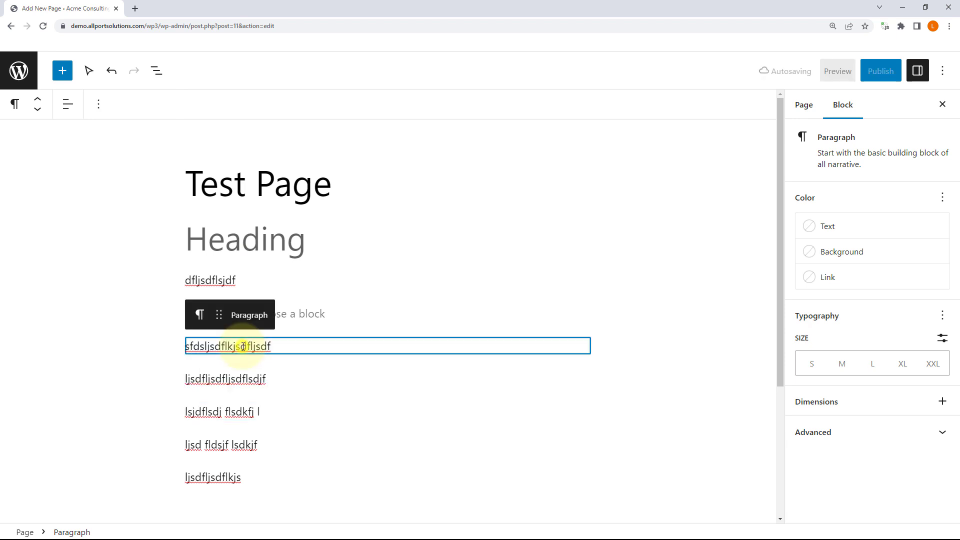
{"action": "left_click", "coordinate": [241, 411]}
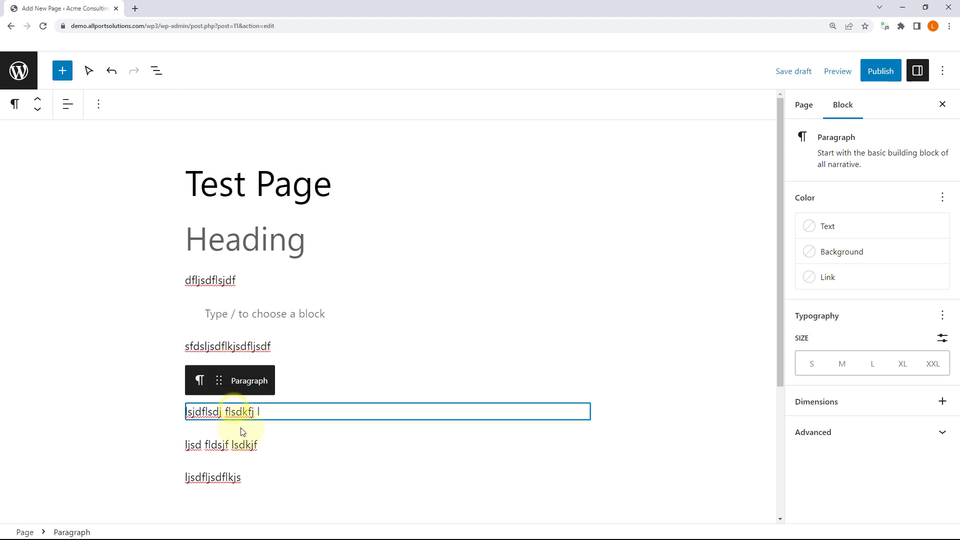
{"action": "left_click", "coordinate": [243, 445]}
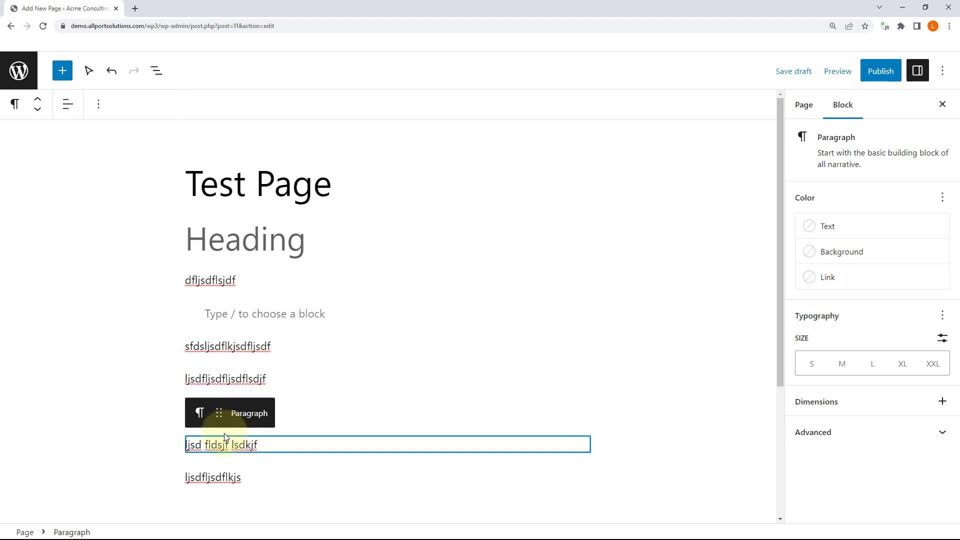
{"action": "left_click_drag", "start_coordinate": [219, 415], "coordinate": [219, 291]}
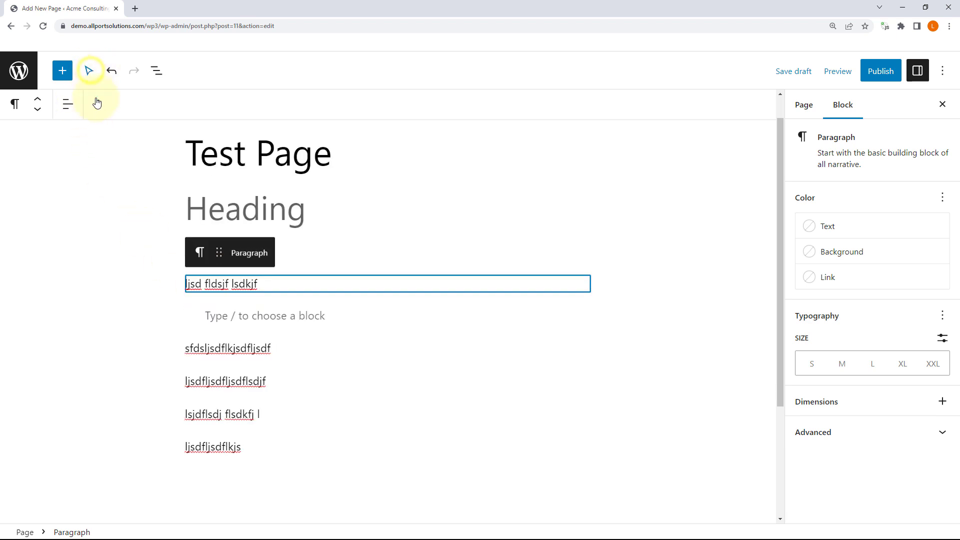
Step: Return to Edit mode and start editing the 'sfdsljsdflkjsdfljsdf' paragraph
{"action": "left_click", "coordinate": [89, 75]}
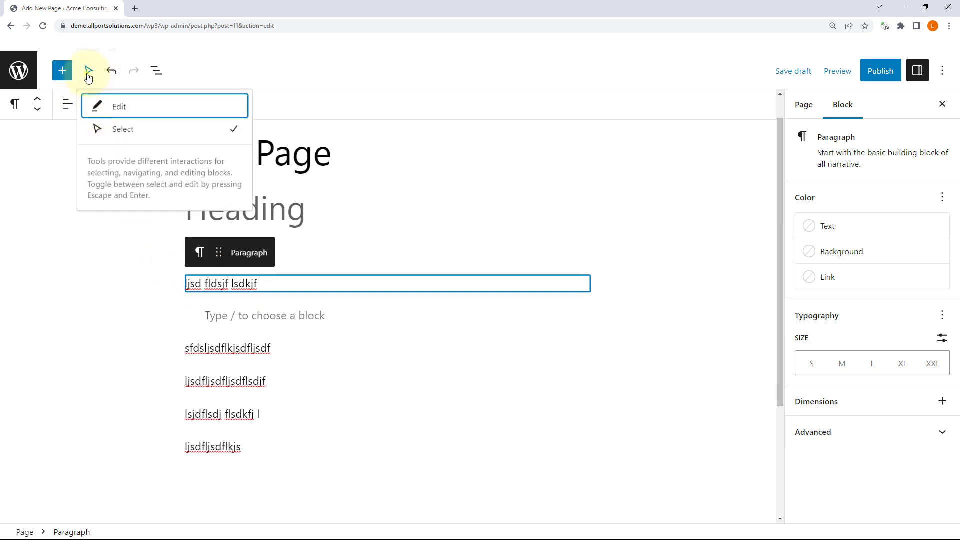
{"action": "left_click", "coordinate": [89, 73]}
{"action": "left_click", "coordinate": [222, 353]}
{"action": "left_click", "coordinate": [221, 350]}
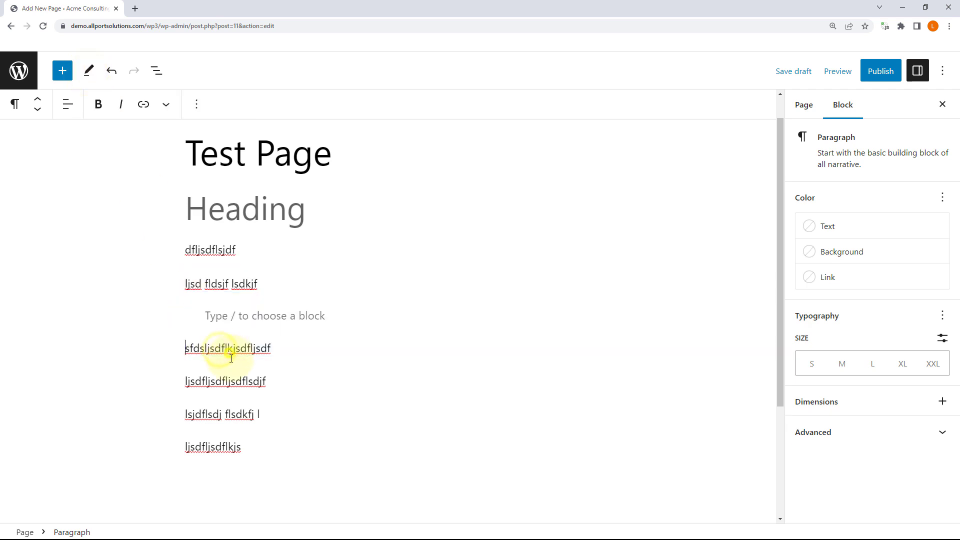
{"action": "left_click", "coordinate": [224, 383]}
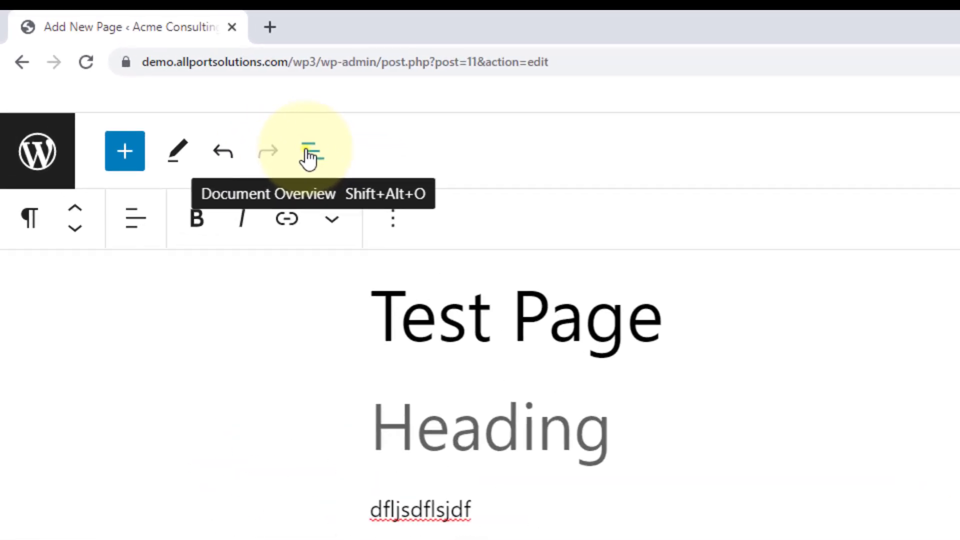
Step: In the Document Overview list, drag the last 'ljsdfljsdflkjs' paragraph above the Quote
{"action": "left_click", "coordinate": [309, 158]}
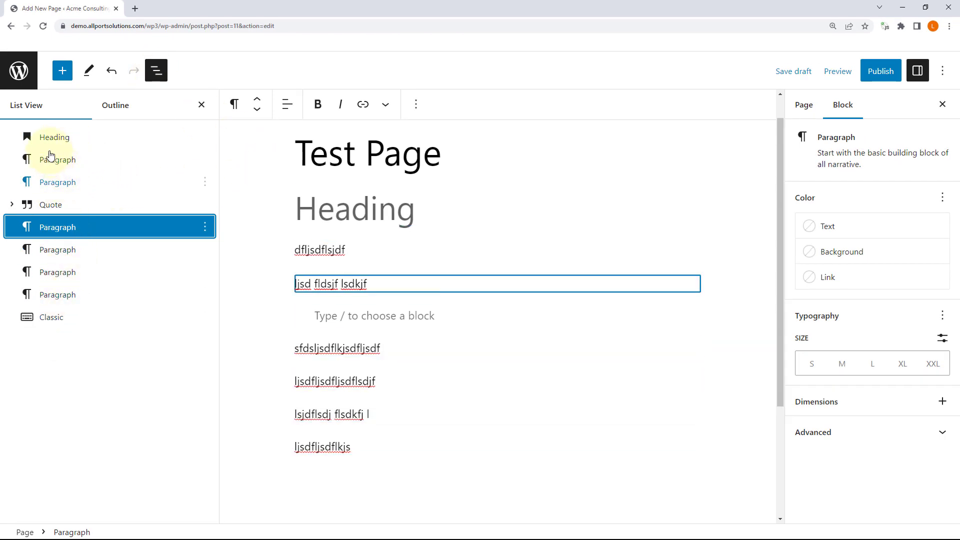
{"action": "left_click", "coordinate": [12, 205]}
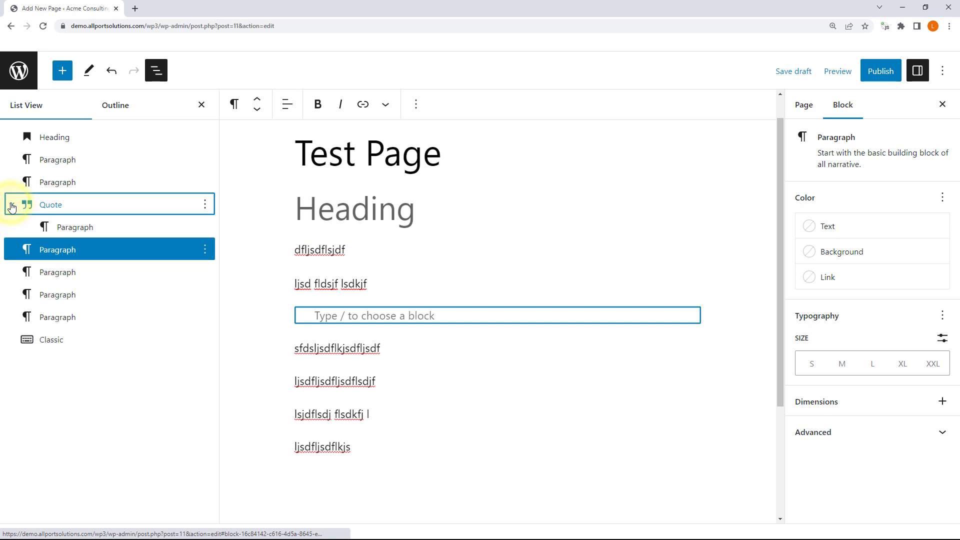
{"action": "left_click", "coordinate": [12, 206]}
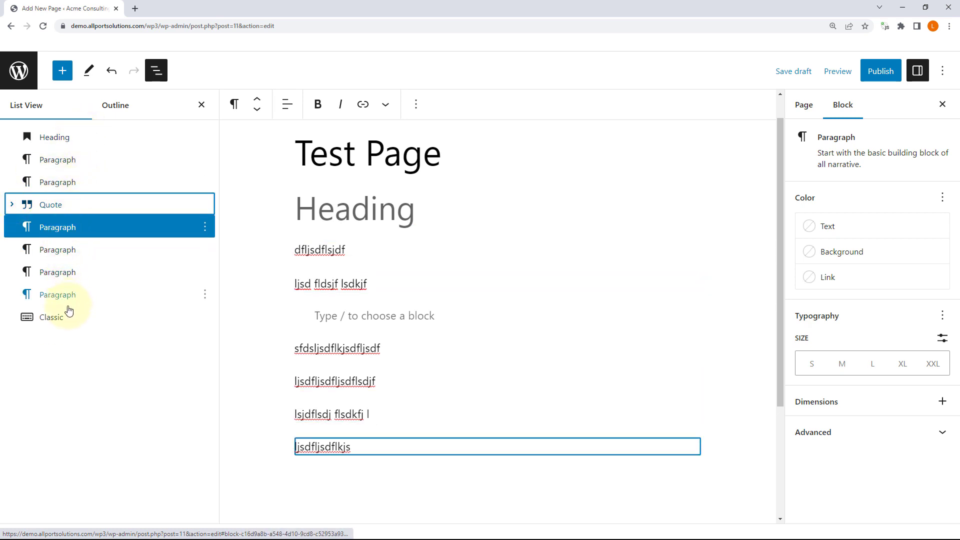
{"action": "left_click_drag", "start_coordinate": [71, 298], "coordinate": [79, 200]}
Step: Select the blocks from the second paragraph through the quote to the following paragraph
{"action": "left_click", "coordinate": [79, 185]}
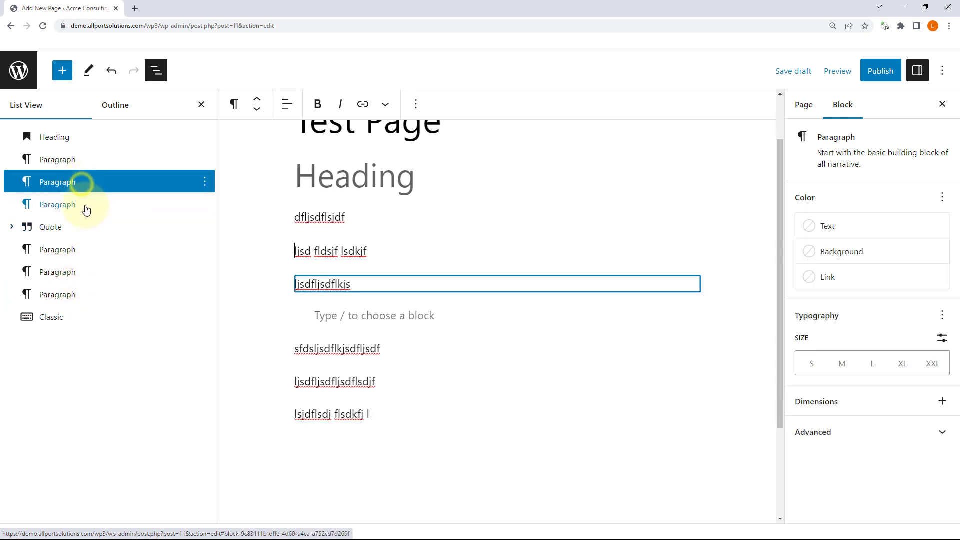
{"action": "left_click", "coordinate": [86, 226]}
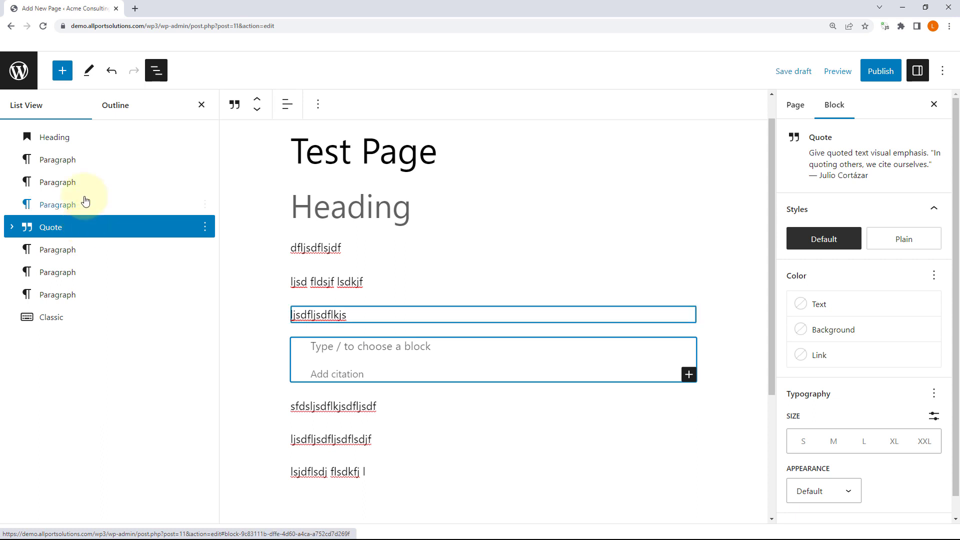
{"action": "left_click", "coordinate": [83, 180]}
{"action": "left_click", "coordinate": [81, 204], "text": "shift"}
{"action": "left_click", "coordinate": [83, 228], "text": "shift"}
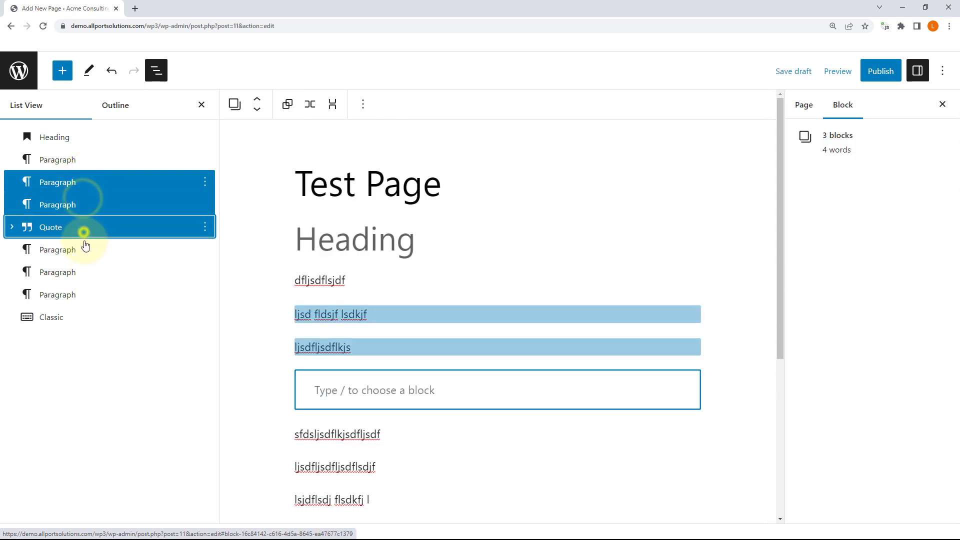
{"action": "left_click", "coordinate": [88, 255], "text": "shift"}
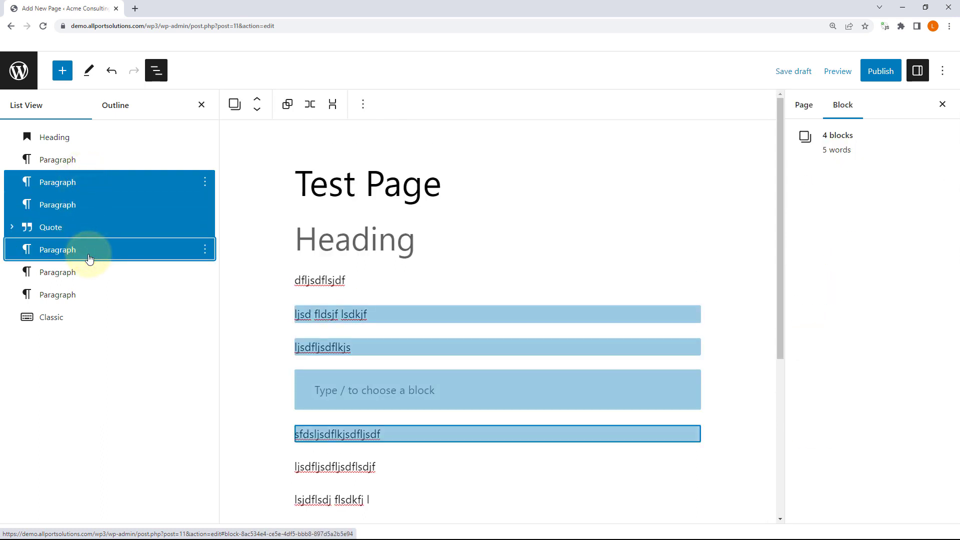
Step: Show the Outline tab and change the placeholder heading's level from H2 to H1
{"action": "left_click", "coordinate": [81, 159]}
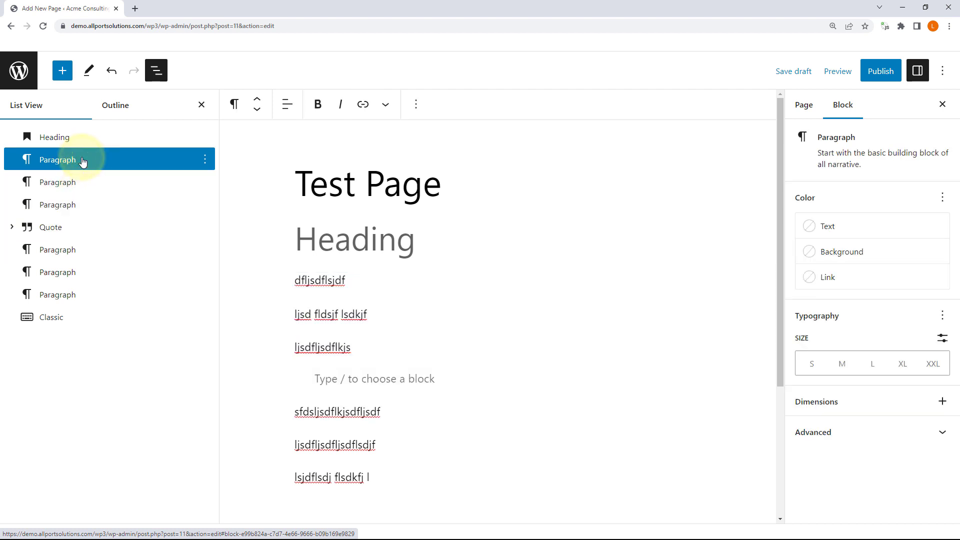
{"action": "left_click", "coordinate": [116, 105]}
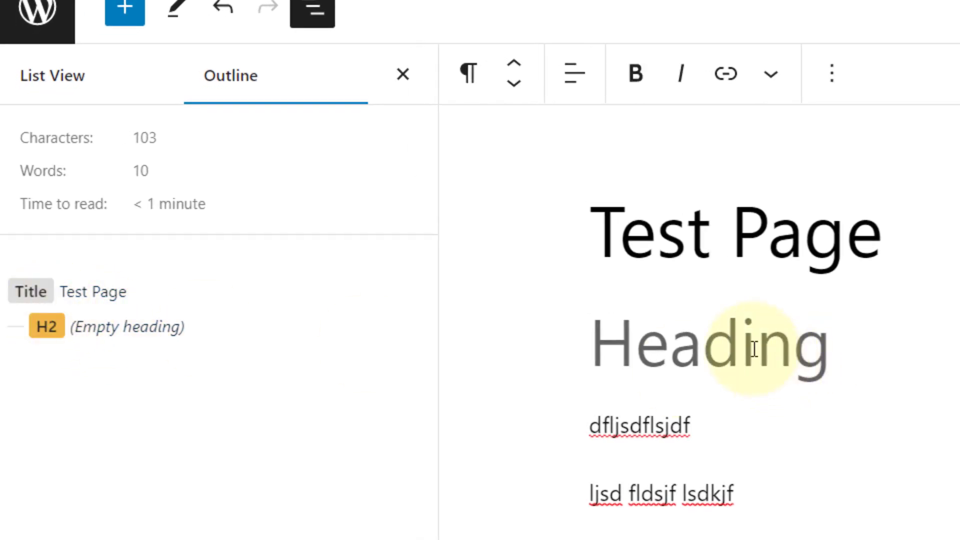
{"action": "left_click", "coordinate": [670, 350]}
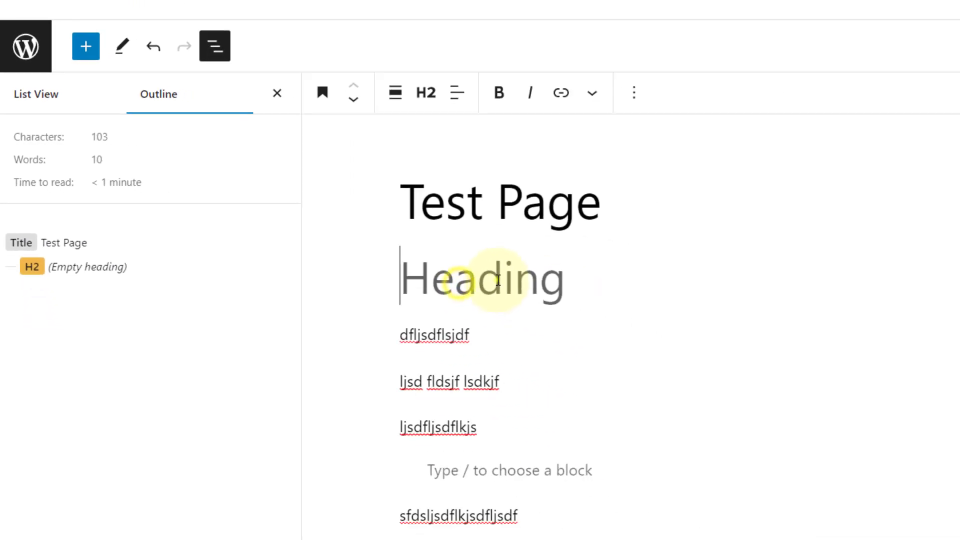
{"action": "left_click", "coordinate": [395, 93]}
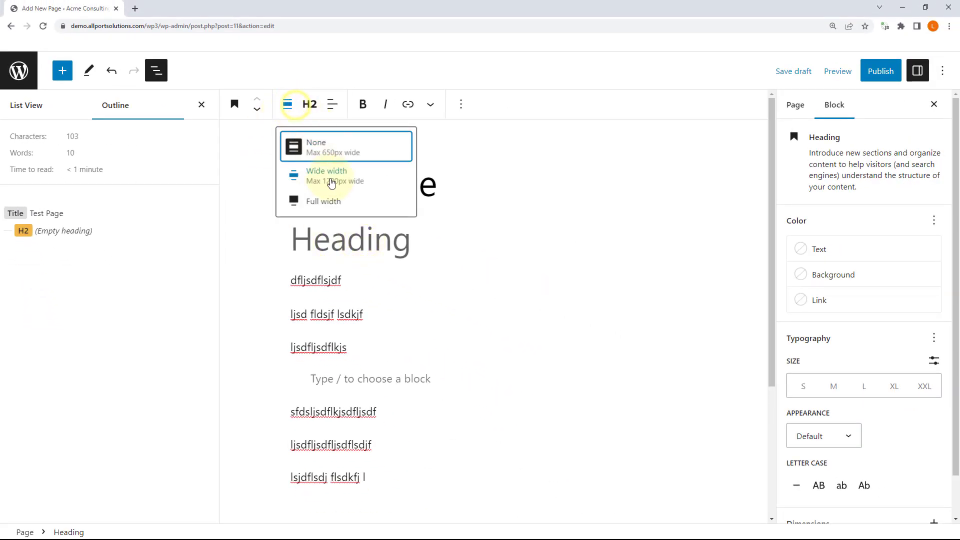
{"action": "left_click", "coordinate": [309, 105]}
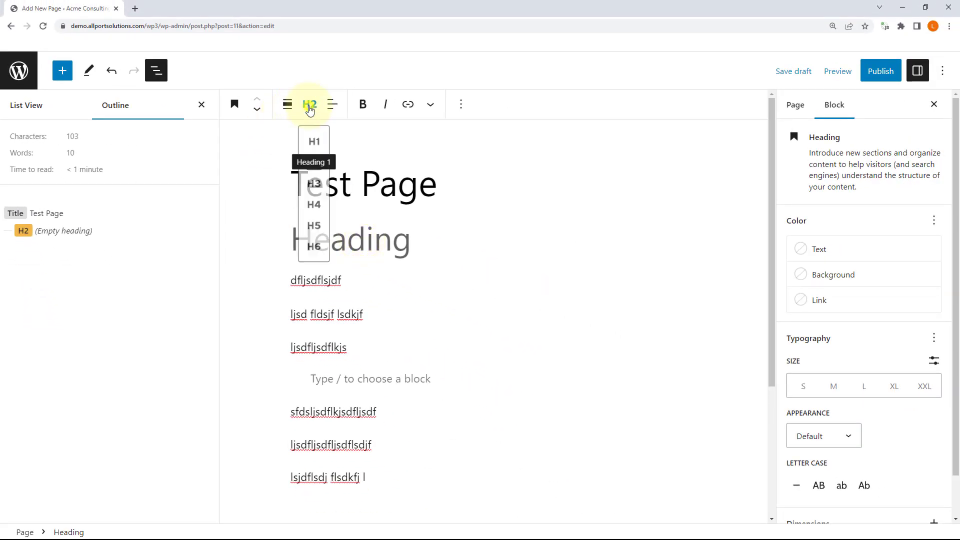
{"action": "left_click", "coordinate": [313, 142]}
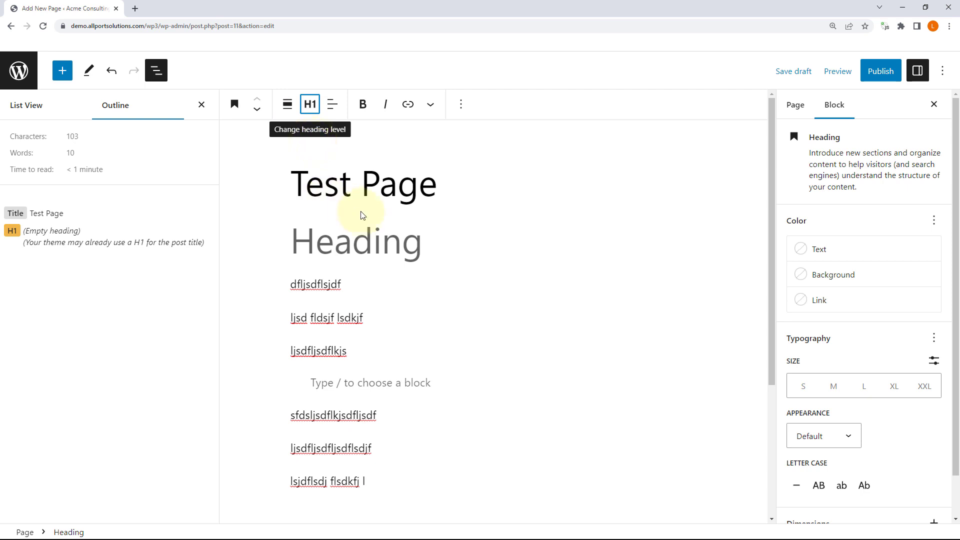
{"action": "left_click", "coordinate": [359, 229]}
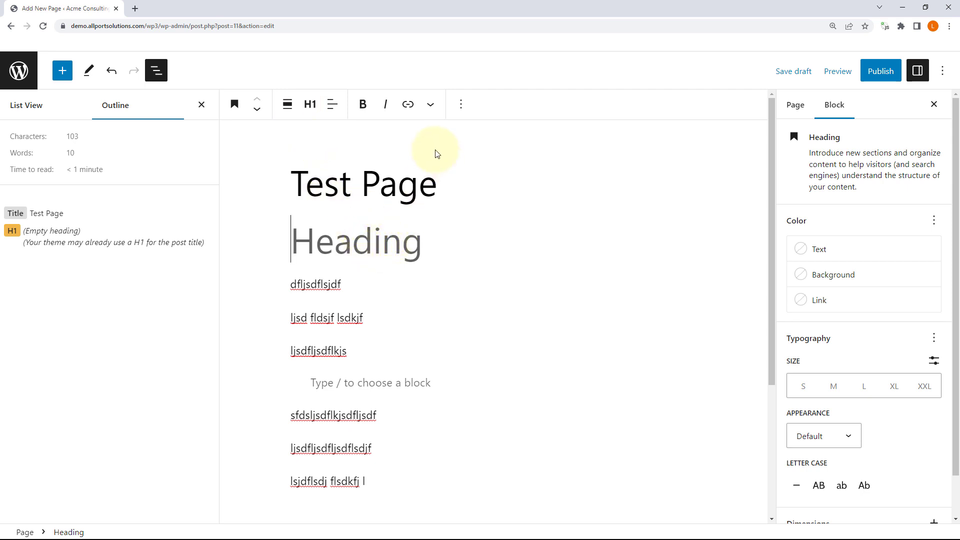
Step: Insert a new Heading below the H1 and duplicate it
{"action": "left_click", "coordinate": [63, 71]}
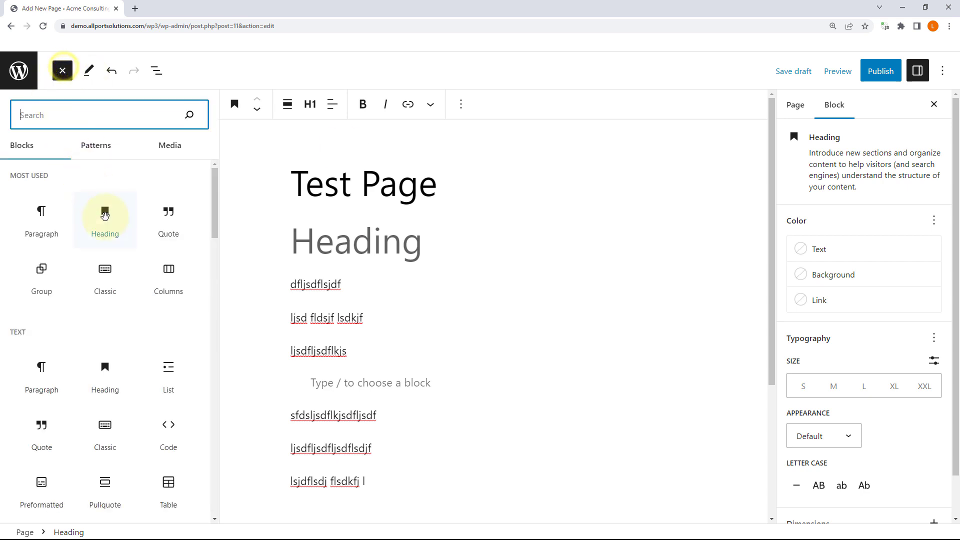
{"action": "left_click_drag", "start_coordinate": [105, 215], "coordinate": [373, 263]}
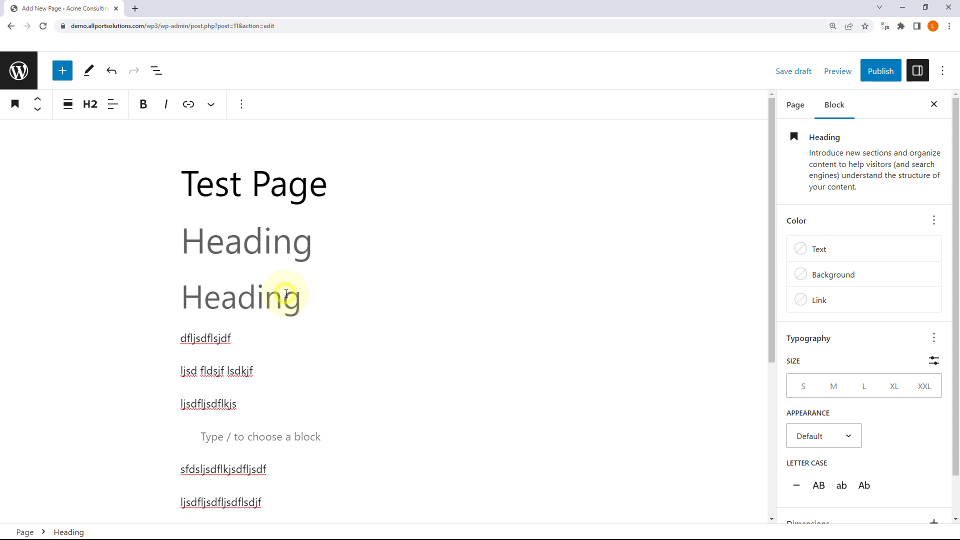
{"action": "left_click", "coordinate": [241, 104]}
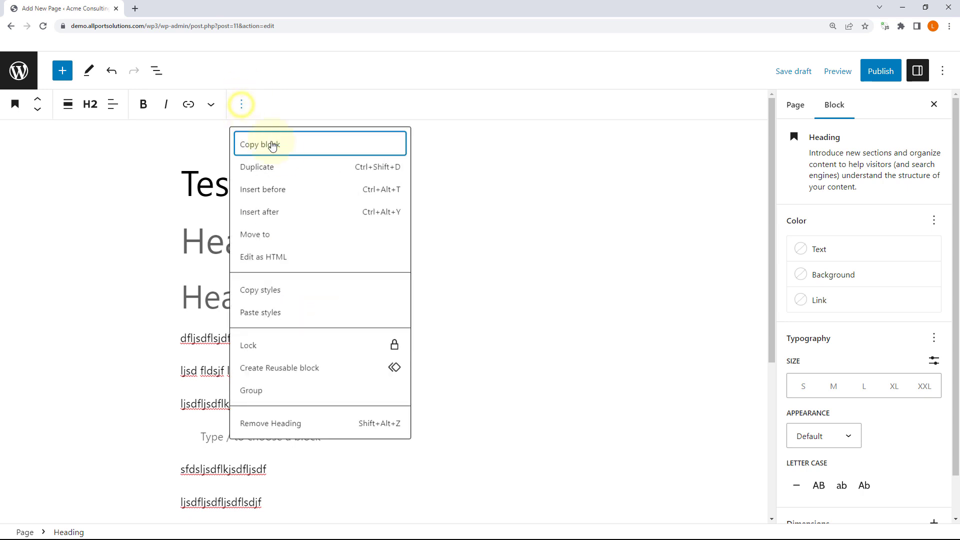
{"action": "left_click", "coordinate": [285, 172]}
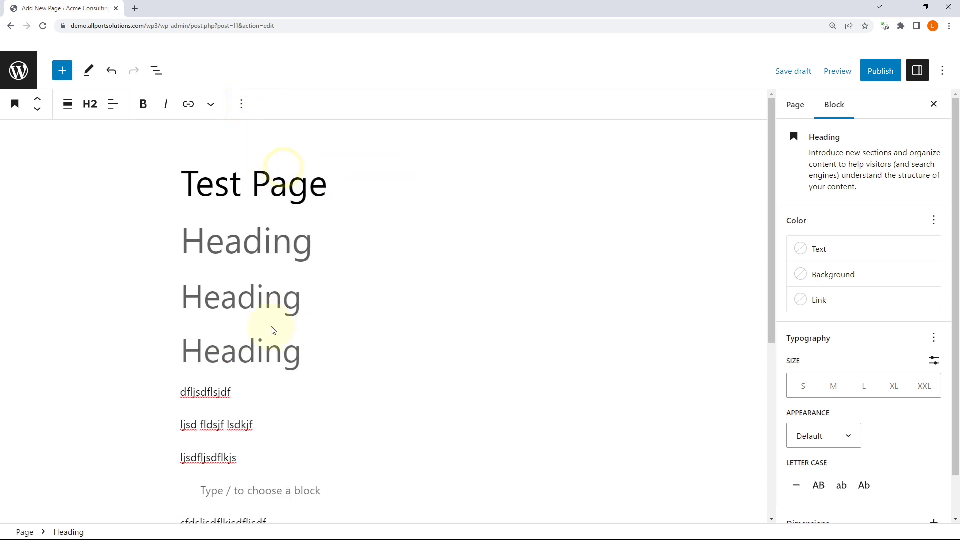
Step: Set the duplicated heading to H3 and review the headings in the Outline view
{"action": "left_click", "coordinate": [252, 356]}
{"action": "left_click", "coordinate": [90, 104]}
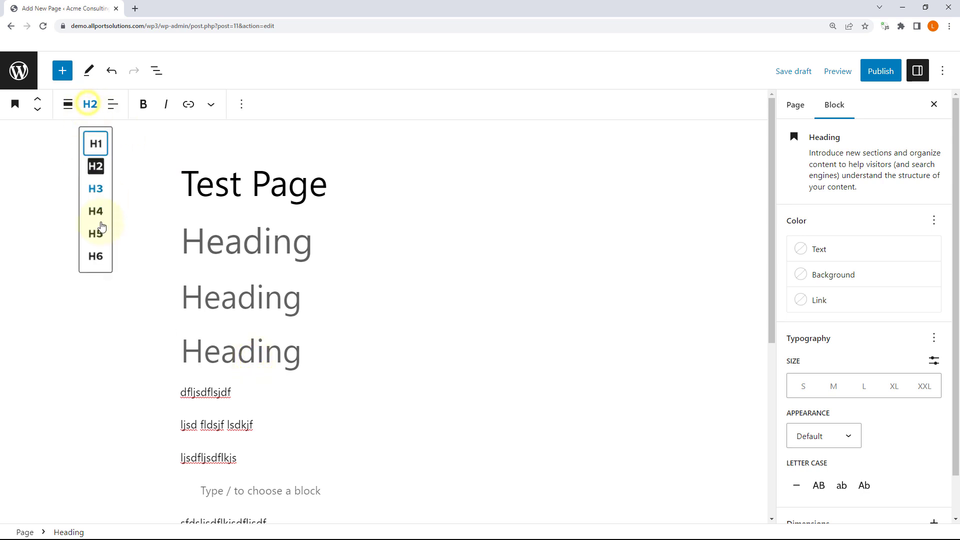
{"action": "left_click", "coordinate": [103, 194]}
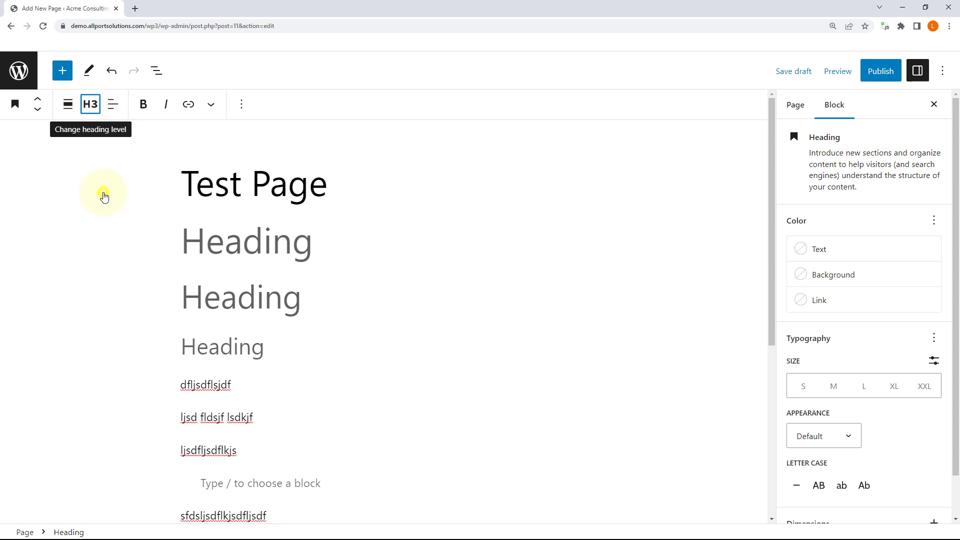
{"action": "left_click", "coordinate": [159, 75]}
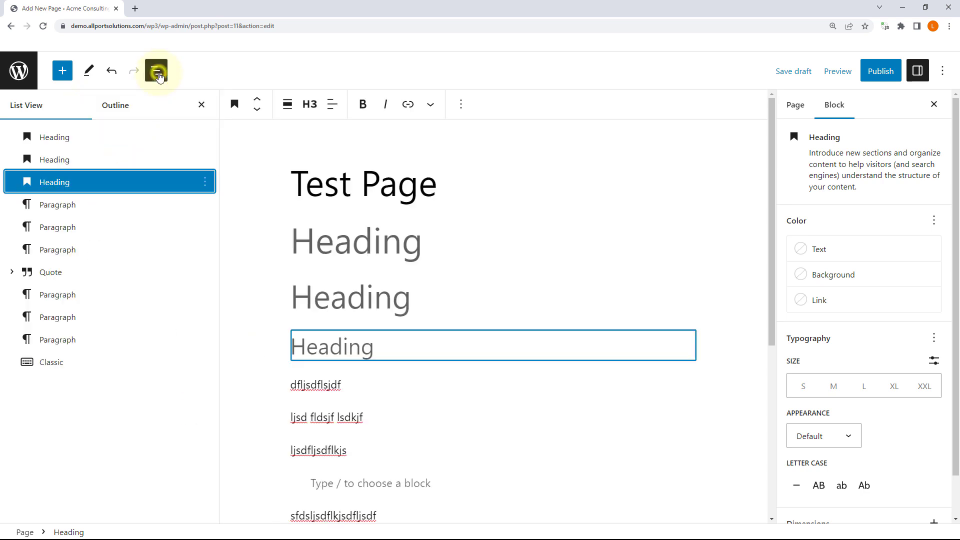
{"action": "left_click", "coordinate": [121, 109]}
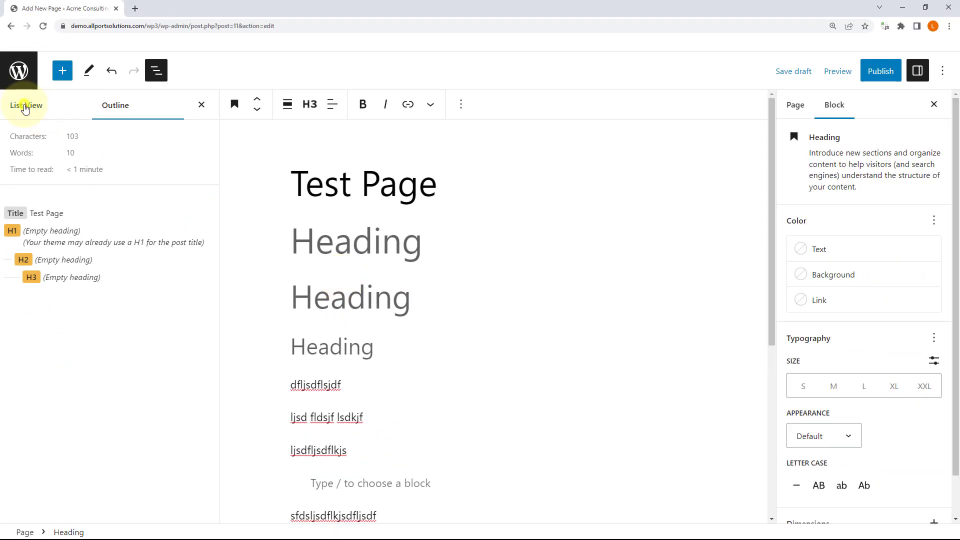
Step: Return to the block list, select the first heading, and toggle the headings' options in the list
{"action": "left_click", "coordinate": [22, 106]}
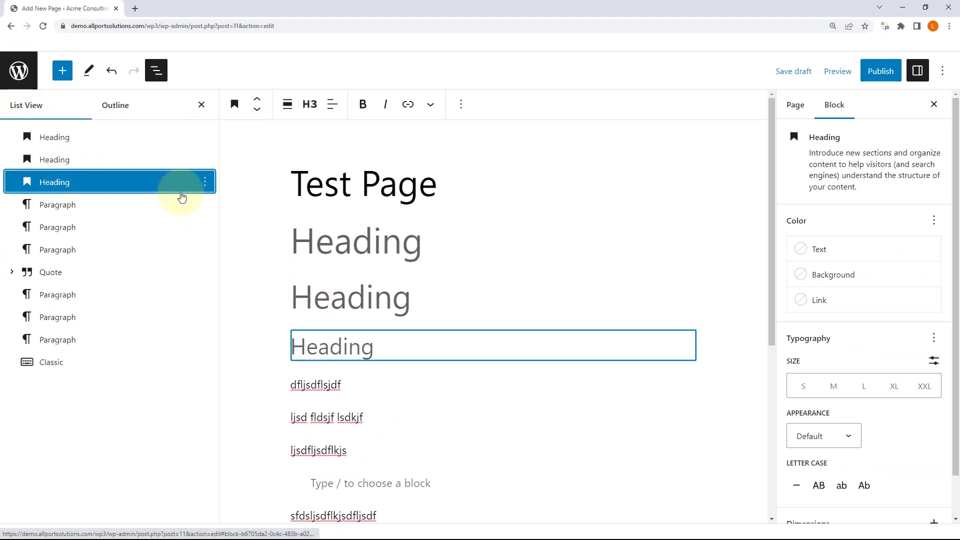
{"action": "left_click", "coordinate": [341, 226]}
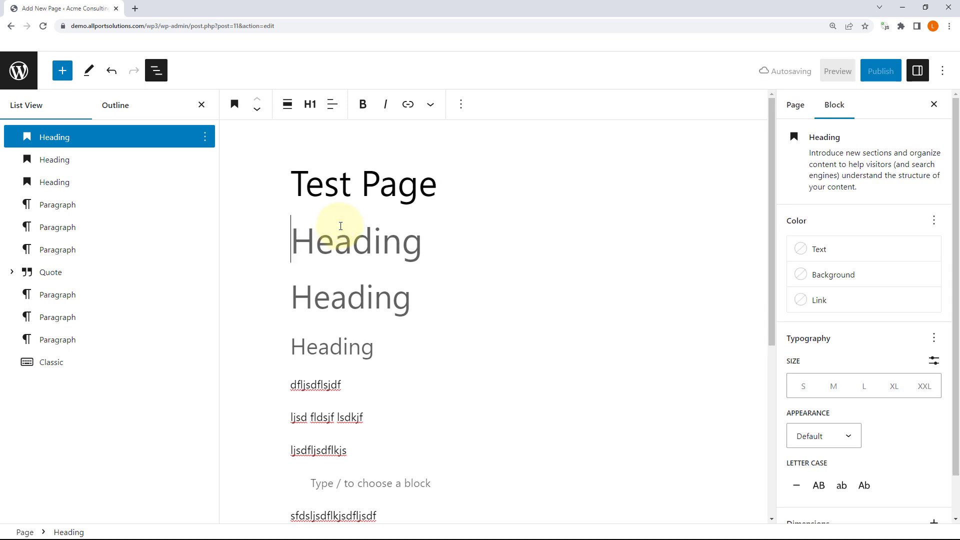
{"action": "left_click", "coordinate": [350, 192]}
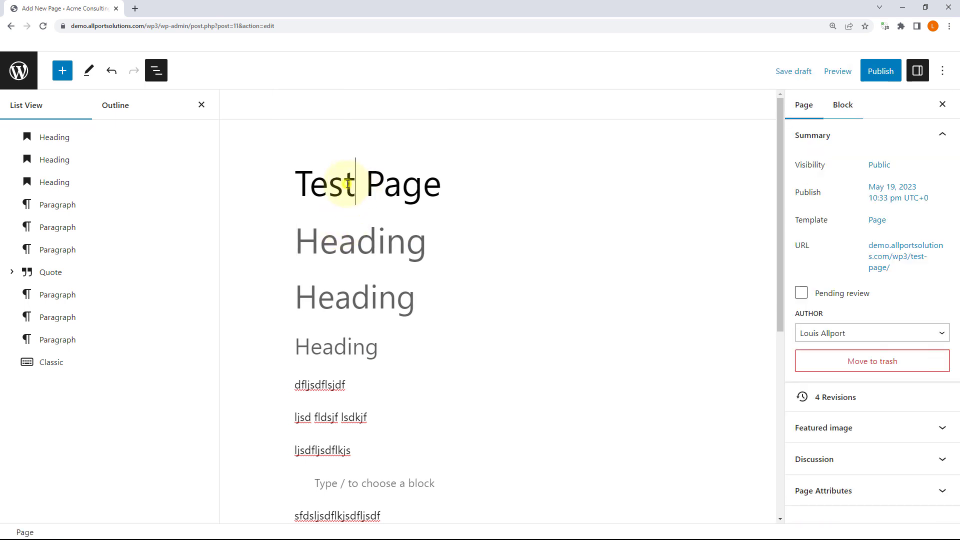
{"action": "left_click", "coordinate": [342, 243]}
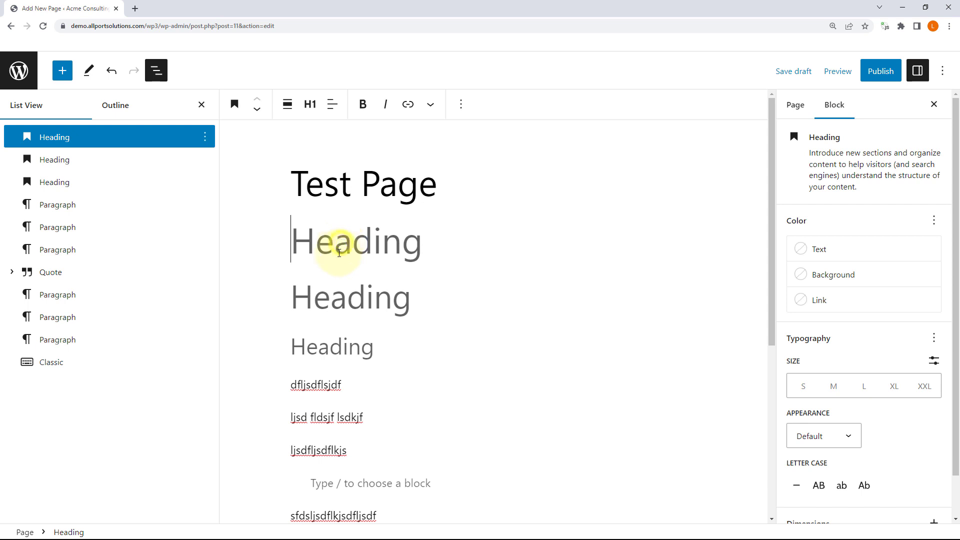
{"action": "left_click", "coordinate": [205, 138]}
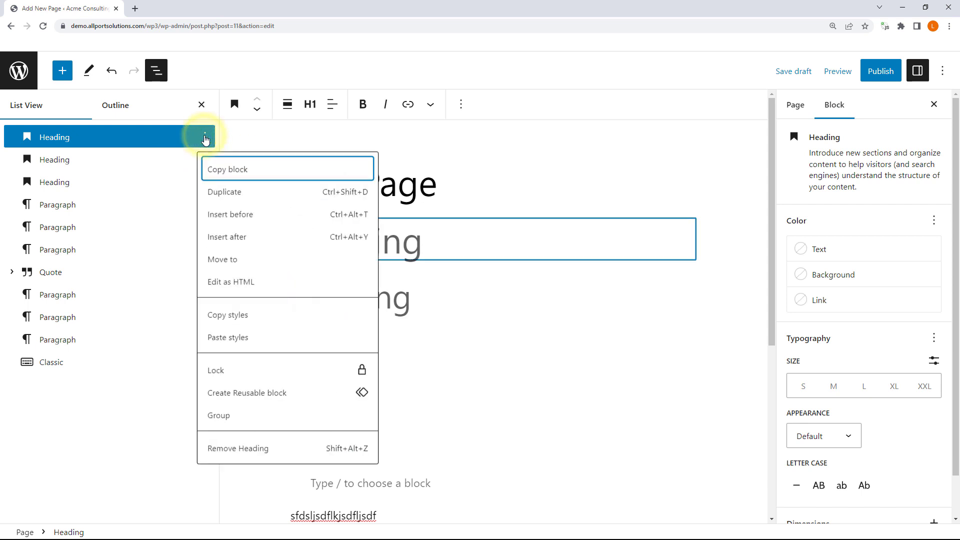
{"action": "left_click", "coordinate": [205, 139]}
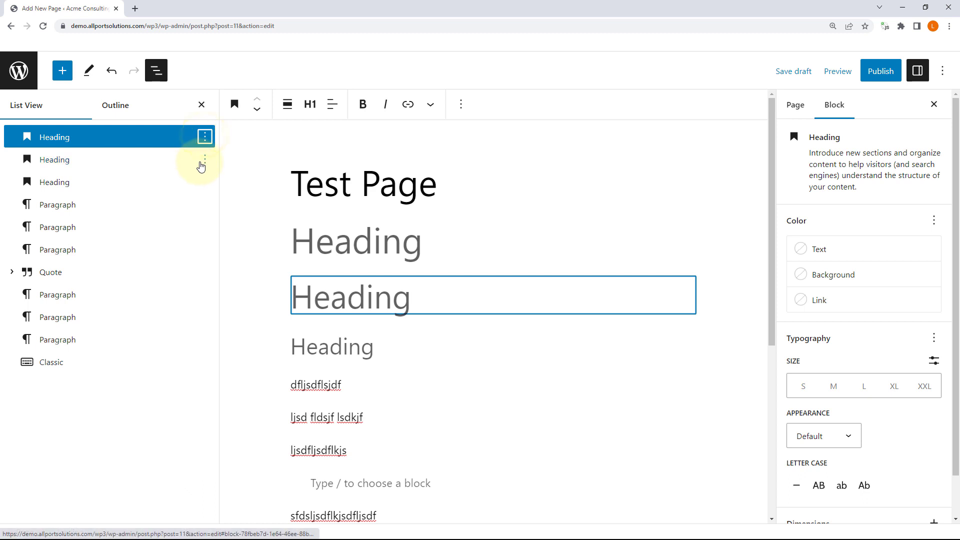
{"action": "left_click", "coordinate": [204, 161]}
{"action": "left_click", "coordinate": [204, 161]}
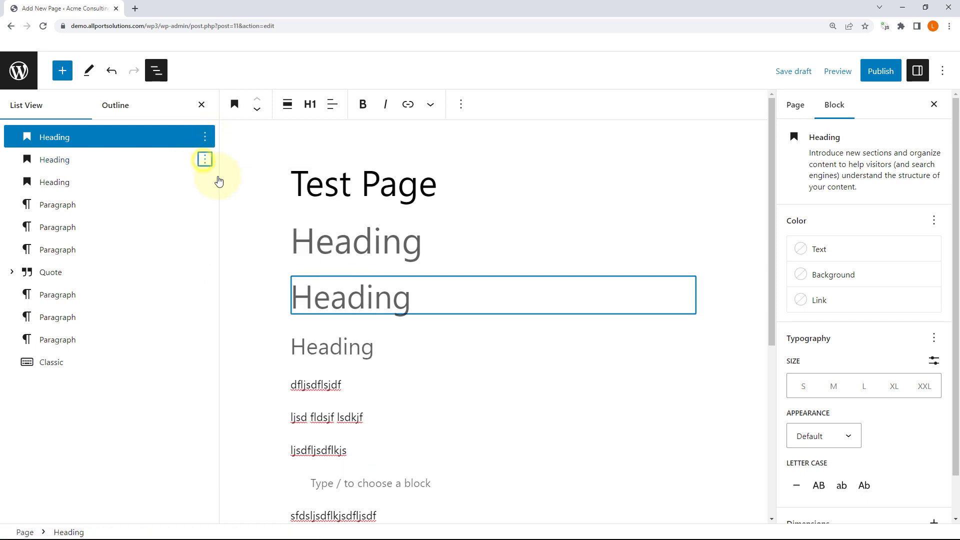
Step: Use the first heading's Options menu to insert an empty block before it
{"action": "left_click", "coordinate": [333, 350]}
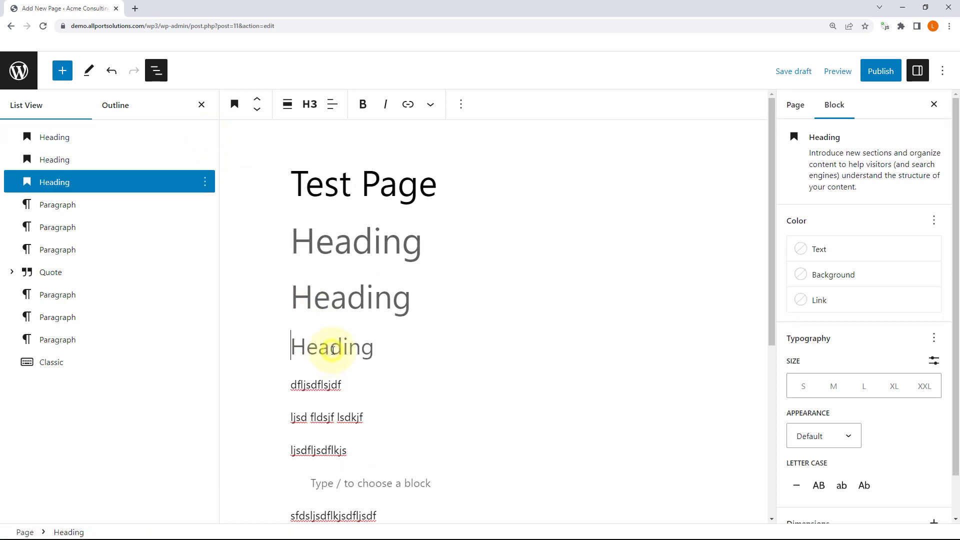
{"action": "left_click", "coordinate": [461, 108]}
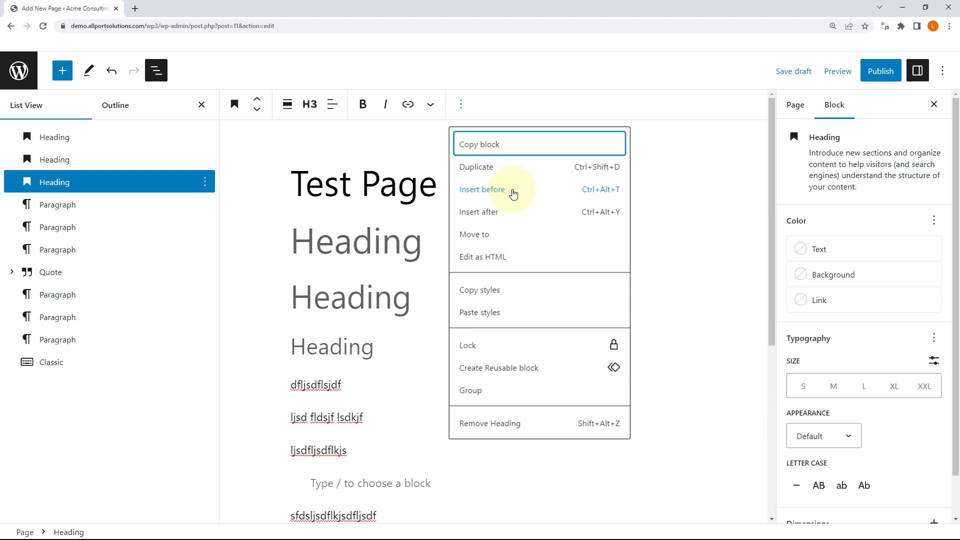
{"action": "left_click", "coordinate": [371, 189]}
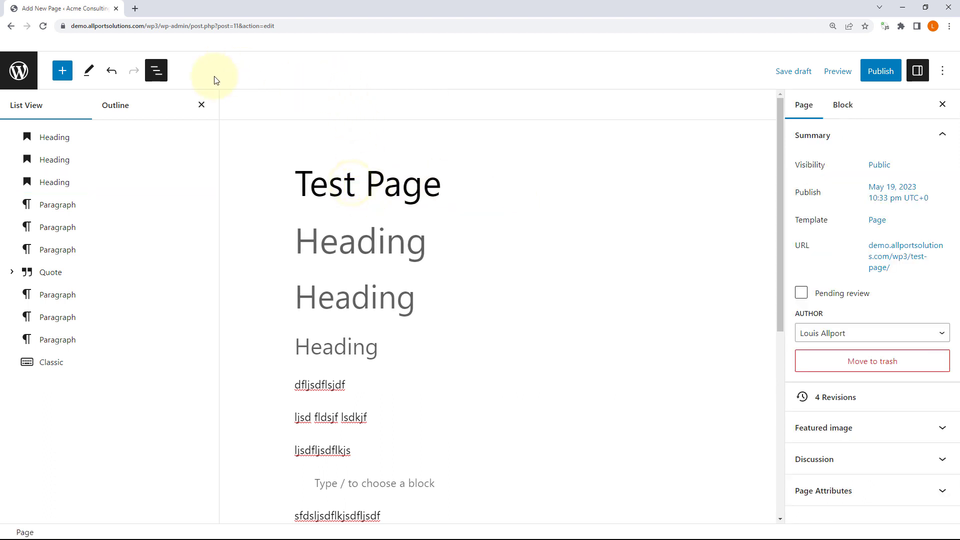
{"action": "left_click", "coordinate": [356, 244]}
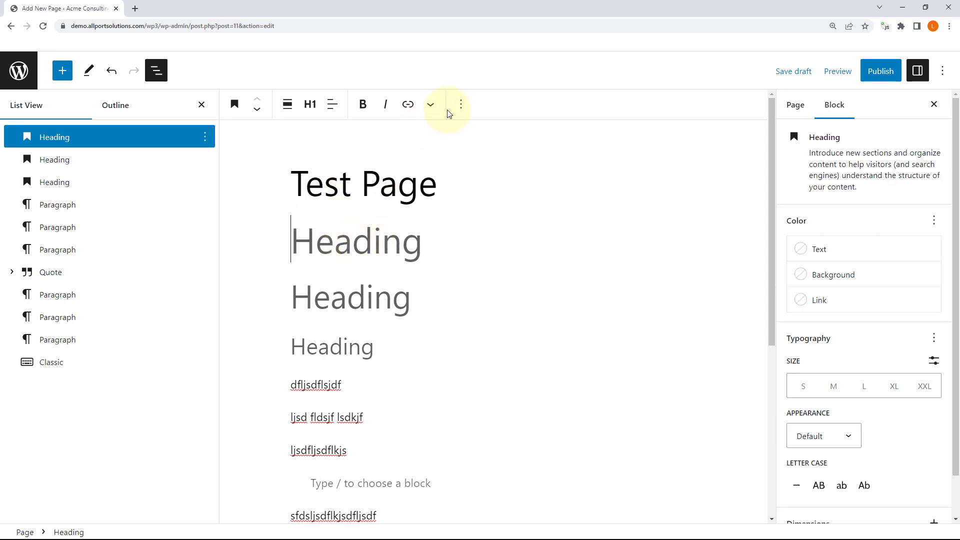
{"action": "left_click", "coordinate": [460, 106]}
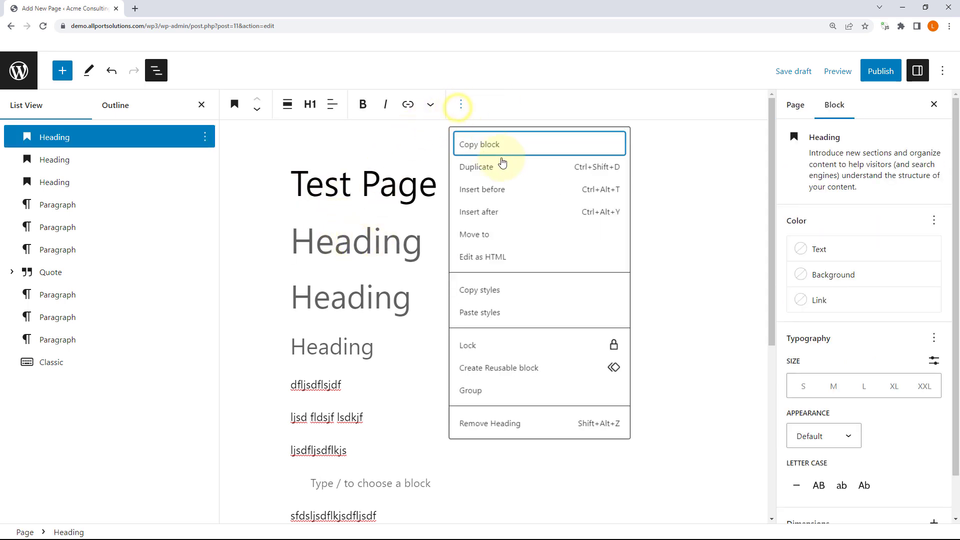
{"action": "left_click", "coordinate": [502, 193]}
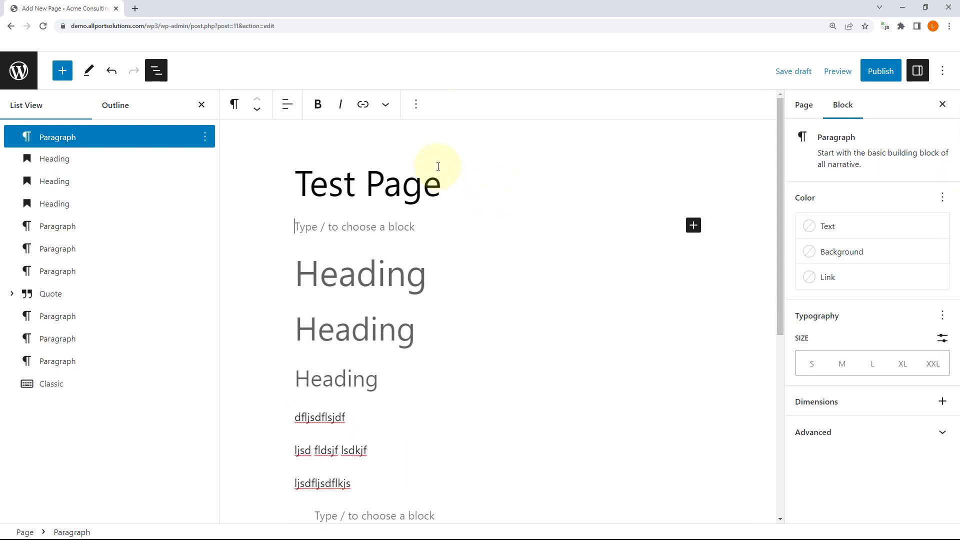
Step: Start moving the new paragraph from its options, then select the 'dfljsdflsjdf' paragraph instead
{"action": "left_click", "coordinate": [415, 109]}
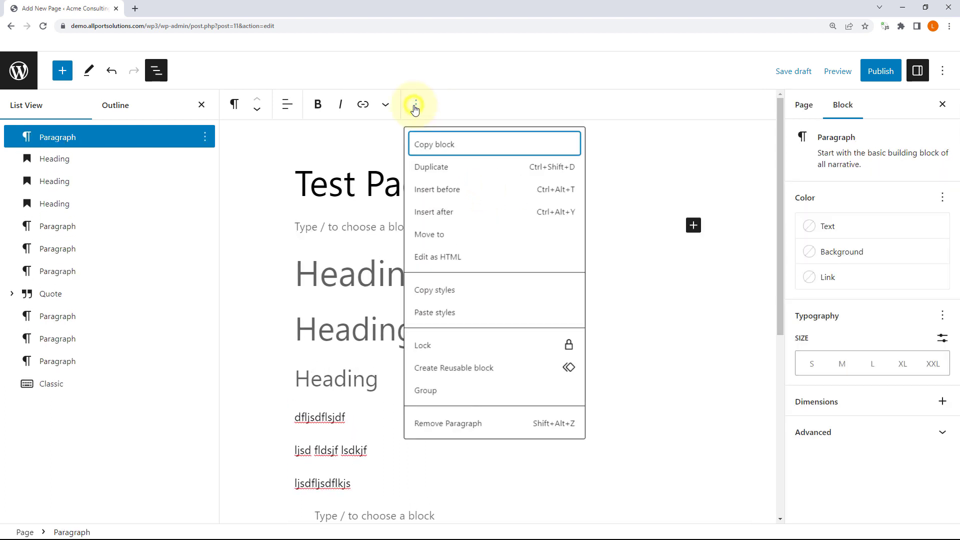
{"action": "left_click", "coordinate": [438, 236]}
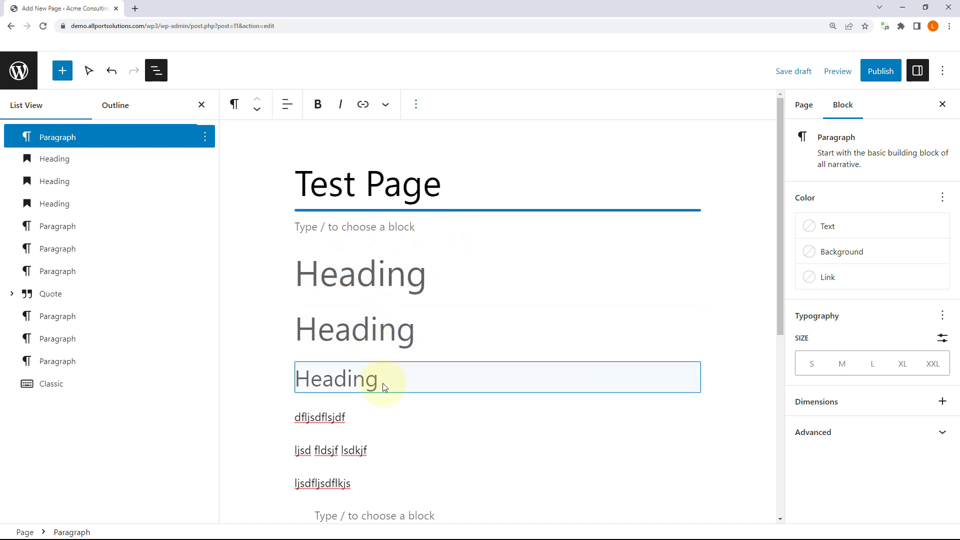
{"action": "left_click", "coordinate": [368, 406]}
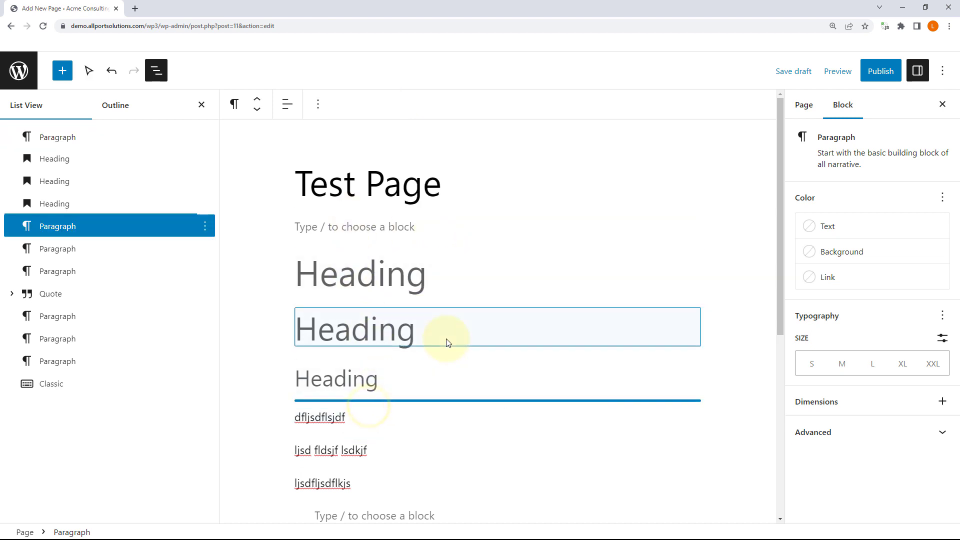
Step: Show the 'dfljsdflsjdf' paragraph as HTML, switch back to visual editing, and reopen its options
{"action": "left_click", "coordinate": [317, 103]}
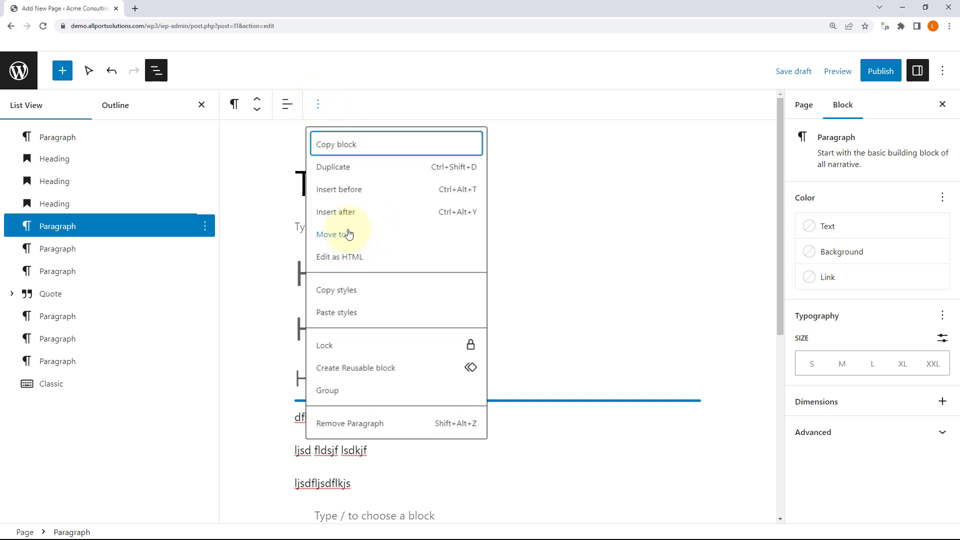
{"action": "left_click", "coordinate": [348, 258]}
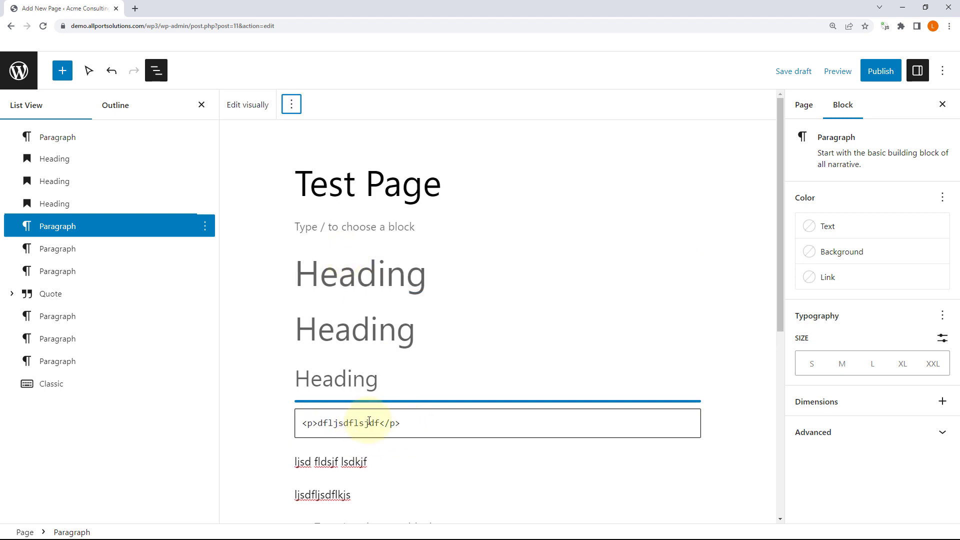
{"action": "left_click", "coordinate": [355, 375]}
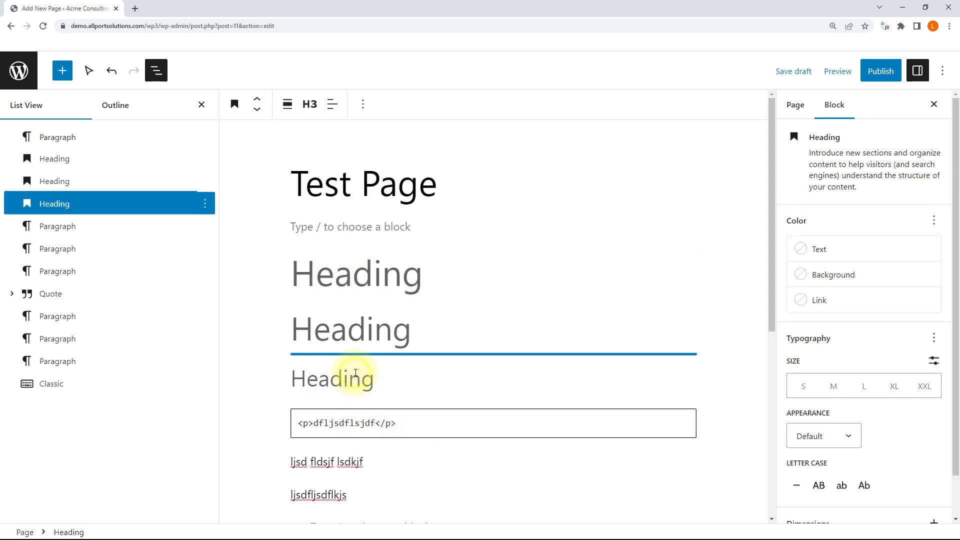
{"action": "left_click", "coordinate": [364, 422]}
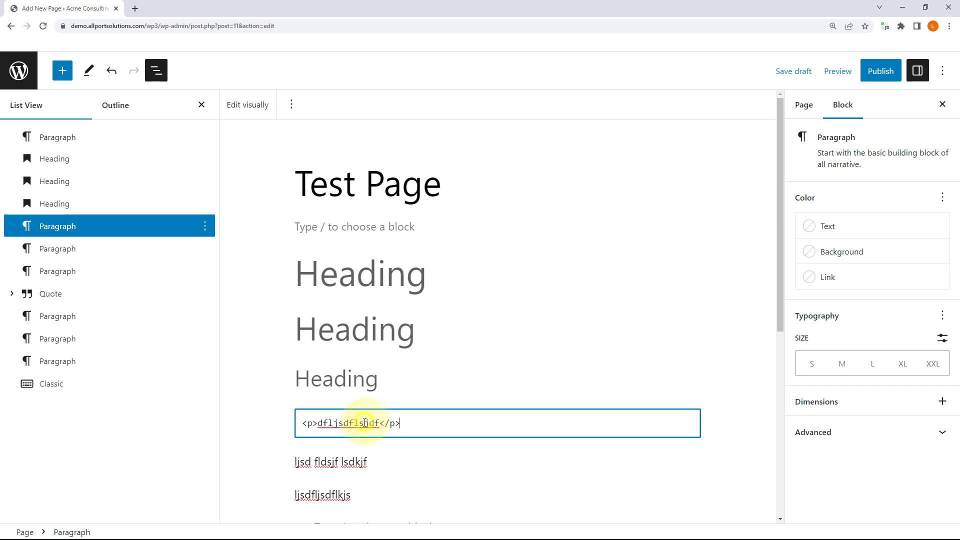
{"action": "left_click", "coordinate": [248, 105]}
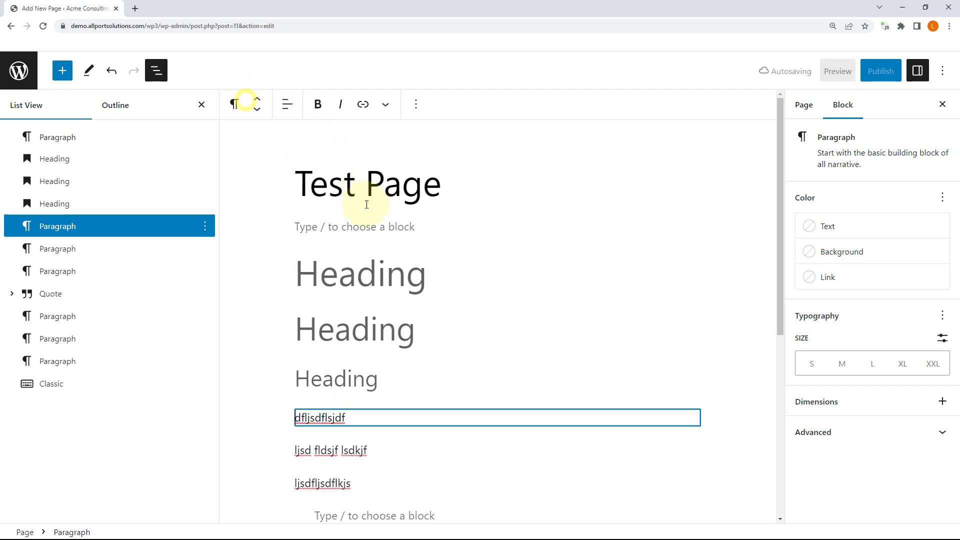
{"action": "left_click", "coordinate": [416, 104]}
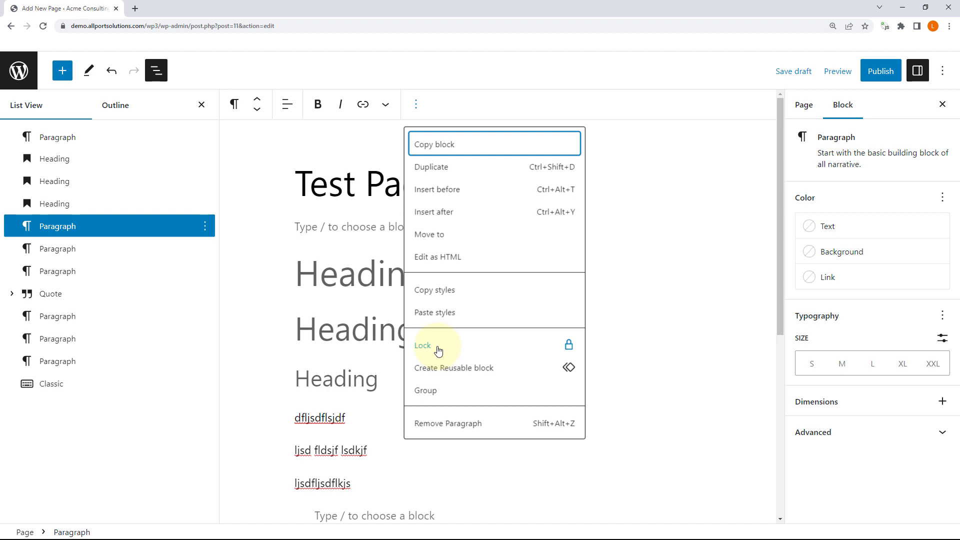
Step: Cancel the Lock dialog and open options for the third heading through the post-quote paragraph
{"action": "left_click", "coordinate": [514, 346]}
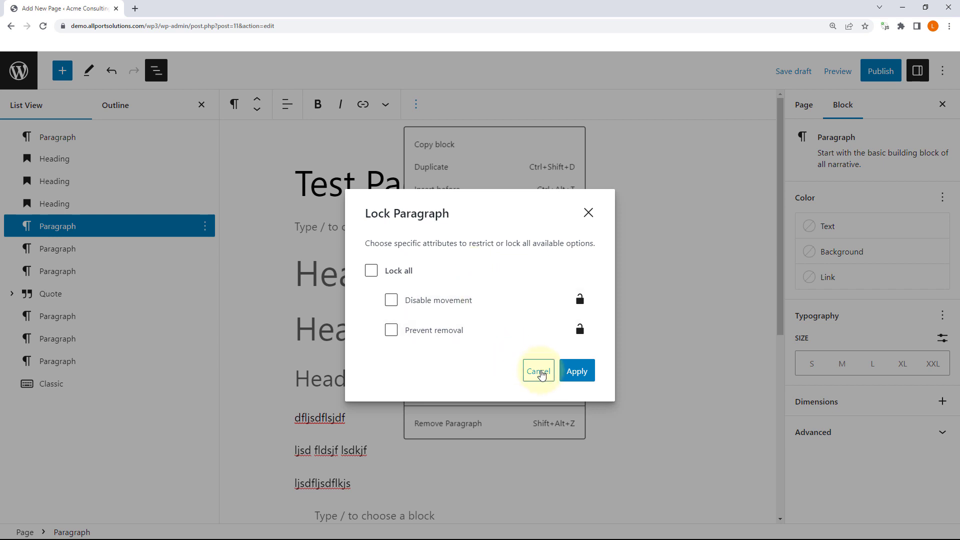
{"action": "left_click", "coordinate": [540, 372]}
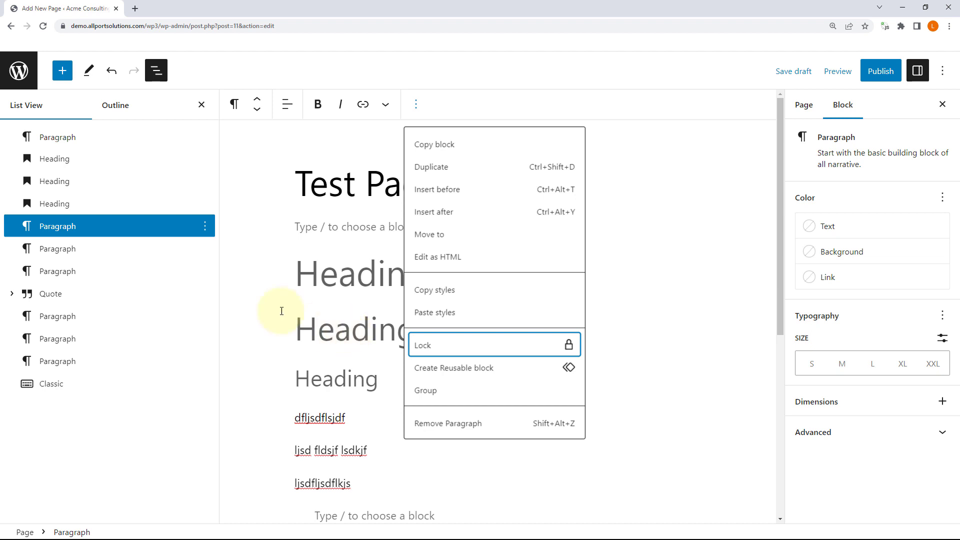
{"action": "left_click", "coordinate": [117, 202]}
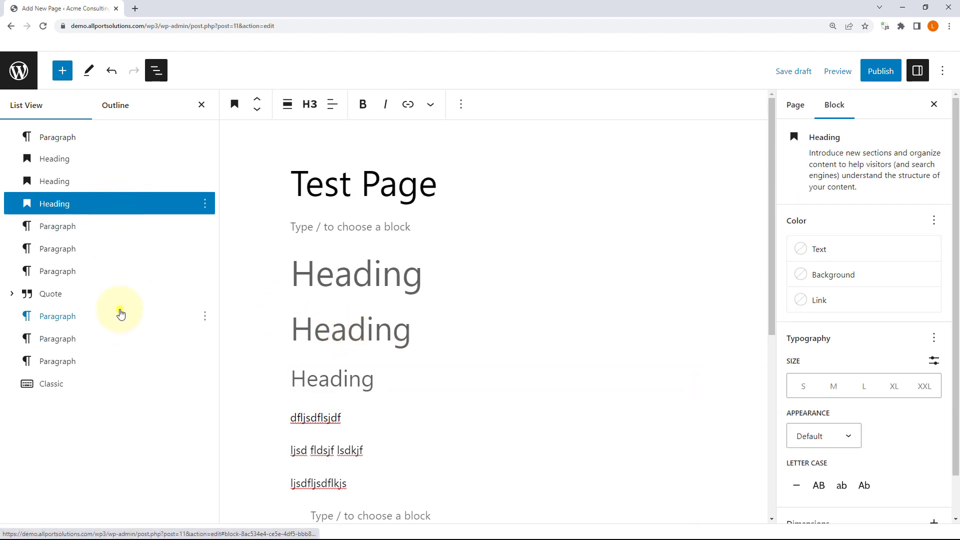
{"action": "left_click", "coordinate": [118, 316], "text": "shift"}
{"action": "scroll", "coordinate": [344, 310], "scroll_direction": "down", "scroll_amount": 3}
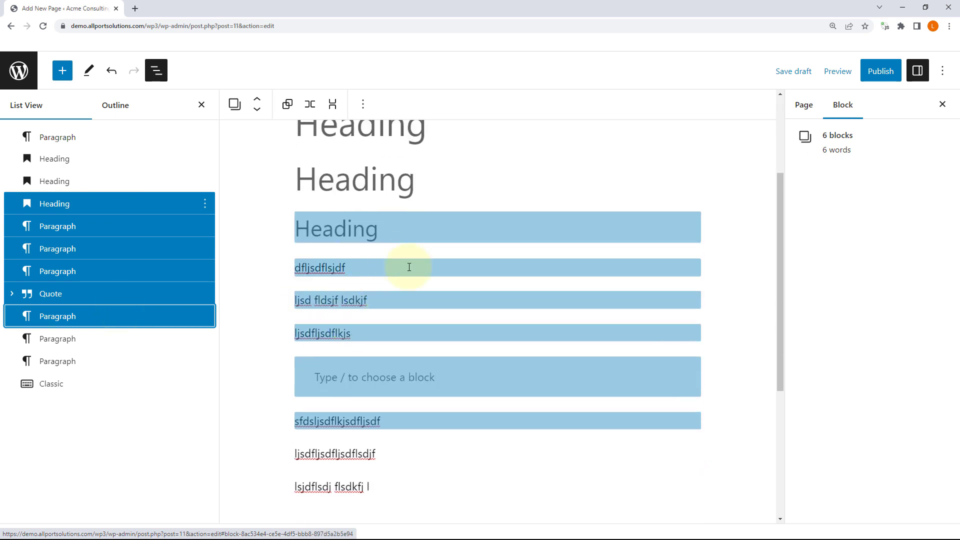
{"action": "left_click", "coordinate": [363, 104]}
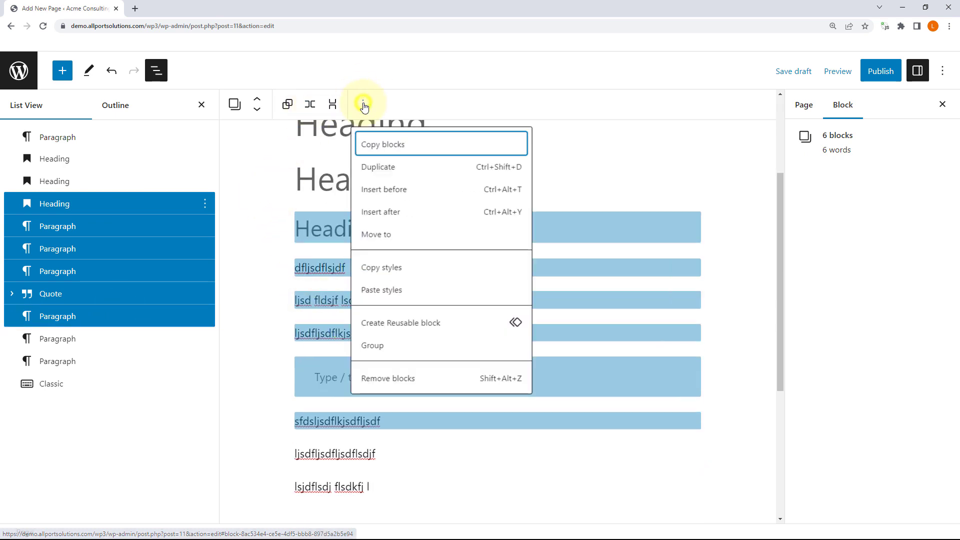
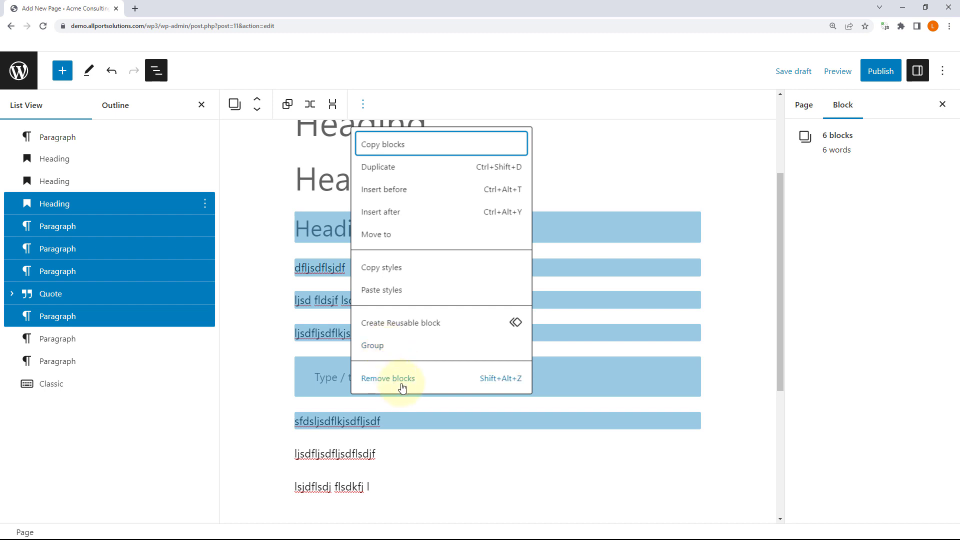
Step: Close the block actions menu without deleting anything and select the first Heading block
{"action": "left_click", "coordinate": [597, 349]}
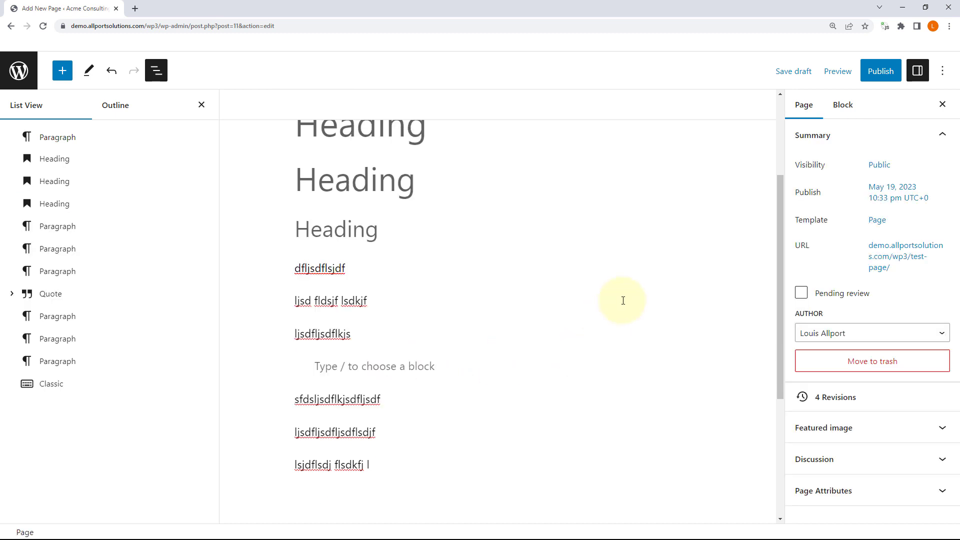
{"action": "scroll", "coordinate": [257, 165], "scroll_direction": "up", "scroll_amount": 3}
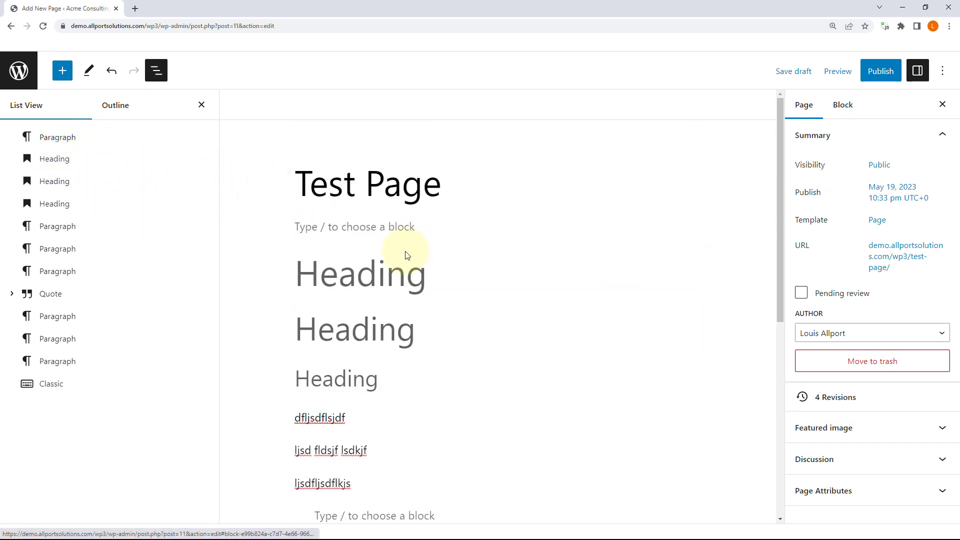
{"action": "left_click", "coordinate": [395, 275]}
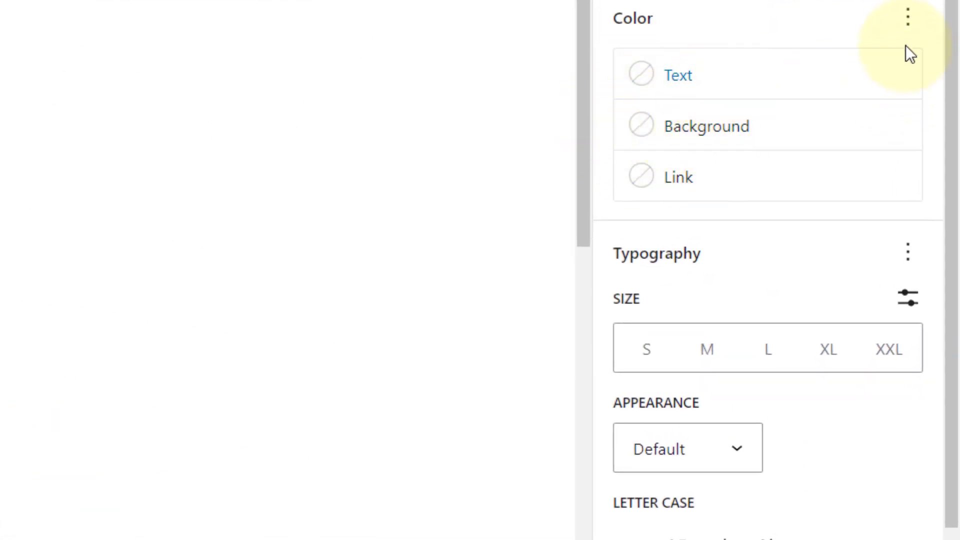
Step: Browse the Color panel's display options without changing anything
{"action": "left_click", "coordinate": [908, 14]}
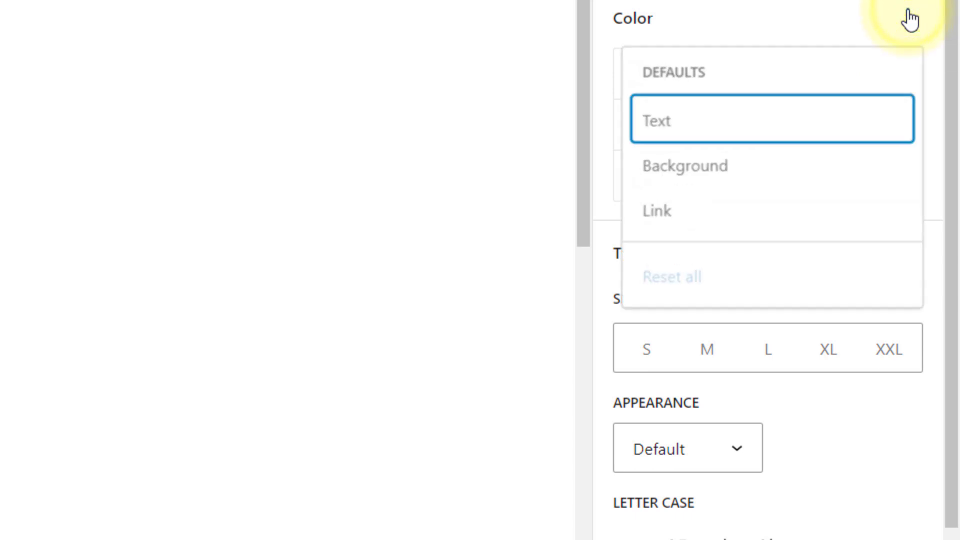
{"action": "left_click", "coordinate": [722, 162]}
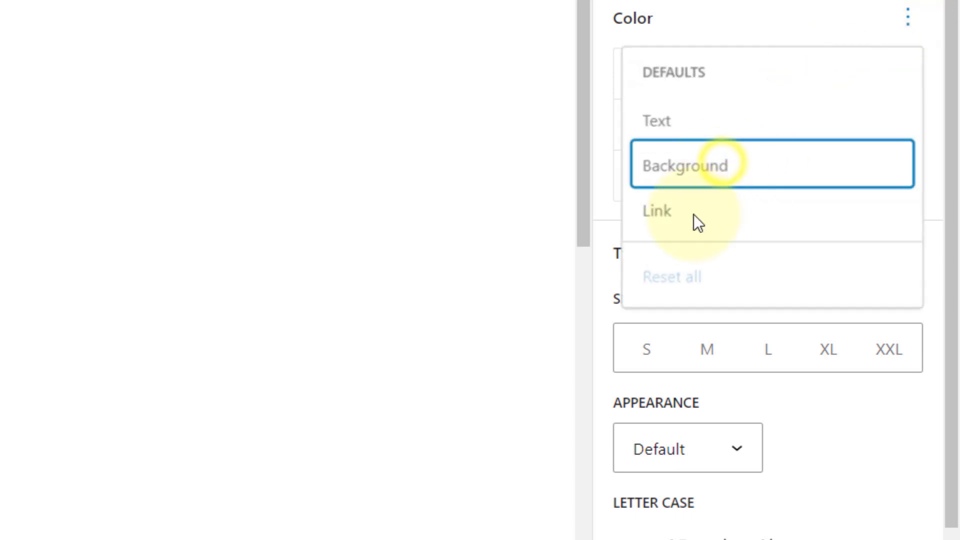
{"action": "left_click", "coordinate": [909, 20]}
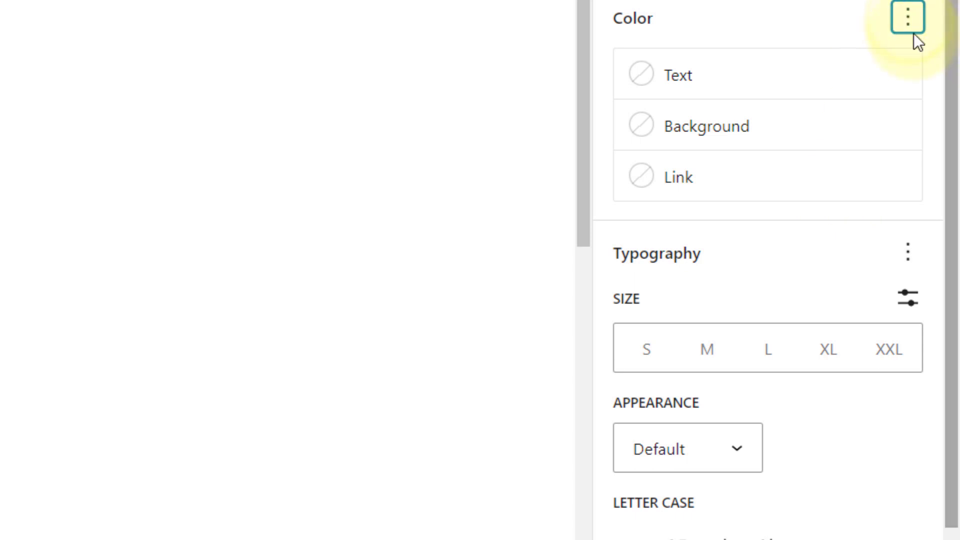
{"action": "scroll", "coordinate": [910, 35], "scroll_direction": "down", "scroll_amount": 2}
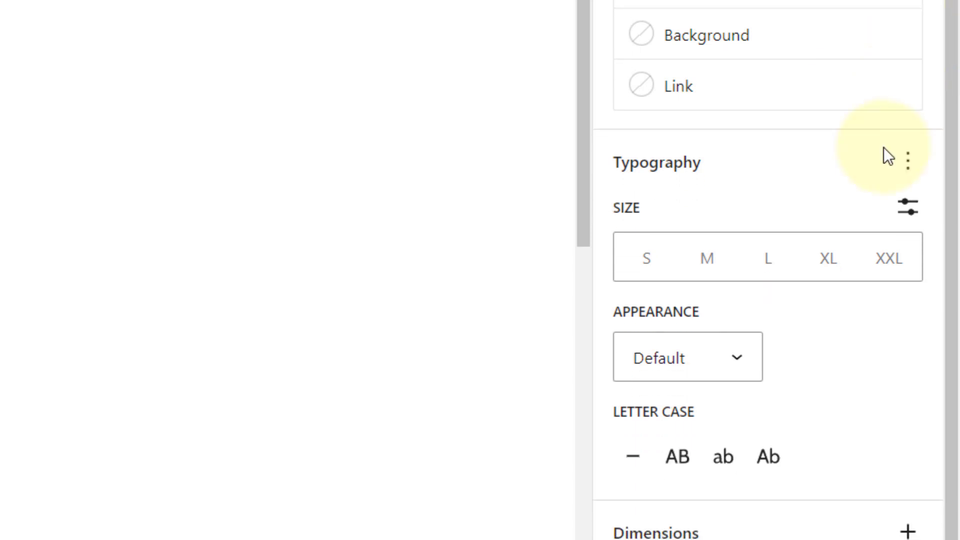
Step: Show Font family, Line height, Letter spacing and Decoration in the heading's Typography panel
{"action": "left_click", "coordinate": [908, 161]}
{"action": "scroll", "coordinate": [825, 326], "scroll_direction": "down", "scroll_amount": 1}
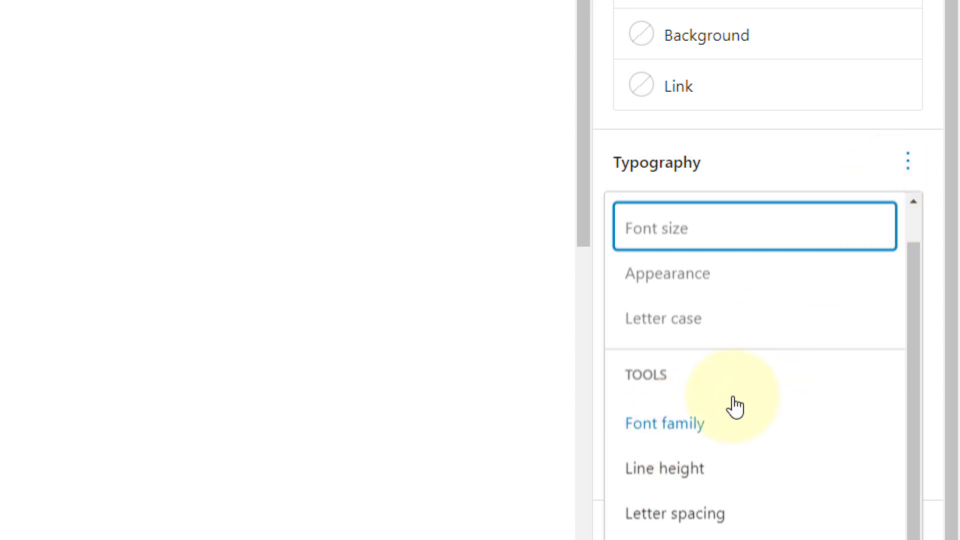
{"action": "left_click", "coordinate": [700, 422]}
{"action": "left_click", "coordinate": [695, 472]}
{"action": "left_click", "coordinate": [693, 515]}
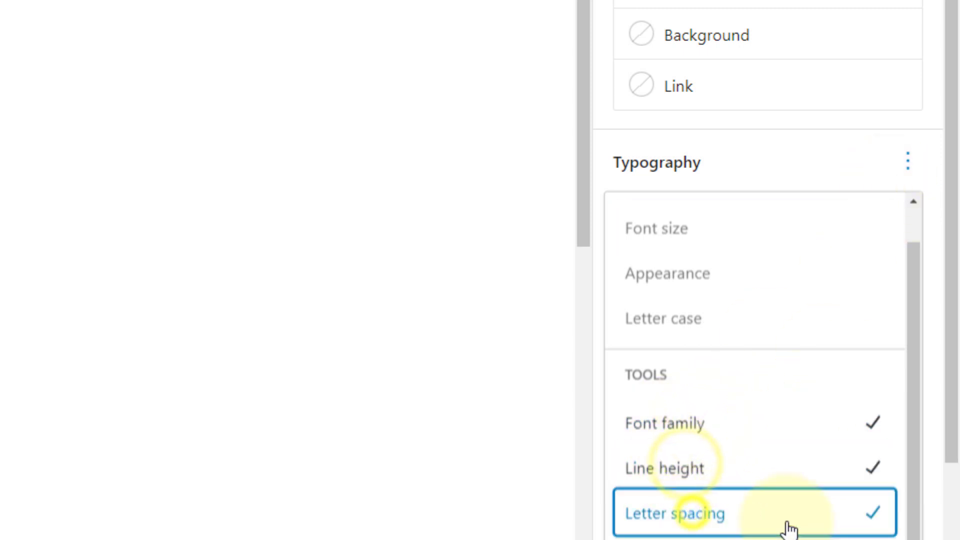
{"action": "left_click", "coordinate": [689, 537]}
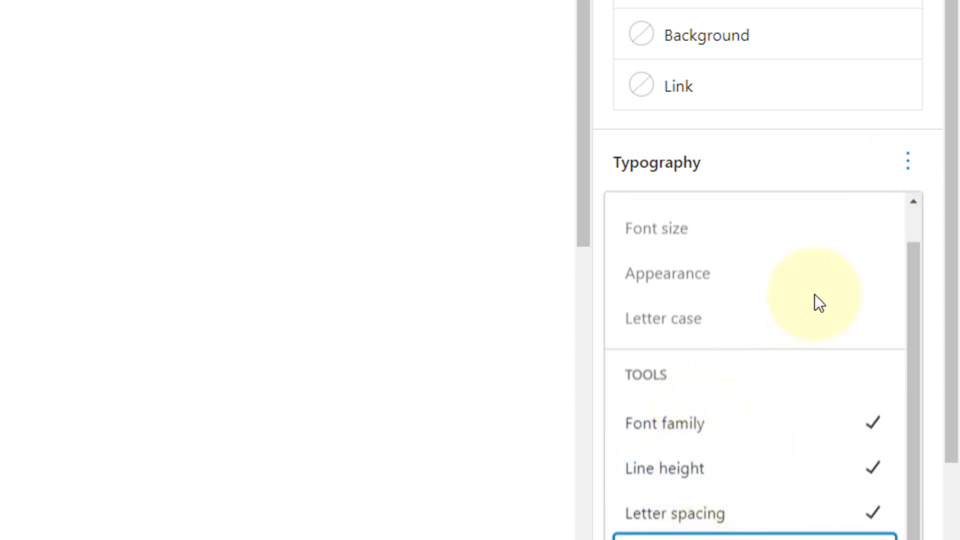
{"action": "left_click", "coordinate": [900, 172]}
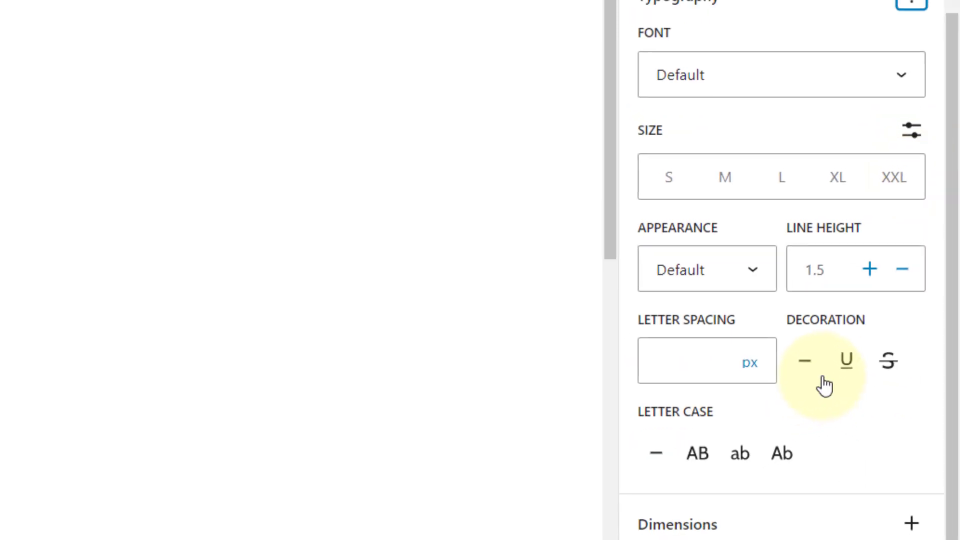
{"action": "left_click", "coordinate": [925, 518]}
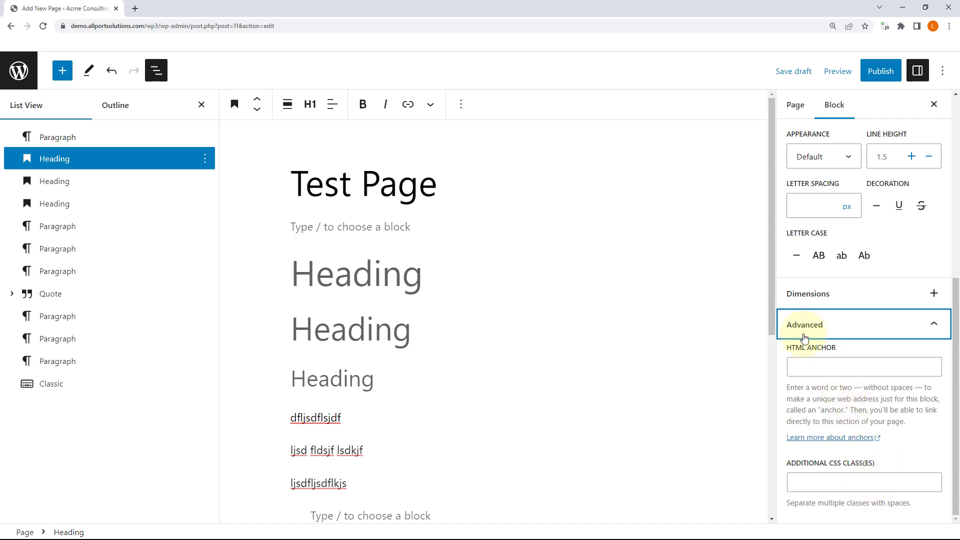
Step: Collapse Advanced and add Padding and Margin controls to the heading's Dimensions panel
{"action": "left_click", "coordinate": [845, 329]}
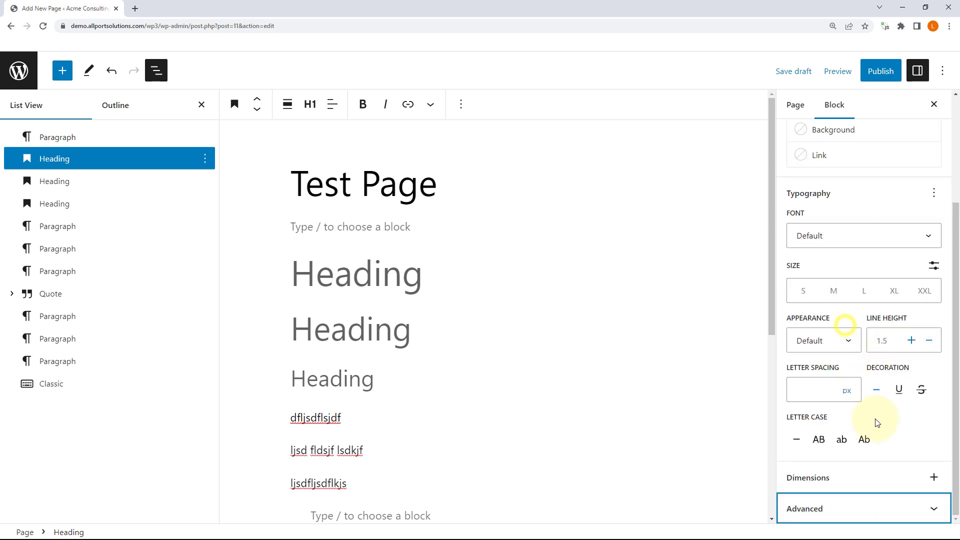
{"action": "left_click", "coordinate": [934, 477]}
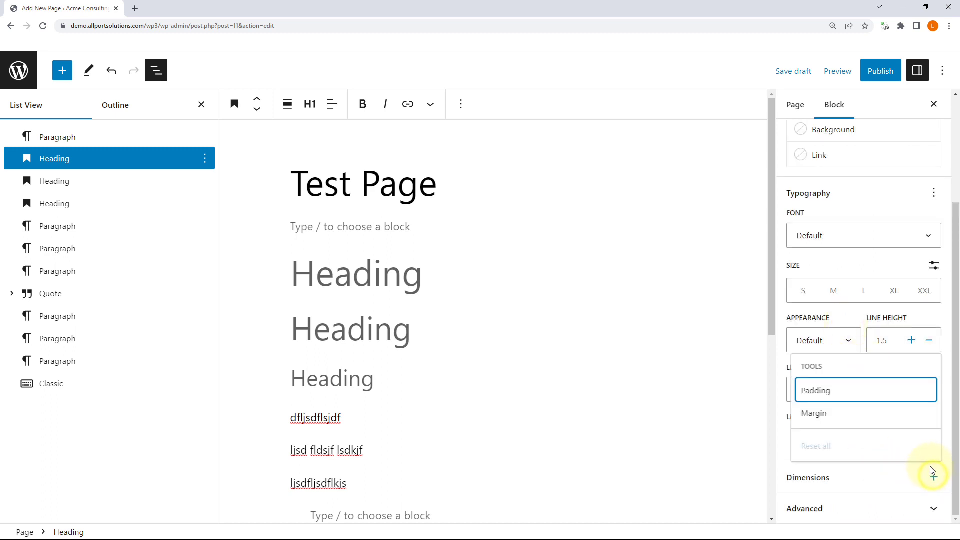
{"action": "left_click", "coordinate": [845, 396]}
{"action": "left_click", "coordinate": [839, 415]}
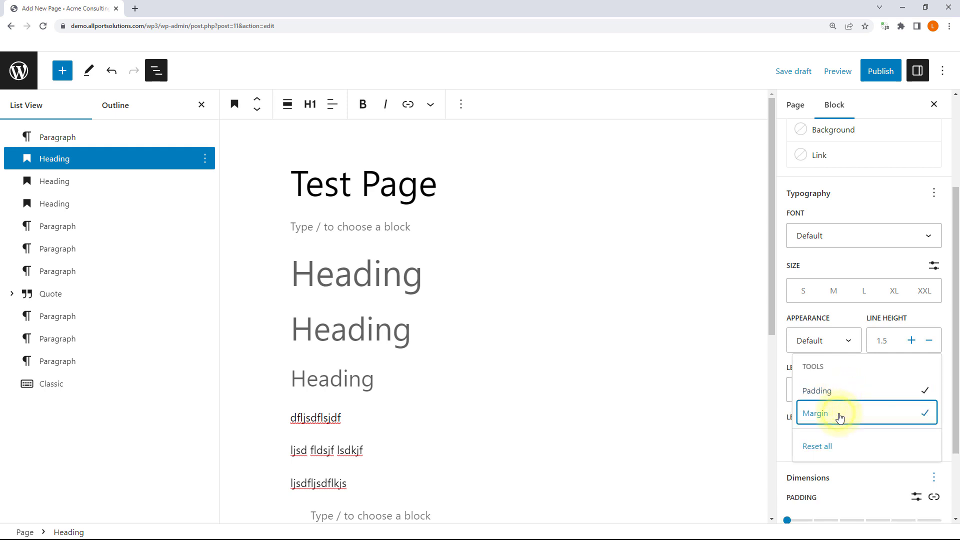
{"action": "scroll", "coordinate": [930, 481], "scroll_direction": "down", "scroll_amount": 2}
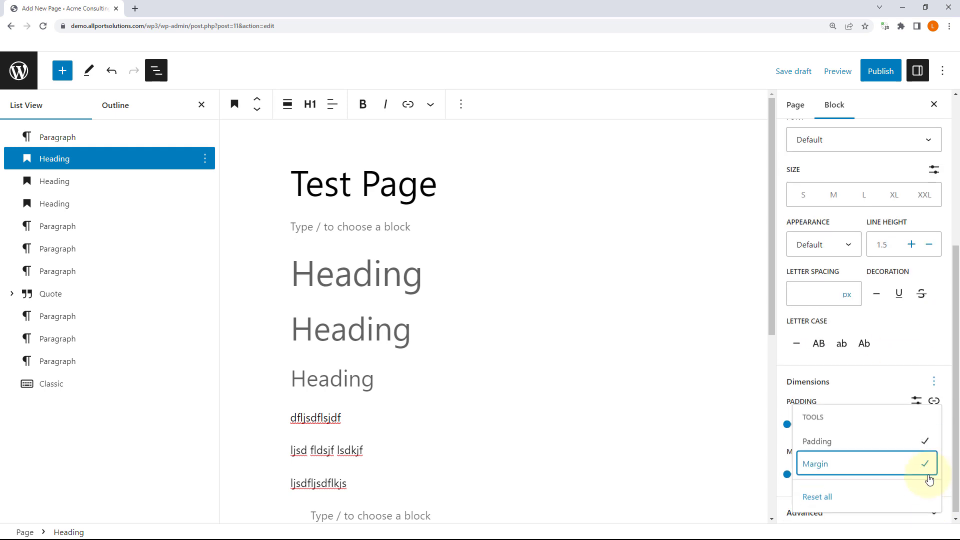
{"action": "left_click", "coordinate": [933, 384]}
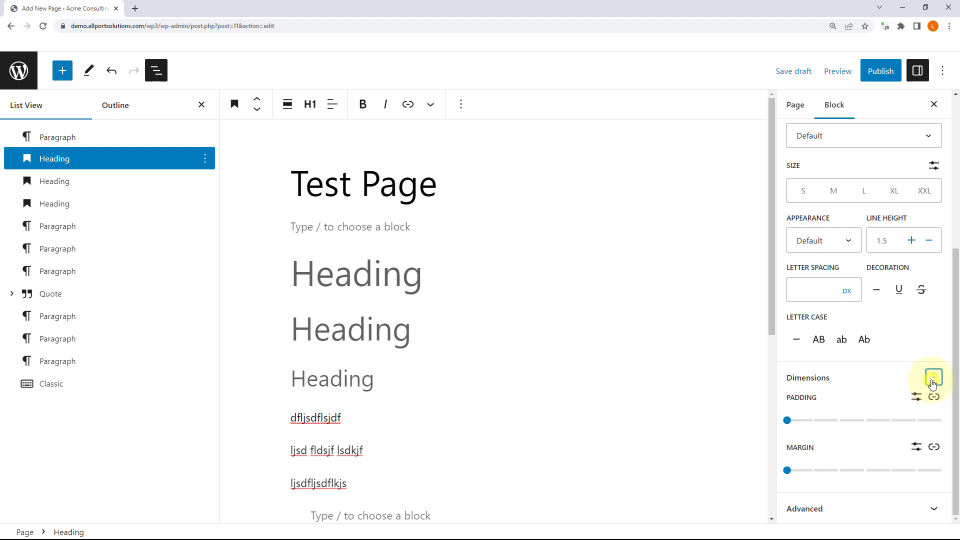
Step: Scroll back up and review the Typography options menu without changes
{"action": "scroll", "coordinate": [912, 400], "scroll_direction": "up", "scroll_amount": 2}
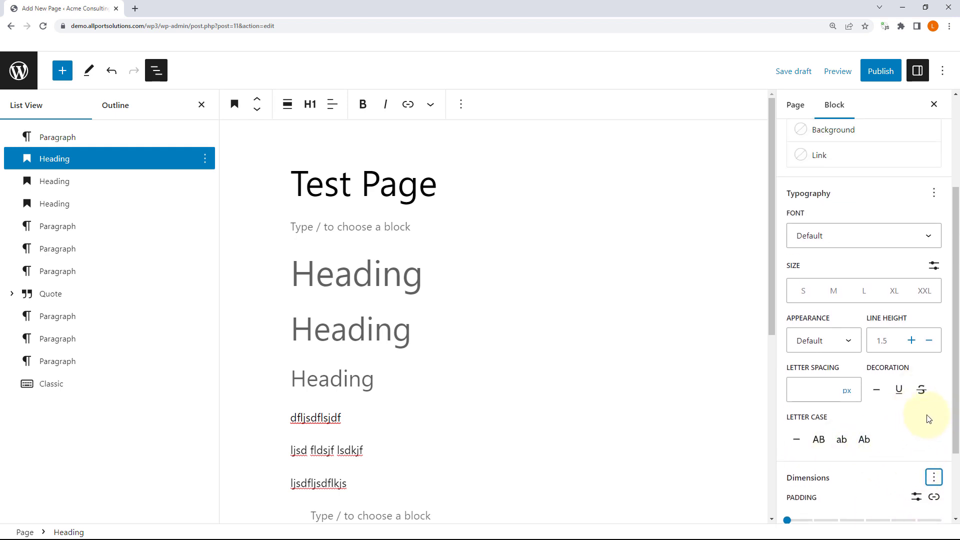
{"action": "scroll", "coordinate": [927, 419], "scroll_direction": "up", "scroll_amount": 1}
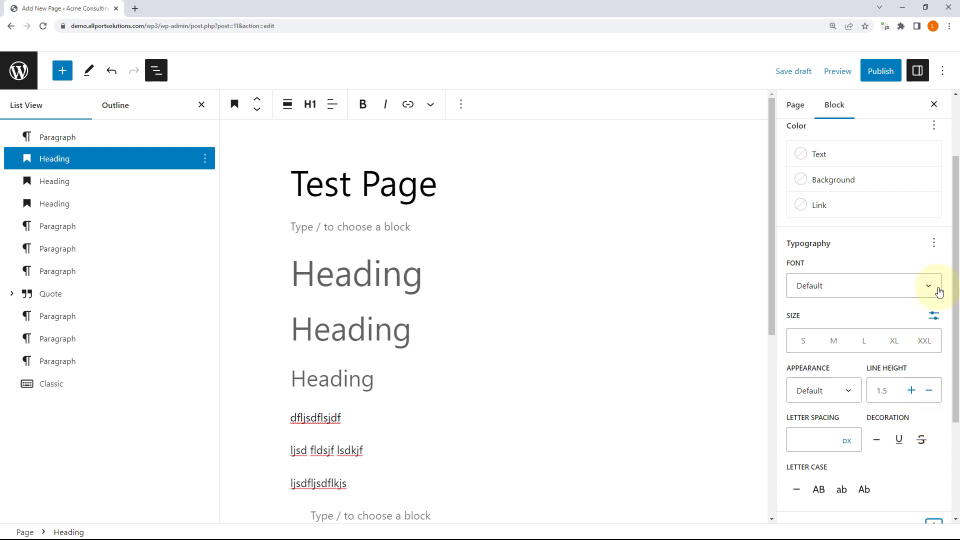
{"action": "left_click", "coordinate": [934, 244]}
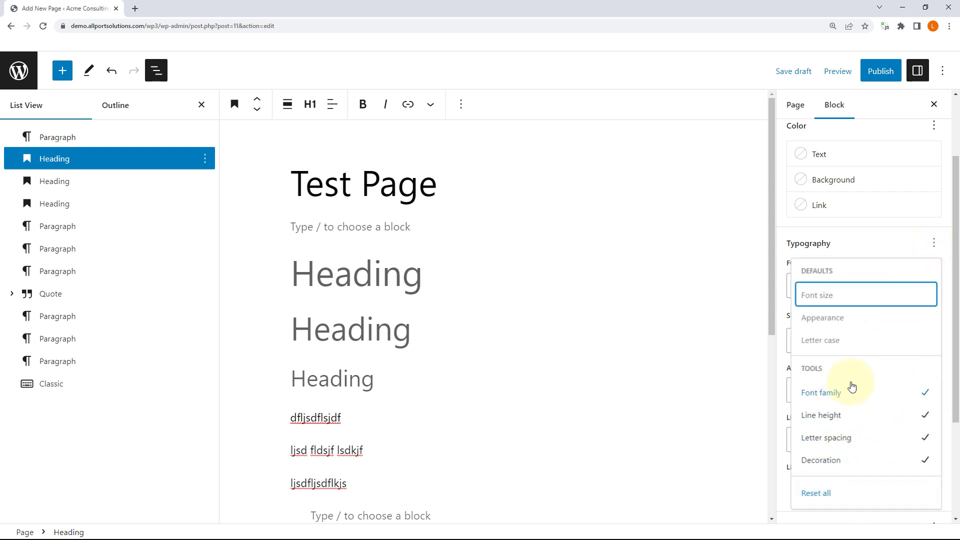
{"action": "left_click", "coordinate": [933, 244]}
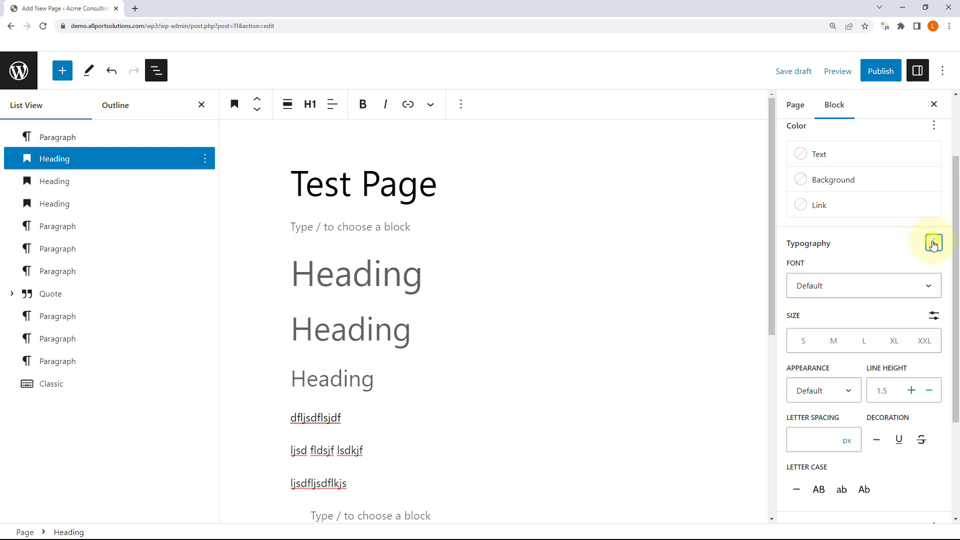
{"action": "scroll", "coordinate": [933, 246], "scroll_direction": "up", "scroll_amount": 2}
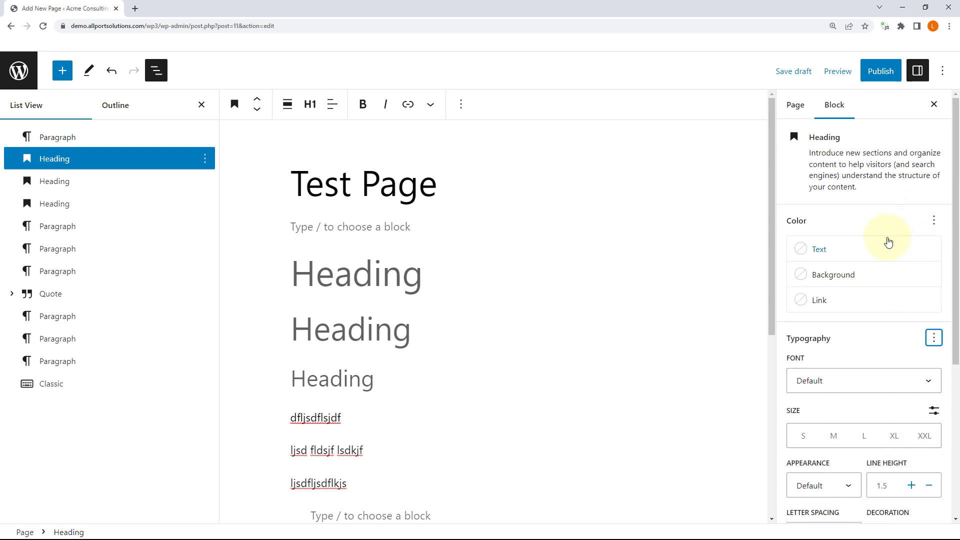
Step: Set the heading's text colour to vivid purple
{"action": "left_click", "coordinate": [821, 251]}
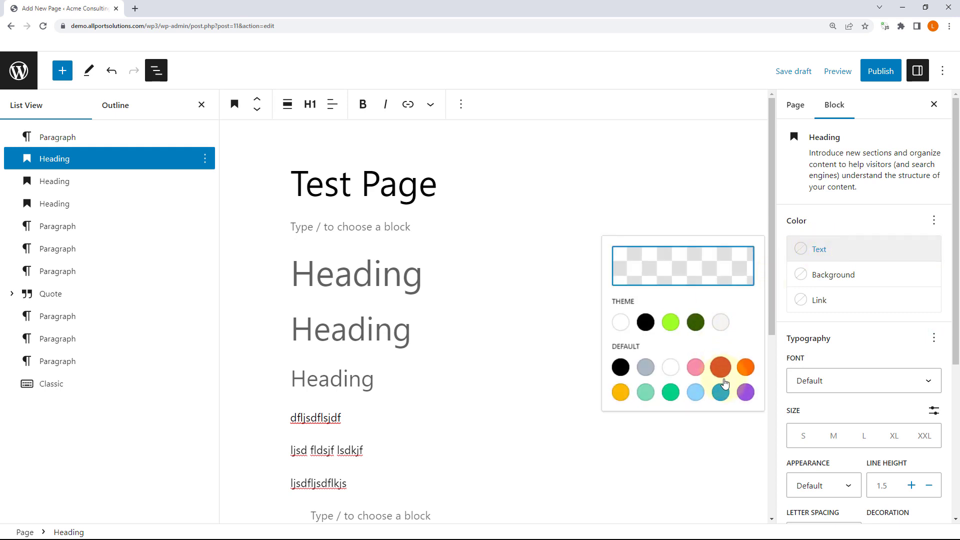
{"action": "left_click", "coordinate": [745, 393]}
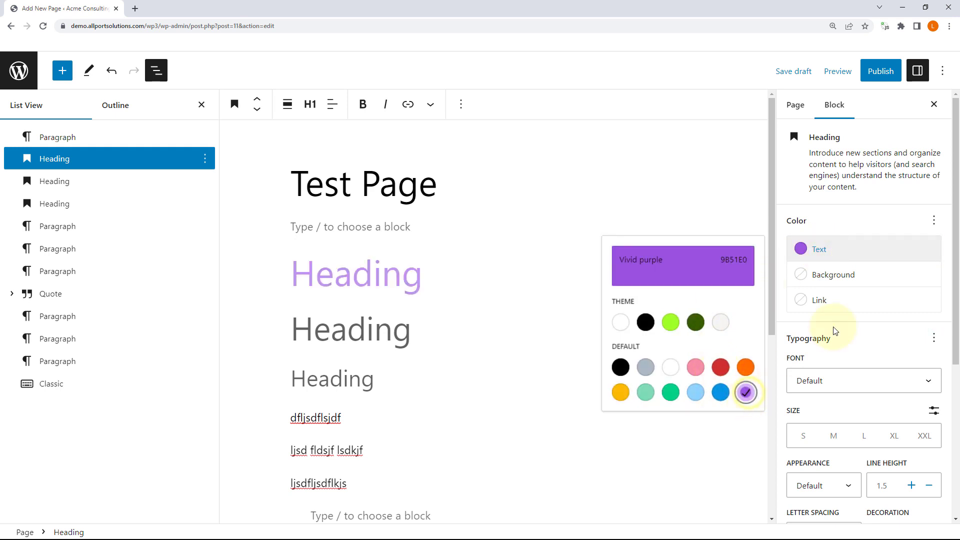
{"action": "left_click", "coordinate": [865, 255]}
Step: Give the heading a custom teal background, hex 33BAC6, using the colour picker
{"action": "left_click", "coordinate": [834, 275]}
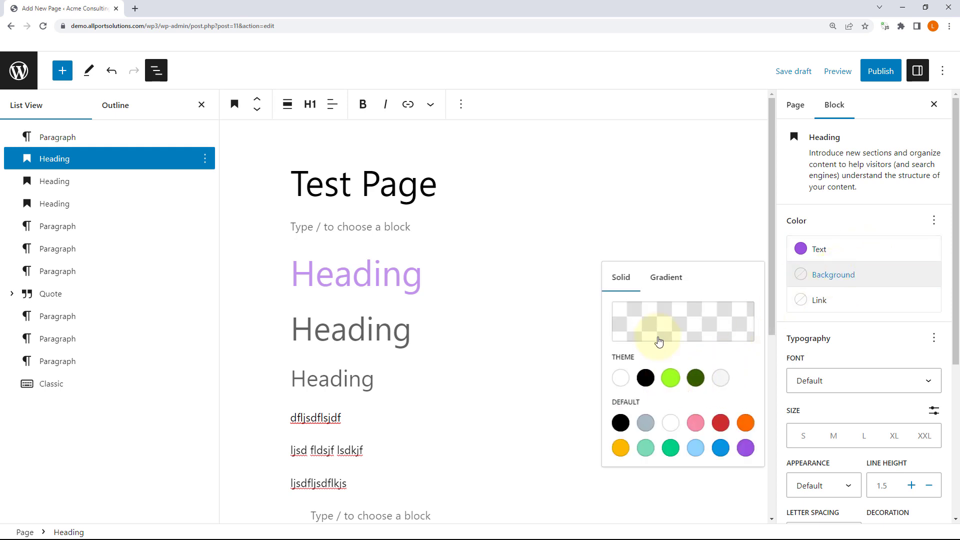
{"action": "left_click", "coordinate": [647, 316]}
{"action": "left_click", "coordinate": [533, 163]}
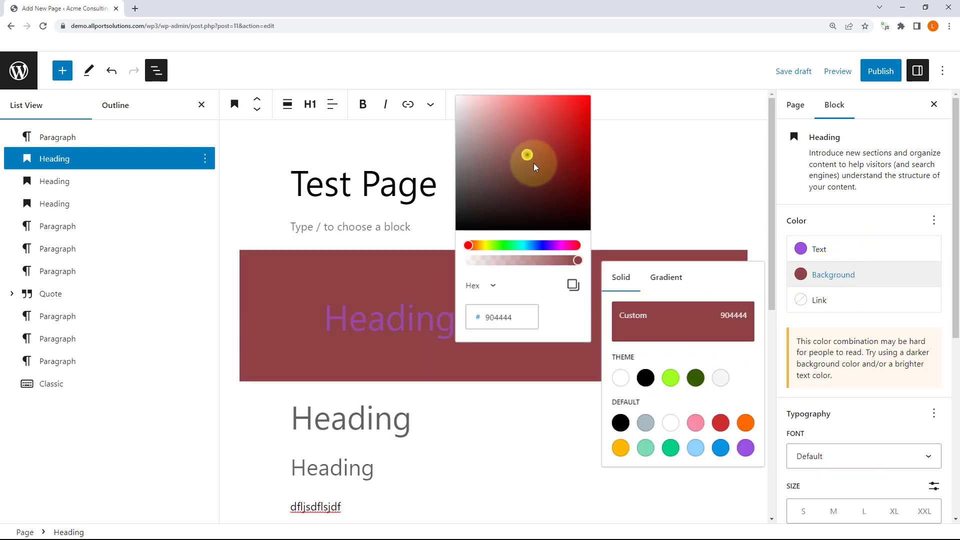
{"action": "mouse_move", "coordinate": [533, 163]}
{"action": "left_mouse_down"}
{"action": "mouse_move", "coordinate": [538, 111]}
{"action": "mouse_move", "coordinate": [517, 164]}
{"action": "left_mouse_up"}
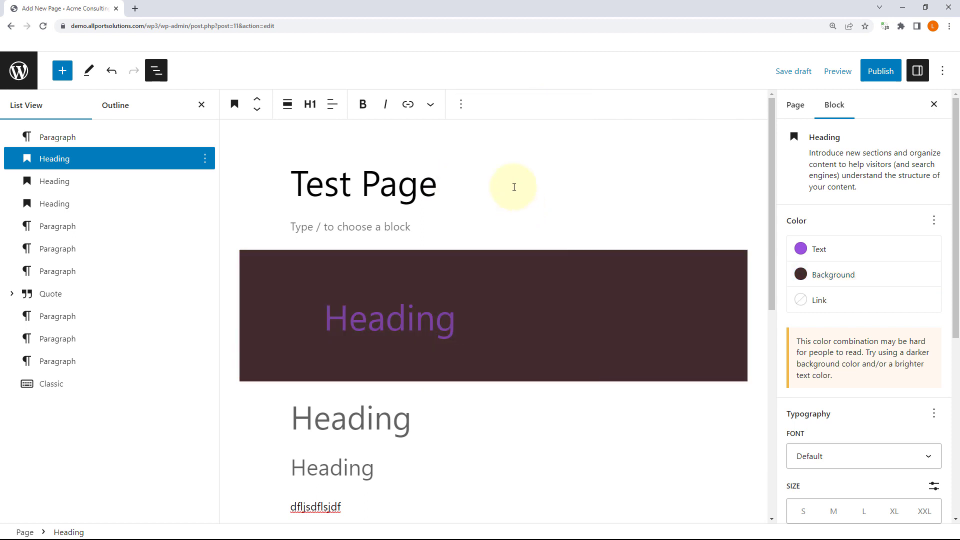
{"action": "left_click", "coordinate": [827, 274]}
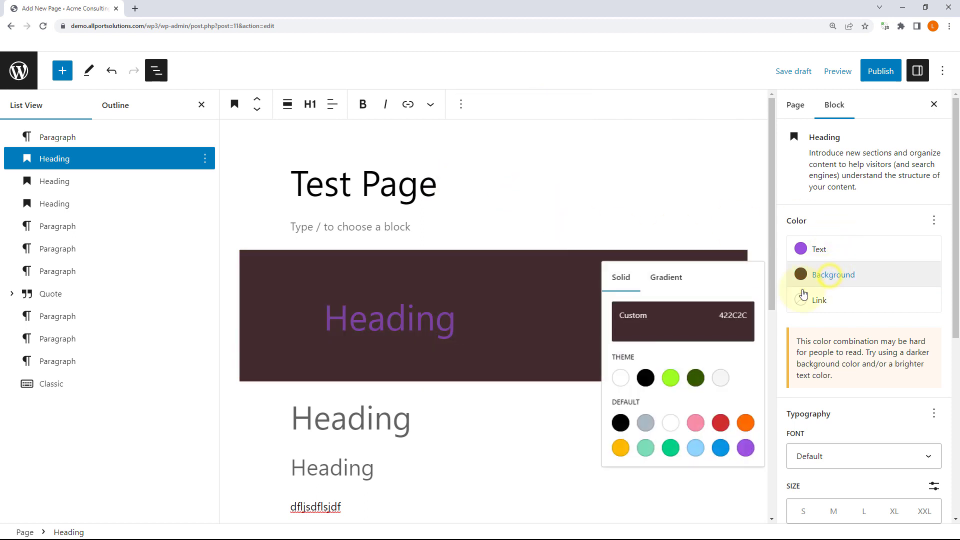
{"action": "left_click", "coordinate": [691, 322]}
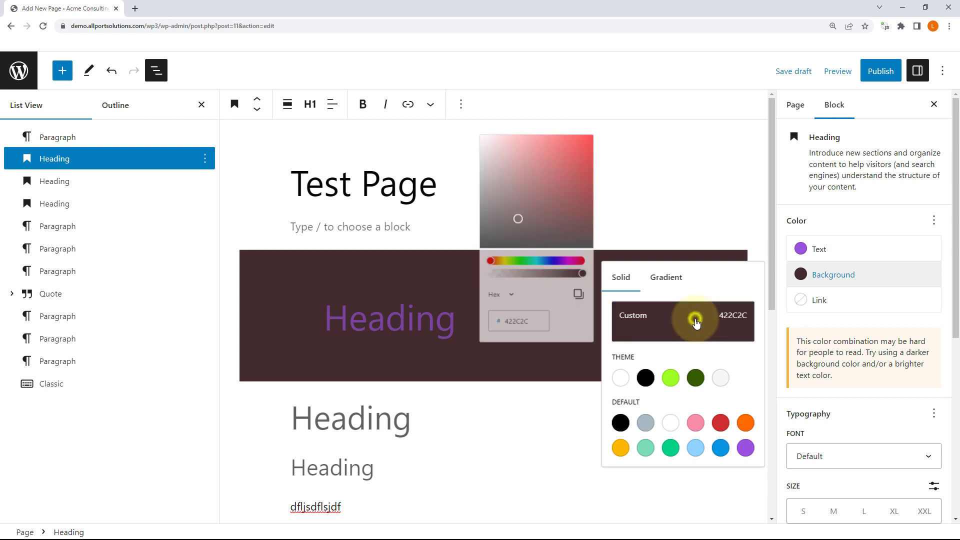
{"action": "mouse_move", "coordinate": [537, 178]}
{"action": "left_mouse_down"}
{"action": "mouse_move", "coordinate": [533, 145]}
{"action": "mouse_move", "coordinate": [500, 139]}
{"action": "mouse_move", "coordinate": [532, 175]}
{"action": "left_mouse_up"}
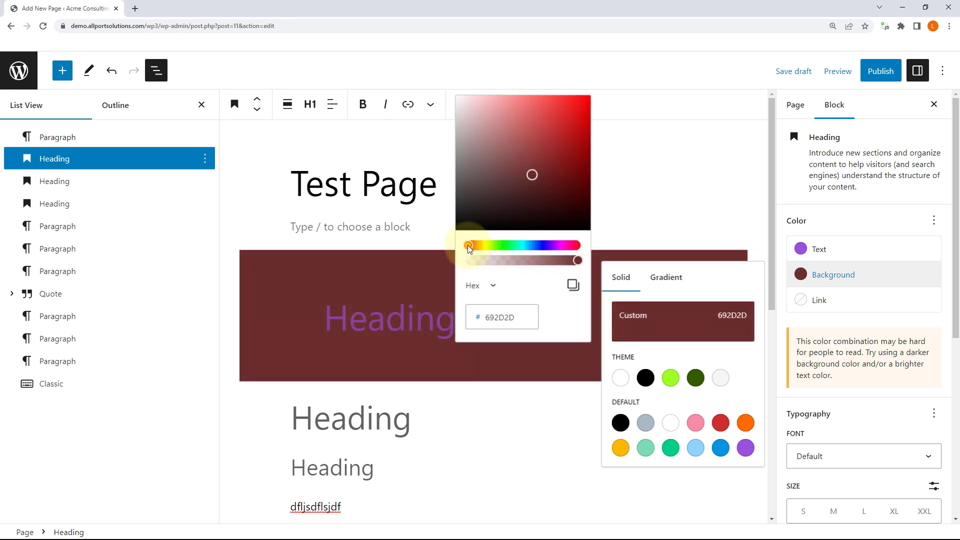
{"action": "left_click_drag", "start_coordinate": [467, 245], "coordinate": [525, 247]}
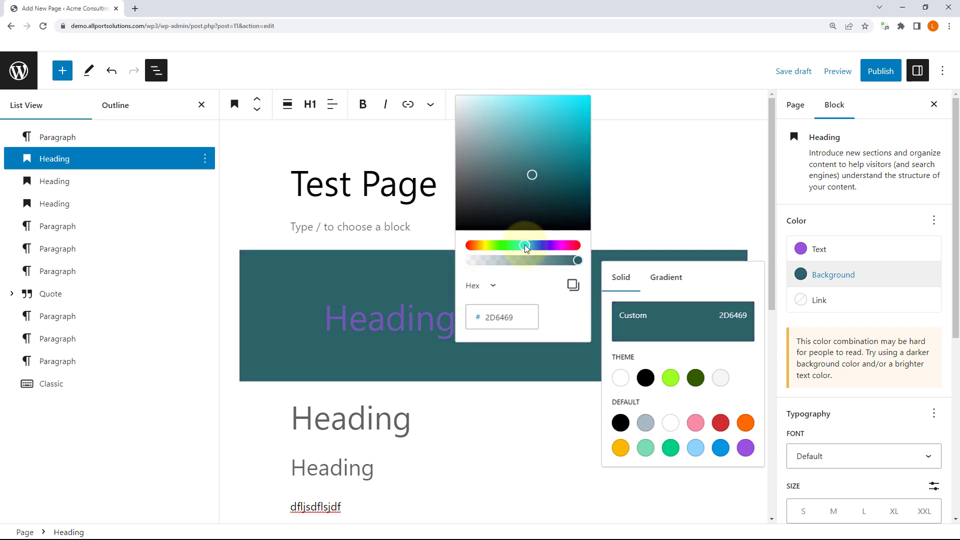
{"action": "left_click_drag", "start_coordinate": [550, 141], "coordinate": [554, 125]}
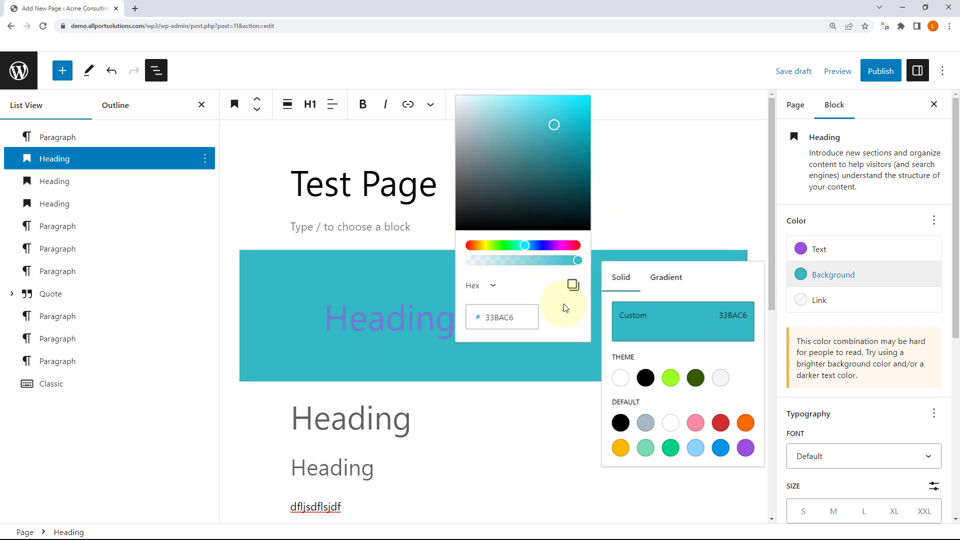
{"action": "left_click", "coordinate": [675, 283]}
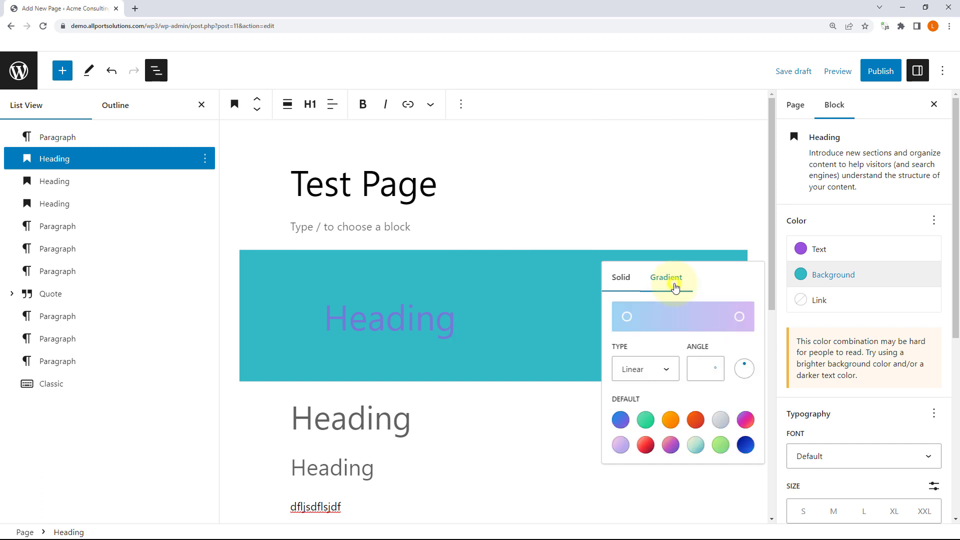
Step: Apply the blue-to-purple 135° gradient background to the heading, nudging its right stop
{"action": "left_click", "coordinate": [740, 320]}
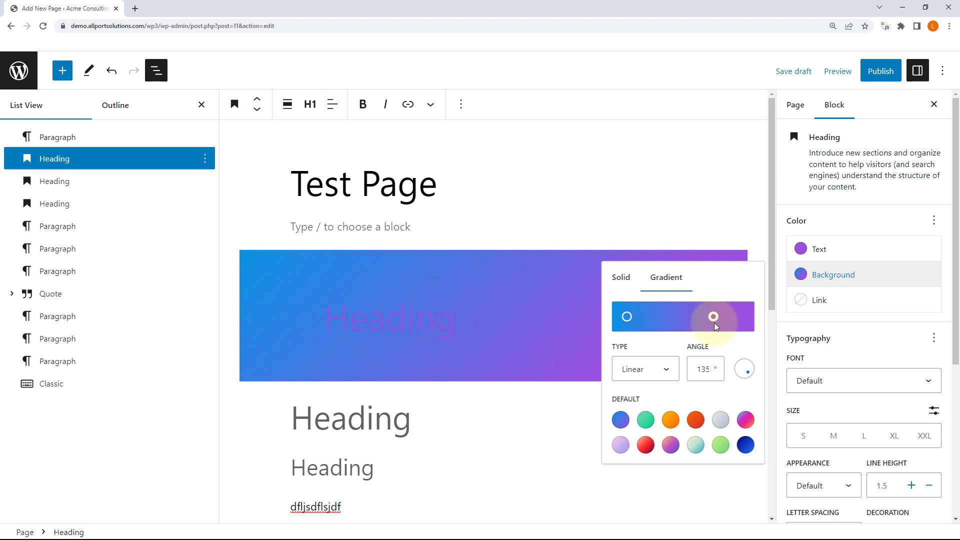
{"action": "left_click_drag", "start_coordinate": [714, 323], "coordinate": [716, 323]}
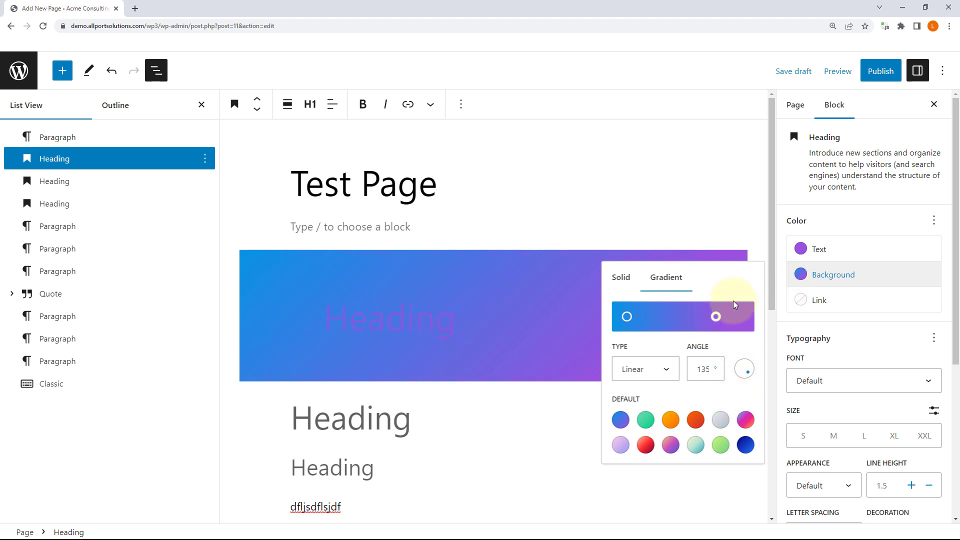
{"action": "left_click", "coordinate": [833, 301]}
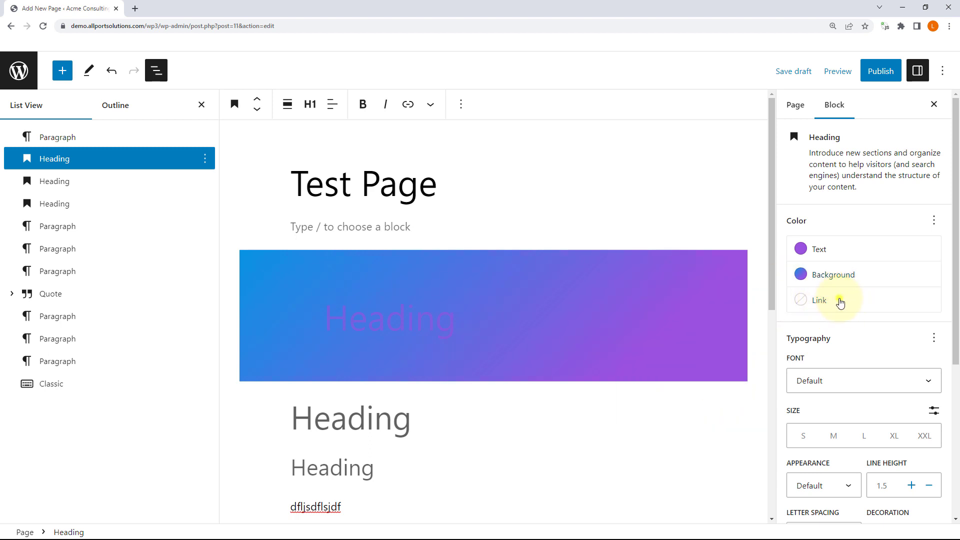
{"action": "left_click", "coordinate": [840, 300]}
{"action": "left_click", "coordinate": [840, 300]}
{"action": "scroll", "coordinate": [889, 285], "scroll_direction": "down", "scroll_amount": 1}
{"action": "scroll", "coordinate": [880, 284], "scroll_direction": "down", "scroll_amount": 3}
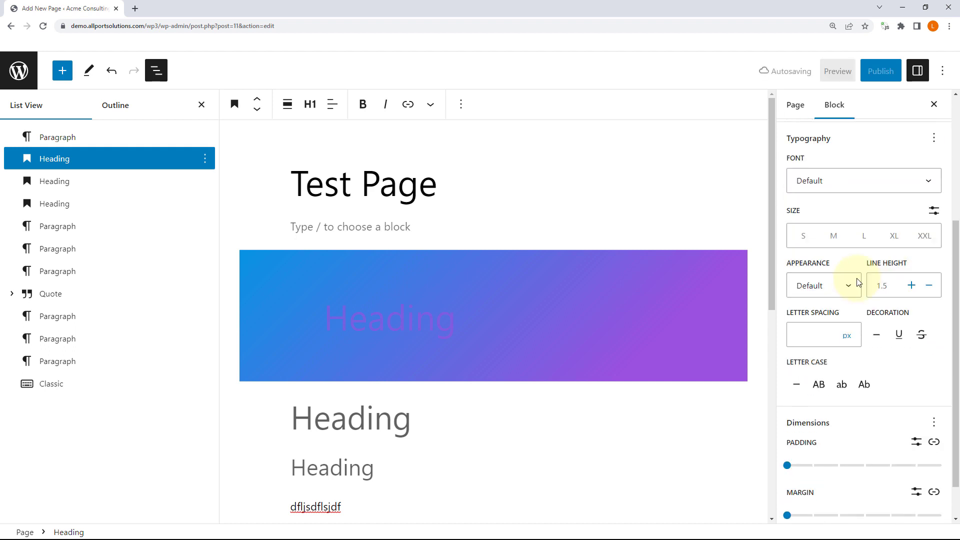
Step: Try System Font for the heading and set its text colour to black
{"action": "left_click", "coordinate": [838, 181]}
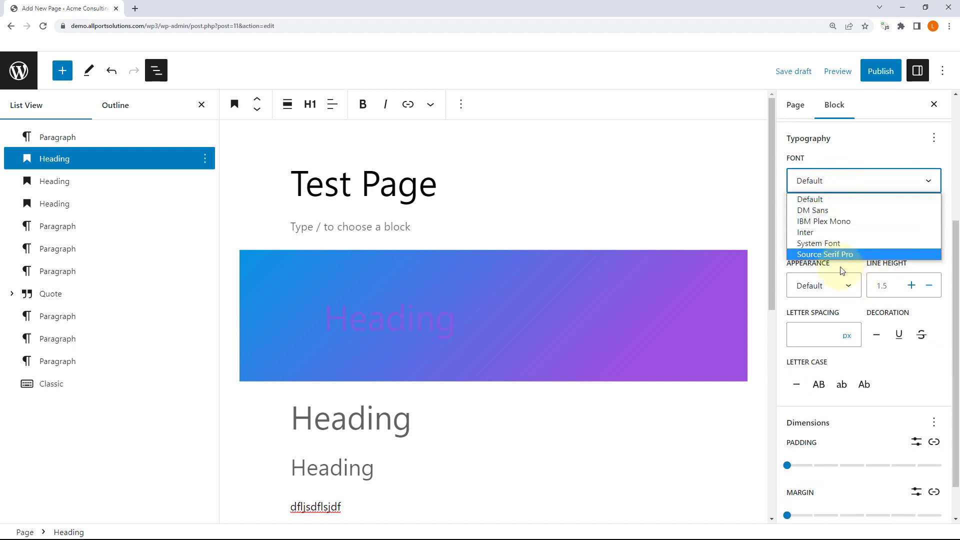
{"action": "left_click", "coordinate": [842, 244]}
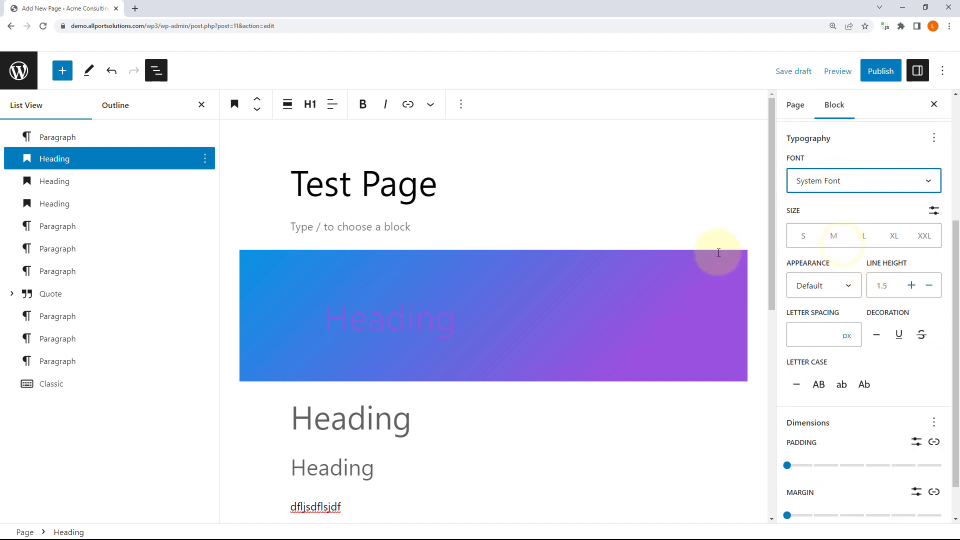
{"action": "scroll", "coordinate": [855, 171], "scroll_direction": "up", "scroll_amount": 2}
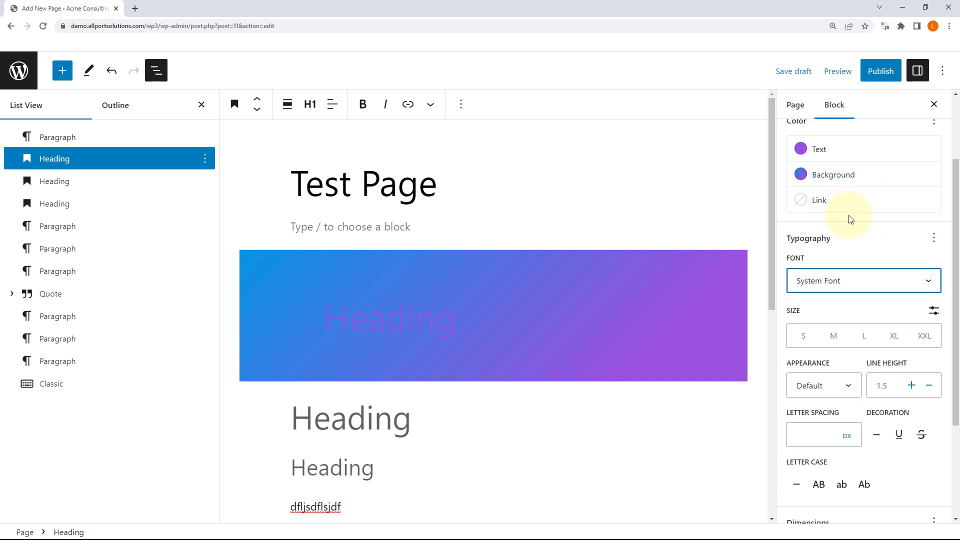
{"action": "left_click", "coordinate": [842, 174]}
{"action": "left_click", "coordinate": [816, 148]}
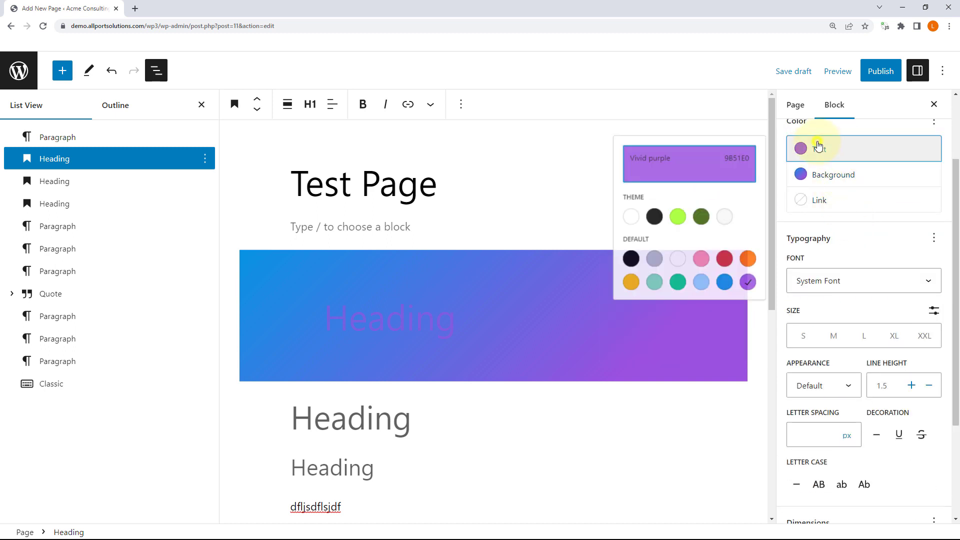
{"action": "left_click", "coordinate": [645, 224]}
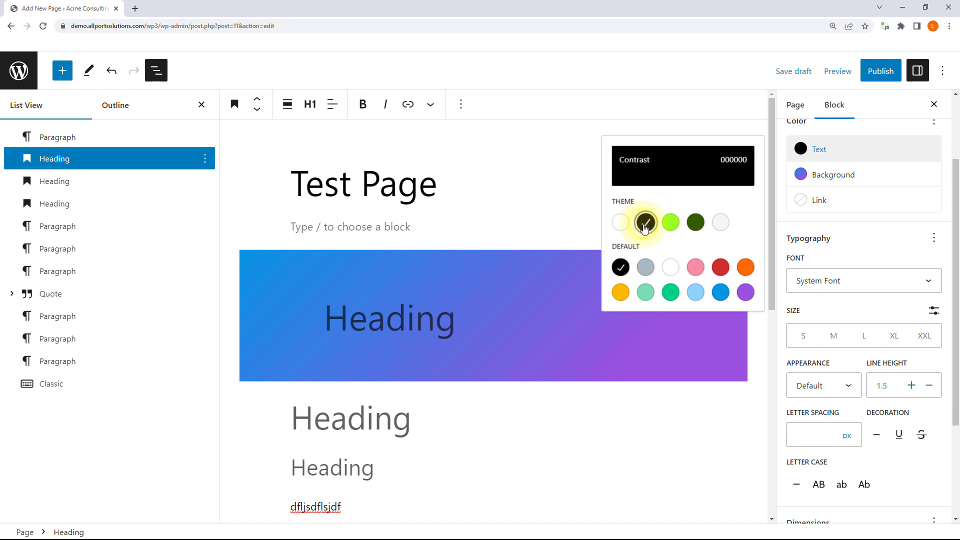
{"action": "left_click", "coordinate": [839, 147]}
{"action": "scroll", "coordinate": [880, 220], "scroll_direction": "down", "scroll_amount": 3}
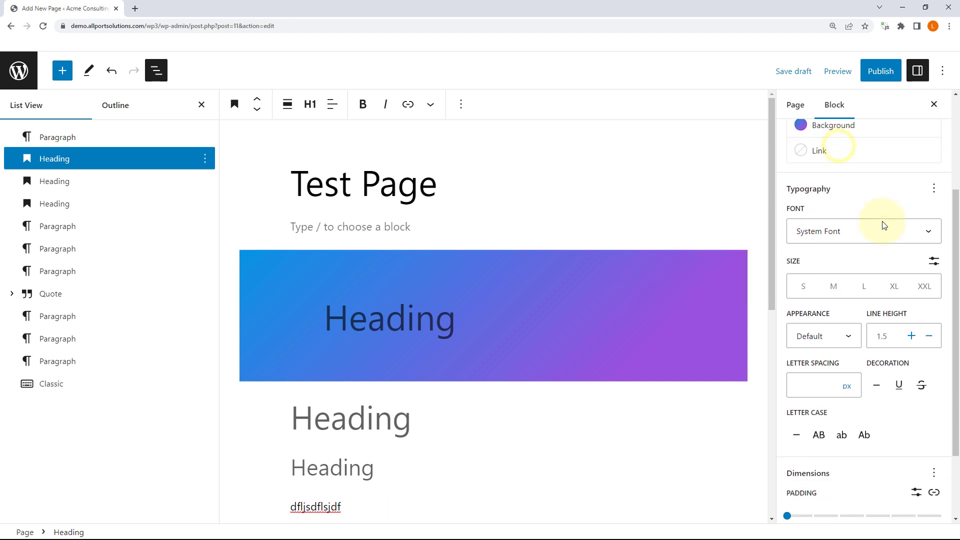
{"action": "scroll", "coordinate": [845, 190], "scroll_direction": "up", "scroll_amount": 1}
Step: Change the heading font to DM Sans after briefly trying IBM Plex Mono
{"action": "left_click", "coordinate": [840, 192]}
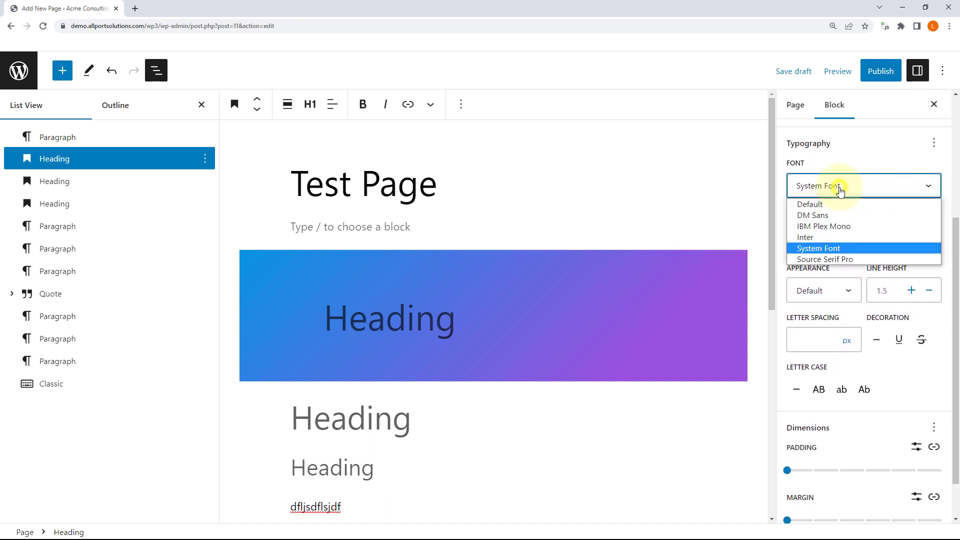
{"action": "left_click", "coordinate": [826, 225]}
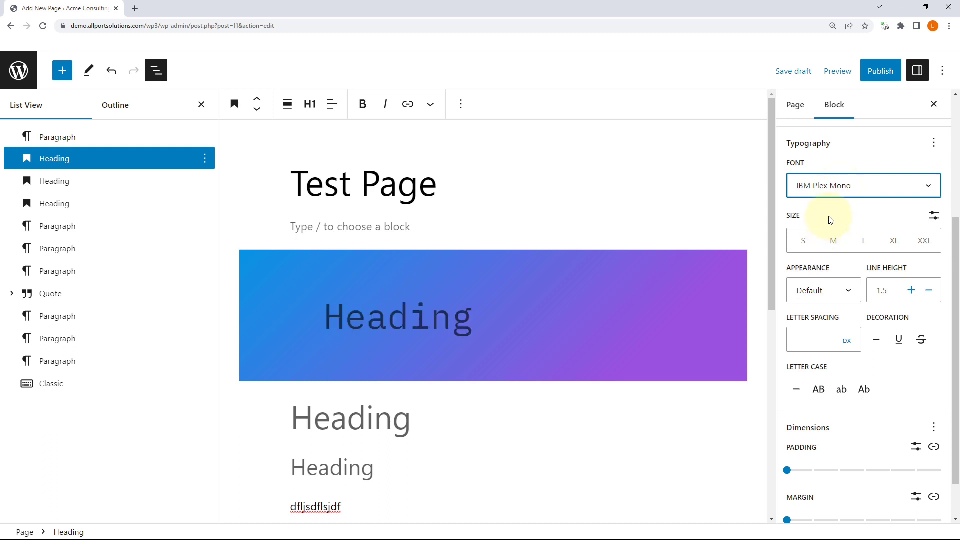
{"action": "left_click", "coordinate": [838, 184]}
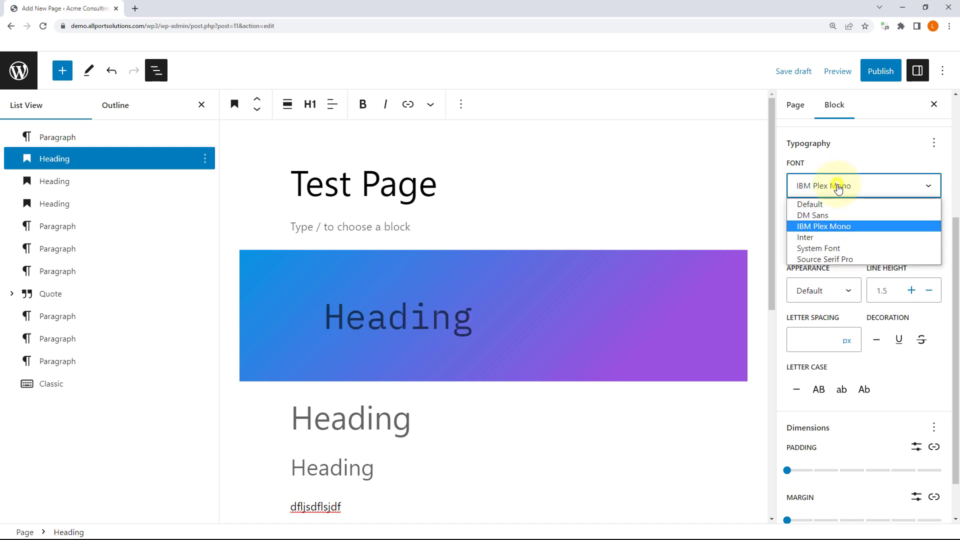
{"action": "left_click", "coordinate": [845, 214]}
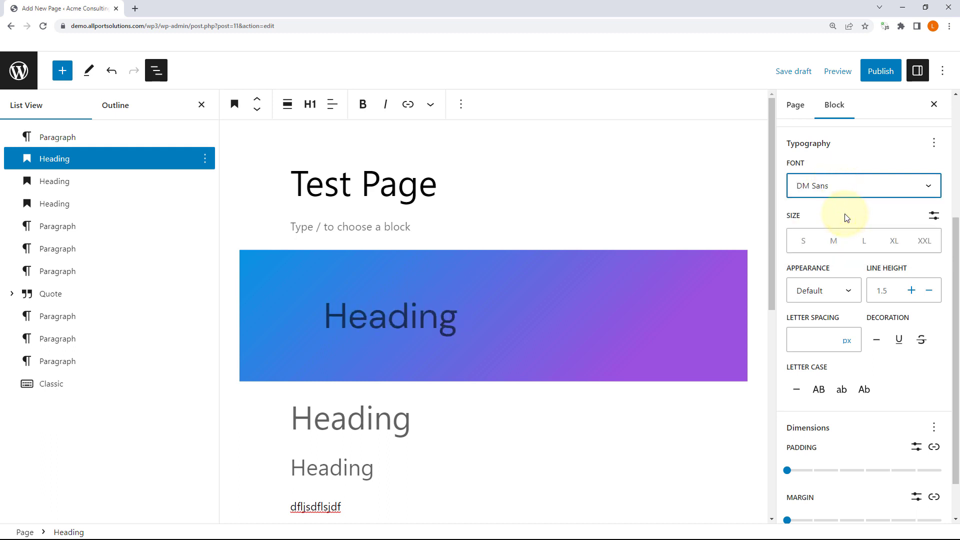
Step: Try the heading size presets from small to extra extra large, settling on extra large
{"action": "left_click", "coordinate": [804, 241]}
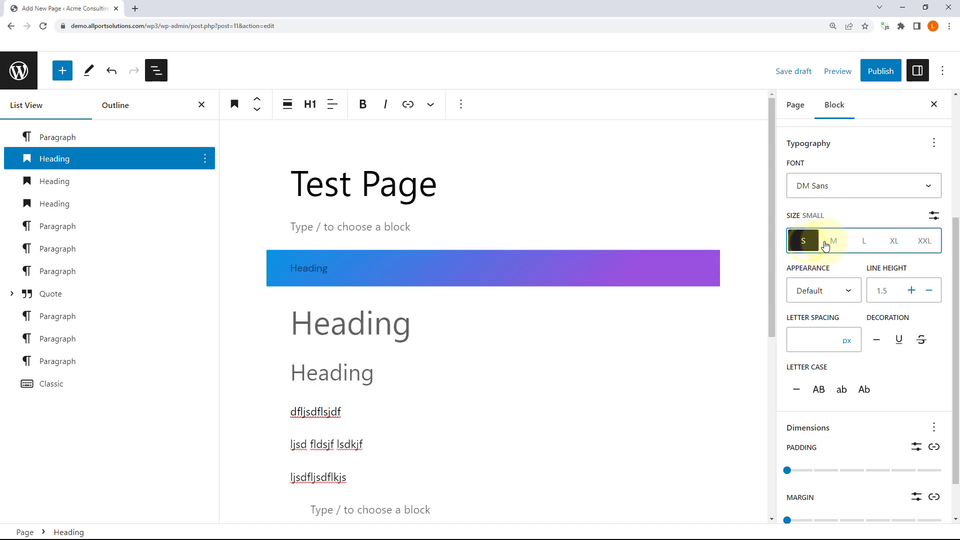
{"action": "left_click", "coordinate": [833, 242]}
{"action": "left_click", "coordinate": [863, 241]}
{"action": "left_click", "coordinate": [894, 242]}
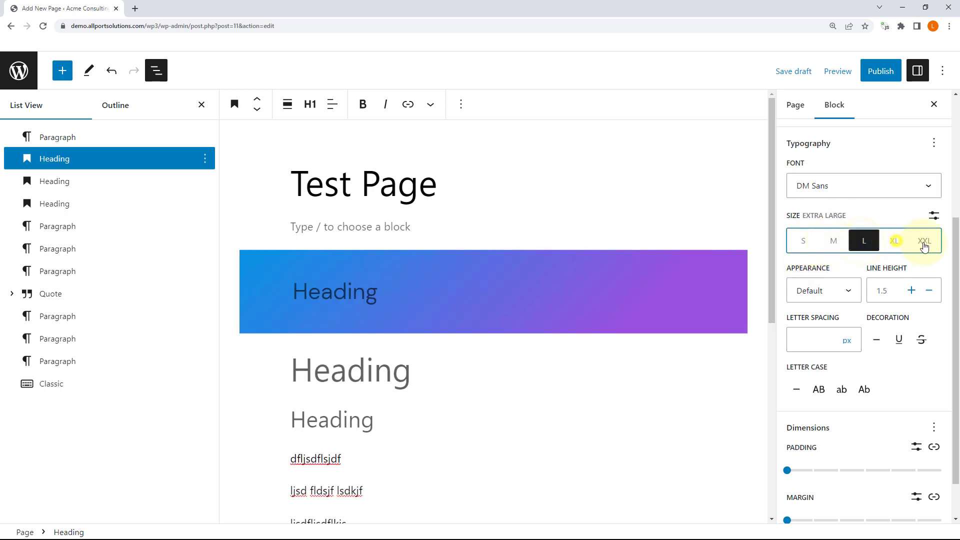
{"action": "left_click", "coordinate": [924, 241]}
{"action": "scroll", "coordinate": [923, 243], "scroll_direction": "down", "scroll_amount": 1}
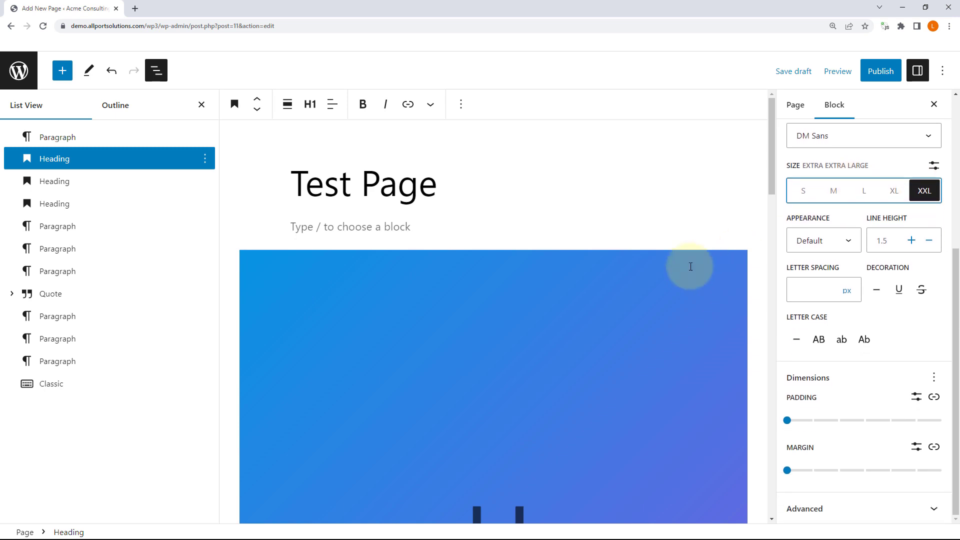
{"action": "scroll", "coordinate": [690, 266], "scroll_direction": "down", "scroll_amount": 5}
{"action": "scroll", "coordinate": [628, 283], "scroll_direction": "up", "scroll_amount": 4}
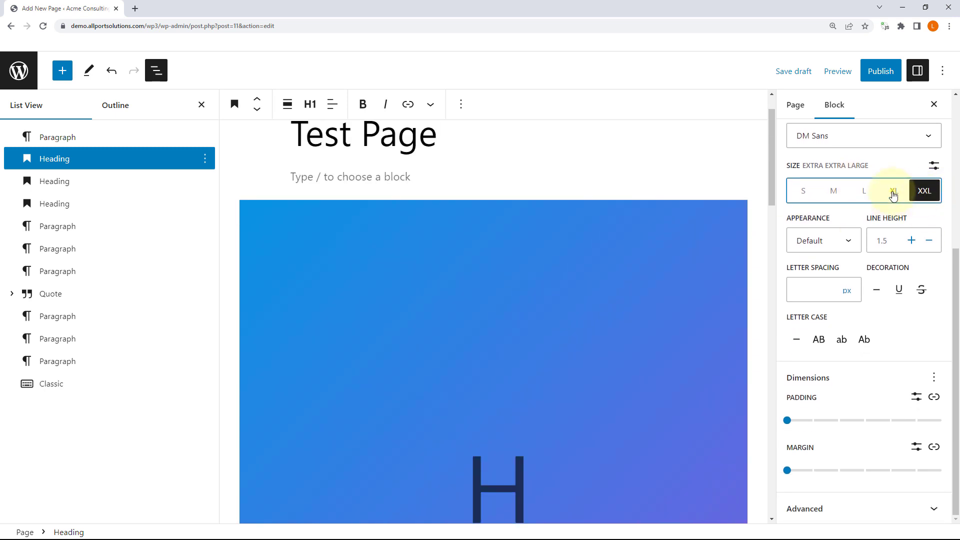
{"action": "left_click", "coordinate": [894, 195]}
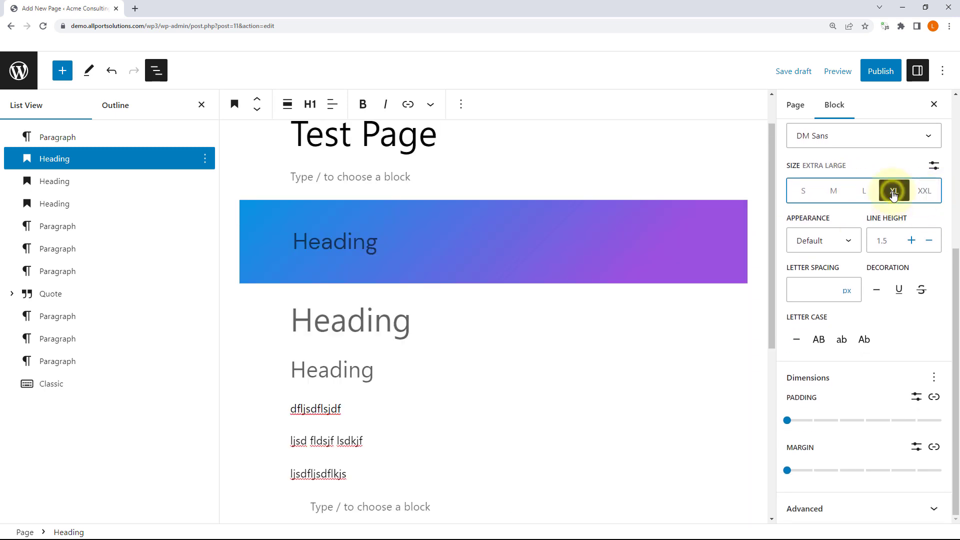
{"action": "left_click", "coordinate": [924, 196]}
{"action": "left_click", "coordinate": [894, 193]}
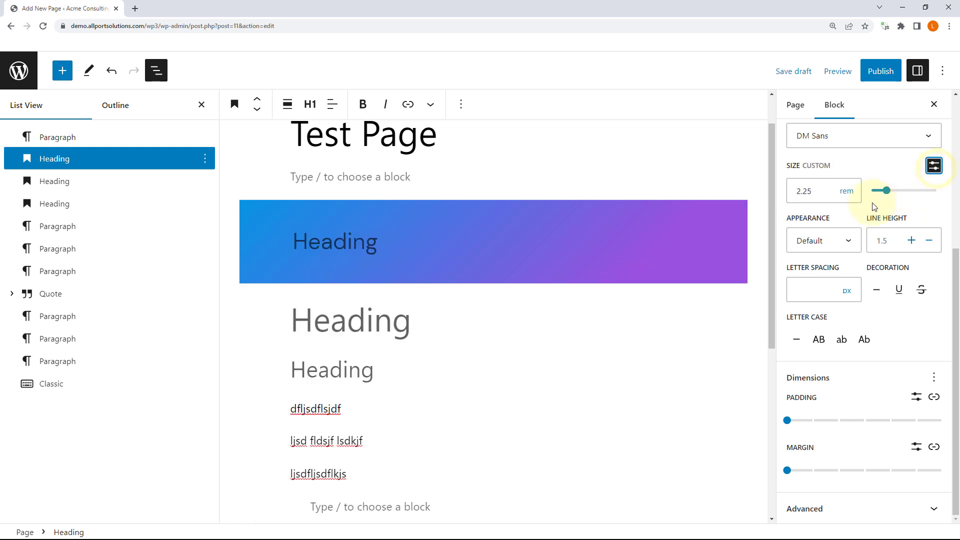
Step: Set a custom heading font size of 30 px
{"action": "left_click", "coordinate": [846, 193]}
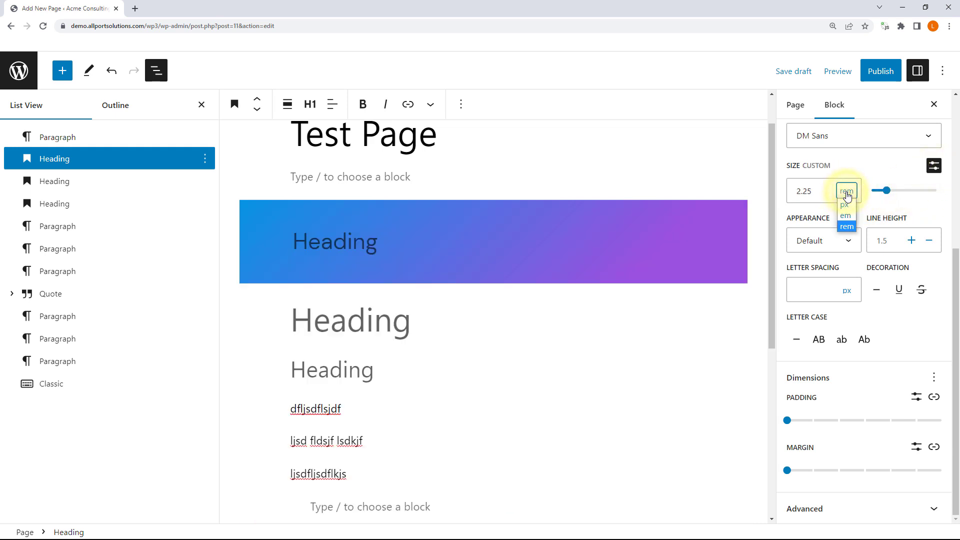
{"action": "left_click", "coordinate": [844, 204]}
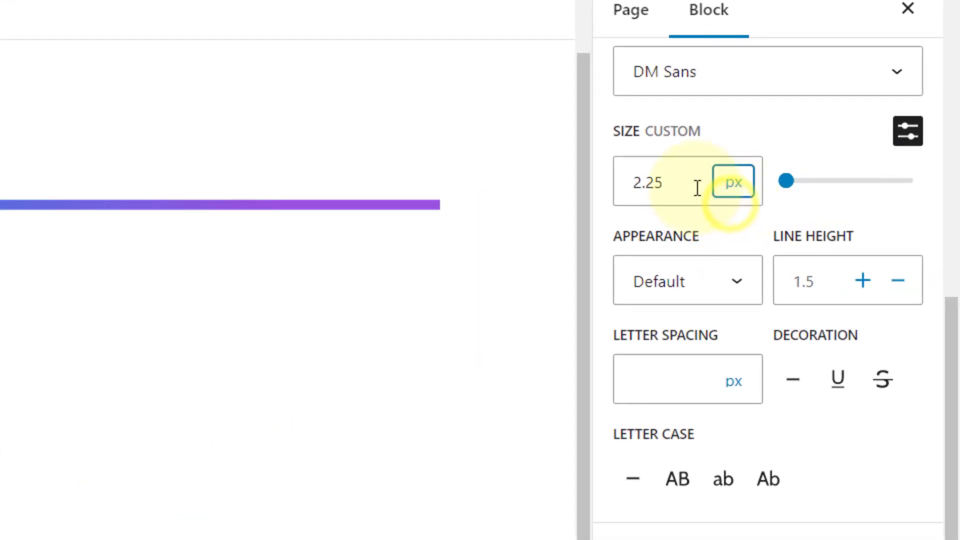
{"action": "left_click_drag", "start_coordinate": [698, 188], "coordinate": [569, 190]}
{"action": "type", "text": "18"}
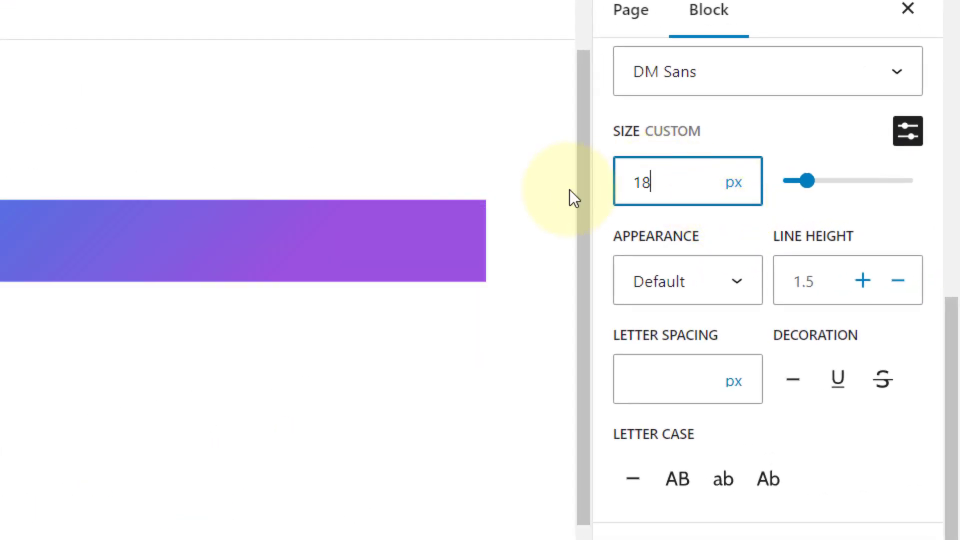
{"action": "key", "text": "ctrl+a"}
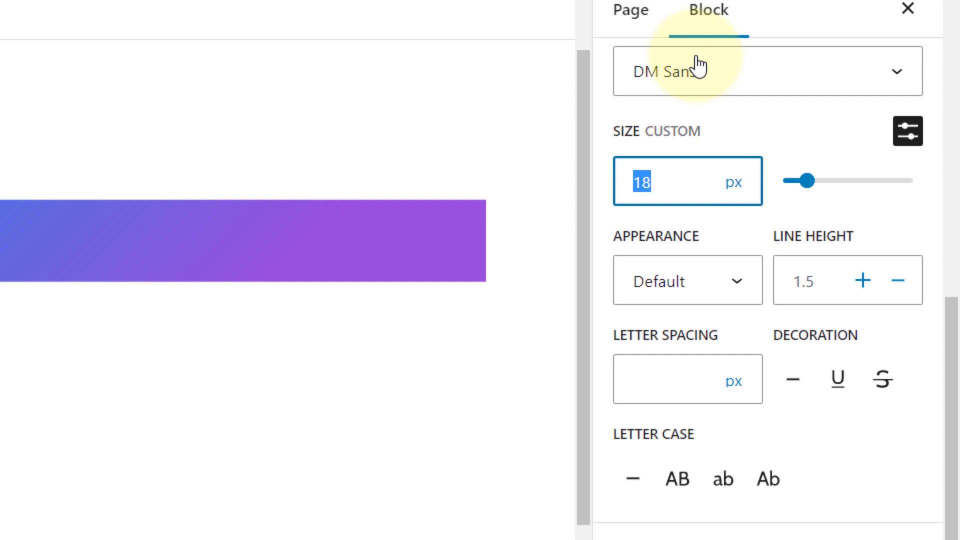
{"action": "type", "text": "30"}
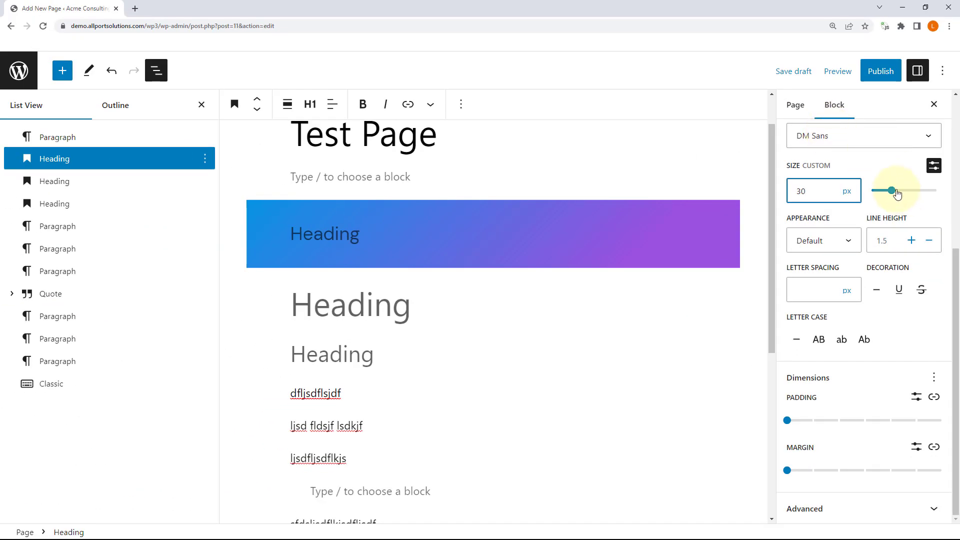
{"action": "left_click", "coordinate": [846, 191]}
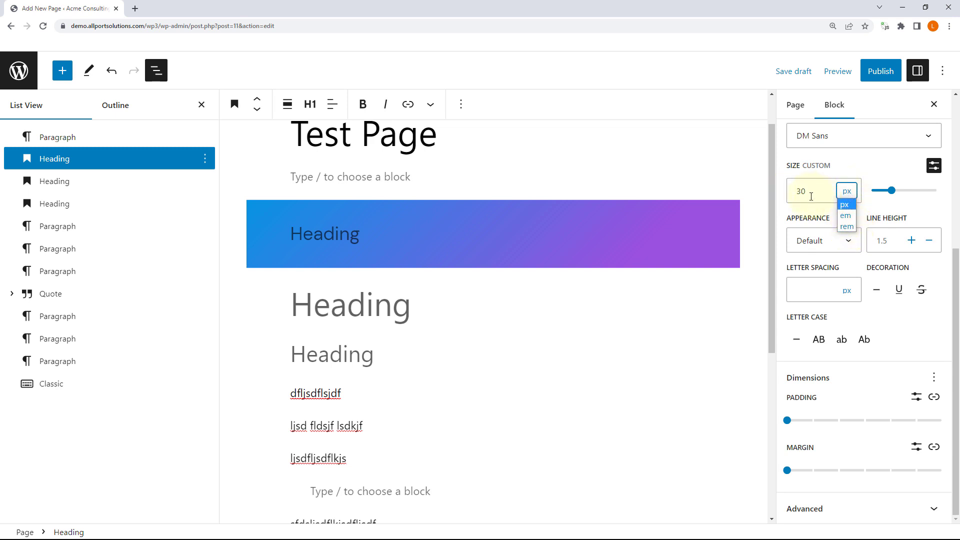
{"action": "left_click", "coordinate": [858, 166]}
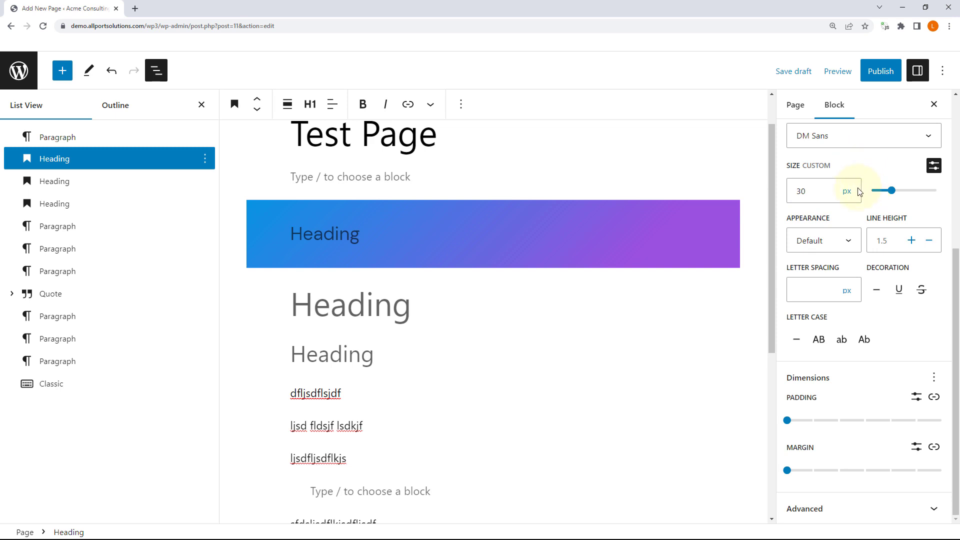
Step: Preview the page at mobile width and dismiss the Classic editor popup
{"action": "left_click", "coordinate": [845, 72]}
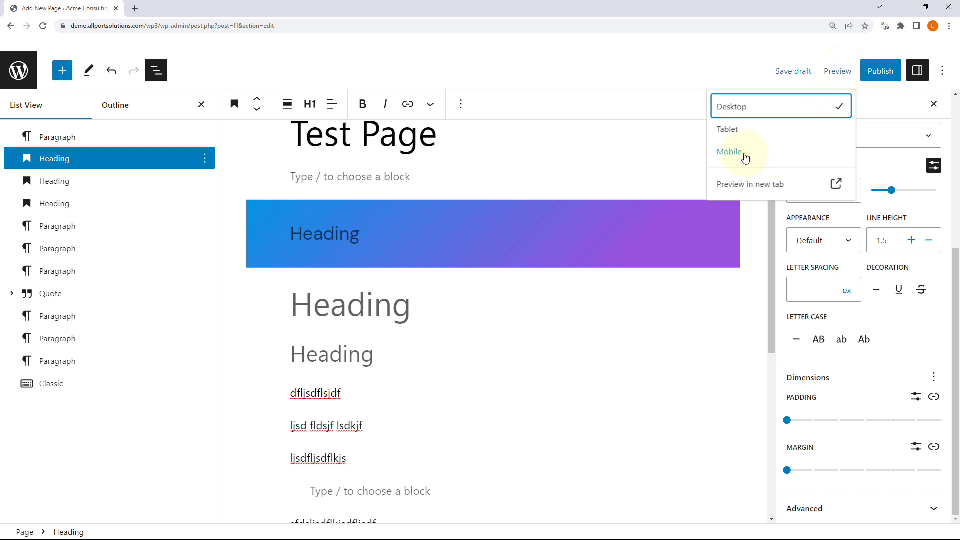
{"action": "left_click", "coordinate": [744, 156]}
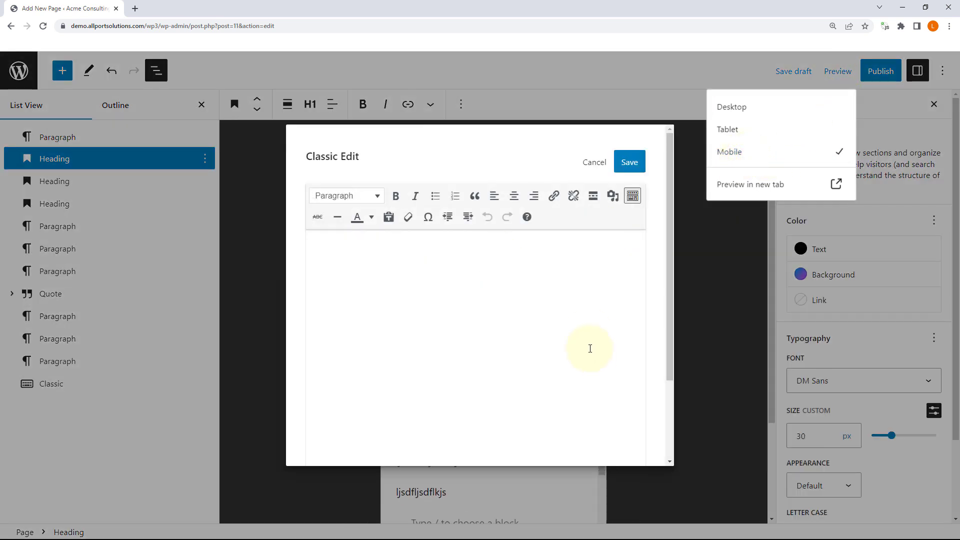
{"action": "left_click", "coordinate": [588, 163]}
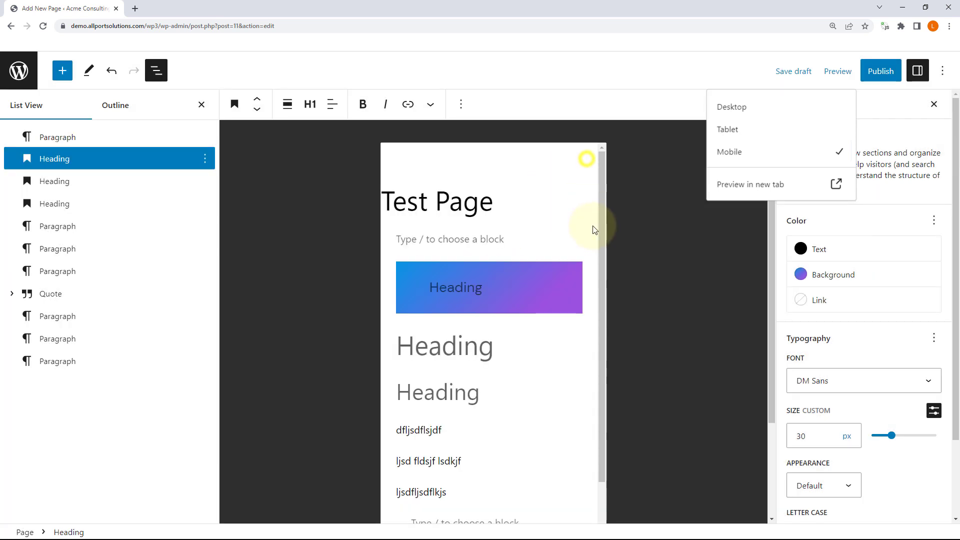
Step: Shrink the gradient heading's size to 20 px and return to Desktop preview
{"action": "left_click", "coordinate": [455, 286]}
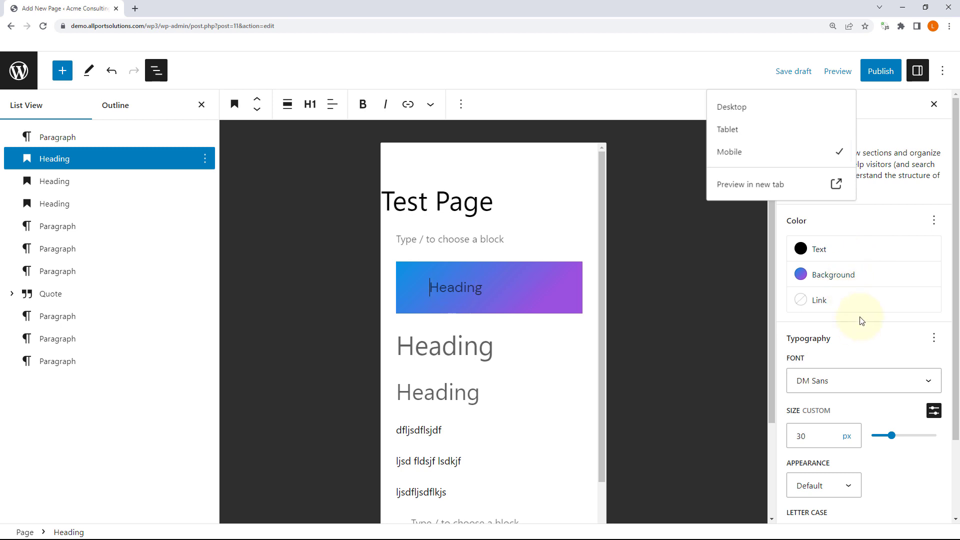
{"action": "scroll", "coordinate": [858, 330], "scroll_direction": "down", "scroll_amount": 2}
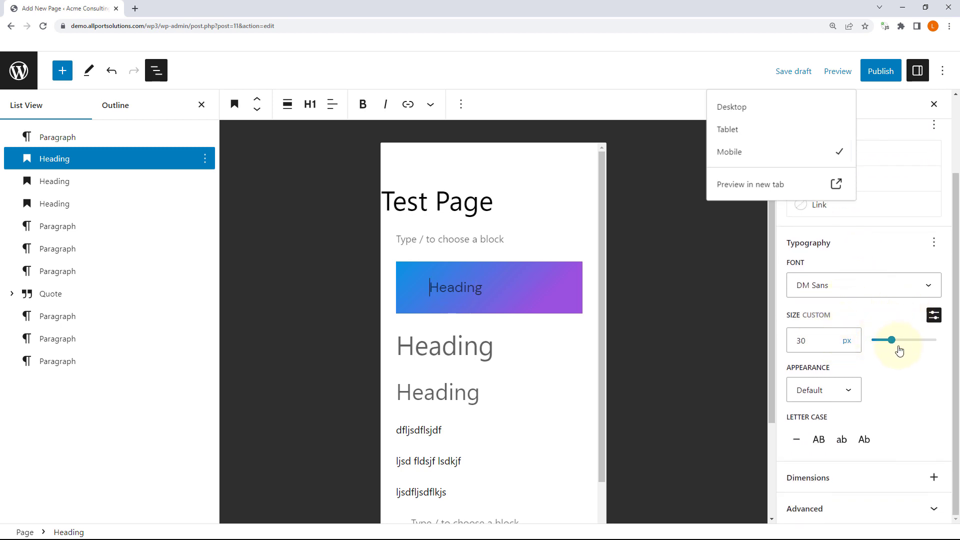
{"action": "left_click_drag", "start_coordinate": [892, 342], "coordinate": [885, 342]}
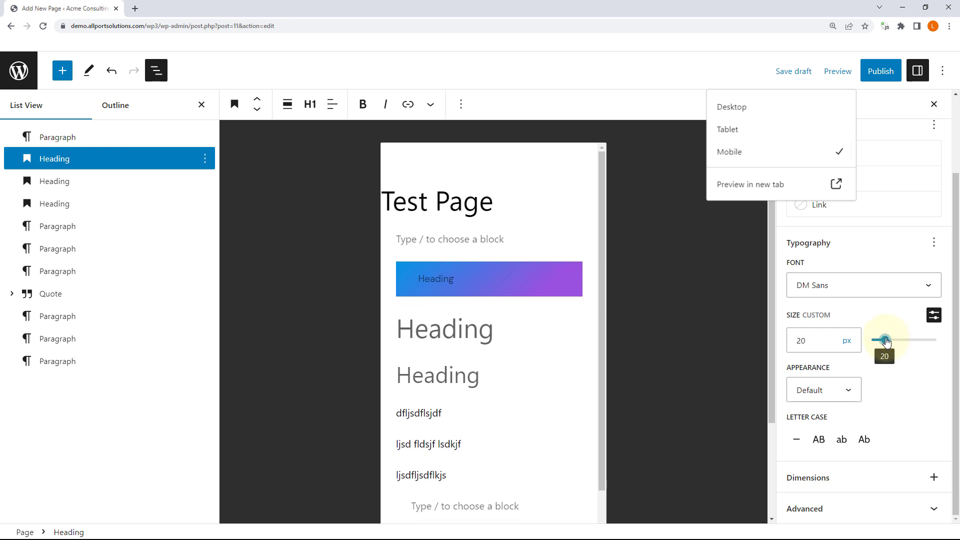
{"action": "left_click", "coordinate": [750, 106]}
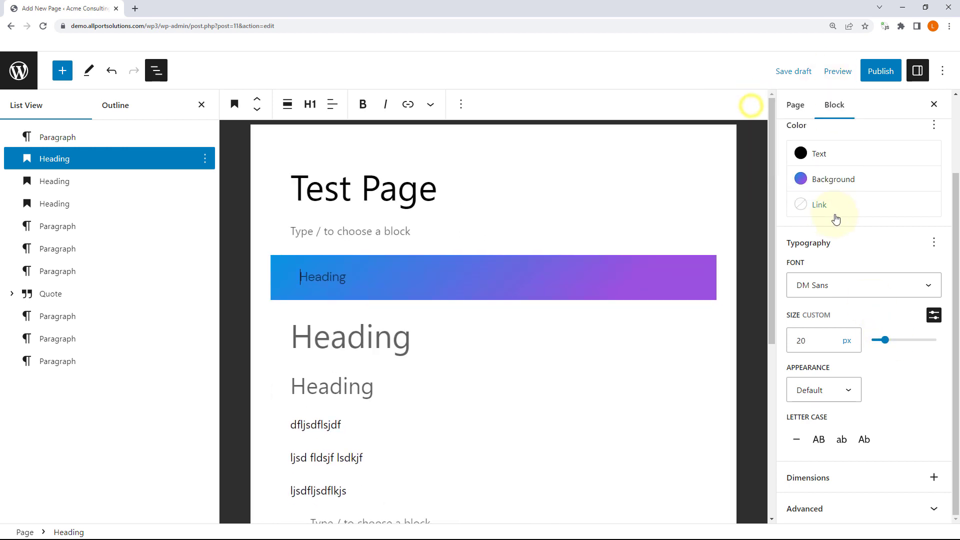
Step: Set the gradient heading's appearance to Bold with Decoration set to None
{"action": "left_click", "coordinate": [814, 341]}
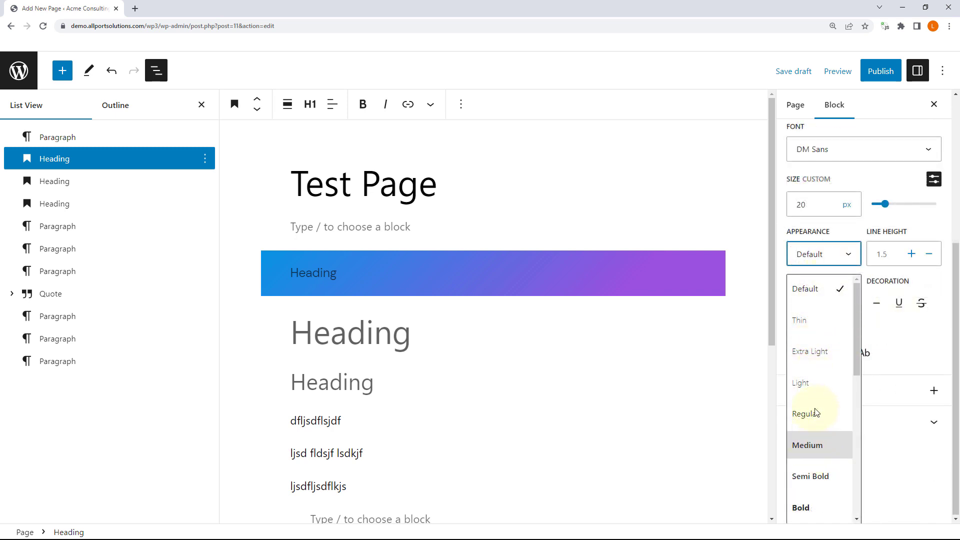
{"action": "left_click", "coordinate": [820, 507]}
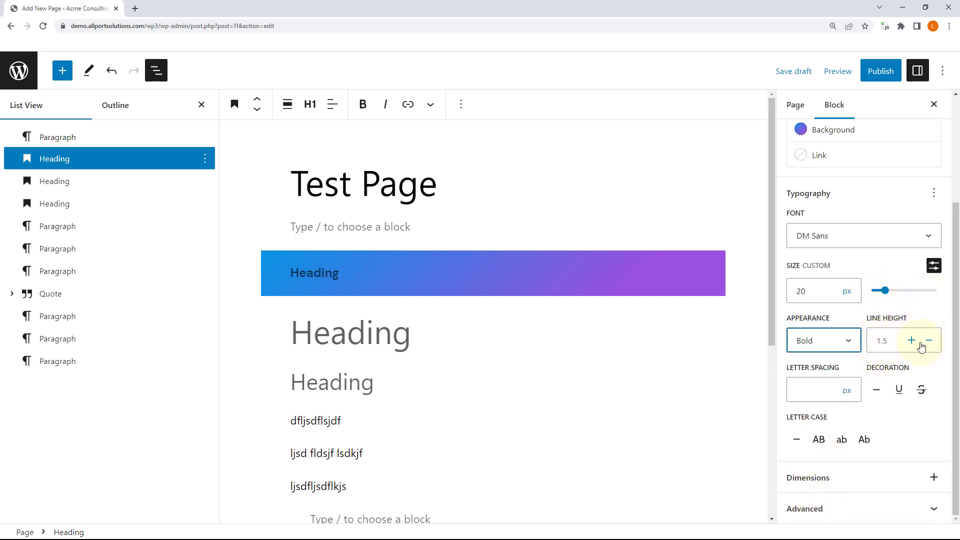
{"action": "left_click", "coordinate": [826, 398]}
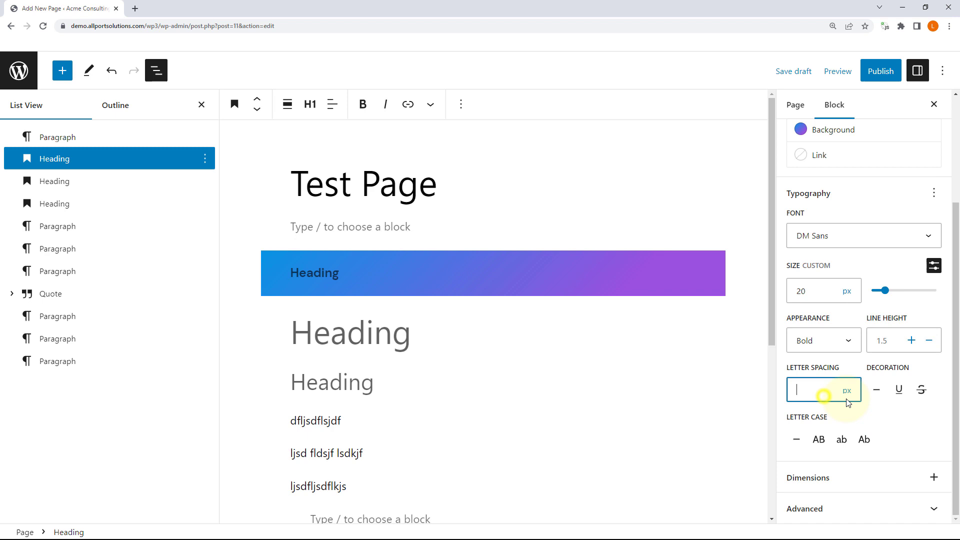
{"action": "left_click", "coordinate": [877, 394]}
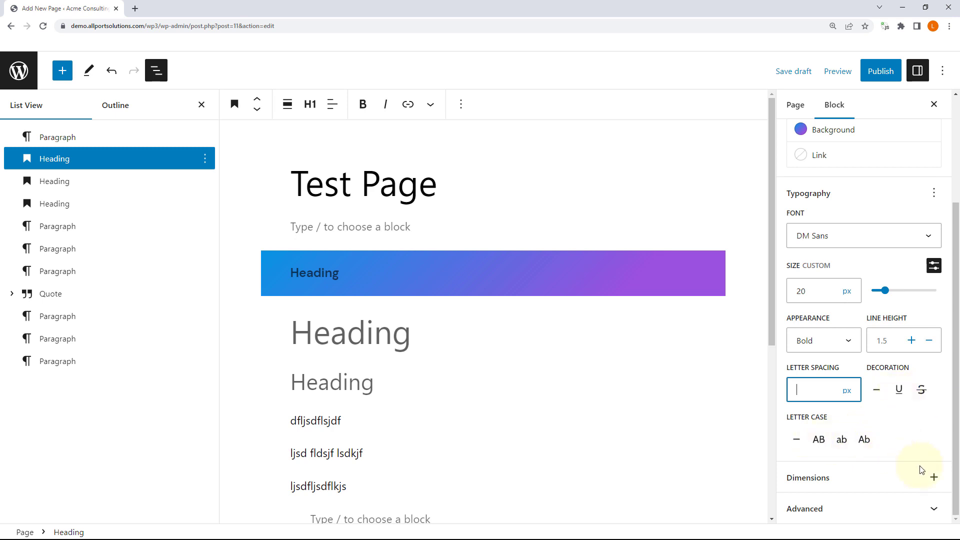
{"action": "left_click", "coordinate": [934, 479]}
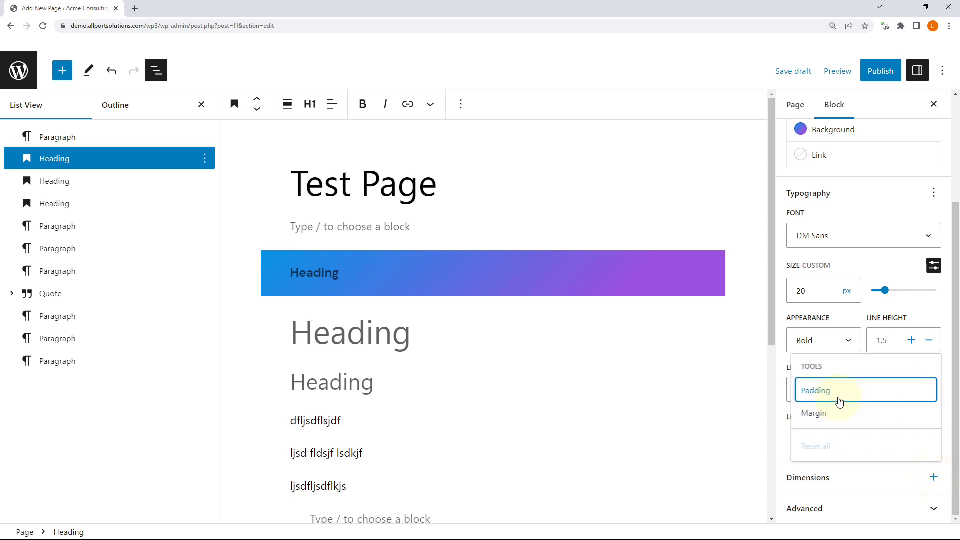
Step: Enable Padding and Margin and set the heading's padding to preset 2, unlinking the sides
{"action": "left_click", "coordinate": [836, 395]}
{"action": "left_click", "coordinate": [829, 413]}
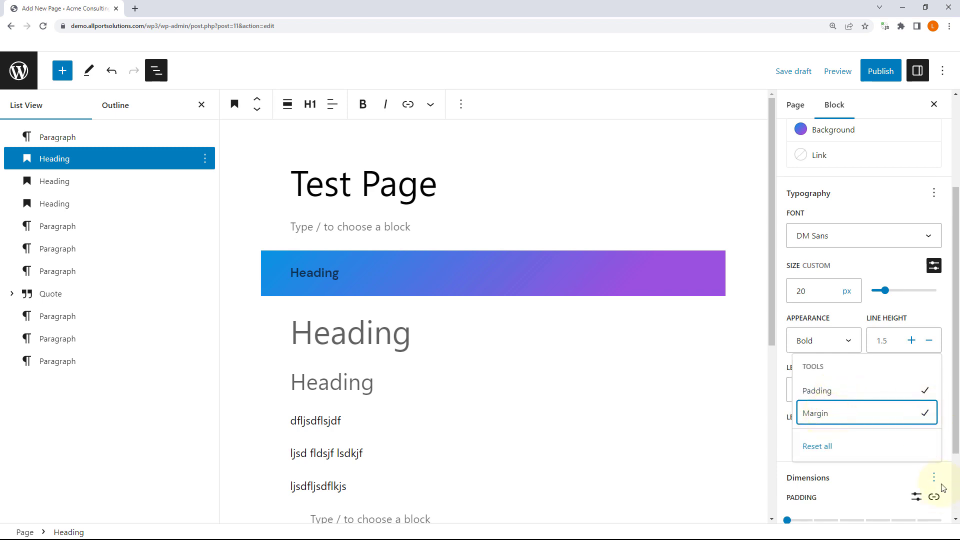
{"action": "left_click", "coordinate": [935, 478]}
{"action": "scroll", "coordinate": [925, 430], "scroll_direction": "down", "scroll_amount": 2}
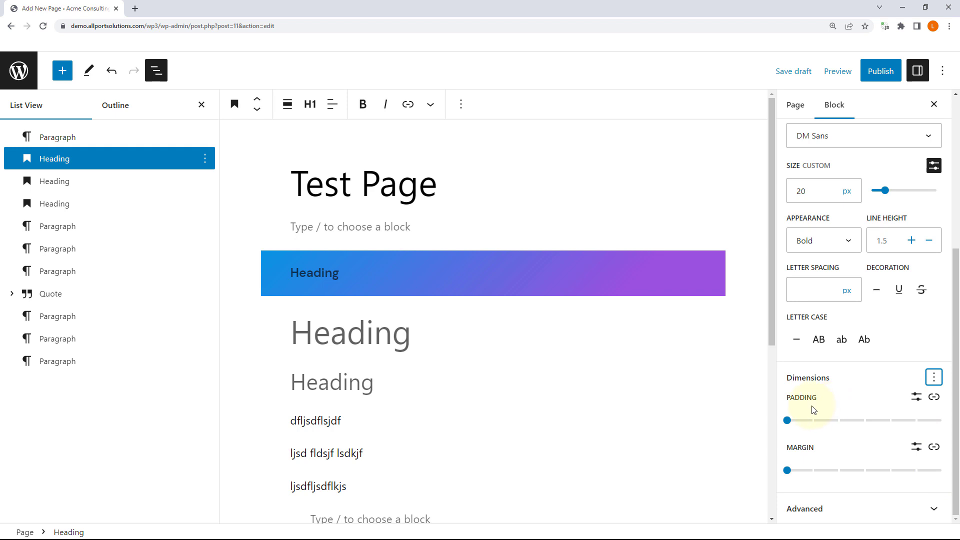
{"action": "left_click", "coordinate": [788, 421]}
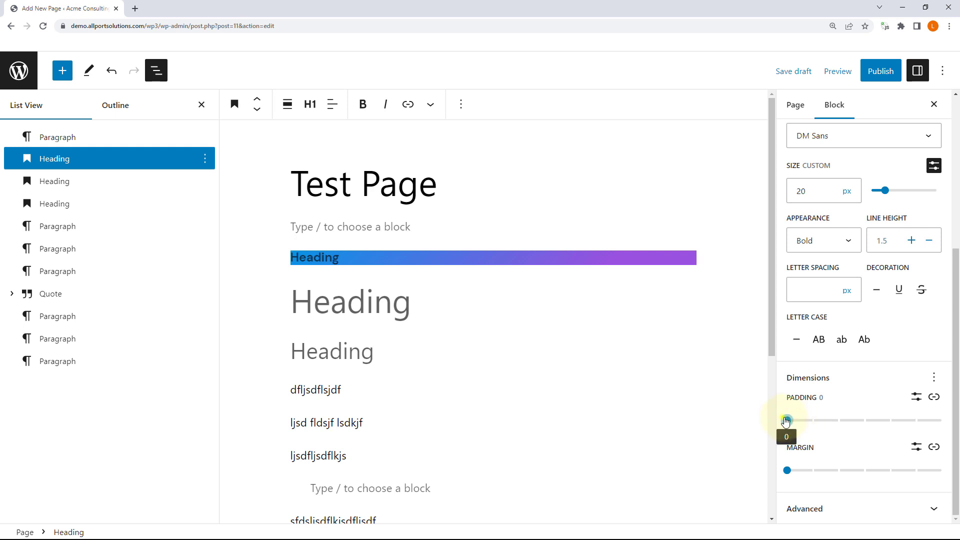
{"action": "left_click_drag", "start_coordinate": [788, 421], "coordinate": [831, 421]}
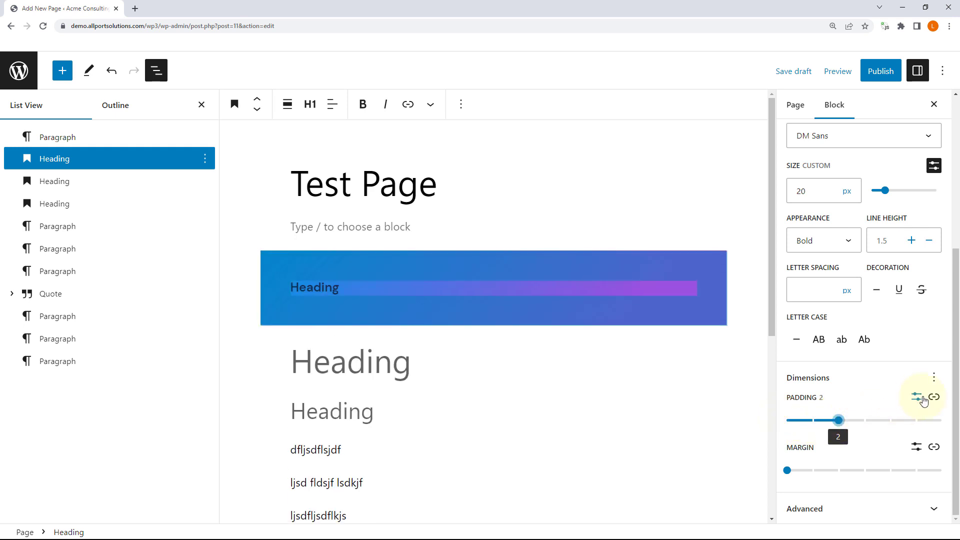
{"action": "left_click", "coordinate": [933, 397]}
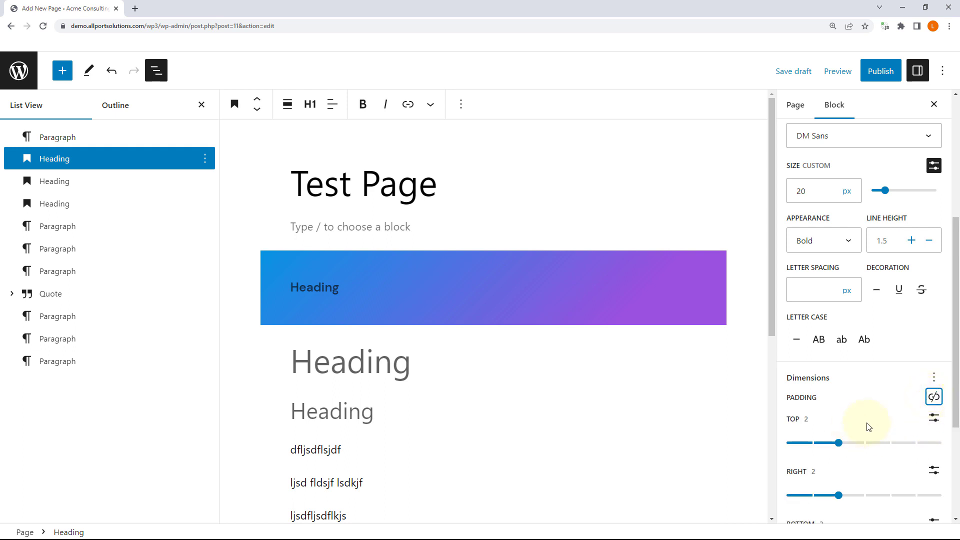
Step: Set the heading's right padding to a custom 30 px
{"action": "scroll", "coordinate": [875, 415], "scroll_direction": "down", "scroll_amount": 1}
{"action": "scroll", "coordinate": [935, 360], "scroll_direction": "down", "scroll_amount": 1}
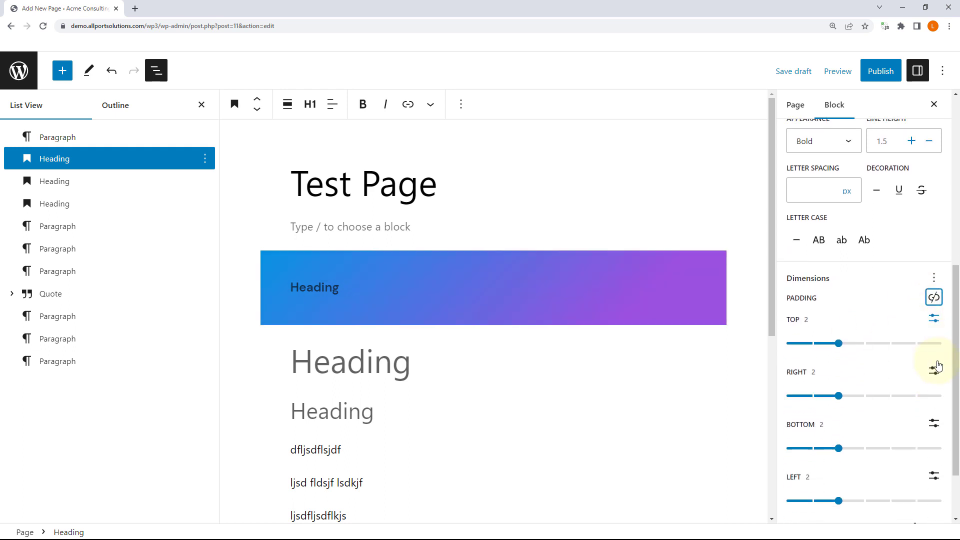
{"action": "left_click_drag", "start_coordinate": [839, 396], "coordinate": [919, 397]}
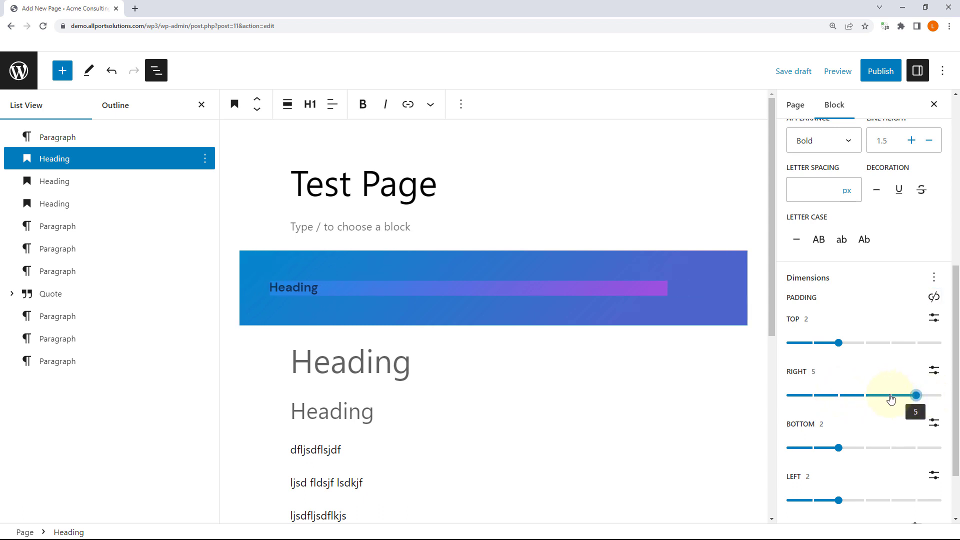
{"action": "left_click", "coordinate": [933, 370]}
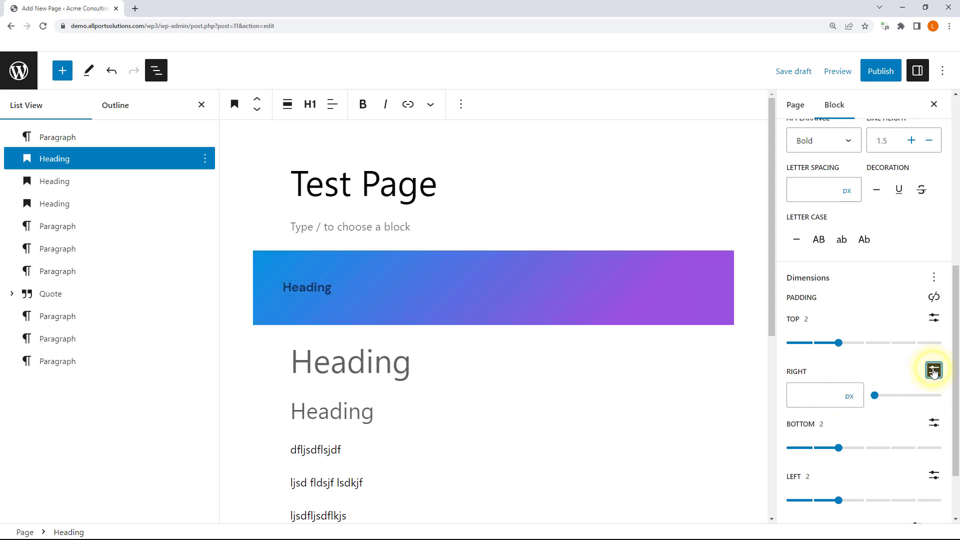
{"action": "left_click", "coordinate": [840, 395]}
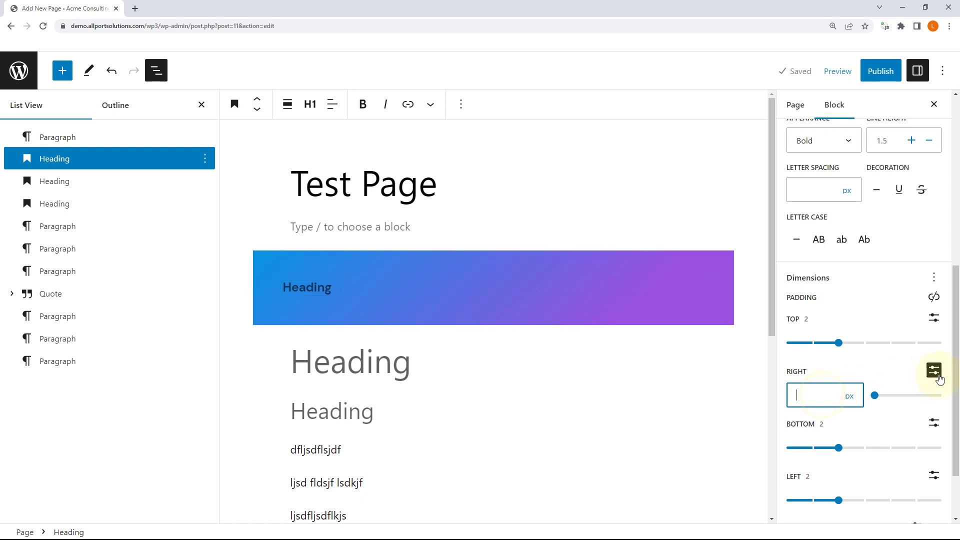
{"action": "type", "text": "20"}
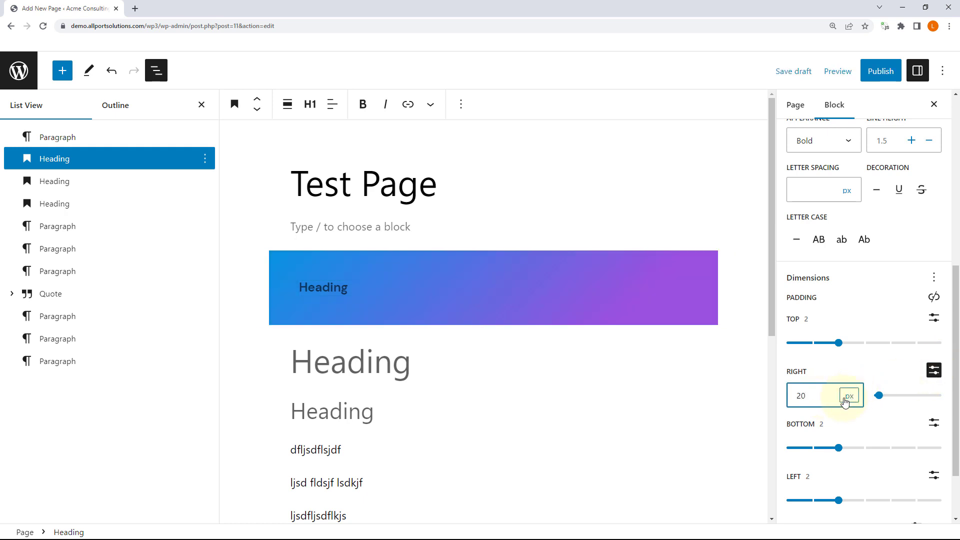
{"action": "type", "text": "30"}
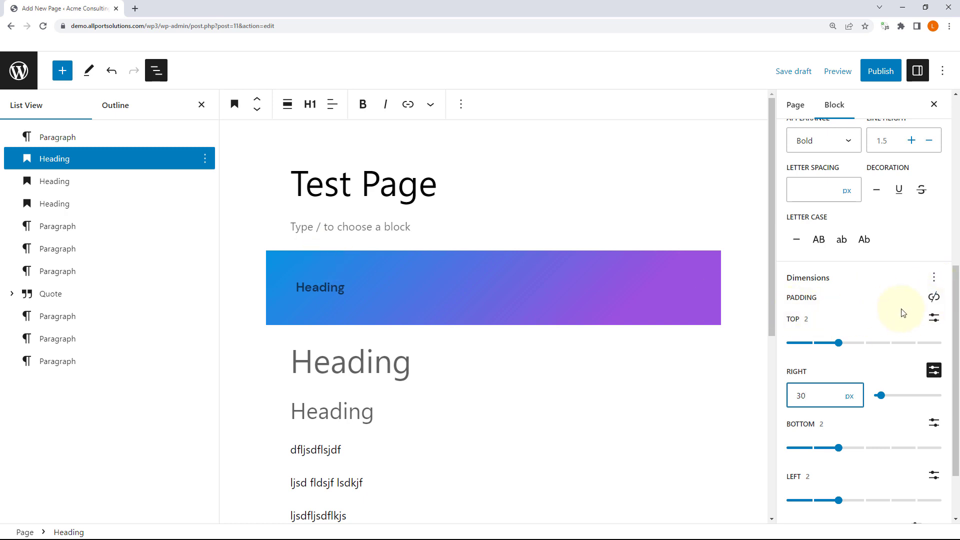
{"action": "scroll", "coordinate": [903, 313], "scroll_direction": "down", "scroll_amount": 2}
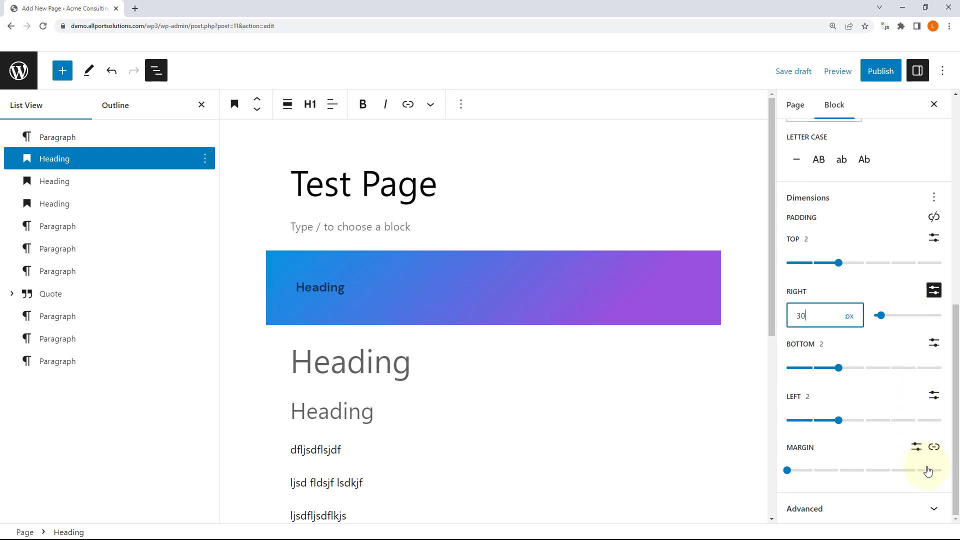
Step: Look over the heading's Advanced settings (HTML anchor, CSS class) without changes
{"action": "left_click", "coordinate": [933, 511]}
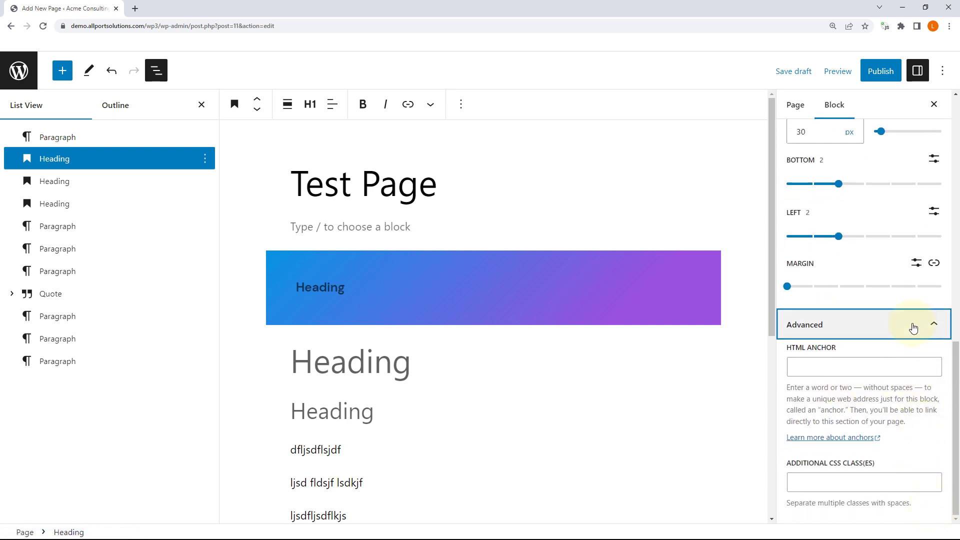
{"action": "left_click", "coordinate": [833, 366]}
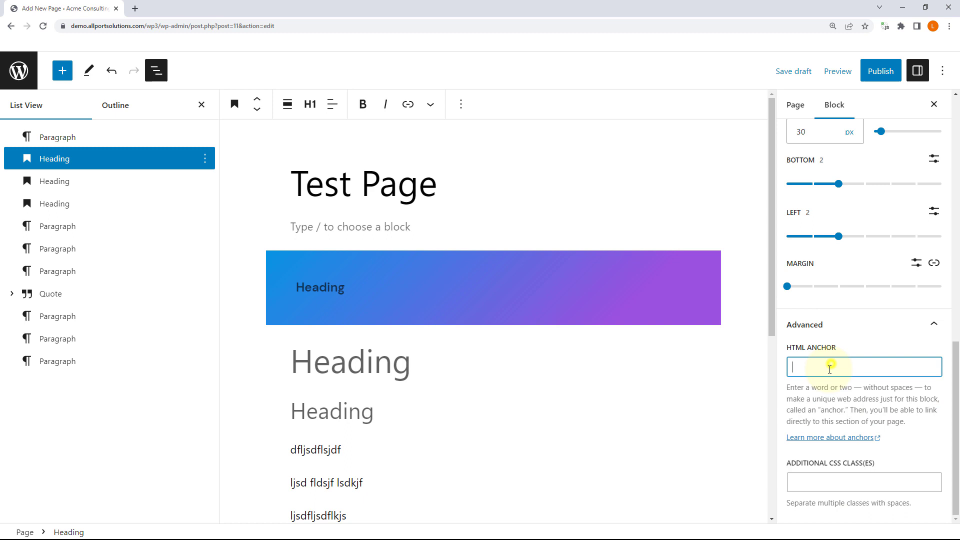
{"action": "left_click", "coordinate": [829, 481]}
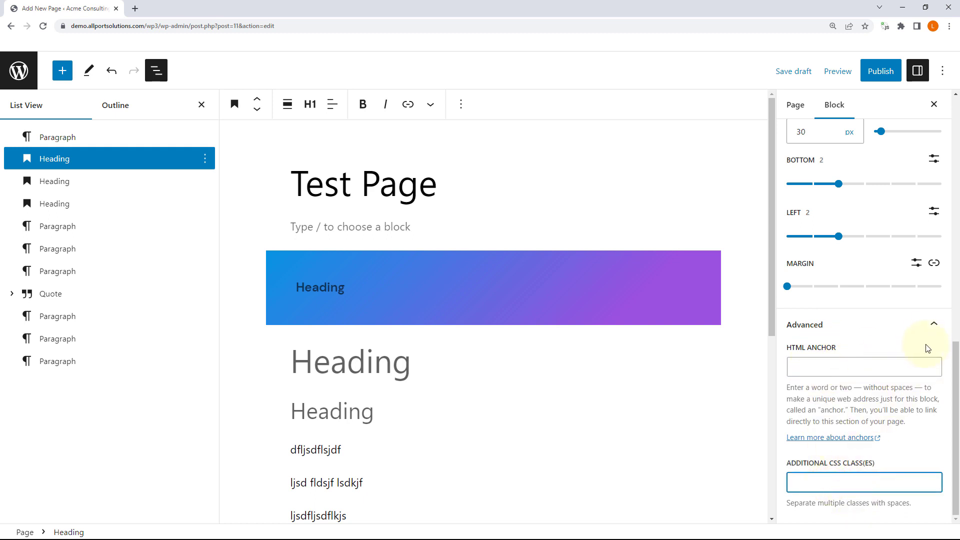
{"action": "left_click", "coordinate": [933, 325]}
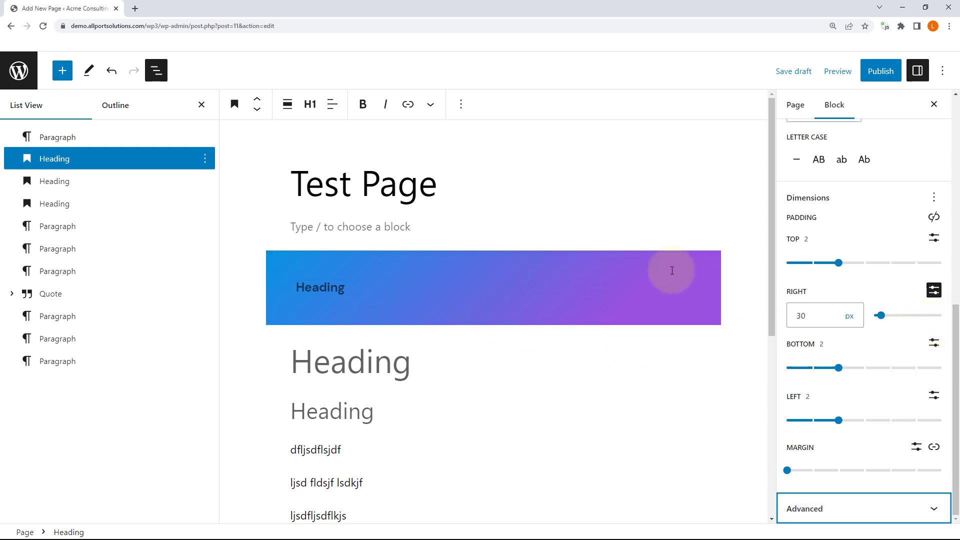
Step: Copy the first gradient heading's styles and paste them onto the second heading
{"action": "left_click", "coordinate": [305, 286]}
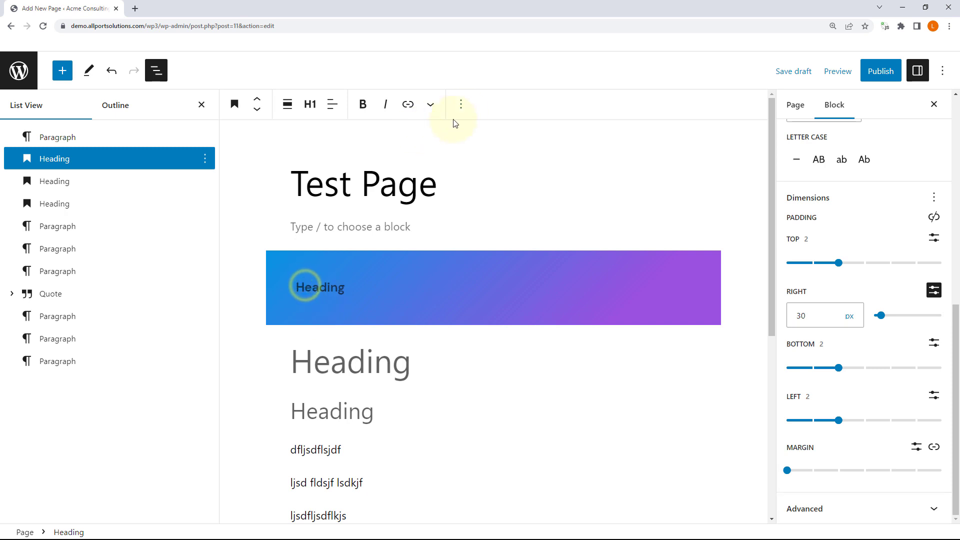
{"action": "left_click", "coordinate": [461, 106]}
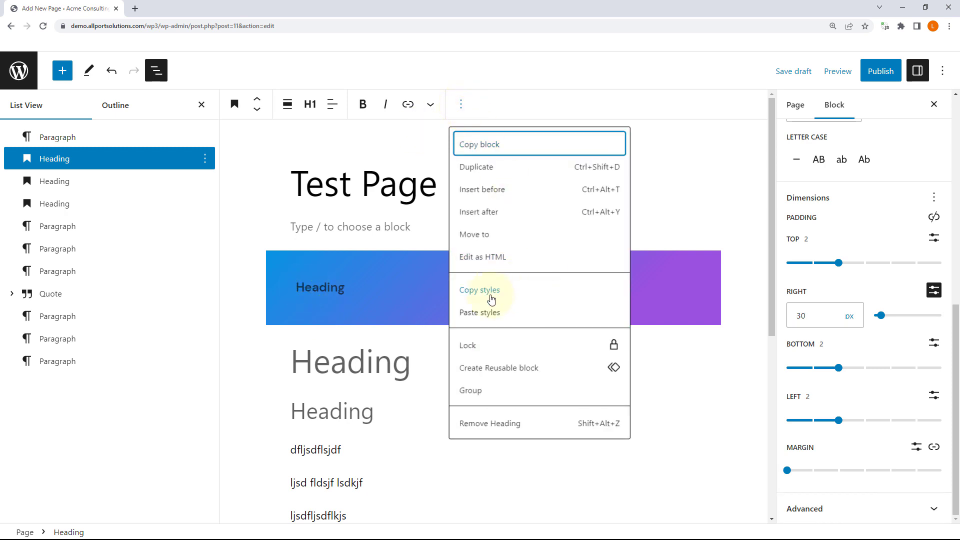
{"action": "left_click", "coordinate": [490, 298]}
{"action": "left_click", "coordinate": [336, 359]}
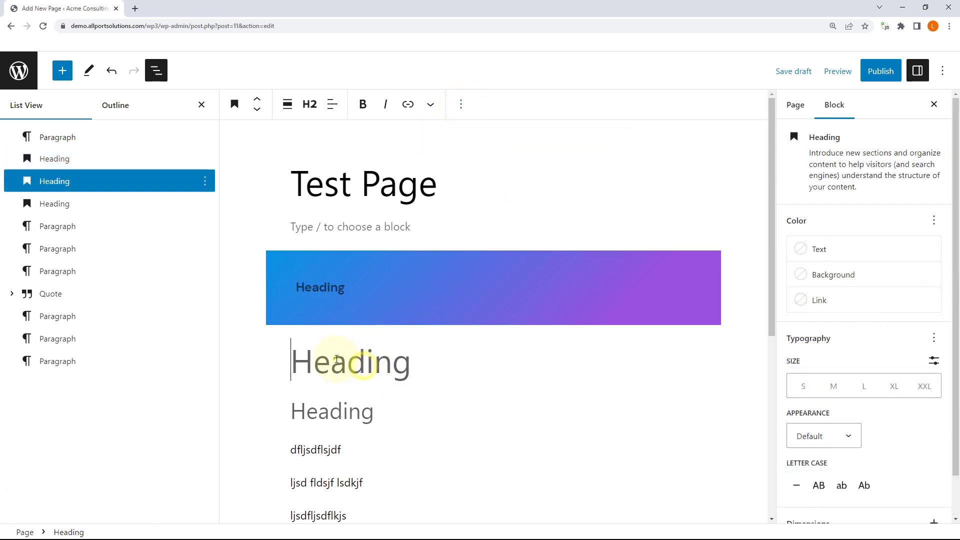
{"action": "left_click", "coordinate": [457, 111]}
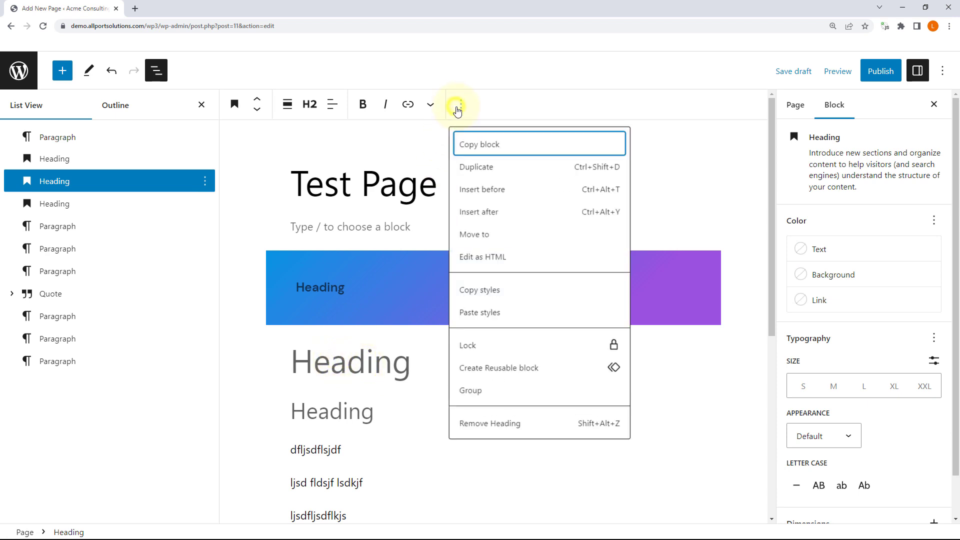
{"action": "left_click", "coordinate": [497, 314]}
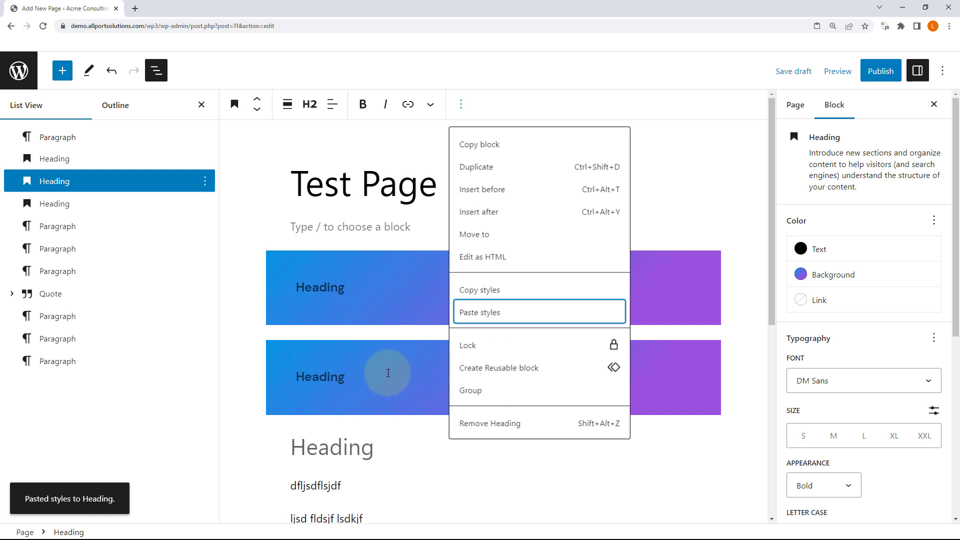
{"action": "left_click", "coordinate": [466, 106]}
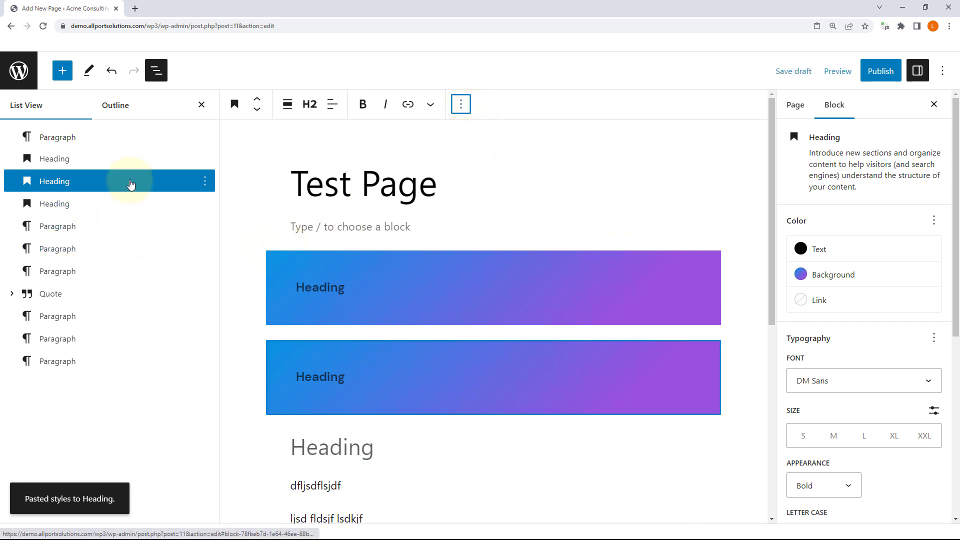
Step: Open the block inserter, skim the Blocks list, then browse the Patterns categories
{"action": "left_click", "coordinate": [63, 70]}
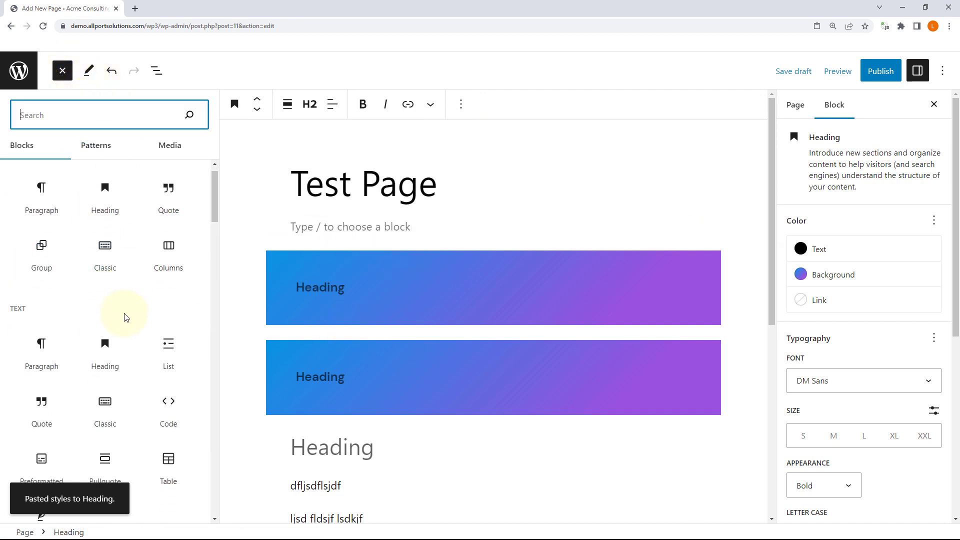
{"action": "scroll", "coordinate": [124, 312], "scroll_direction": "down", "scroll_amount": 3}
{"action": "scroll", "coordinate": [124, 312], "scroll_direction": "down", "scroll_amount": 1}
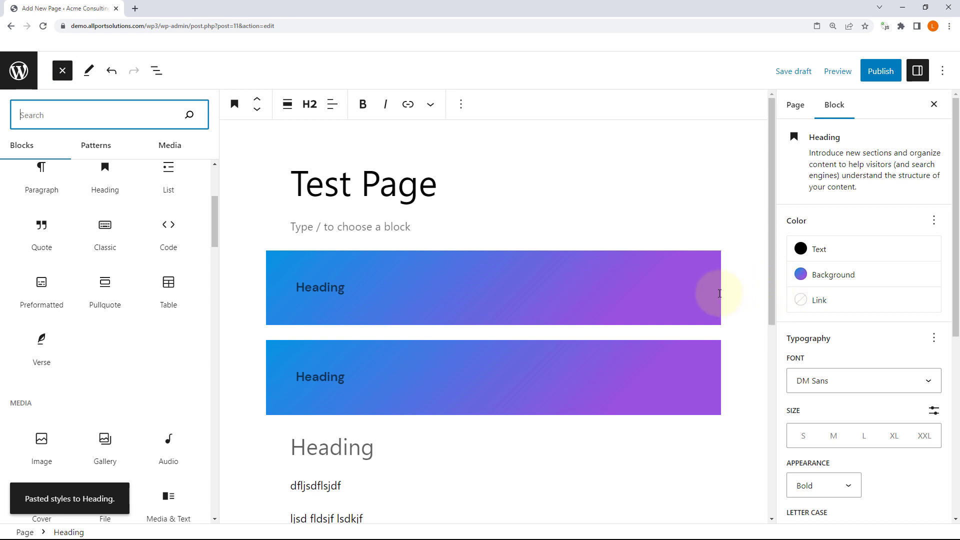
{"action": "scroll", "coordinate": [128, 270], "scroll_direction": "up", "scroll_amount": 3}
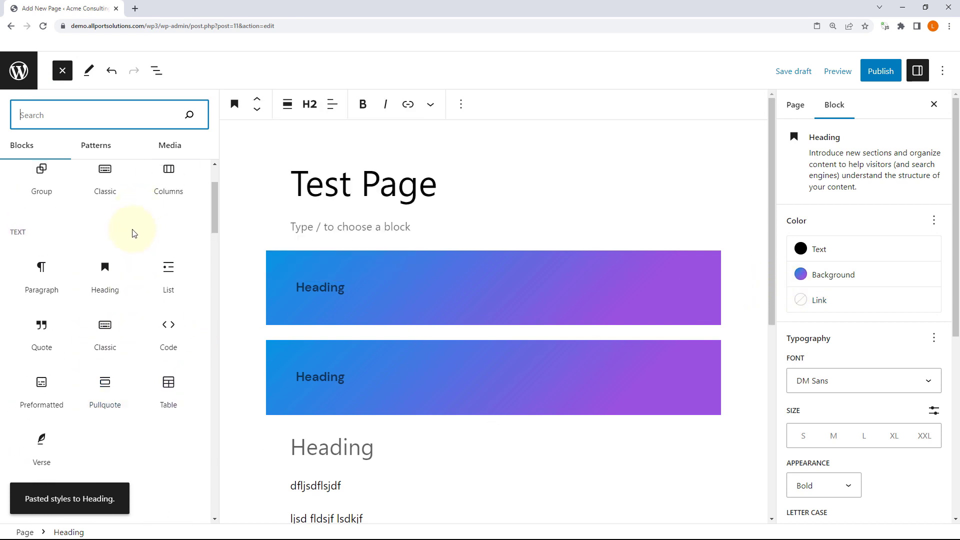
{"action": "left_click", "coordinate": [97, 145]}
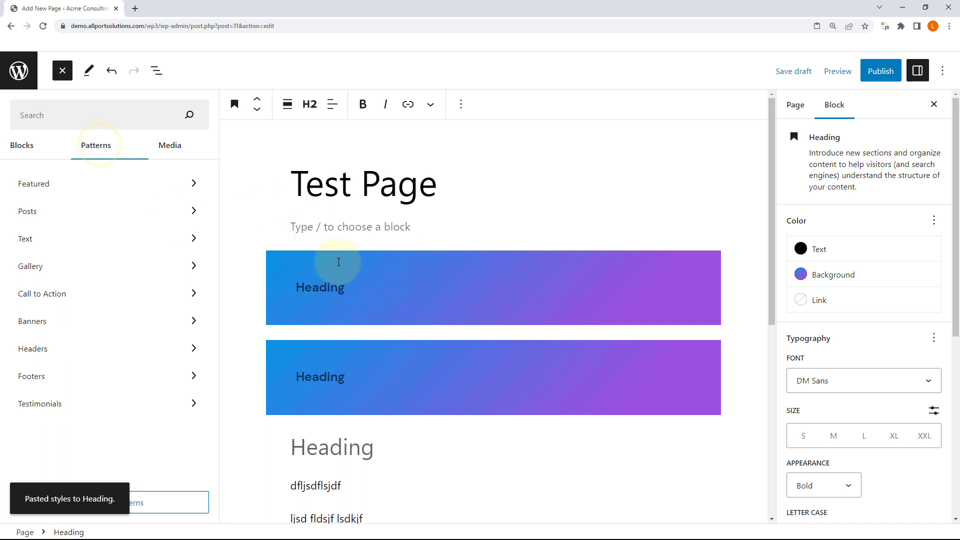
Step: Select every block in List View from first to last and remove them all
{"action": "left_click", "coordinate": [156, 72]}
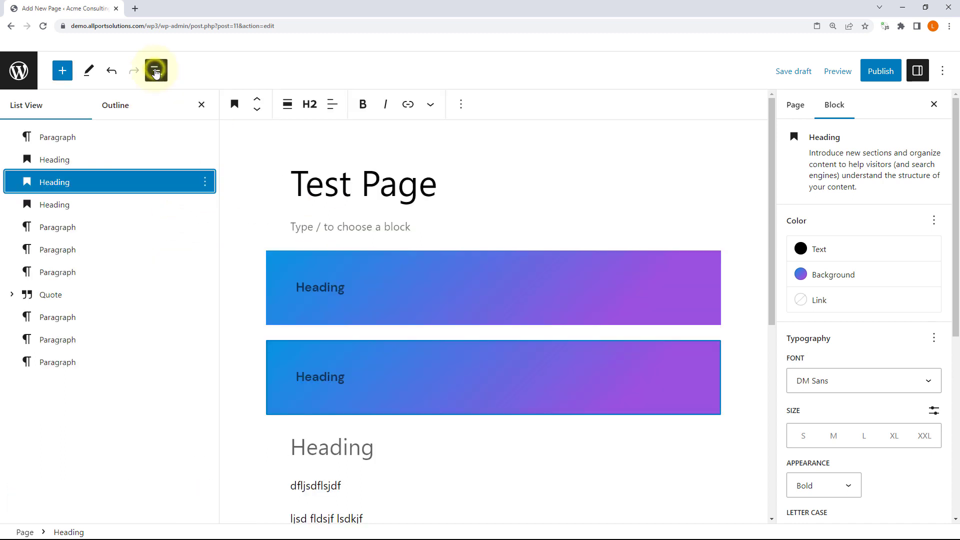
{"action": "left_click", "coordinate": [136, 136]}
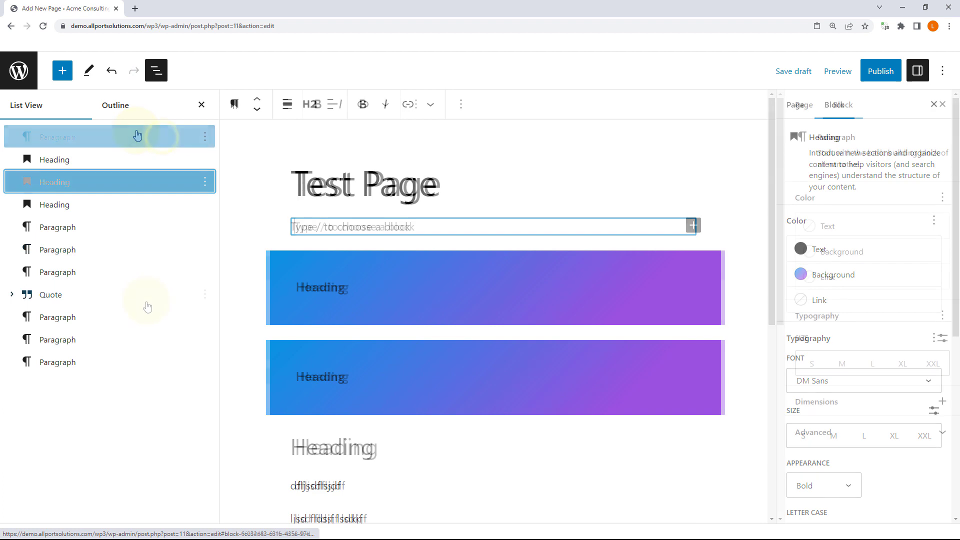
{"action": "left_click", "coordinate": [117, 370], "text": "shift"}
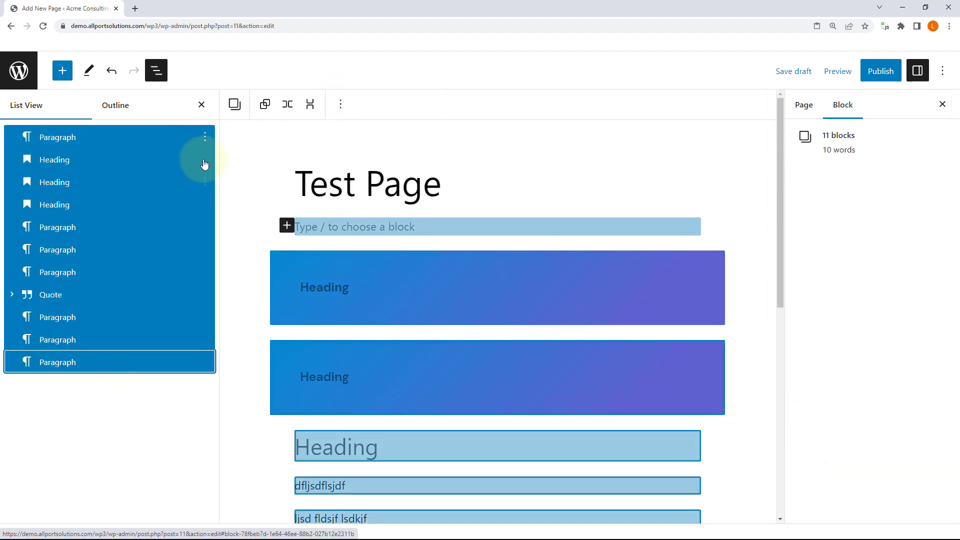
{"action": "left_click", "coordinate": [204, 138]}
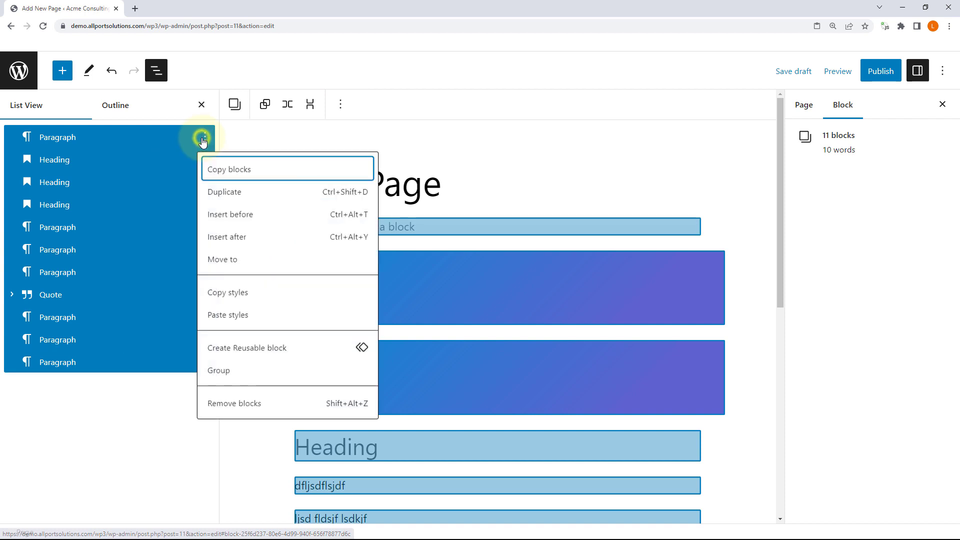
{"action": "left_click", "coordinate": [340, 104]}
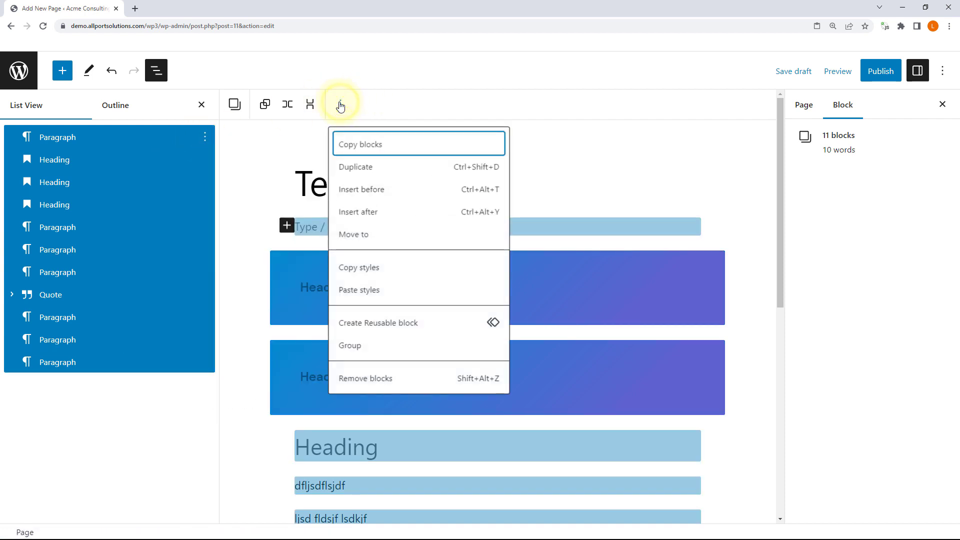
{"action": "left_click", "coordinate": [366, 379]}
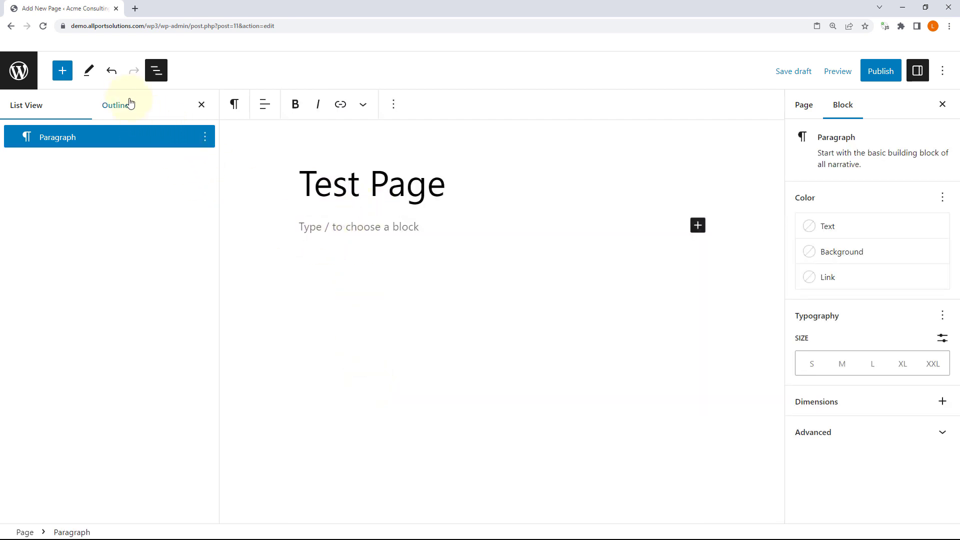
Step: Undo twice to restore the gradient headings, plain Heading and paragraphs
{"action": "left_click", "coordinate": [62, 70]}
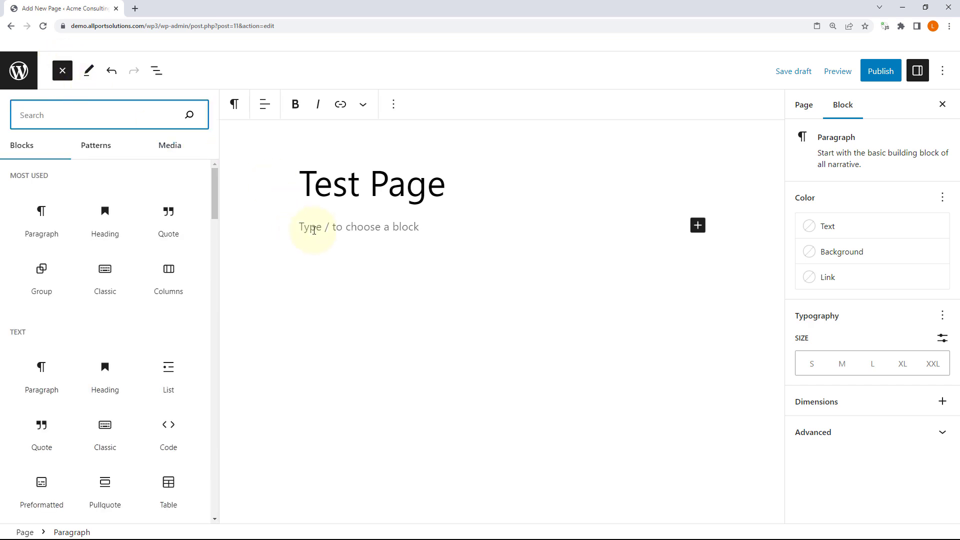
{"action": "left_click", "coordinate": [328, 225]}
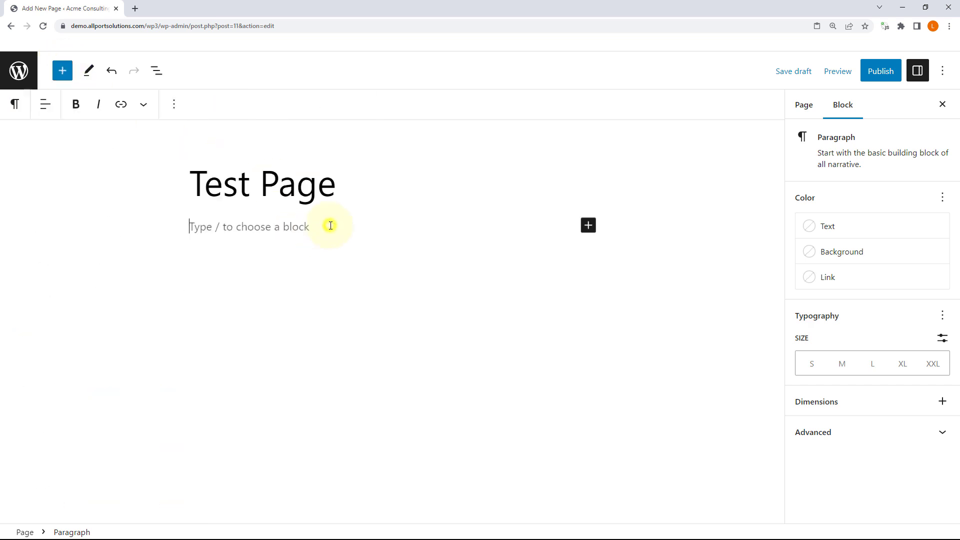
{"action": "left_click", "coordinate": [114, 74]}
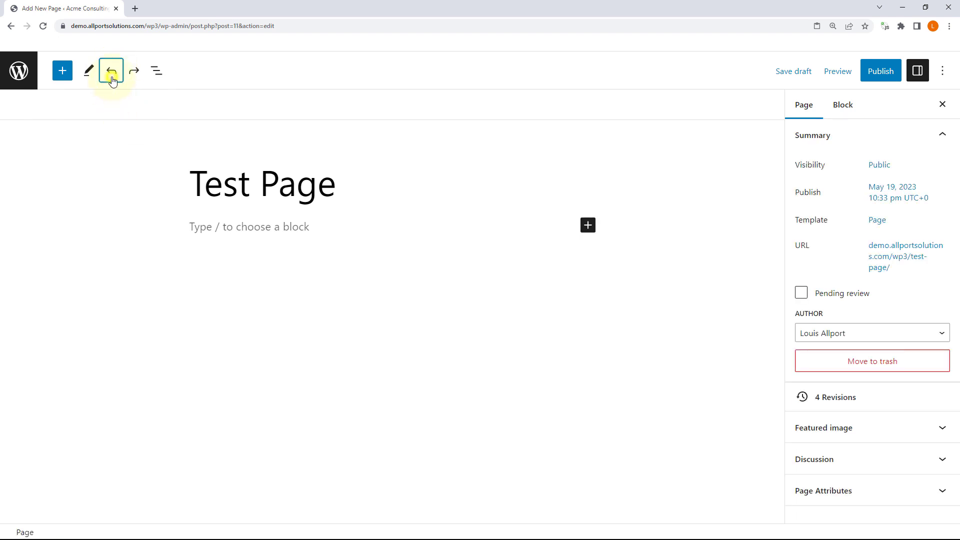
{"action": "left_click", "coordinate": [112, 79]}
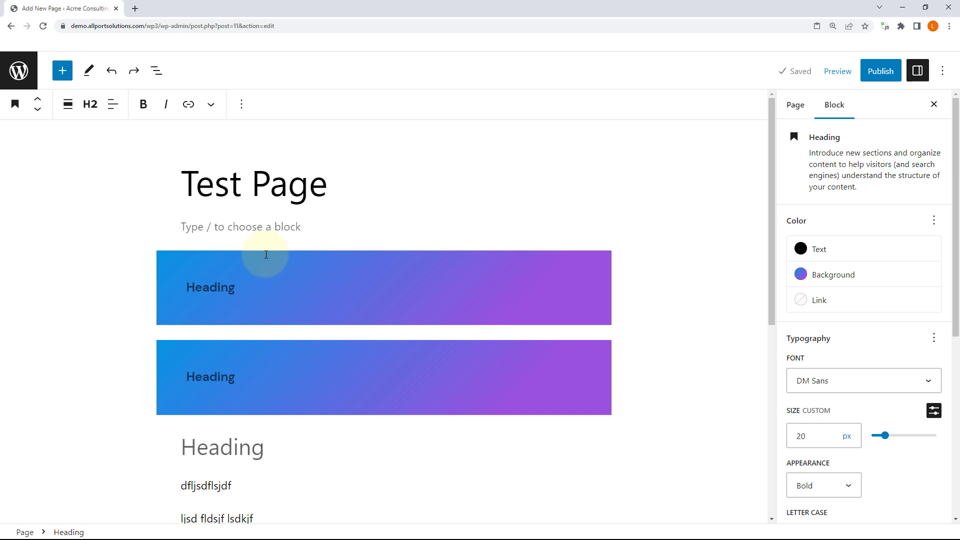
{"action": "scroll", "coordinate": [262, 298], "scroll_direction": "down", "scroll_amount": 2}
Step: Move the first gradient heading down five places below 'ljsdfljsdflkjs', then show List View
{"action": "left_click", "coordinate": [209, 177]}
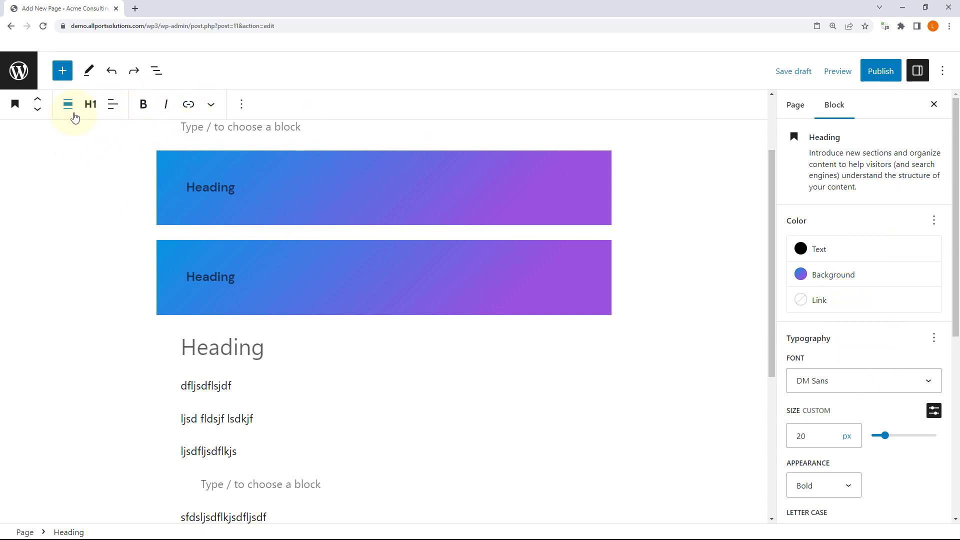
{"action": "left_click", "coordinate": [38, 114]}
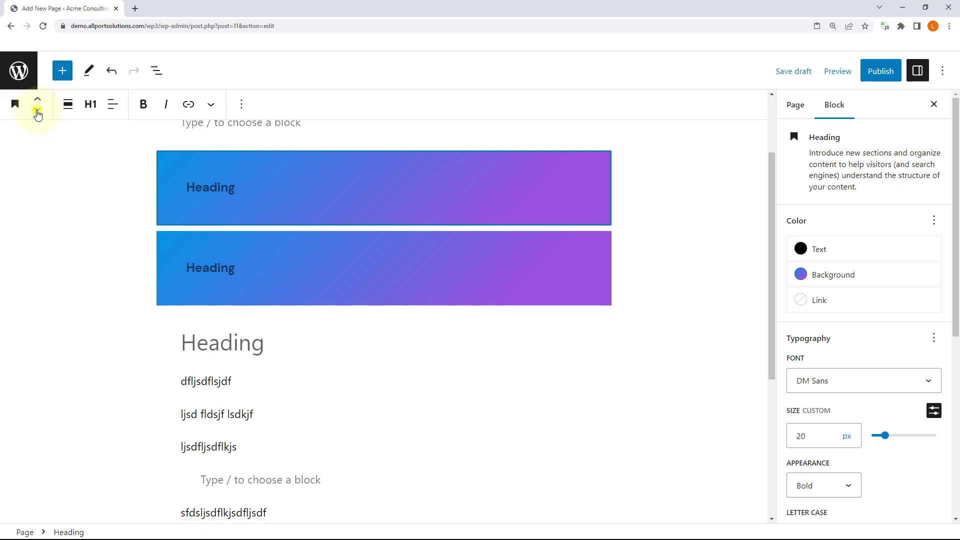
{"action": "left_click", "coordinate": [37, 114]}
{"action": "left_click", "coordinate": [38, 114]}
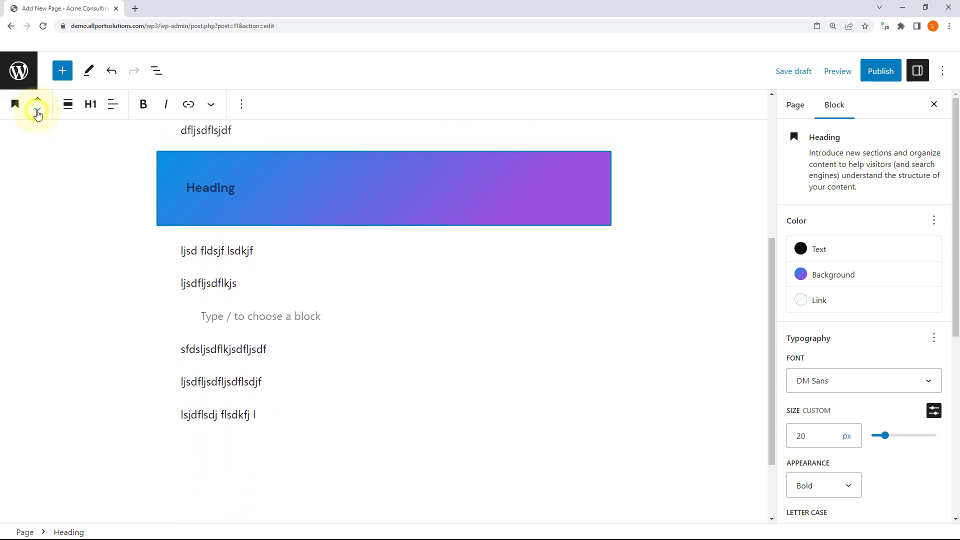
{"action": "left_click", "coordinate": [37, 114]}
{"action": "left_click", "coordinate": [38, 114]}
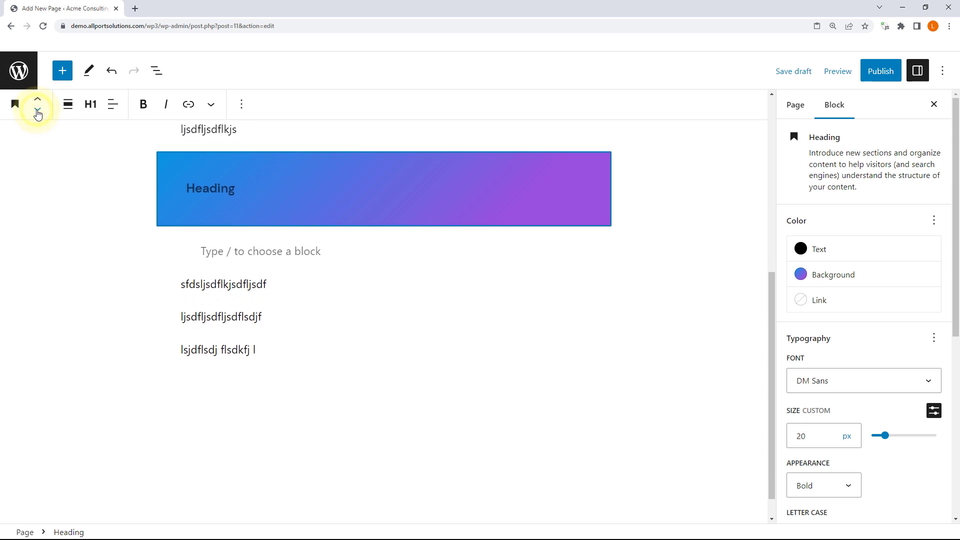
{"action": "left_click", "coordinate": [159, 72]}
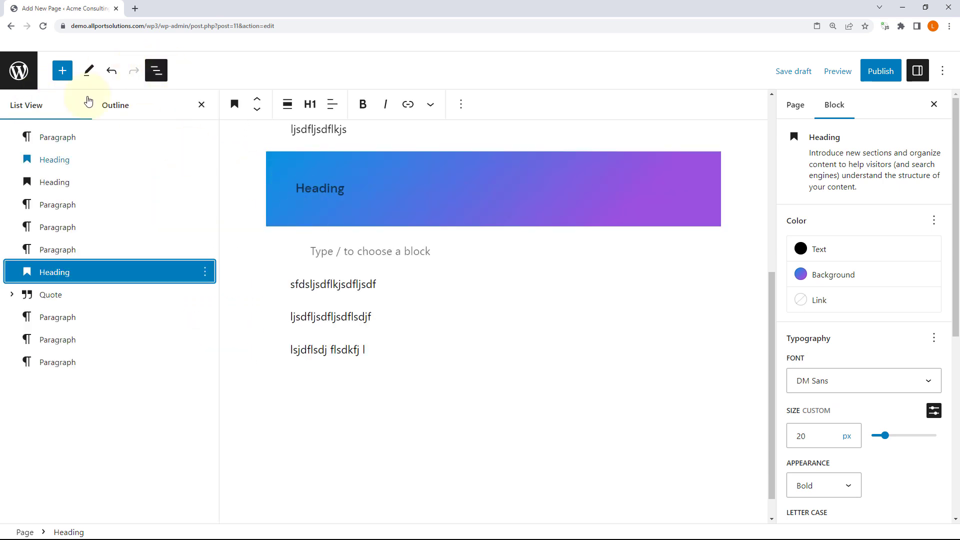
Step: Move the gradient heading up four places, back above the plain Heading
{"action": "left_click", "coordinate": [258, 103]}
{"action": "left_click", "coordinate": [258, 103]}
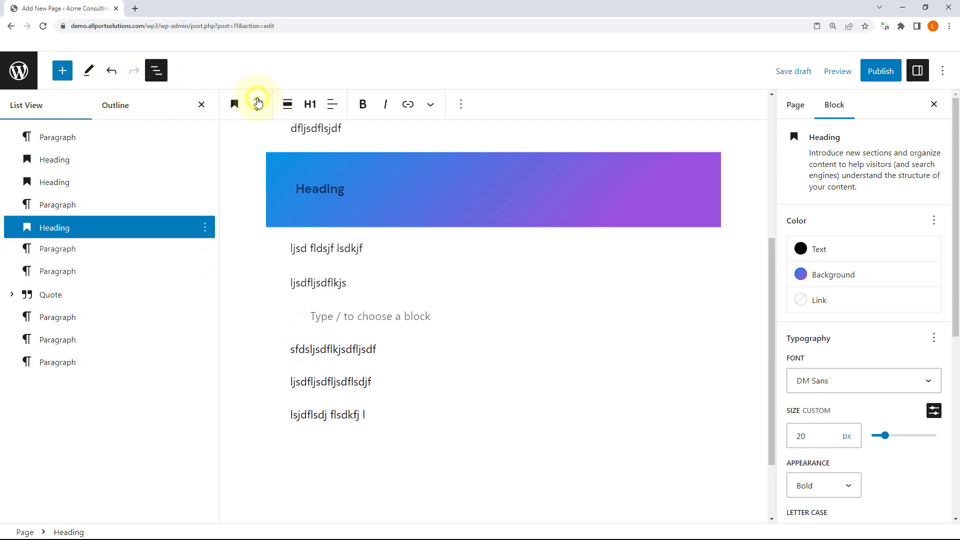
{"action": "left_click", "coordinate": [258, 103]}
{"action": "left_click", "coordinate": [258, 102]}
Step: Try full width, then wide width on the gradient heading before returning it to default width
{"action": "left_click", "coordinate": [288, 104]}
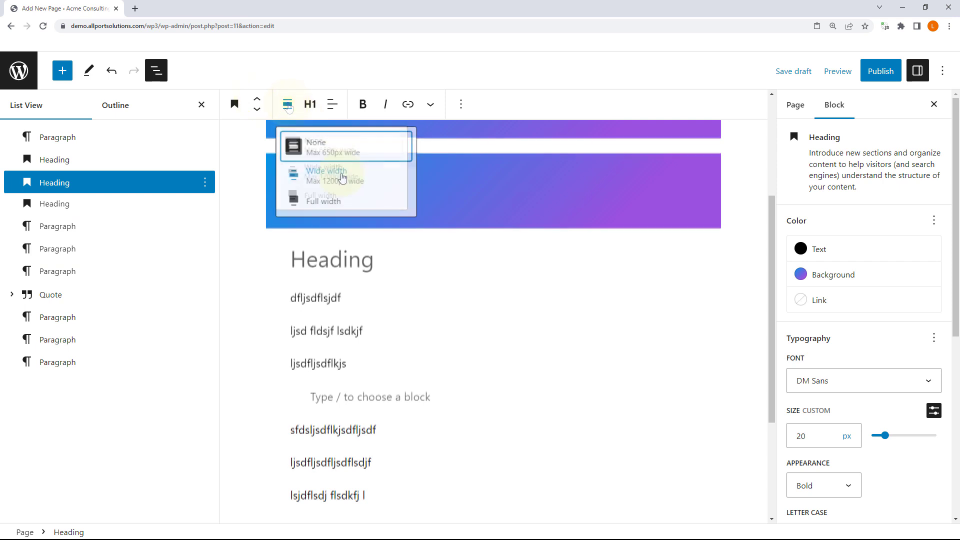
{"action": "left_click", "coordinate": [335, 202]}
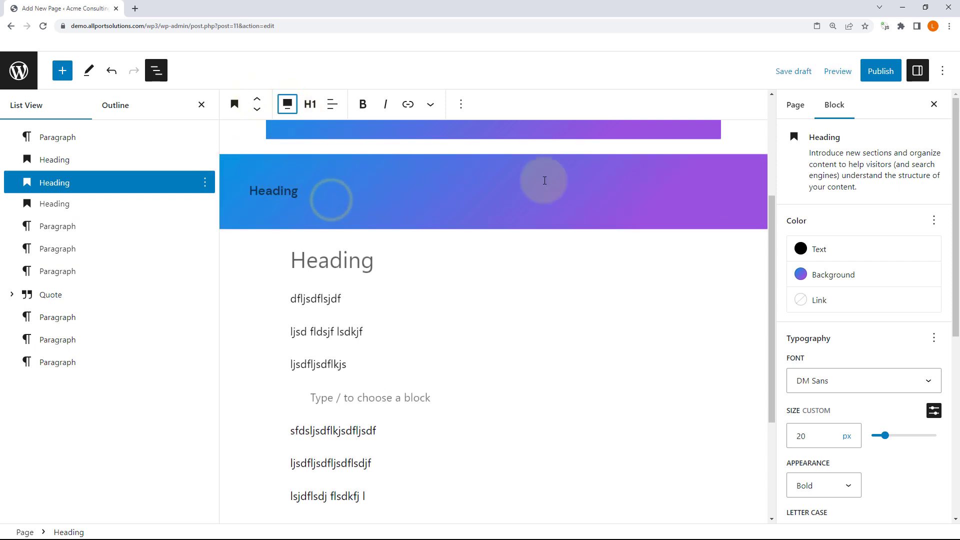
{"action": "left_click", "coordinate": [287, 104]}
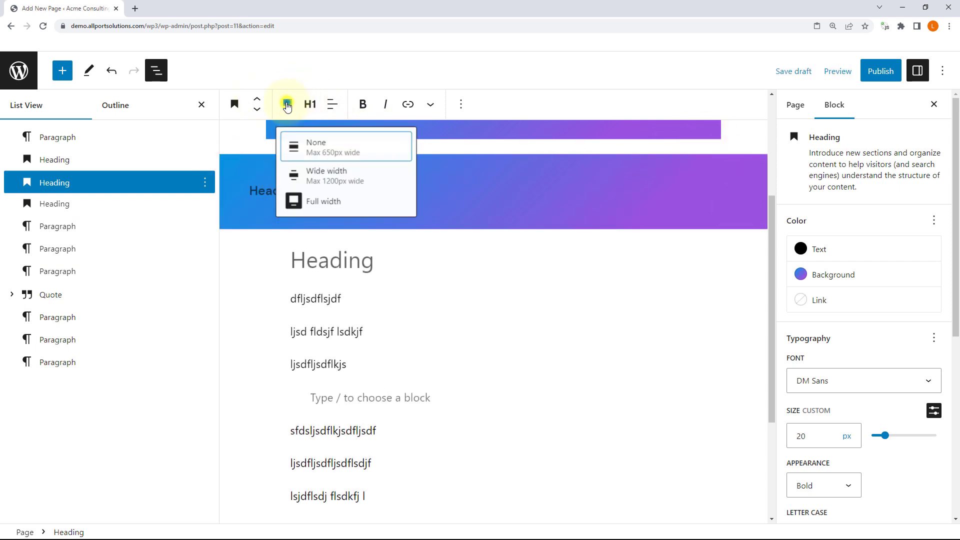
{"action": "left_click", "coordinate": [338, 173]}
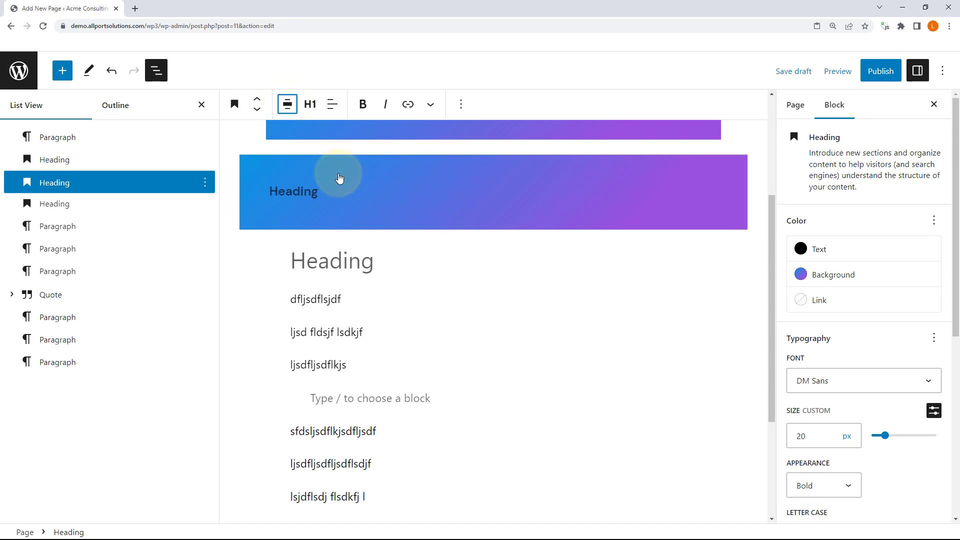
{"action": "left_click", "coordinate": [288, 104]}
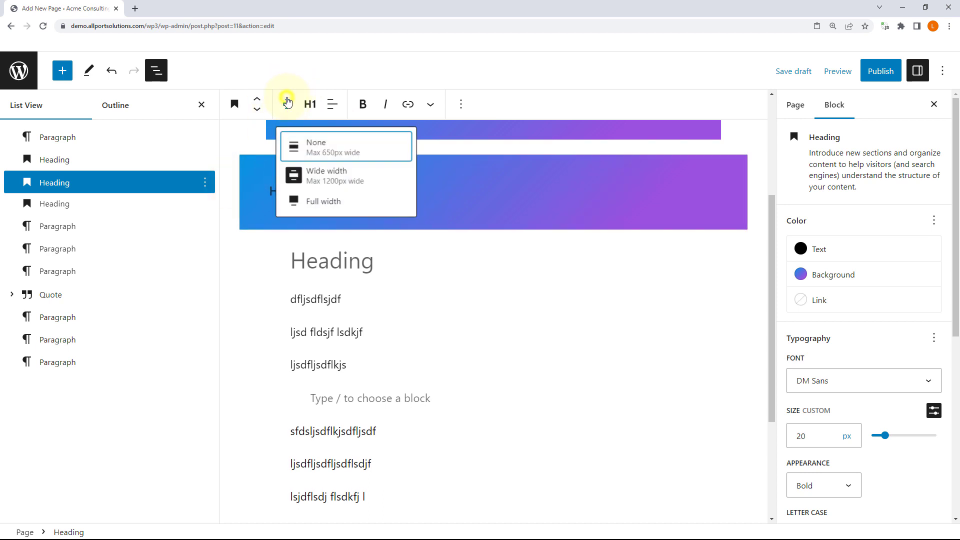
{"action": "left_click", "coordinate": [353, 152]}
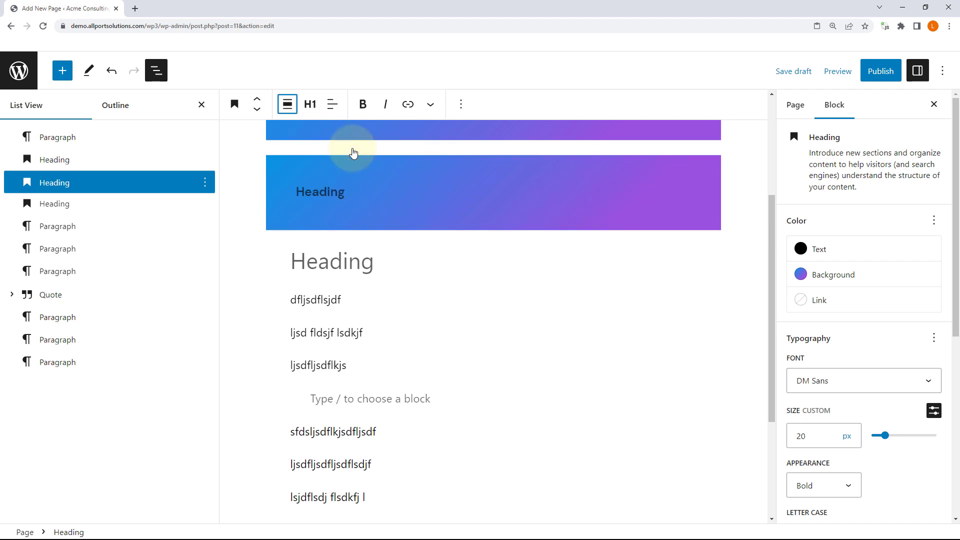
{"action": "left_click", "coordinate": [287, 104]}
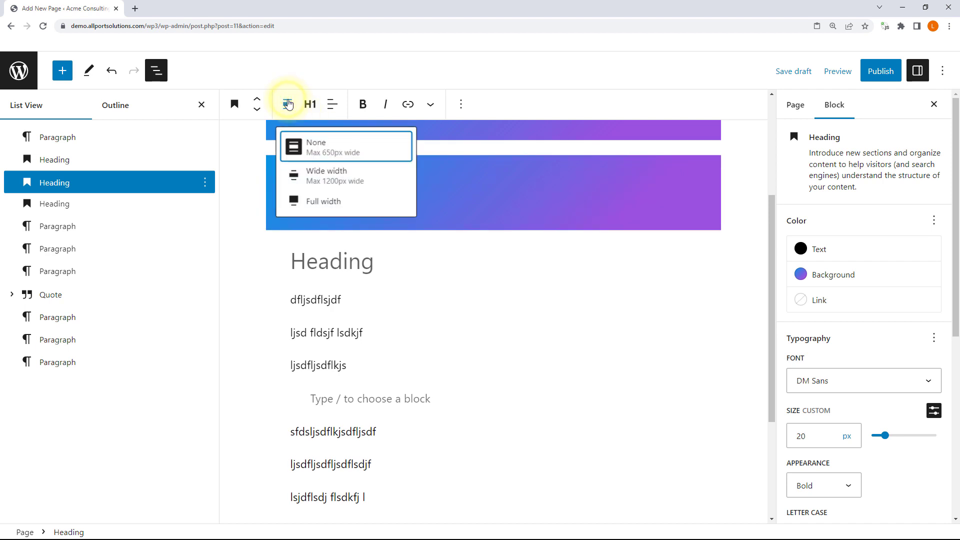
{"action": "left_click", "coordinate": [288, 104]}
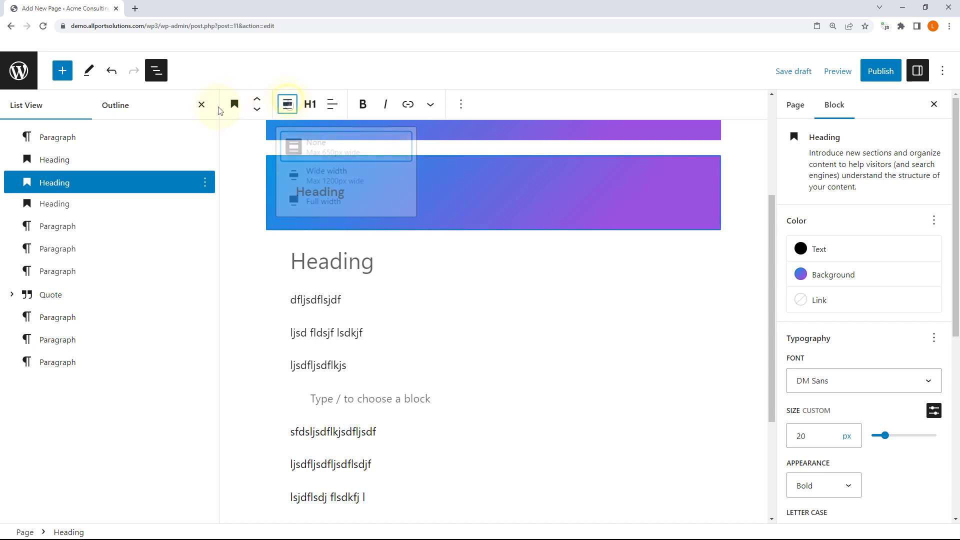
Step: With List View and Settings closed, retry wide and full width, ending at default width
{"action": "left_click", "coordinate": [202, 106]}
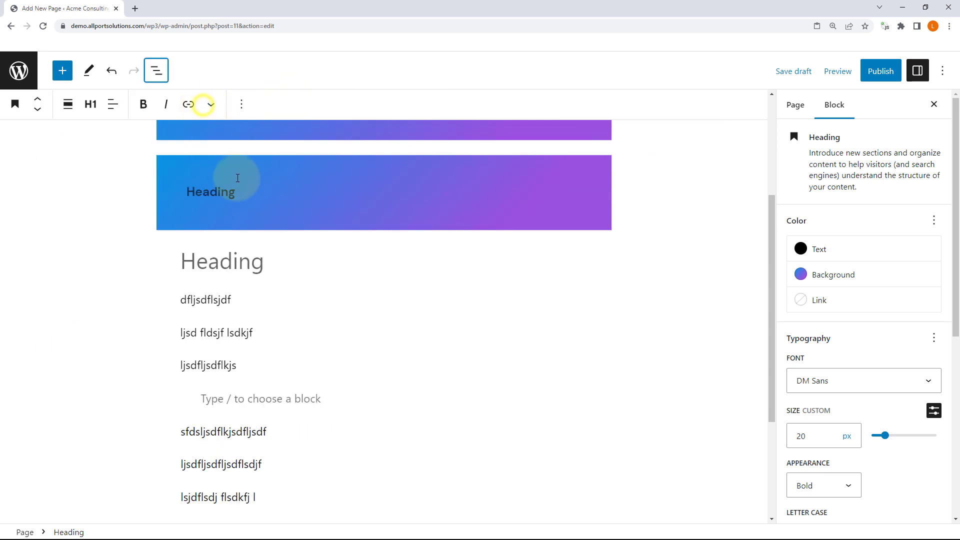
{"action": "left_click", "coordinate": [79, 110]}
{"action": "left_click", "coordinate": [96, 179]}
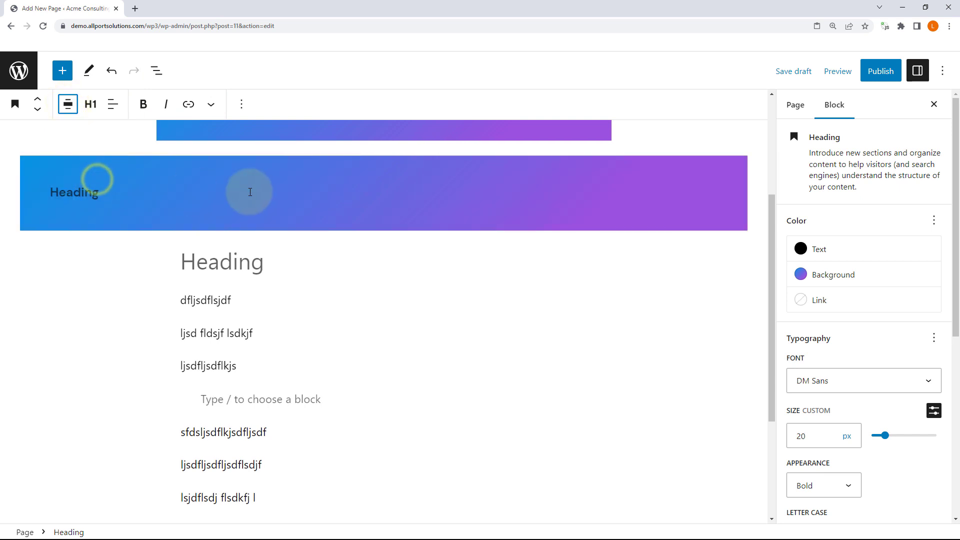
{"action": "left_click", "coordinate": [934, 106]}
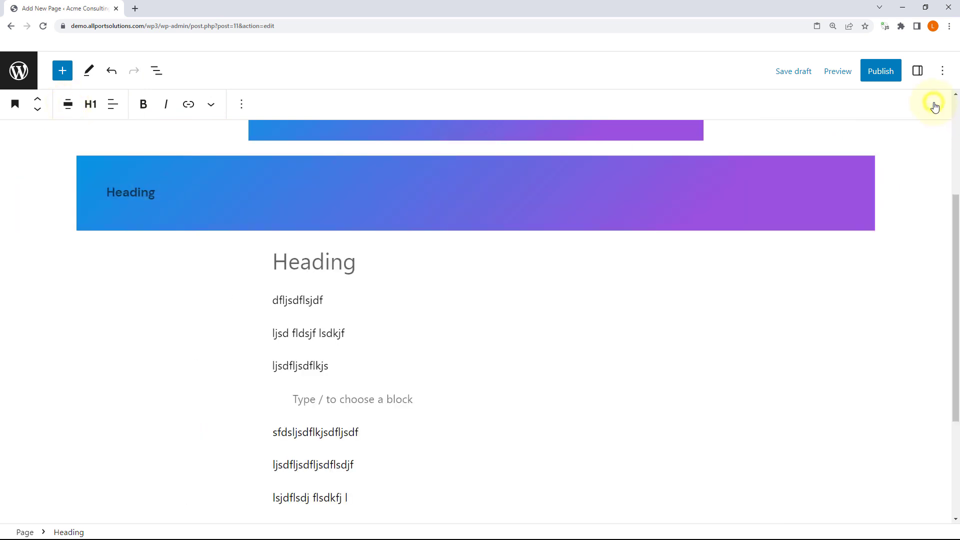
{"action": "left_click", "coordinate": [69, 106]}
{"action": "left_click", "coordinate": [102, 203]}
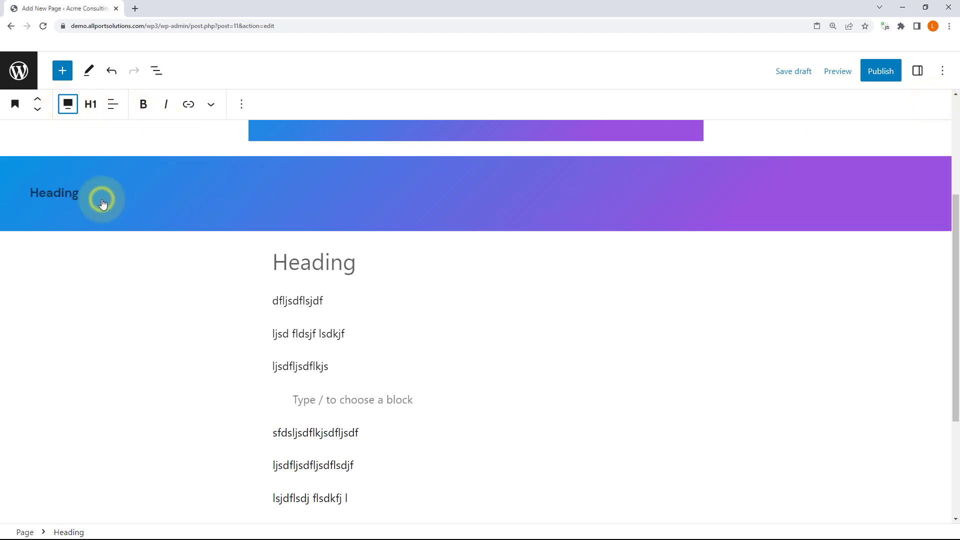
{"action": "left_click", "coordinate": [70, 107]}
{"action": "left_click", "coordinate": [120, 158]}
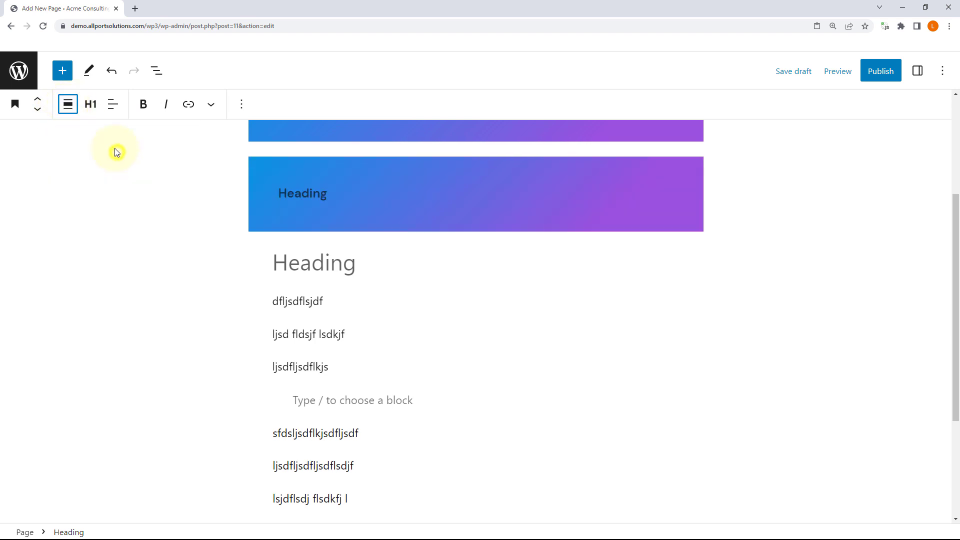
{"action": "left_click", "coordinate": [93, 107]}
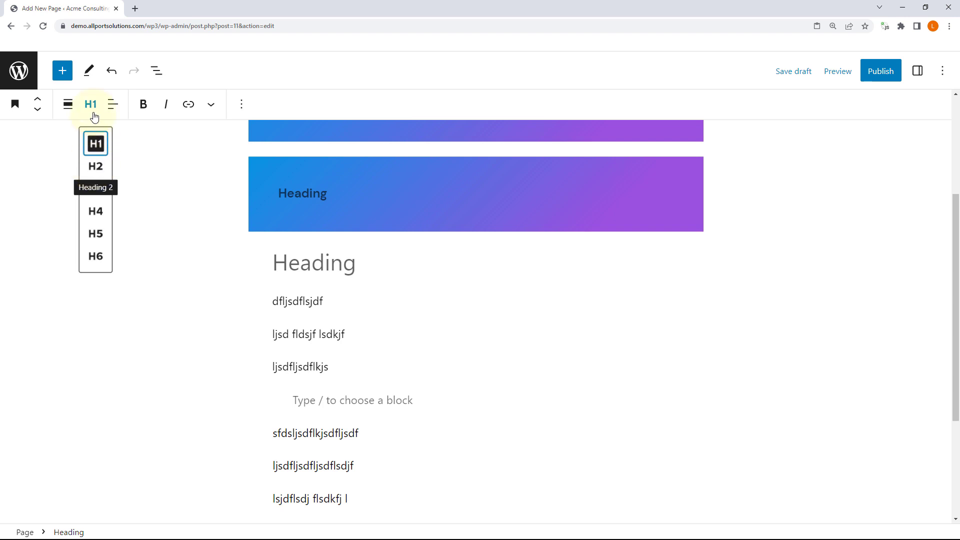
{"action": "left_click", "coordinate": [113, 106]}
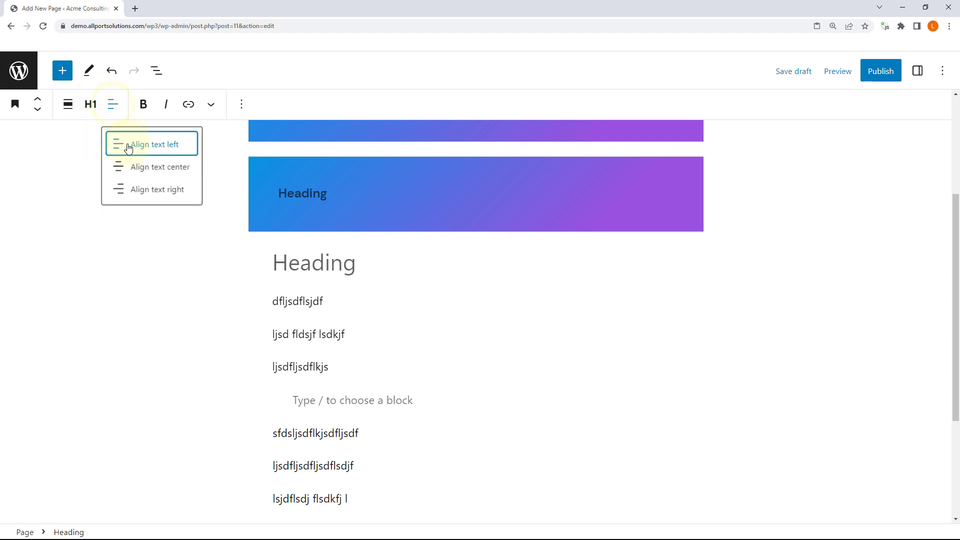
{"action": "left_click", "coordinate": [142, 106]}
{"action": "left_click", "coordinate": [280, 179]}
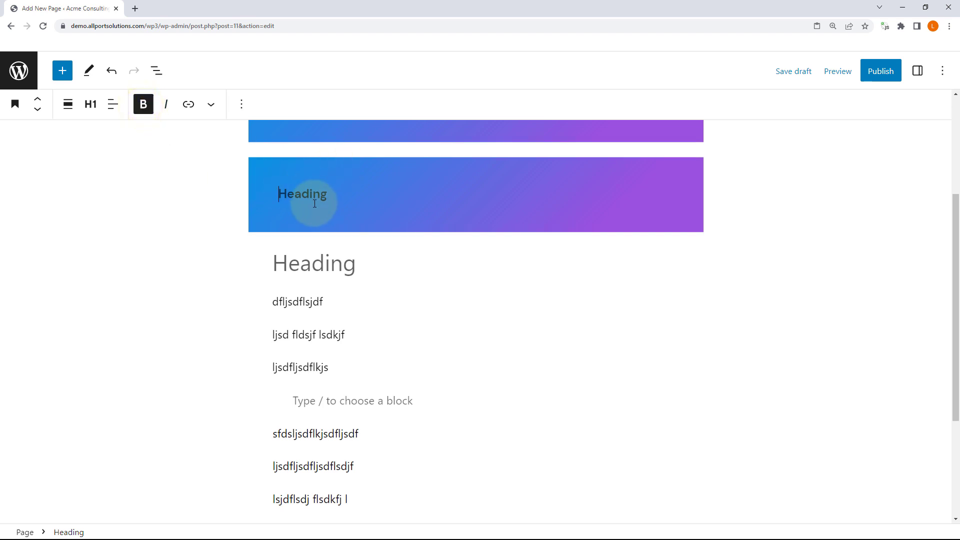
{"action": "left_click", "coordinate": [297, 195]}
{"action": "left_click", "coordinate": [289, 187]}
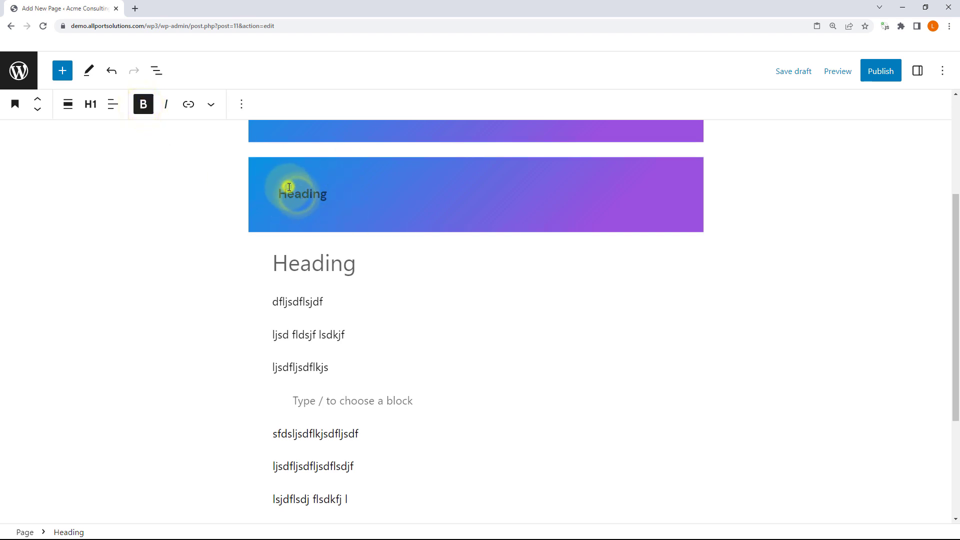
{"action": "left_click", "coordinate": [333, 195]}
{"action": "left_click", "coordinate": [282, 192]}
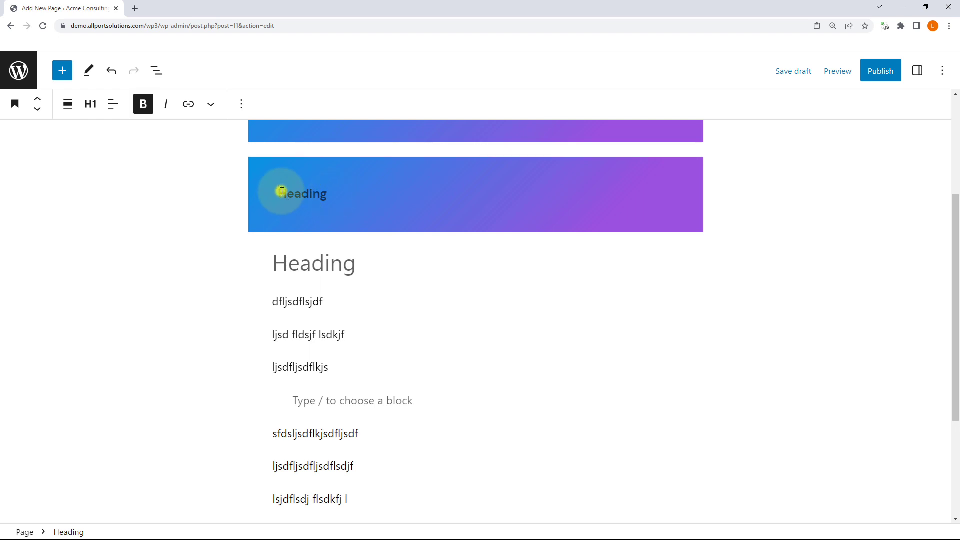
{"action": "left_click", "coordinate": [144, 103]}
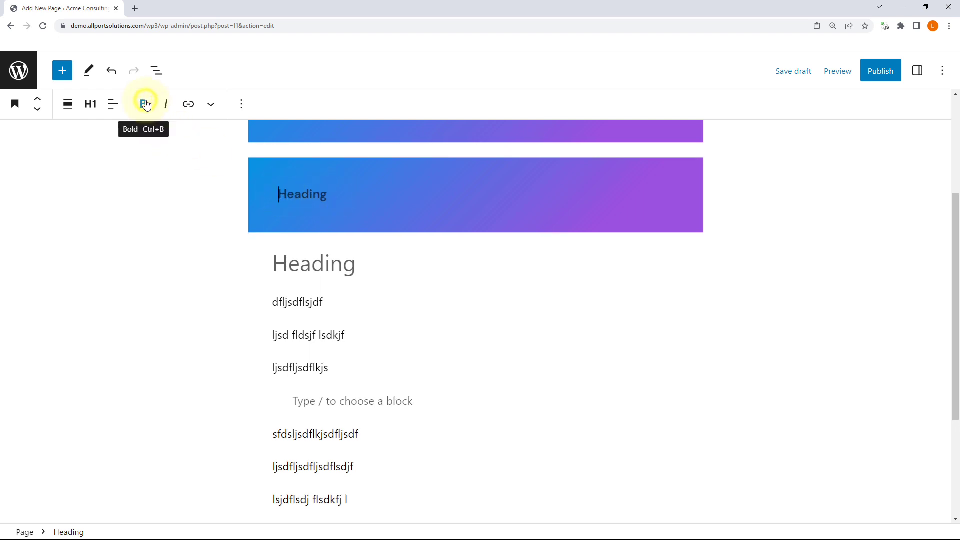
{"action": "left_click", "coordinate": [297, 193]}
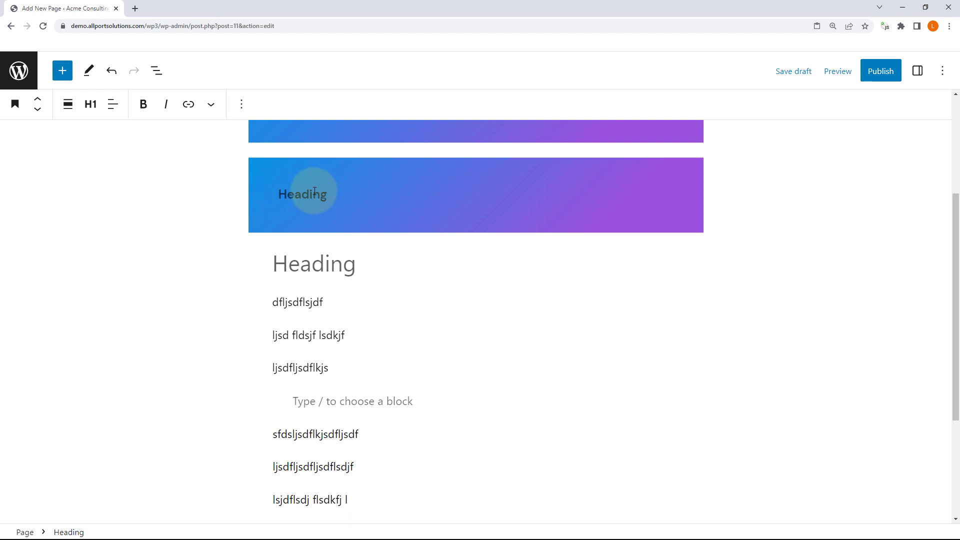
Step: Type 'sdfsdfsdfsdf' into the empty heading, toggling bold on and back off
{"action": "left_click", "coordinate": [314, 262]}
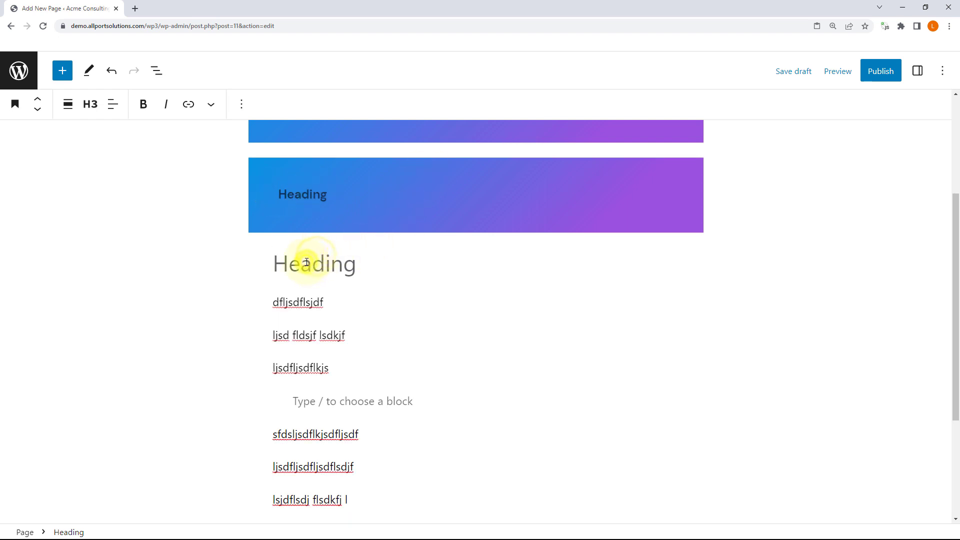
{"action": "type", "text": "sdf"}
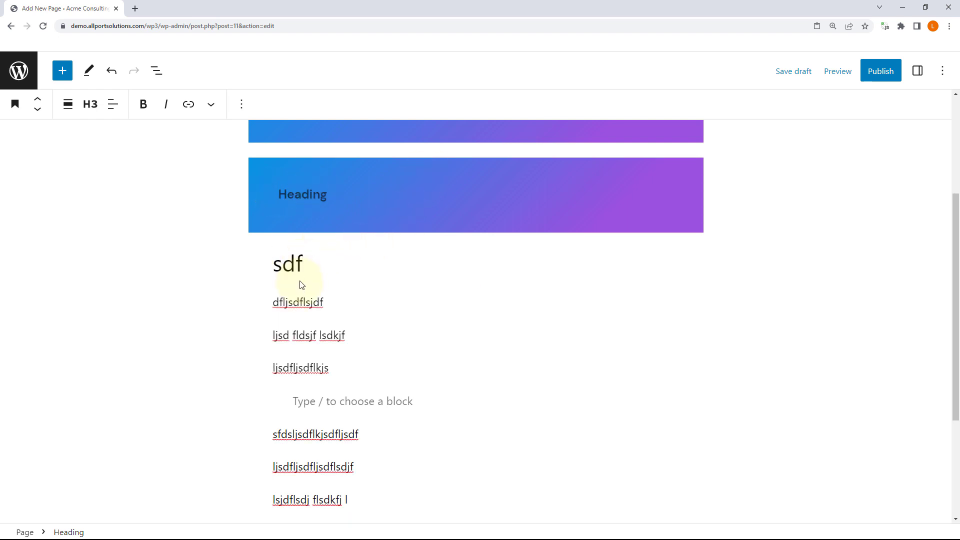
{"action": "type", "text": "sdfsdfsdf"}
{"action": "double_click", "coordinate": [311, 257]}
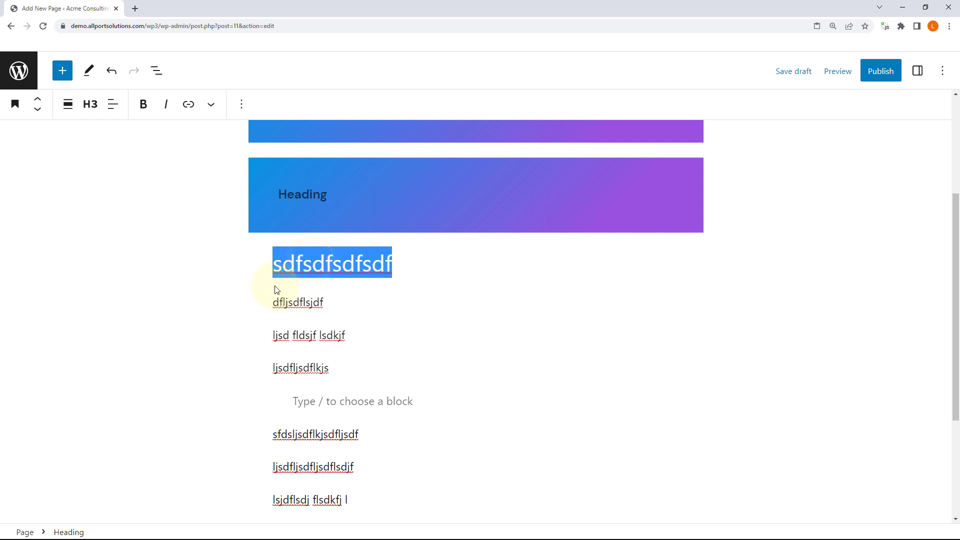
{"action": "left_click", "coordinate": [144, 106]}
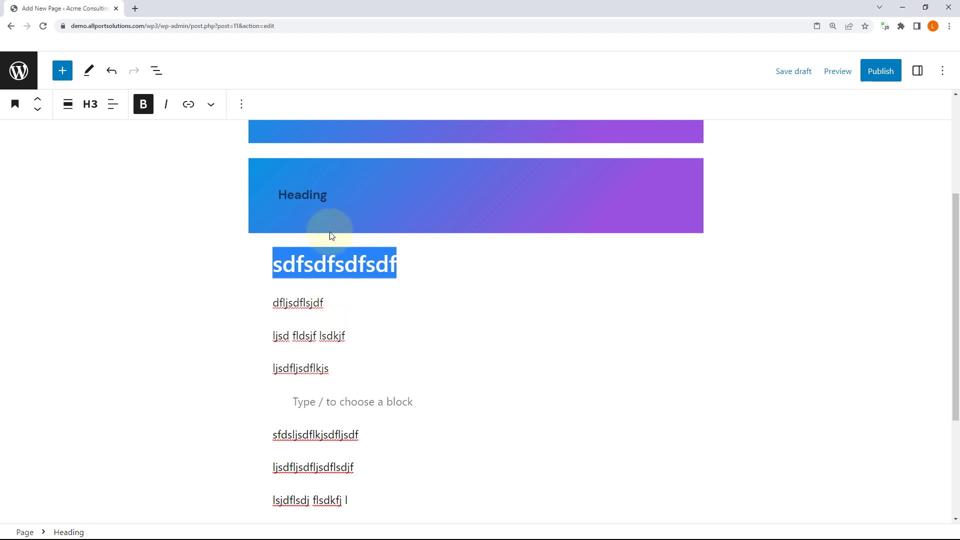
{"action": "left_click", "coordinate": [325, 258]}
{"action": "double_click", "coordinate": [326, 258]}
{"action": "left_click", "coordinate": [138, 106]}
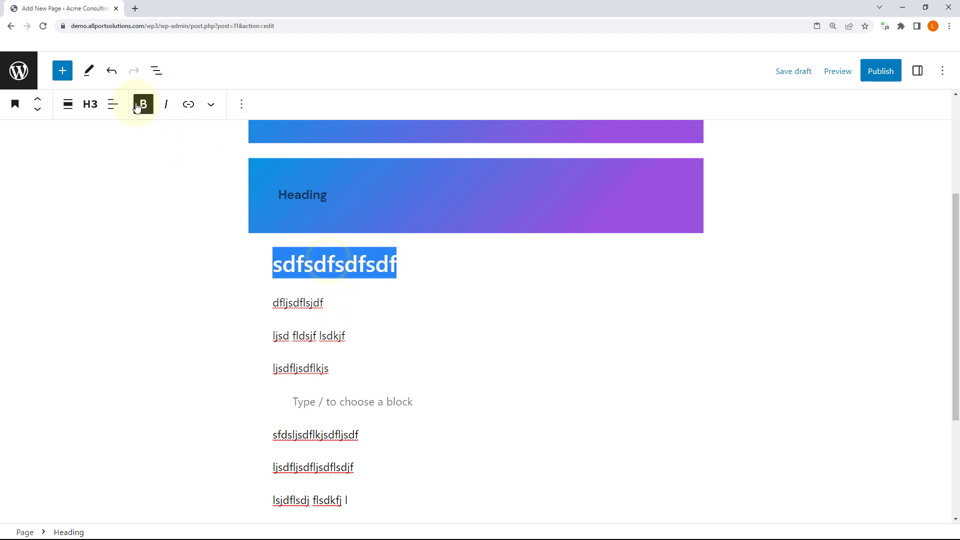
{"action": "left_click", "coordinate": [315, 259]}
{"action": "double_click", "coordinate": [315, 270]}
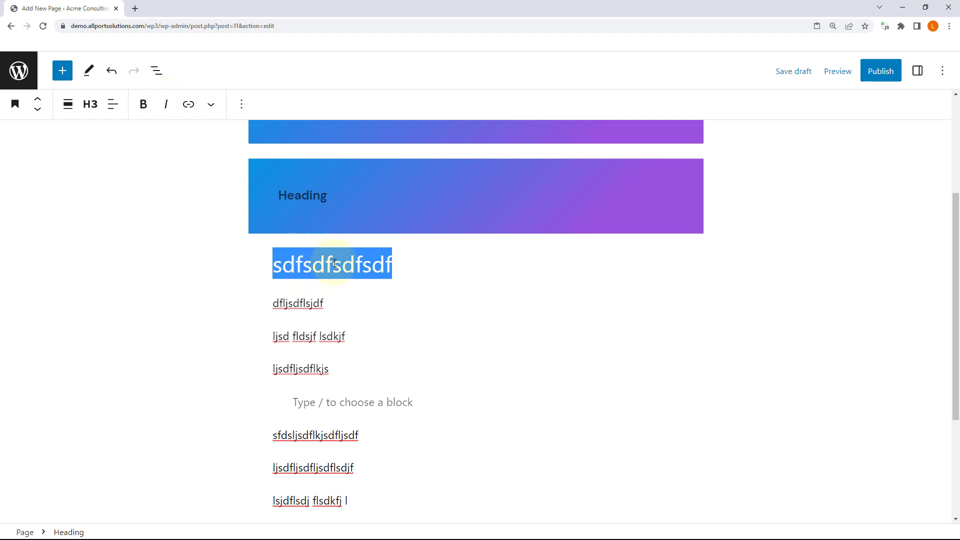
Step: Format the heading text as inline code, after dismissing the link editor
{"action": "left_click_drag", "start_coordinate": [354, 263], "coordinate": [303, 264]}
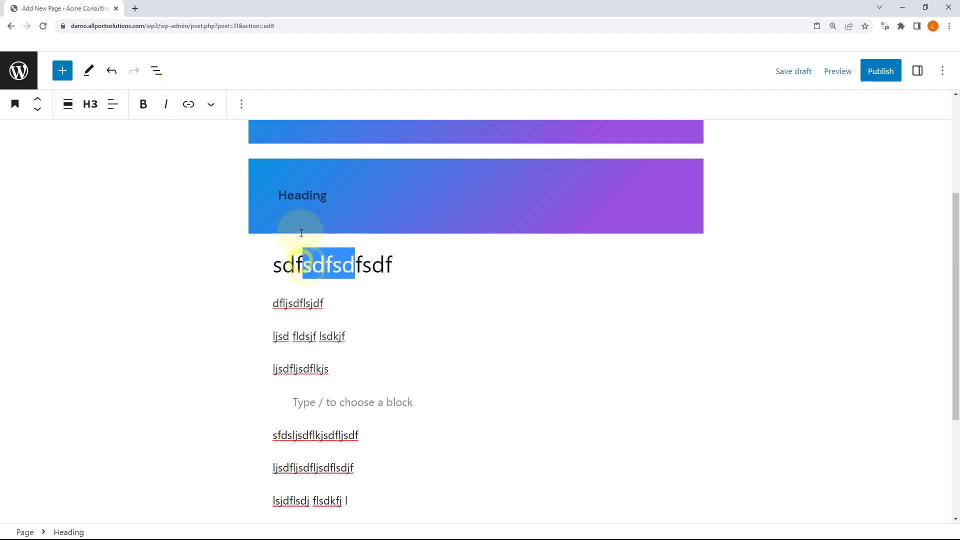
{"action": "left_click", "coordinate": [188, 104]}
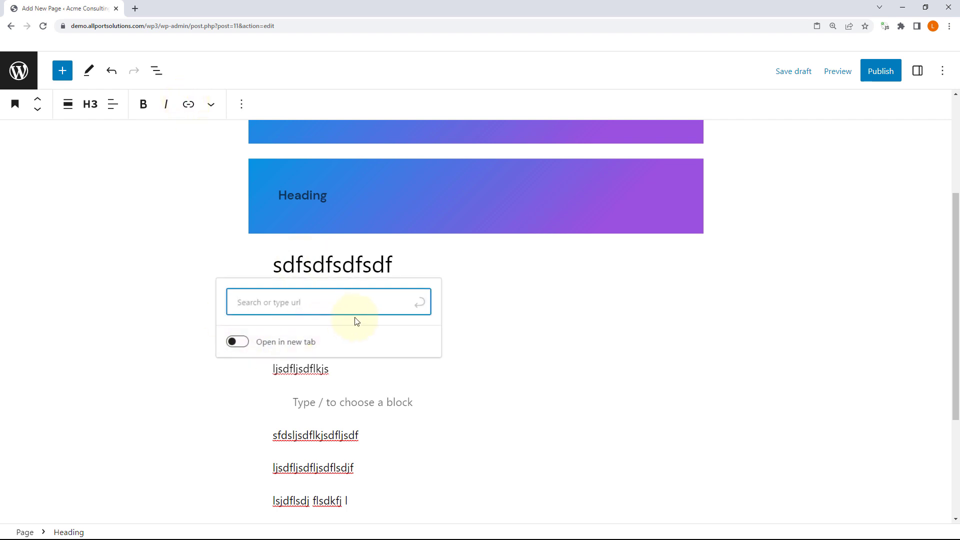
{"action": "left_click", "coordinate": [325, 252]}
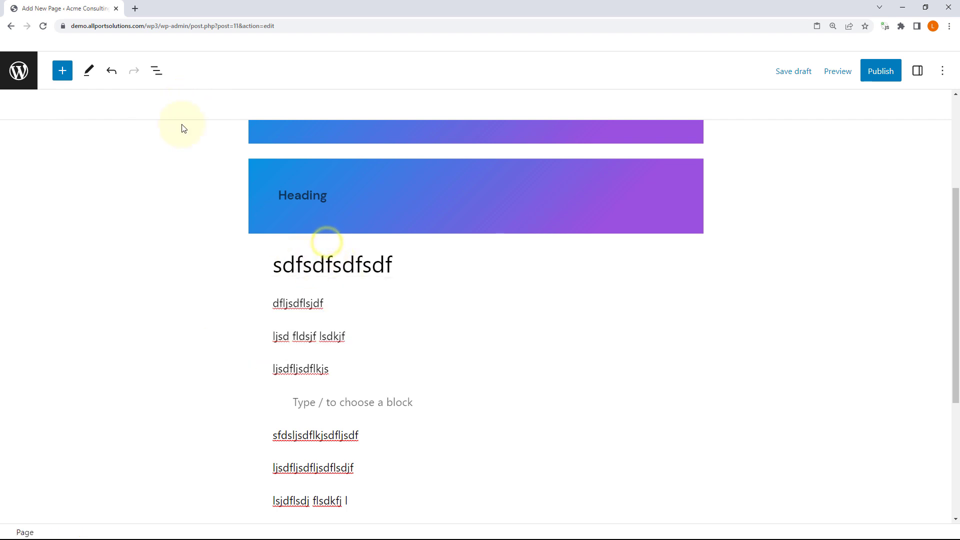
{"action": "left_click", "coordinate": [322, 265]}
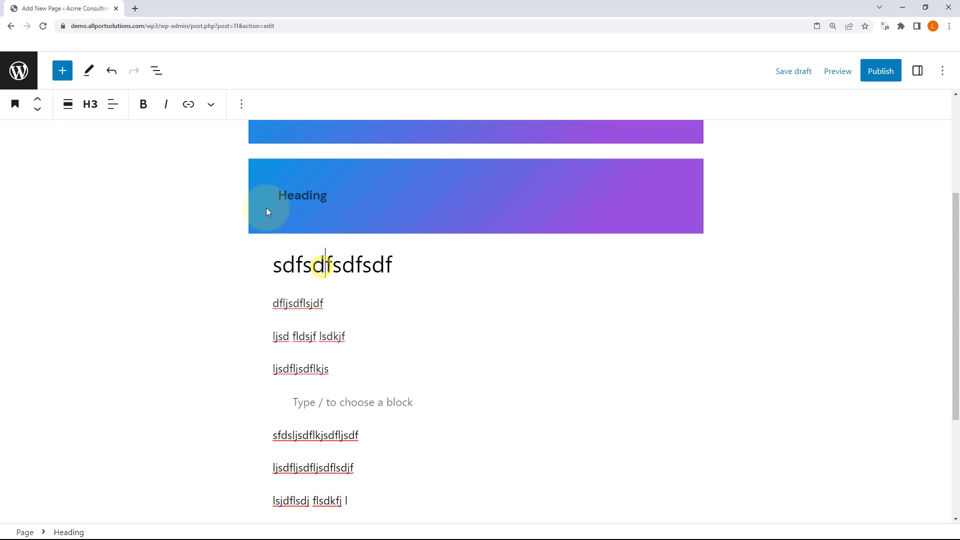
{"action": "left_click", "coordinate": [211, 105]}
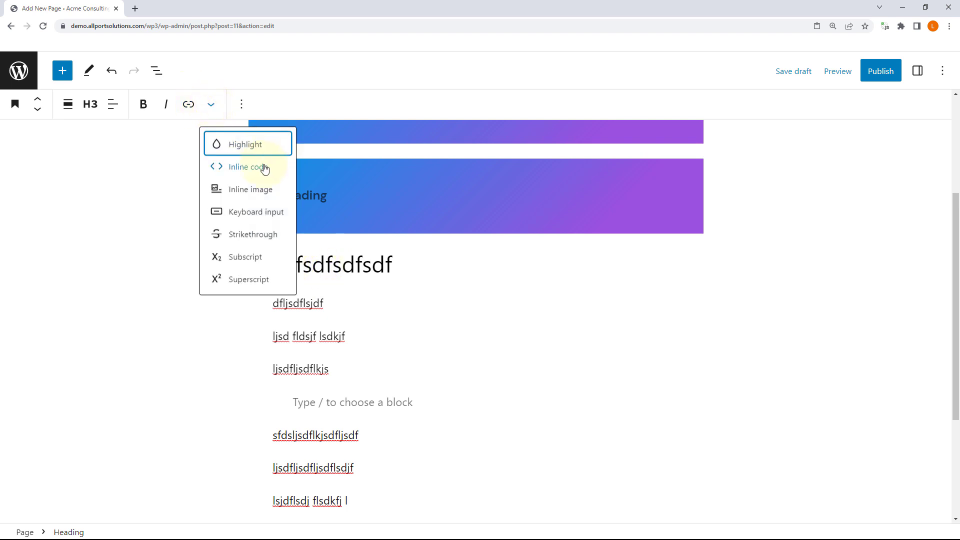
{"action": "double_click", "coordinate": [337, 265]}
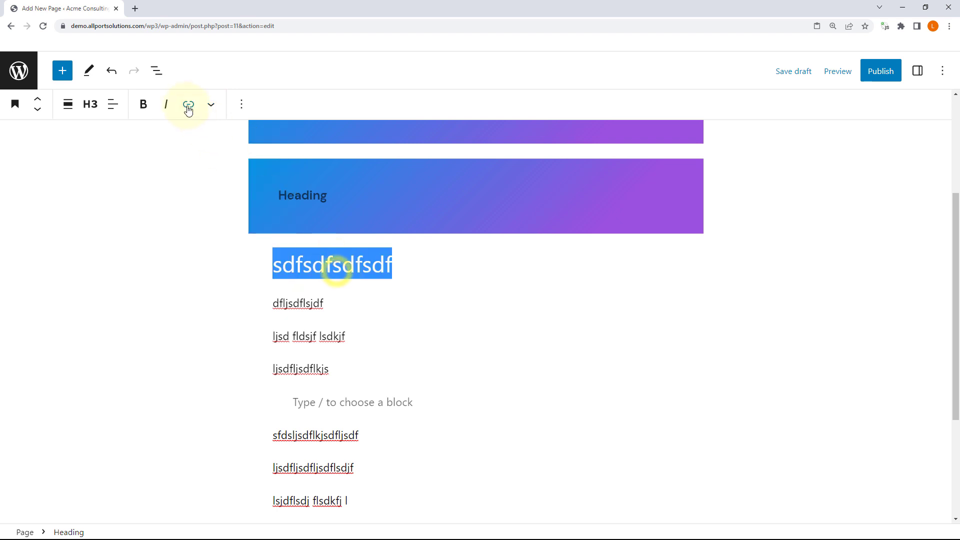
{"action": "left_click", "coordinate": [211, 105]}
{"action": "left_click", "coordinate": [240, 165]}
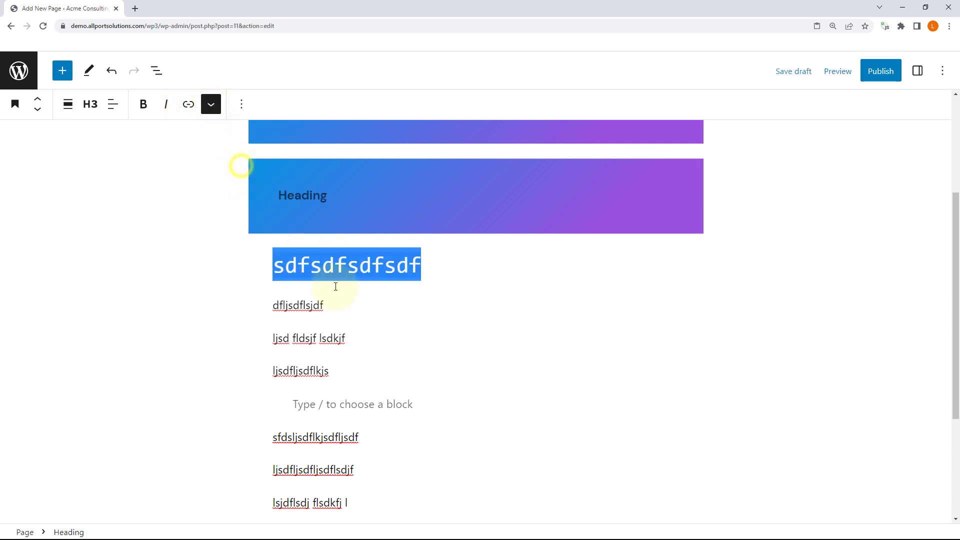
Step: Apply a bright green highlight text colour to the heading
{"action": "left_click", "coordinate": [337, 272]}
{"action": "double_click", "coordinate": [337, 268]}
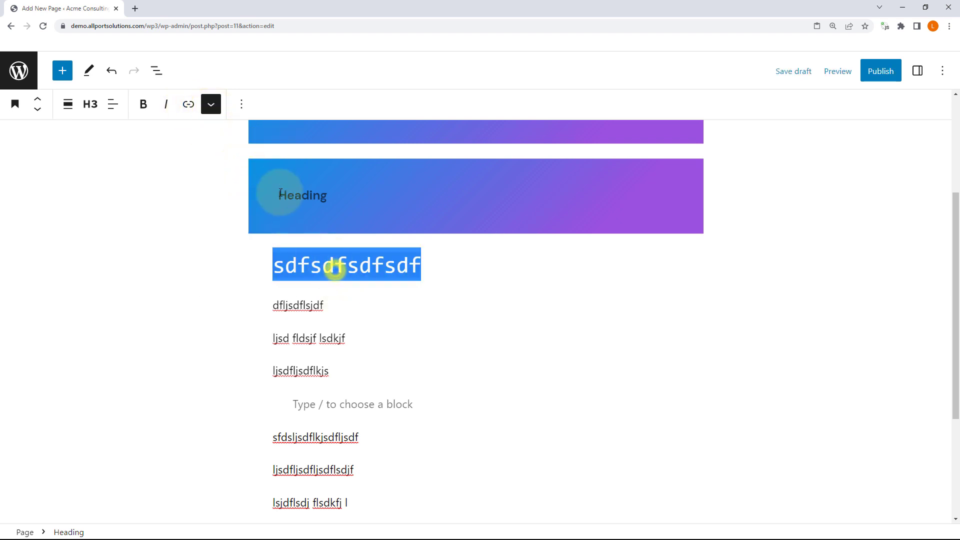
{"action": "left_click", "coordinate": [211, 104]}
{"action": "left_click", "coordinate": [246, 145]}
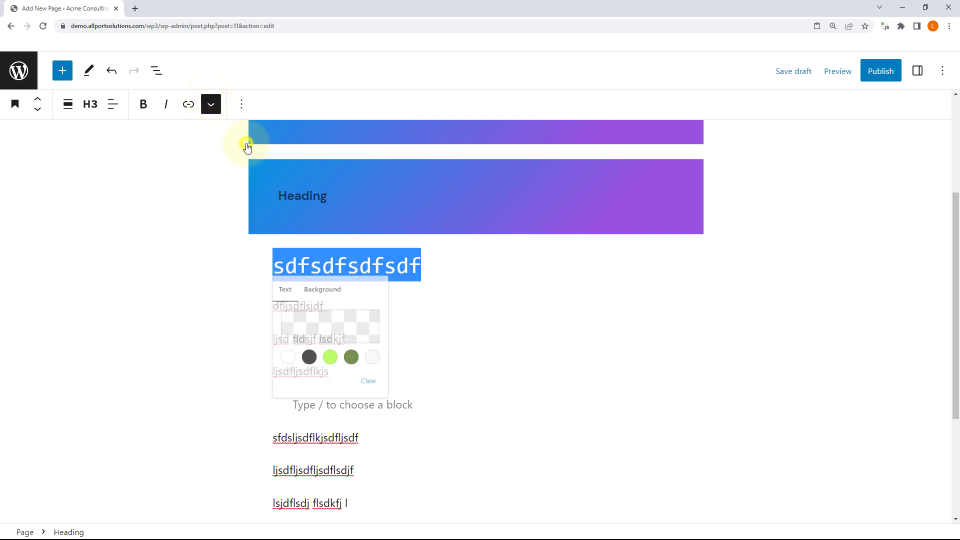
{"action": "left_click", "coordinate": [341, 376]}
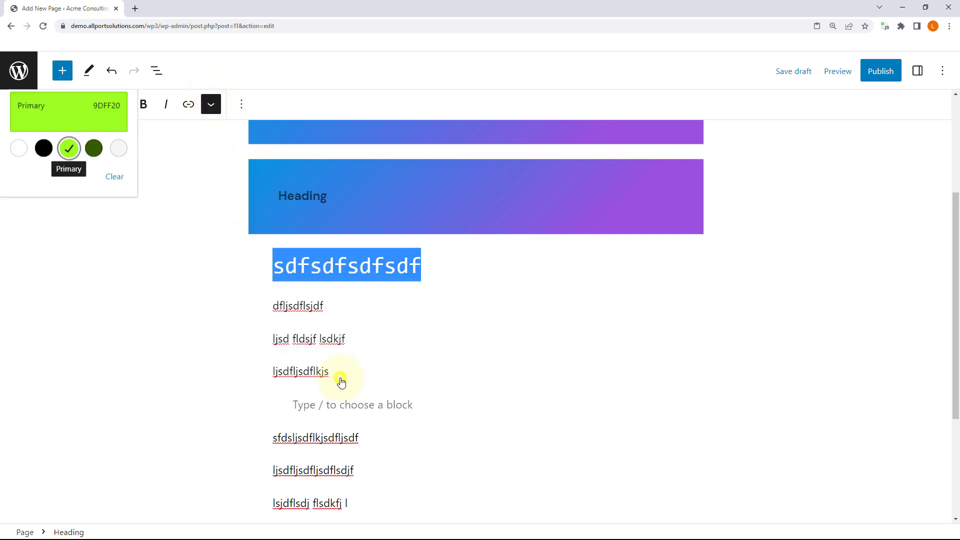
{"action": "left_click", "coordinate": [375, 271]}
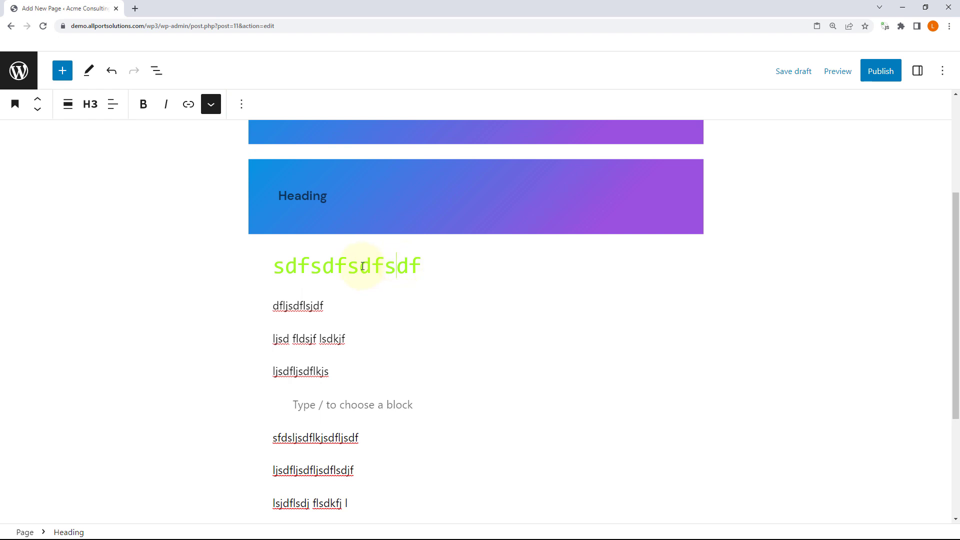
Step: Change the highlight to black text on a Primary green (9DFF20) background
{"action": "double_click", "coordinate": [363, 267]}
{"action": "left_click", "coordinate": [211, 104]}
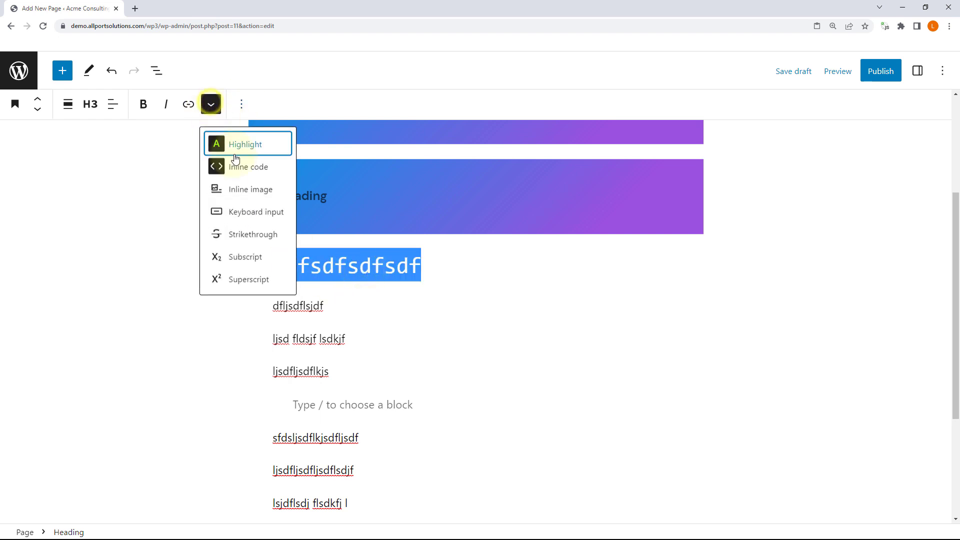
{"action": "left_click", "coordinate": [241, 143]}
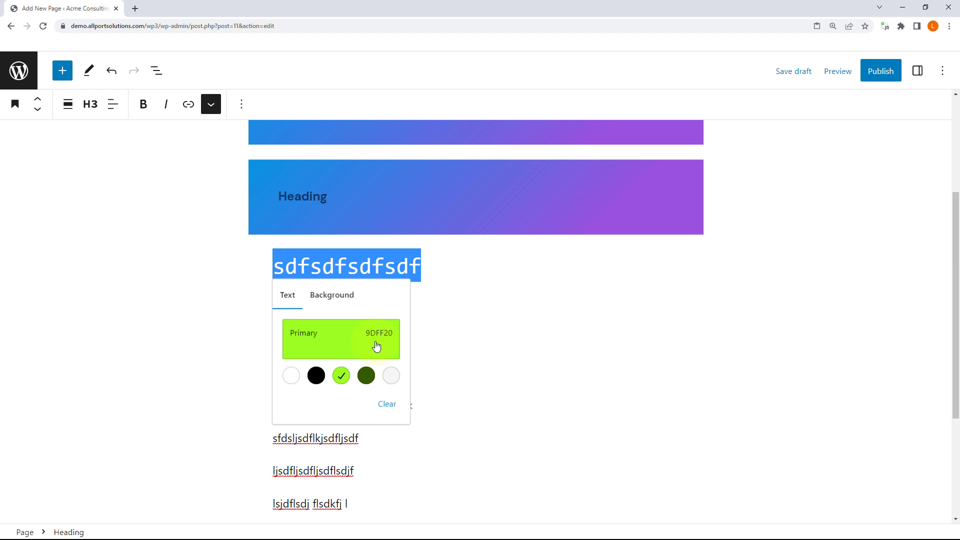
{"action": "left_click", "coordinate": [316, 376]}
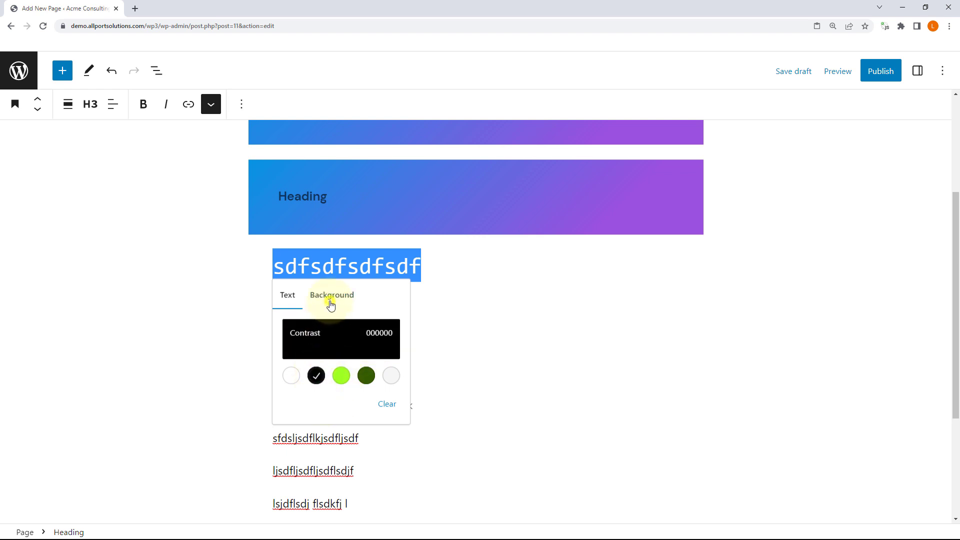
{"action": "left_click", "coordinate": [331, 305]}
{"action": "left_click", "coordinate": [342, 378]}
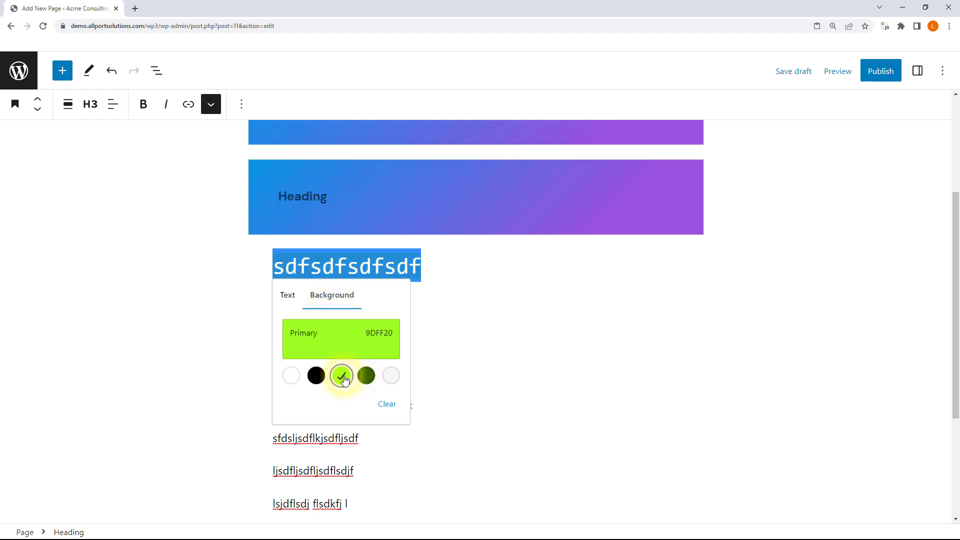
{"action": "left_click", "coordinate": [435, 262]}
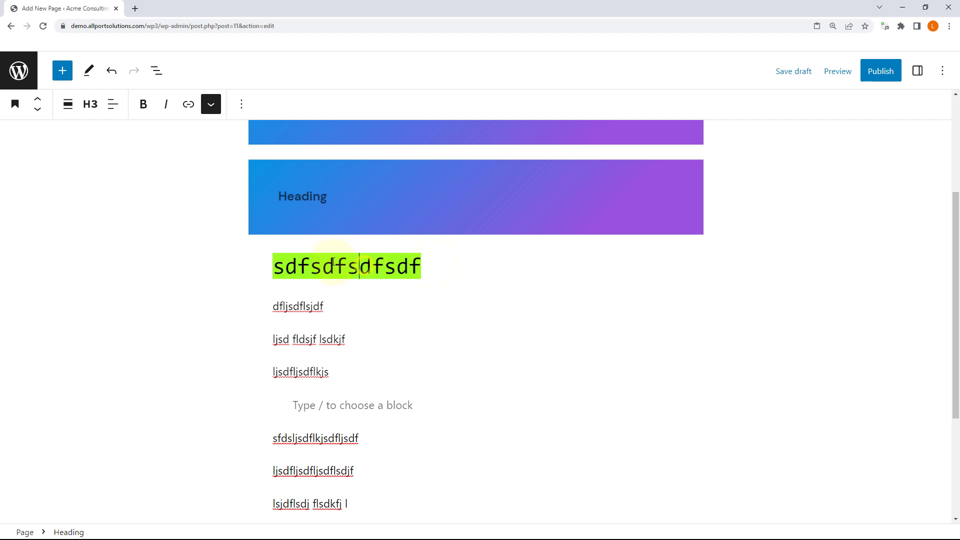
{"action": "scroll", "coordinate": [332, 262], "scroll_direction": "up", "scroll_amount": 2}
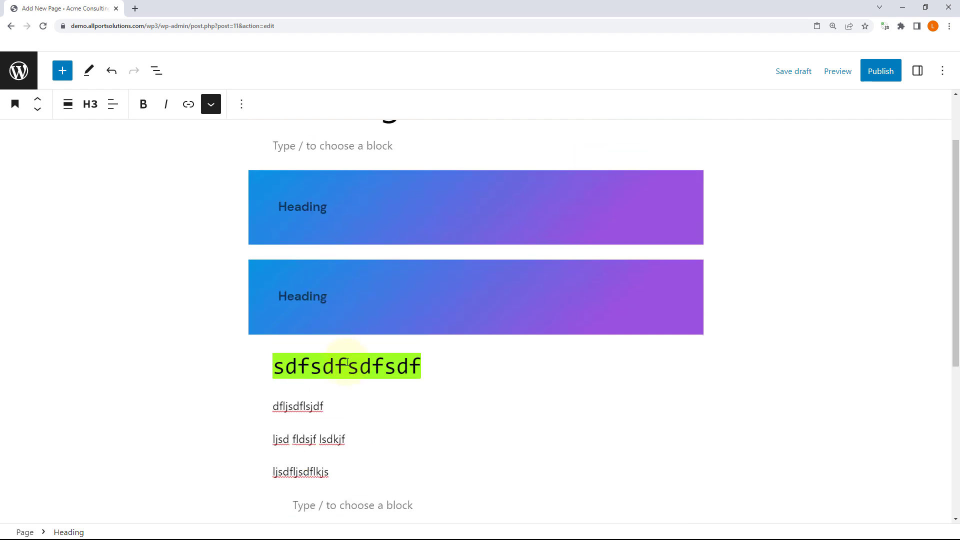
Step: Show the heading block's settings sidebar and reselect the sdfsdfsdfsdf text for more formatting
{"action": "left_click_drag", "start_coordinate": [371, 367], "coordinate": [300, 363]}
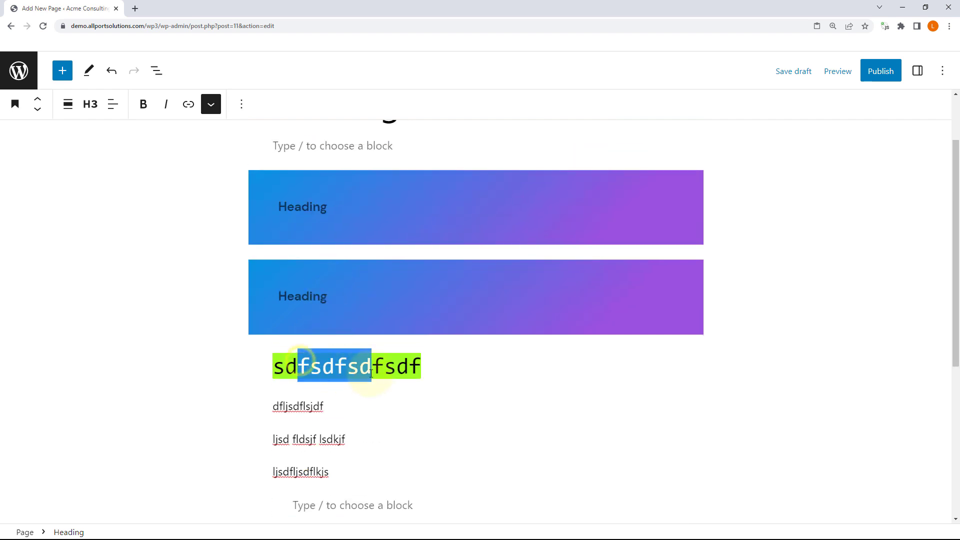
{"action": "left_click", "coordinate": [941, 71]}
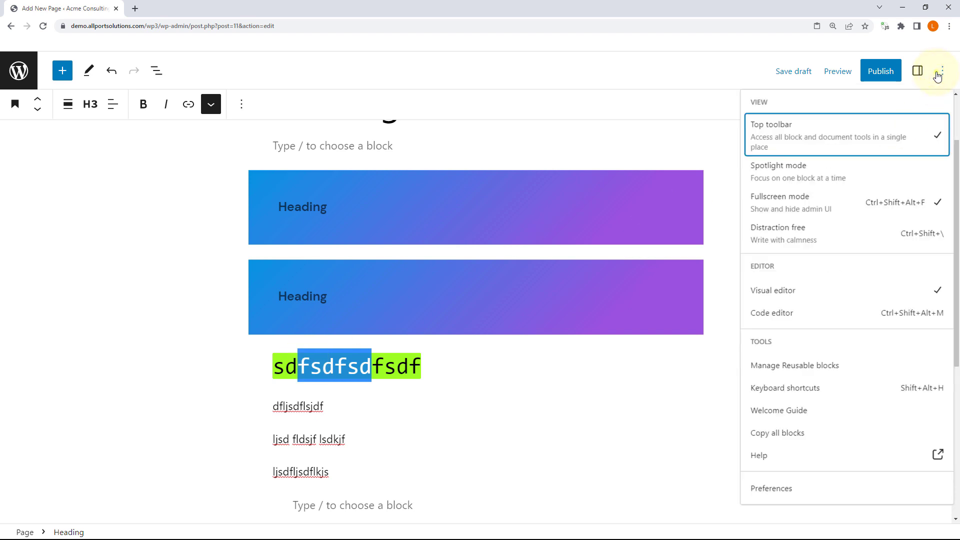
{"action": "left_click", "coordinate": [937, 75]}
{"action": "left_click", "coordinate": [918, 71]}
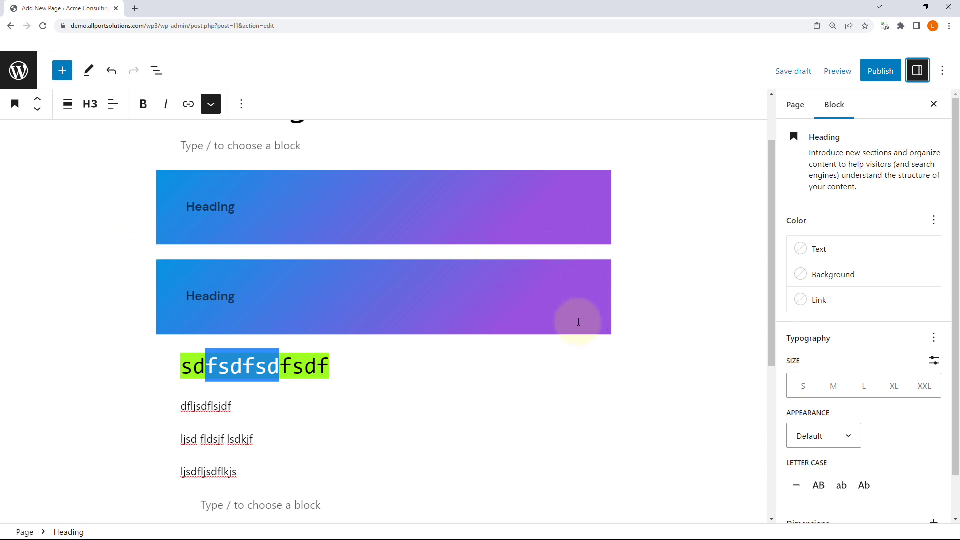
{"action": "left_click", "coordinate": [192, 361]}
{"action": "left_click", "coordinate": [179, 368]}
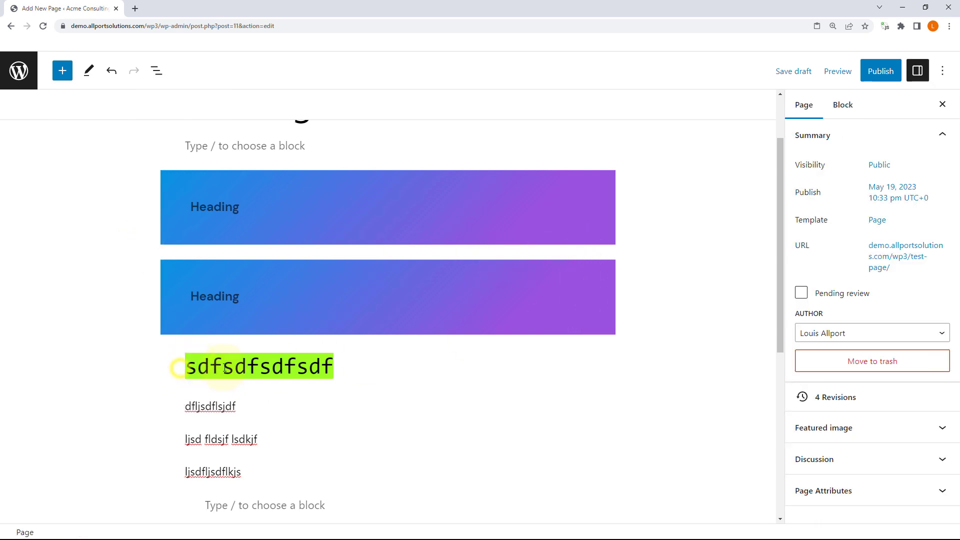
{"action": "double_click", "coordinate": [209, 366]}
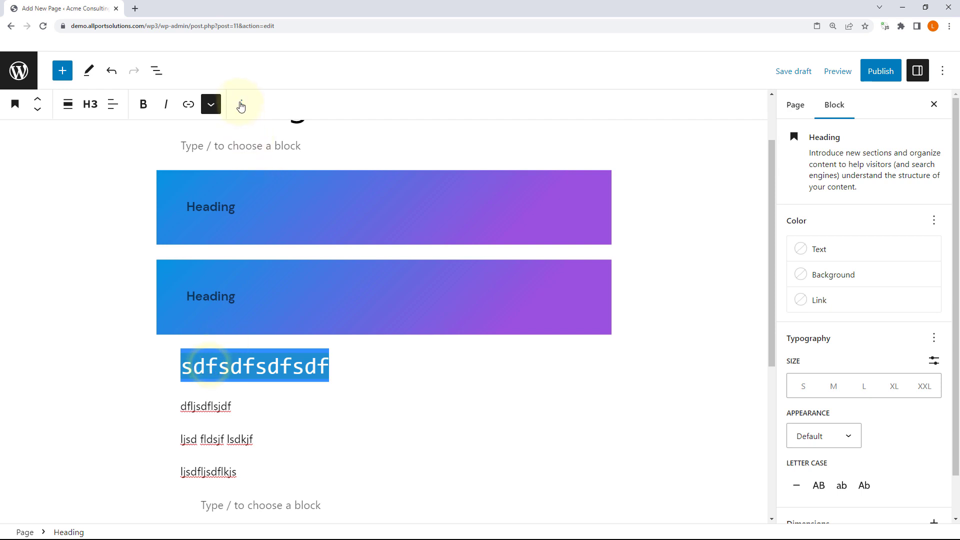
{"action": "left_click", "coordinate": [211, 104]}
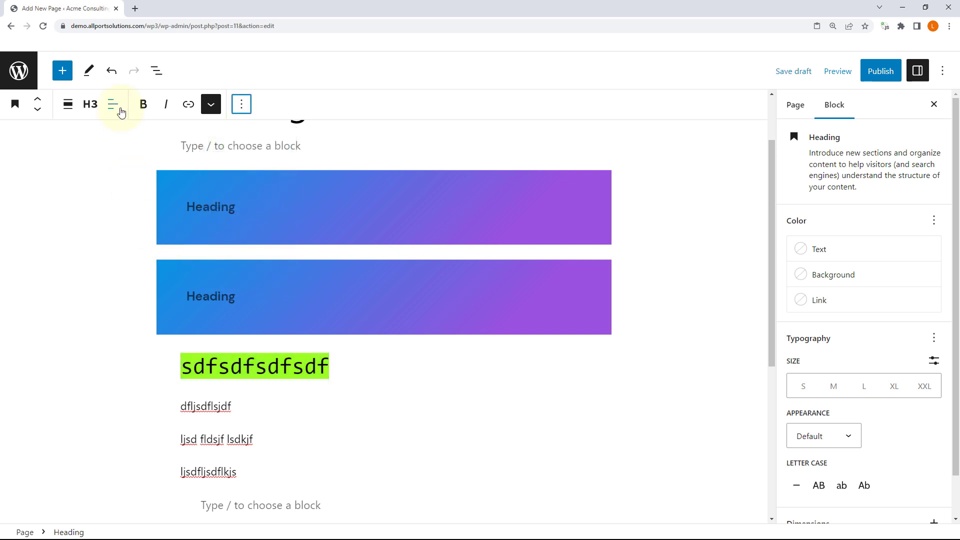
Step: Select all 11 blocks in List View and remove them, leaving one empty paragraph
{"action": "left_click", "coordinate": [157, 71]}
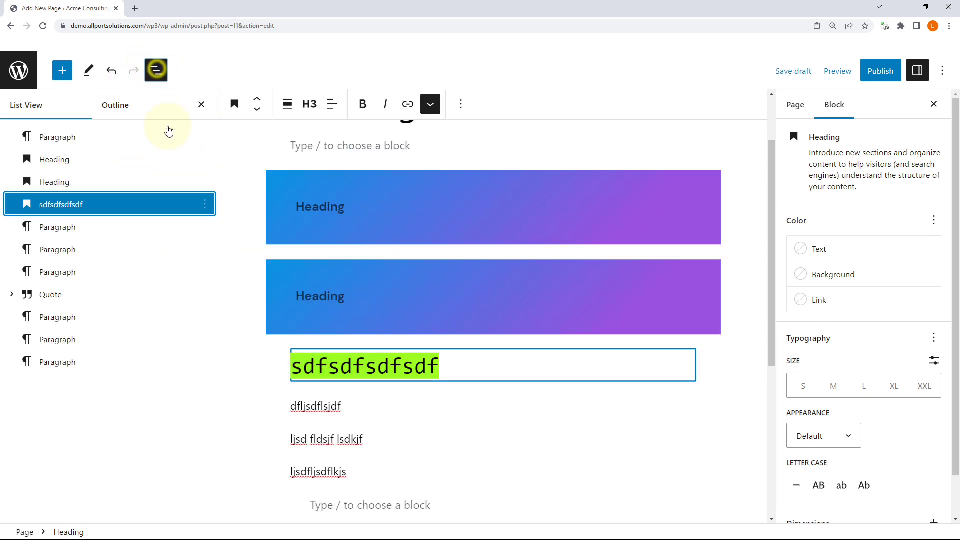
{"action": "left_click", "coordinate": [94, 133]}
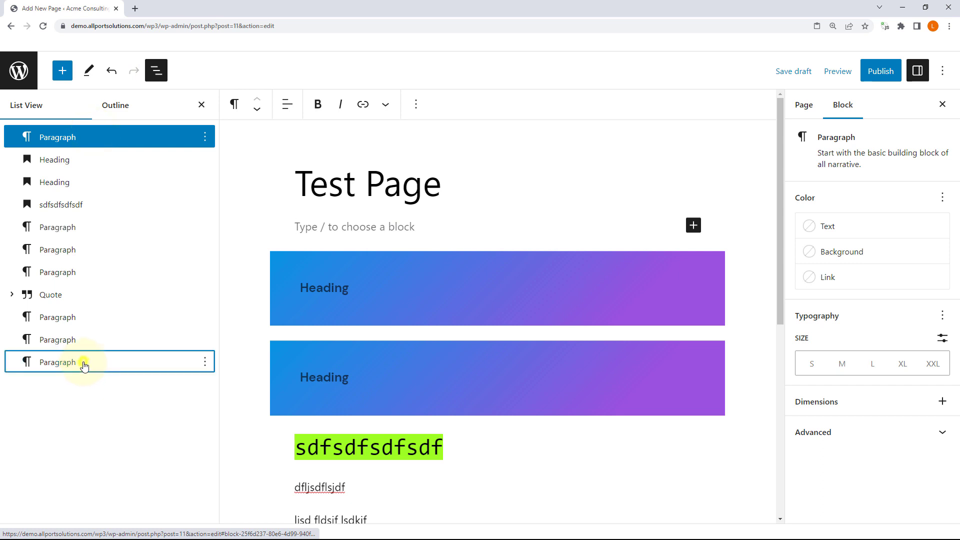
{"action": "left_click", "coordinate": [80, 363], "text": "shift"}
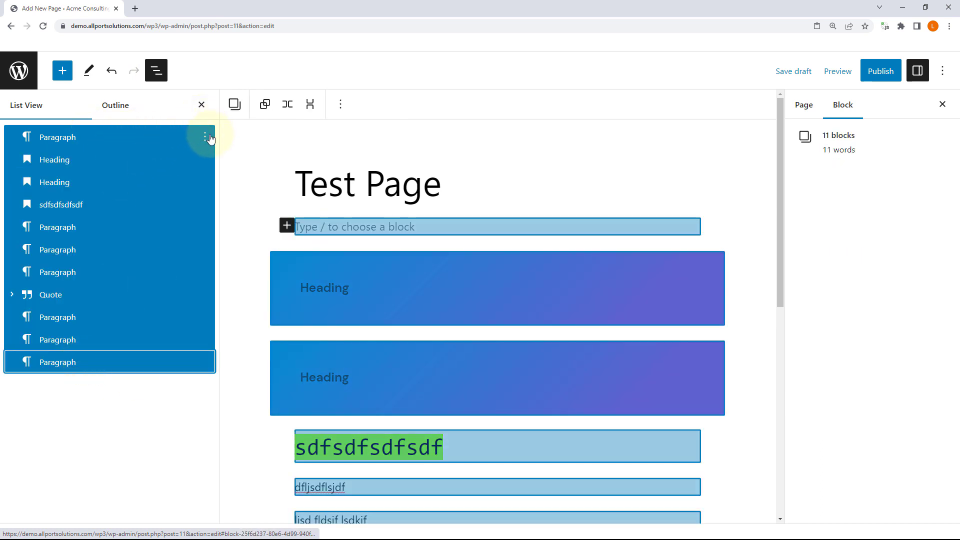
{"action": "left_click", "coordinate": [205, 137]}
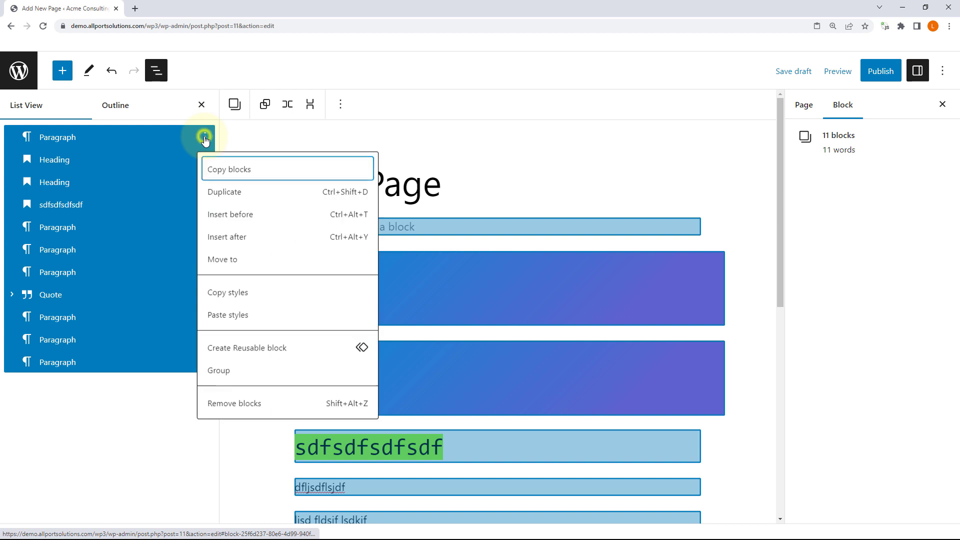
{"action": "left_click", "coordinate": [243, 403]}
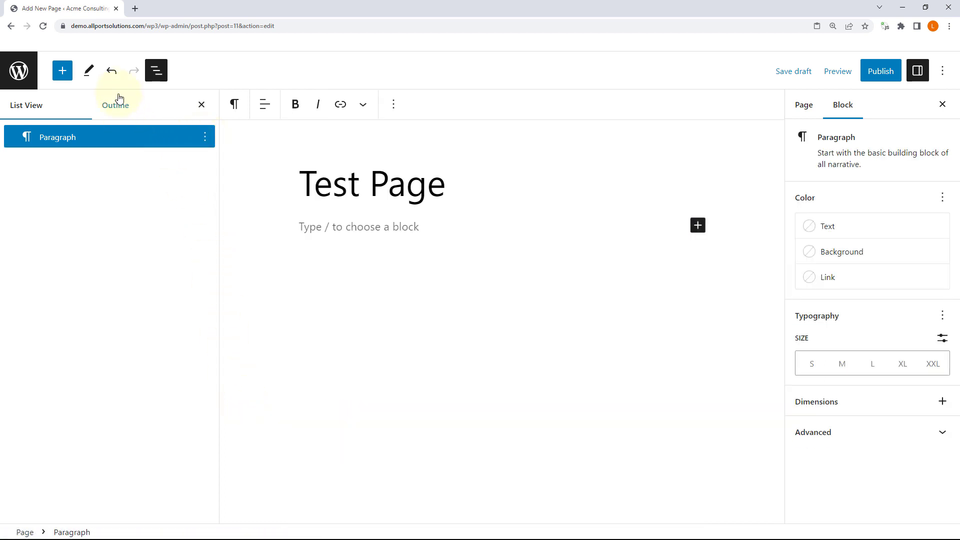
{"action": "left_click", "coordinate": [62, 71]}
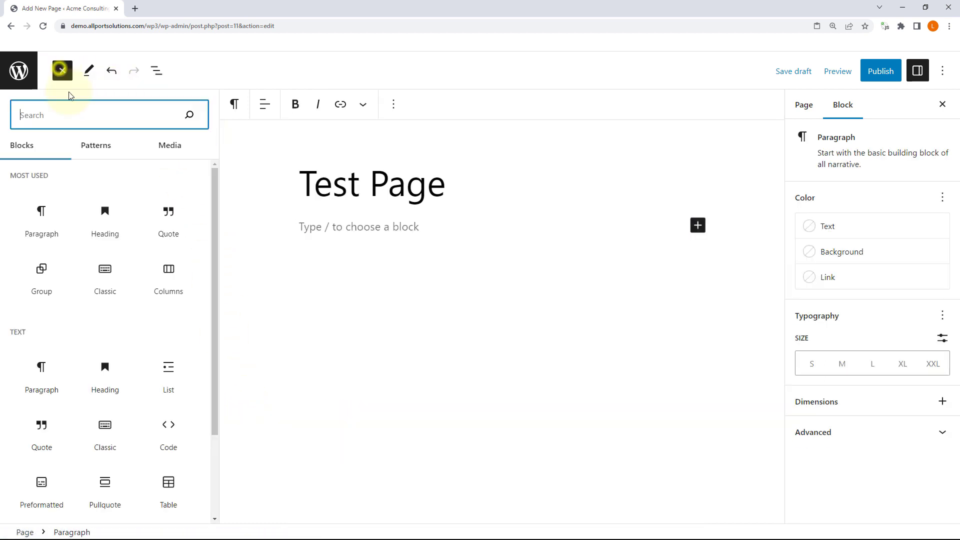
Step: Insert the Featured 'Large header with left-aligned text' Forest pattern
{"action": "left_click", "coordinate": [96, 156]}
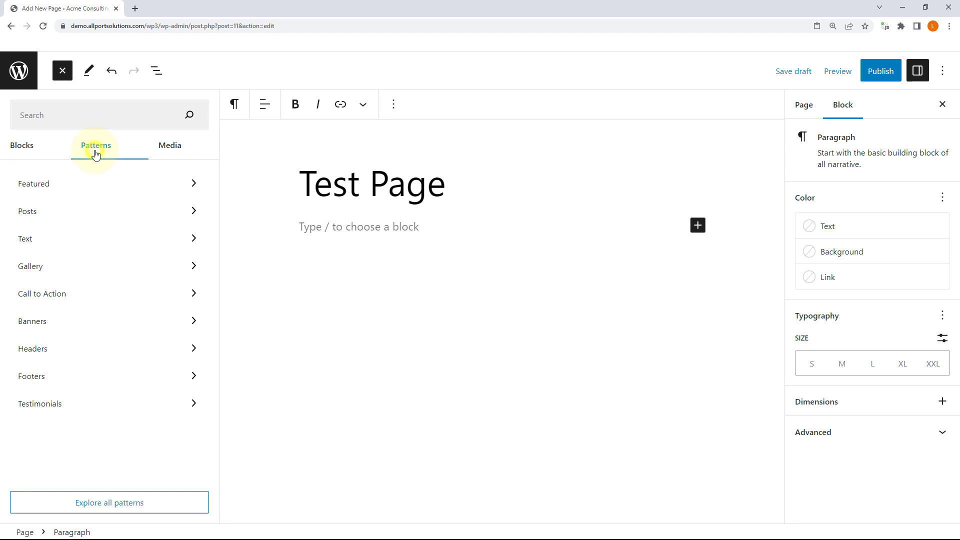
{"action": "left_click", "coordinate": [55, 185]}
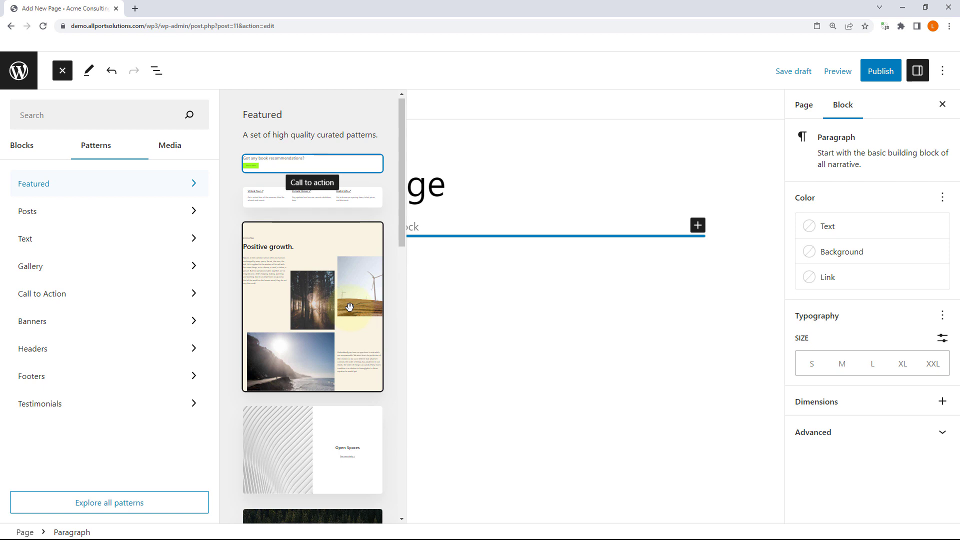
{"action": "scroll", "coordinate": [349, 309], "scroll_direction": "down", "scroll_amount": 2}
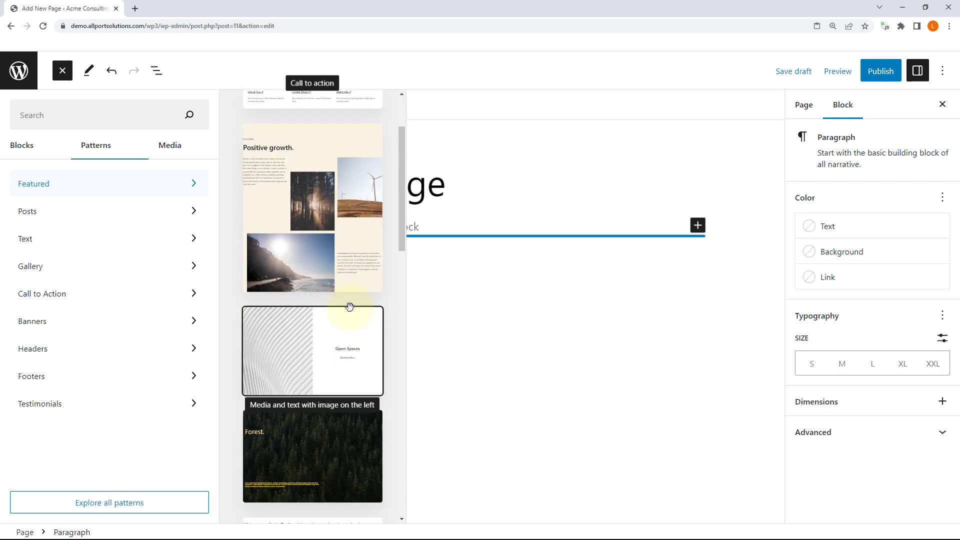
{"action": "scroll", "coordinate": [350, 307], "scroll_direction": "down", "scroll_amount": 2}
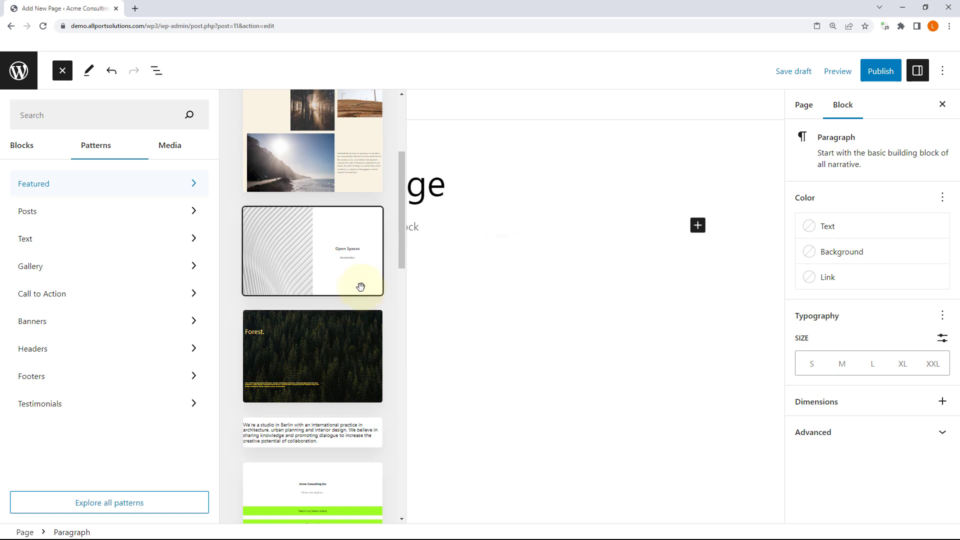
{"action": "scroll", "coordinate": [360, 287], "scroll_direction": "down", "scroll_amount": 1}
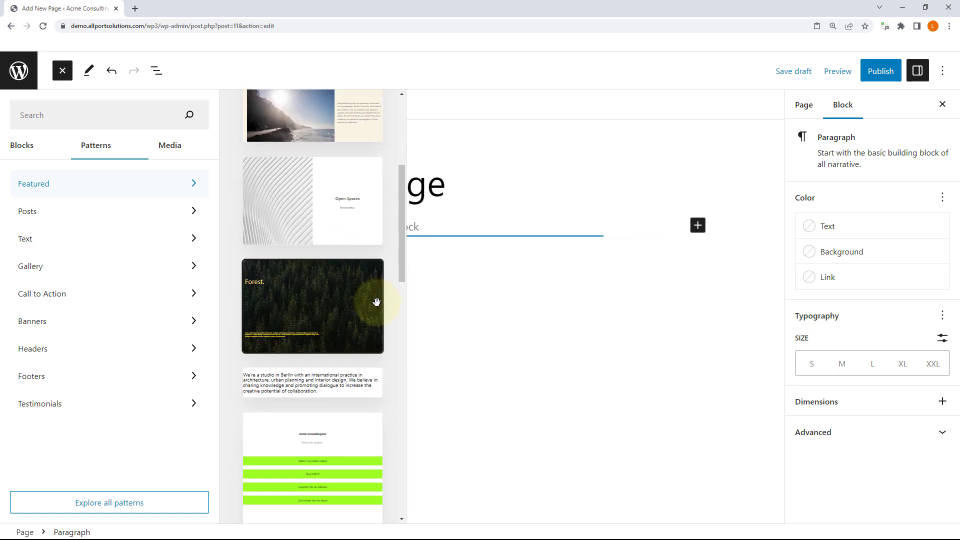
{"action": "left_click", "coordinate": [313, 307]}
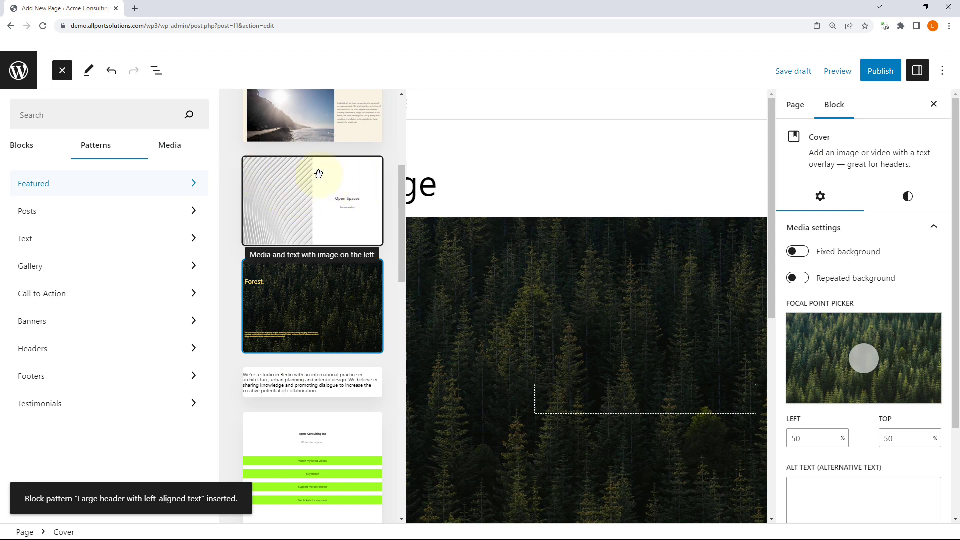
Step: Close the pattern browser and select the new Forest cover block
{"action": "left_click", "coordinate": [500, 160]}
{"action": "scroll", "coordinate": [359, 239], "scroll_direction": "down", "scroll_amount": 2}
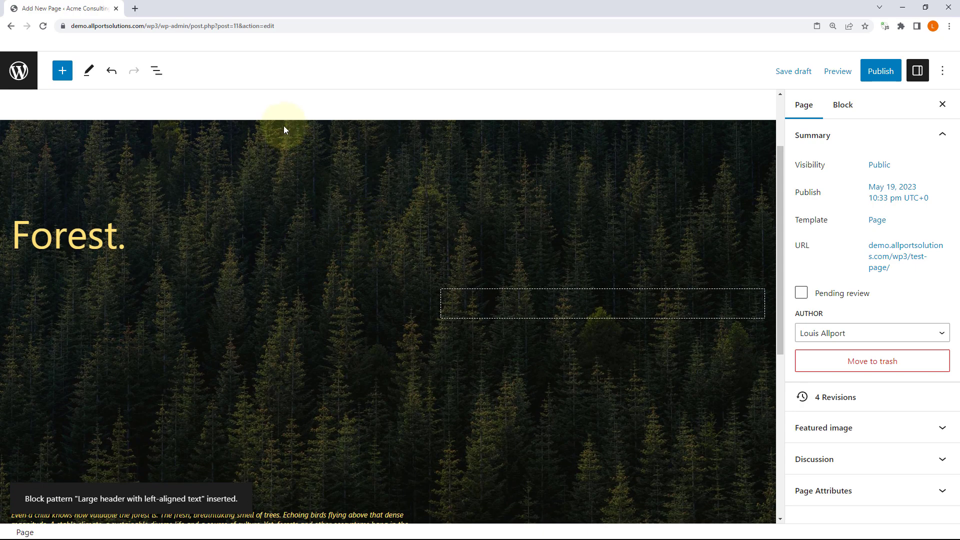
{"action": "scroll", "coordinate": [290, 145], "scroll_direction": "up", "scroll_amount": 2}
{"action": "scroll", "coordinate": [325, 250], "scroll_direction": "down", "scroll_amount": 5}
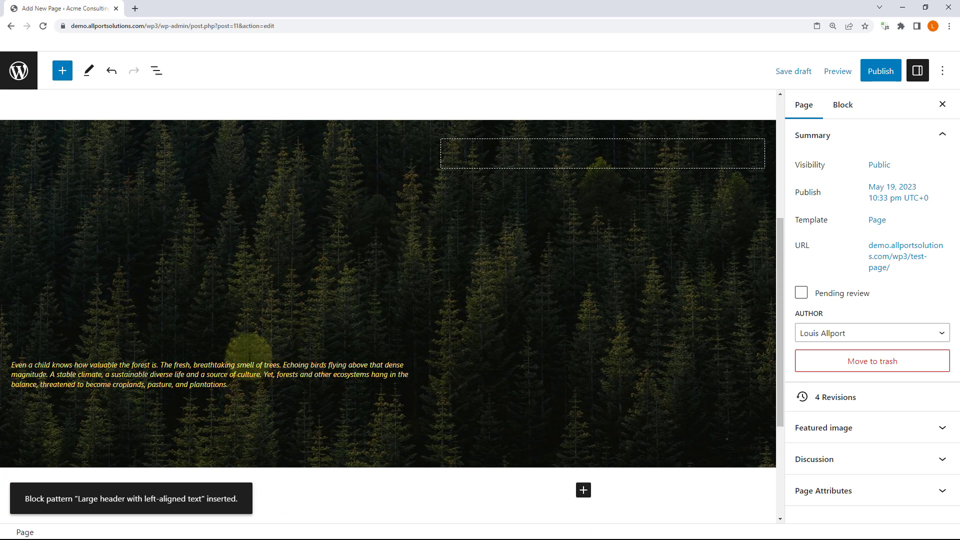
{"action": "scroll", "coordinate": [253, 335], "scroll_direction": "down", "scroll_amount": 2}
{"action": "left_click", "coordinate": [271, 322]}
{"action": "scroll", "coordinate": [258, 255], "scroll_direction": "up", "scroll_amount": 4}
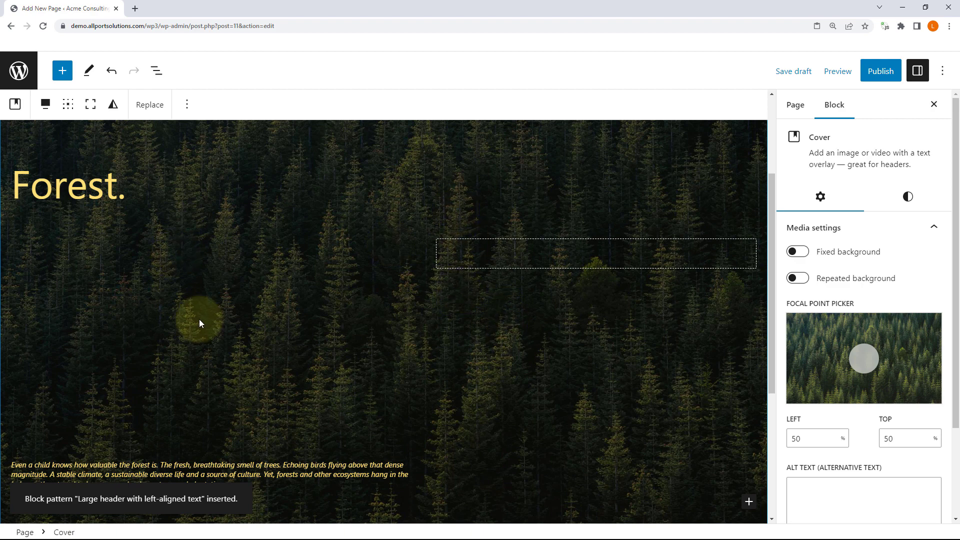
Step: Expand Cover, Columns and the first Column in List View
{"action": "left_click", "coordinate": [156, 71]}
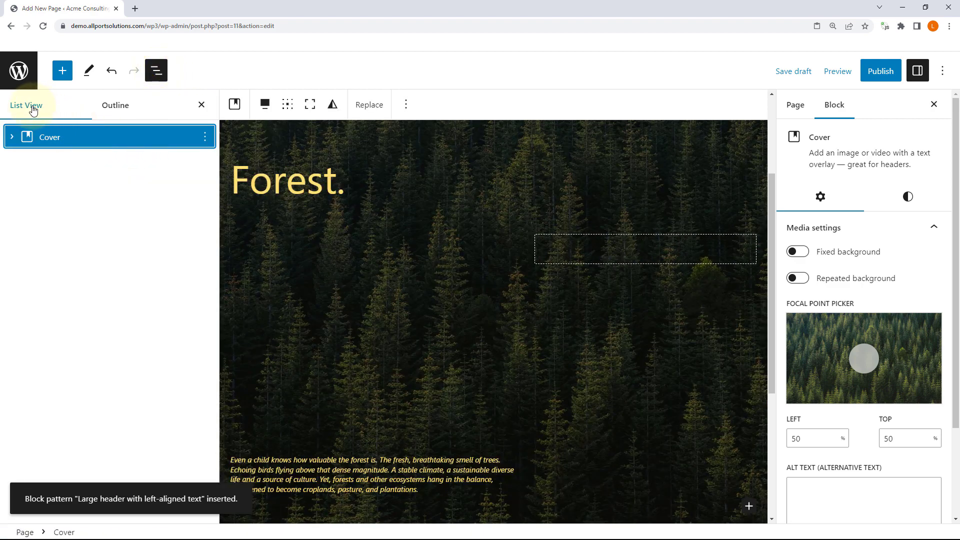
{"action": "left_click", "coordinate": [11, 137]}
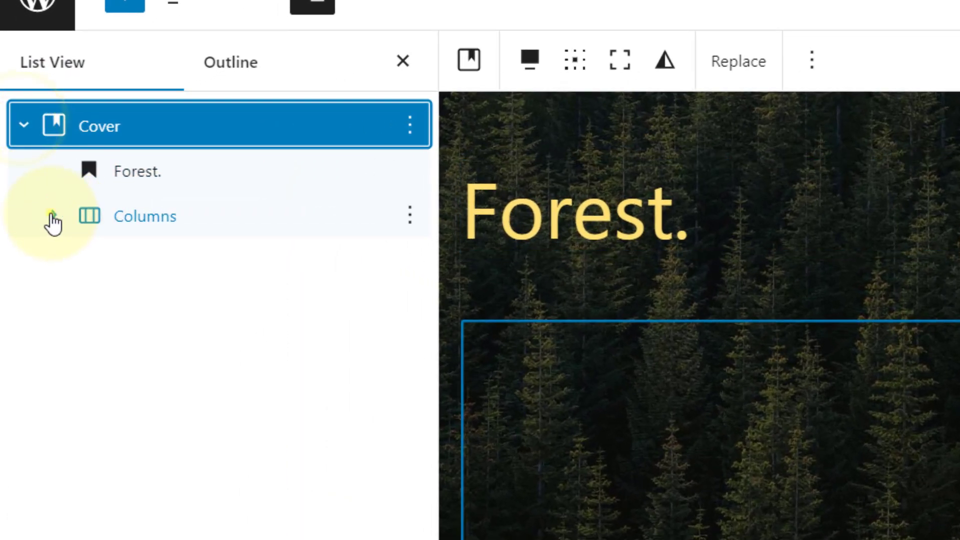
{"action": "left_click", "coordinate": [48, 207]}
{"action": "left_click", "coordinate": [88, 260]}
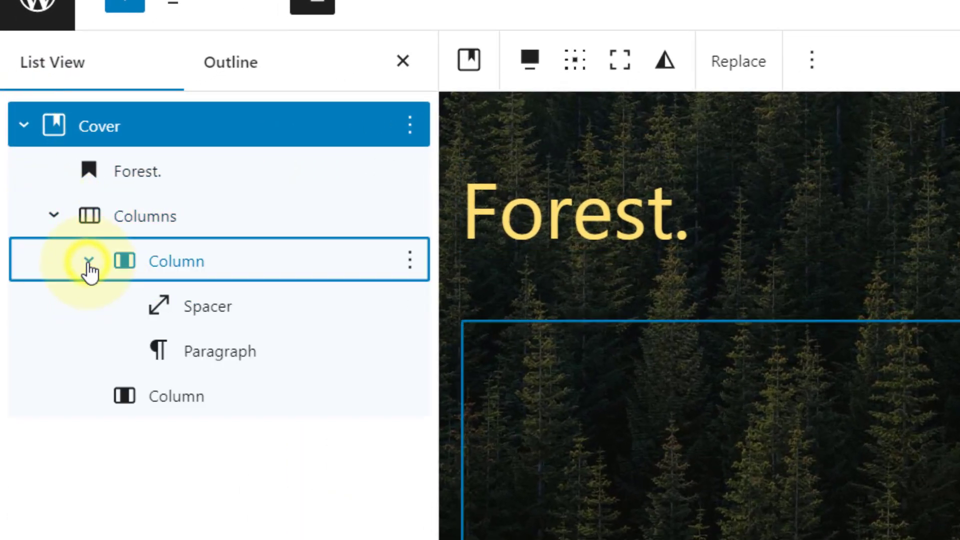
{"action": "left_click", "coordinate": [188, 129]}
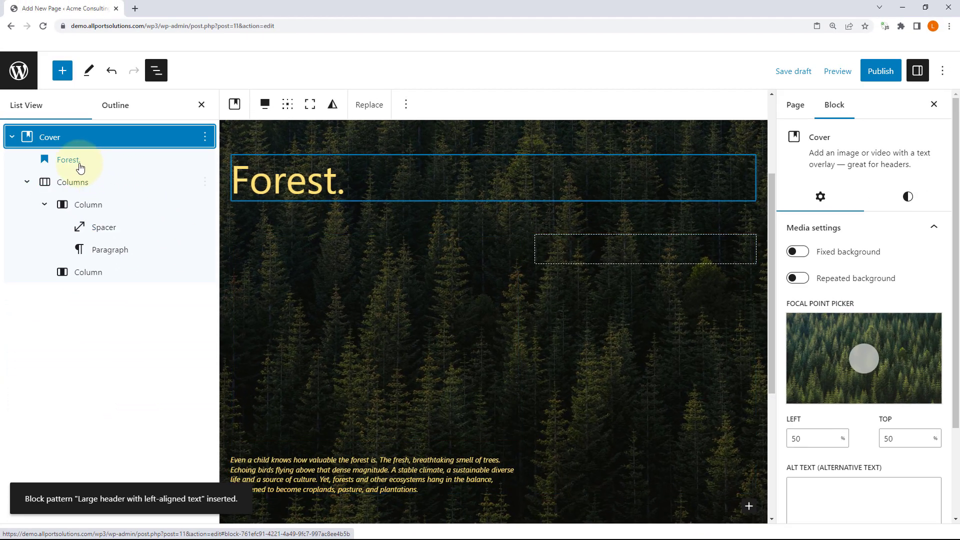
Step: Inspect the Forest. heading, Columns, both columns, the 330 px Spacer and the paragraph
{"action": "left_click", "coordinate": [153, 175]}
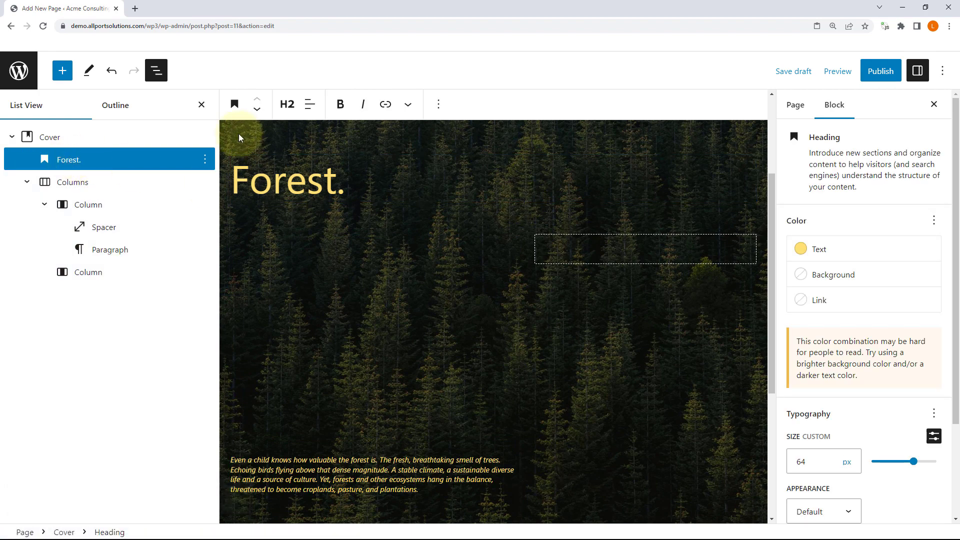
{"action": "left_click", "coordinate": [73, 183]}
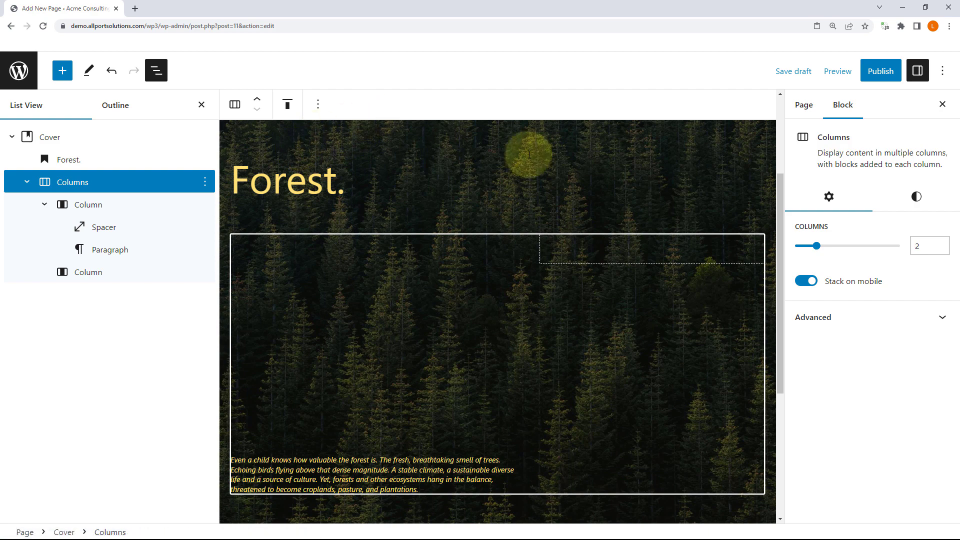
{"action": "left_click", "coordinate": [85, 206]}
{"action": "left_click", "coordinate": [88, 275]}
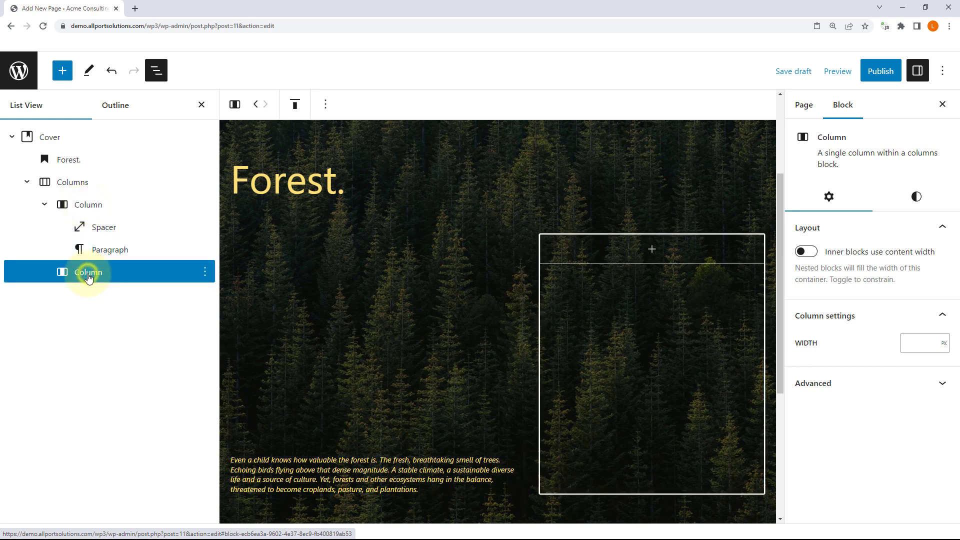
{"action": "left_click", "coordinate": [89, 207]}
{"action": "left_click", "coordinate": [86, 275]}
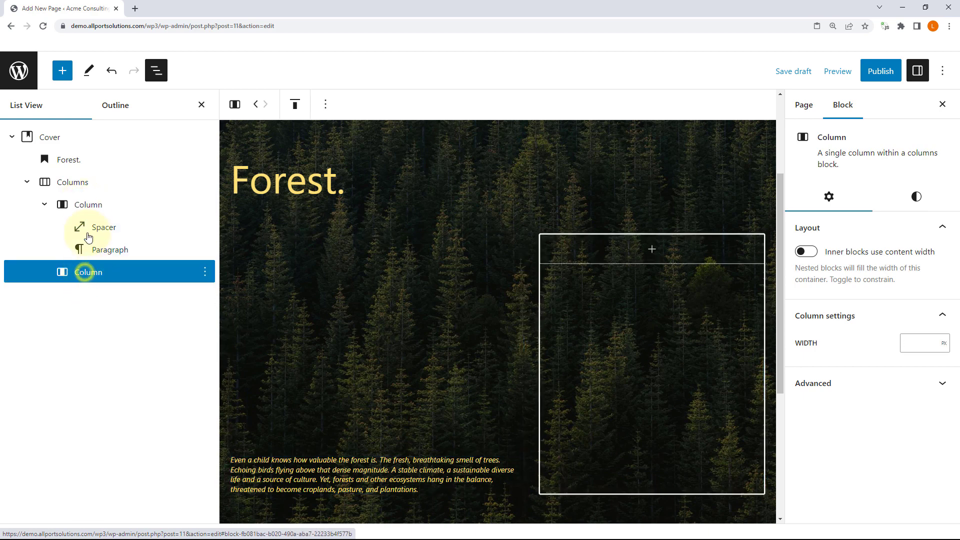
{"action": "left_click", "coordinate": [86, 205]}
{"action": "left_click", "coordinate": [104, 230]}
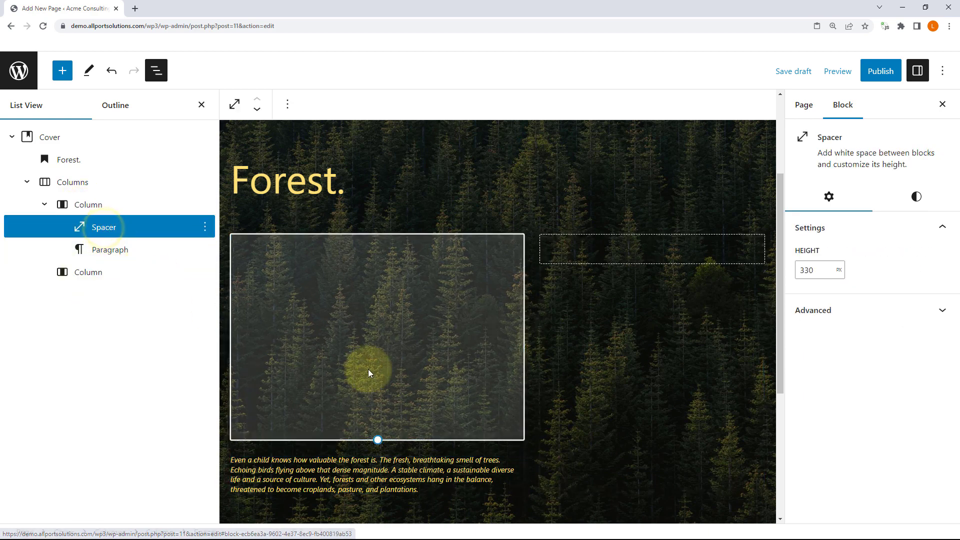
{"action": "left_click", "coordinate": [100, 249]}
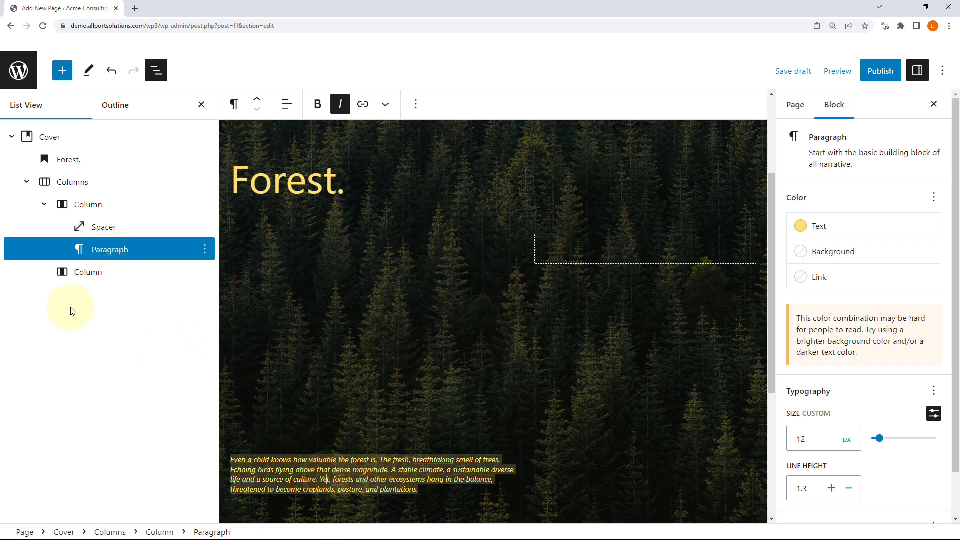
{"action": "left_click", "coordinate": [75, 273]}
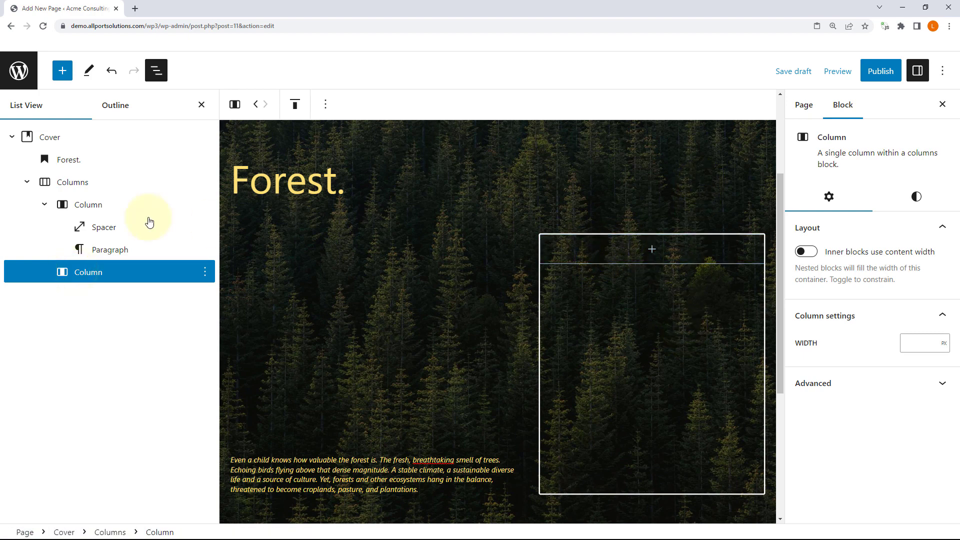
{"action": "left_click", "coordinate": [73, 184]}
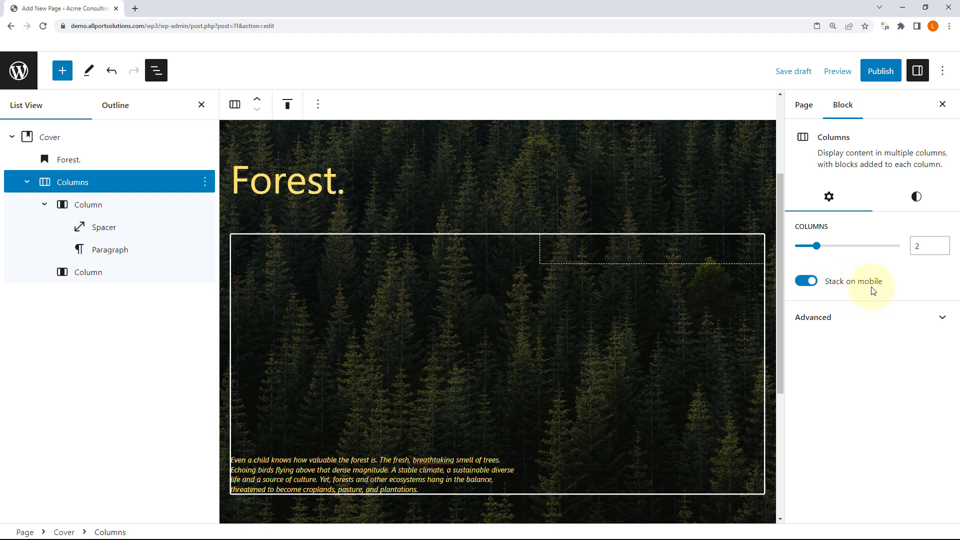
Step: Preview at Mobile size, toggle Stack on mobile off and back on, then reopen Preview
{"action": "left_click", "coordinate": [840, 72]}
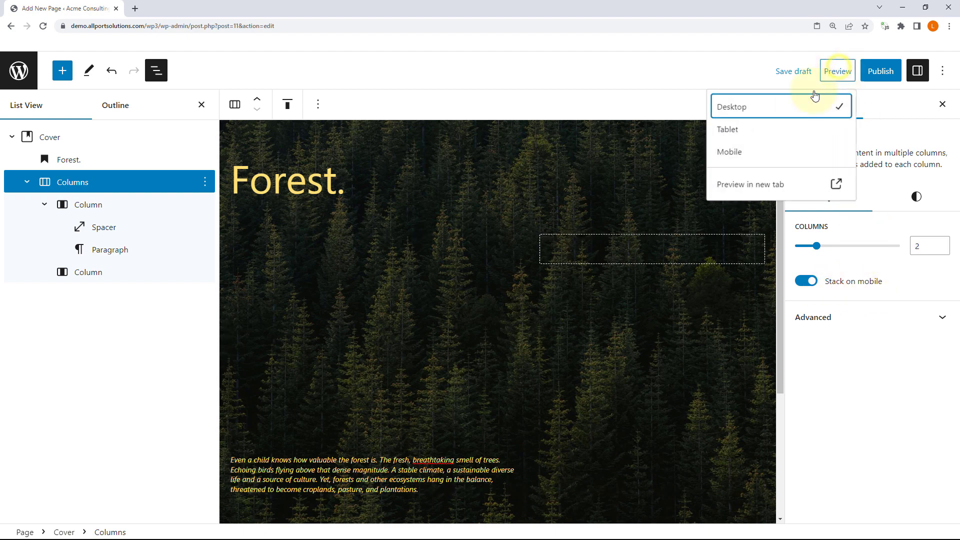
{"action": "left_click", "coordinate": [735, 157]}
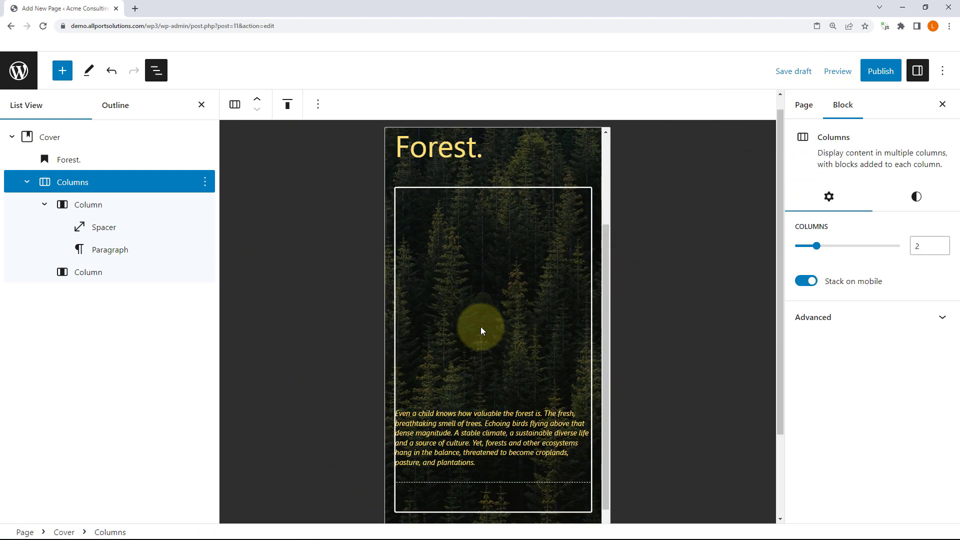
{"action": "left_click", "coordinate": [807, 282]}
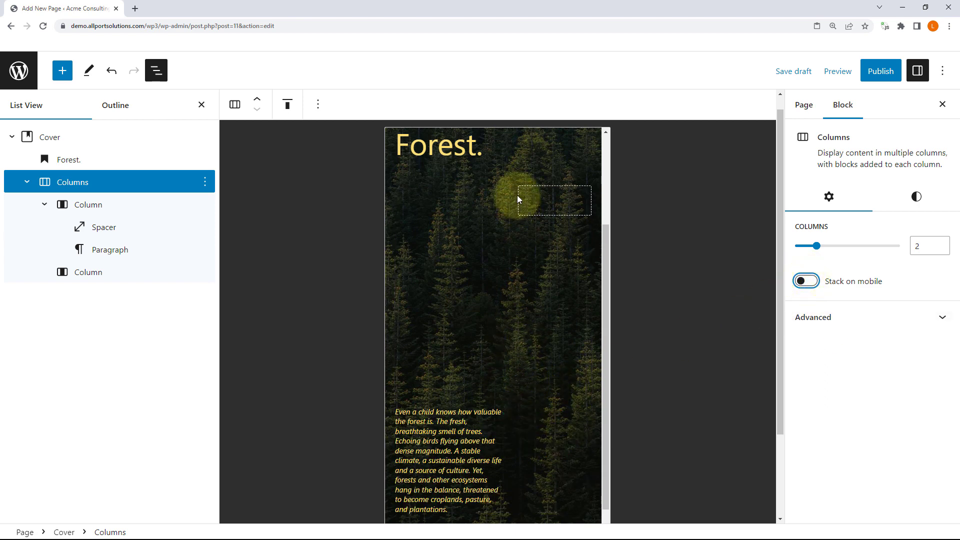
{"action": "scroll", "coordinate": [550, 400], "scroll_direction": "down", "scroll_amount": 1}
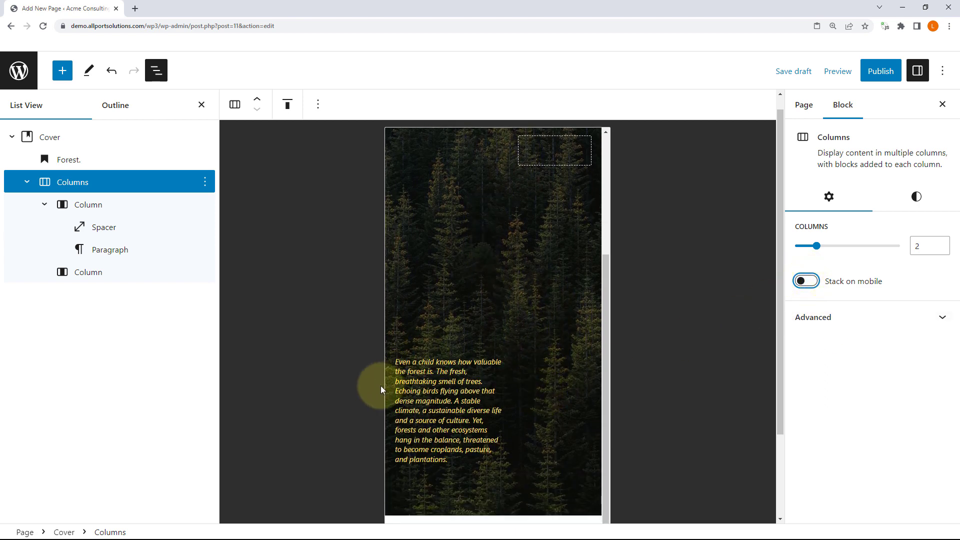
{"action": "left_click", "coordinate": [807, 281]}
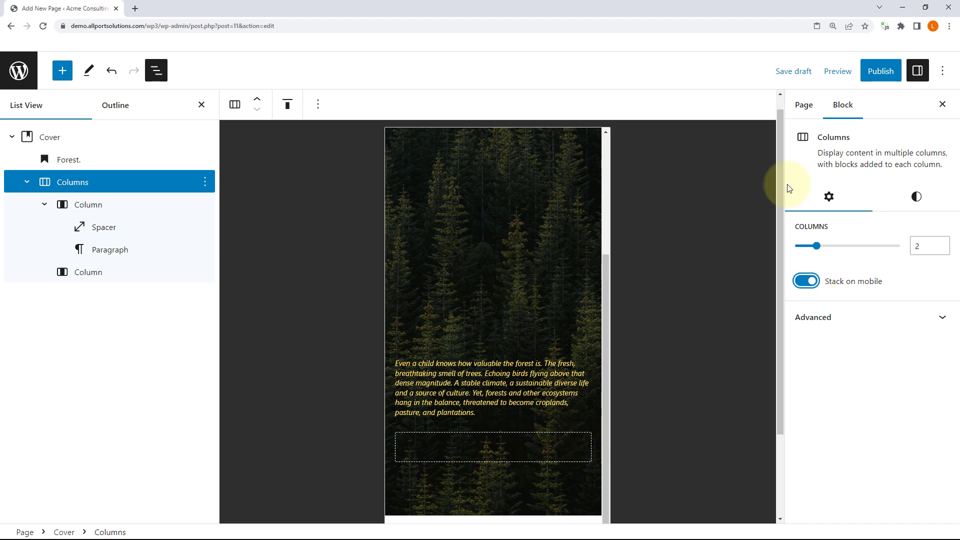
{"action": "left_click", "coordinate": [830, 75]}
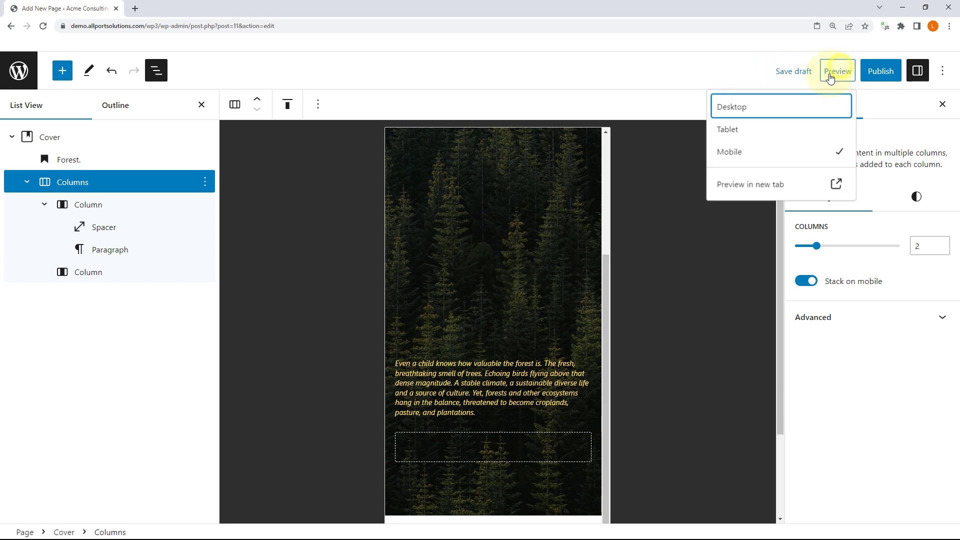
Step: Preview the Forest cover at desktop width and select its empty second column
{"action": "left_click", "coordinate": [739, 107]}
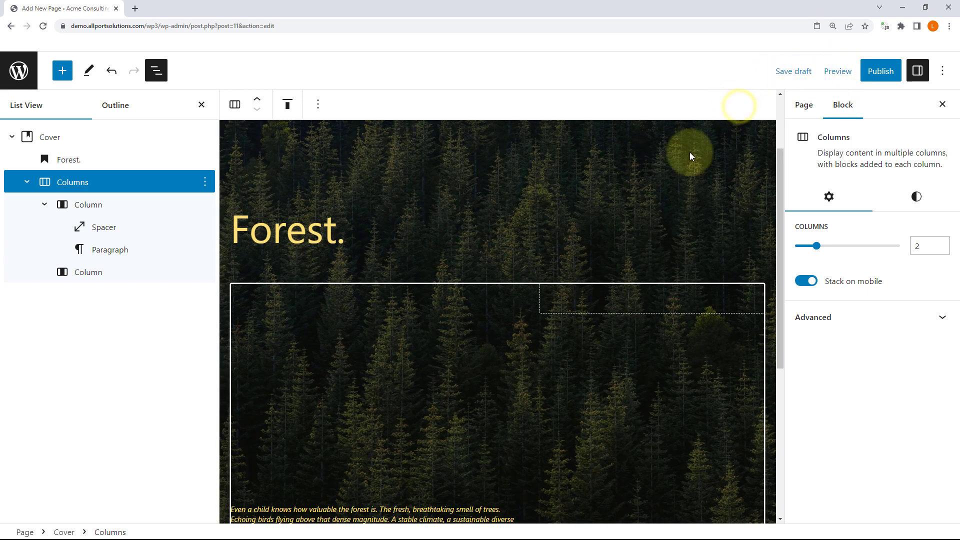
{"action": "scroll", "coordinate": [574, 292], "scroll_direction": "down", "scroll_amount": 1}
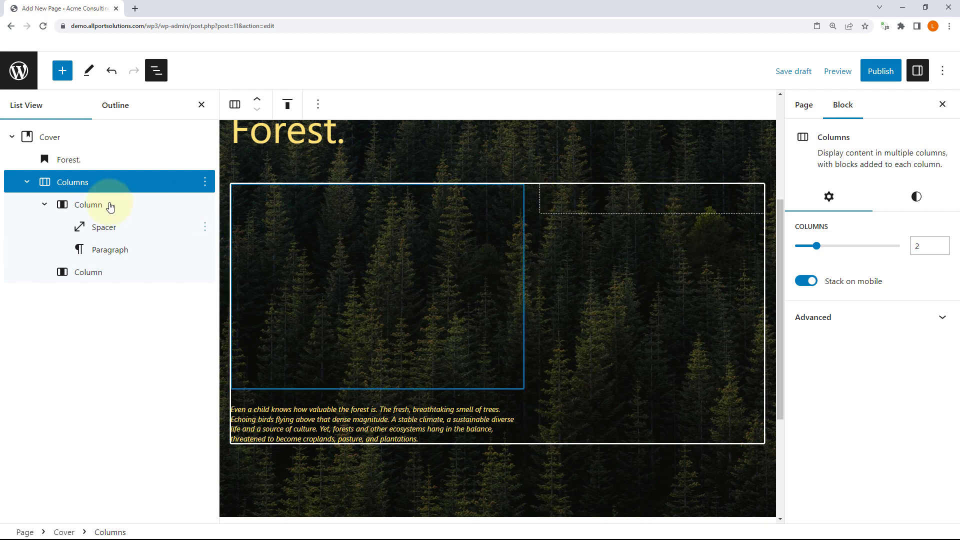
{"action": "left_click", "coordinate": [94, 275]}
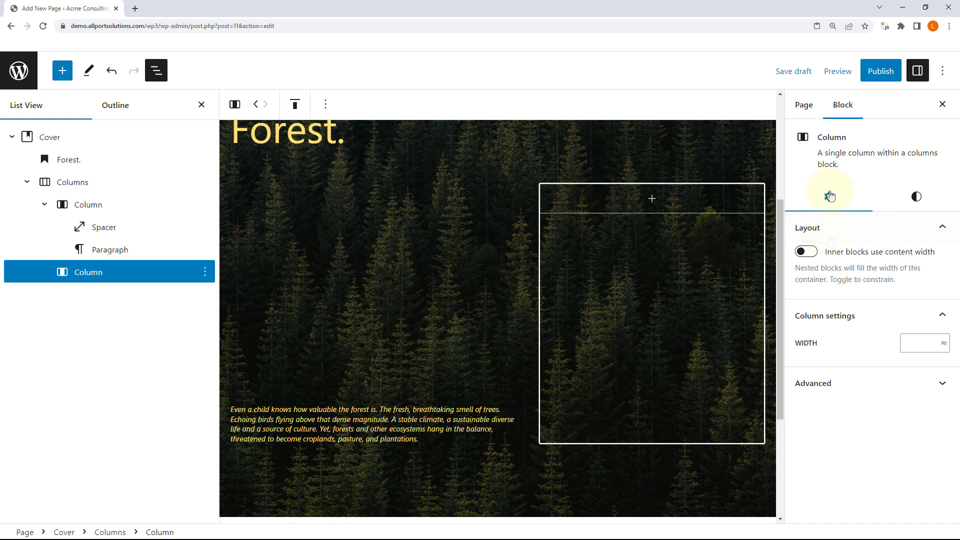
Step: Check the two-column cover at mobile width, then return the preview to desktop
{"action": "left_click", "coordinate": [836, 80]}
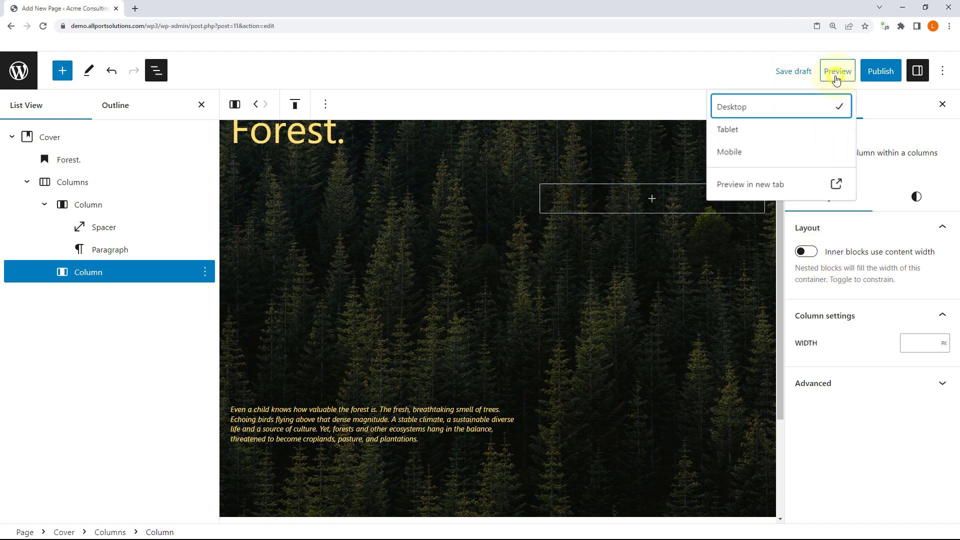
{"action": "left_click", "coordinate": [735, 151]}
{"action": "scroll", "coordinate": [537, 368], "scroll_direction": "down", "scroll_amount": 5}
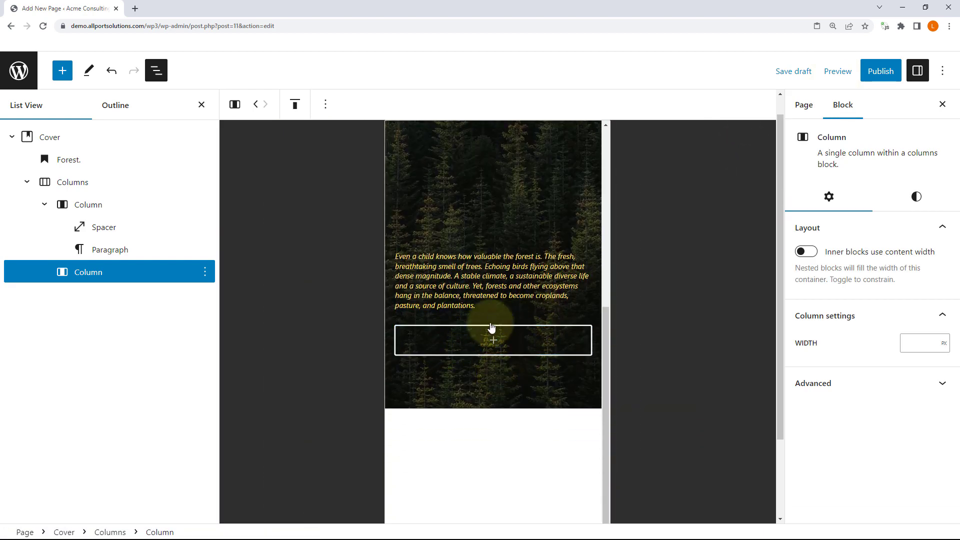
{"action": "scroll", "coordinate": [523, 350], "scroll_direction": "up", "scroll_amount": 5}
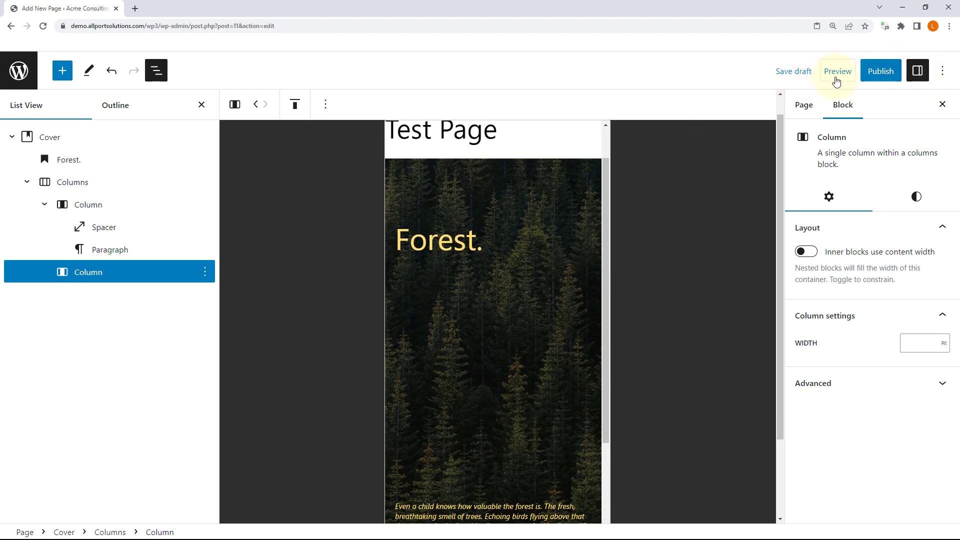
{"action": "left_click", "coordinate": [834, 74]}
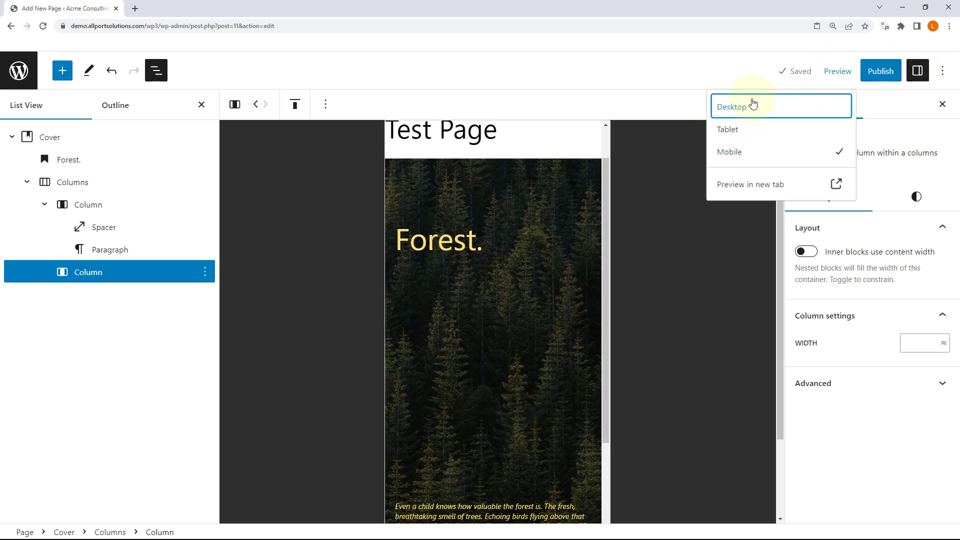
{"action": "left_click", "coordinate": [751, 103]}
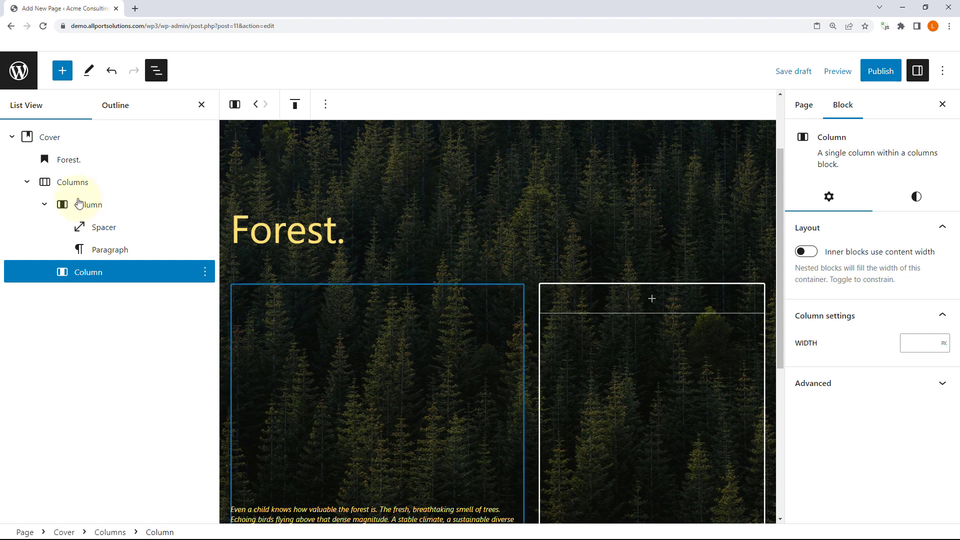
Step: Collapse and select the Forest Cover block in List View, then remove it with Remove Cover
{"action": "left_click", "coordinate": [111, 115]}
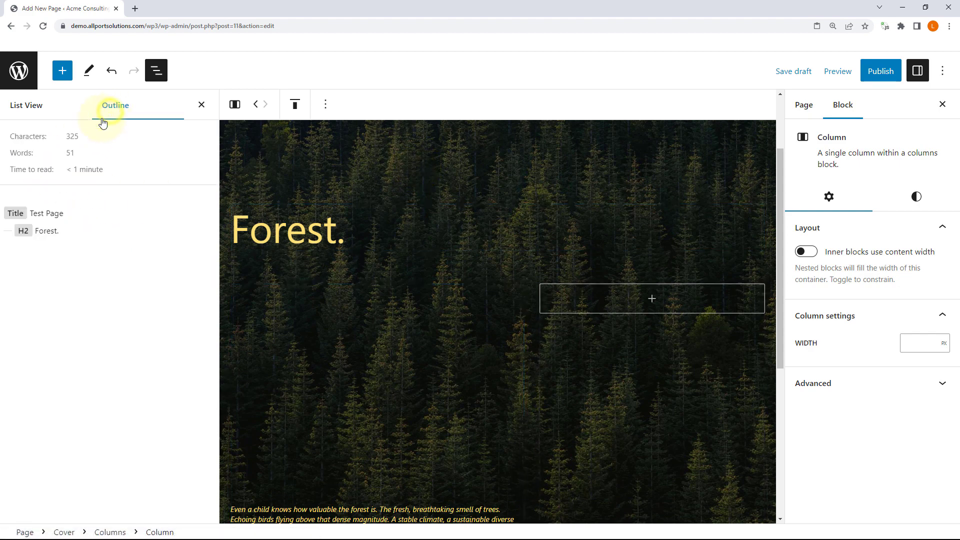
{"action": "left_click", "coordinate": [39, 115]}
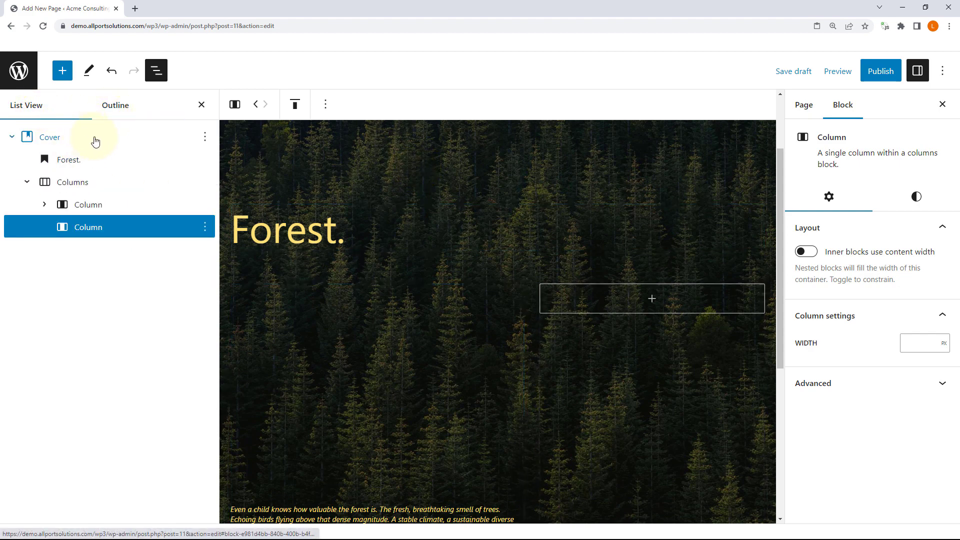
{"action": "left_click", "coordinate": [12, 137]}
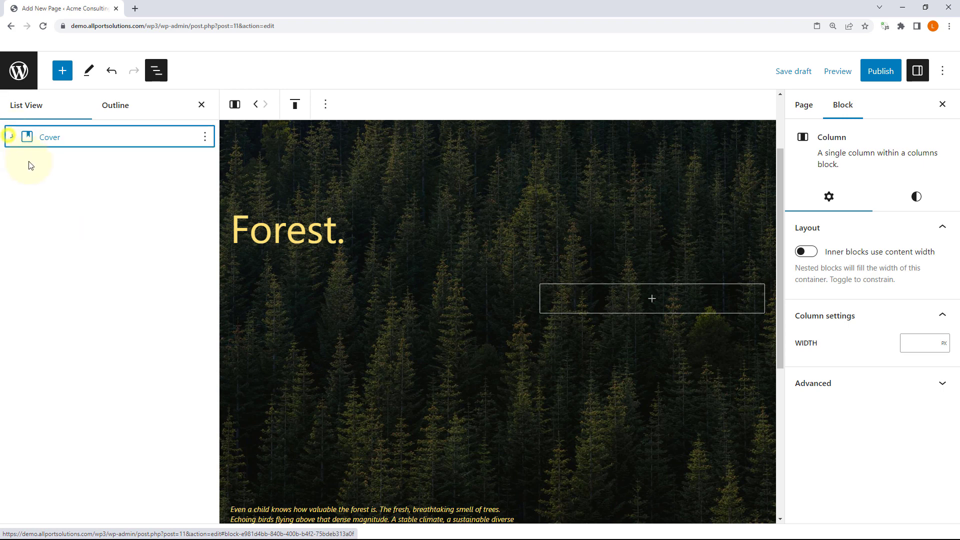
{"action": "left_click", "coordinate": [72, 139]}
{"action": "left_click", "coordinate": [205, 135]}
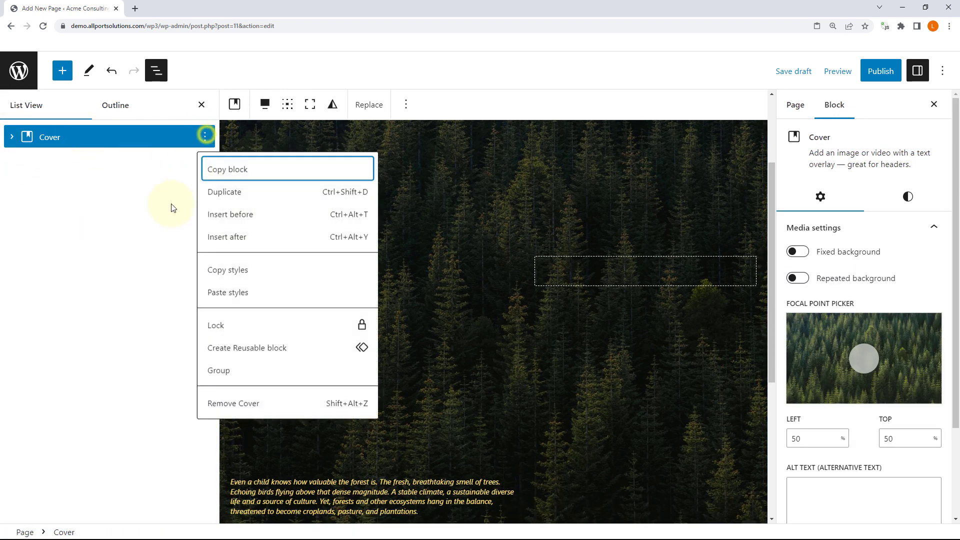
{"action": "left_click", "coordinate": [223, 405]}
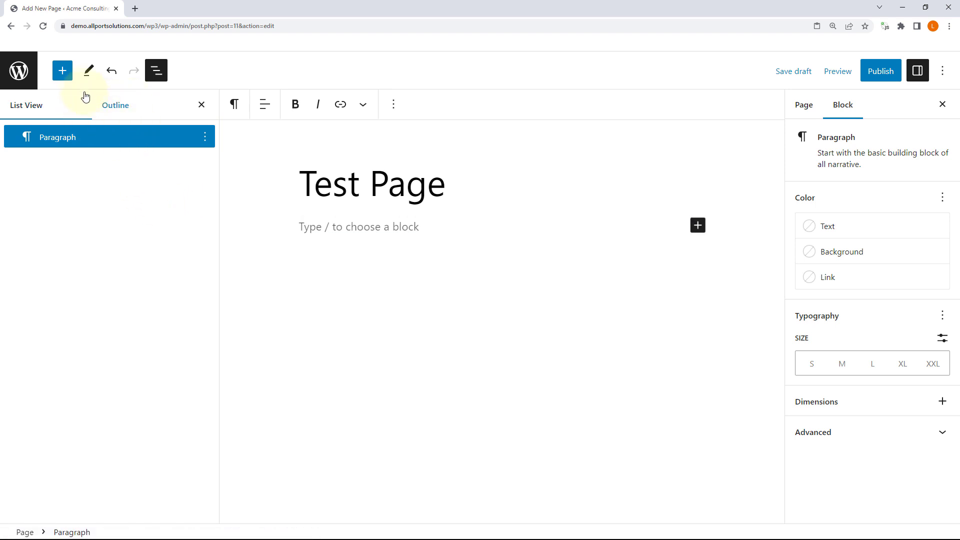
Step: Insert the Text pattern 'Centered image with two-tone background color' from the inserter's Patterns
{"action": "left_click", "coordinate": [58, 70]}
{"action": "left_click", "coordinate": [93, 150]}
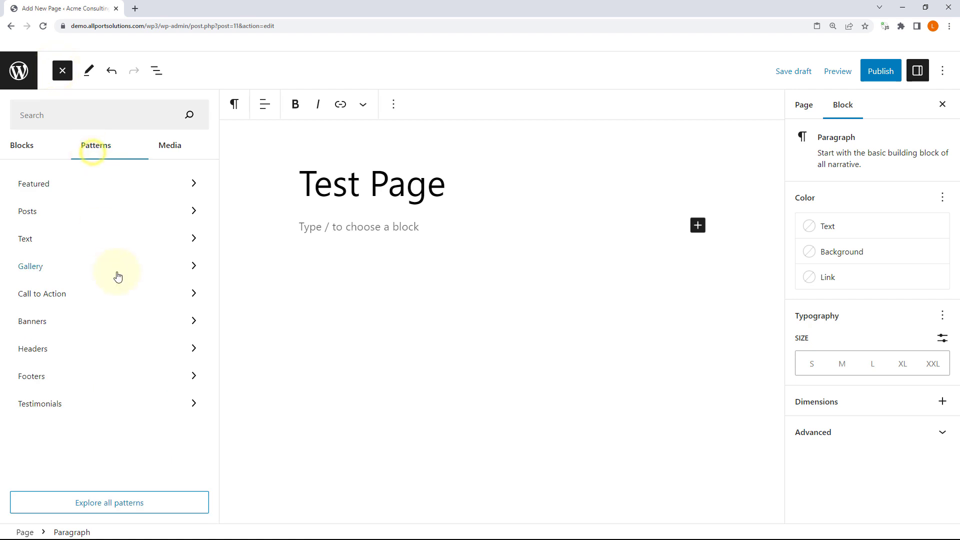
{"action": "left_click", "coordinate": [60, 186]}
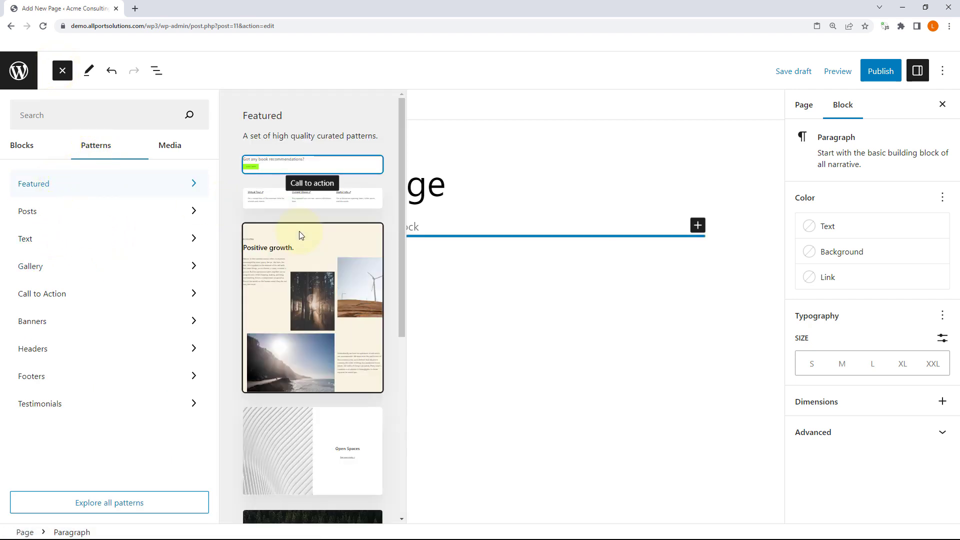
{"action": "scroll", "coordinate": [299, 230], "scroll_direction": "down", "scroll_amount": 2}
{"action": "scroll", "coordinate": [299, 230], "scroll_direction": "down", "scroll_amount": 10}
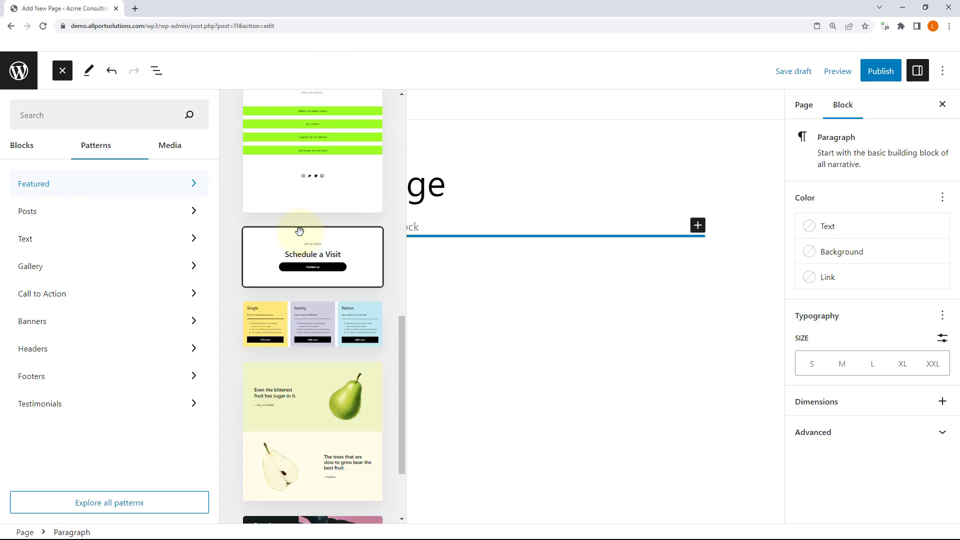
{"action": "scroll", "coordinate": [300, 235], "scroll_direction": "down", "scroll_amount": 8}
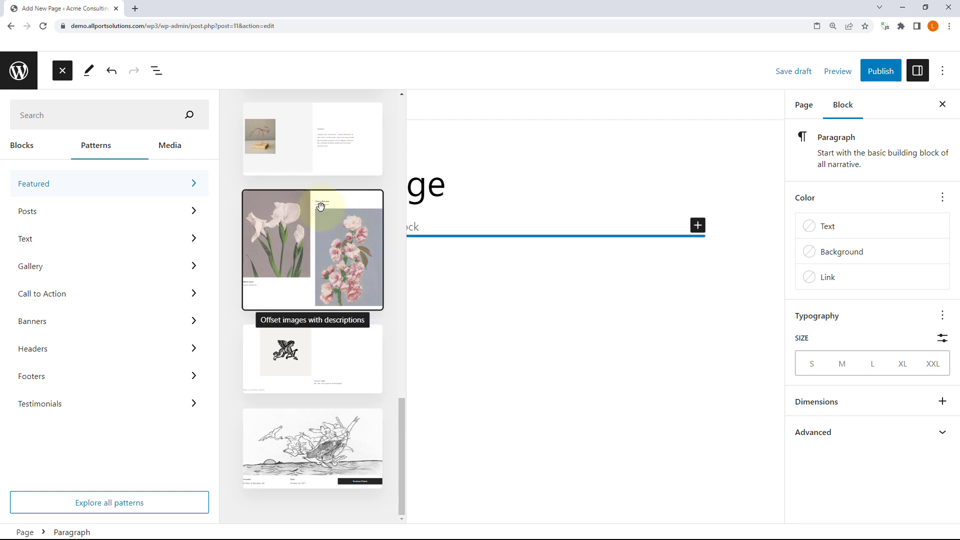
{"action": "left_click", "coordinate": [62, 213]}
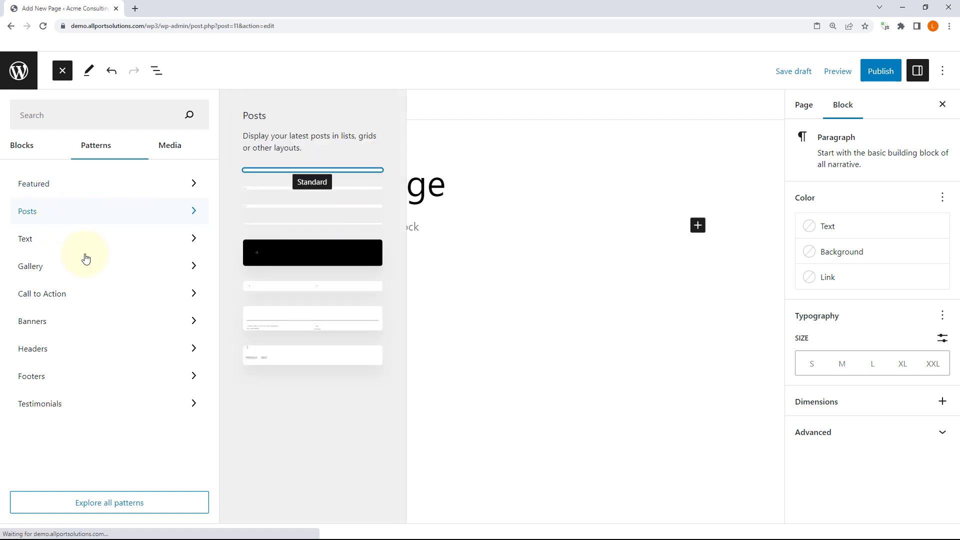
{"action": "left_click", "coordinate": [45, 238]}
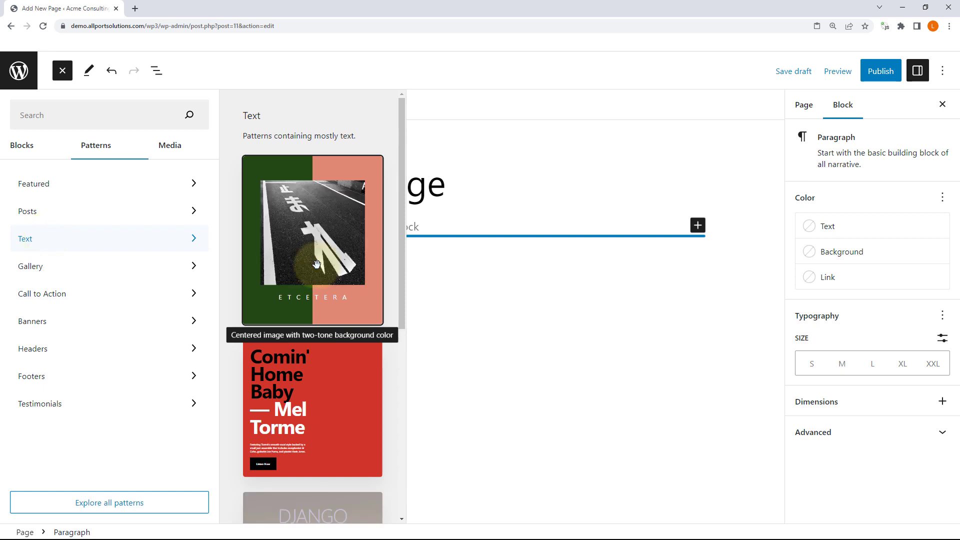
{"action": "left_click", "coordinate": [321, 211]}
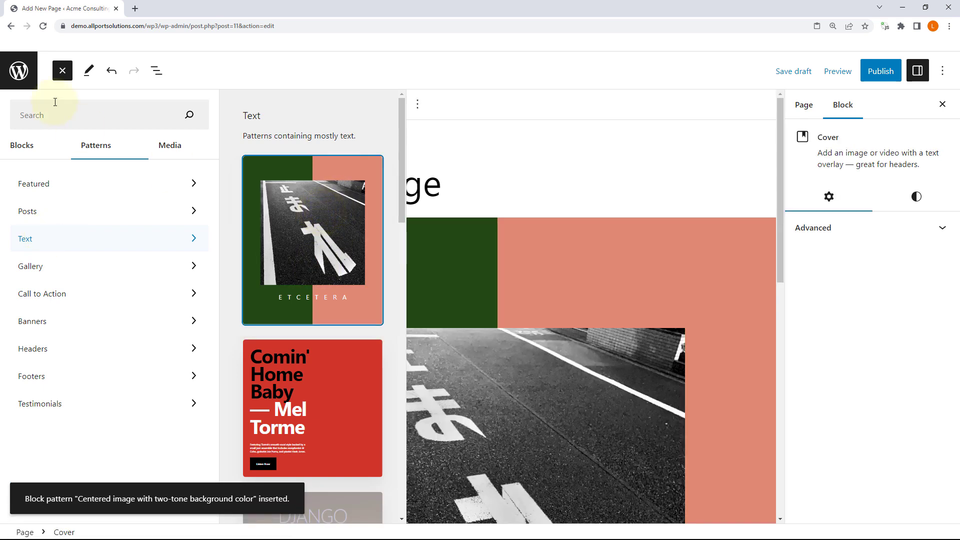
{"action": "left_click", "coordinate": [60, 73]}
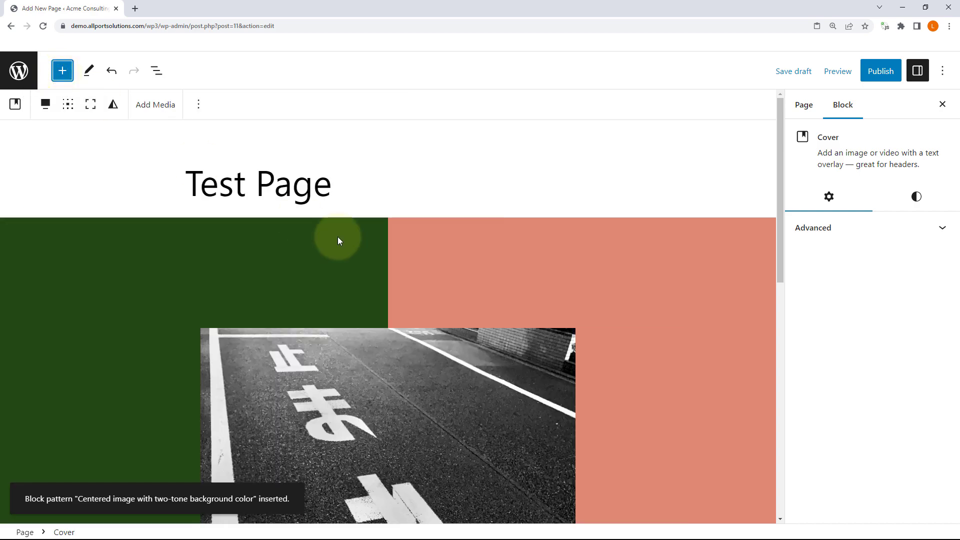
Step: Click through the new cover's inner content, road photo and ETCETERA heading
{"action": "scroll", "coordinate": [338, 236], "scroll_direction": "down", "scroll_amount": 10}
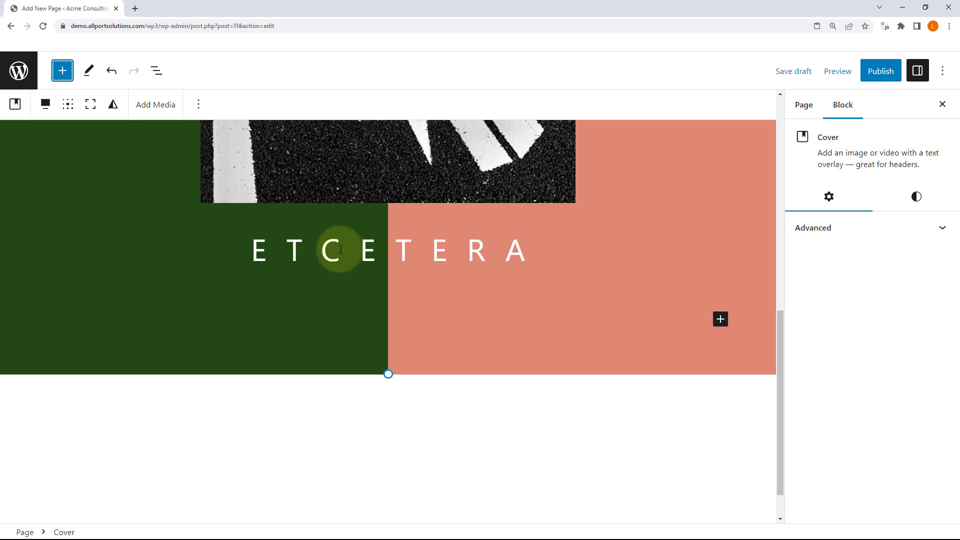
{"action": "scroll", "coordinate": [360, 235], "scroll_direction": "up", "scroll_amount": 9}
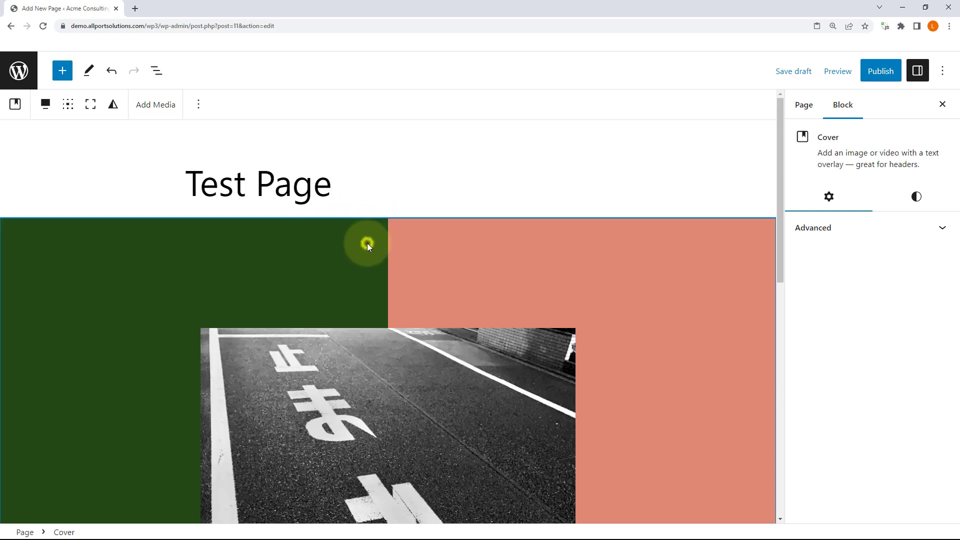
{"action": "left_click", "coordinate": [367, 243]}
{"action": "left_click", "coordinate": [446, 254]}
{"action": "left_click", "coordinate": [445, 351]}
{"action": "scroll", "coordinate": [445, 351], "scroll_direction": "down", "scroll_amount": 8}
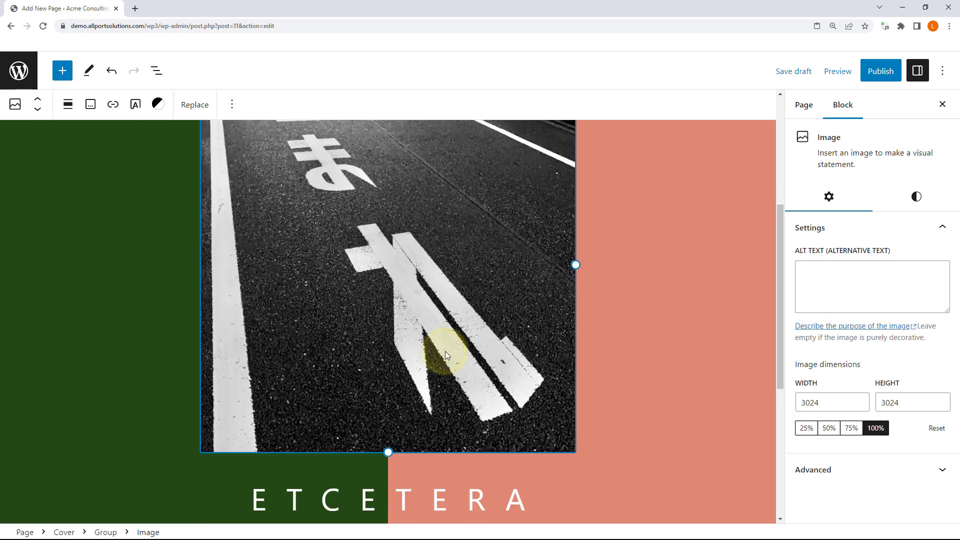
{"action": "left_click", "coordinate": [344, 301]}
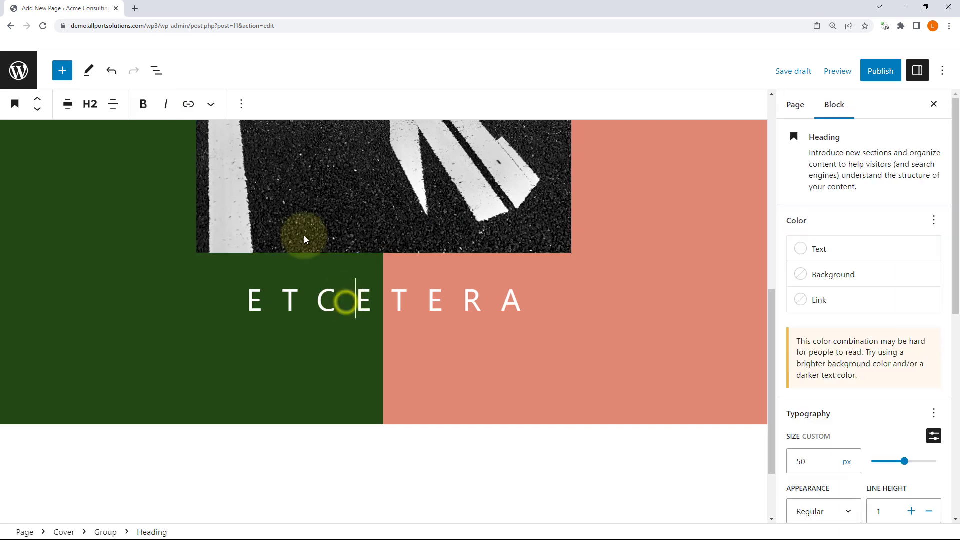
Step: Select the whole Cover in List View and show its styles: overlay 100 opacity, 5 vw padding
{"action": "left_click", "coordinate": [156, 71]}
{"action": "left_click", "coordinate": [9, 137]}
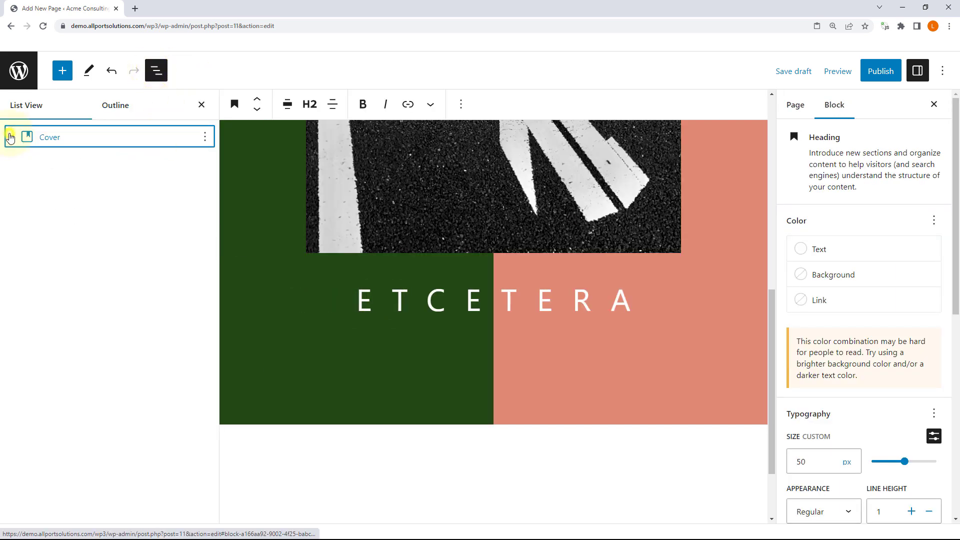
{"action": "left_click", "coordinate": [56, 142]}
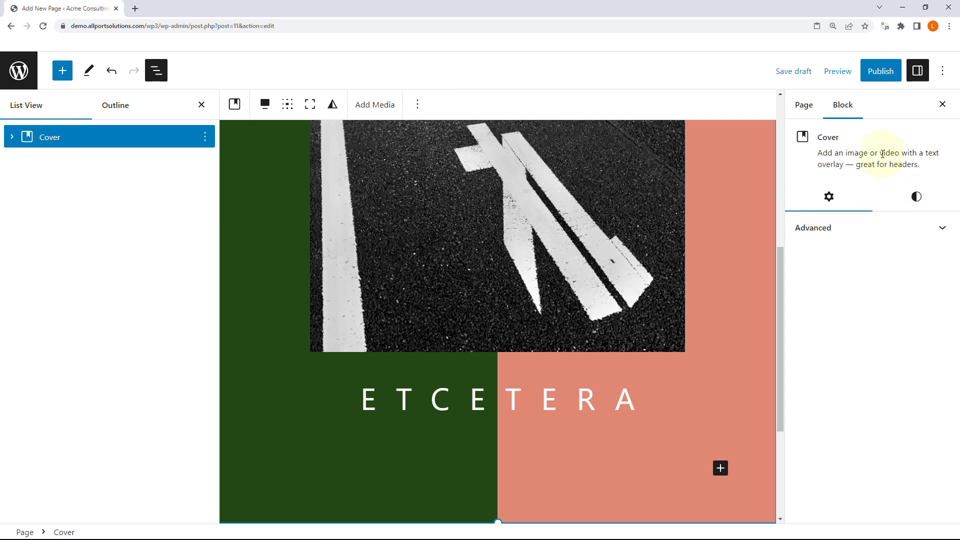
{"action": "left_click", "coordinate": [915, 198]}
Step: Expand the Cover in List View, inspect its Group and top Spacer, then show the Cover's styles
{"action": "scroll", "coordinate": [882, 290], "scroll_direction": "down", "scroll_amount": 3}
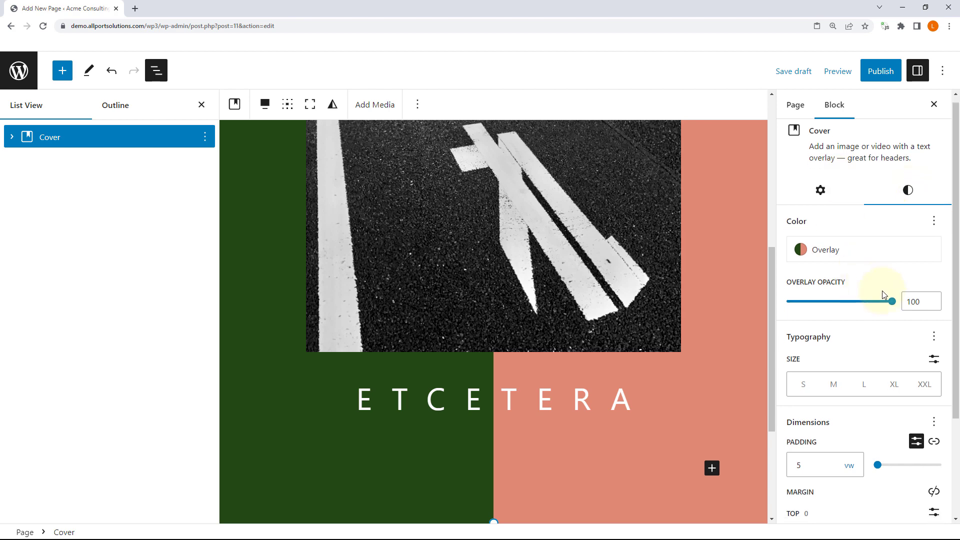
{"action": "scroll", "coordinate": [897, 290], "scroll_direction": "up", "scroll_amount": 3}
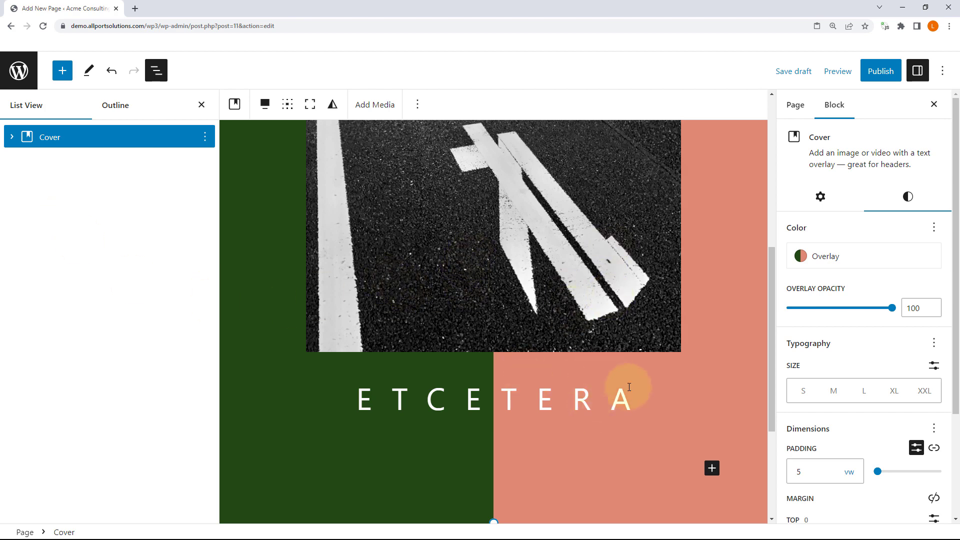
{"action": "scroll", "coordinate": [628, 390], "scroll_direction": "up", "scroll_amount": 5}
{"action": "scroll", "coordinate": [629, 390], "scroll_direction": "up", "scroll_amount": 2}
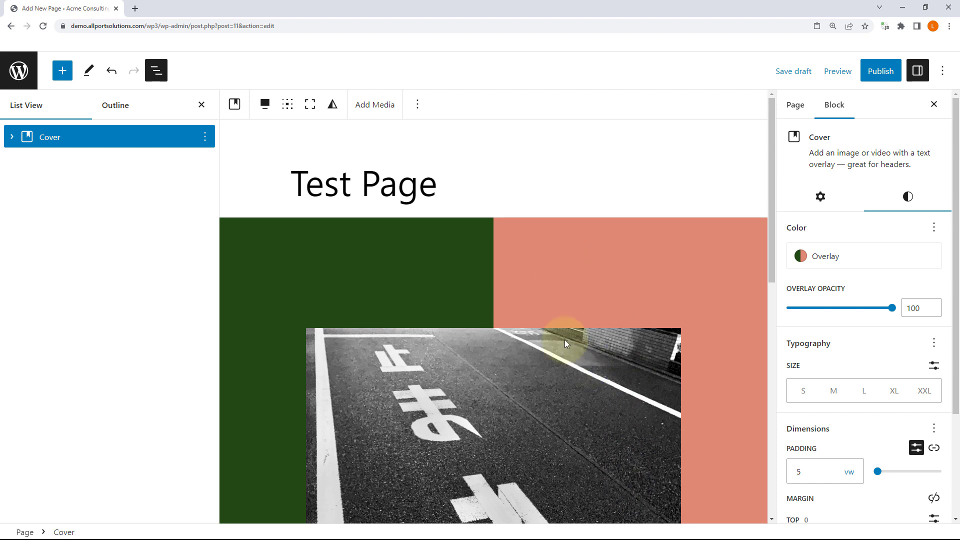
{"action": "left_click", "coordinate": [12, 137]}
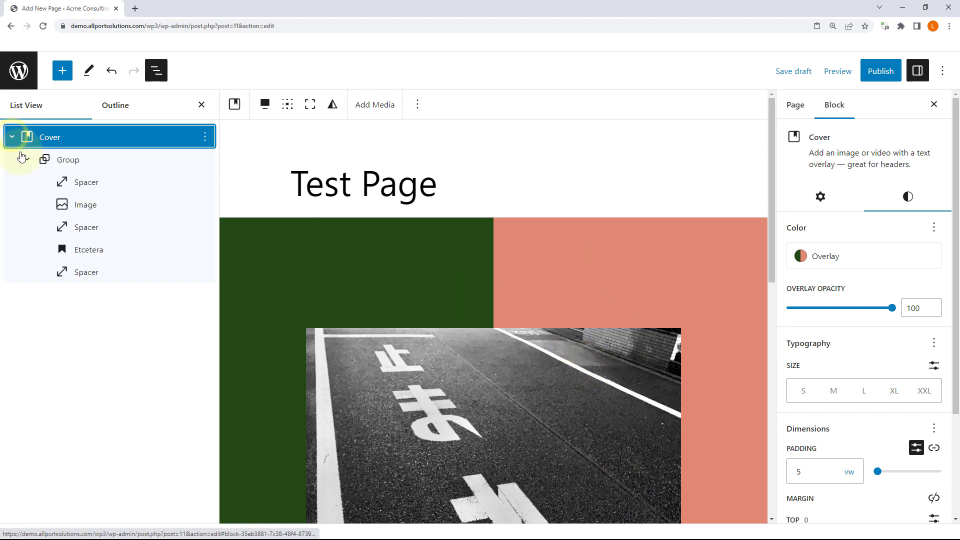
{"action": "left_click", "coordinate": [67, 161]}
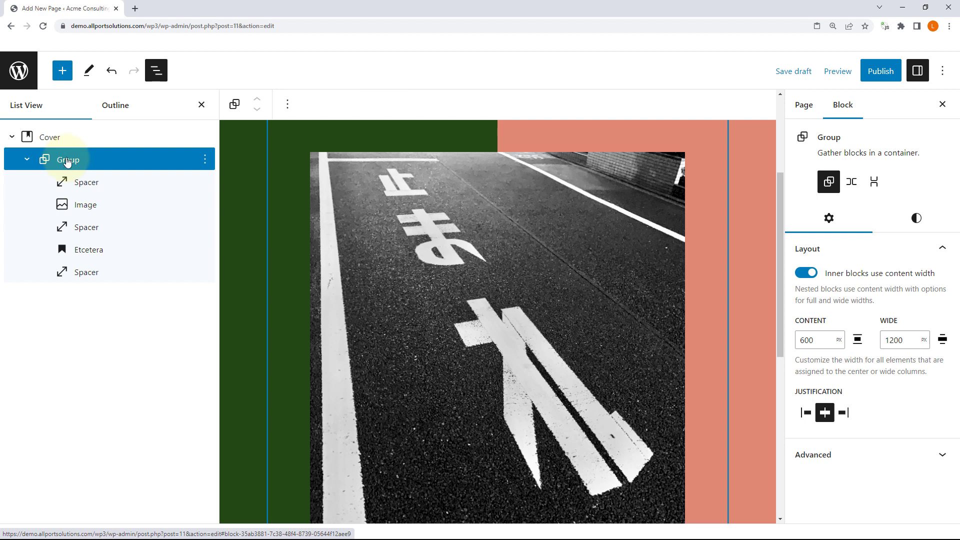
{"action": "left_click", "coordinate": [102, 185]}
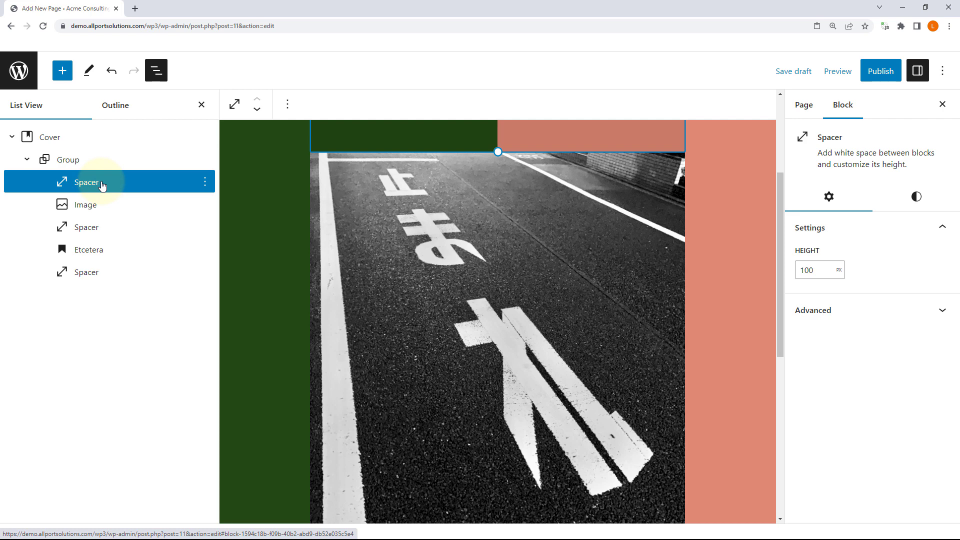
{"action": "left_click", "coordinate": [64, 134]}
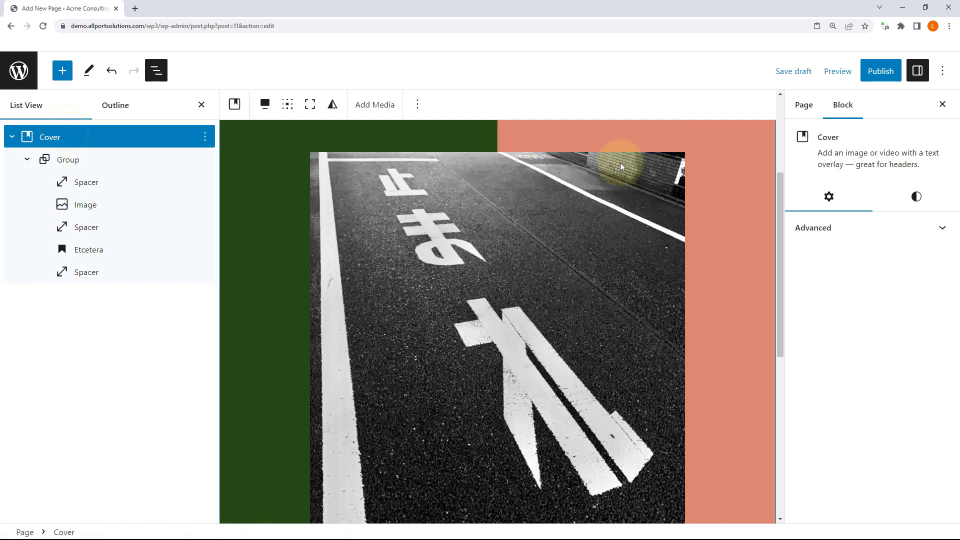
{"action": "left_click", "coordinate": [915, 199]}
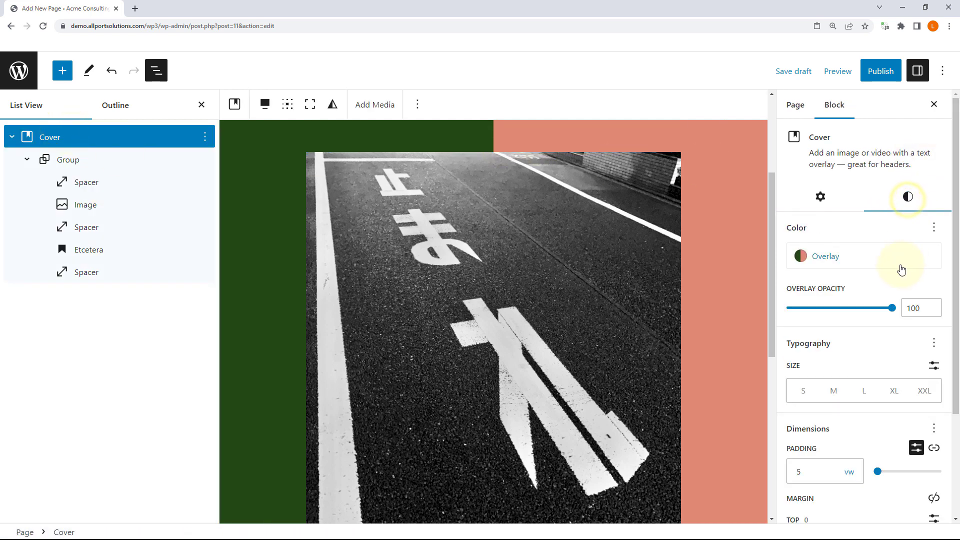
{"action": "left_click", "coordinate": [812, 261]}
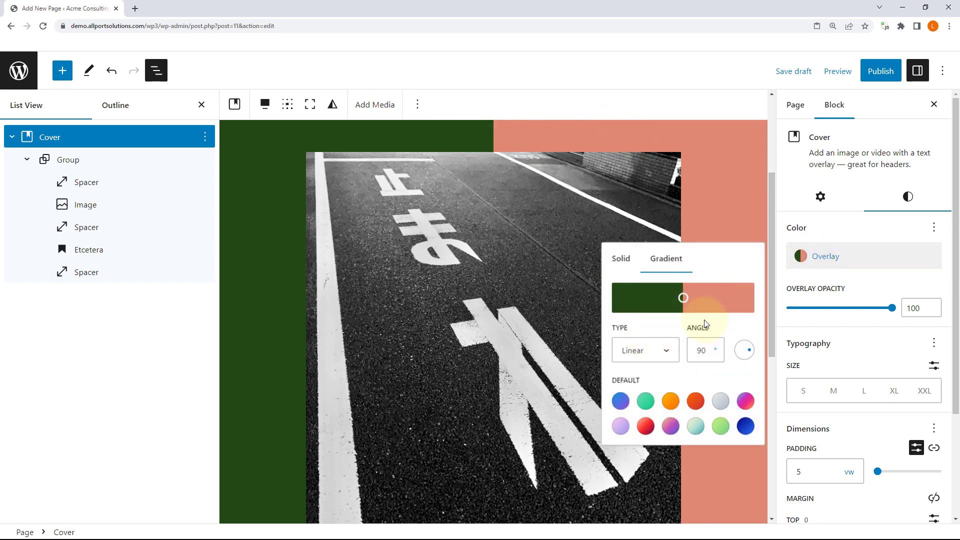
{"action": "left_click", "coordinate": [660, 356]}
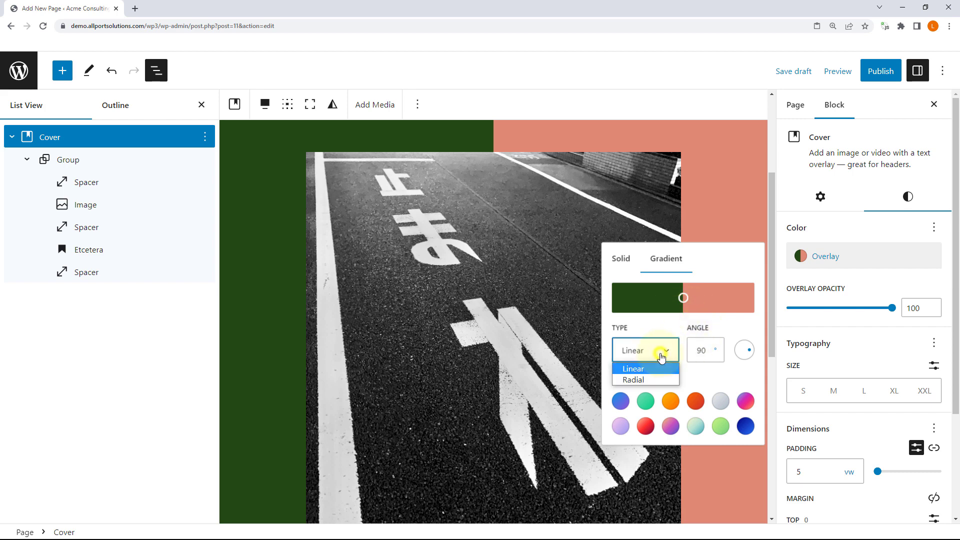
{"action": "left_click", "coordinate": [660, 380]}
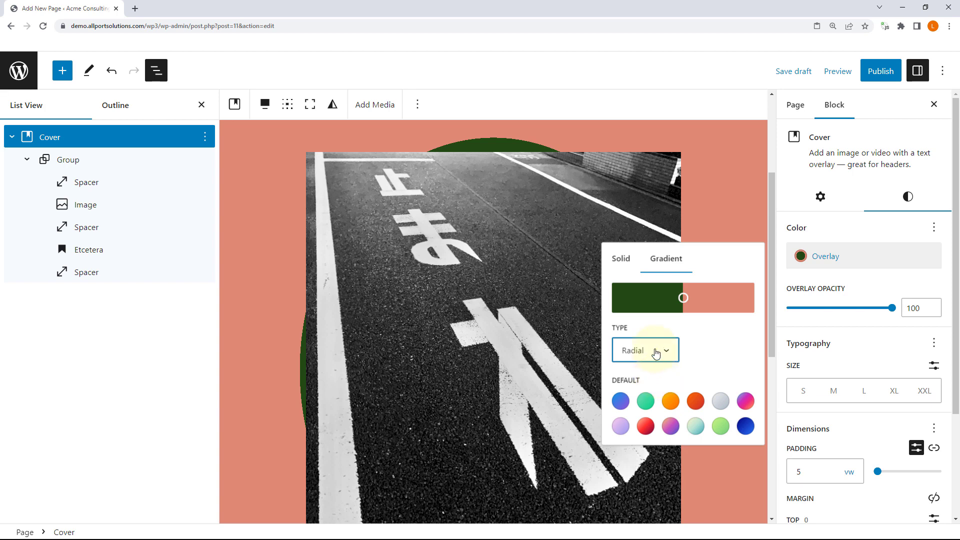
{"action": "left_click", "coordinate": [654, 350]}
{"action": "left_click", "coordinate": [654, 368]}
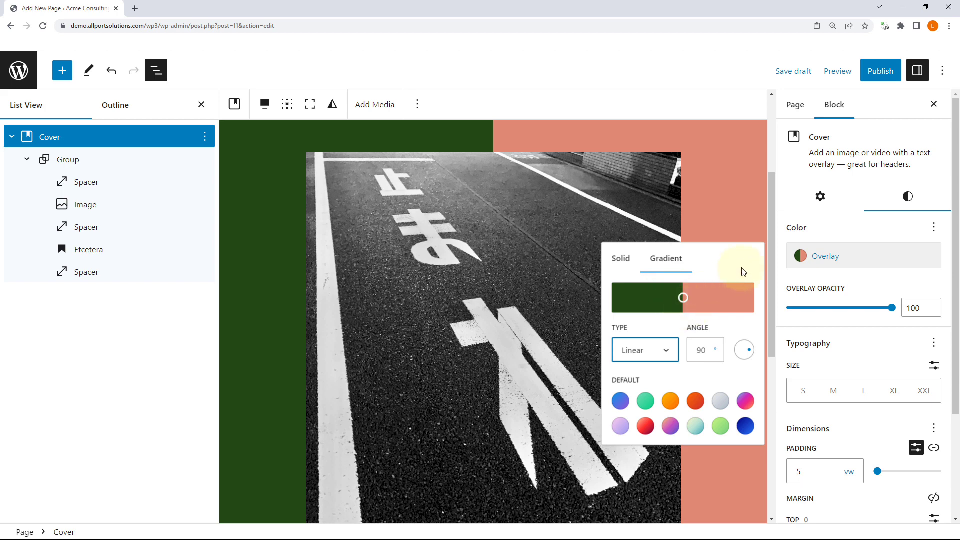
{"action": "left_click", "coordinate": [893, 234]}
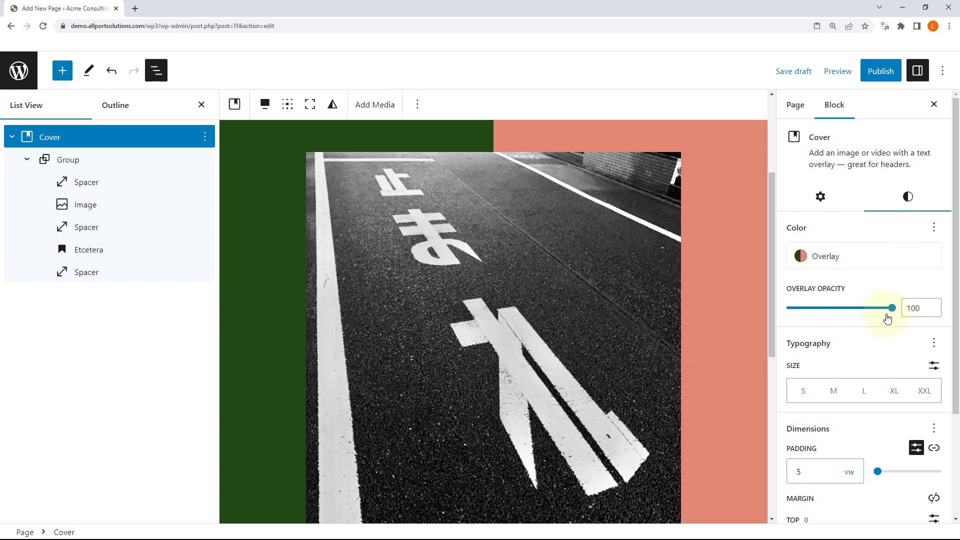
{"action": "scroll", "coordinate": [872, 298], "scroll_direction": "down", "scroll_amount": 3}
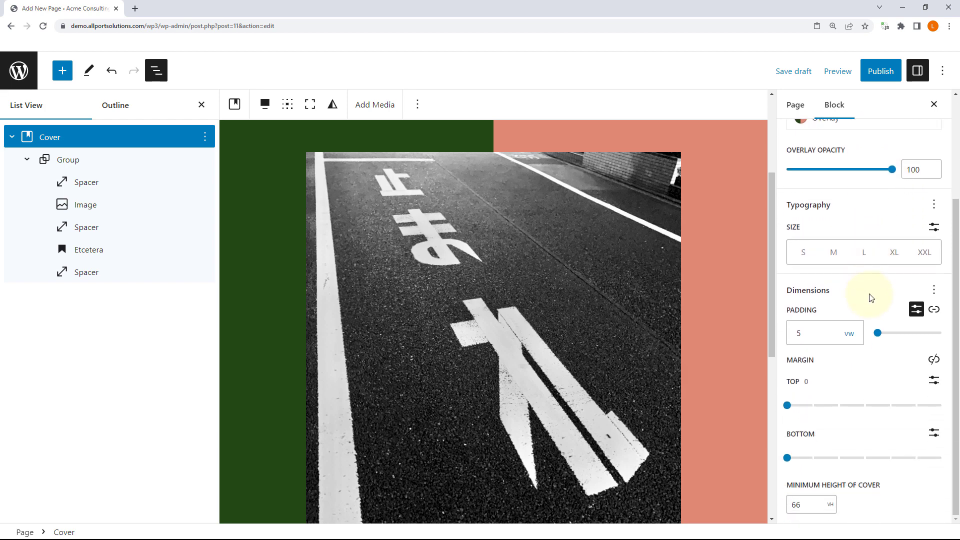
{"action": "scroll", "coordinate": [857, 296], "scroll_direction": "up", "scroll_amount": 3}
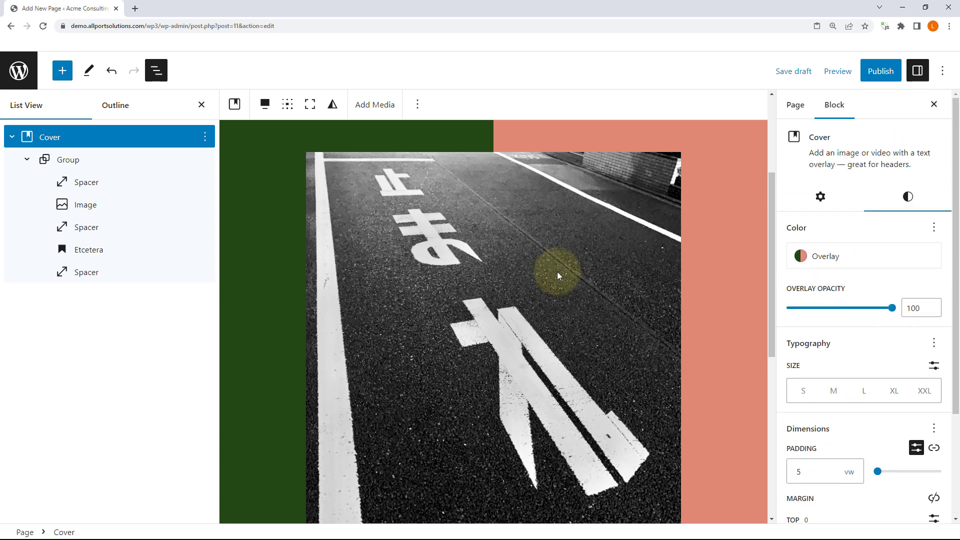
Step: Select the Group holding the road photo and review its layout and style settings
{"action": "left_click", "coordinate": [99, 186]}
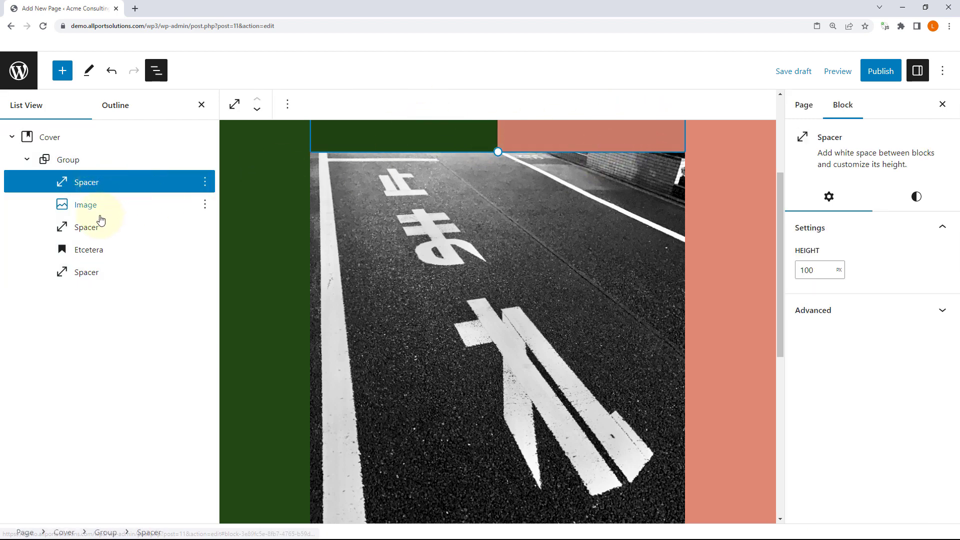
{"action": "left_click", "coordinate": [69, 160]}
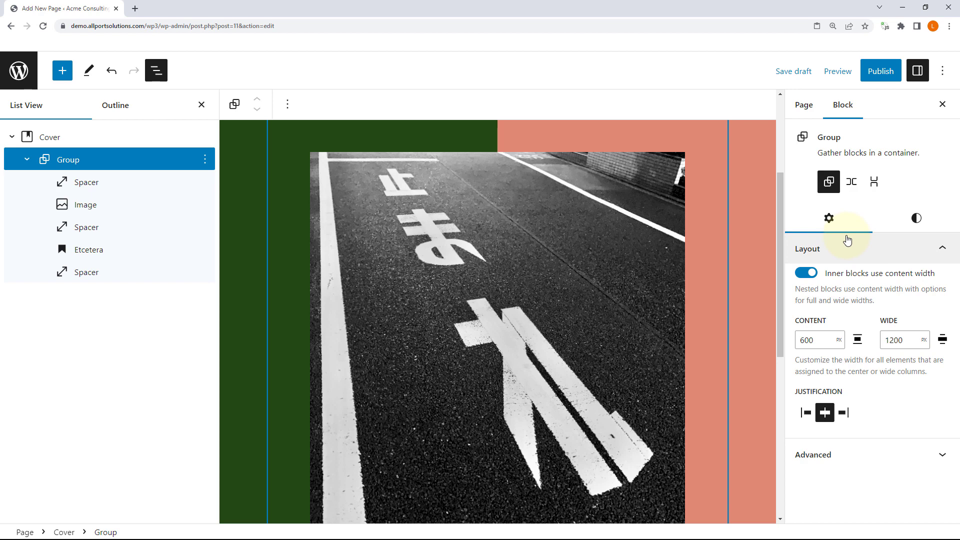
{"action": "double_click", "coordinate": [820, 341]}
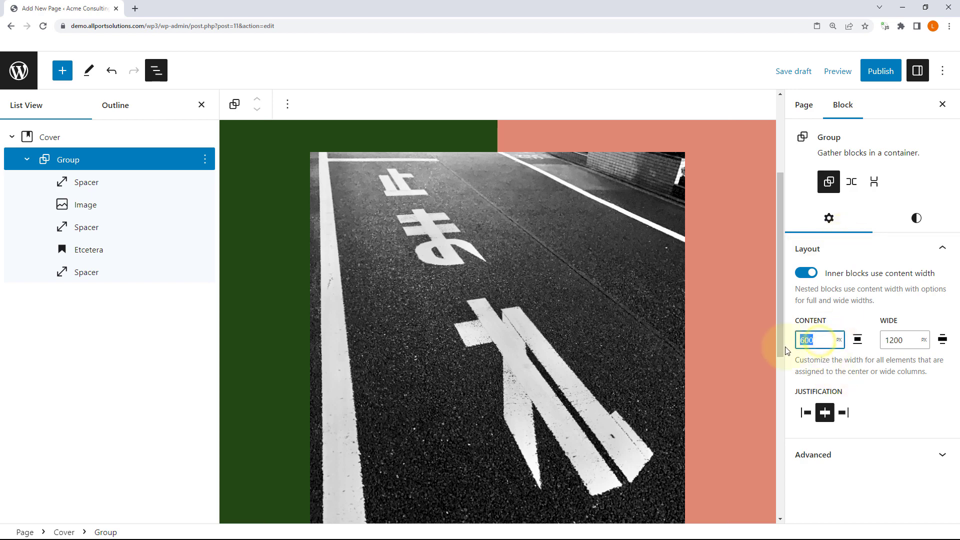
{"action": "left_click", "coordinate": [898, 341]}
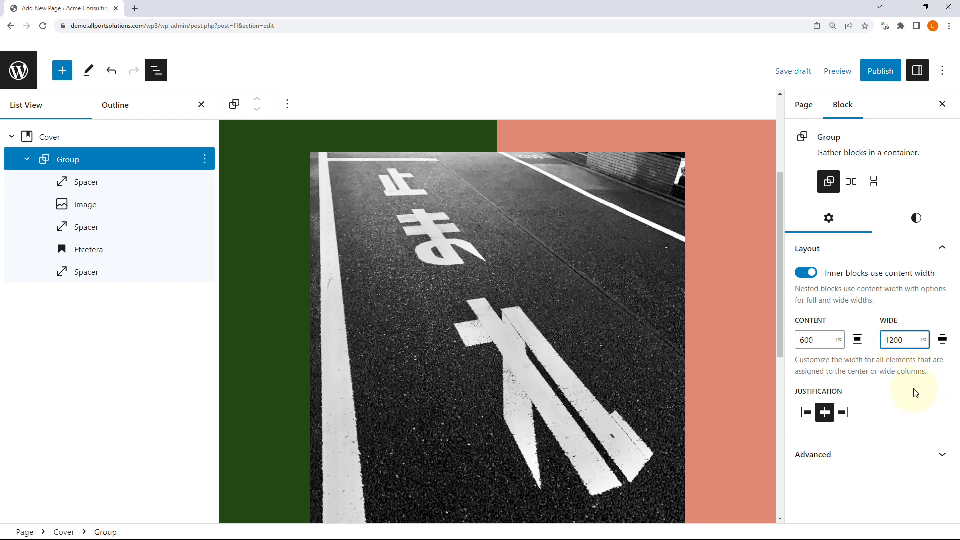
{"action": "left_click", "coordinate": [915, 218]}
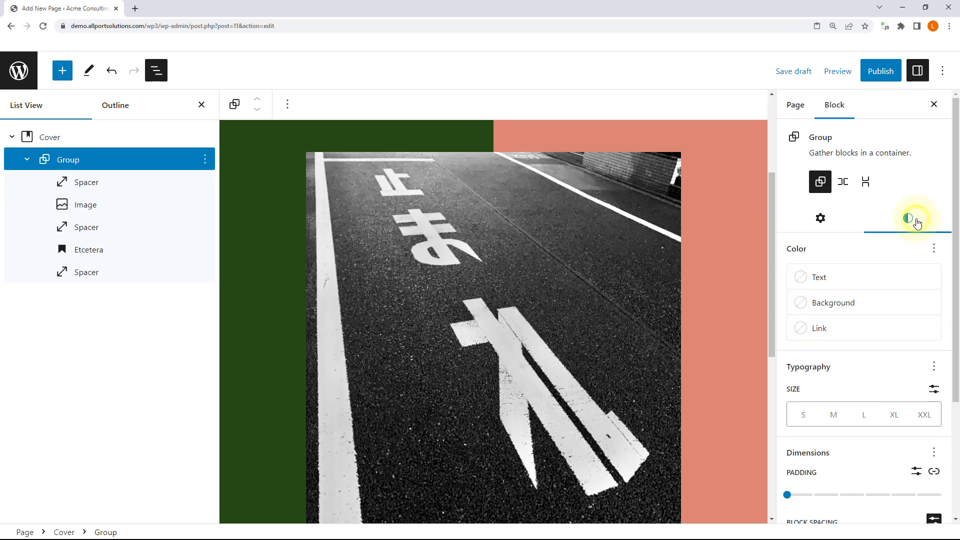
{"action": "scroll", "coordinate": [898, 328], "scroll_direction": "down", "scroll_amount": 3}
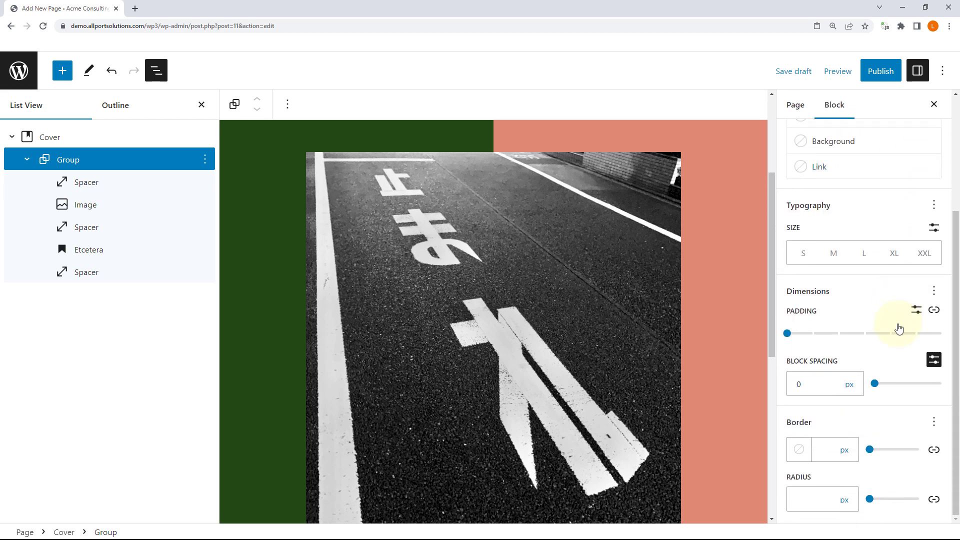
{"action": "scroll", "coordinate": [898, 328], "scroll_direction": "up", "scroll_amount": 5}
{"action": "left_click", "coordinate": [822, 218]}
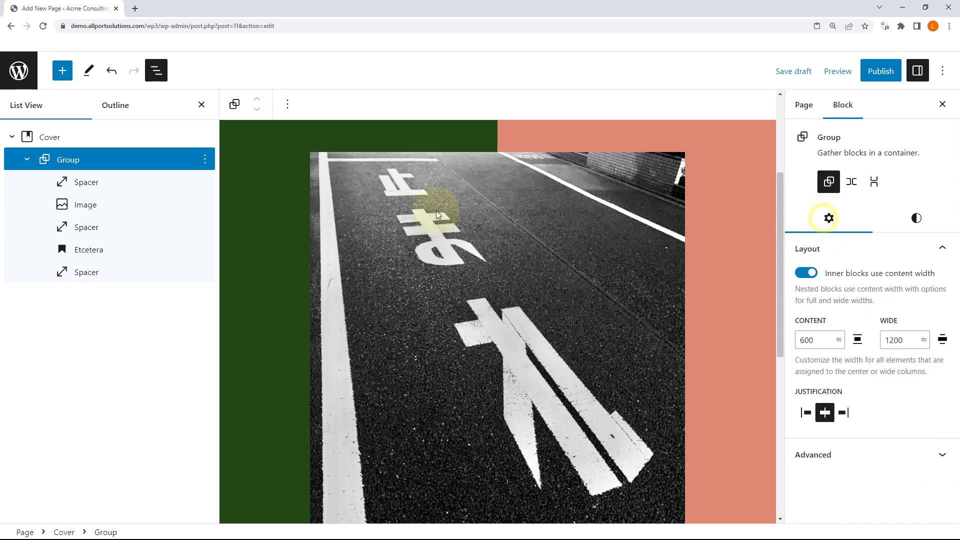
Step: Step the Group's content width up from 600 px to 630 px
{"action": "left_click", "coordinate": [814, 339]}
{"action": "key", "text": "Up"}
{"action": "key", "text": "Up"}
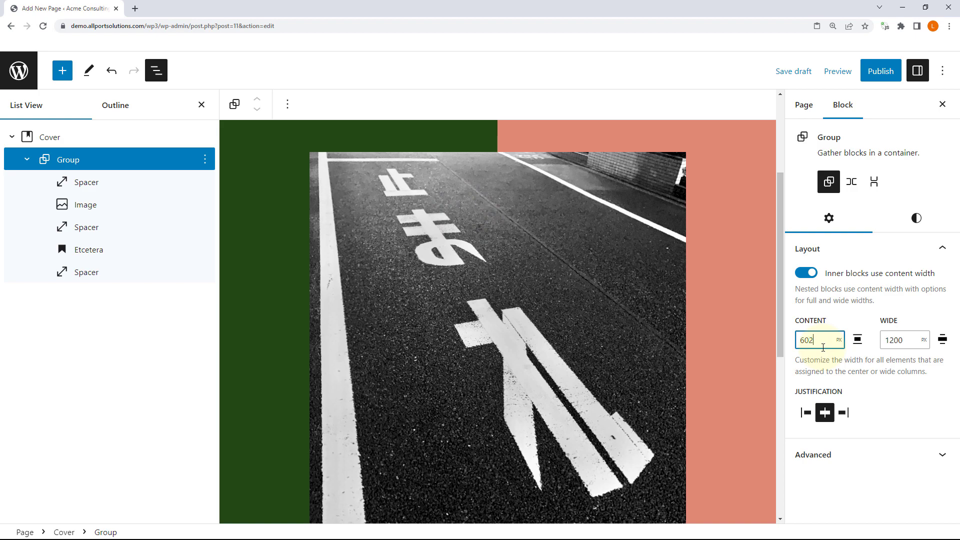
{"action": "key", "text": "Up"}
{"action": "key", "text": "Up"}
{"action": "key", "text": "Up"}
{"action": "key", "text": "Up"}
{"action": "key", "text": "Up"}
{"action": "key", "text": "Up"}
{"action": "key", "text": "Up"}
{"action": "key", "text": "Up"}
{"action": "key", "text": "Up"}
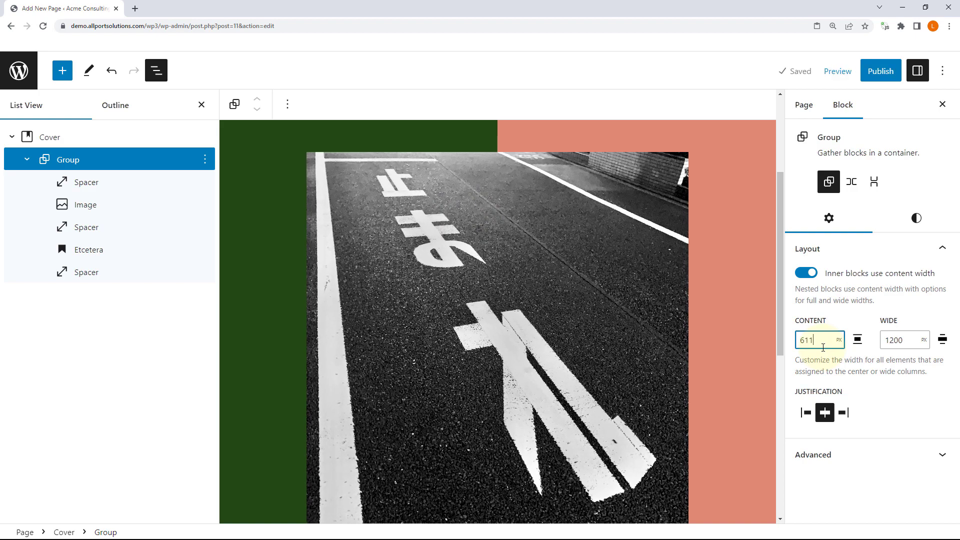
{"action": "key", "text": "Up"}
{"action": "key", "text": "Up"}
{"action": "key", "text": "Up"}
{"action": "key", "text": "Up"}
{"action": "key", "text": "Up"}
{"action": "key", "text": "Up"}
{"action": "key", "text": "Up"}
{"action": "key", "text": "Up"}
{"action": "key", "text": "Up"}
{"action": "key", "text": "Up"}
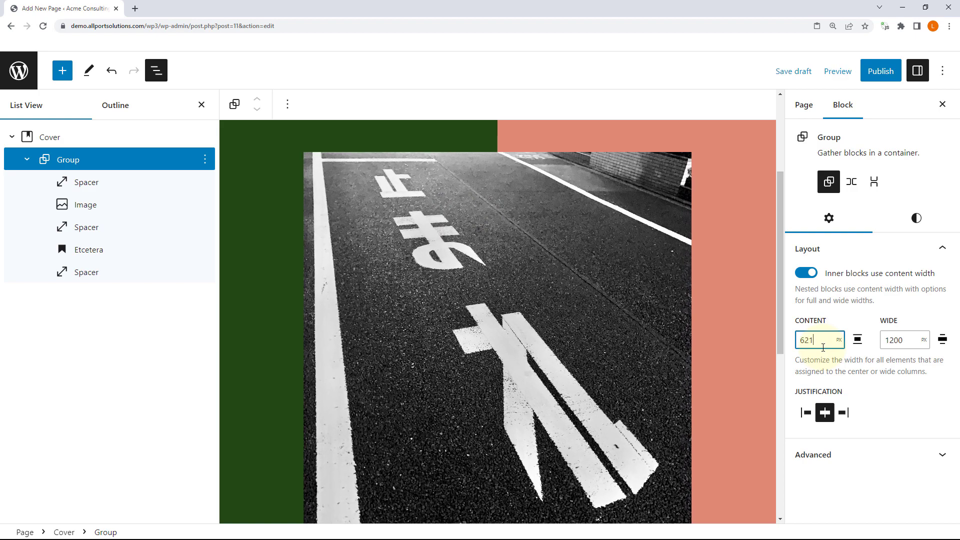
{"action": "key", "text": "Up"}
{"action": "key", "text": "Up"}
{"action": "key", "text": "Up"}
{"action": "key", "text": "Up"}
{"action": "key", "text": "Up"}
{"action": "key", "text": "Up"}
{"action": "key", "text": "Up"}
{"action": "key", "text": "Up"}
{"action": "key", "text": "Up"}
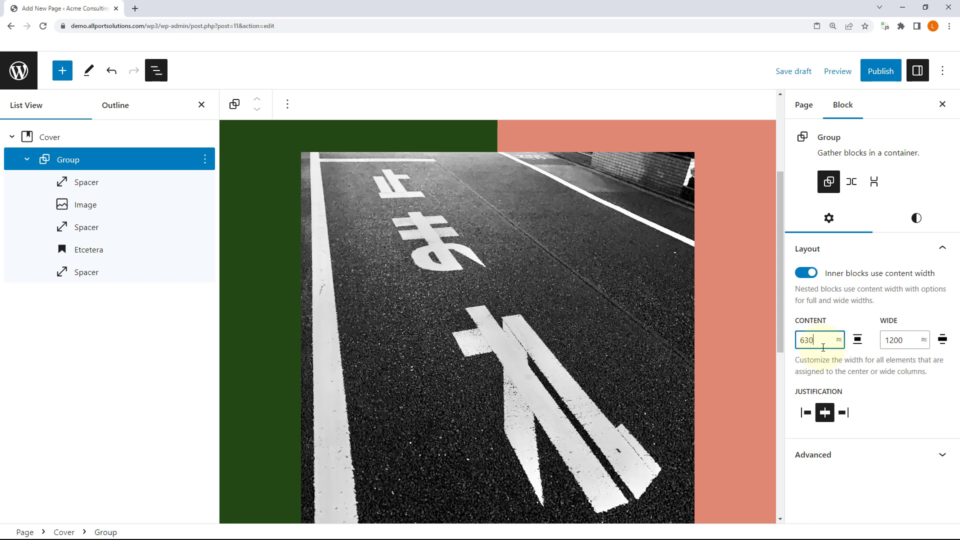
Step: Select the road photo and open Replace > Media Library, closing it without changing the image
{"action": "left_click", "coordinate": [97, 182]}
{"action": "left_click", "coordinate": [106, 214]}
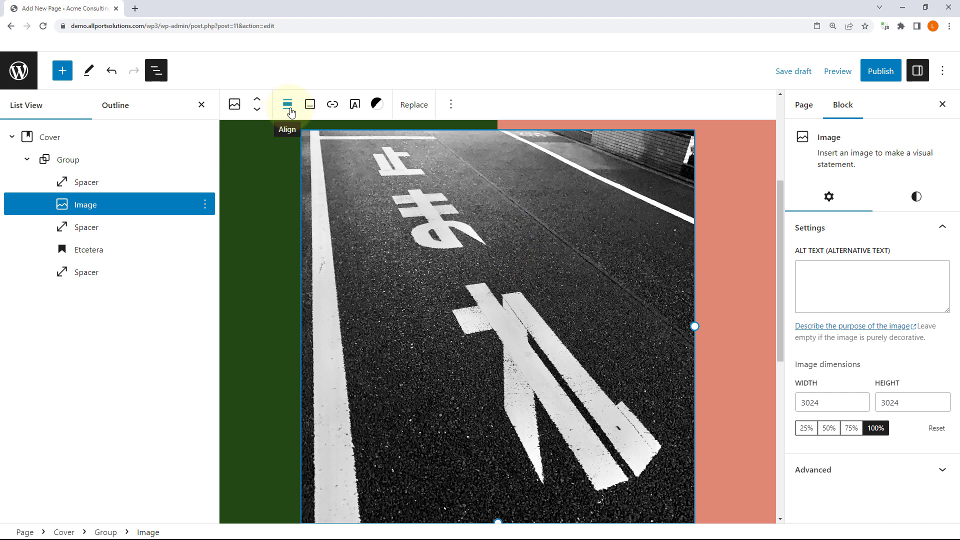
{"action": "left_click", "coordinate": [414, 109]}
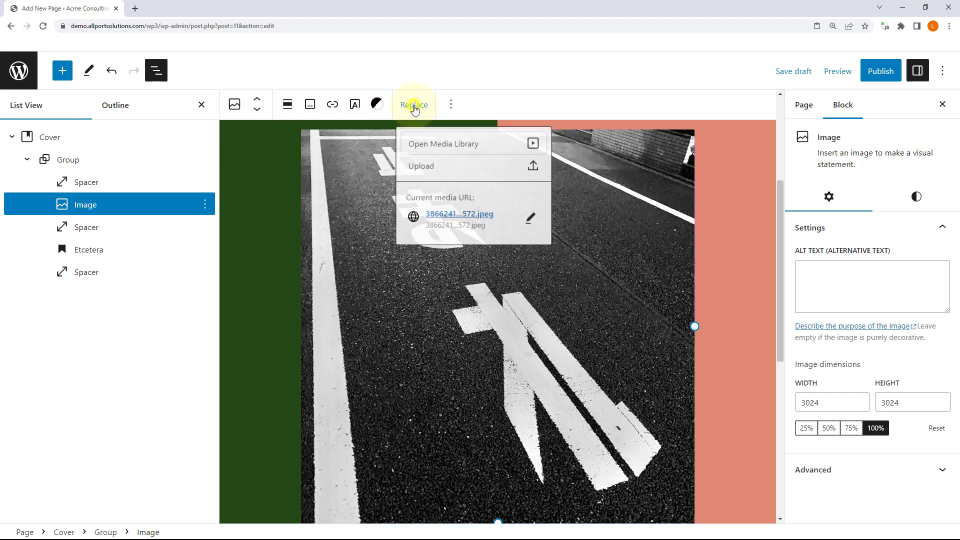
{"action": "left_click", "coordinate": [498, 145]}
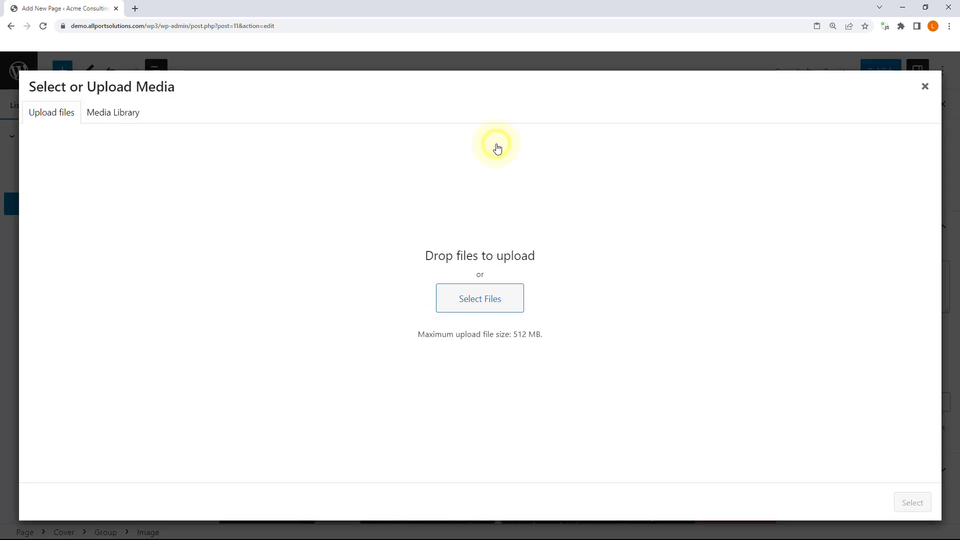
{"action": "left_click", "coordinate": [926, 87]}
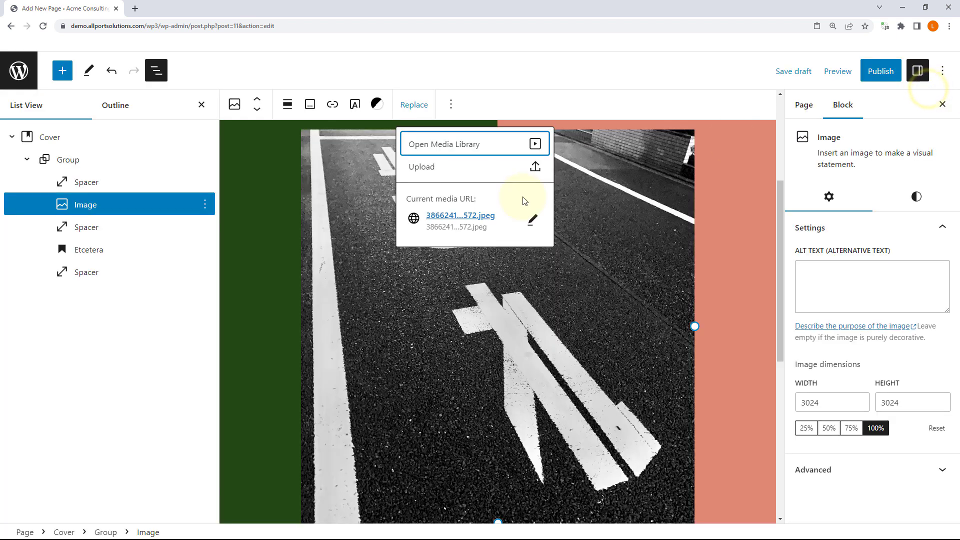
{"action": "left_click", "coordinate": [479, 104]}
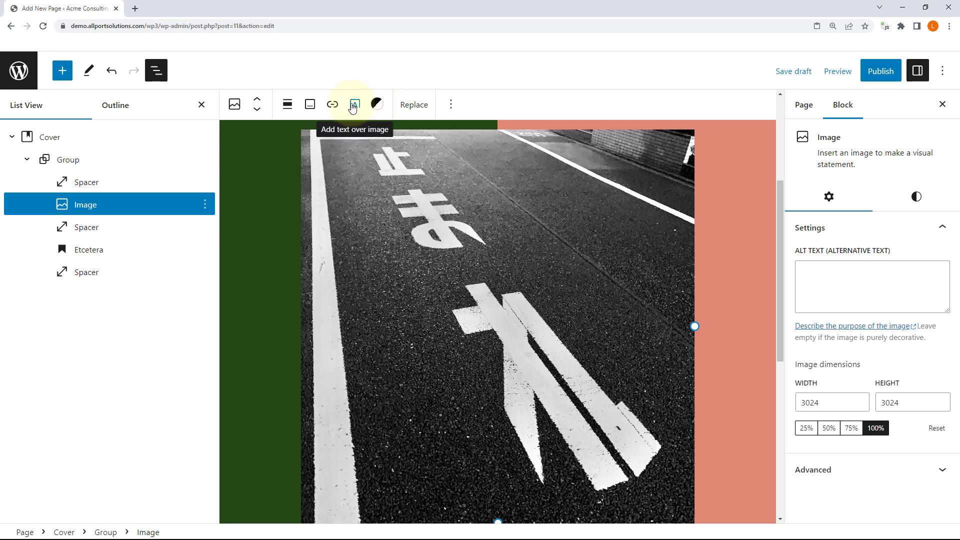
Step: Dismiss the image's transform menu unchanged, then select the Etcetera heading
{"action": "left_click", "coordinate": [235, 106]}
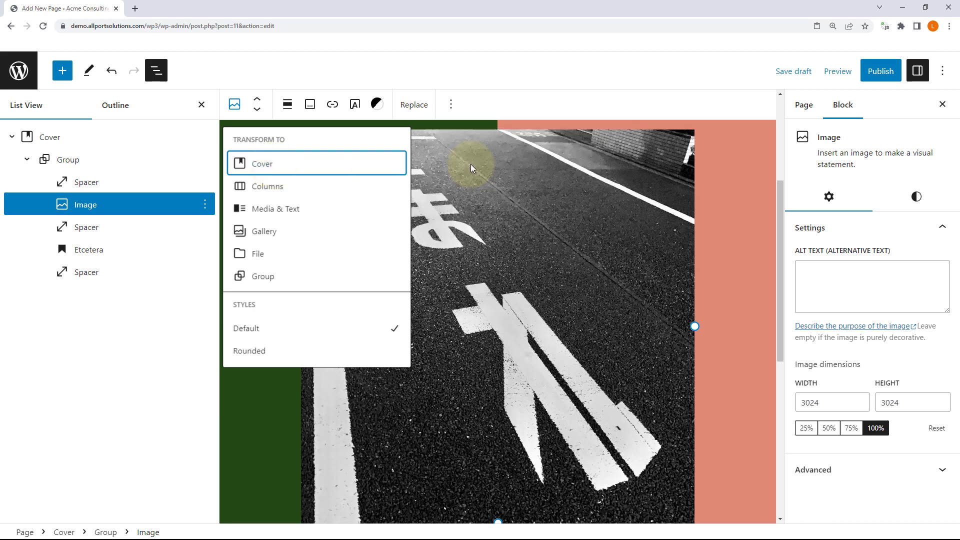
{"action": "left_click", "coordinate": [479, 221]}
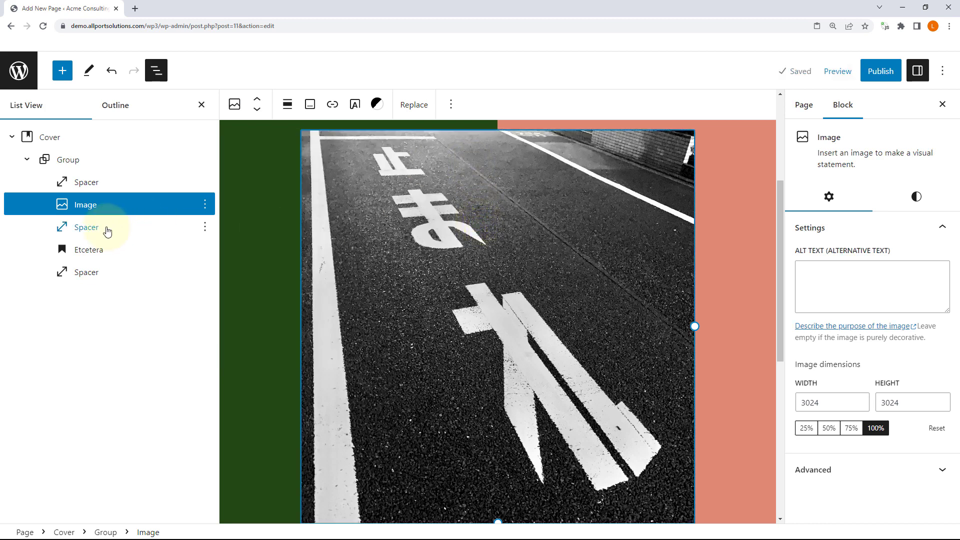
{"action": "left_click", "coordinate": [107, 227]}
{"action": "left_click", "coordinate": [102, 249]}
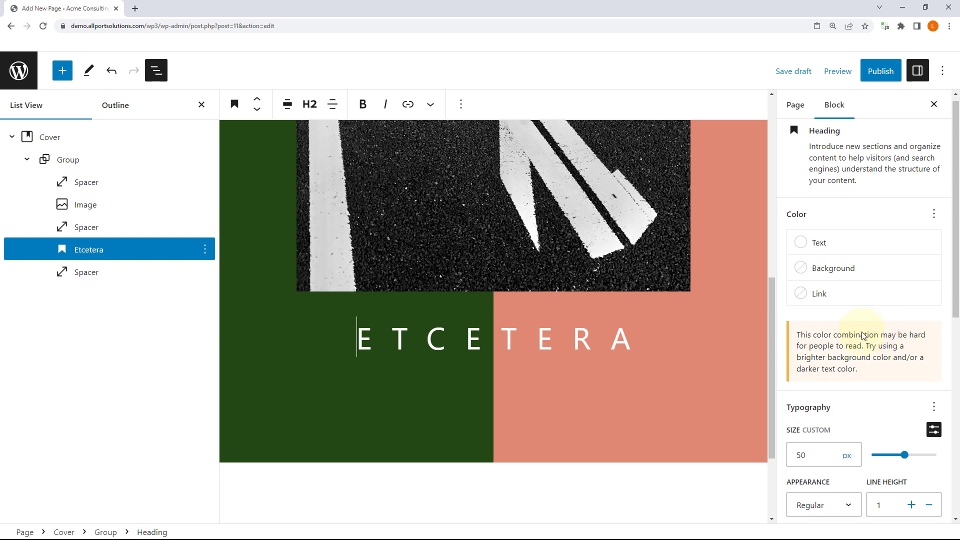
Step: Open and close the heading's transform menu without changing the block
{"action": "scroll", "coordinate": [865, 336], "scroll_direction": "down", "scroll_amount": 3}
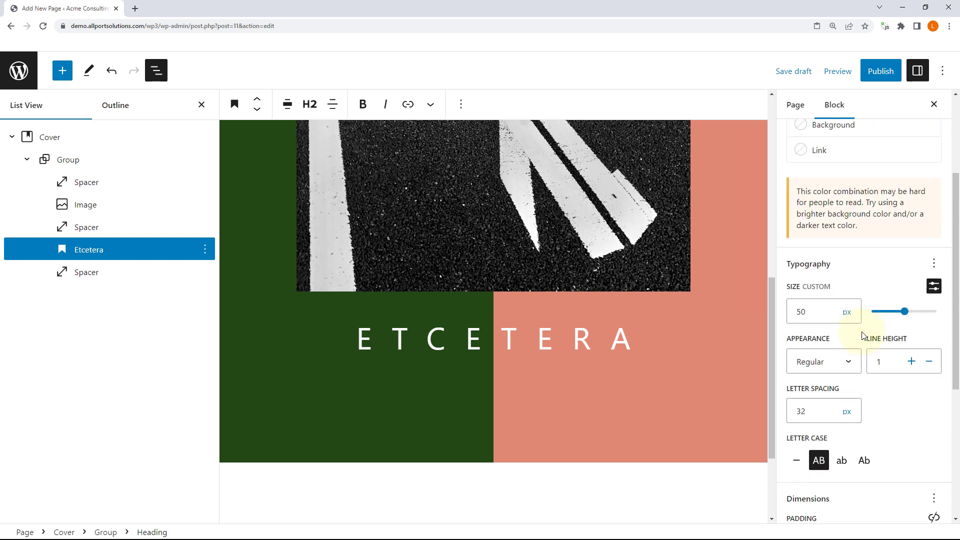
{"action": "left_click", "coordinate": [234, 105]}
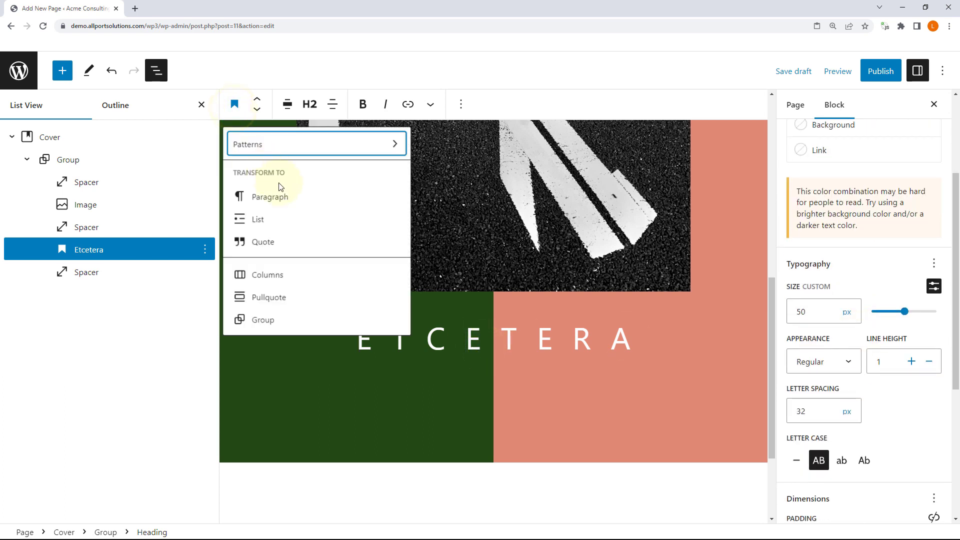
{"action": "left_click", "coordinate": [233, 107]}
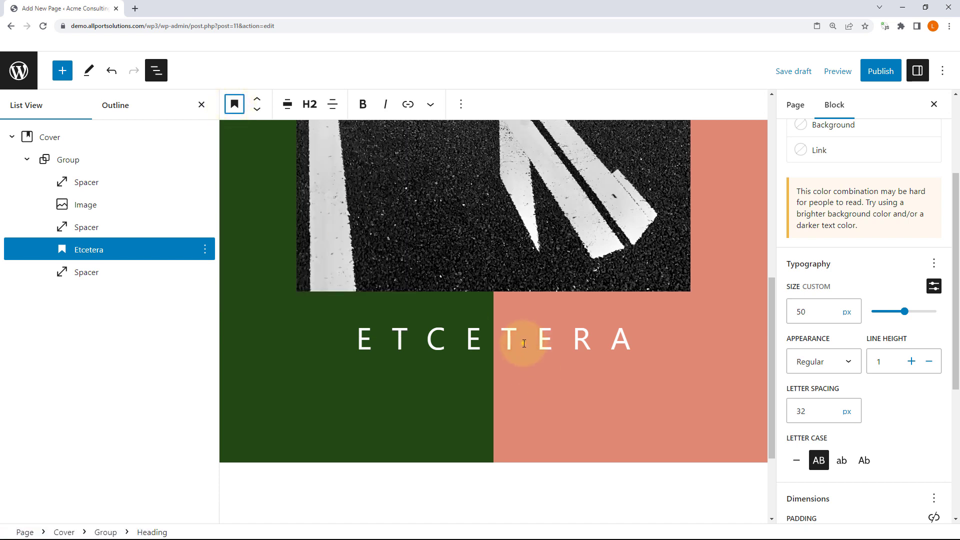
Step: Browse Openverse images in the inserter's Media tab, then return to the Blocks list
{"action": "left_click", "coordinate": [62, 72]}
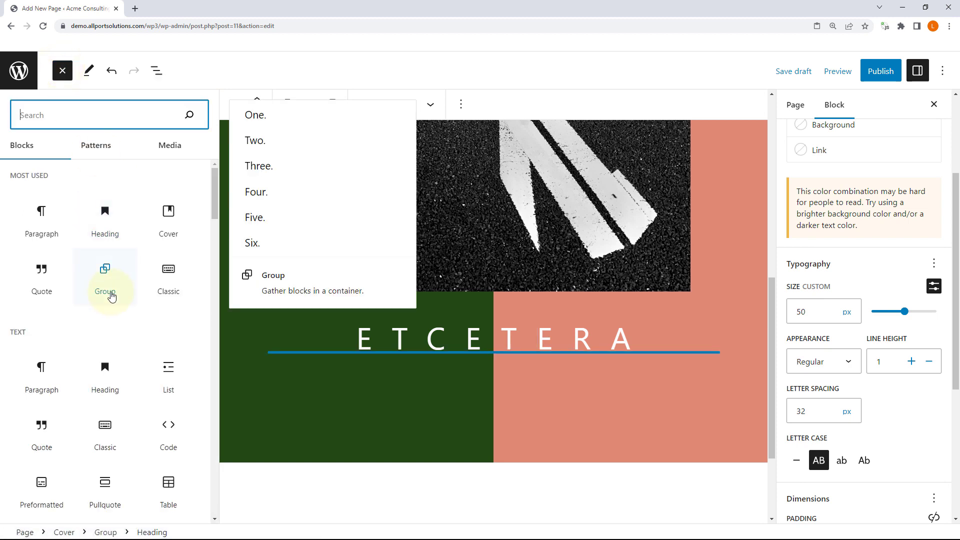
{"action": "left_click", "coordinate": [172, 151]}
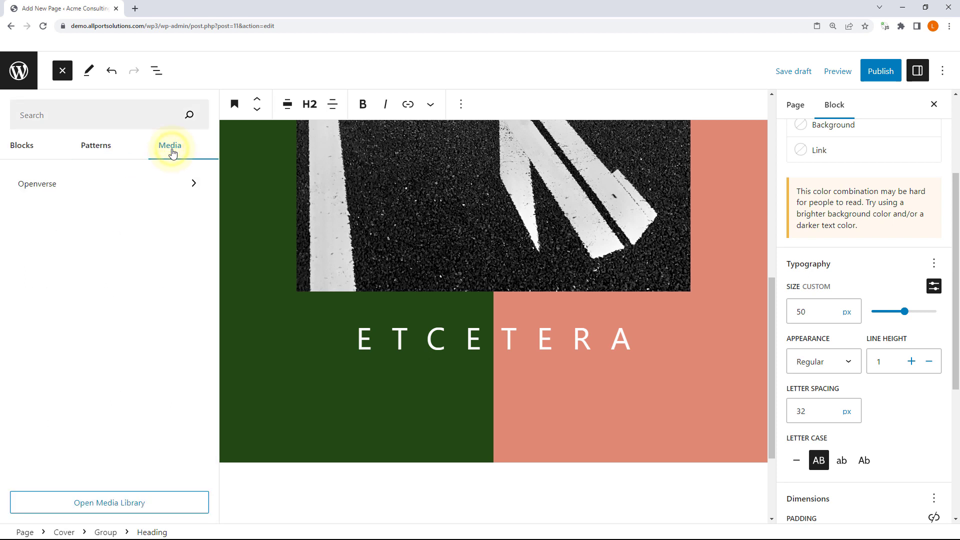
{"action": "left_click", "coordinate": [119, 188]}
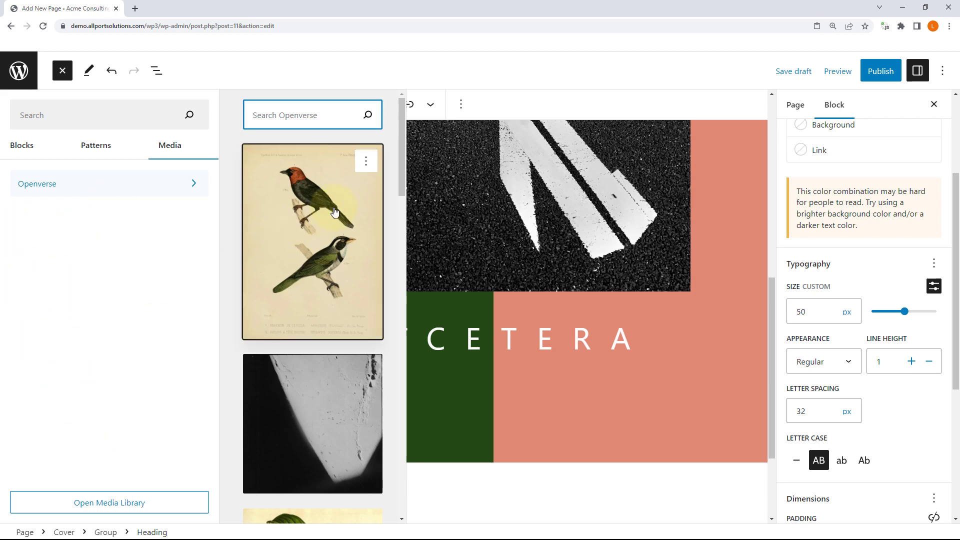
{"action": "scroll", "coordinate": [334, 212], "scroll_direction": "down", "scroll_amount": 5}
{"action": "scroll", "coordinate": [332, 213], "scroll_direction": "down", "scroll_amount": 17}
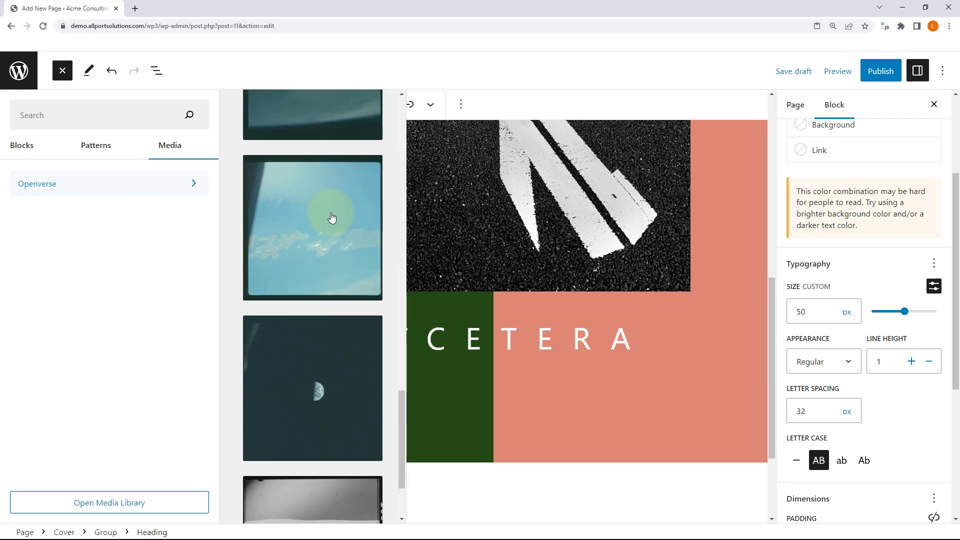
{"action": "scroll", "coordinate": [332, 215], "scroll_direction": "up", "scroll_amount": 20}
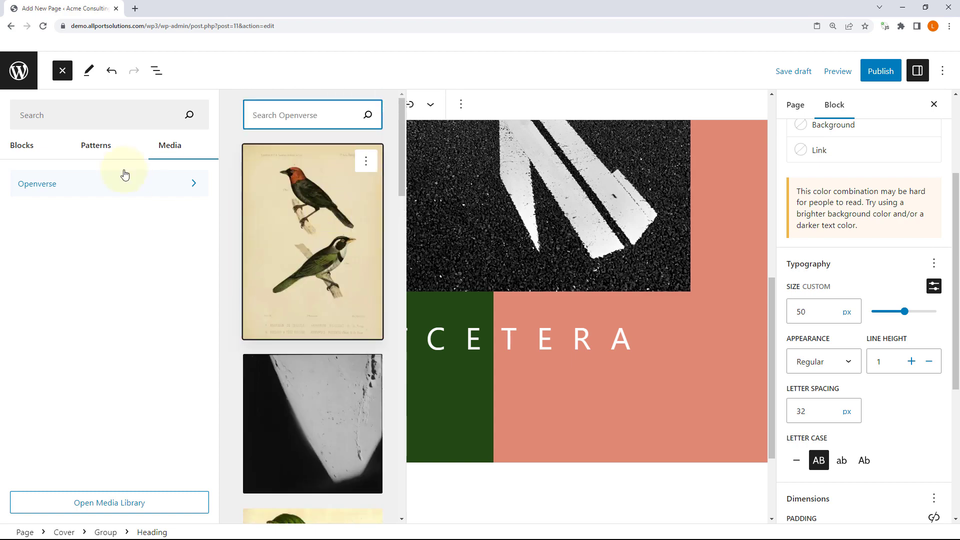
{"action": "left_click", "coordinate": [28, 145]}
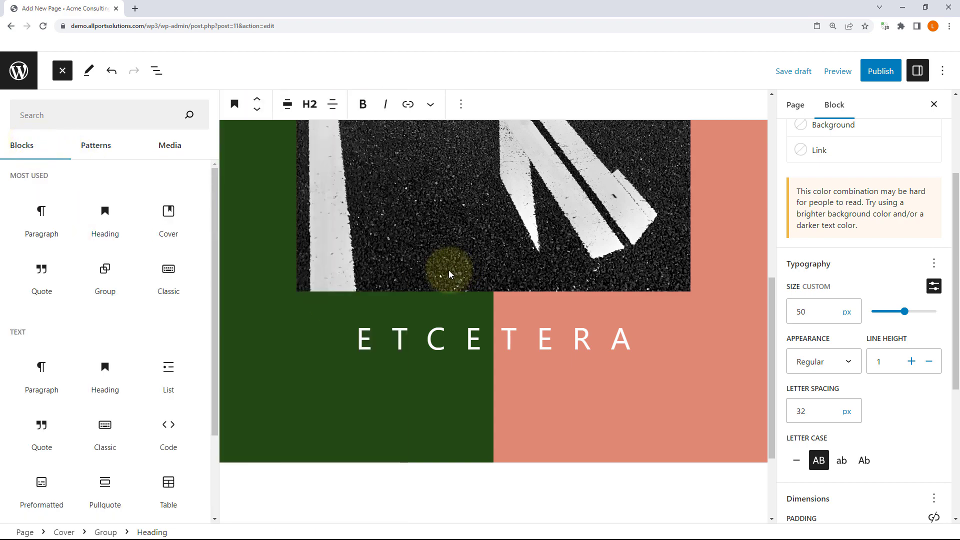
{"action": "scroll", "coordinate": [527, 270], "scroll_direction": "up", "scroll_amount": 5}
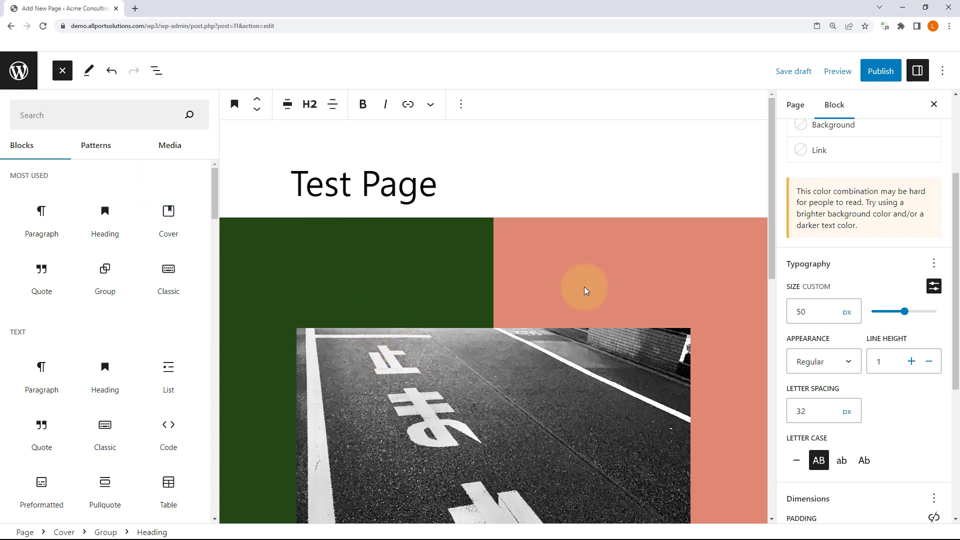
{"action": "left_click", "coordinate": [62, 70]}
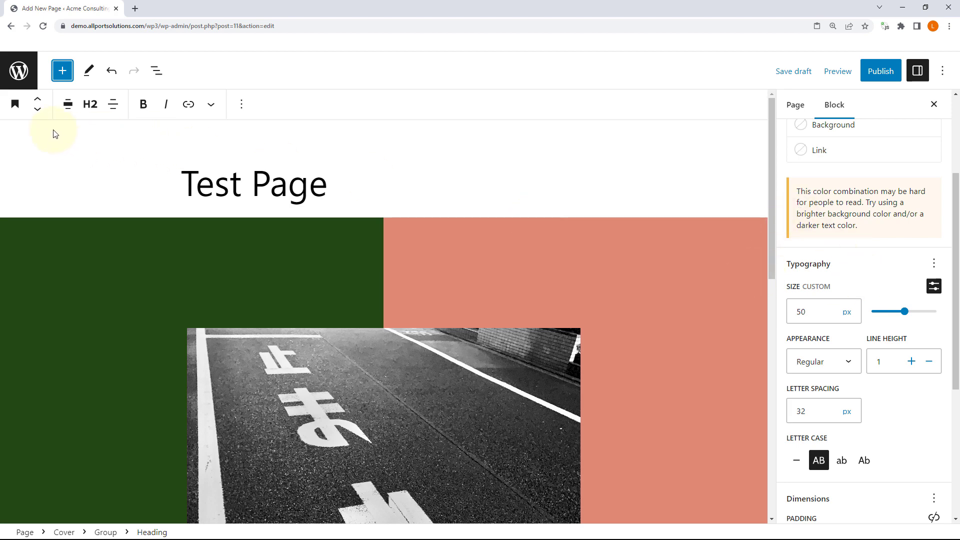
{"action": "left_click", "coordinate": [63, 71]}
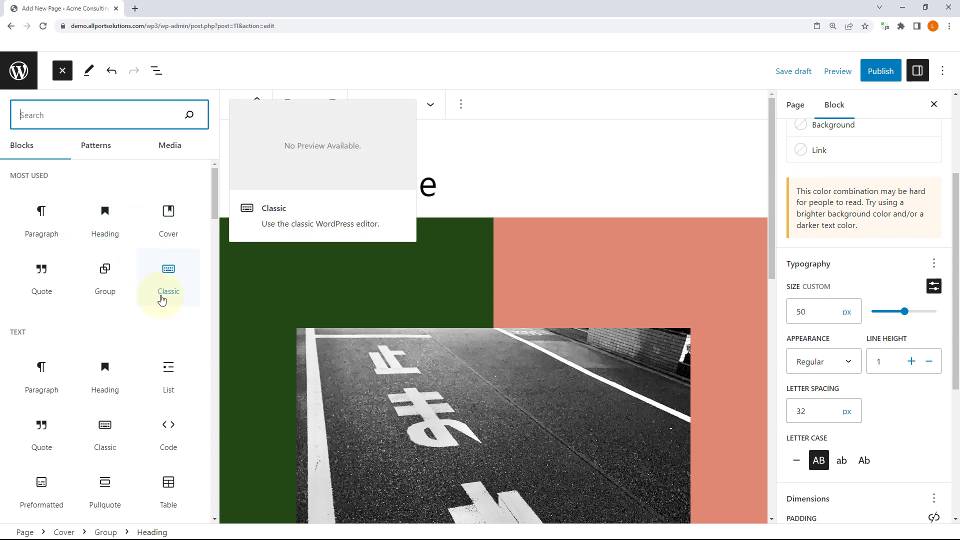
{"action": "scroll", "coordinate": [161, 299], "scroll_direction": "down", "scroll_amount": 3}
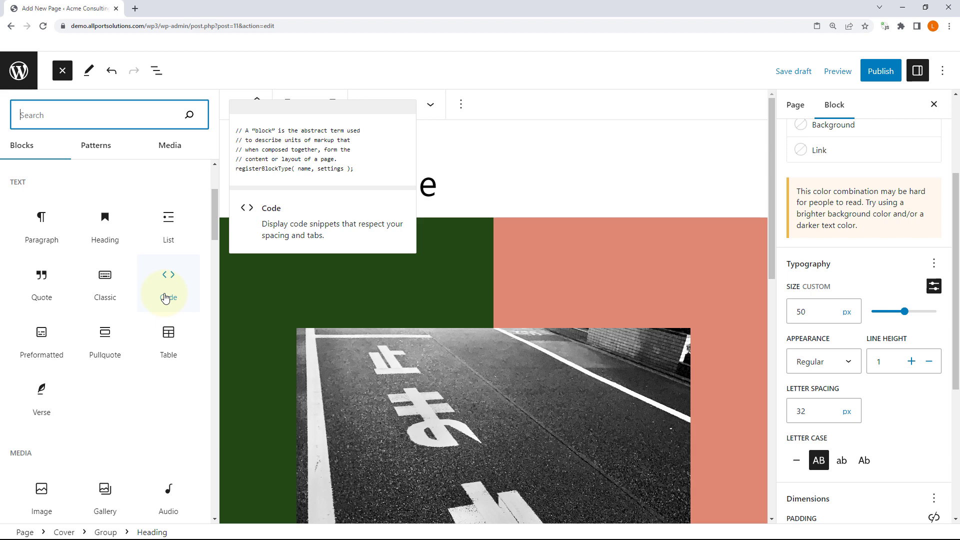
{"action": "scroll", "coordinate": [518, 280], "scroll_direction": "down", "scroll_amount": 2}
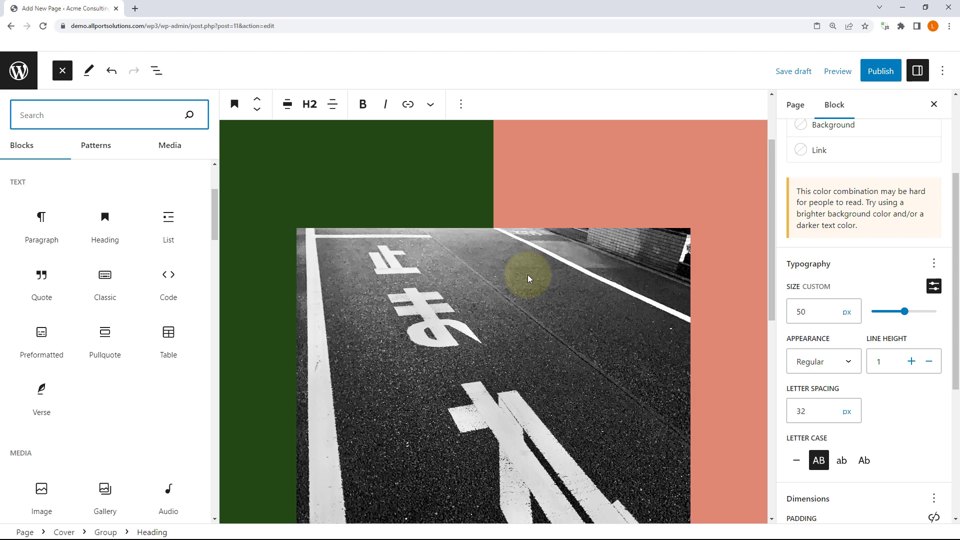
{"action": "scroll", "coordinate": [910, 395], "scroll_direction": "down", "scroll_amount": 5}
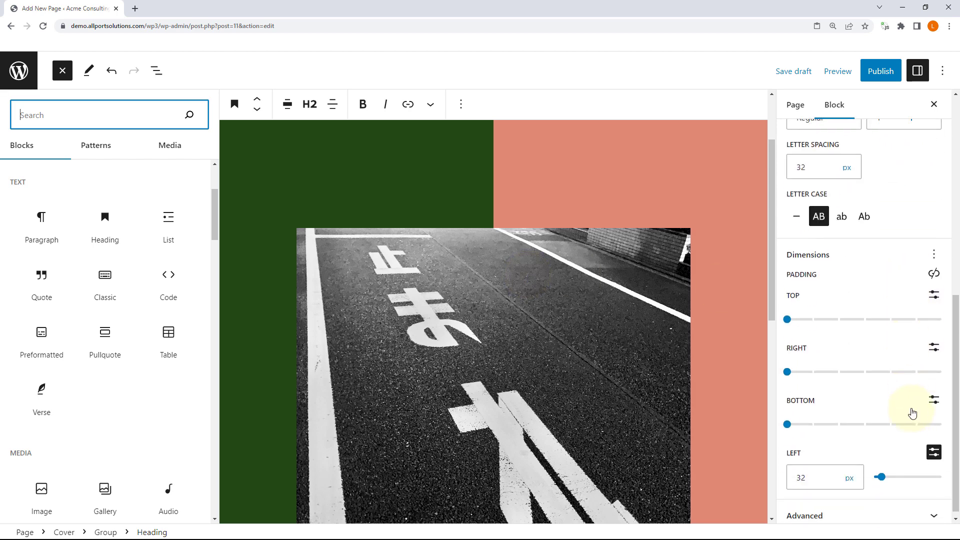
{"action": "scroll", "coordinate": [912, 413], "scroll_direction": "up", "scroll_amount": 8}
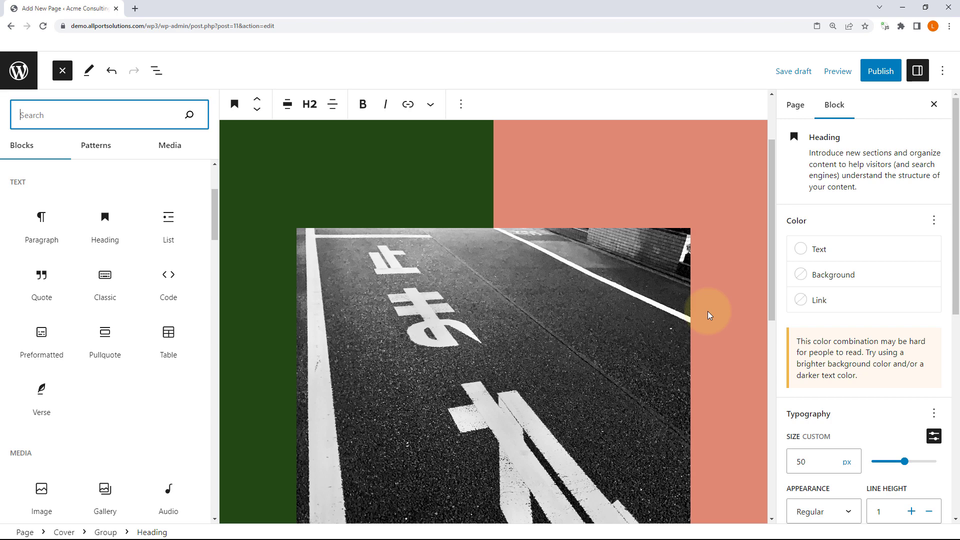
{"action": "left_click", "coordinate": [434, 163]}
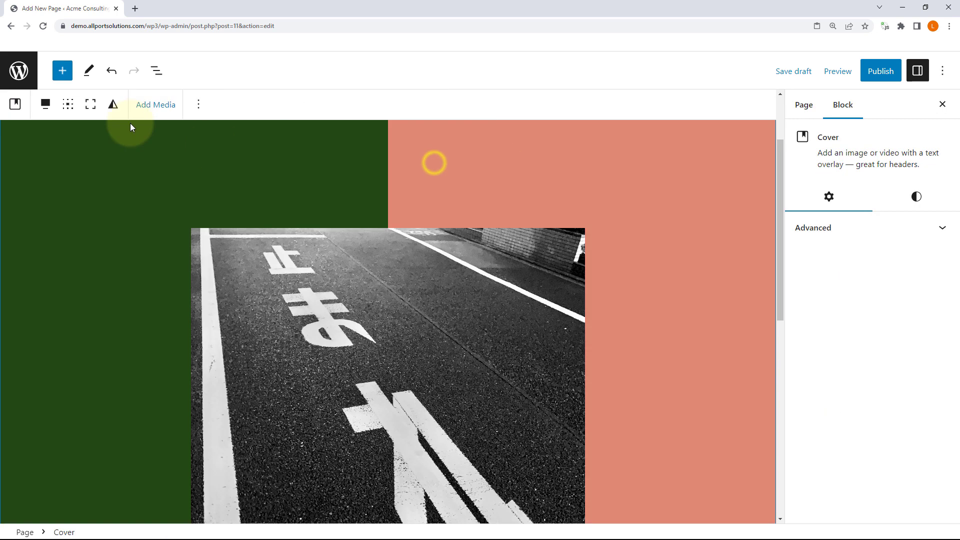
{"action": "left_click", "coordinate": [163, 78]}
{"action": "left_click", "coordinate": [10, 142]}
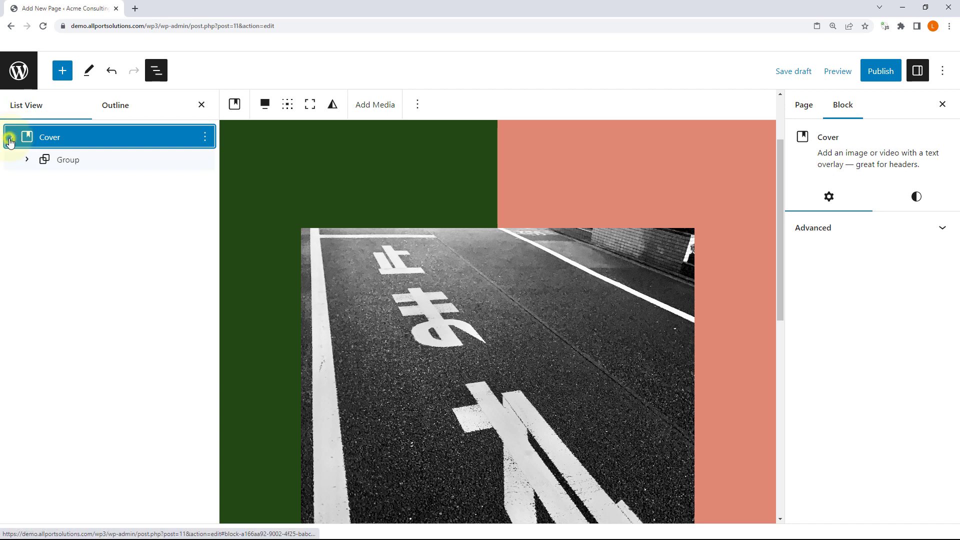
{"action": "left_click", "coordinate": [27, 160]}
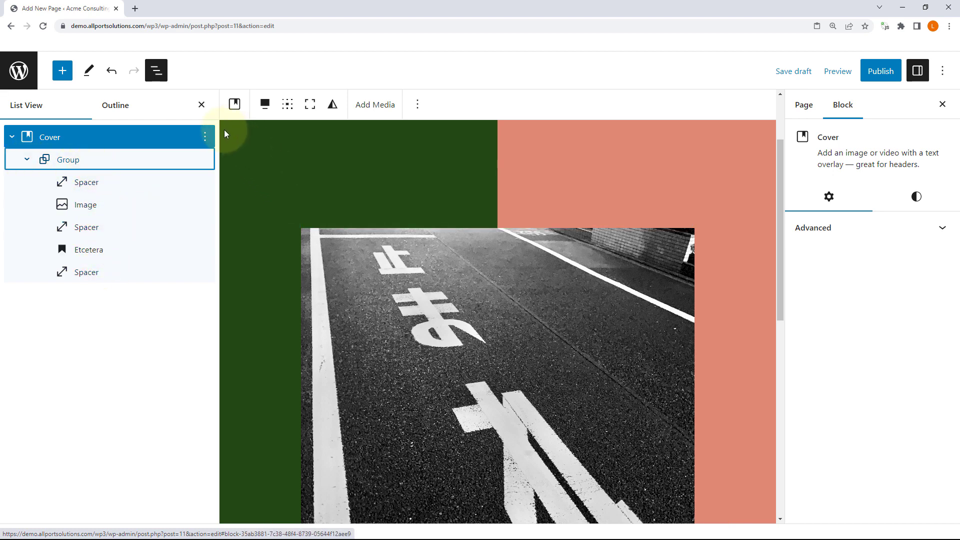
{"action": "scroll", "coordinate": [761, 322], "scroll_direction": "down", "scroll_amount": 6}
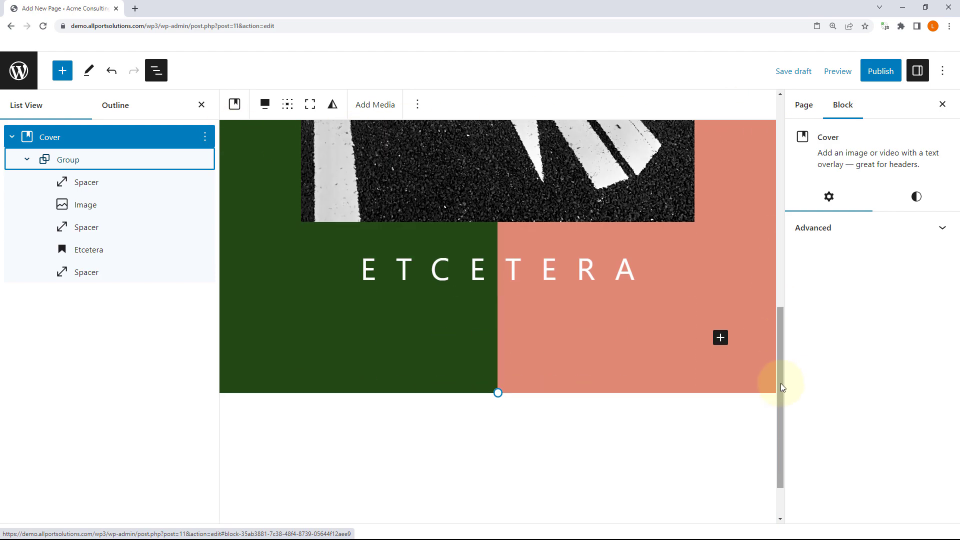
{"action": "scroll", "coordinate": [238, 217], "scroll_direction": "up", "scroll_amount": 5}
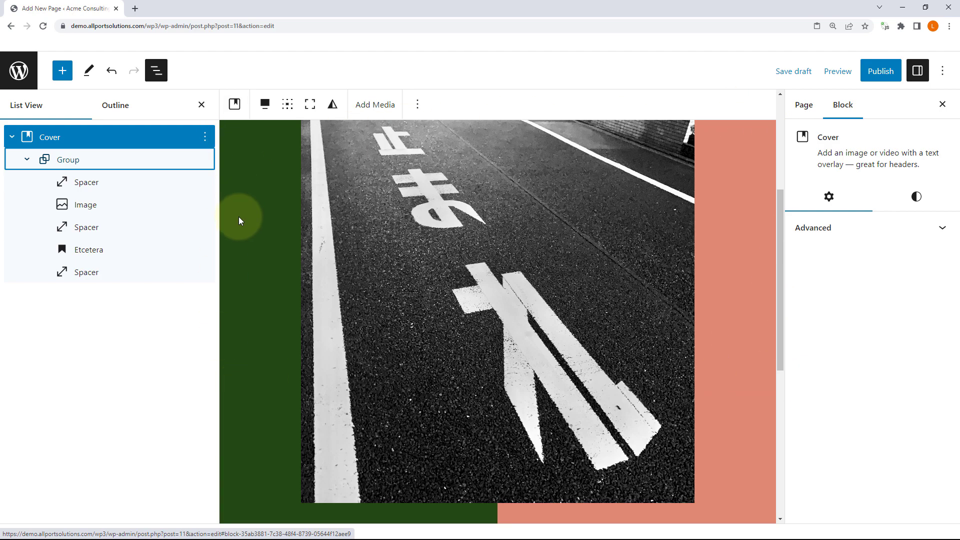
{"action": "scroll", "coordinate": [239, 217], "scroll_direction": "up", "scroll_amount": 4}
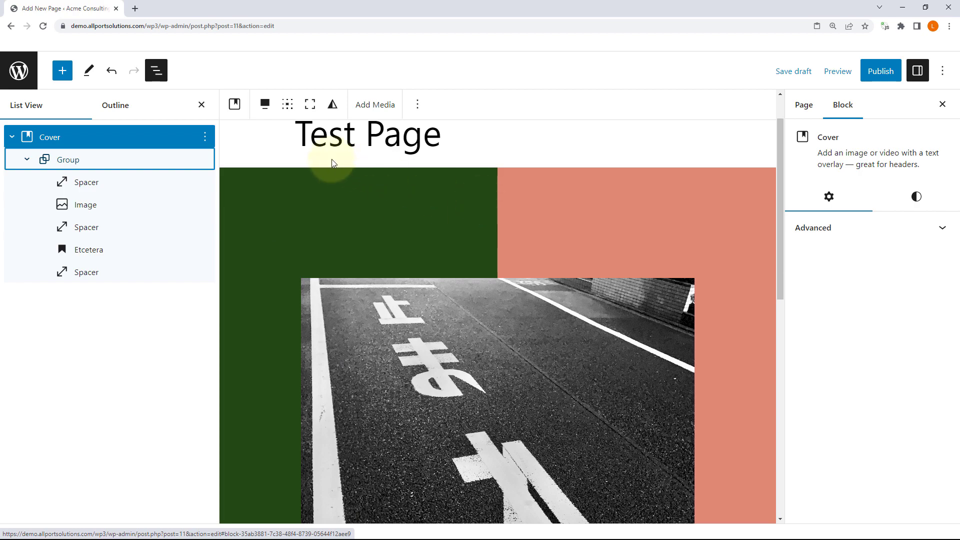
{"action": "scroll", "coordinate": [645, 245], "scroll_direction": "down", "scroll_amount": 3}
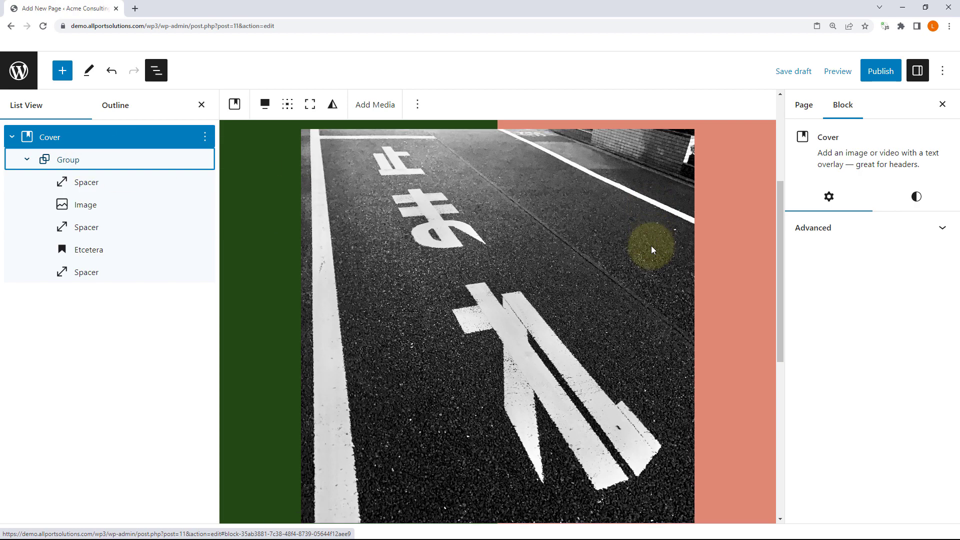
{"action": "scroll", "coordinate": [651, 245], "scroll_direction": "down", "scroll_amount": 7}
{"action": "scroll", "coordinate": [639, 334], "scroll_direction": "up", "scroll_amount": 10}
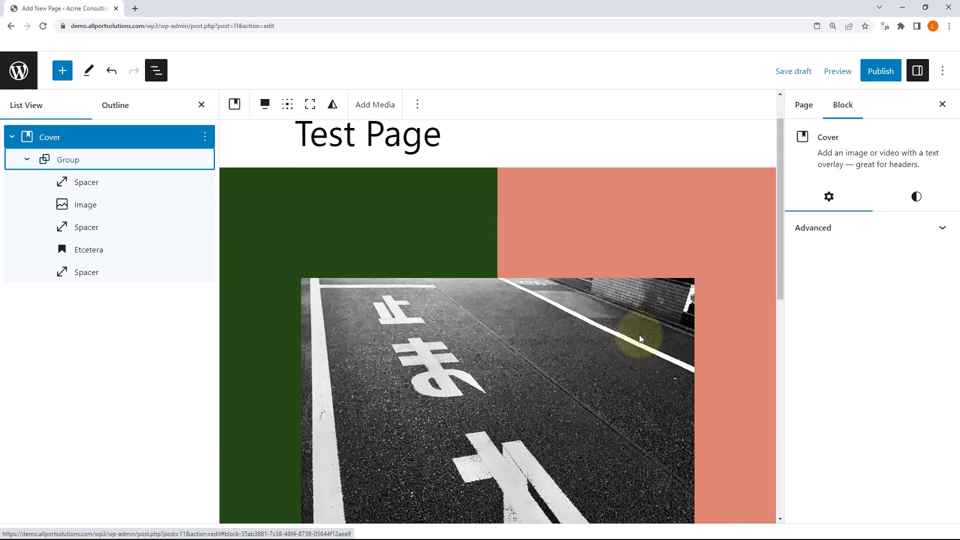
{"action": "scroll", "coordinate": [639, 335], "scroll_direction": "down", "scroll_amount": 1}
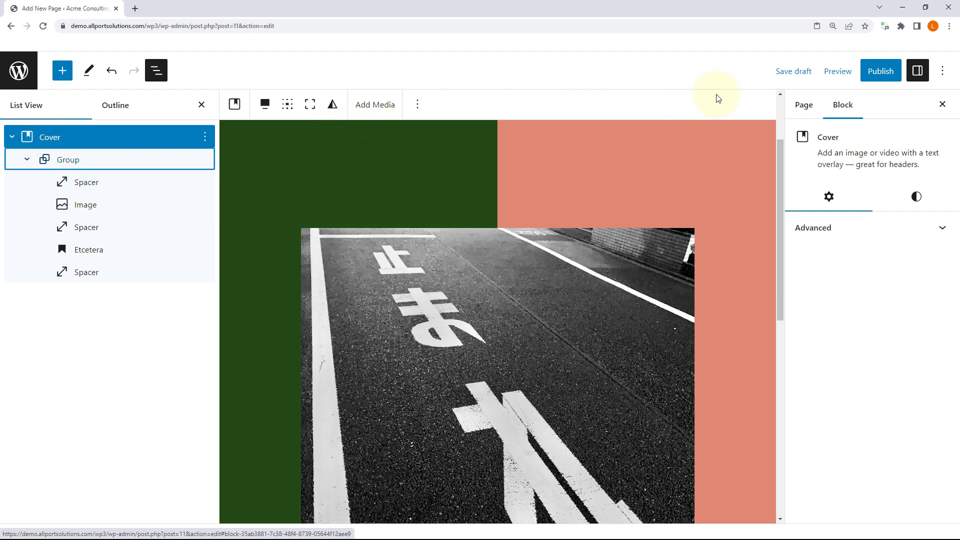
{"action": "scroll", "coordinate": [728, 279], "scroll_direction": "down", "scroll_amount": 6}
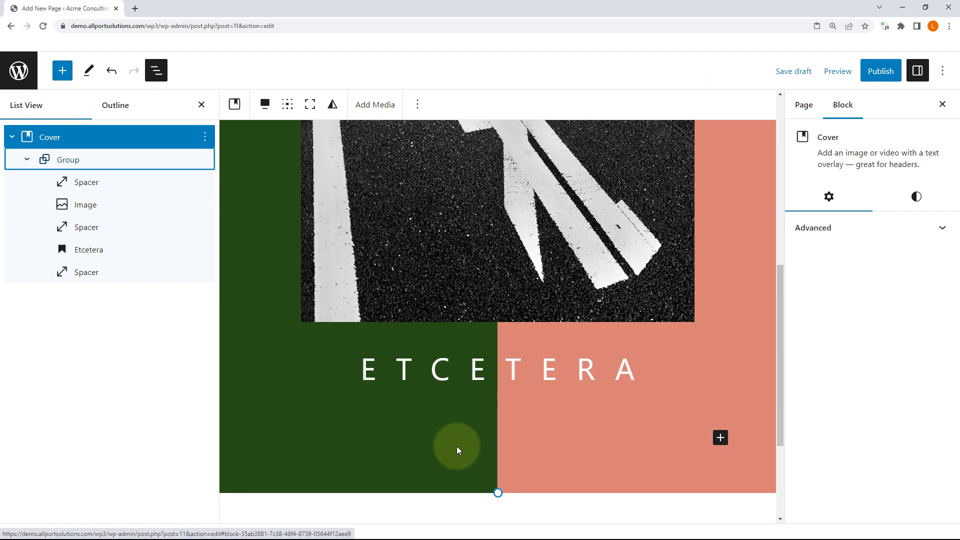
{"action": "scroll", "coordinate": [749, 214], "scroll_direction": "up", "scroll_amount": 5}
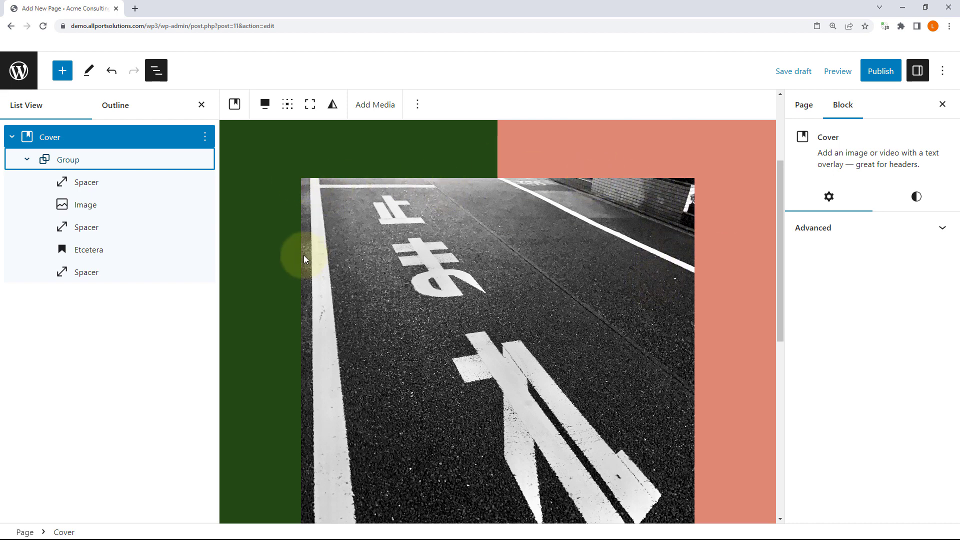
{"action": "scroll", "coordinate": [743, 328], "scroll_direction": "down", "scroll_amount": 3}
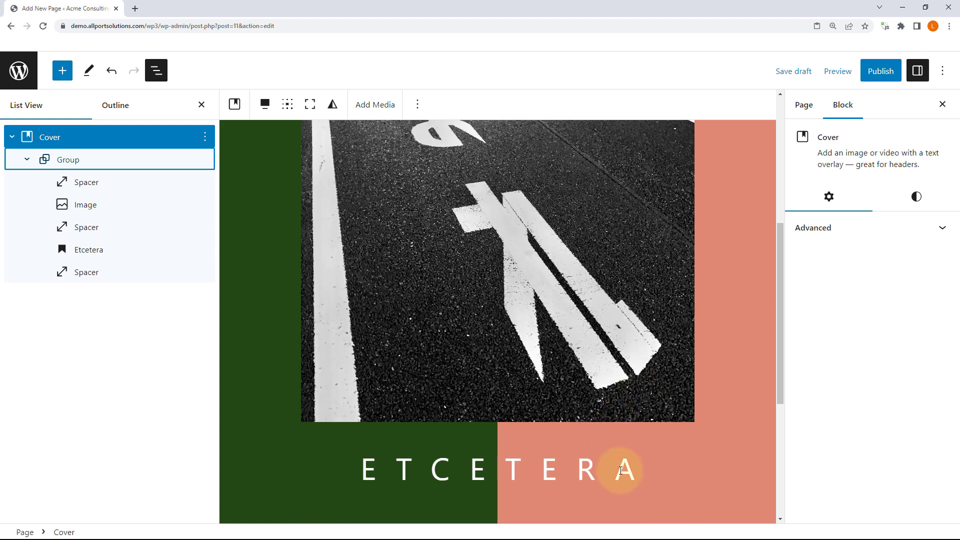
{"action": "scroll", "coordinate": [625, 456], "scroll_direction": "up", "scroll_amount": 3}
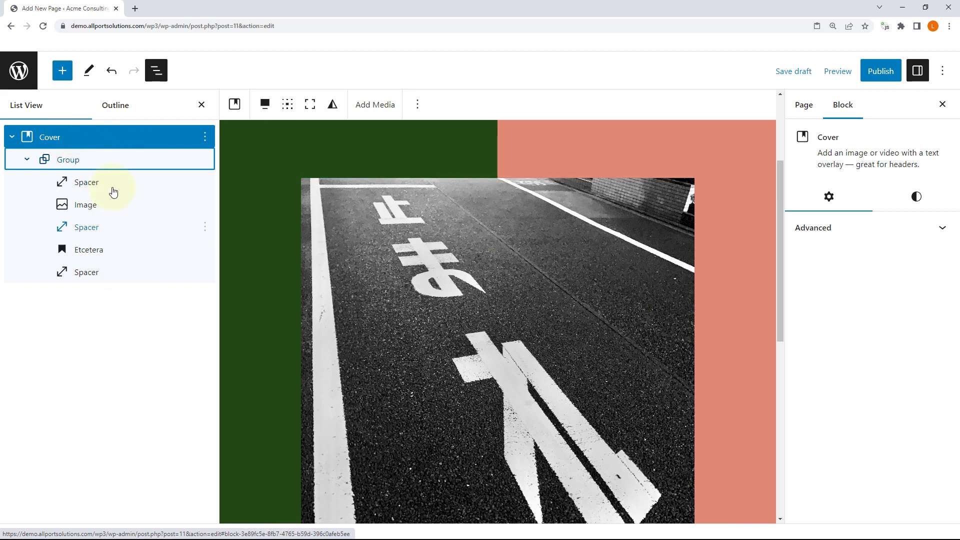
{"action": "scroll", "coordinate": [478, 262], "scroll_direction": "down", "scroll_amount": 6}
{"action": "scroll", "coordinate": [478, 262], "scroll_direction": "up", "scroll_amount": 8}
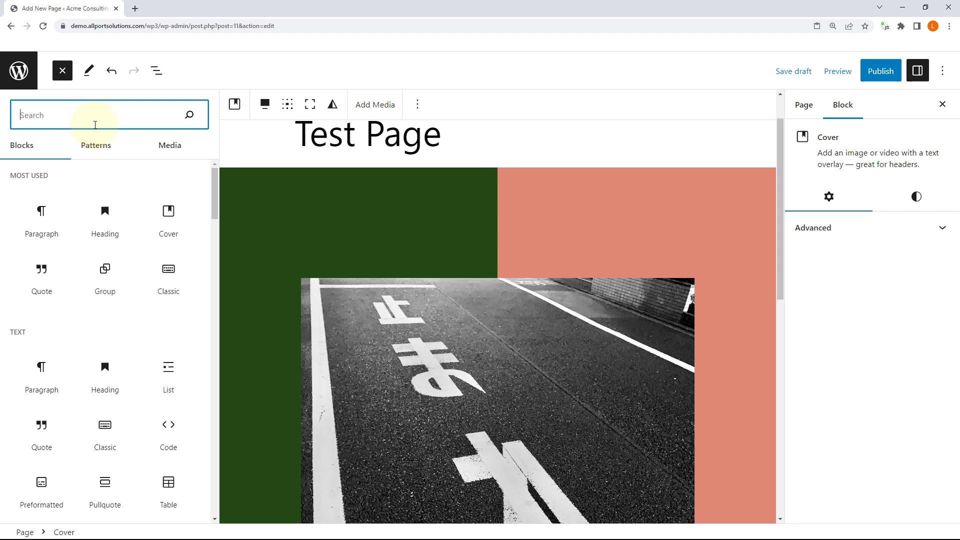
{"action": "scroll", "coordinate": [120, 257], "scroll_direction": "down", "scroll_amount": 6}
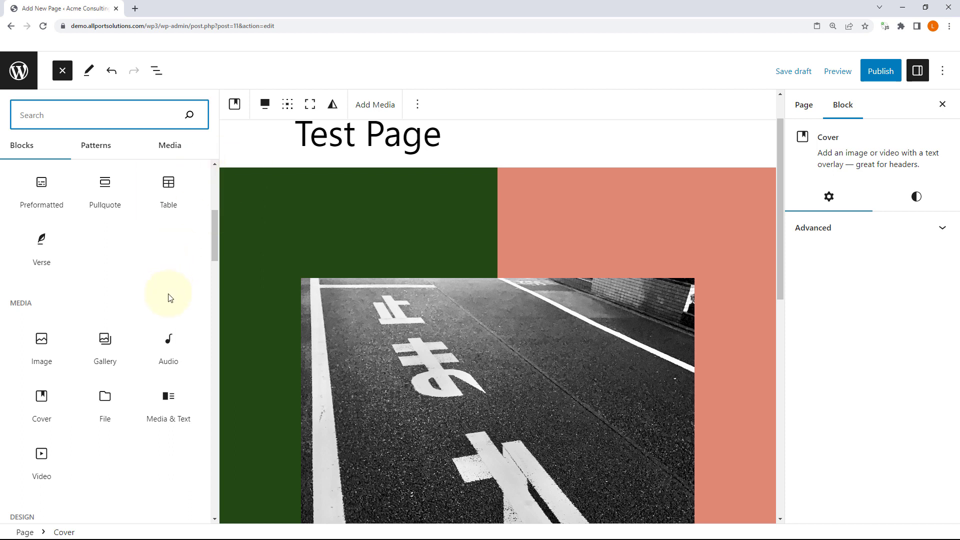
{"action": "scroll", "coordinate": [169, 298], "scroll_direction": "up", "scroll_amount": 6}
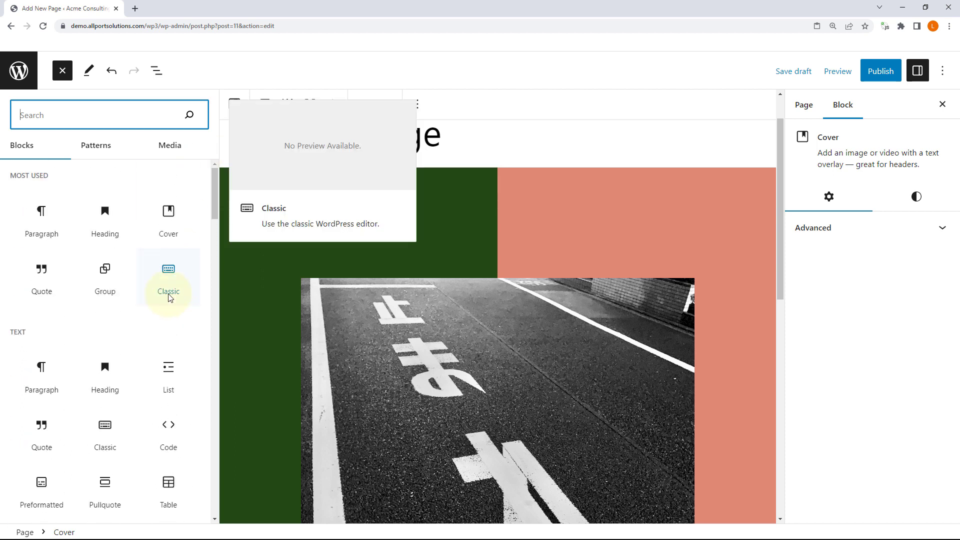
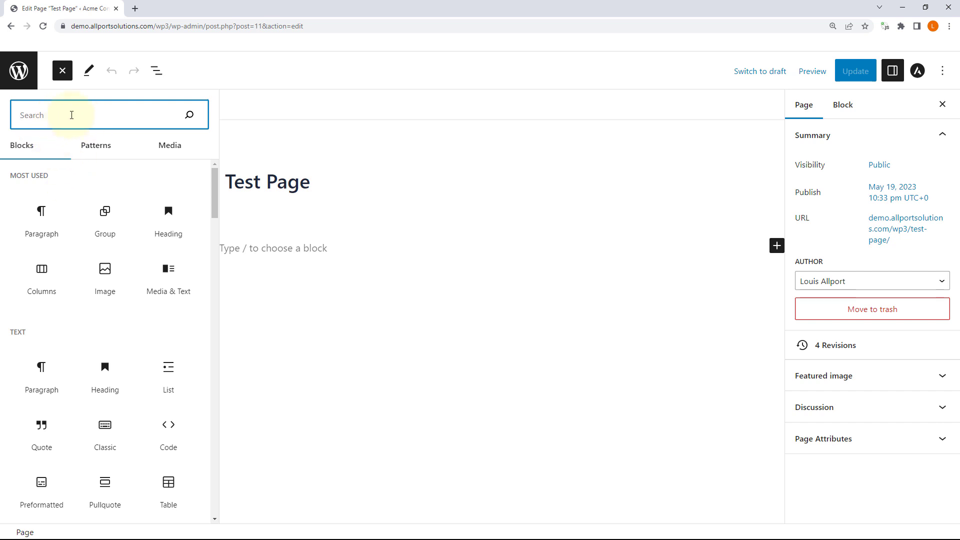
Step: Scroll through the block inserter's categories beside the empty Test Page
{"action": "mouse_move", "coordinate": [103, 237]}
{"action": "scroll", "coordinate": [105, 235], "scroll_direction": "down", "scroll_amount": 15}
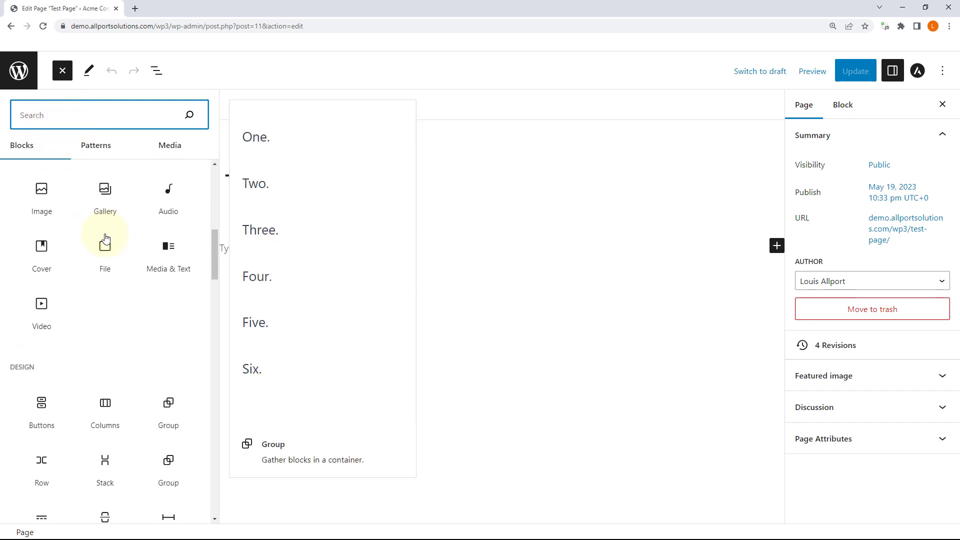
{"action": "scroll", "coordinate": [104, 233], "scroll_direction": "up", "scroll_amount": 15}
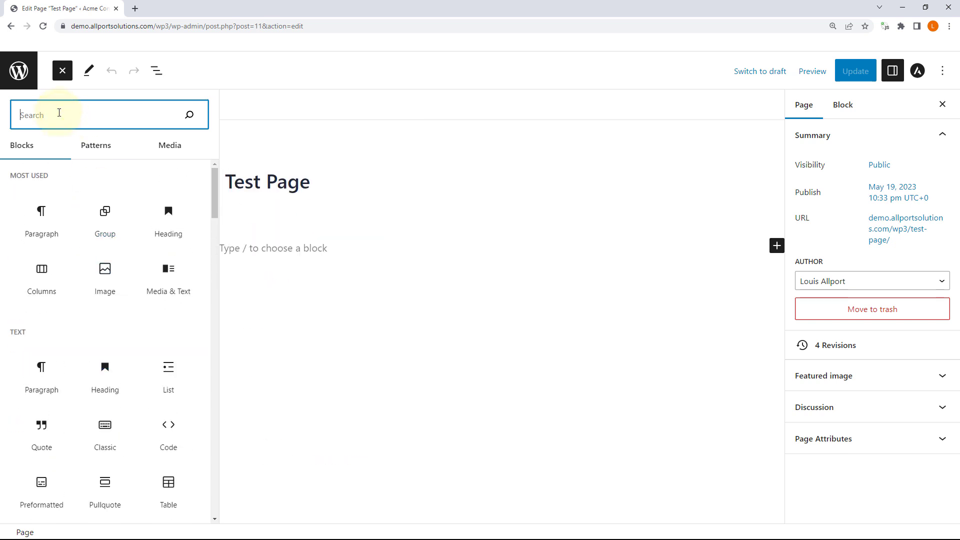
Step: Search the inserter for 'testimonial', then replace the search with 'team'
{"action": "type", "text": "testimonial"}
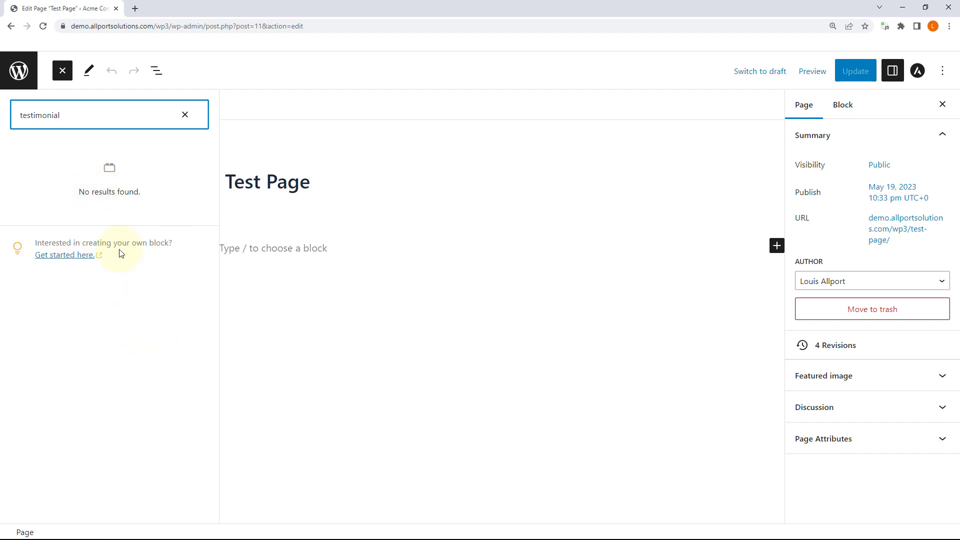
{"action": "double_click", "coordinate": [86, 114]}
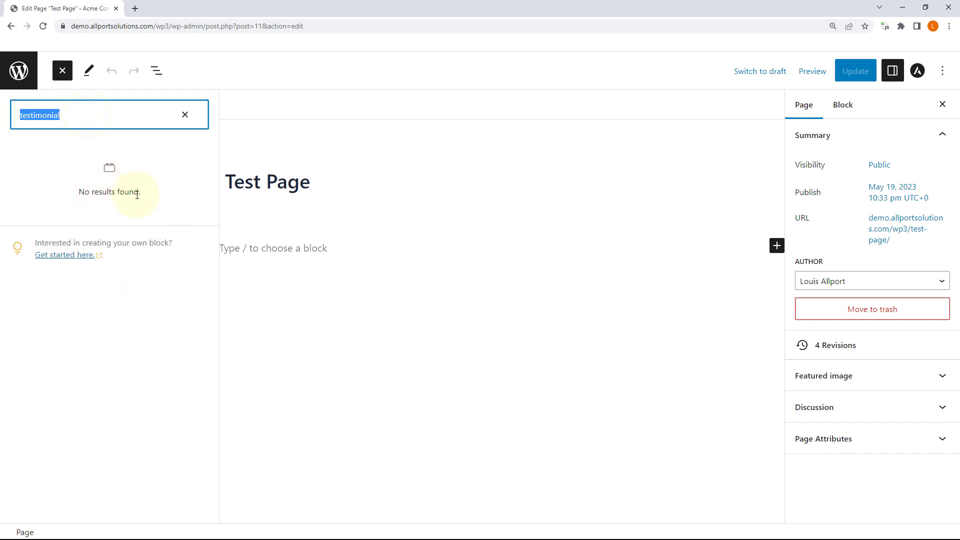
{"action": "type", "text": "team"}
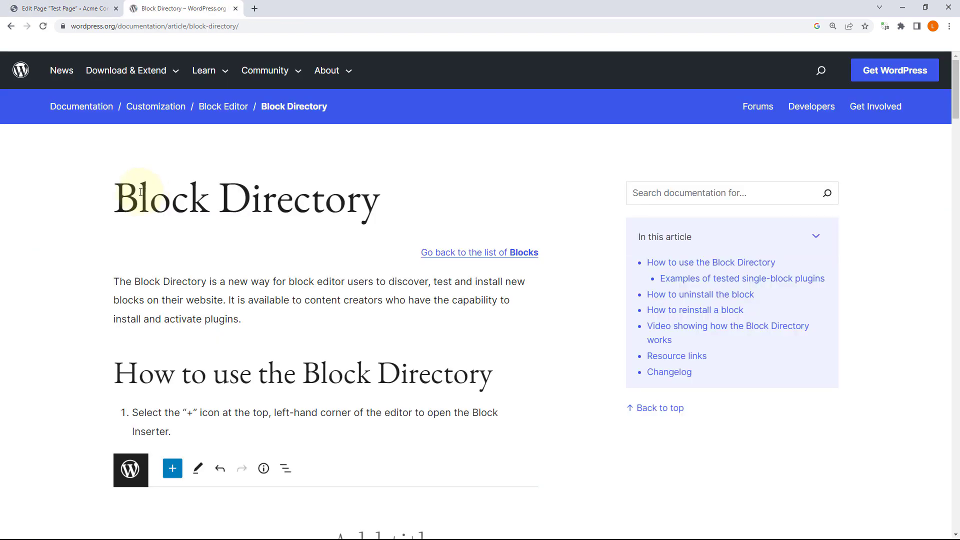
Step: Read the Block Directory article's first steps on finding blocks, highlighting key sentences
{"action": "scroll", "coordinate": [229, 225], "scroll_direction": "down", "scroll_amount": 2}
{"action": "left_click_drag", "start_coordinate": [132, 312], "coordinate": [306, 312]}
{"action": "scroll", "coordinate": [386, 366], "scroll_direction": "down", "scroll_amount": 2}
{"action": "scroll", "coordinate": [354, 285], "scroll_direction": "down", "scroll_amount": 4}
{"action": "left_click_drag", "start_coordinate": [180, 291], "coordinate": [325, 288]}
{"action": "scroll", "coordinate": [400, 270], "scroll_direction": "up", "scroll_amount": 3}
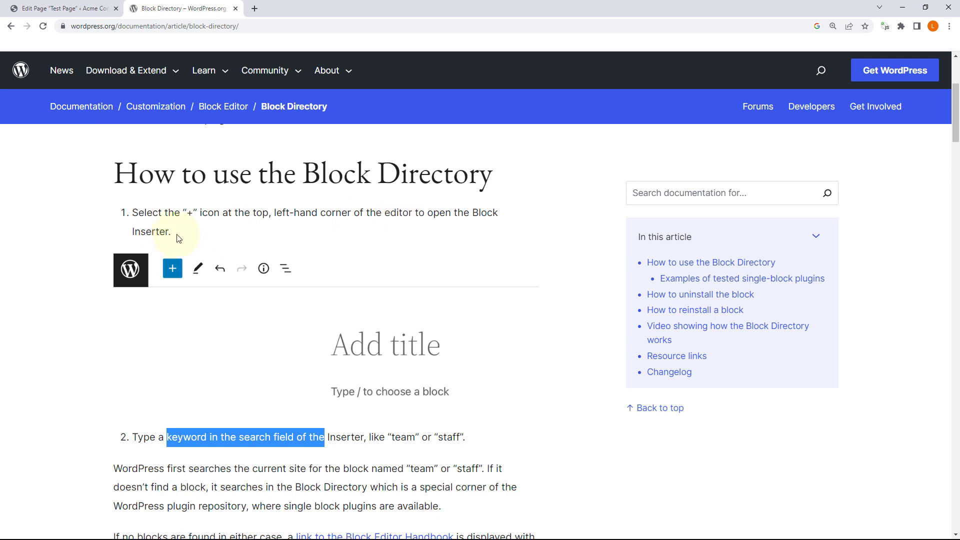
{"action": "scroll", "coordinate": [318, 368], "scroll_direction": "down", "scroll_amount": 2}
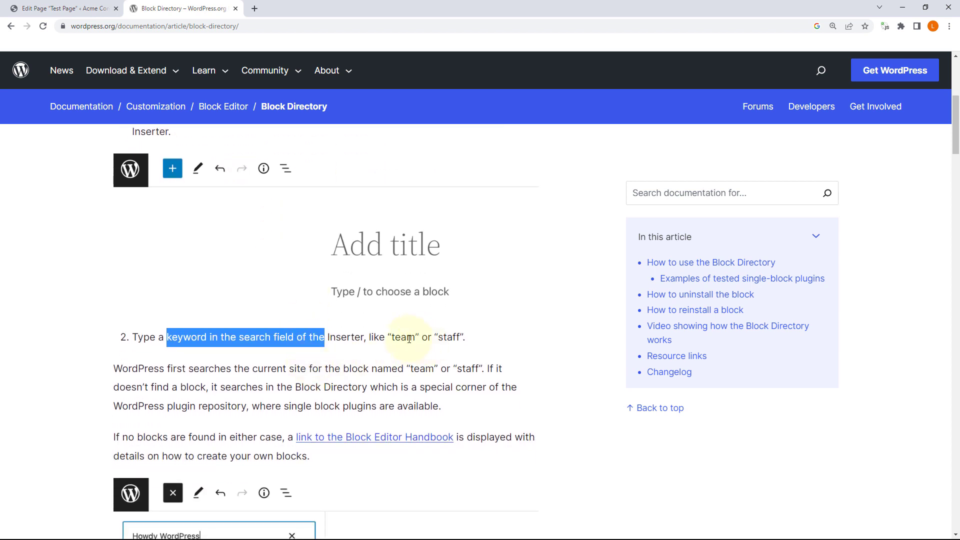
{"action": "scroll", "coordinate": [462, 339], "scroll_direction": "down", "scroll_amount": 1}
{"action": "left_click_drag", "start_coordinate": [129, 318], "coordinate": [465, 319]}
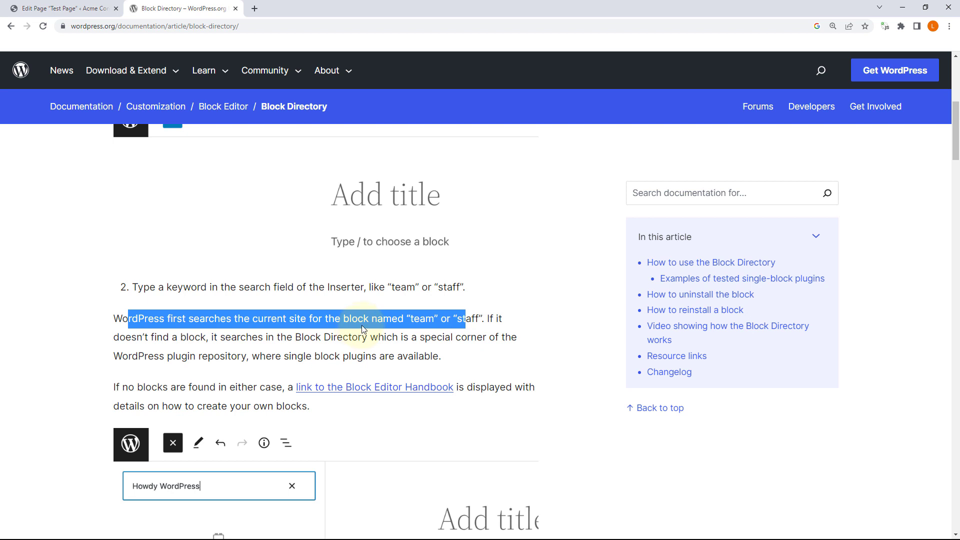
Step: Finish reading the article, then go back to the editor and select the block search text
{"action": "scroll", "coordinate": [372, 340], "scroll_direction": "down", "scroll_amount": 2}
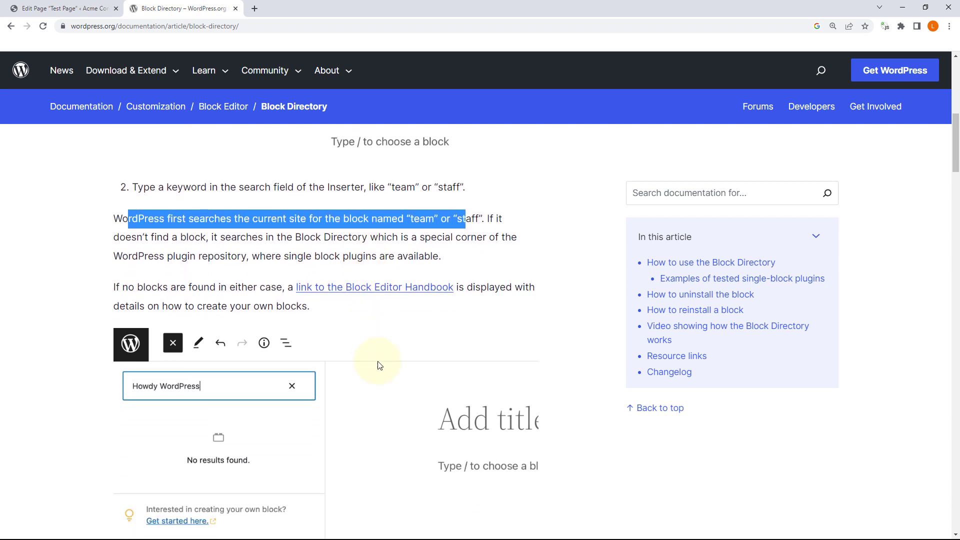
{"action": "scroll", "coordinate": [380, 357], "scroll_direction": "down", "scroll_amount": 3}
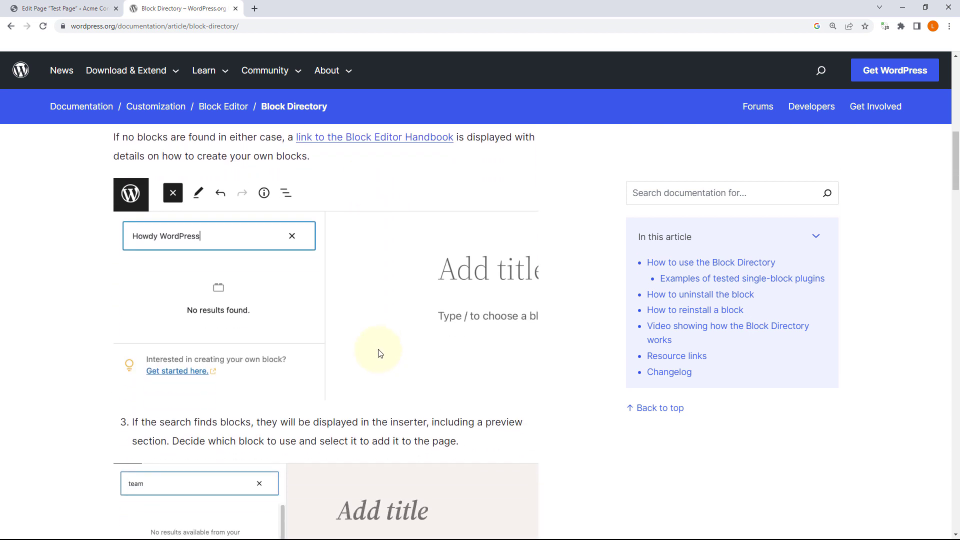
{"action": "scroll", "coordinate": [381, 348], "scroll_direction": "down", "scroll_amount": 2}
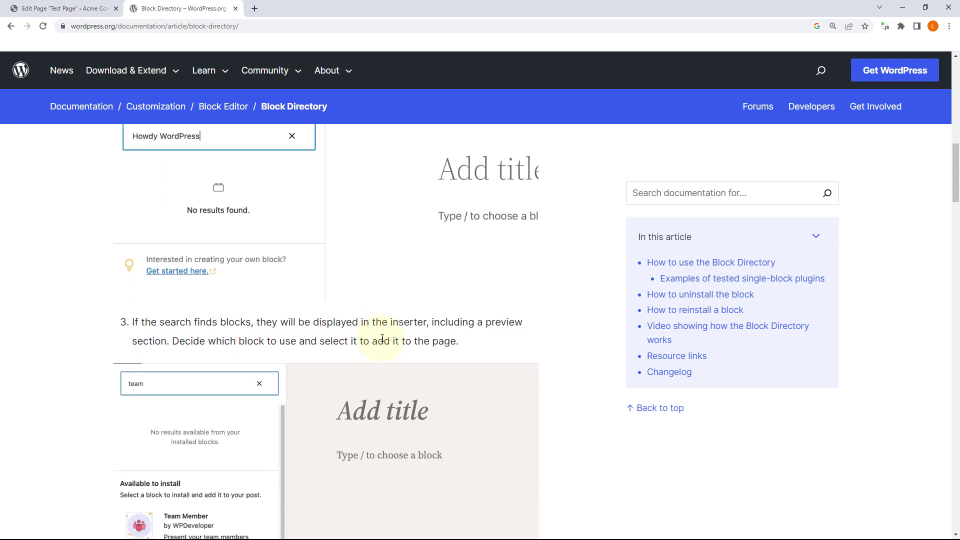
{"action": "scroll", "coordinate": [384, 336], "scroll_direction": "down", "scroll_amount": 3}
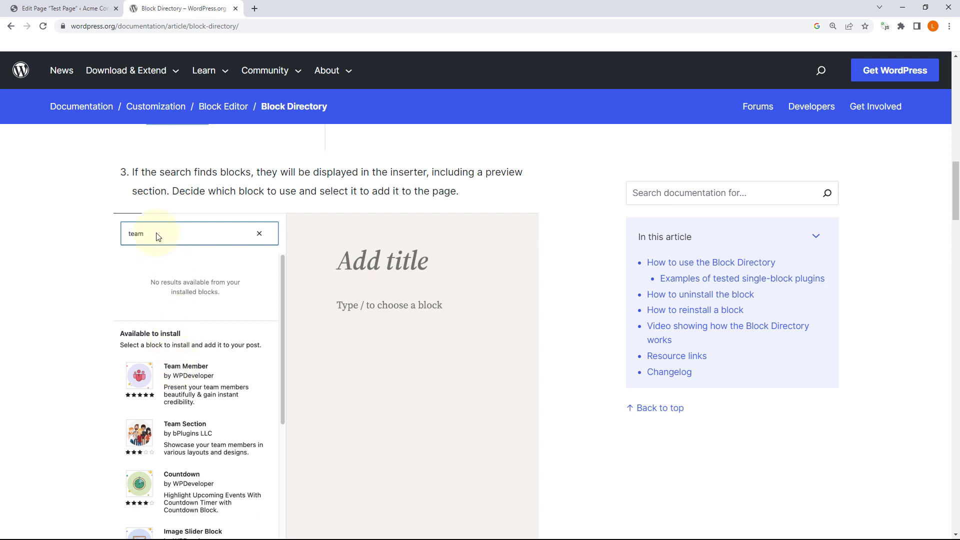
{"action": "left_click", "coordinate": [45, 9]}
{"action": "triple_click", "coordinate": [110, 121]}
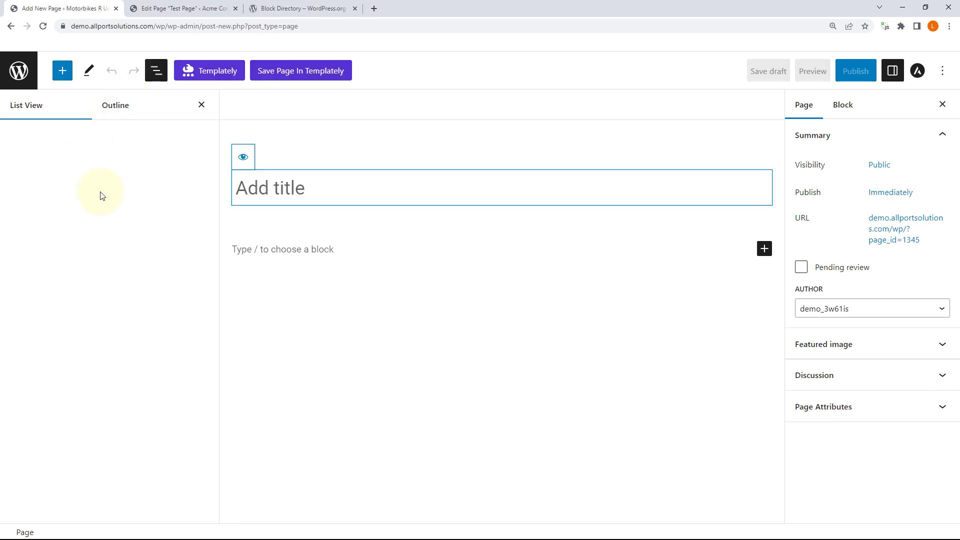
Step: On the new page, search the block library for 'testimon', 'team' and 'str'
{"action": "left_click", "coordinate": [61, 77]}
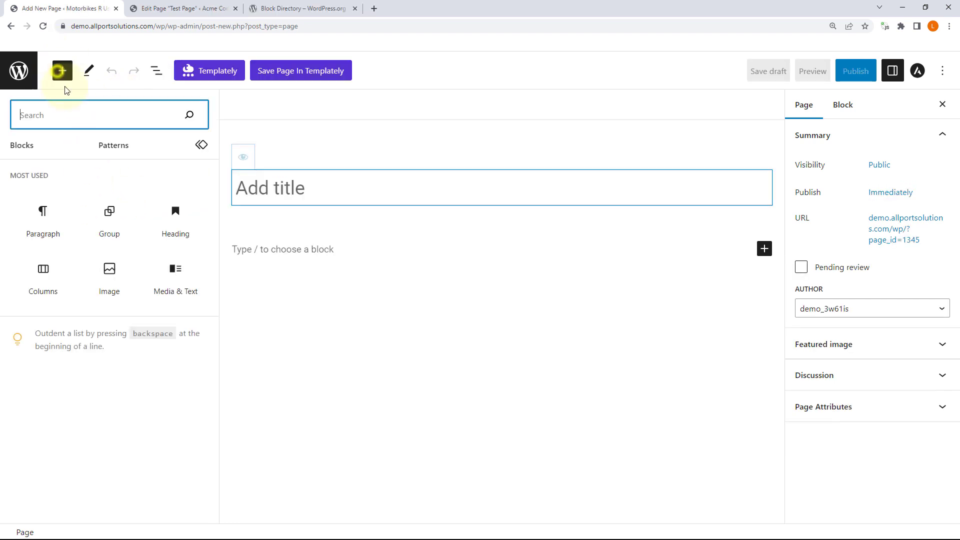
{"action": "type", "text": "testim"}
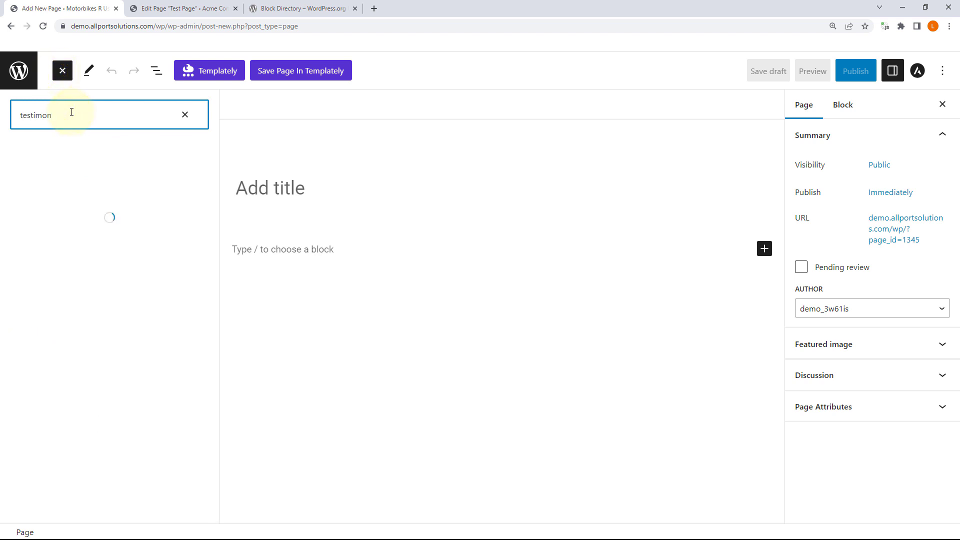
{"action": "type", "text": "on"}
{"action": "key", "text": "BackSpace"}
{"action": "key", "text": "BackSpace"}
{"action": "key", "text": "BackSpace"}
{"action": "key", "text": "BackSpace"}
{"action": "key", "text": "BackSpace"}
{"action": "key", "text": "BackSpace"}
{"action": "key", "text": "BackSpace"}
{"action": "key", "text": "BackSpace"}
{"action": "type", "text": "team"}
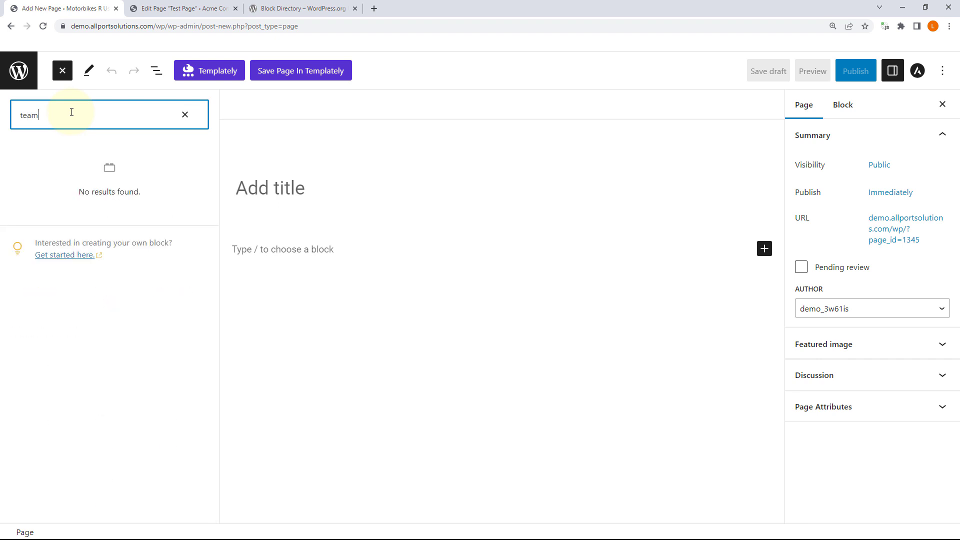
{"action": "double_click", "coordinate": [71, 112]}
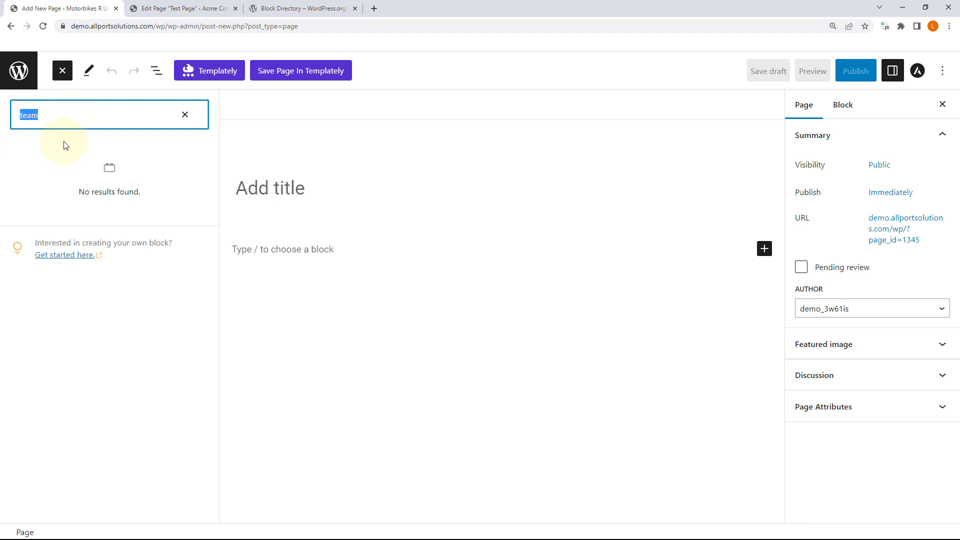
{"action": "type", "text": "strip"}
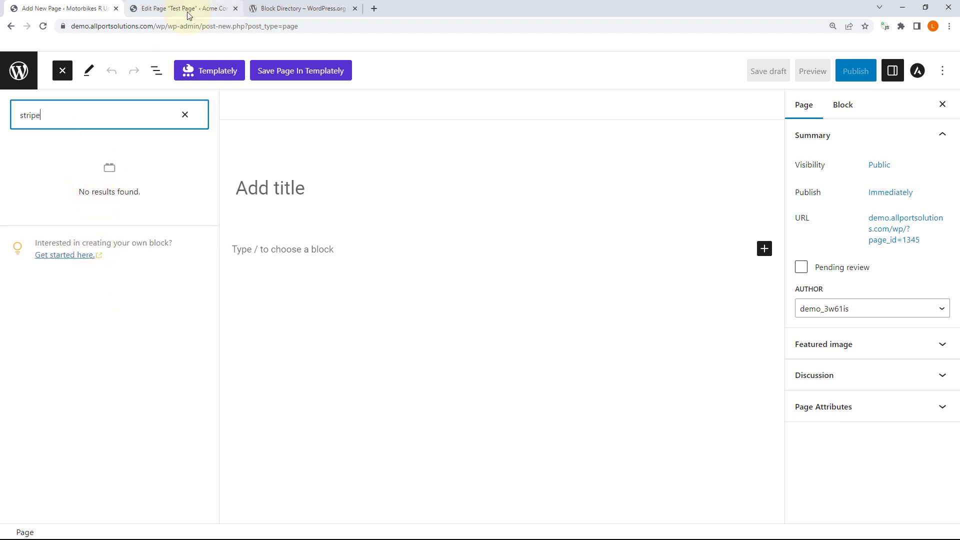
Step: Close the extra new-page tab and leave the Test Page editor for the Pages list
{"action": "mouse_move", "coordinate": [183, 9]}
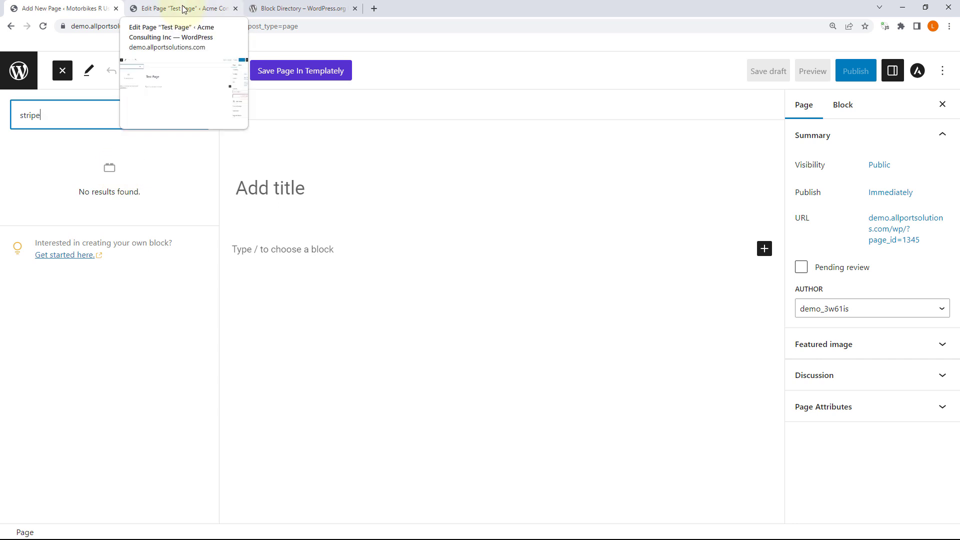
{"action": "left_click", "coordinate": [181, 9]}
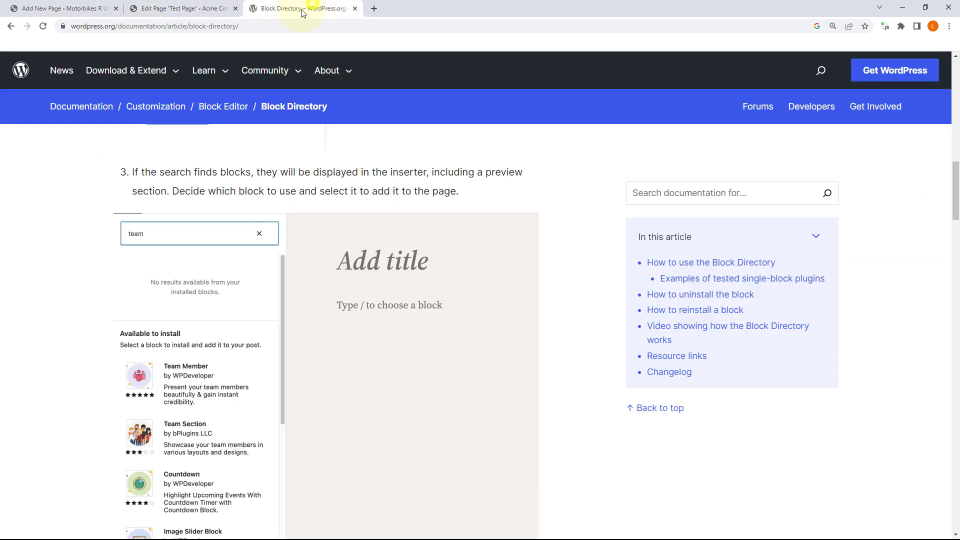
{"action": "left_click", "coordinate": [303, 8]}
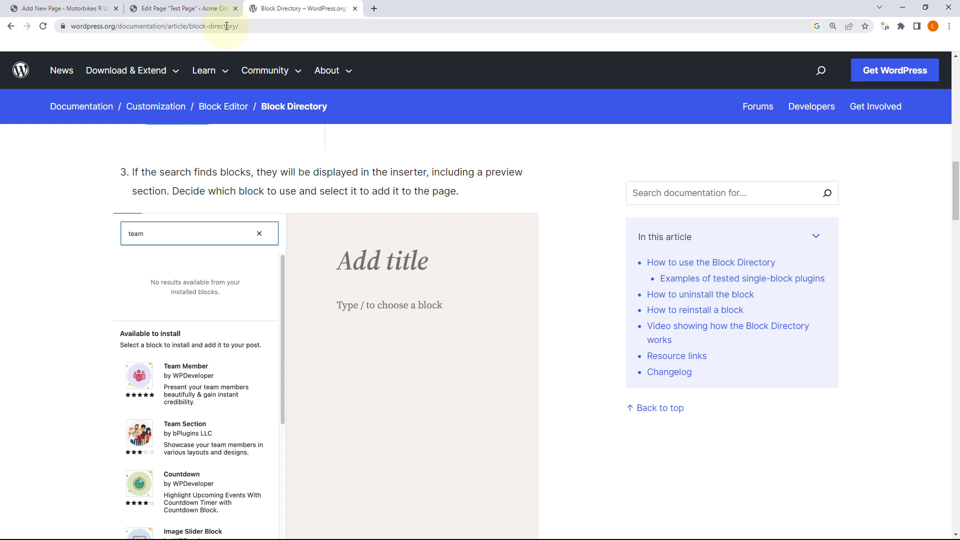
{"action": "left_click", "coordinate": [227, 26]}
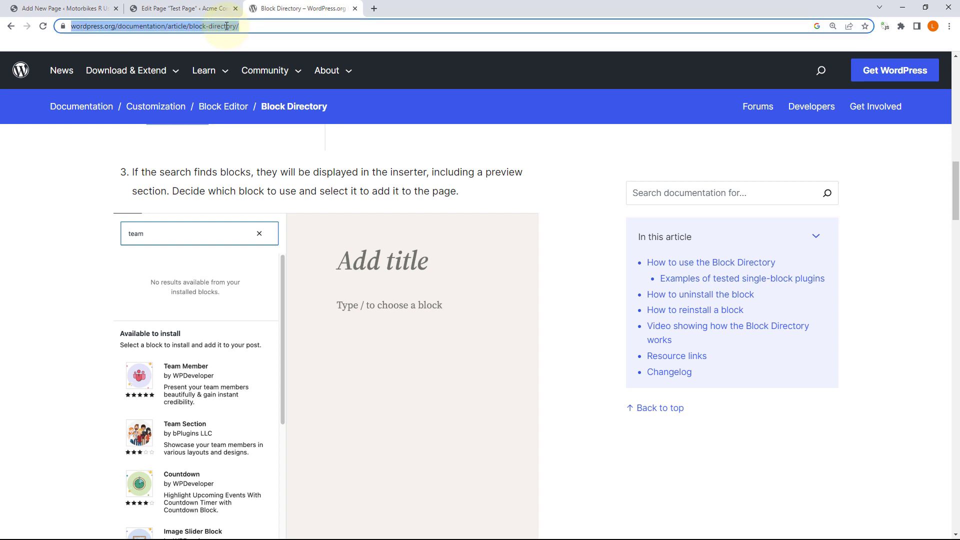
{"action": "left_click", "coordinate": [188, 8]}
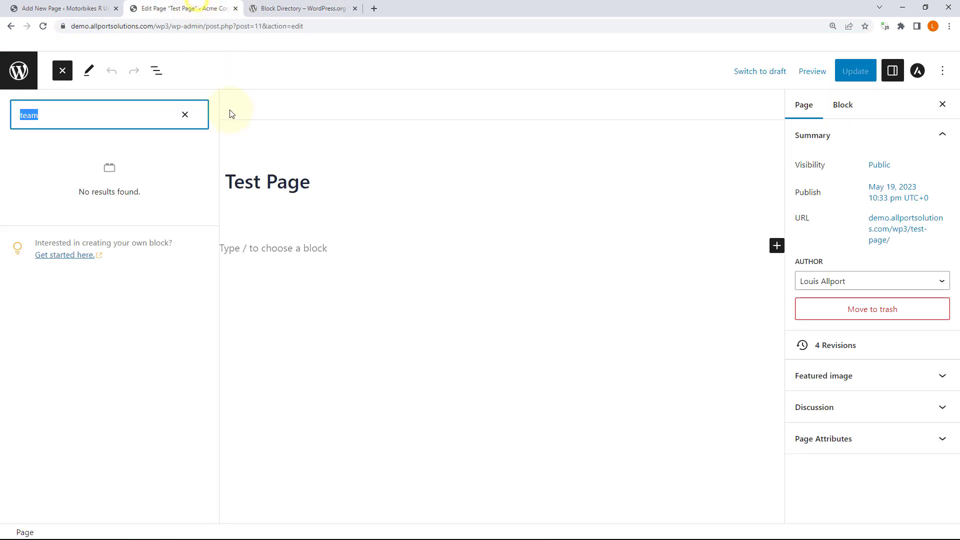
{"action": "left_click", "coordinate": [115, 8]}
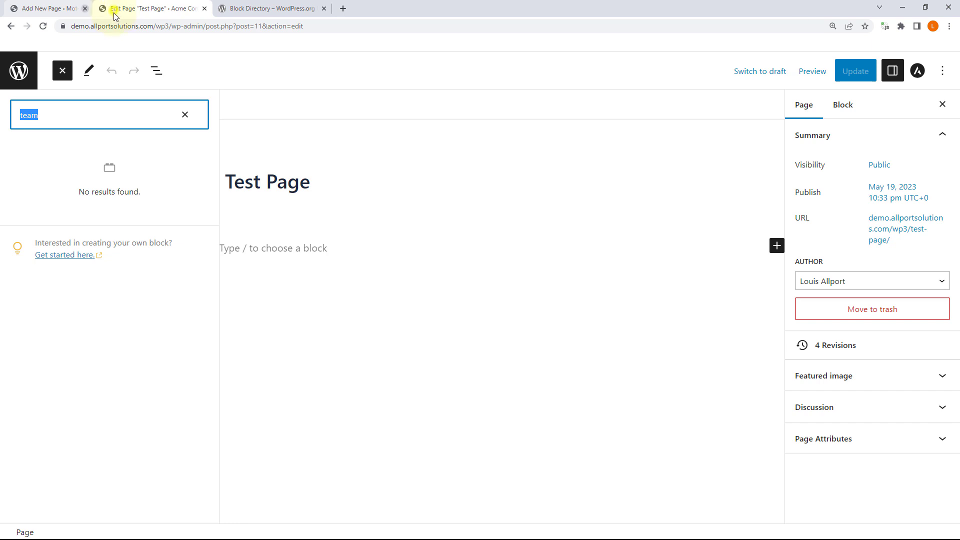
{"action": "left_click", "coordinate": [35, 78]}
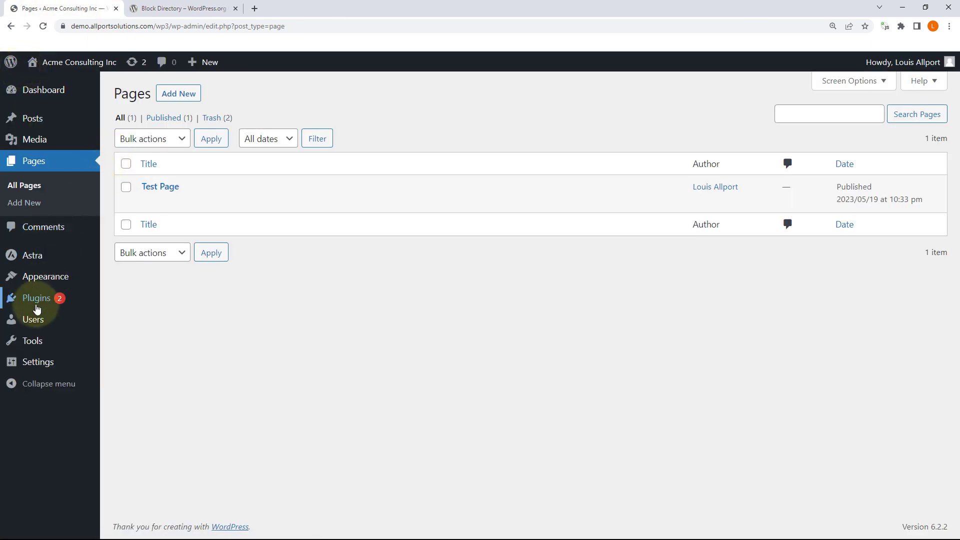
Step: Search Add New Plugins for 'testiomnial block' and browse the Testimonial Block results
{"action": "mouse_move", "coordinate": [37, 302]}
{"action": "left_click", "coordinate": [125, 317]}
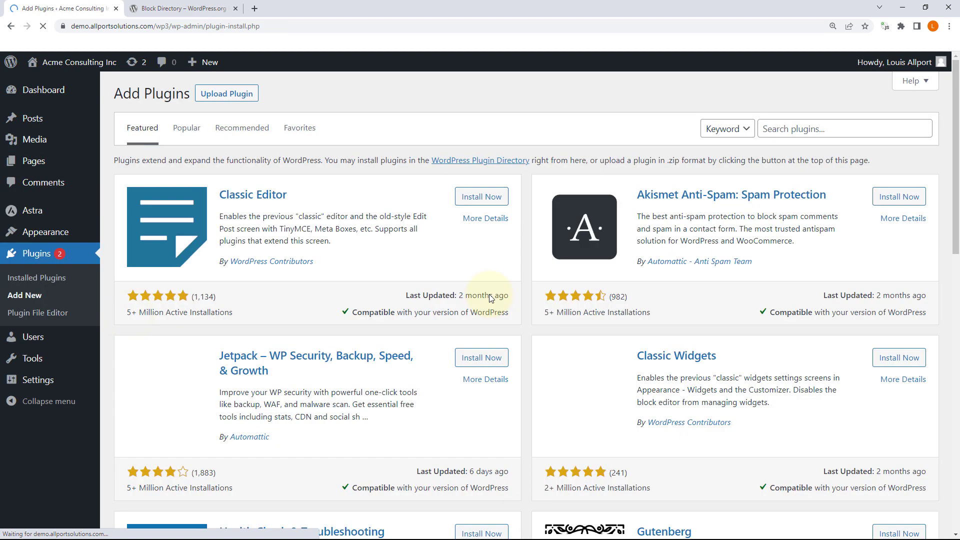
{"action": "left_click", "coordinate": [804, 126]}
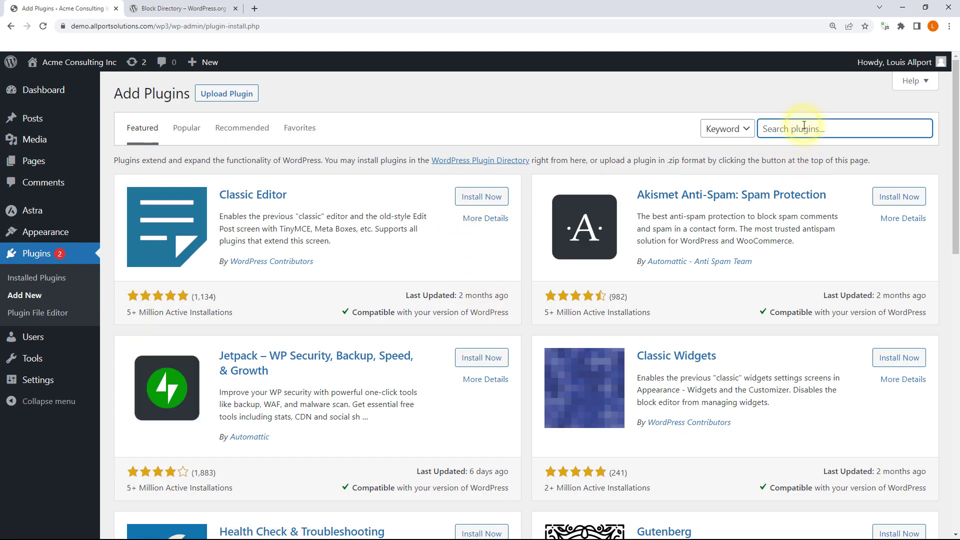
{"action": "type", "text": "testiom"}
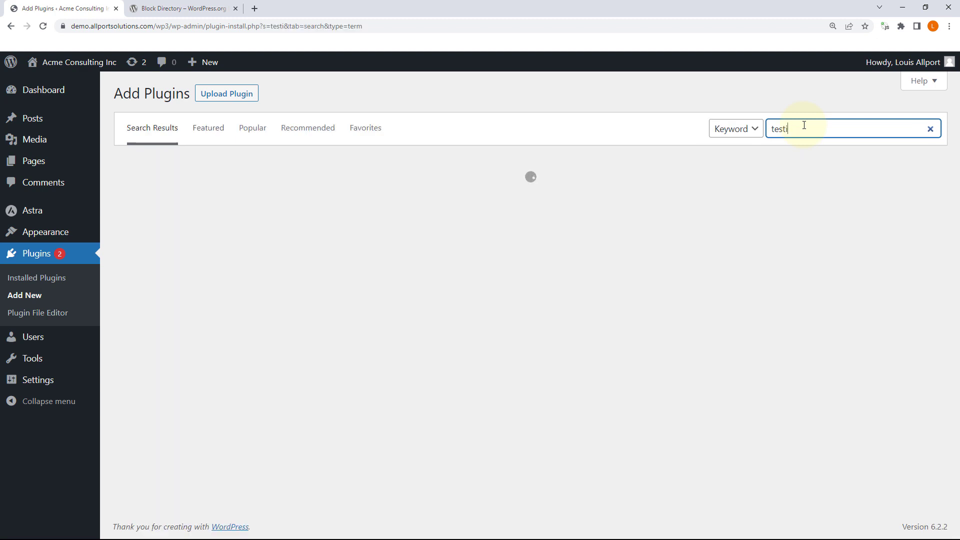
{"action": "type", "text": "nial block"}
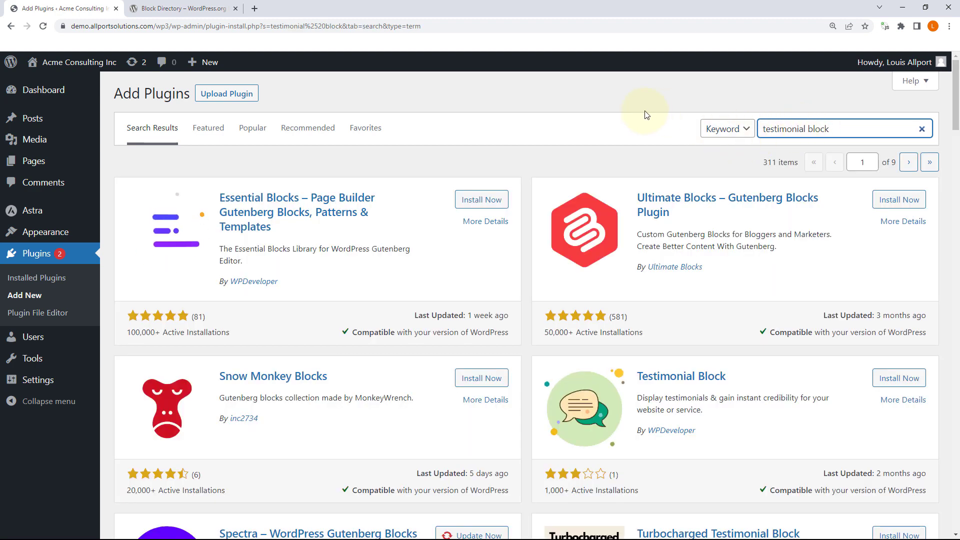
{"action": "key", "text": "ctrl+f"}
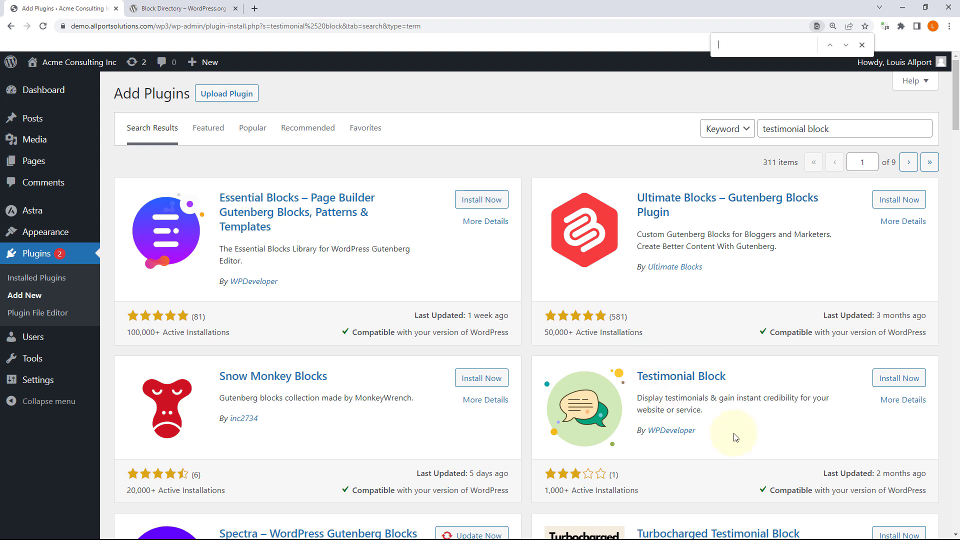
{"action": "left_click_drag", "start_coordinate": [656, 400], "coordinate": [833, 398]}
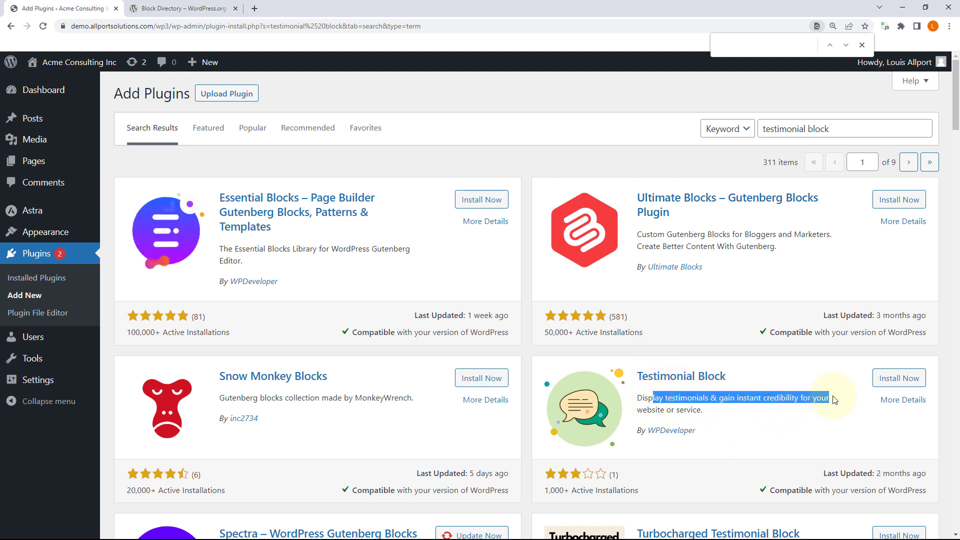
{"action": "scroll", "coordinate": [834, 400], "scroll_direction": "down", "scroll_amount": 1}
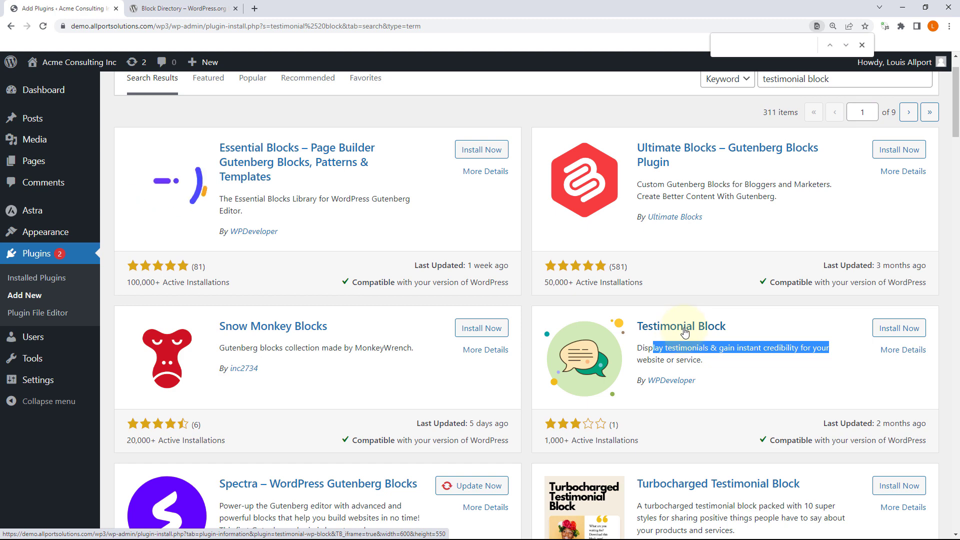
{"action": "scroll", "coordinate": [689, 336], "scroll_direction": "down", "scroll_amount": 3}
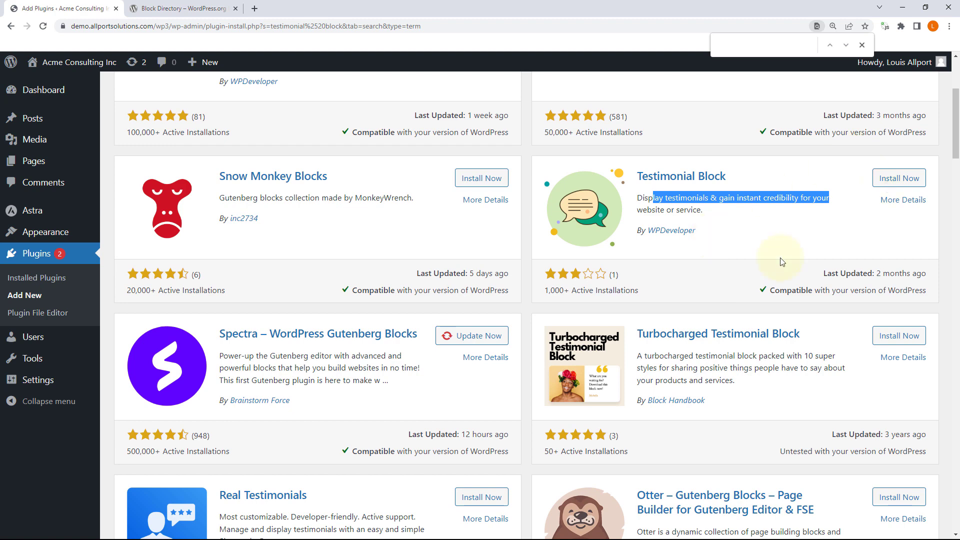
{"action": "scroll", "coordinate": [781, 260], "scroll_direction": "up", "scroll_amount": 4}
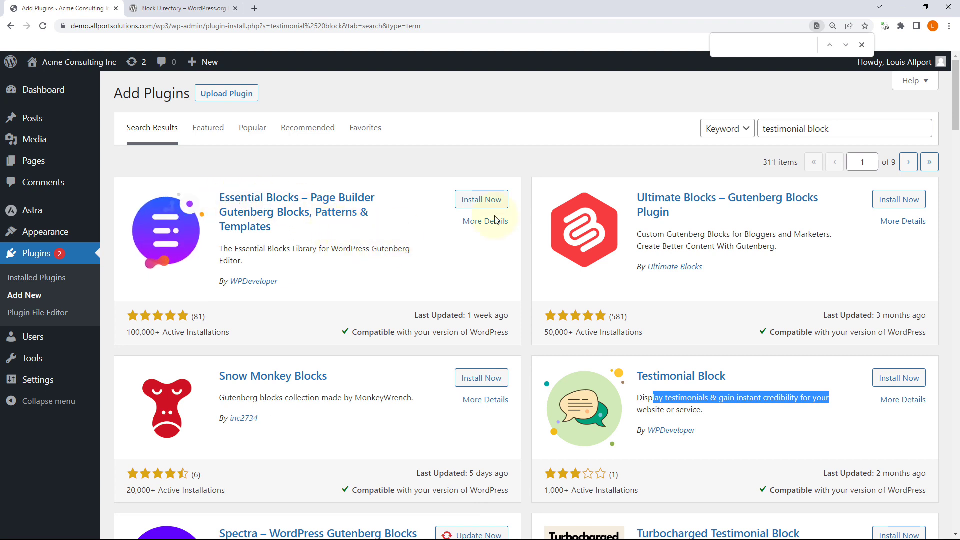
Step: Replace the plugin search with 'gutenberg', scroll the results, then return to Installed Plugins
{"action": "left_click_drag", "start_coordinate": [810, 128], "coordinate": [566, 153]}
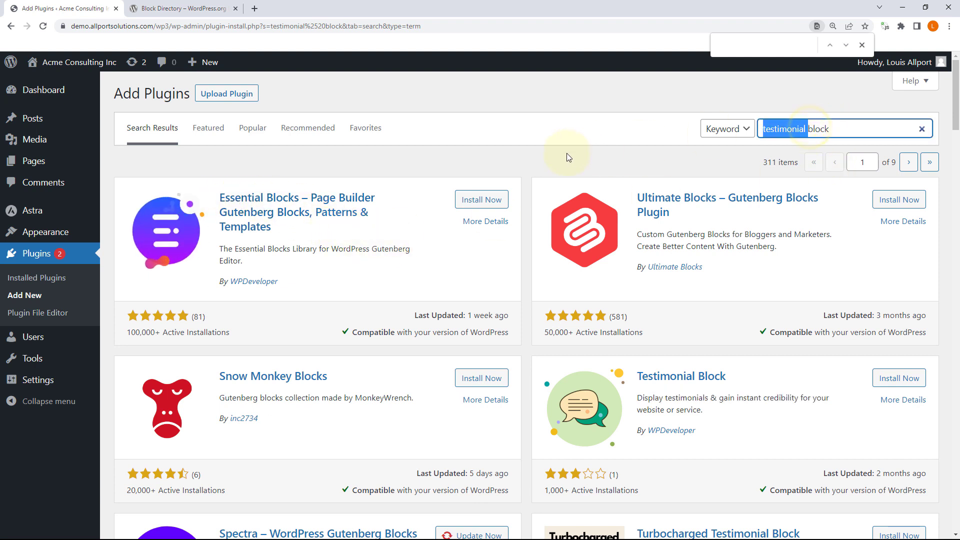
{"action": "type", "text": "gutenberg"}
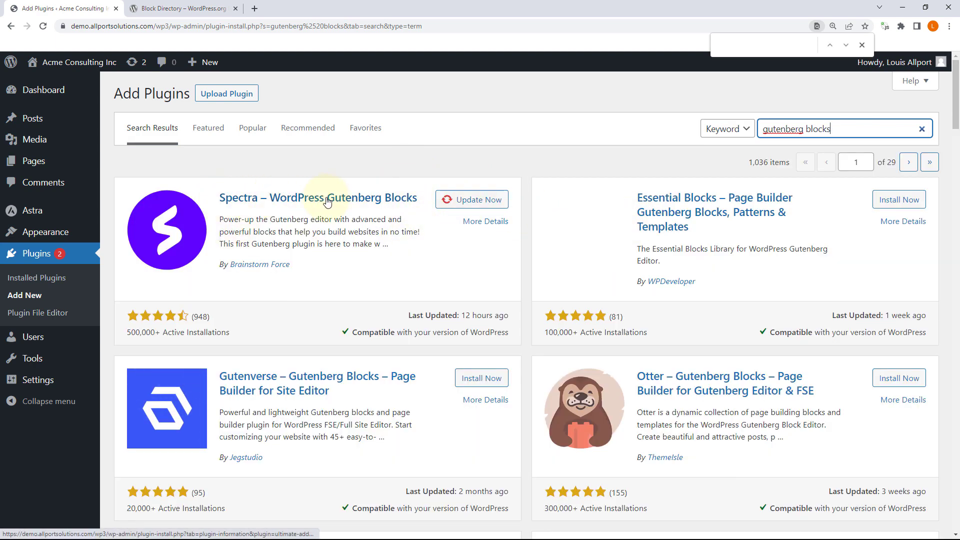
{"action": "scroll", "coordinate": [695, 303], "scroll_direction": "down", "scroll_amount": 5}
{"action": "scroll", "coordinate": [697, 305], "scroll_direction": "down", "scroll_amount": 1}
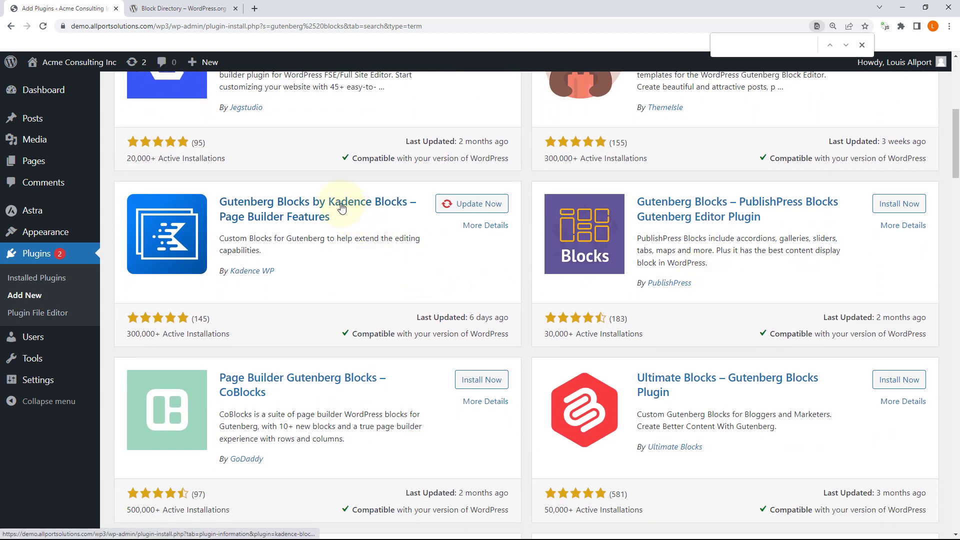
{"action": "left_click", "coordinate": [43, 283]}
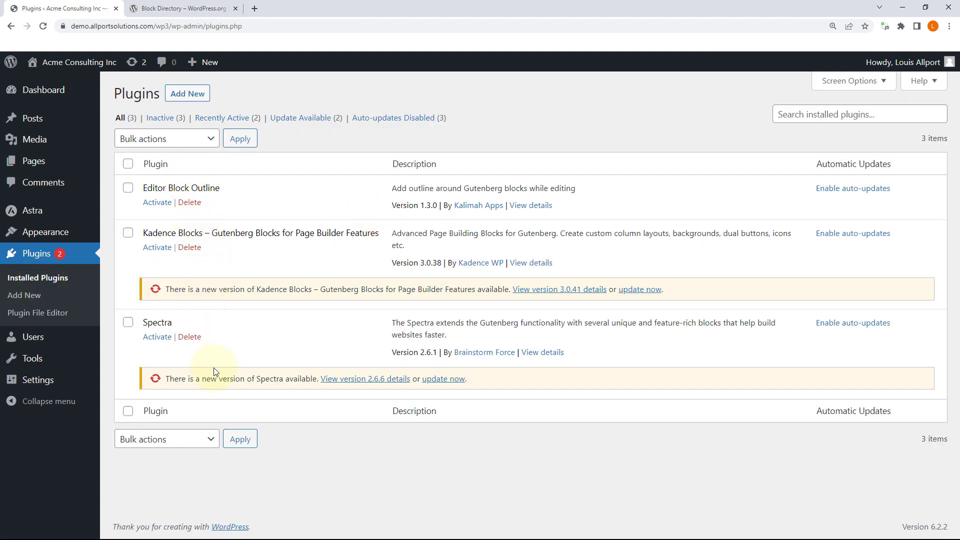
Step: Look at the Themes page, then return to the installed plugins list
{"action": "mouse_move", "coordinate": [71, 233]}
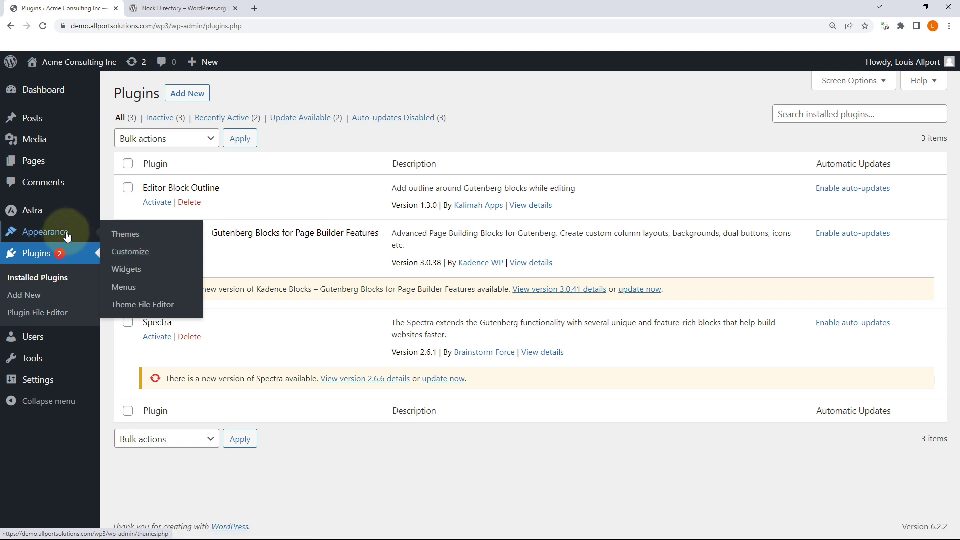
{"action": "left_click", "coordinate": [125, 235]}
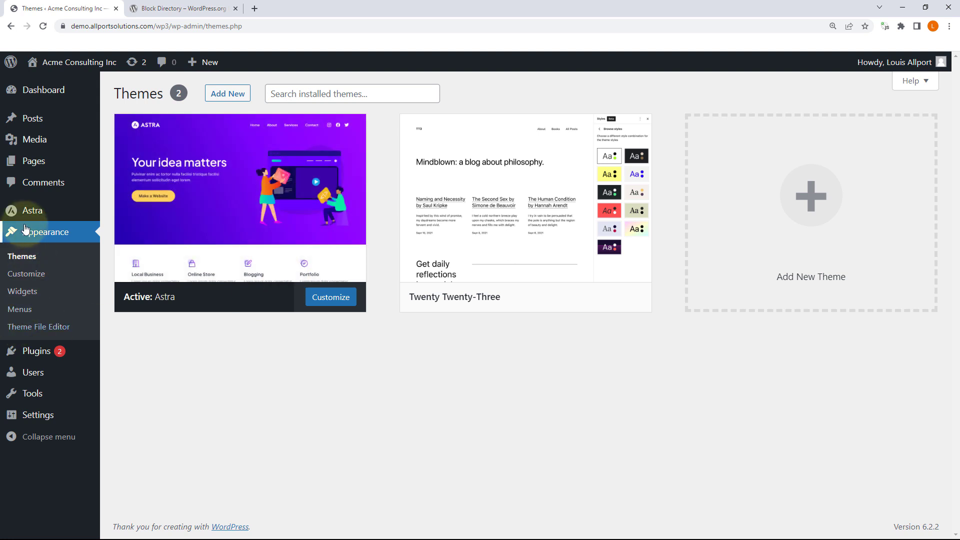
{"action": "left_click", "coordinate": [28, 355]}
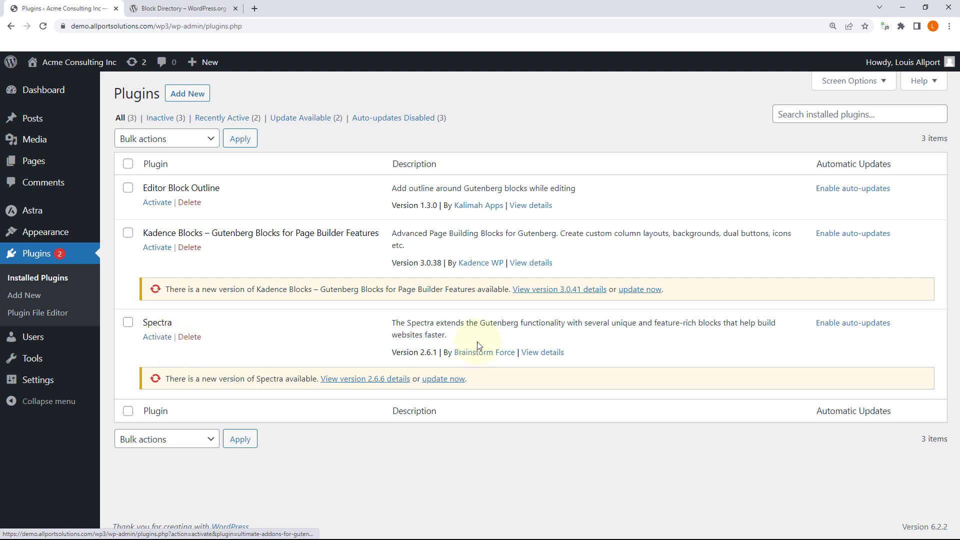
Step: Update Spectra to 2.6.6 and Kadence Blocks to 3.0.41, then activate Spectra
{"action": "left_click", "coordinate": [442, 381]}
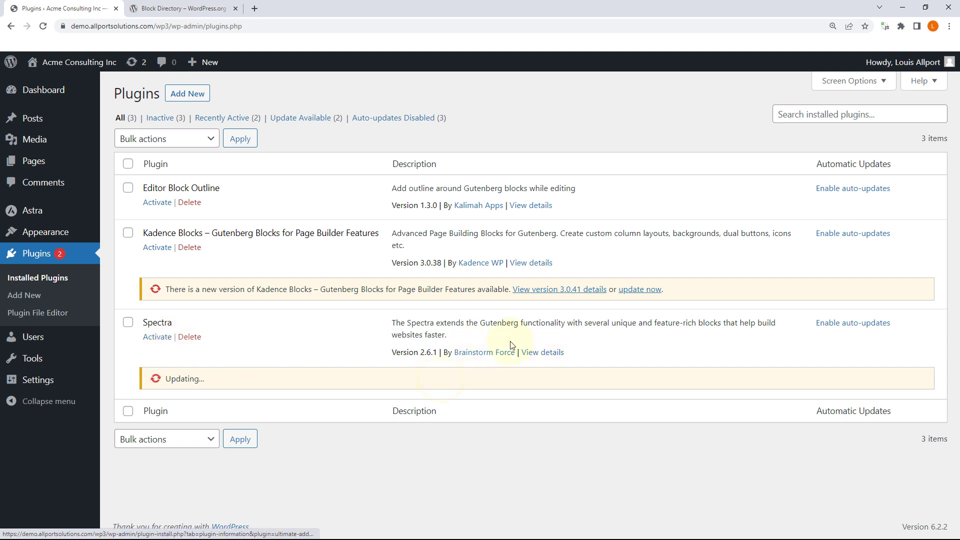
{"action": "left_click", "coordinate": [641, 289]}
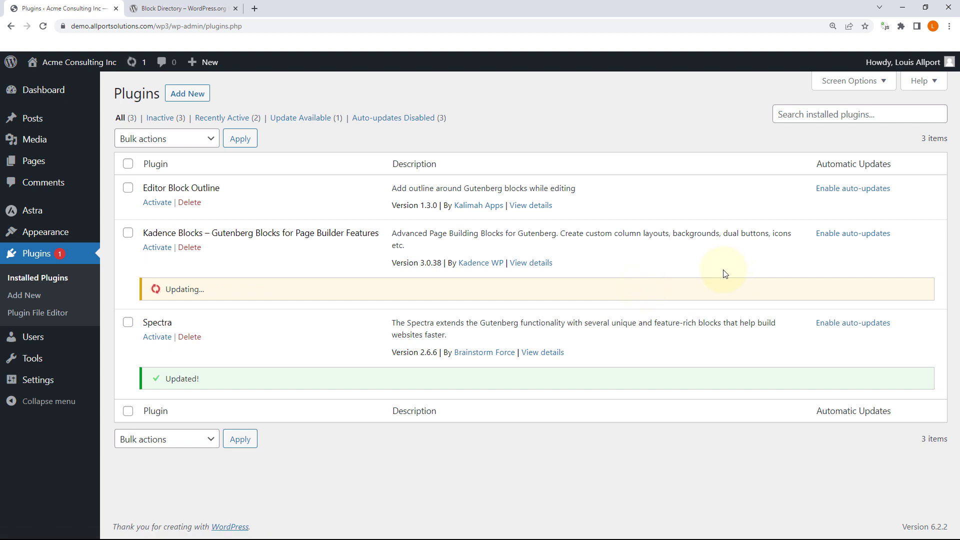
{"action": "left_click", "coordinate": [155, 340]}
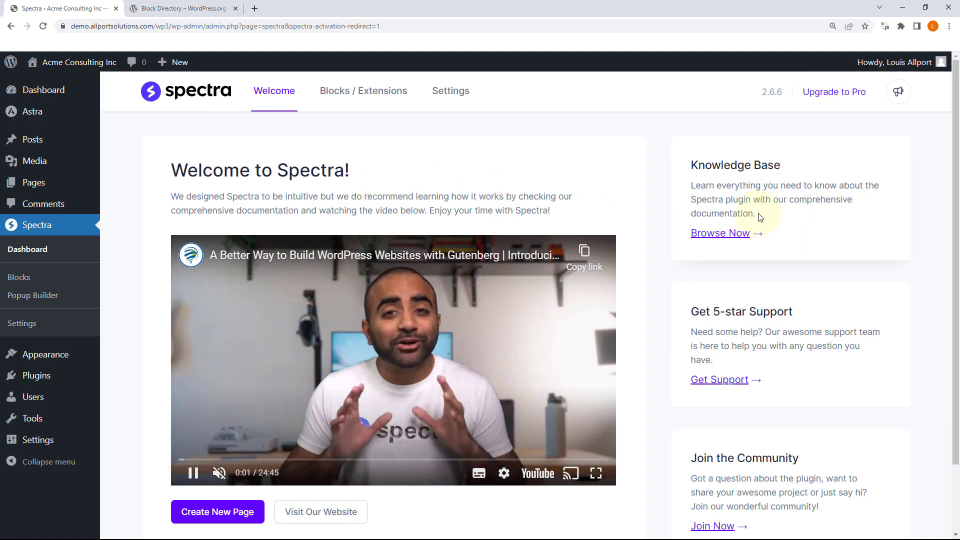
Step: Open Spectra's Blocks / Extensions tab and scroll through the block list
{"action": "scroll", "coordinate": [690, 275], "scroll_direction": "down", "scroll_amount": 2}
{"action": "scroll", "coordinate": [700, 278], "scroll_direction": "up", "scroll_amount": 2}
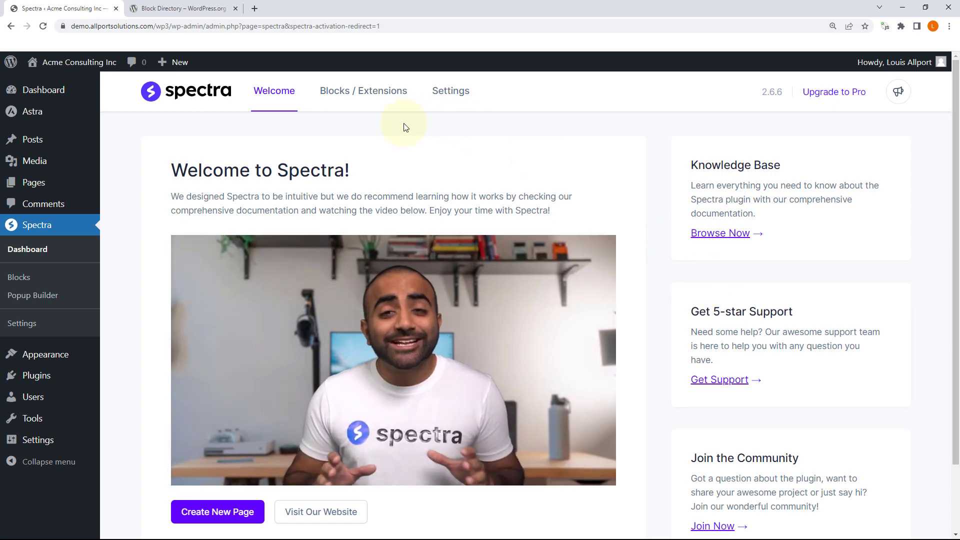
{"action": "left_click", "coordinate": [361, 91]}
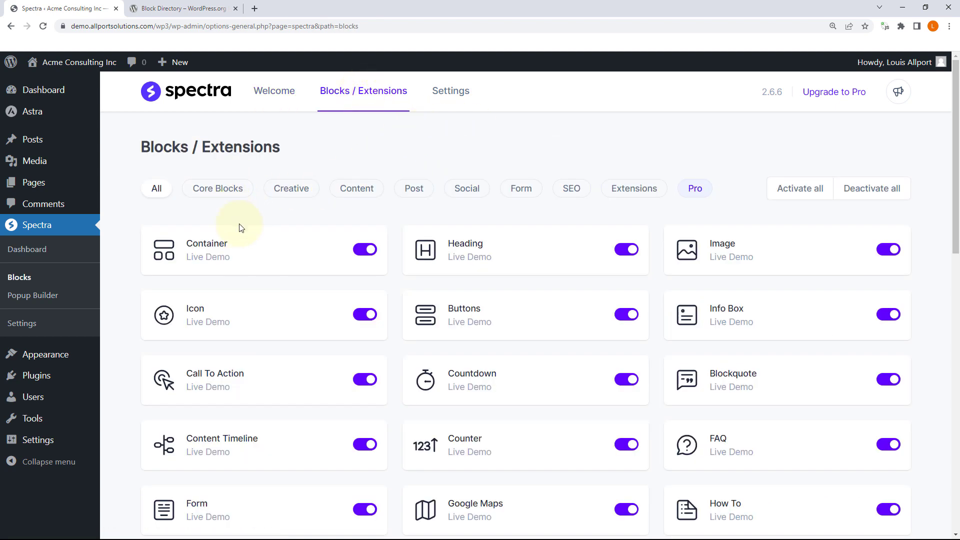
{"action": "scroll", "coordinate": [552, 211], "scroll_direction": "down", "scroll_amount": 12}
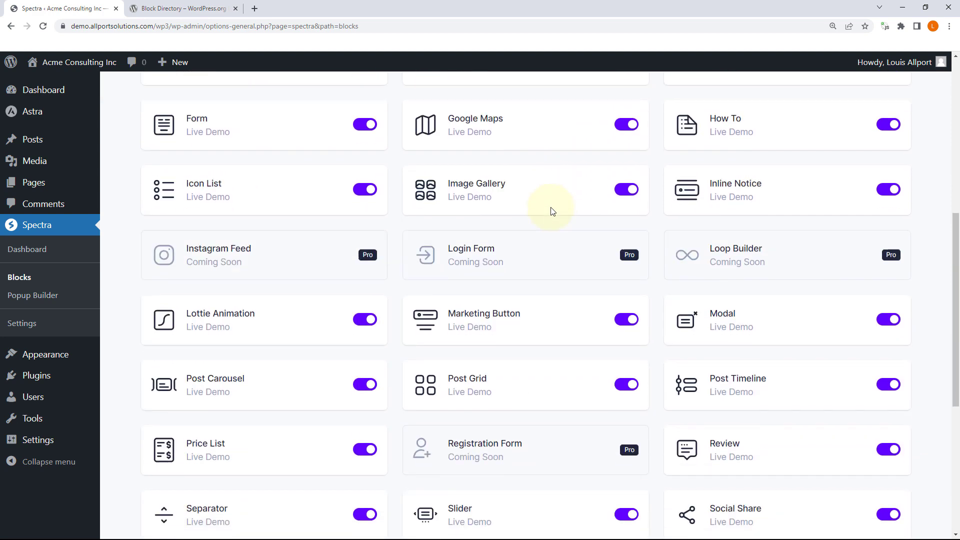
{"action": "scroll", "coordinate": [552, 211], "scroll_direction": "up", "scroll_amount": 4}
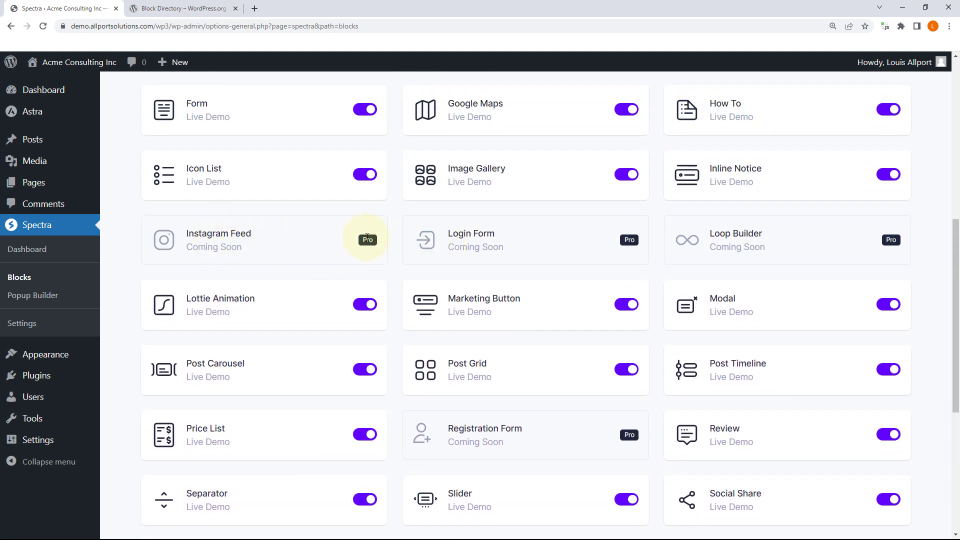
{"action": "scroll", "coordinate": [545, 233], "scroll_direction": "down", "scroll_amount": 6}
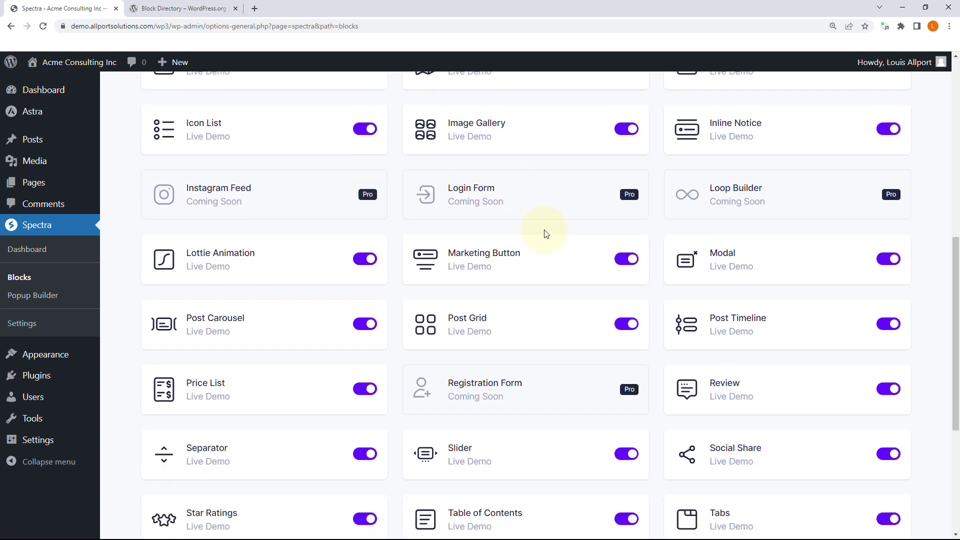
{"action": "scroll", "coordinate": [545, 234], "scroll_direction": "up", "scroll_amount": 14}
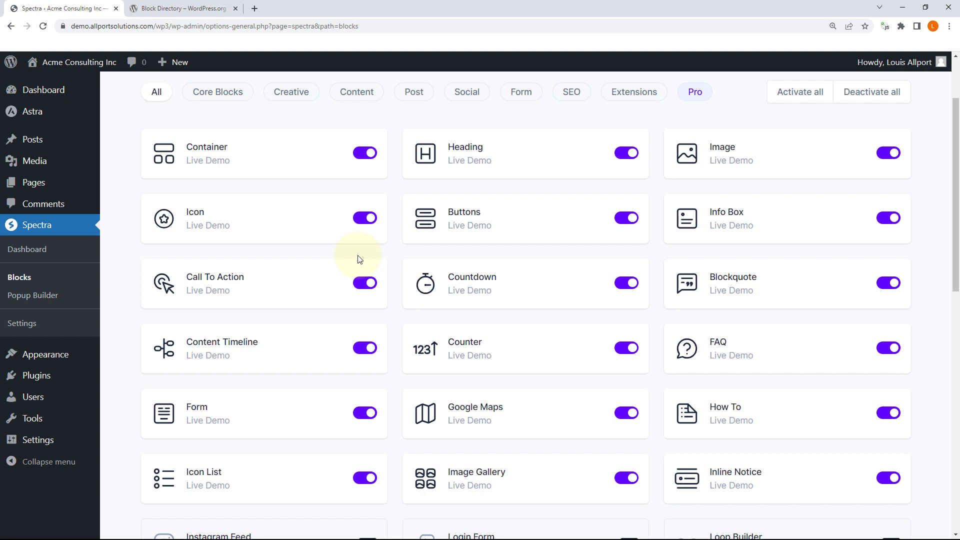
{"action": "scroll", "coordinate": [359, 257], "scroll_direction": "up", "scroll_amount": 2}
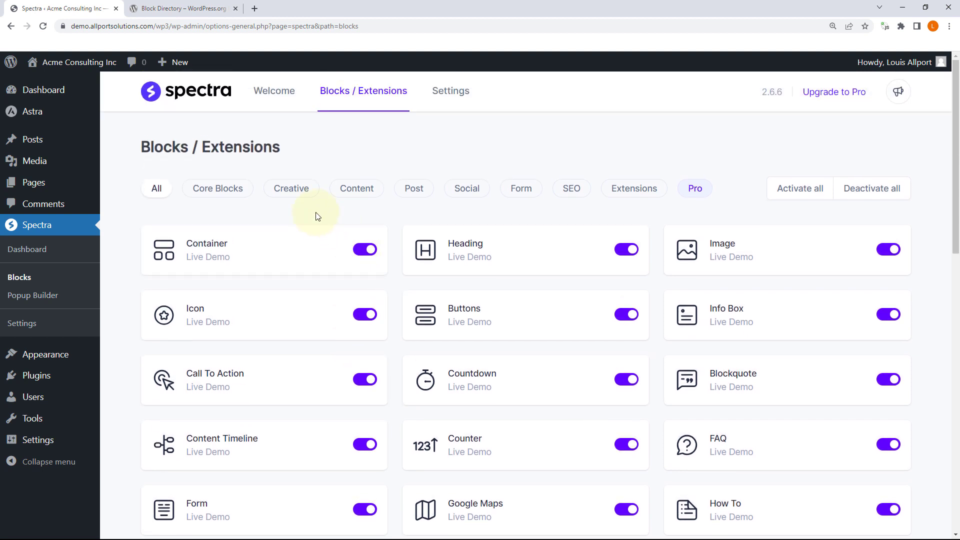
Step: Filter by Core, Creative, Content and Extensions, toggling Display Conditions on then off
{"action": "left_click", "coordinate": [218, 188]}
{"action": "left_click", "coordinate": [291, 188]}
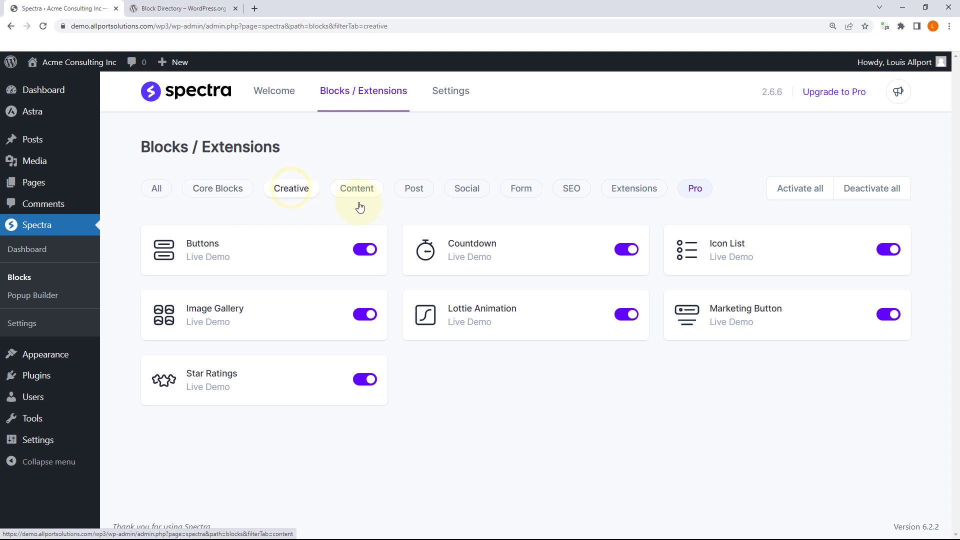
{"action": "left_click", "coordinate": [361, 194]}
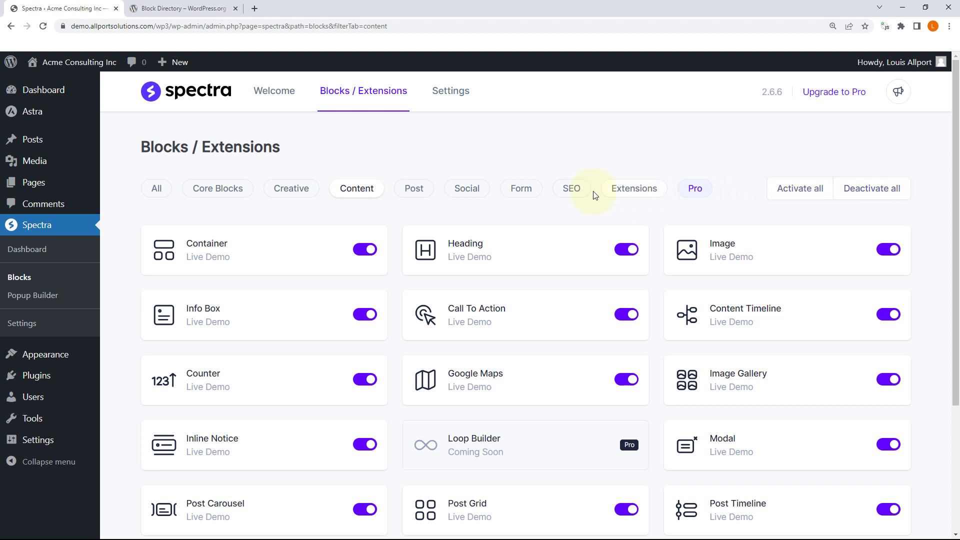
{"action": "left_click", "coordinate": [636, 189]}
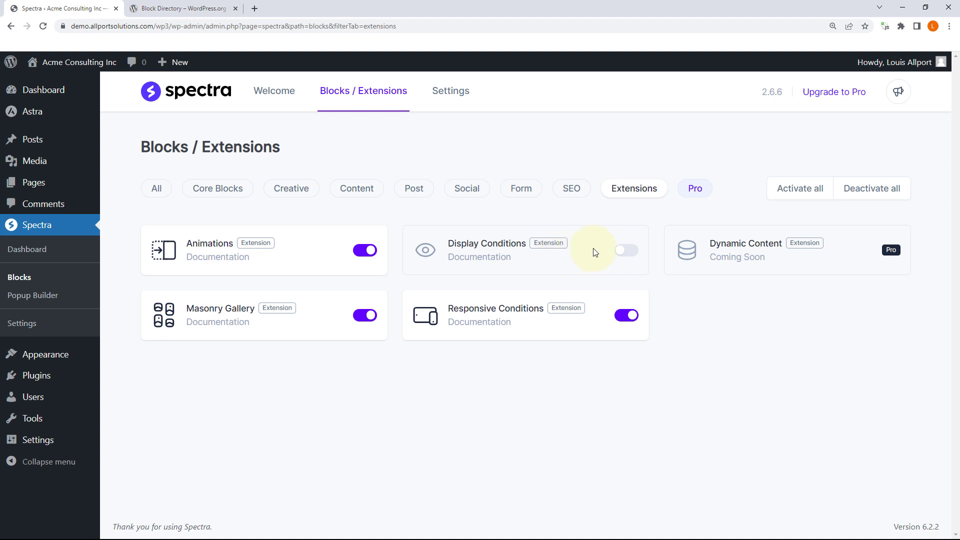
{"action": "left_click", "coordinate": [625, 252]}
{"action": "left_click", "coordinate": [625, 252]}
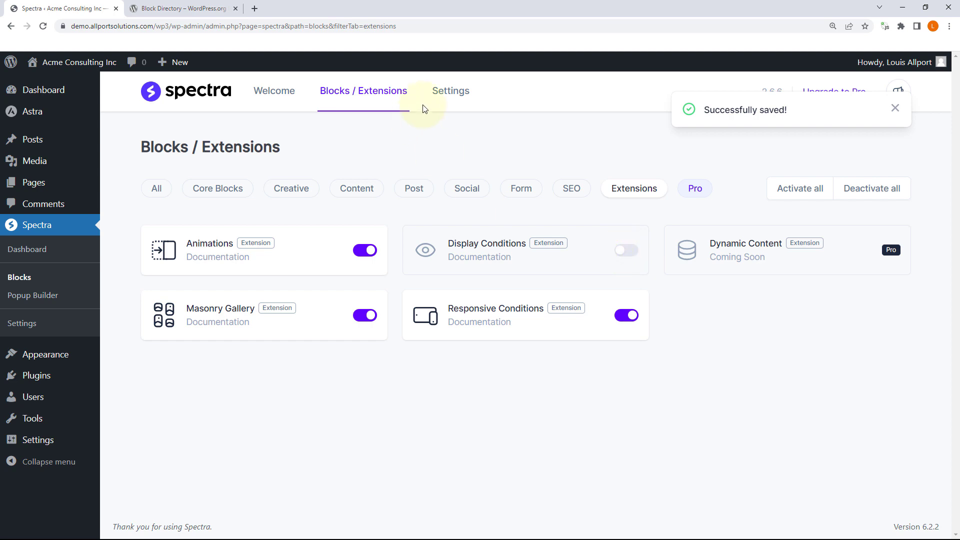
{"action": "left_click", "coordinate": [447, 93]}
Step: Scroll through Spectra's Editor Options, including the 1200 px default content width, then go to Pages
{"action": "scroll", "coordinate": [523, 180], "scroll_direction": "down", "scroll_amount": 1}
{"action": "scroll", "coordinate": [524, 180], "scroll_direction": "down", "scroll_amount": 1}
{"action": "scroll", "coordinate": [530, 182], "scroll_direction": "up", "scroll_amount": 3}
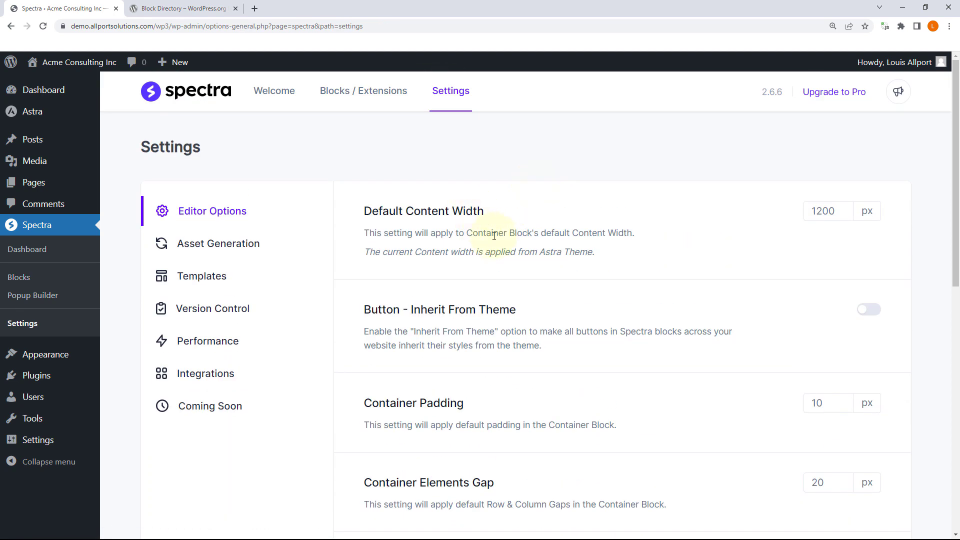
{"action": "scroll", "coordinate": [500, 232], "scroll_direction": "down", "scroll_amount": 1}
{"action": "scroll", "coordinate": [485, 250], "scroll_direction": "down", "scroll_amount": 2}
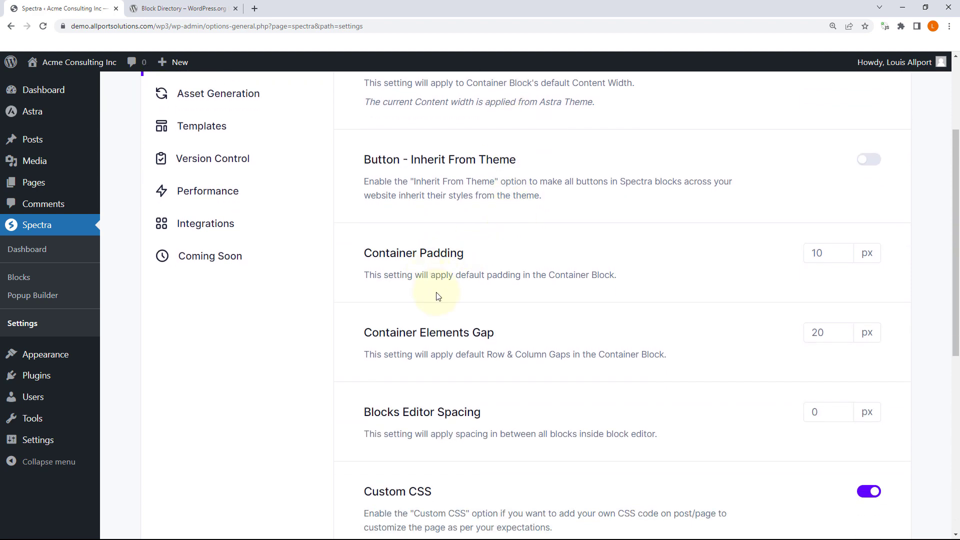
{"action": "scroll", "coordinate": [438, 295], "scroll_direction": "down", "scroll_amount": 5}
{"action": "scroll", "coordinate": [457, 287], "scroll_direction": "up", "scroll_amount": 4}
{"action": "scroll", "coordinate": [461, 280], "scroll_direction": "down", "scroll_amount": 5}
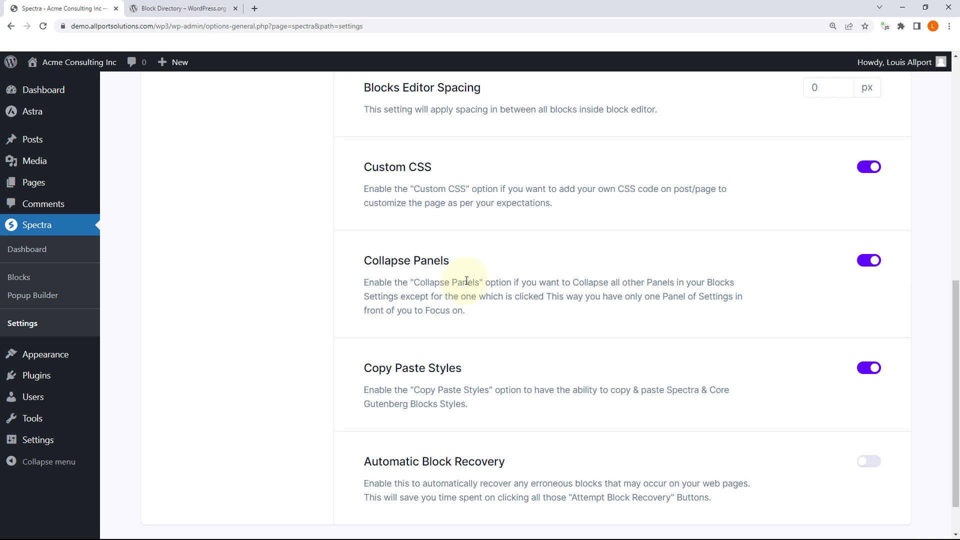
{"action": "scroll", "coordinate": [467, 281], "scroll_direction": "up", "scroll_amount": 10}
{"action": "mouse_move", "coordinate": [33, 182]}
{"action": "left_click", "coordinate": [124, 189]}
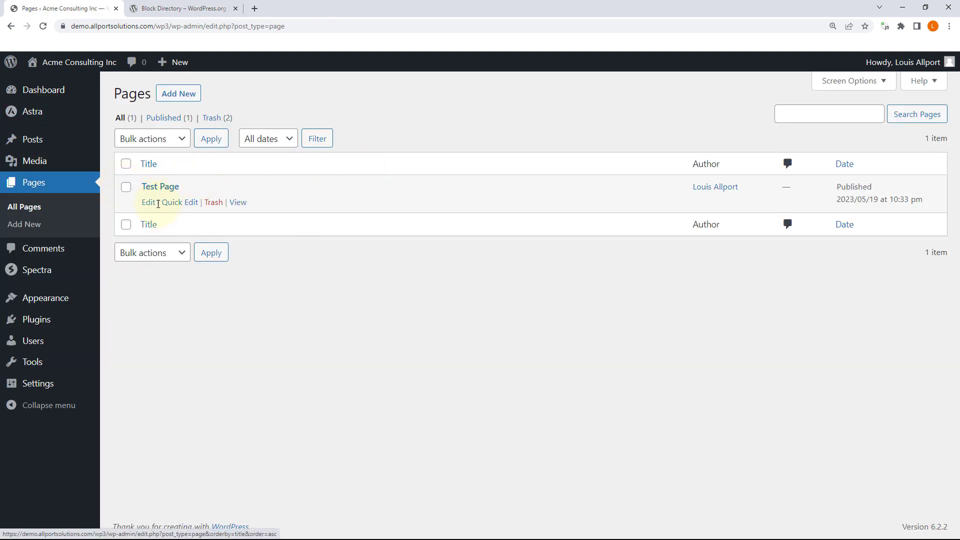
Step: Open Test Page in the block editor and scroll through the Options menu
{"action": "left_click", "coordinate": [150, 202]}
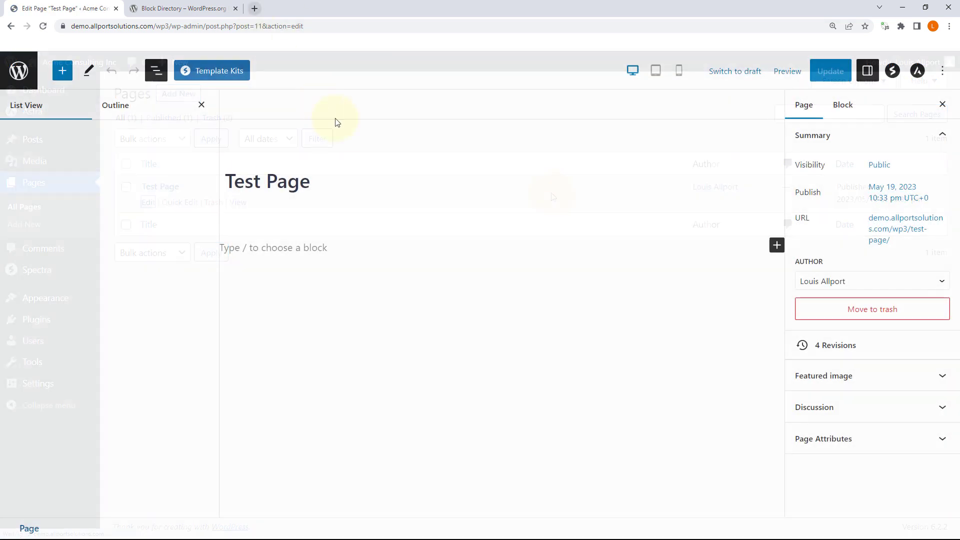
{"action": "left_click", "coordinate": [880, 216]}
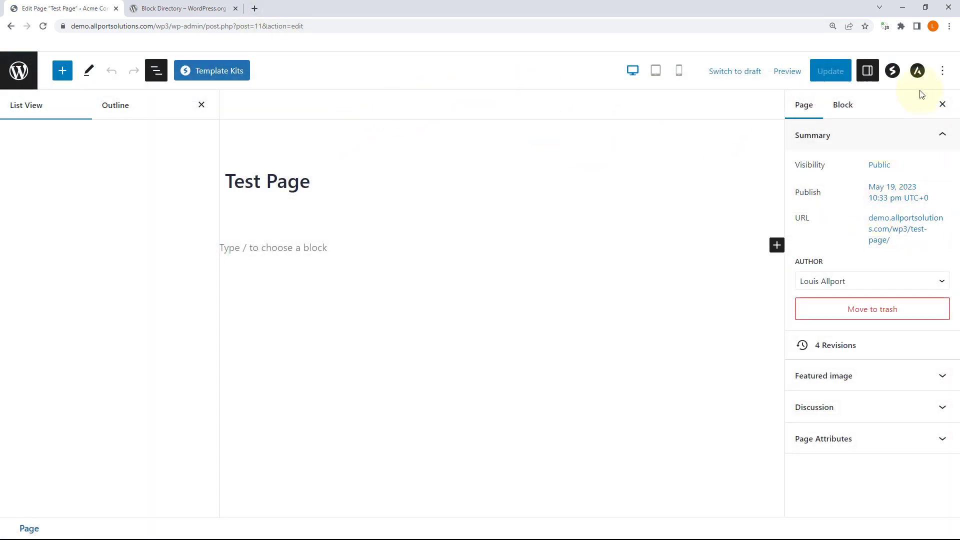
{"action": "left_click", "coordinate": [944, 73]}
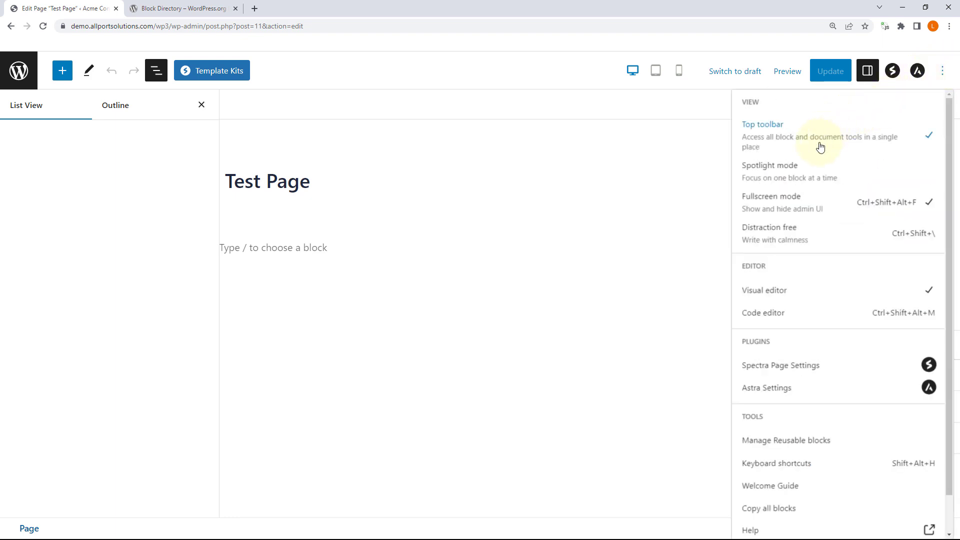
{"action": "scroll", "coordinate": [806, 240], "scroll_direction": "down", "scroll_amount": 1}
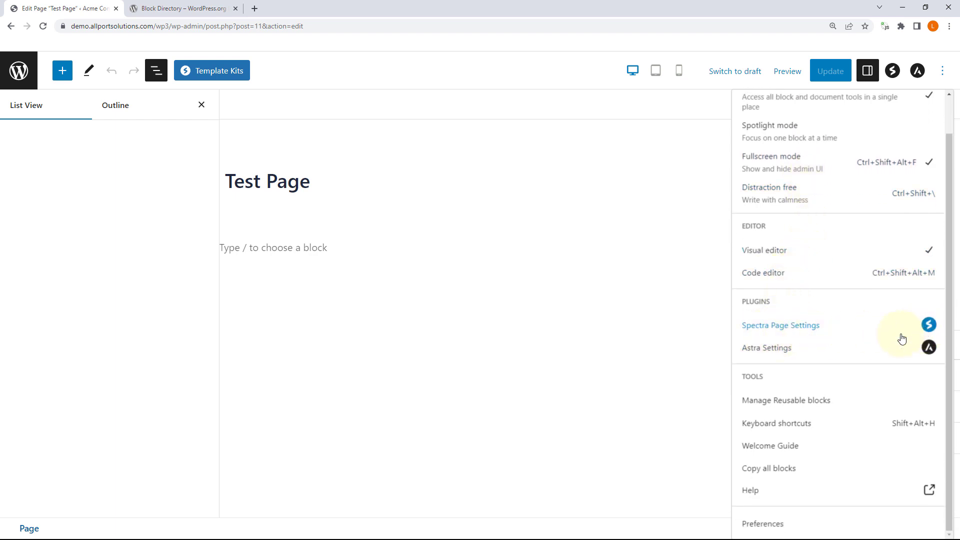
Step: Review Astra's page settings and sidebar layout, then scroll the Options menu down to Preferences
{"action": "left_click", "coordinate": [776, 352]}
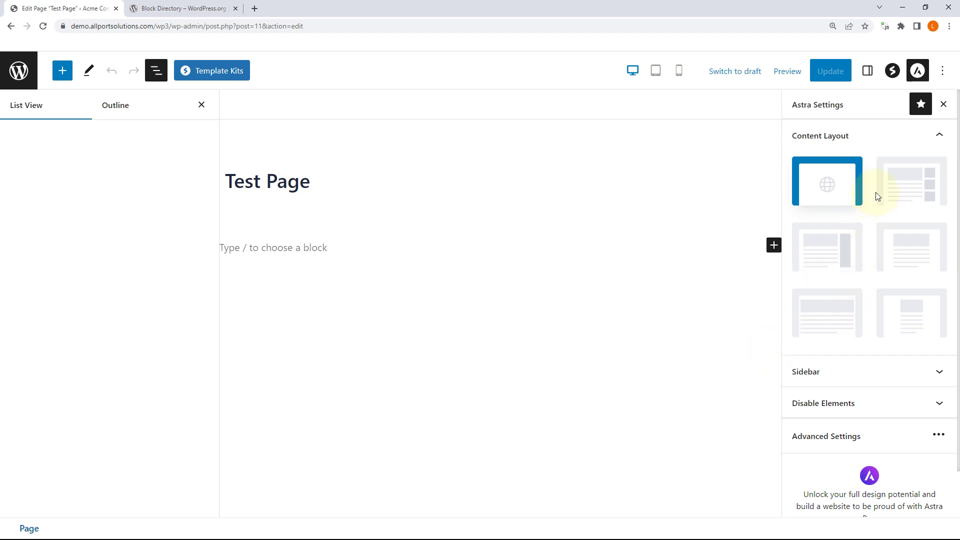
{"action": "scroll", "coordinate": [876, 196], "scroll_direction": "down", "scroll_amount": 1}
{"action": "scroll", "coordinate": [863, 302], "scroll_direction": "up", "scroll_amount": 1}
{"action": "scroll", "coordinate": [900, 310], "scroll_direction": "down", "scroll_amount": 1}
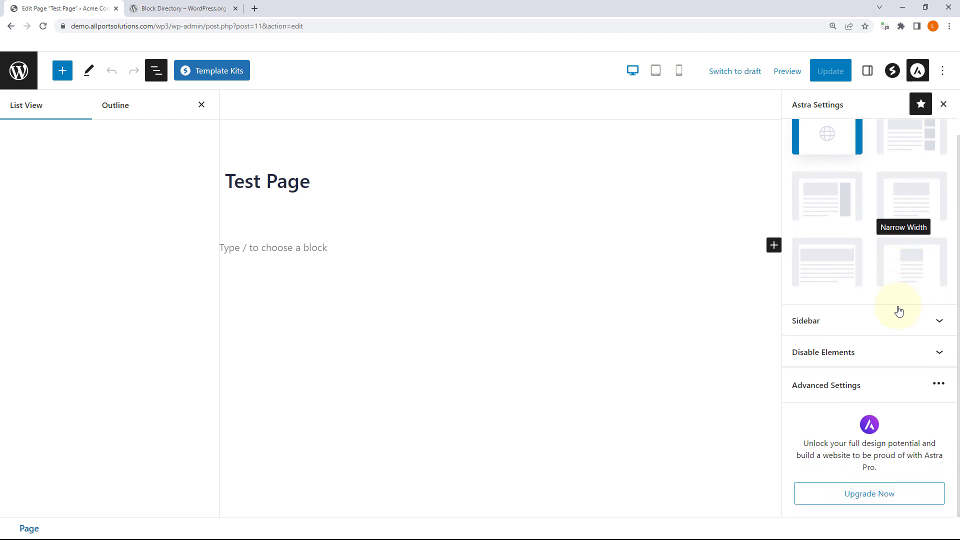
{"action": "scroll", "coordinate": [898, 311], "scroll_direction": "up", "scroll_amount": 1}
{"action": "scroll", "coordinate": [926, 328], "scroll_direction": "down", "scroll_amount": 1}
{"action": "left_click", "coordinate": [936, 320]}
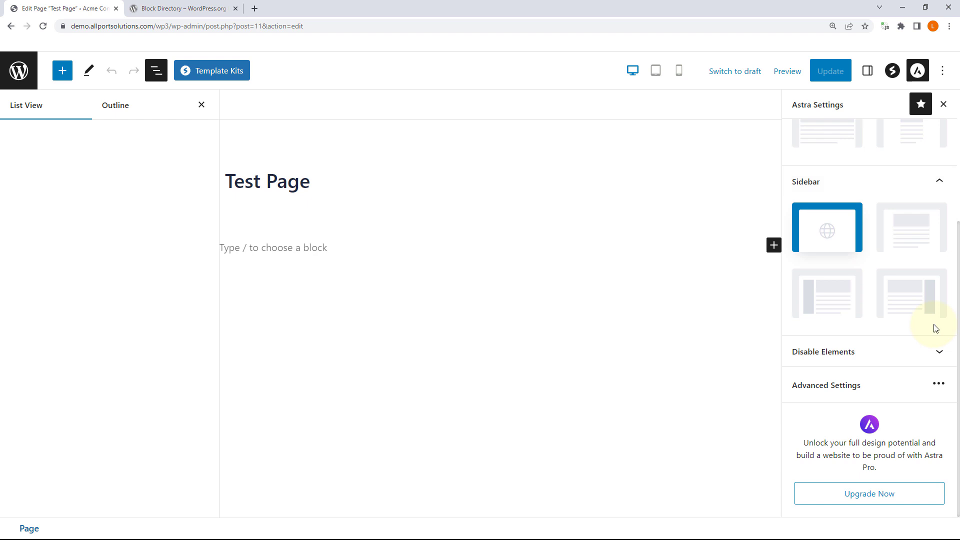
{"action": "scroll", "coordinate": [934, 328], "scroll_direction": "up", "scroll_amount": 4}
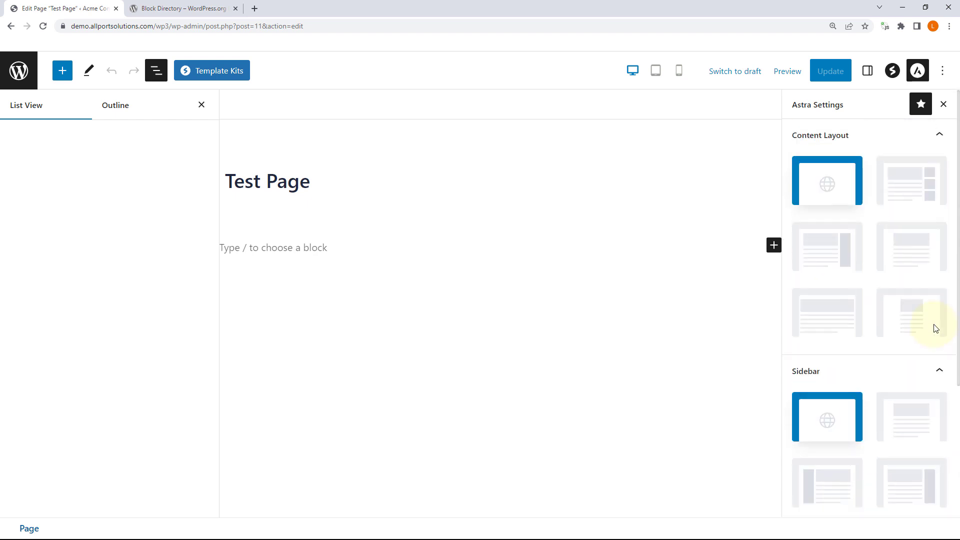
{"action": "left_click", "coordinate": [940, 71]}
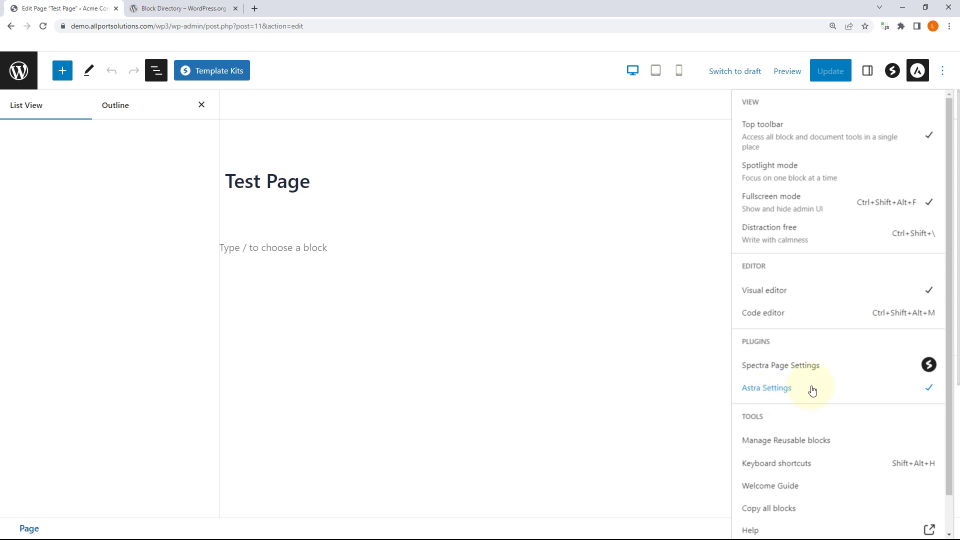
{"action": "scroll", "coordinate": [812, 391], "scroll_direction": "down", "scroll_amount": 1}
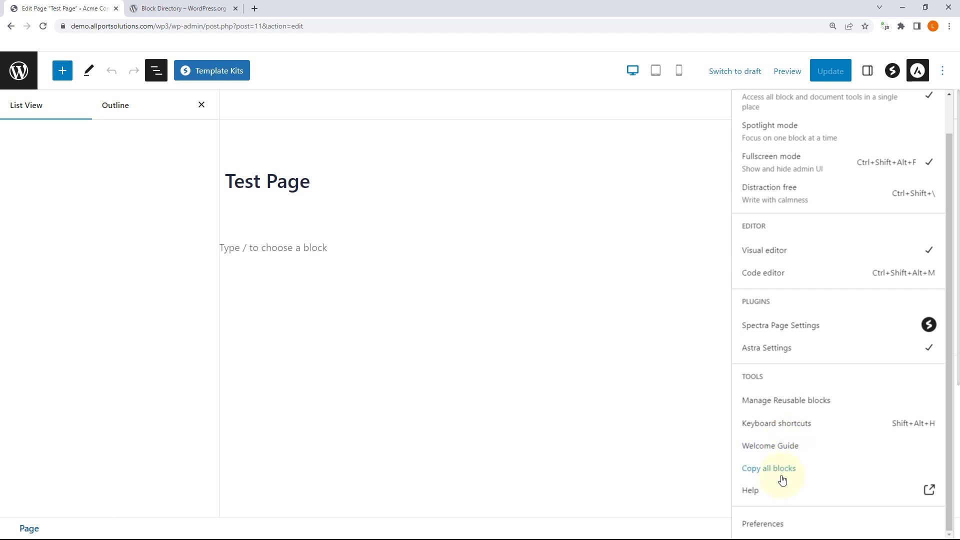
Step: Look through the General, Blocks and Panels preference tabs, then close the Preferences dialog
{"action": "left_click", "coordinate": [763, 523]}
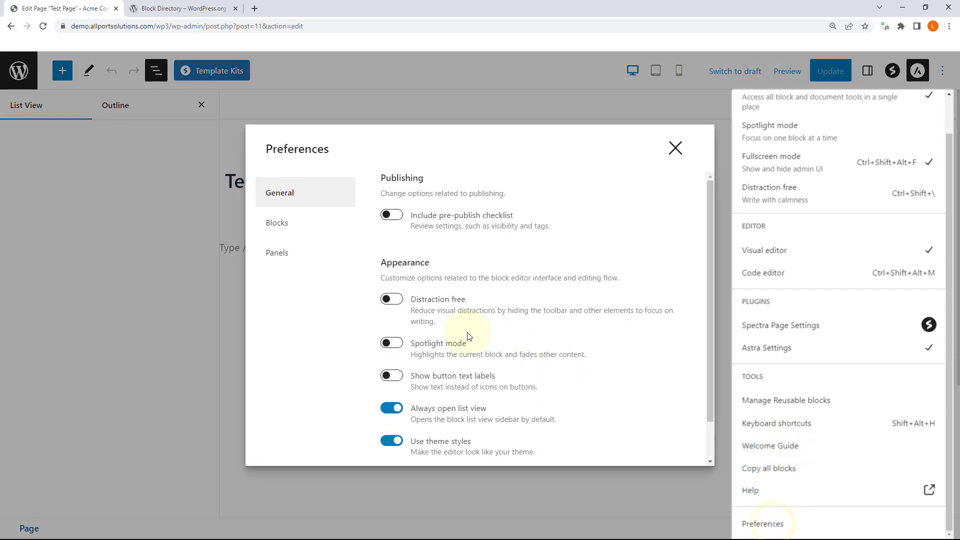
{"action": "scroll", "coordinate": [519, 244], "scroll_direction": "down", "scroll_amount": 1}
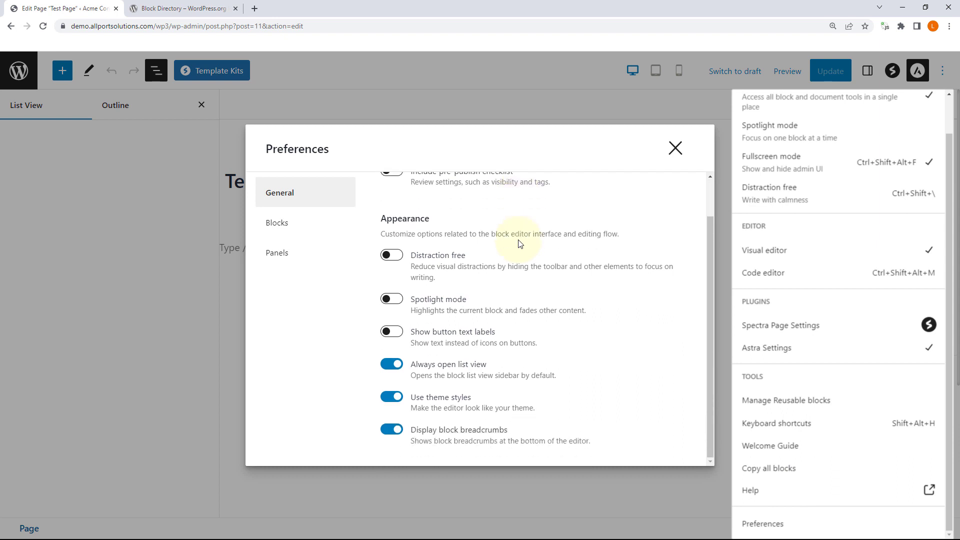
{"action": "scroll", "coordinate": [479, 264], "scroll_direction": "up", "scroll_amount": 1}
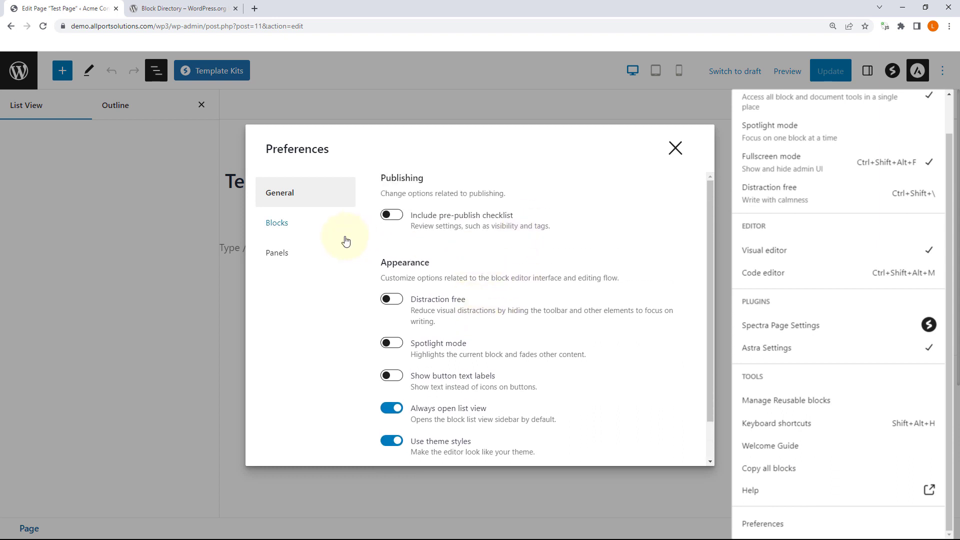
{"action": "scroll", "coordinate": [423, 304], "scroll_direction": "down", "scroll_amount": 1}
{"action": "scroll", "coordinate": [422, 302], "scroll_direction": "up", "scroll_amount": 1}
{"action": "left_click", "coordinate": [289, 229]}
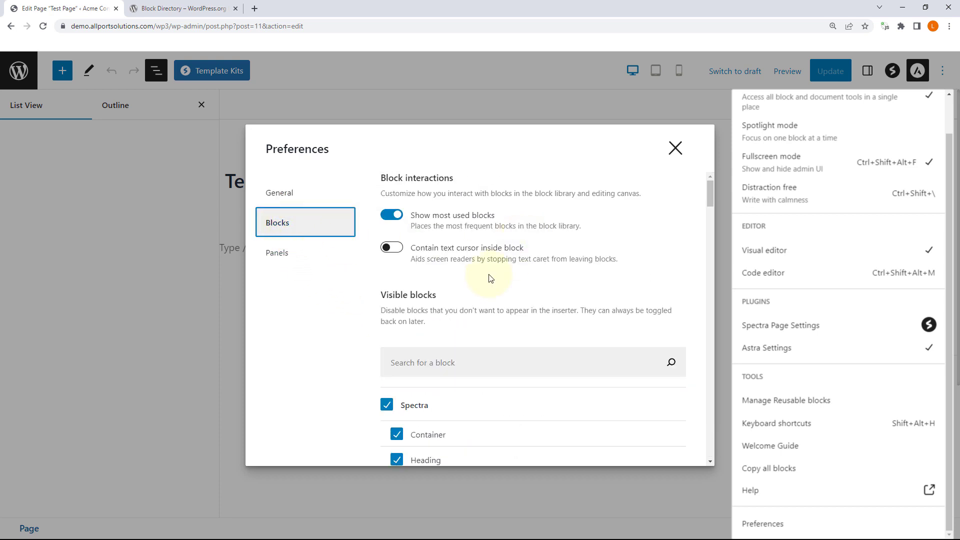
{"action": "scroll", "coordinate": [493, 272], "scroll_direction": "down", "scroll_amount": 5}
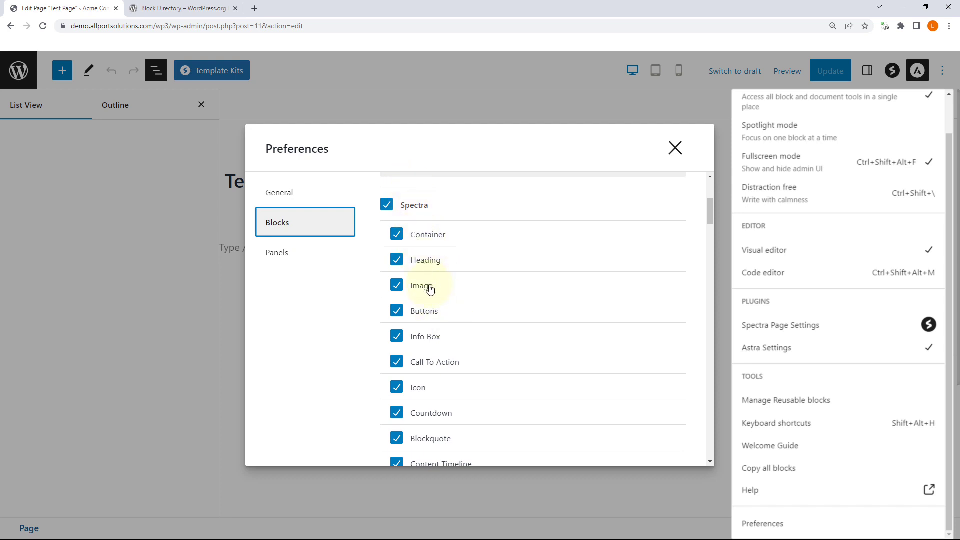
{"action": "scroll", "coordinate": [433, 285], "scroll_direction": "down", "scroll_amount": 11}
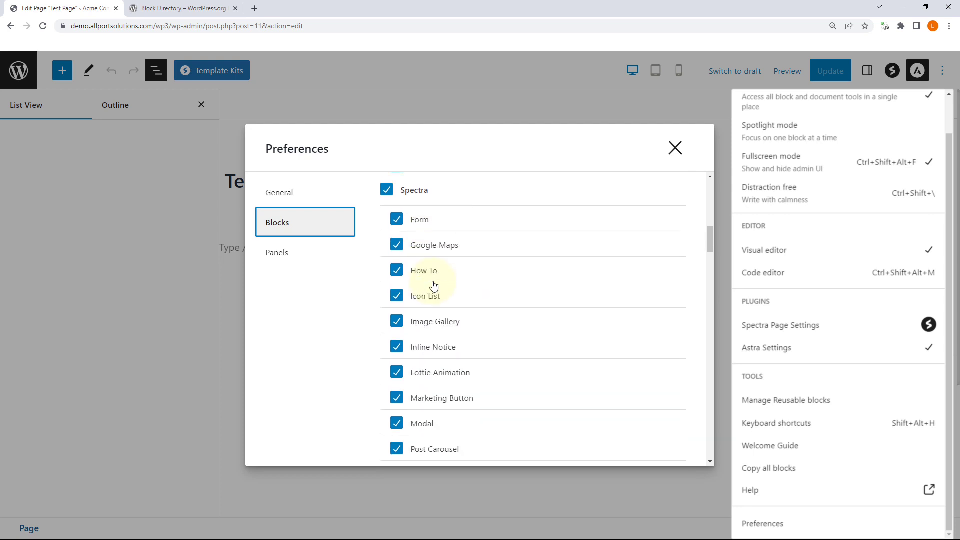
{"action": "scroll", "coordinate": [433, 286], "scroll_direction": "down", "scroll_amount": 6}
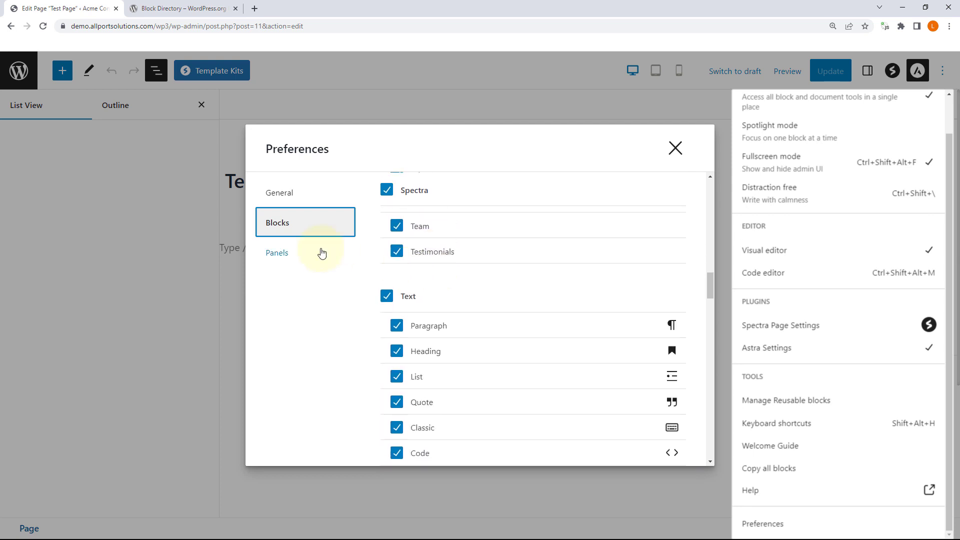
{"action": "left_click", "coordinate": [304, 254]}
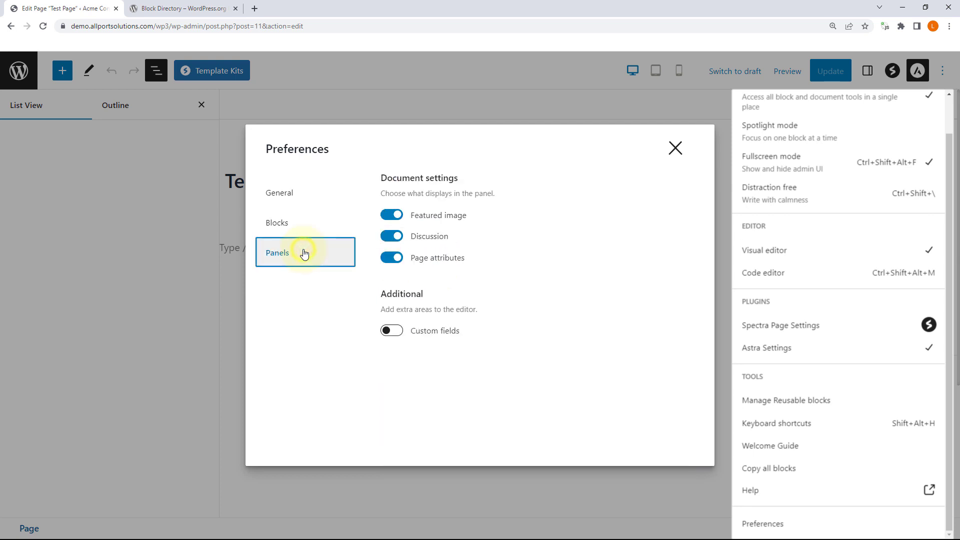
{"action": "left_click", "coordinate": [674, 148]}
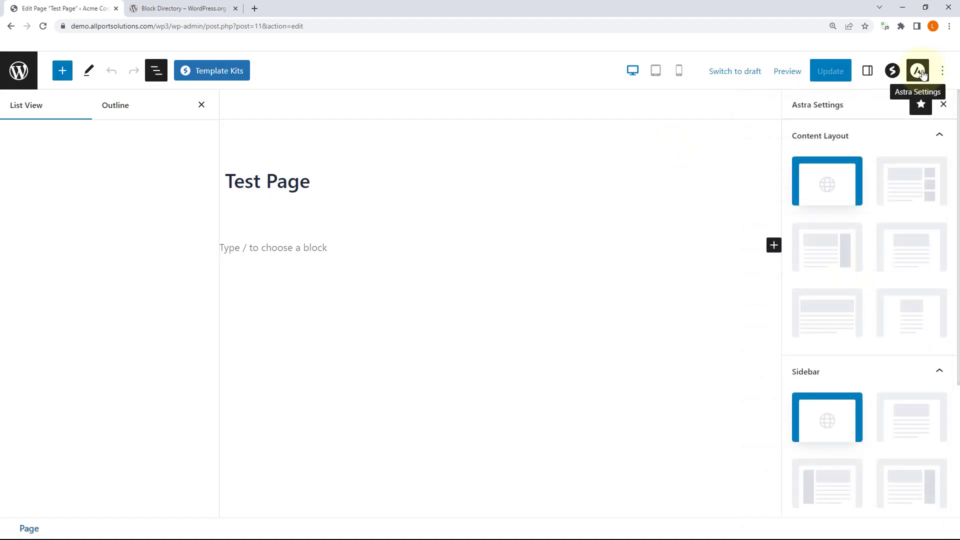
Step: Show the Spectra page settings and toggle their star pin off and on twice
{"action": "left_click", "coordinate": [893, 74]}
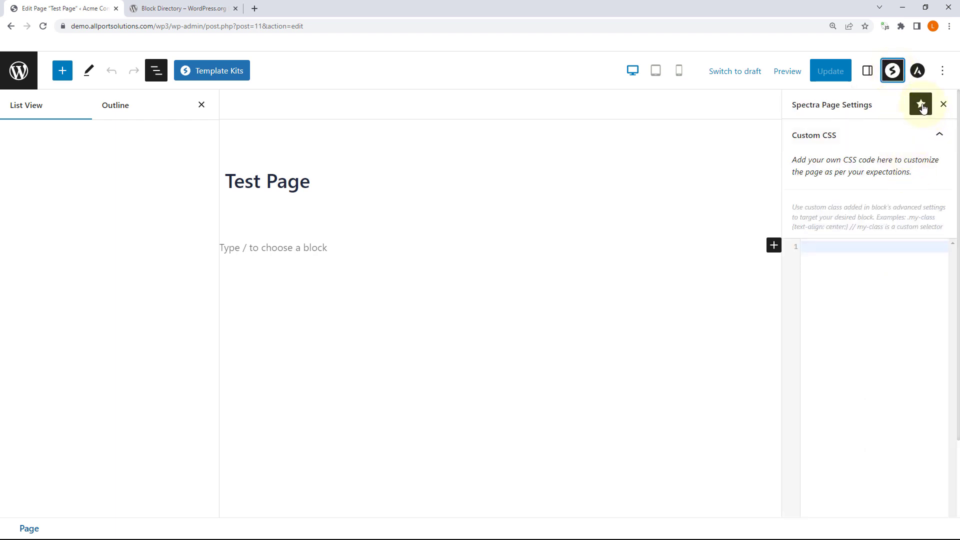
{"action": "left_click", "coordinate": [922, 106]}
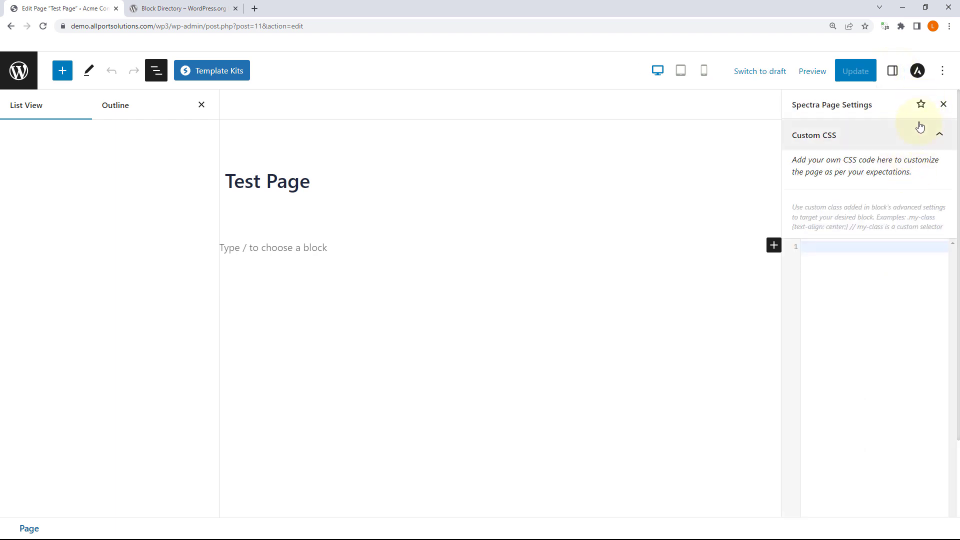
{"action": "left_click", "coordinate": [922, 106]}
{"action": "left_click", "coordinate": [922, 106]}
{"action": "left_click", "coordinate": [922, 106]}
Step: Start editing Spectra's Custom CSS box, view the Astra settings, then return to the standard page settings
{"action": "scroll", "coordinate": [851, 260], "scroll_direction": "down", "scroll_amount": 2}
{"action": "left_click", "coordinate": [856, 174]}
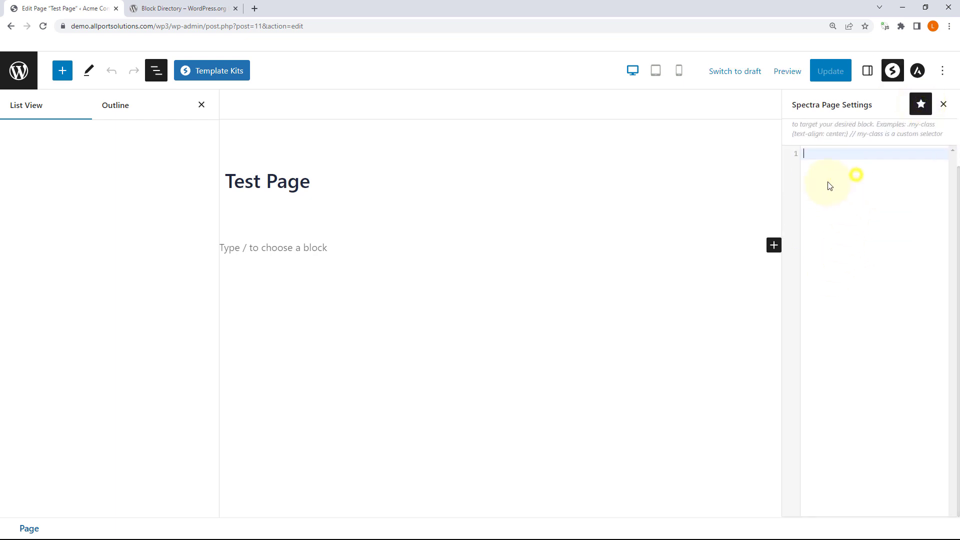
{"action": "scroll", "coordinate": [867, 202], "scroll_direction": "up", "scroll_amount": 2}
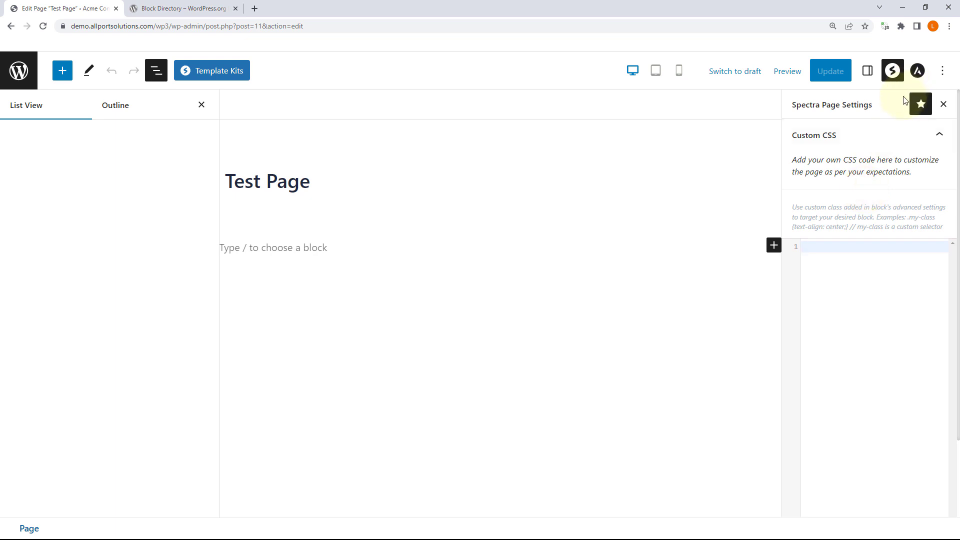
{"action": "left_click", "coordinate": [919, 72]}
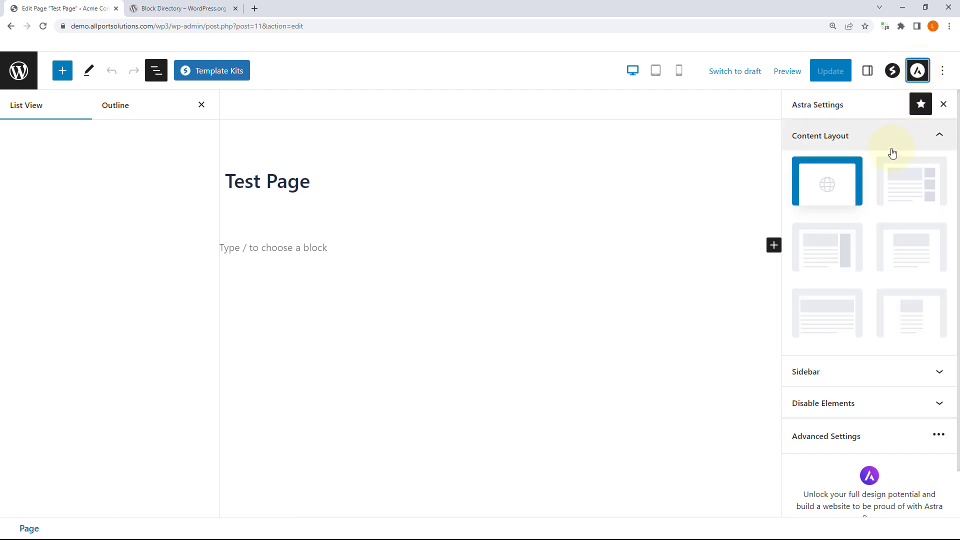
{"action": "left_click", "coordinate": [868, 70]}
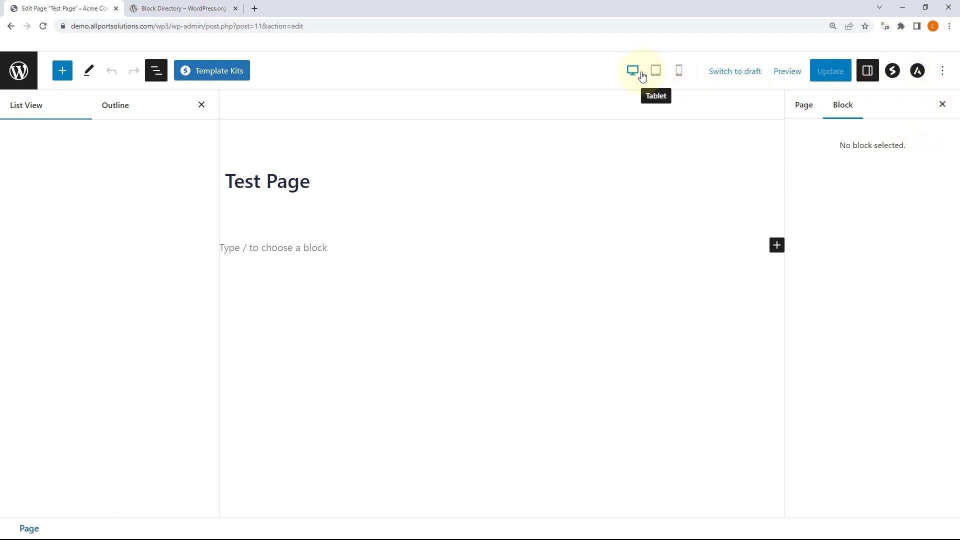
{"action": "left_click", "coordinate": [655, 74]}
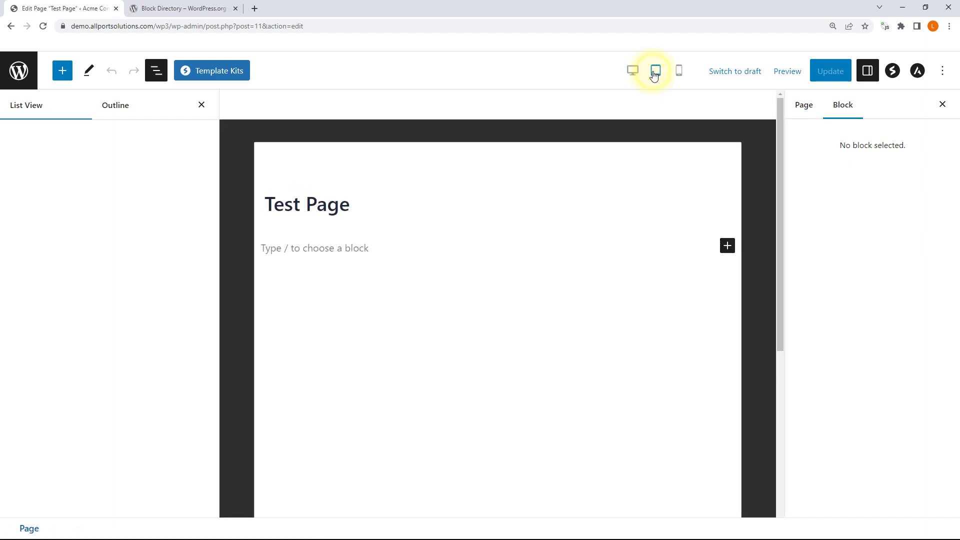
{"action": "left_click", "coordinate": [680, 74]}
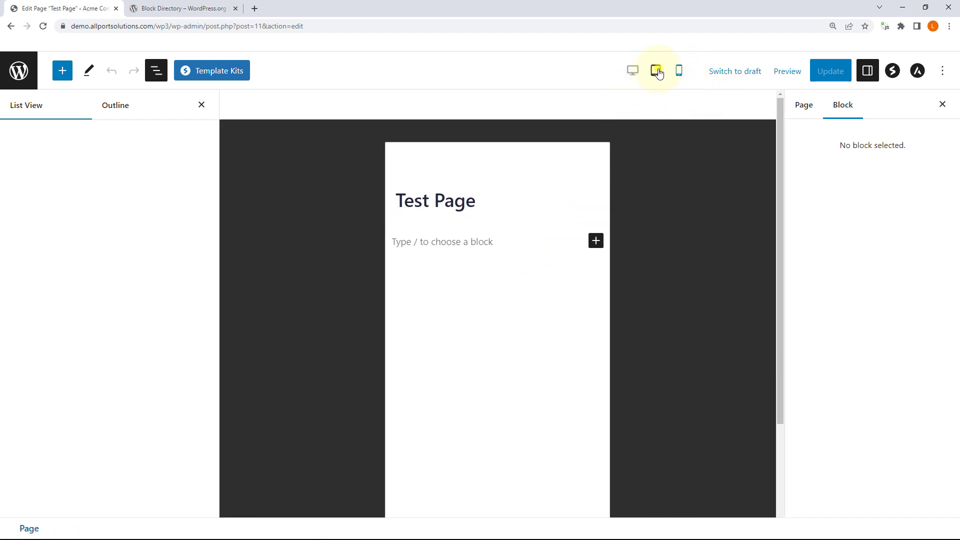
{"action": "left_click", "coordinate": [657, 72]}
{"action": "left_click", "coordinate": [632, 71]}
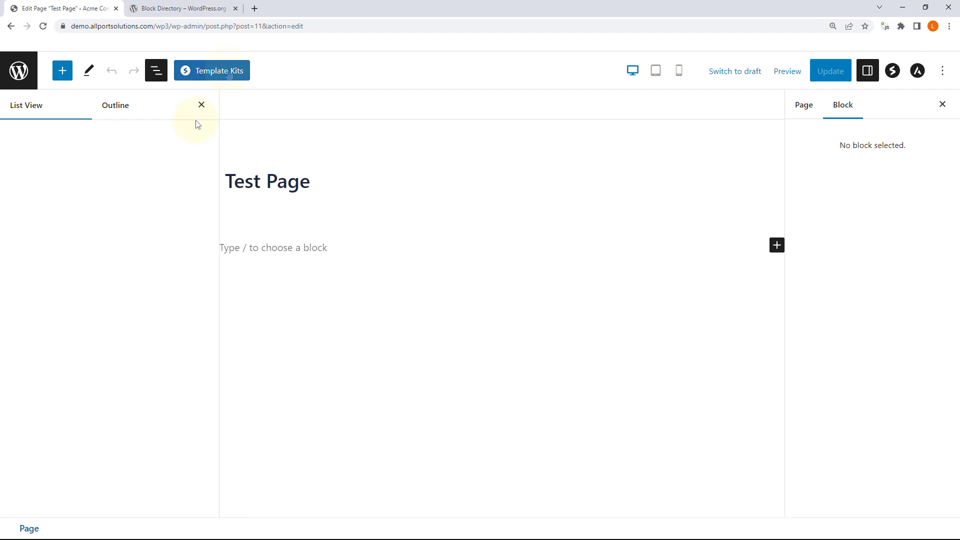
Step: Find the SPECTRA section in the block library and drag the Container tile below the title
{"action": "left_click", "coordinate": [62, 70]}
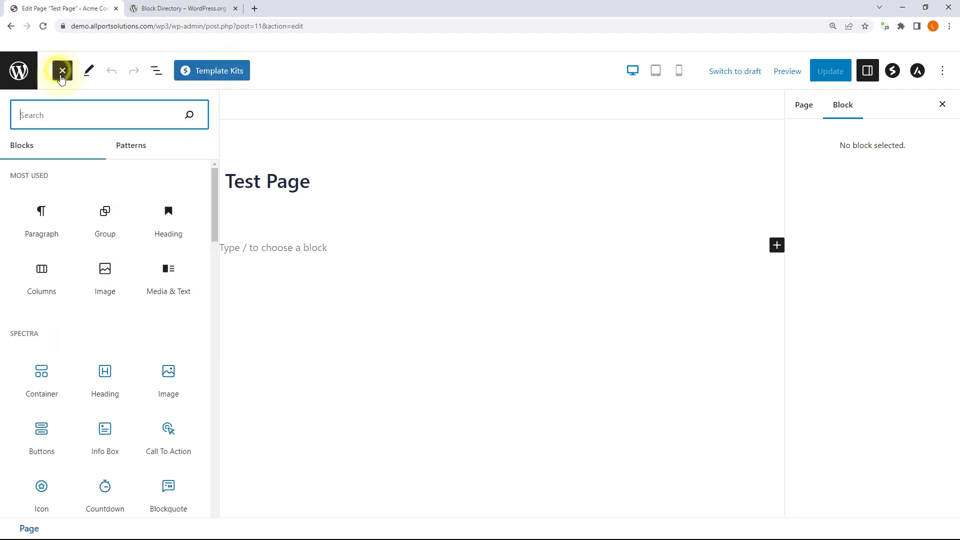
{"action": "scroll", "coordinate": [89, 190], "scroll_direction": "down", "scroll_amount": 3}
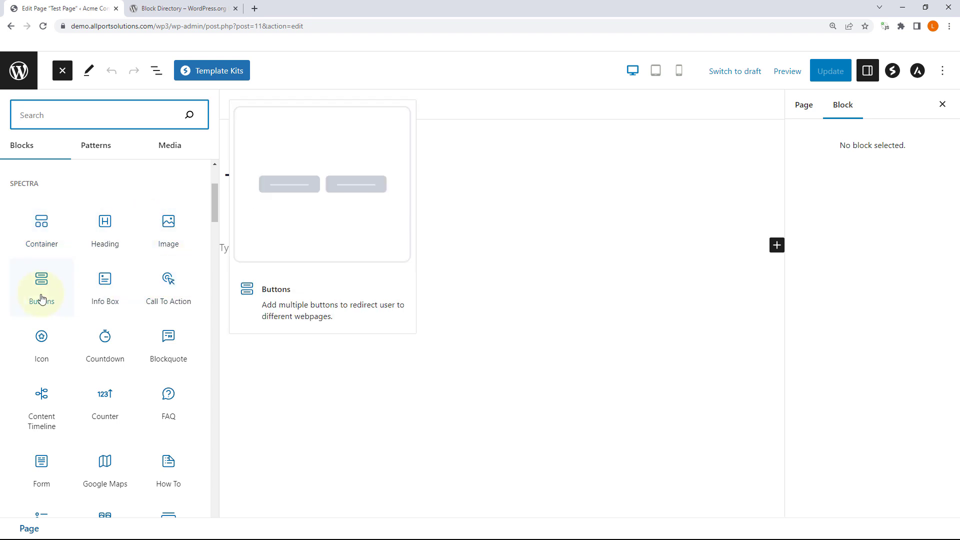
{"action": "scroll", "coordinate": [41, 300], "scroll_direction": "down", "scroll_amount": 1}
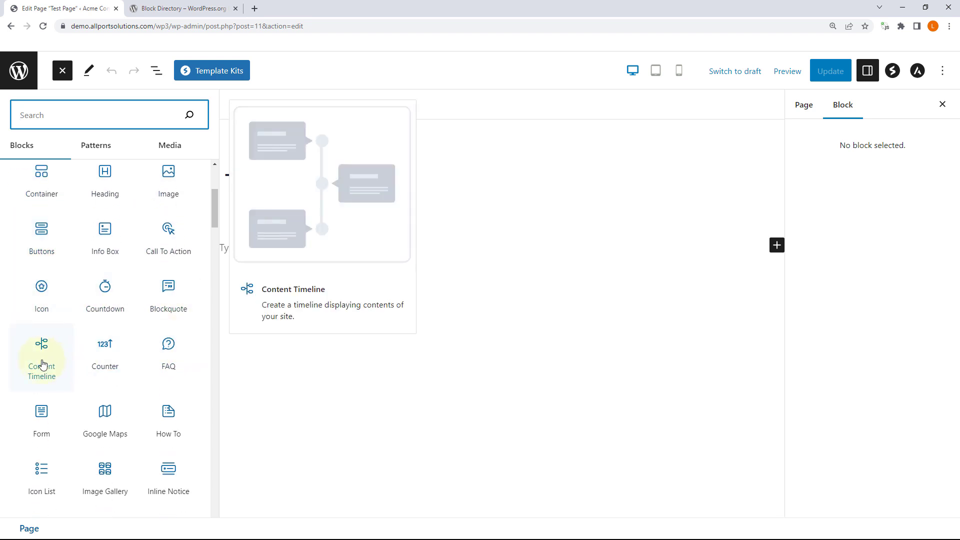
{"action": "scroll", "coordinate": [43, 364], "scroll_direction": "down", "scroll_amount": 1}
{"action": "scroll", "coordinate": [43, 278], "scroll_direction": "up", "scroll_amount": 2}
{"action": "left_click_drag", "start_coordinate": [42, 230], "coordinate": [296, 233]}
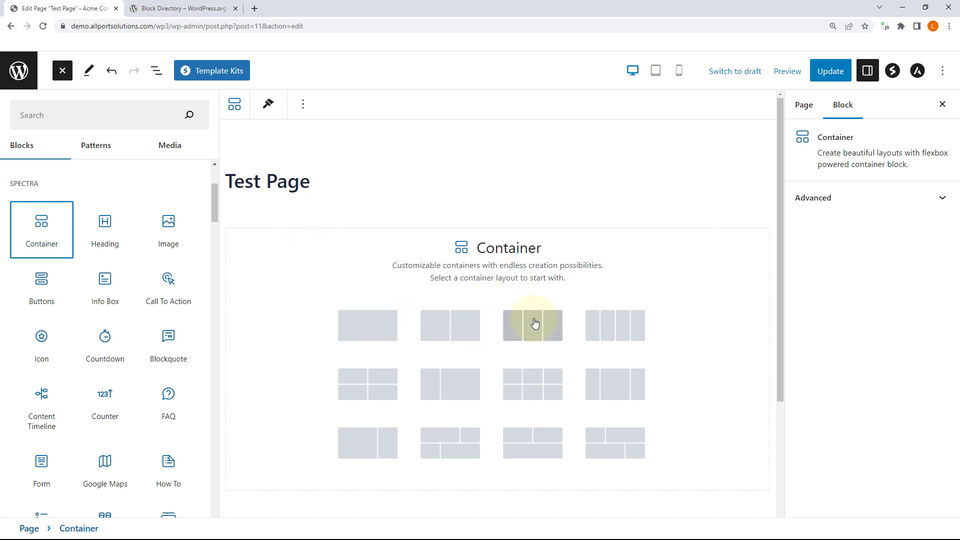
Step: Give the Spectra Container the 3×2 grid layout, review its General panel, then view its Style settings
{"action": "scroll", "coordinate": [610, 390], "scroll_direction": "down", "scroll_amount": 3}
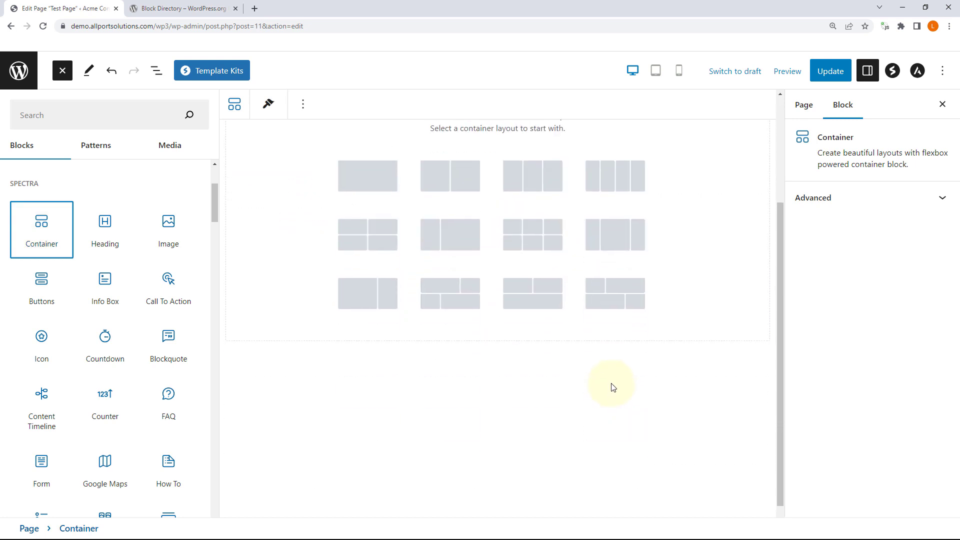
{"action": "scroll", "coordinate": [600, 350], "scroll_direction": "up", "scroll_amount": 2}
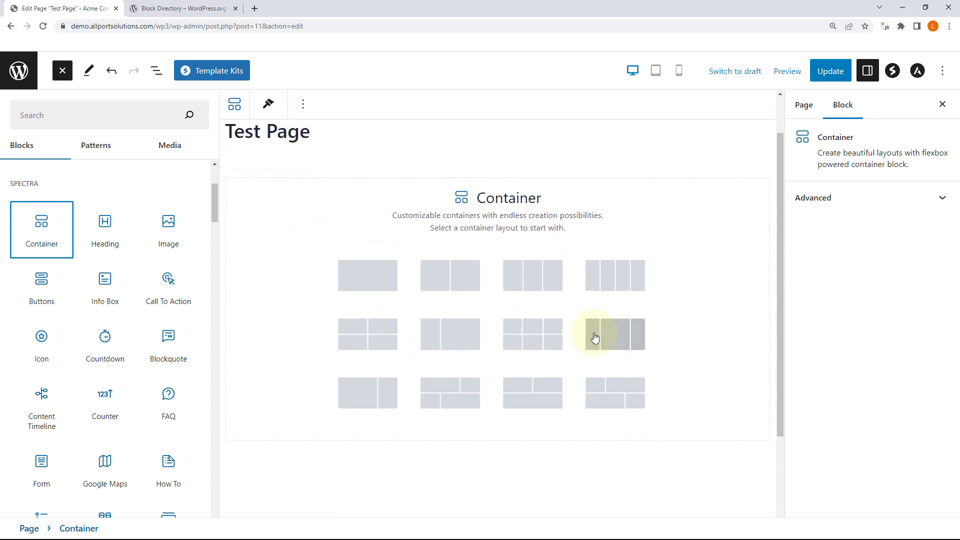
{"action": "left_click", "coordinate": [538, 334]}
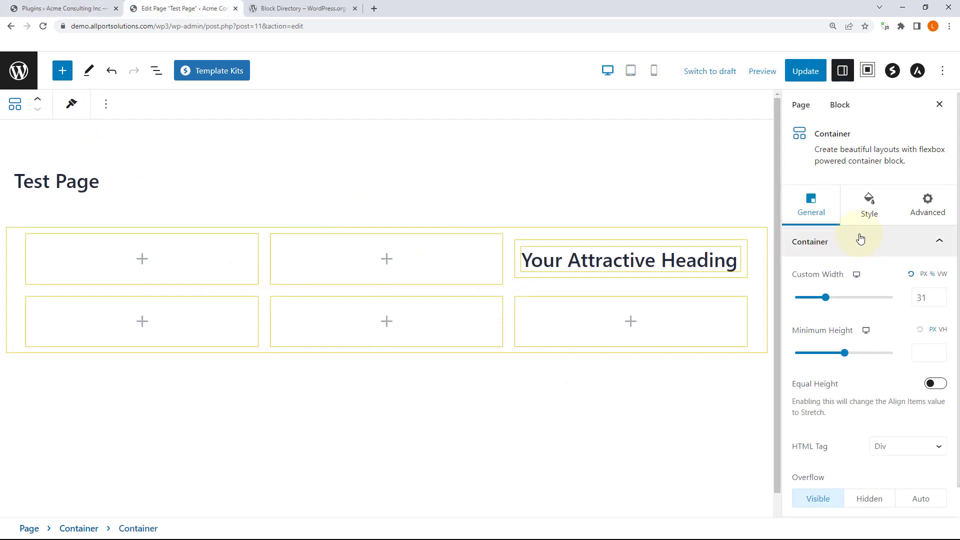
{"action": "left_click", "coordinate": [938, 243]}
{"action": "left_click", "coordinate": [938, 242]}
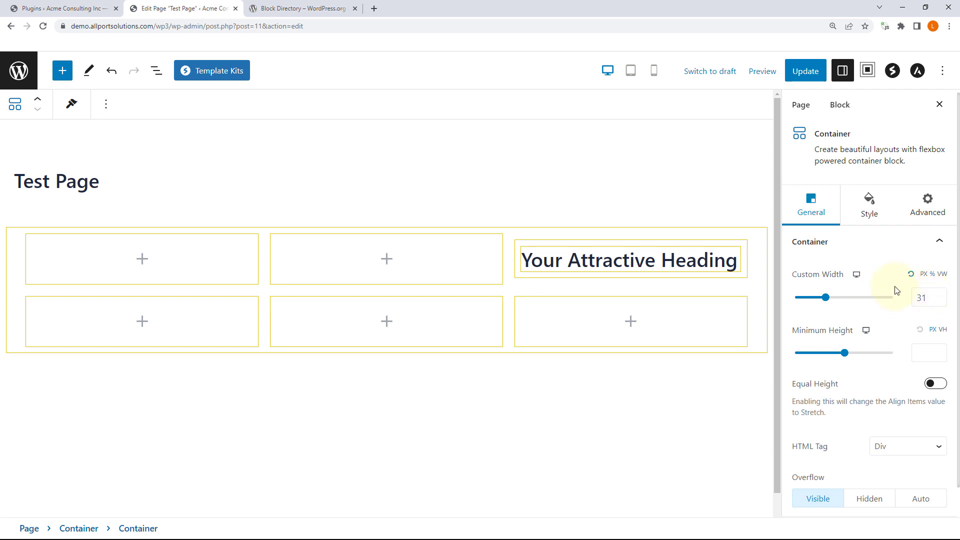
{"action": "scroll", "coordinate": [881, 270], "scroll_direction": "down", "scroll_amount": 1}
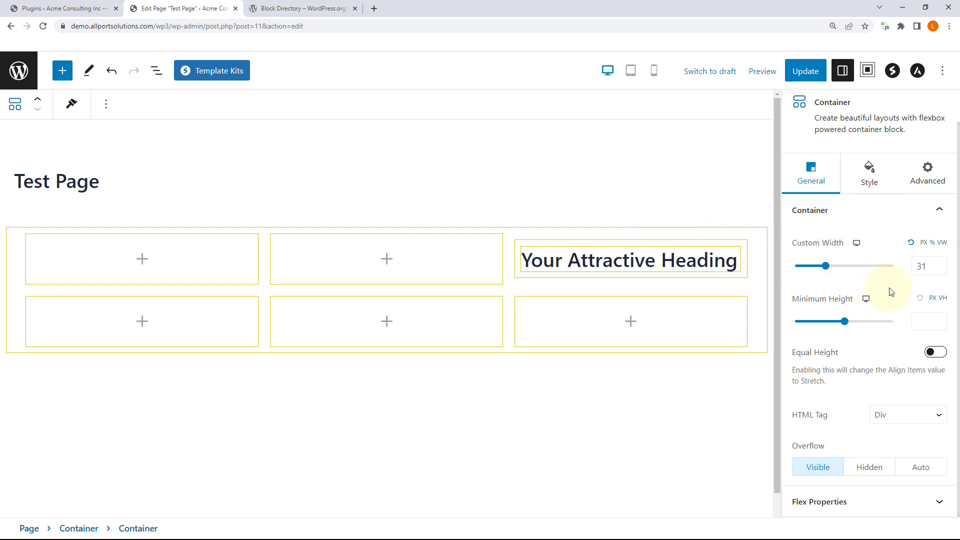
{"action": "left_click", "coordinate": [869, 176]}
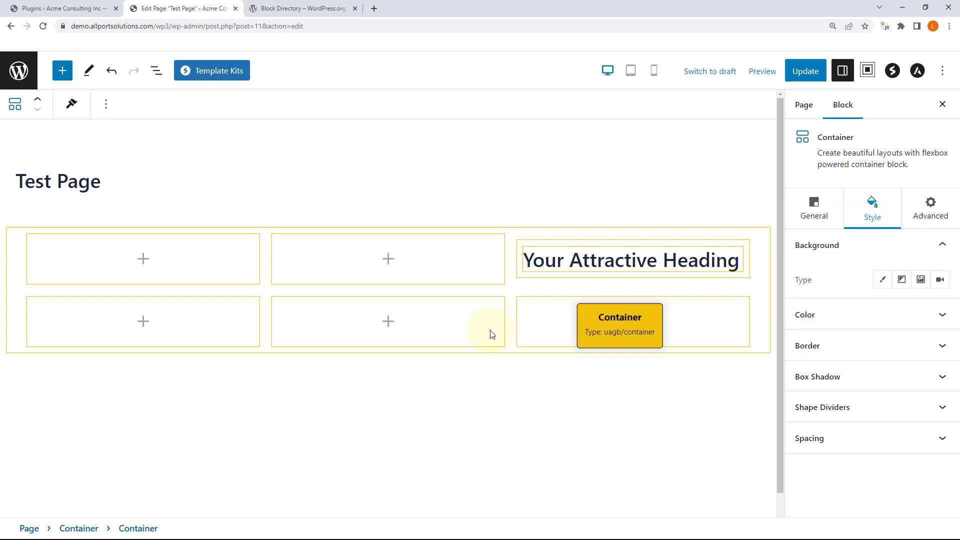
Step: Select several inner containers and the Your Attractive Heading block to inspect them
{"action": "left_click", "coordinate": [389, 260]}
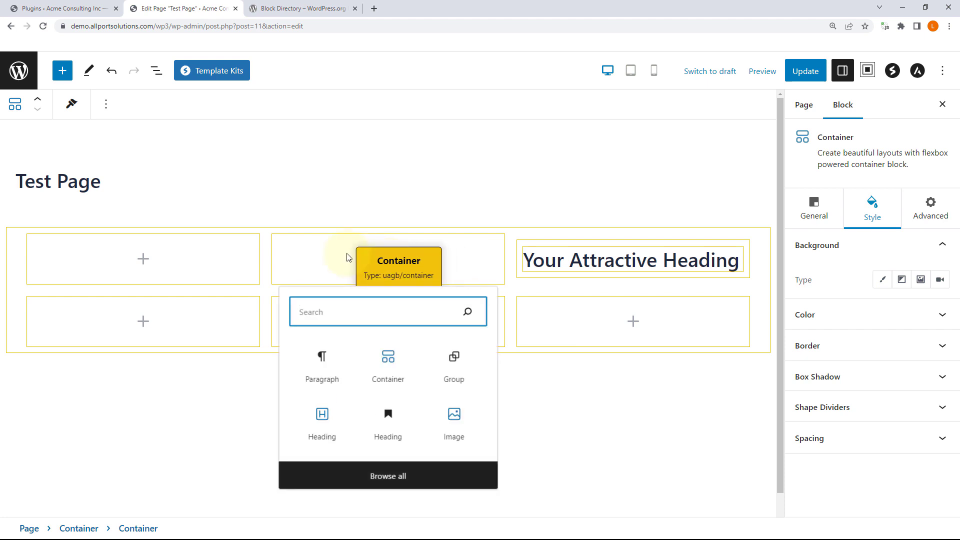
{"action": "left_click", "coordinate": [330, 264]}
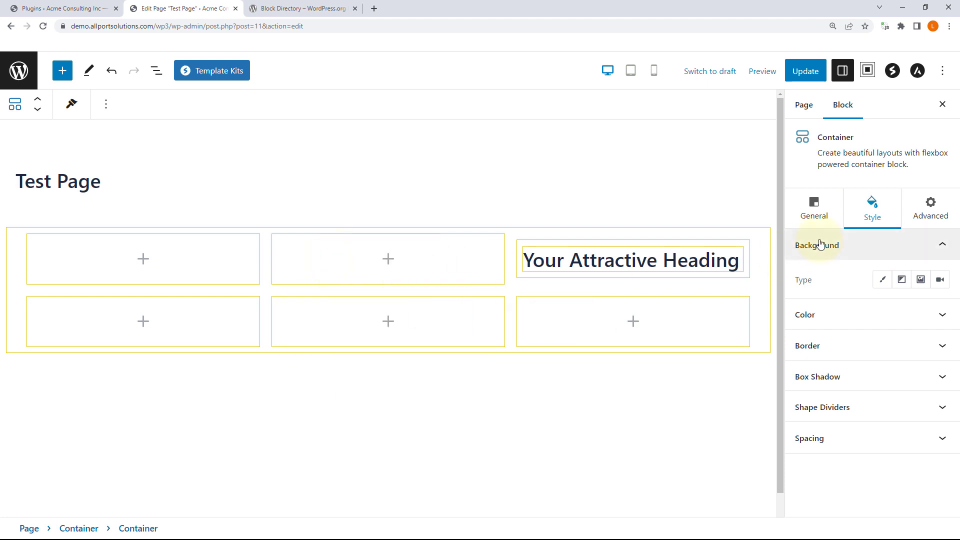
{"action": "left_click", "coordinate": [749, 249]}
{"action": "left_click", "coordinate": [311, 321]}
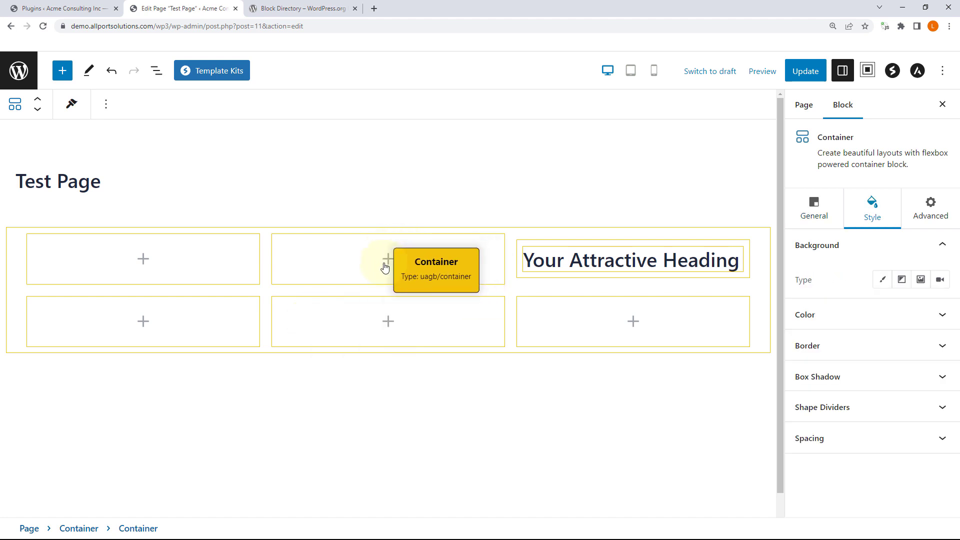
{"action": "left_click", "coordinate": [692, 264]}
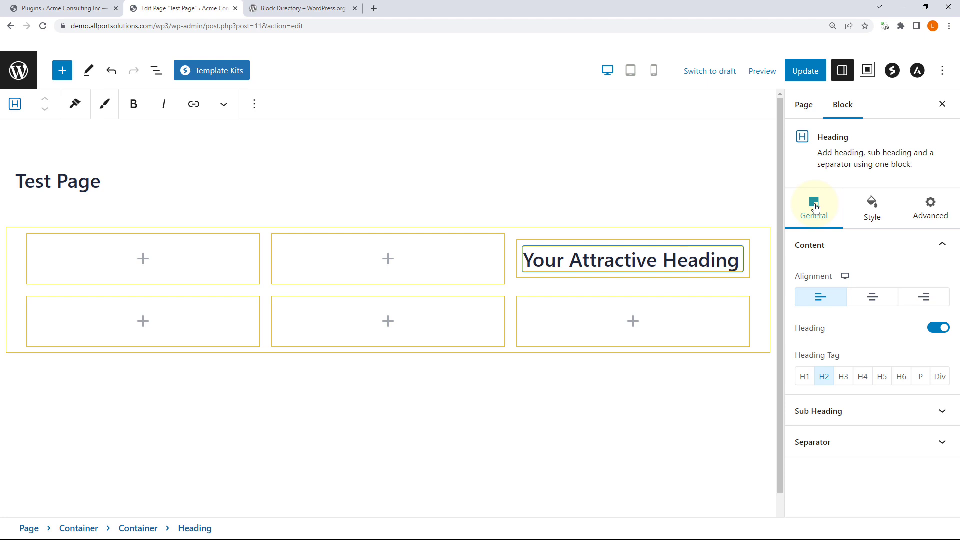
{"action": "left_click", "coordinate": [676, 331]}
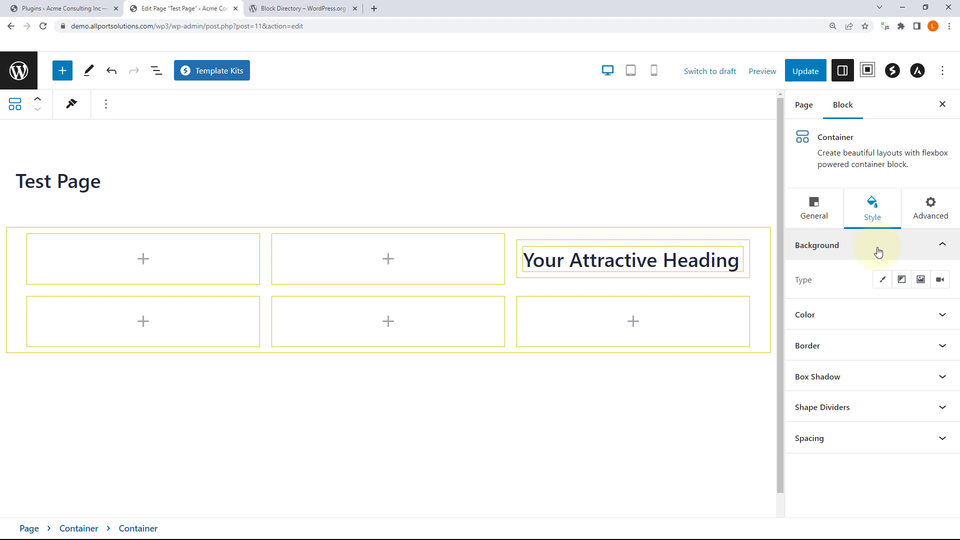
Step: Check the container's layout and per-device Custom Width options, then Update the page and leave the editor
{"action": "left_click", "coordinate": [813, 200]}
{"action": "left_click", "coordinate": [830, 245]}
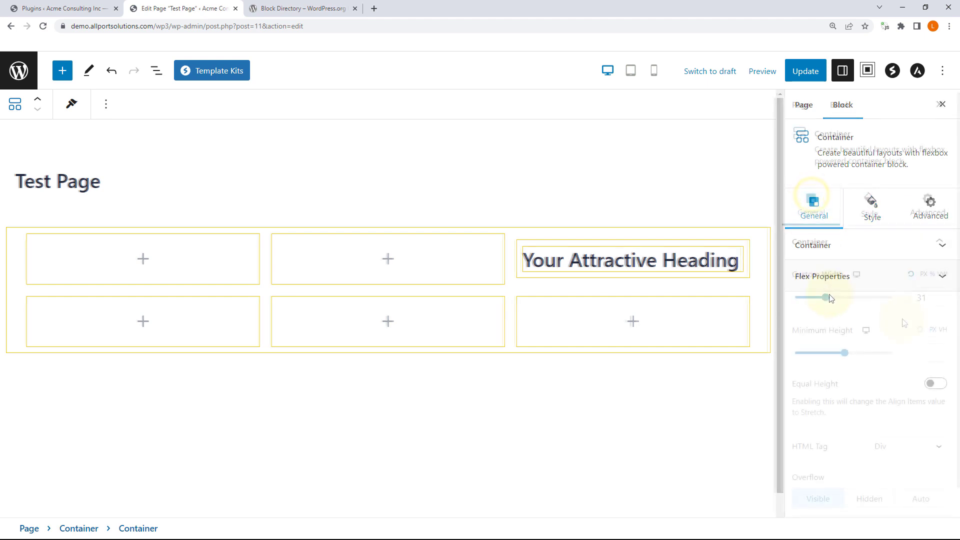
{"action": "left_click", "coordinate": [856, 277]}
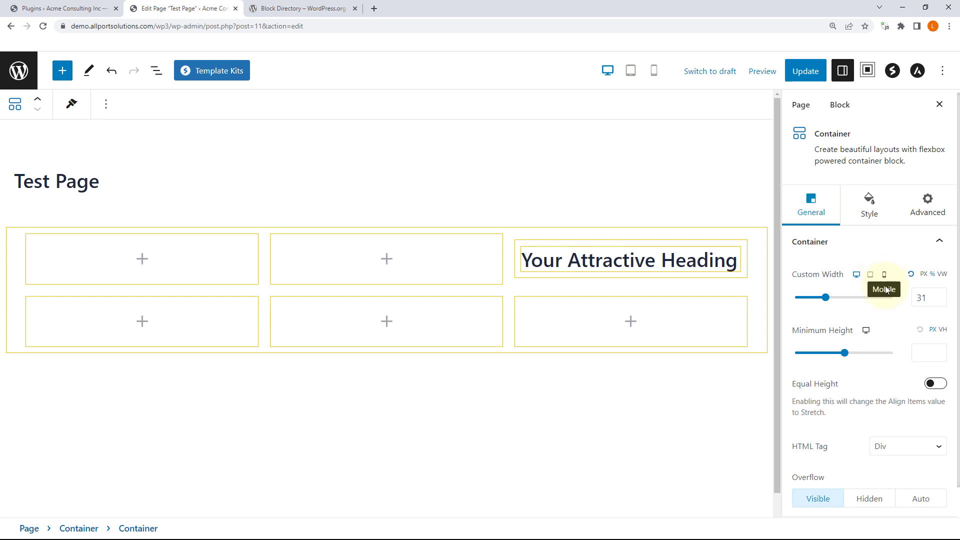
{"action": "scroll", "coordinate": [892, 304], "scroll_direction": "down", "scroll_amount": 1}
{"action": "scroll", "coordinate": [893, 302], "scroll_direction": "up", "scroll_amount": 1}
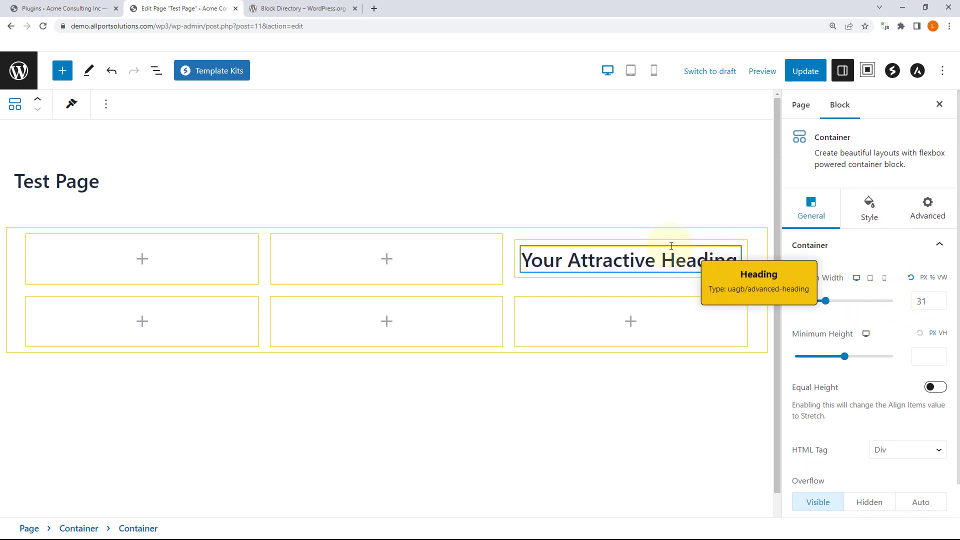
{"action": "left_click", "coordinate": [806, 70]}
{"action": "left_click", "coordinate": [14, 75]}
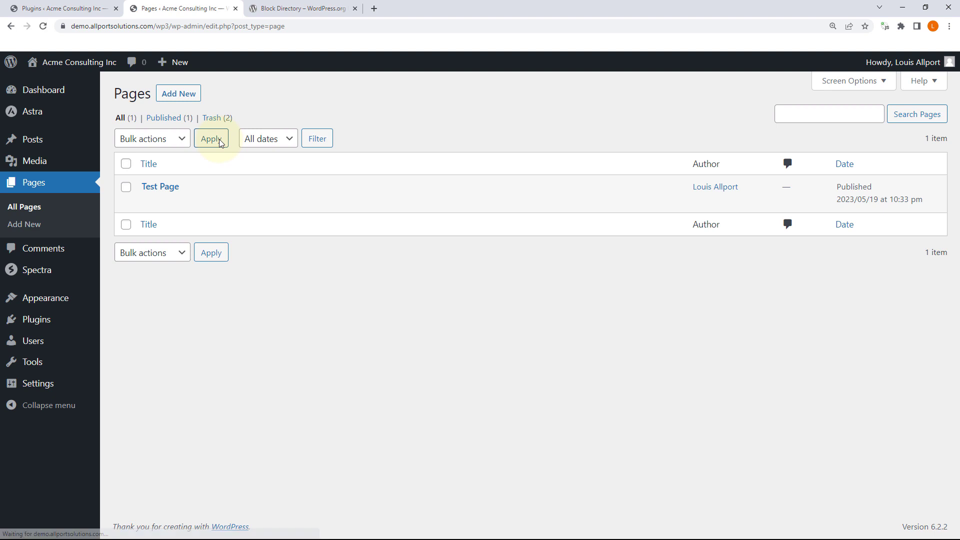
Step: Deactivate Spectra and activate Kadence Blocks in the installed plugins list
{"action": "left_click", "coordinate": [49, 319]}
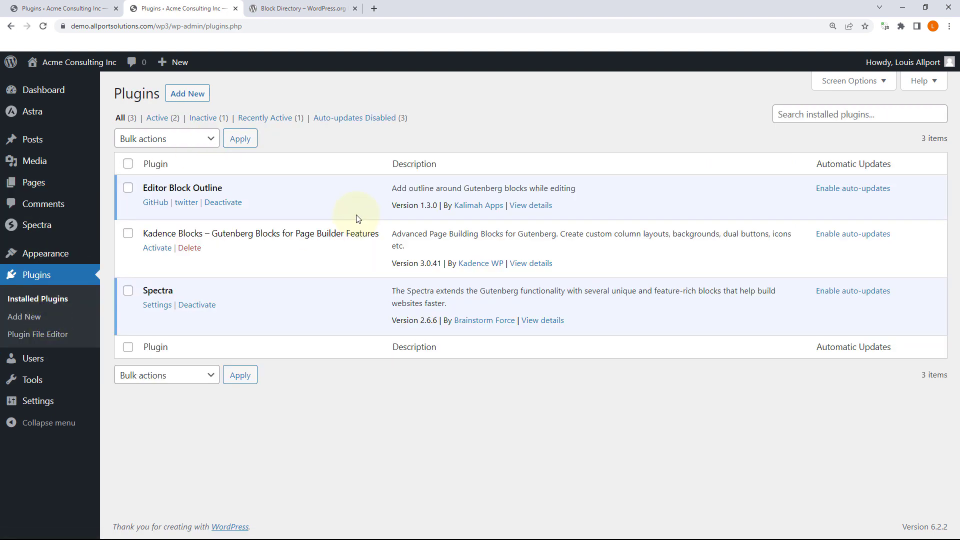
{"action": "left_click", "coordinate": [196, 305]}
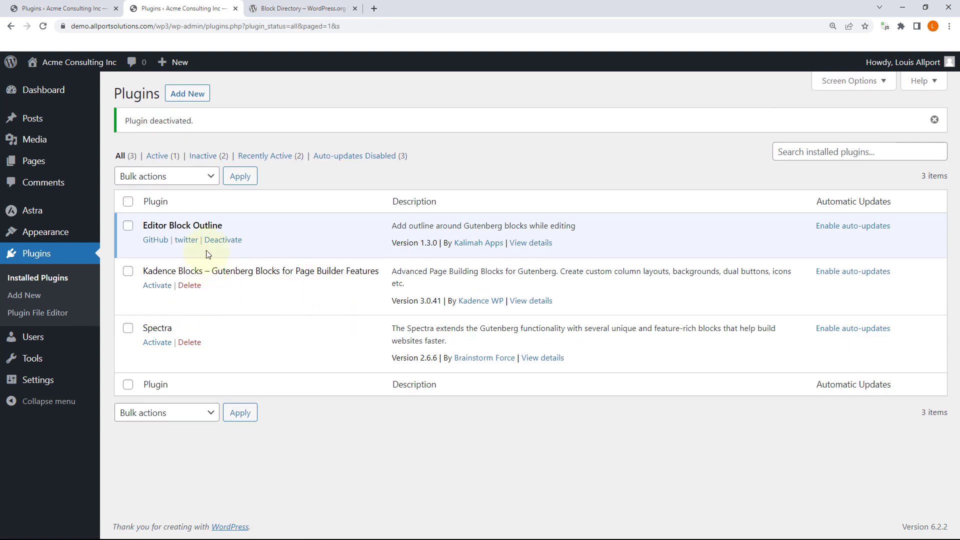
{"action": "left_click", "coordinate": [158, 285]}
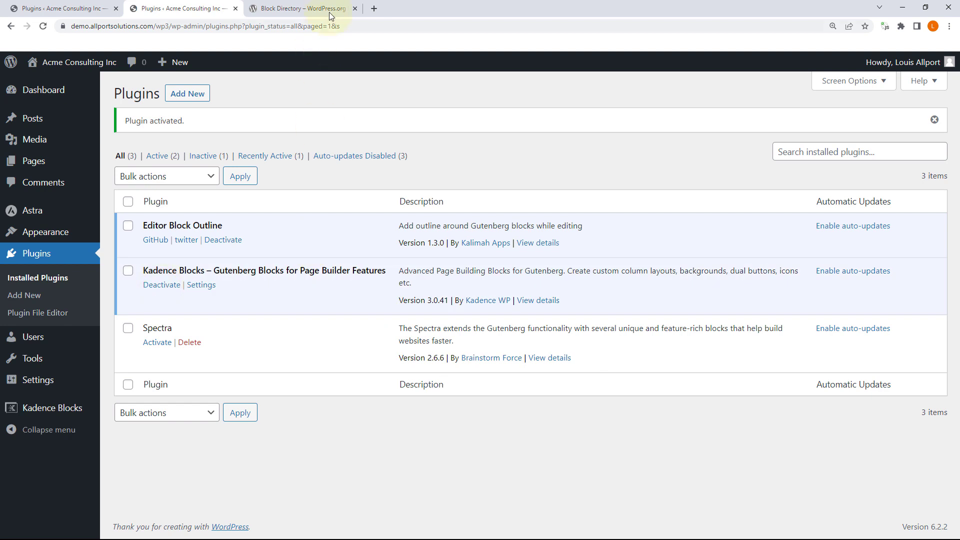
Step: Close the extra browser tabs and open Test Page for editing from All Pages
{"action": "left_click", "coordinate": [355, 9]}
{"action": "left_click", "coordinate": [7, 4]}
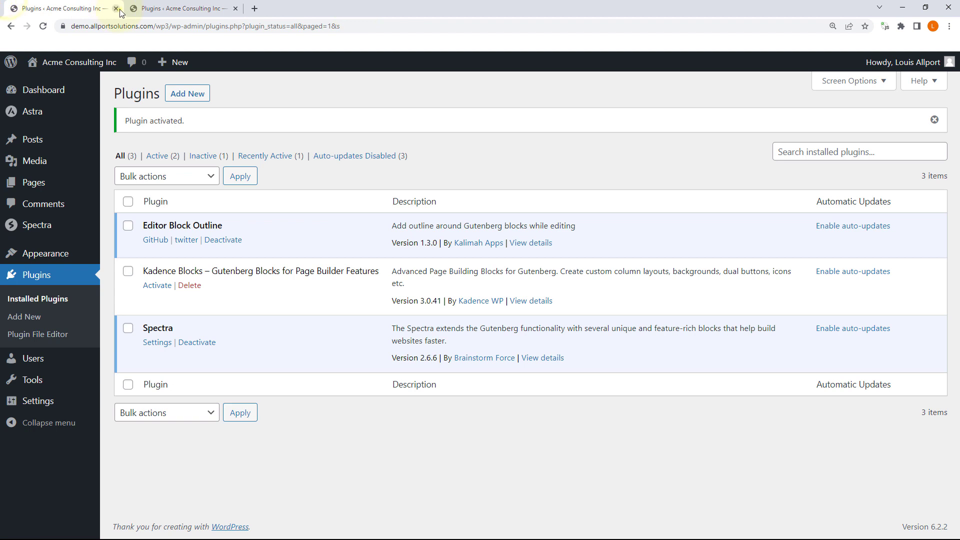
{"action": "left_click", "coordinate": [116, 8]}
{"action": "mouse_move", "coordinate": [98, 157]}
{"action": "left_click", "coordinate": [131, 161]}
{"action": "left_click", "coordinate": [149, 202]}
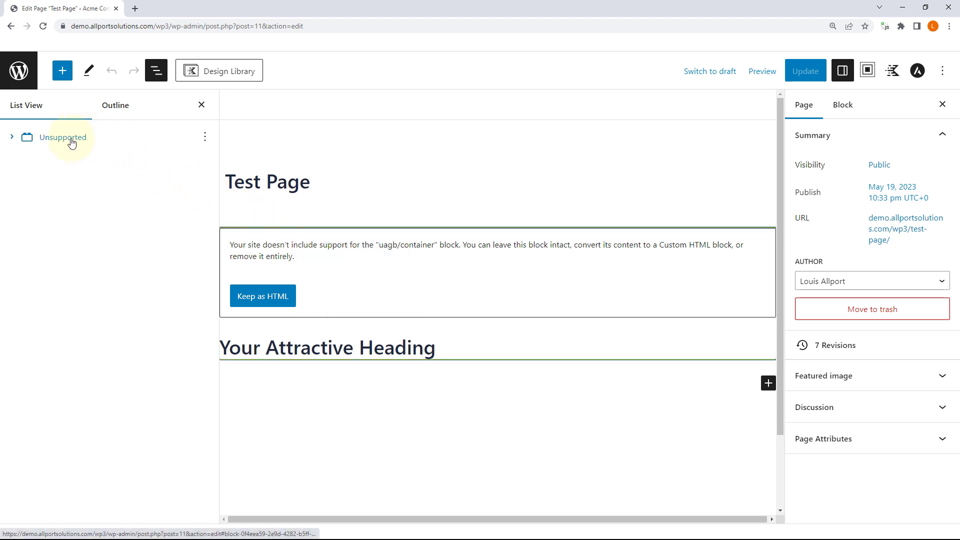
Step: In List View, expand the unsupported uagb/container block and remove it via its options menu
{"action": "left_click", "coordinate": [11, 137]}
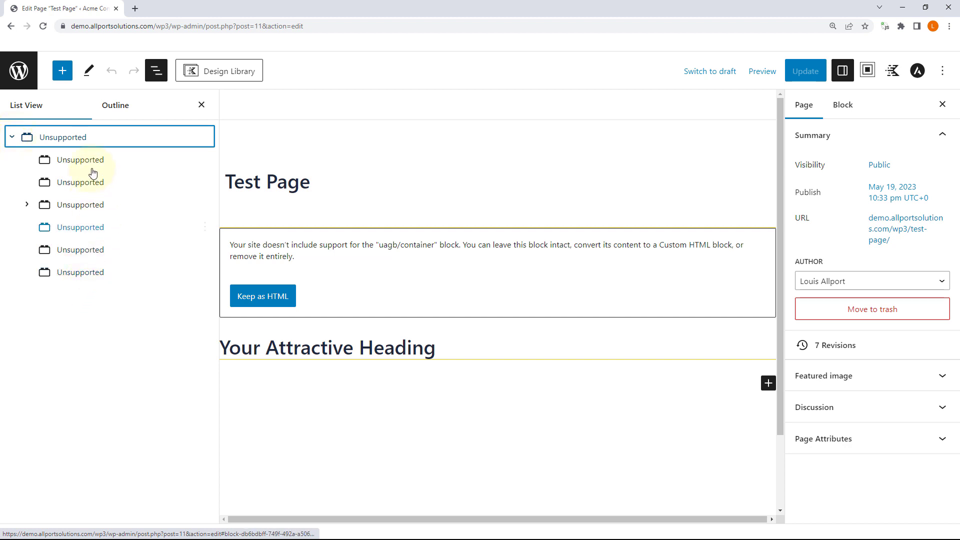
{"action": "left_click", "coordinate": [207, 139]}
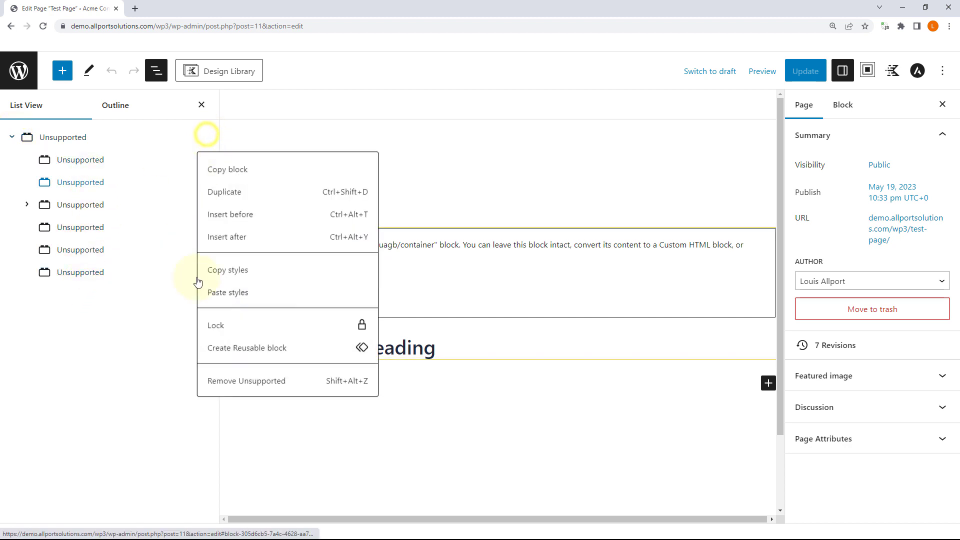
{"action": "left_click", "coordinate": [148, 416]}
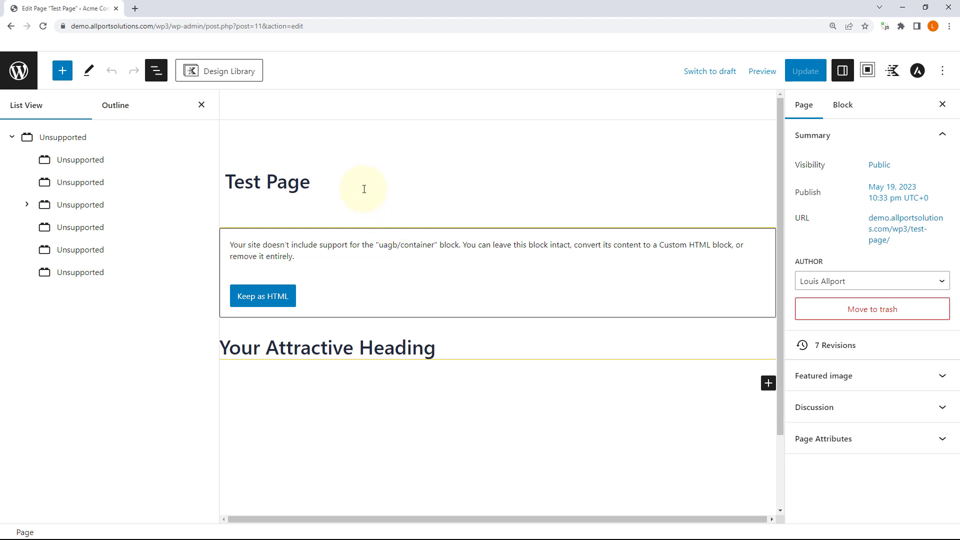
{"action": "left_click", "coordinate": [204, 137]}
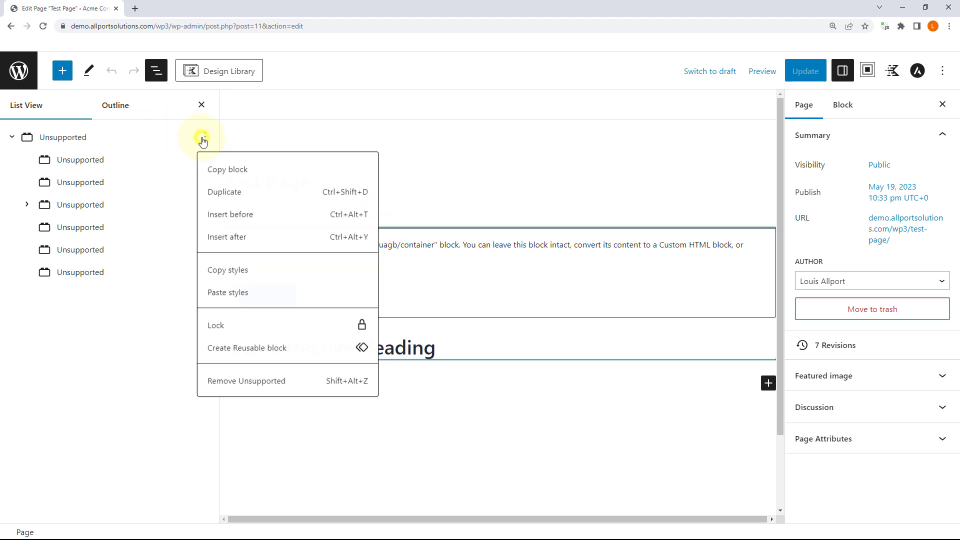
{"action": "left_click", "coordinate": [218, 385]}
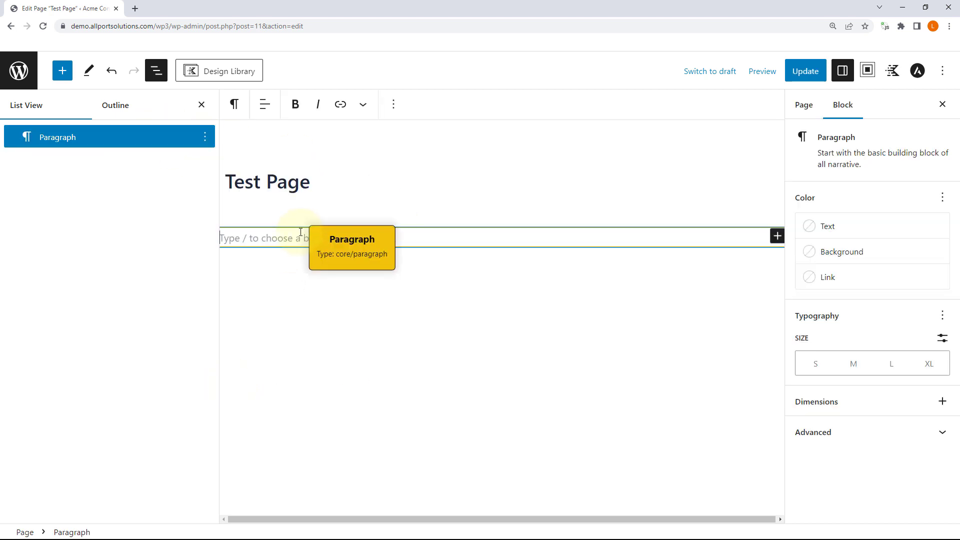
Step: Drag a Kadence Row Layout below the title and pick the Six: Equal column layout
{"action": "left_click", "coordinate": [62, 70]}
{"action": "scroll", "coordinate": [92, 270], "scroll_direction": "down", "scroll_amount": 3}
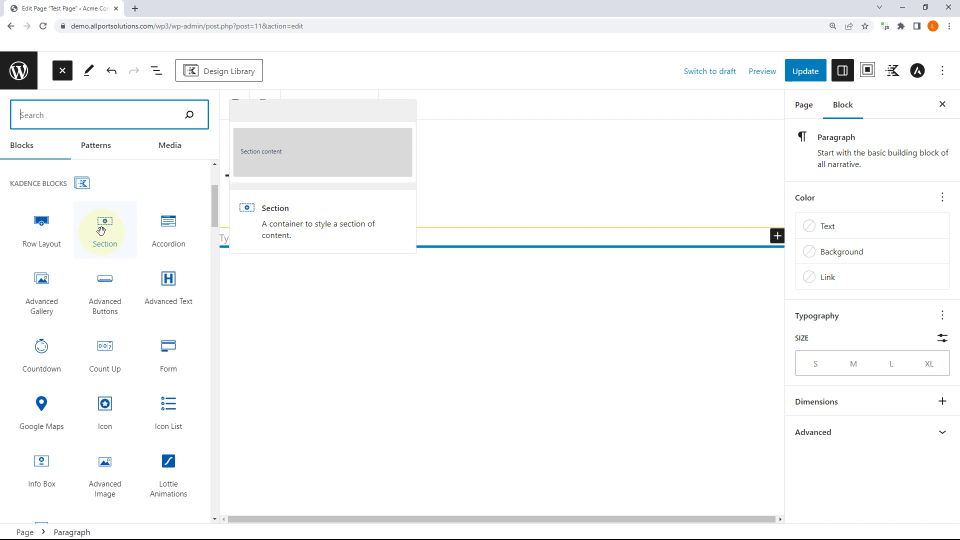
{"action": "left_click_drag", "start_coordinate": [41, 225], "coordinate": [375, 228]}
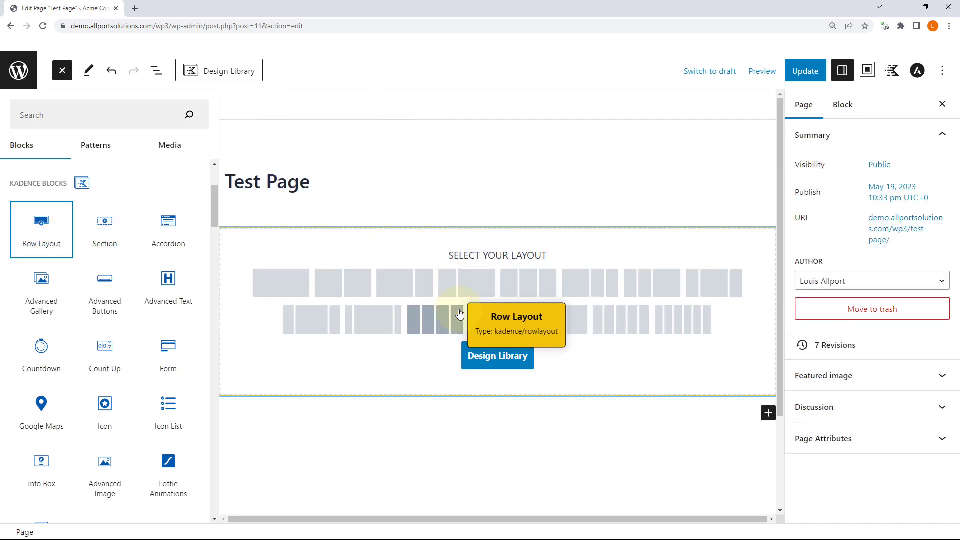
{"action": "left_click", "coordinate": [694, 320]}
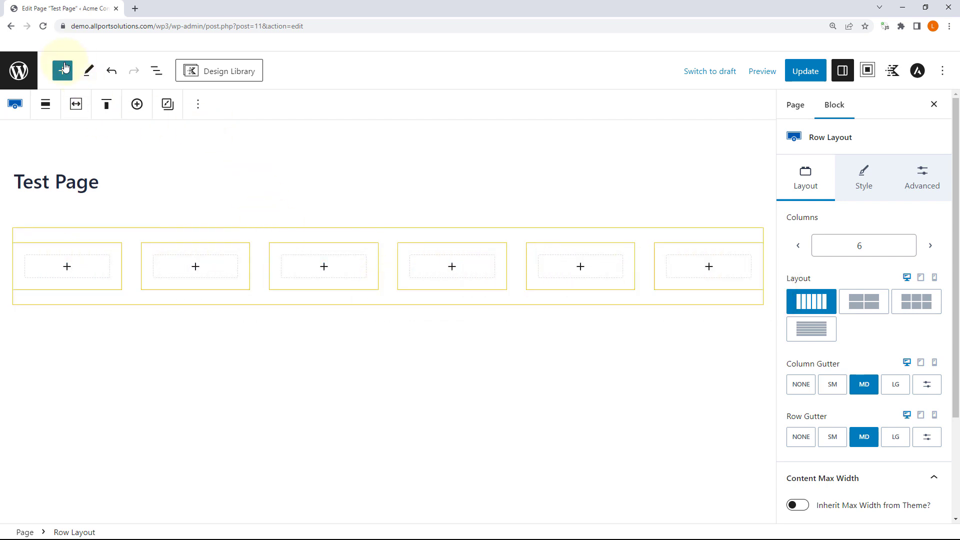
Step: Add a seventh section to the Kadence row, then remove it to keep six columns
{"action": "left_click", "coordinate": [15, 106]}
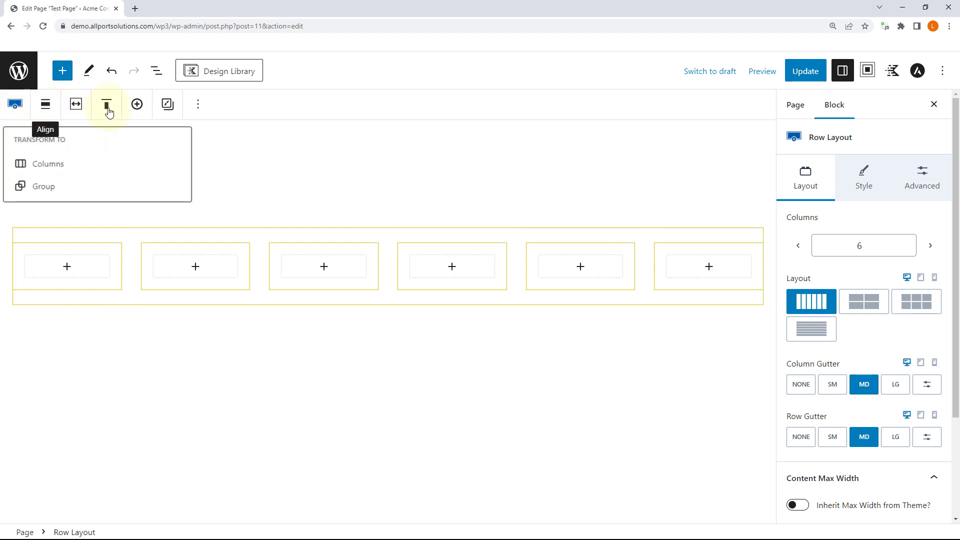
{"action": "left_click", "coordinate": [137, 104]}
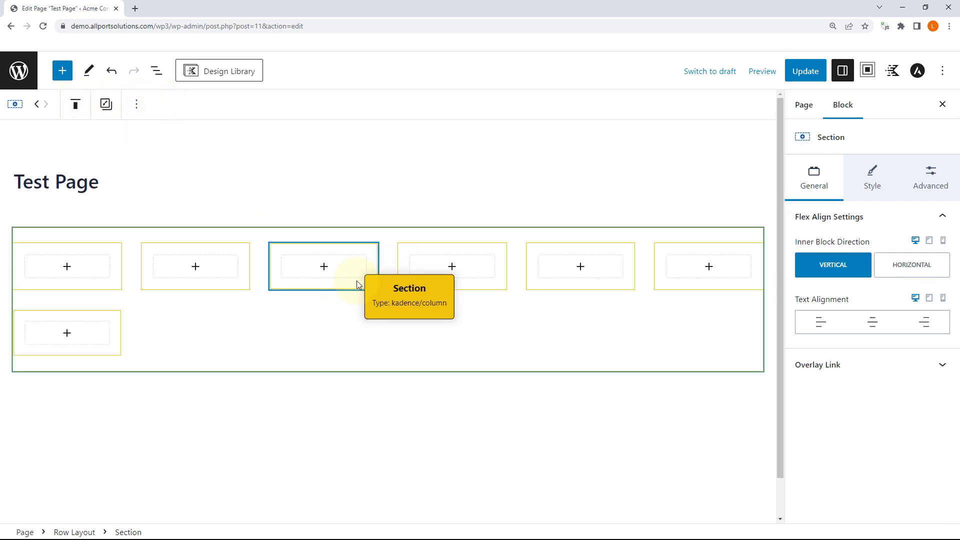
{"action": "left_click", "coordinate": [97, 331]}
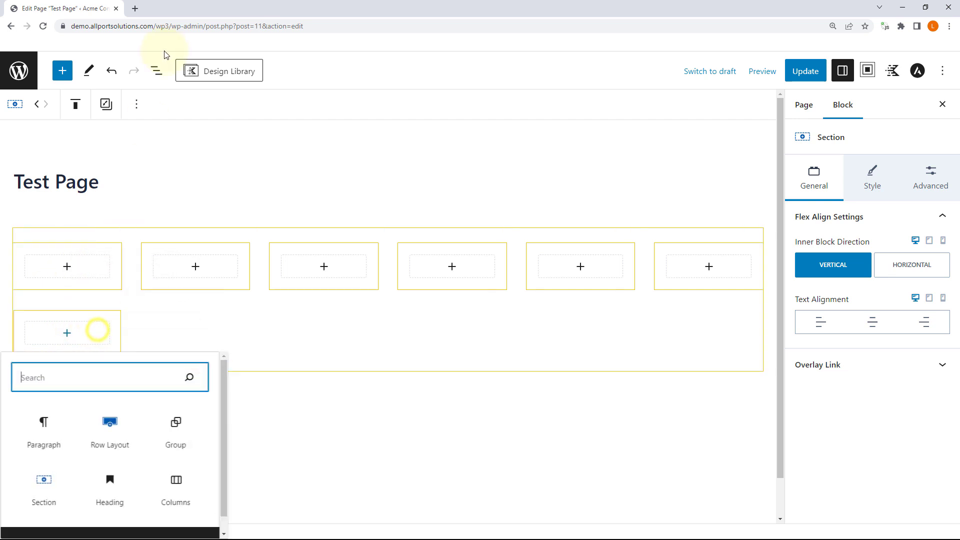
{"action": "left_click", "coordinate": [171, 103]}
{"action": "left_click", "coordinate": [104, 332]}
{"action": "left_click", "coordinate": [137, 103]}
{"action": "left_click", "coordinate": [182, 376]}
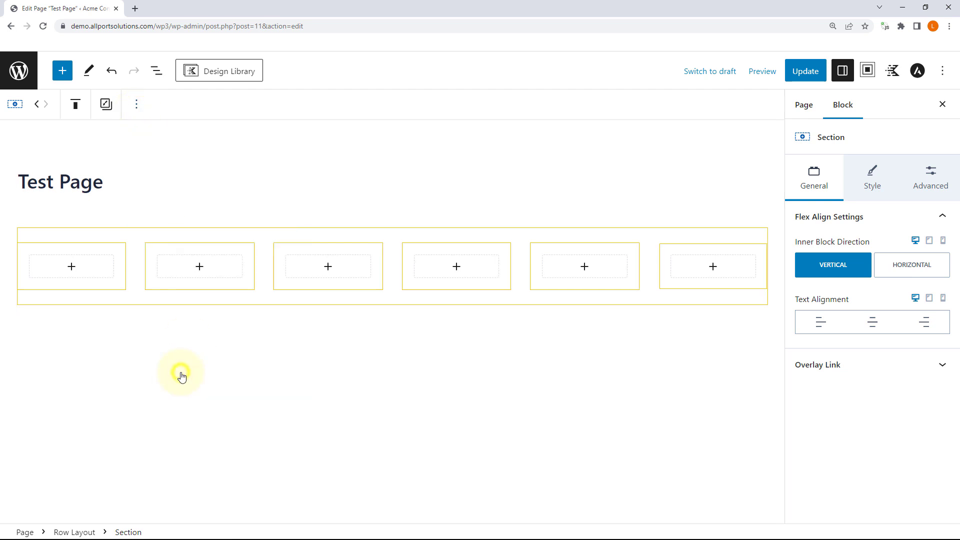
Step: Select the six-column Row Layout and bring up the editor's top-right Options menu
{"action": "left_click", "coordinate": [642, 235]}
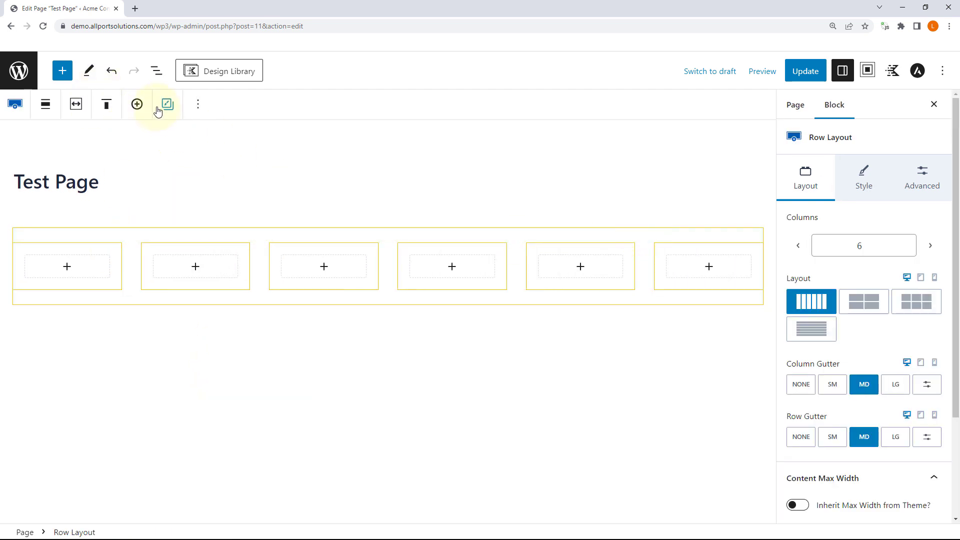
{"action": "left_click", "coordinate": [198, 104]}
{"action": "left_click", "coordinate": [198, 104]}
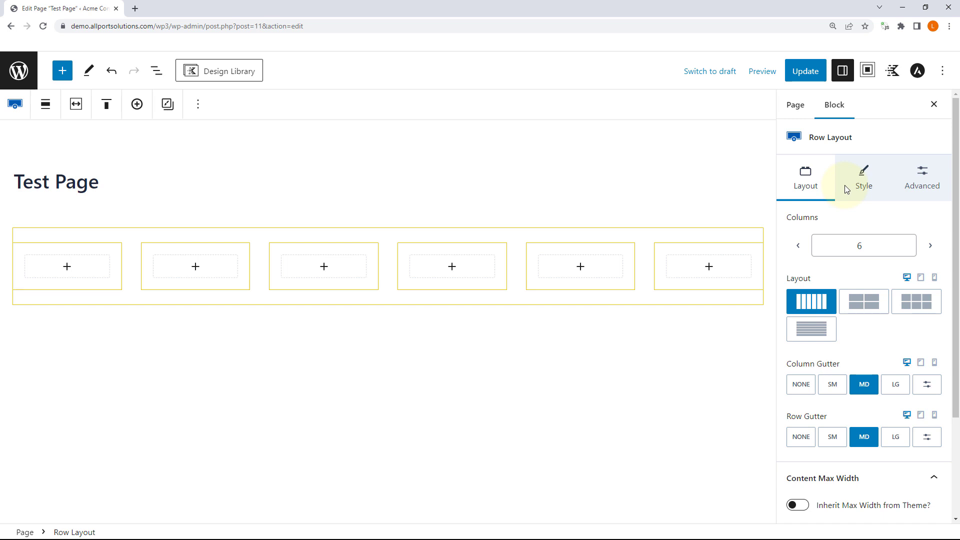
{"action": "left_click", "coordinate": [943, 75]}
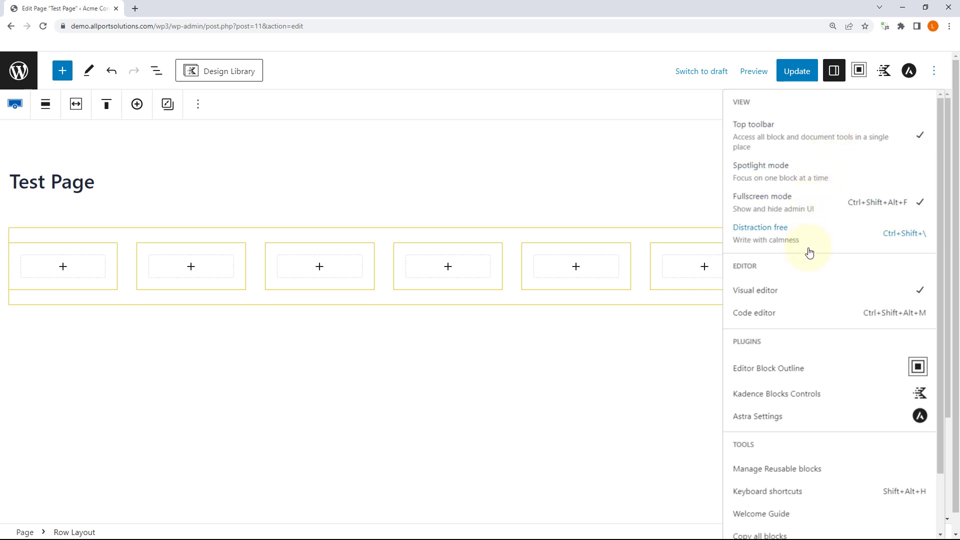
Step: Open the editor Preferences and browse the Blocks list with every Kadence block enabled
{"action": "scroll", "coordinate": [812, 268], "scroll_direction": "down", "scroll_amount": 2}
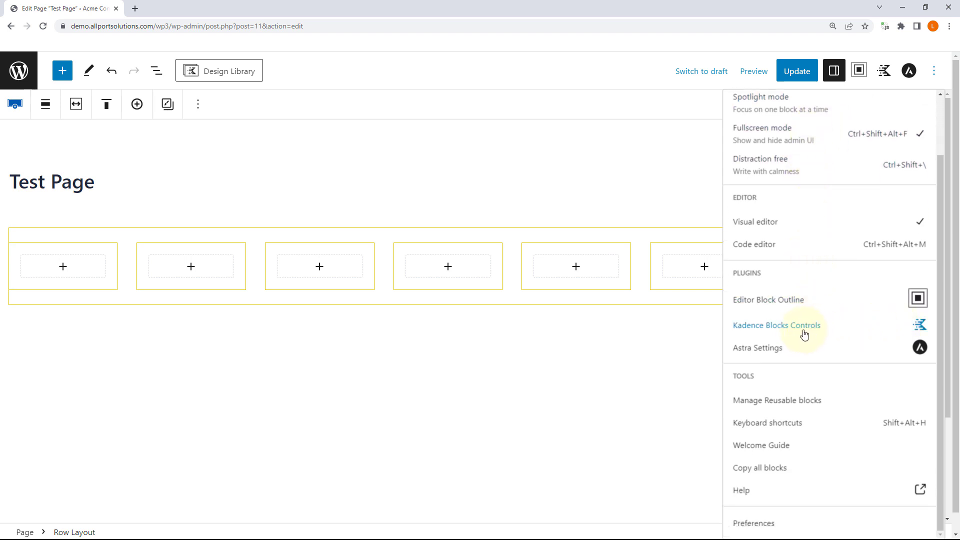
{"action": "scroll", "coordinate": [790, 352], "scroll_direction": "down", "scroll_amount": 1}
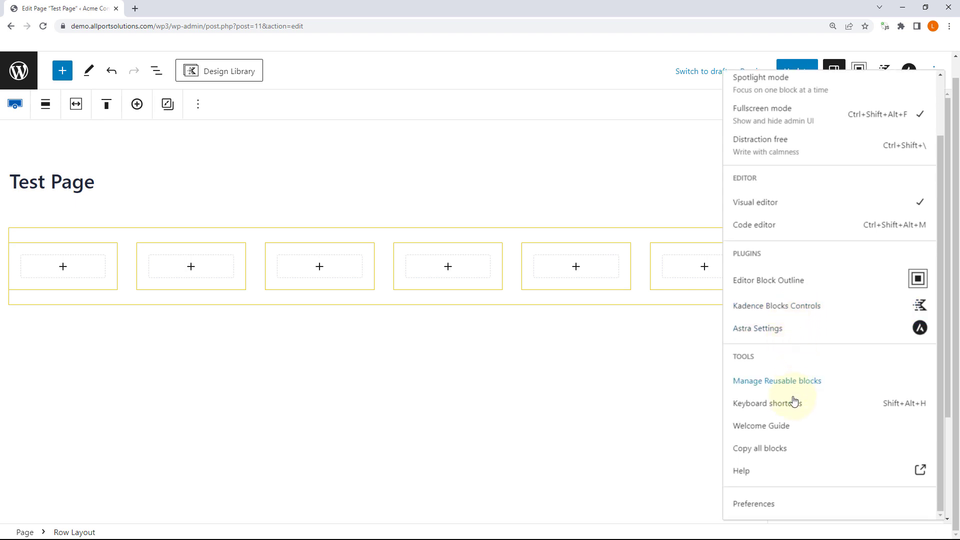
{"action": "left_click", "coordinate": [760, 504]}
{"action": "scroll", "coordinate": [435, 277], "scroll_direction": "down", "scroll_amount": 1}
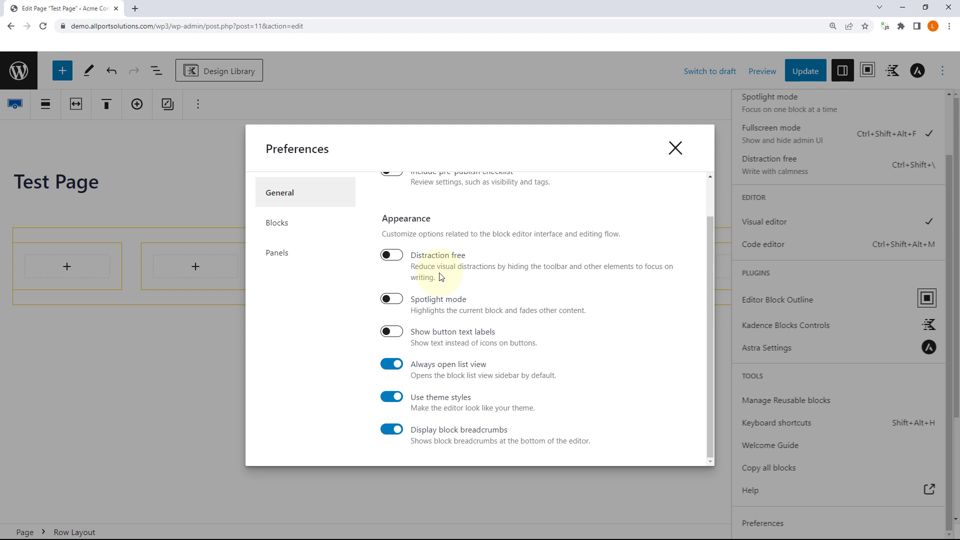
{"action": "scroll", "coordinate": [441, 277], "scroll_direction": "up", "scroll_amount": 1}
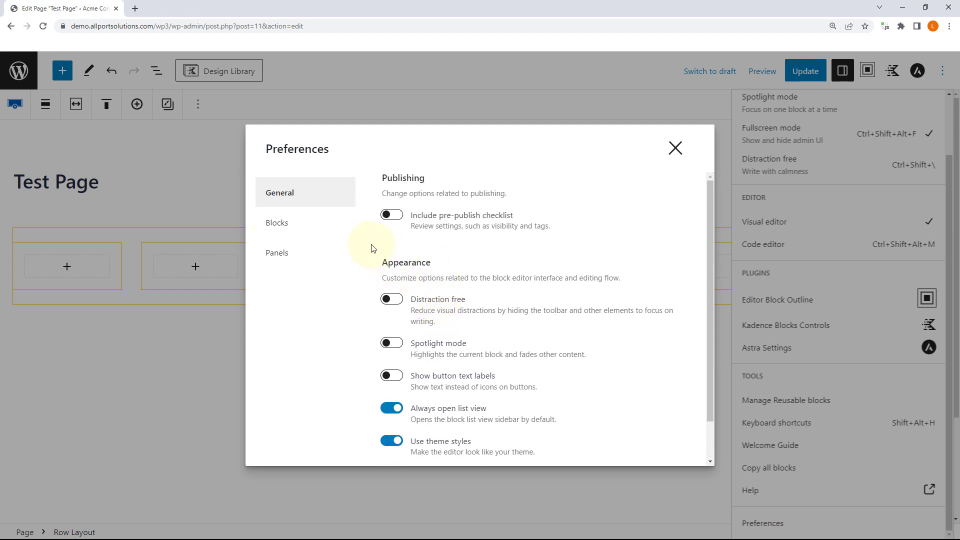
{"action": "left_click", "coordinate": [299, 225]}
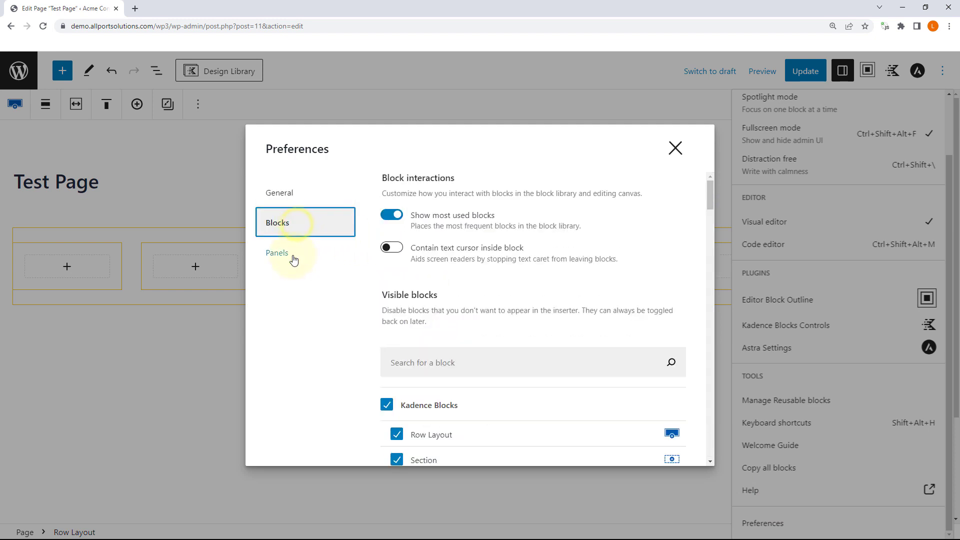
{"action": "scroll", "coordinate": [443, 264], "scroll_direction": "down", "scroll_amount": 3}
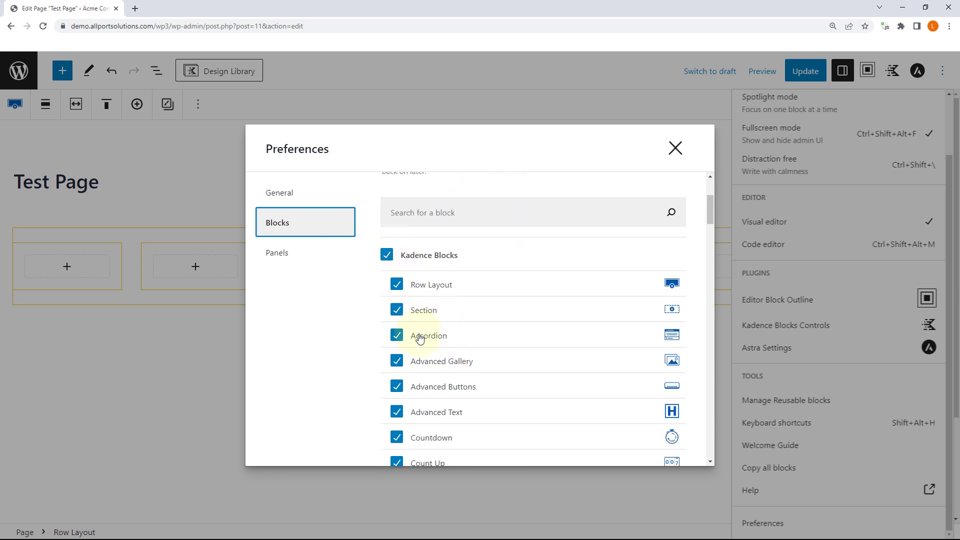
{"action": "scroll", "coordinate": [433, 305], "scroll_direction": "down", "scroll_amount": 1}
{"action": "scroll", "coordinate": [437, 315], "scroll_direction": "down", "scroll_amount": 6}
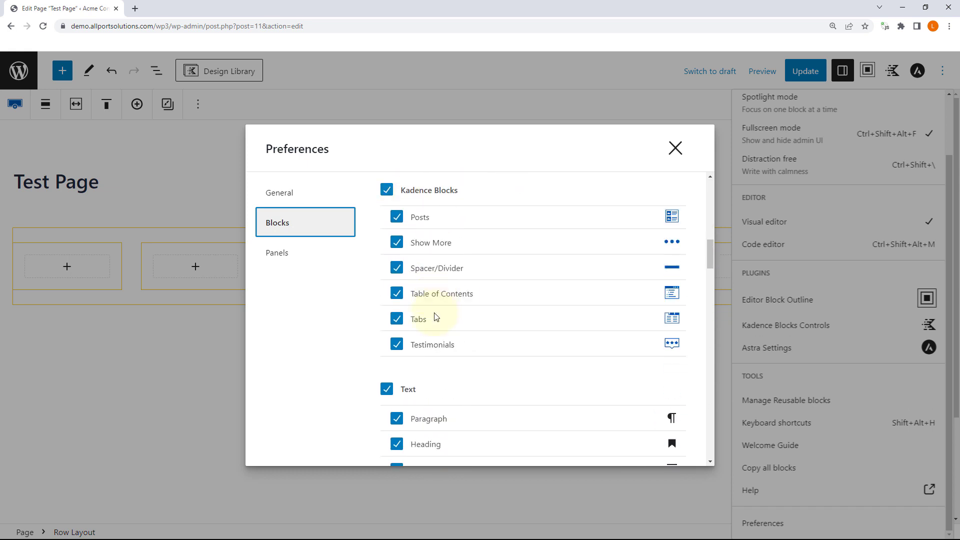
{"action": "scroll", "coordinate": [437, 315], "scroll_direction": "up", "scroll_amount": 5}
Step: View the Panels preferences, close Preferences, and enable Editor Block Outline
{"action": "left_click", "coordinate": [294, 253]}
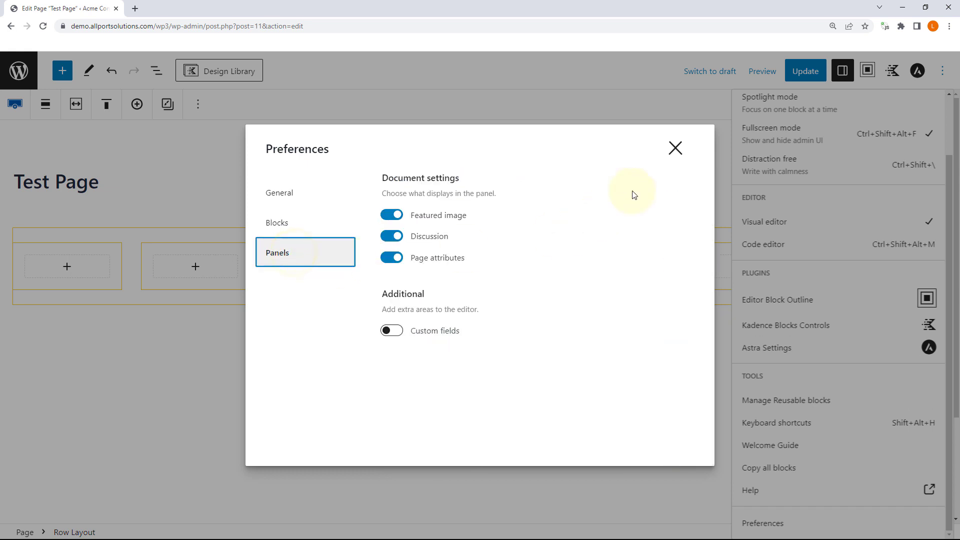
{"action": "left_click", "coordinate": [675, 148]}
{"action": "left_click", "coordinate": [823, 297]}
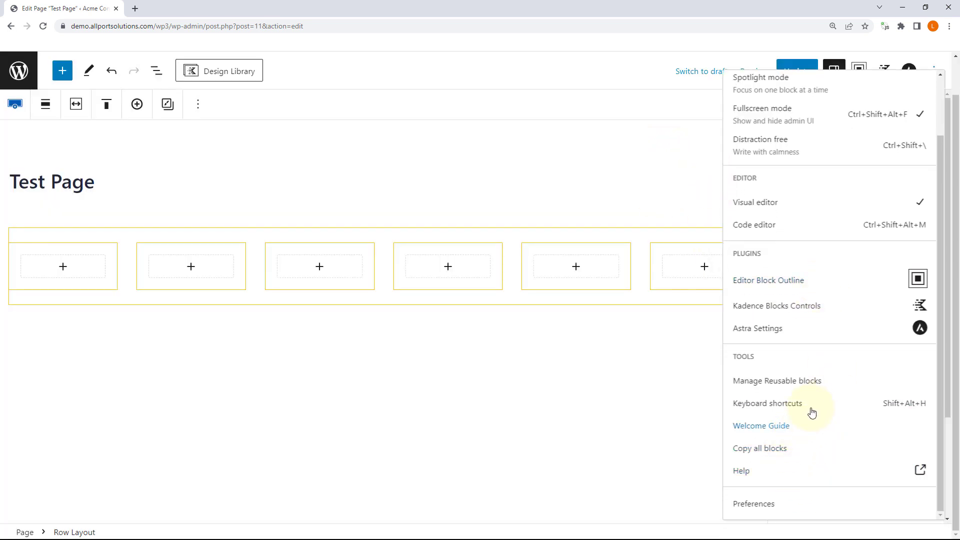
Step: Open Kadence Blocks Controls and expand, then collapse, its block visibility and import/export sections
{"action": "left_click", "coordinate": [802, 306]}
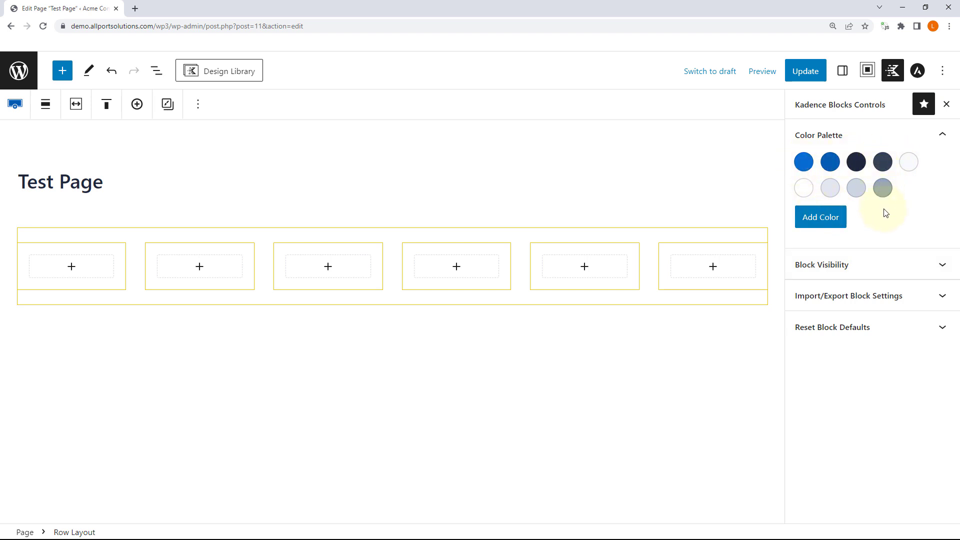
{"action": "left_click", "coordinate": [876, 264]}
{"action": "scroll", "coordinate": [878, 266], "scroll_direction": "down", "scroll_amount": 2}
{"action": "scroll", "coordinate": [879, 268], "scroll_direction": "down", "scroll_amount": 6}
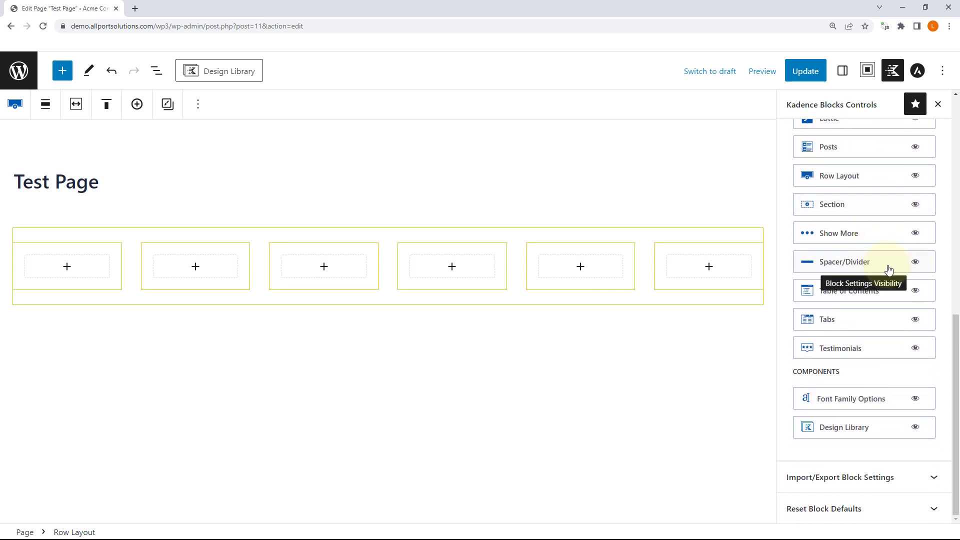
{"action": "scroll", "coordinate": [868, 379], "scroll_direction": "up", "scroll_amount": 6}
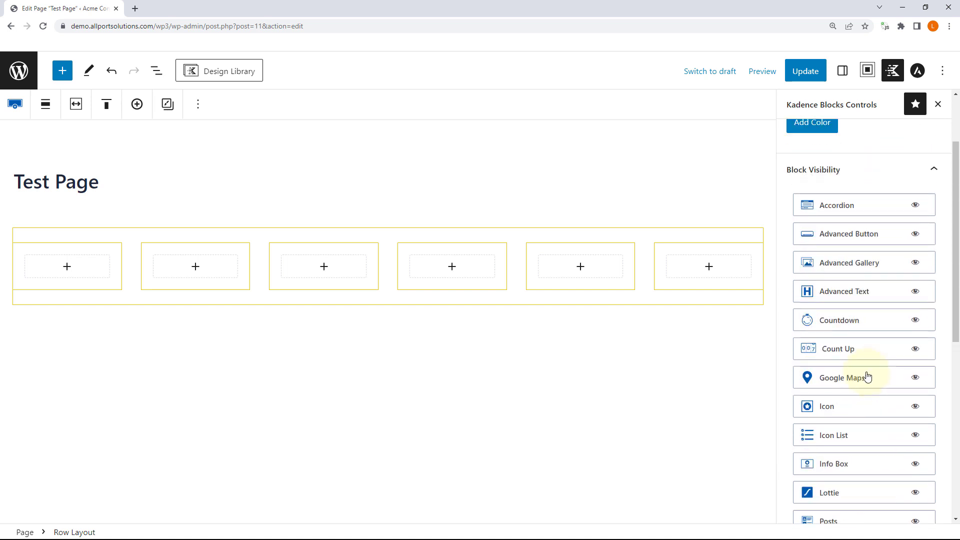
{"action": "scroll", "coordinate": [880, 350], "scroll_direction": "up", "scroll_amount": 3}
{"action": "left_click", "coordinate": [932, 263]}
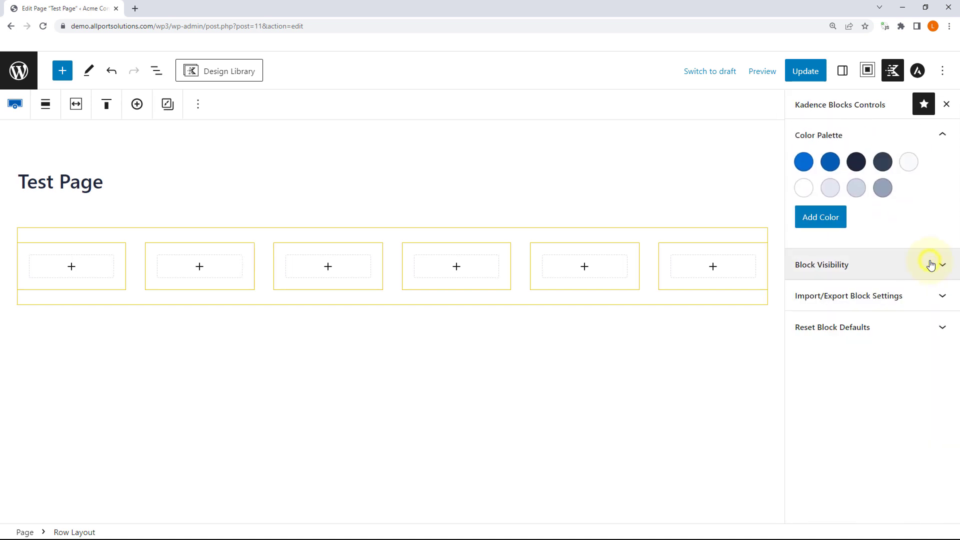
{"action": "left_click", "coordinate": [939, 299]}
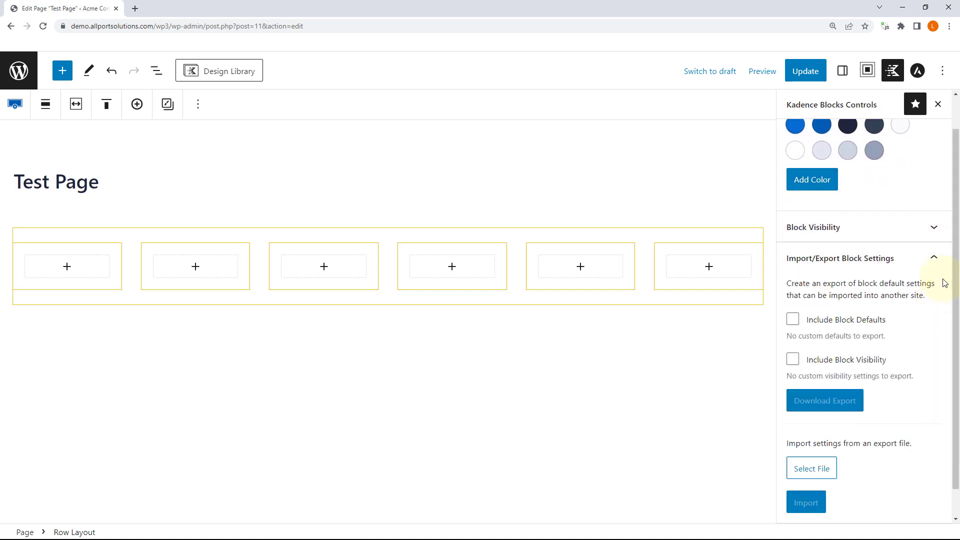
{"action": "left_click", "coordinate": [935, 259]}
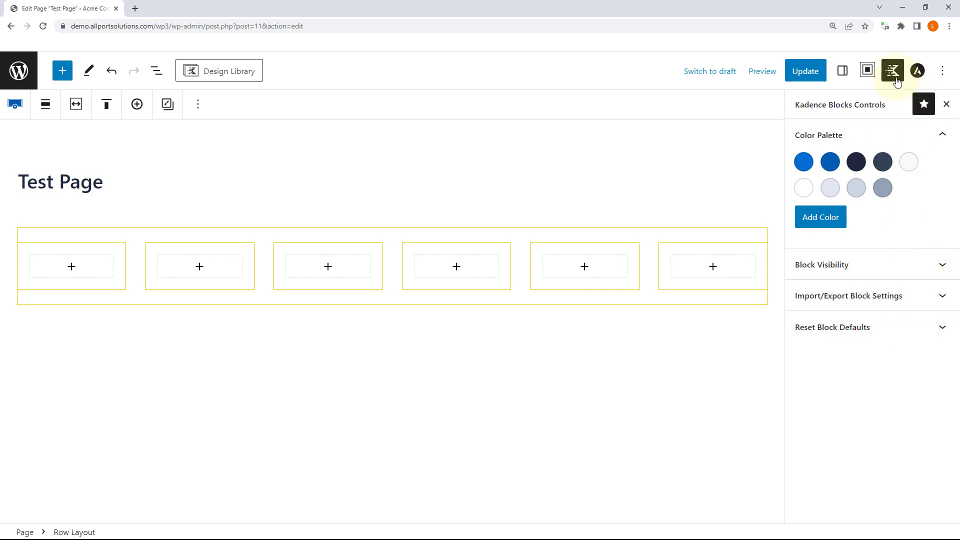
Step: Return to the Row Layout settings and browse its Style, Advanced and Layout options
{"action": "left_click", "coordinate": [843, 70]}
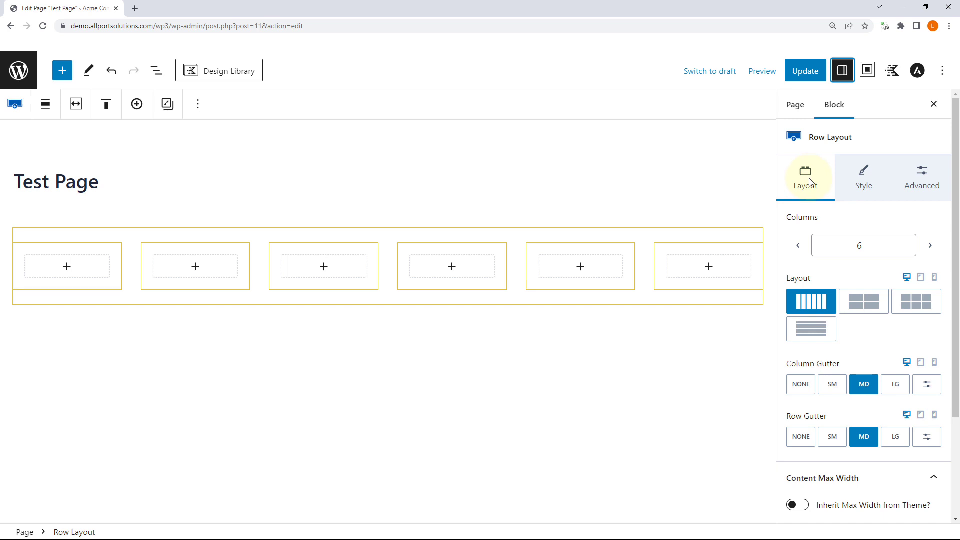
{"action": "scroll", "coordinate": [911, 298], "scroll_direction": "down", "scroll_amount": 3}
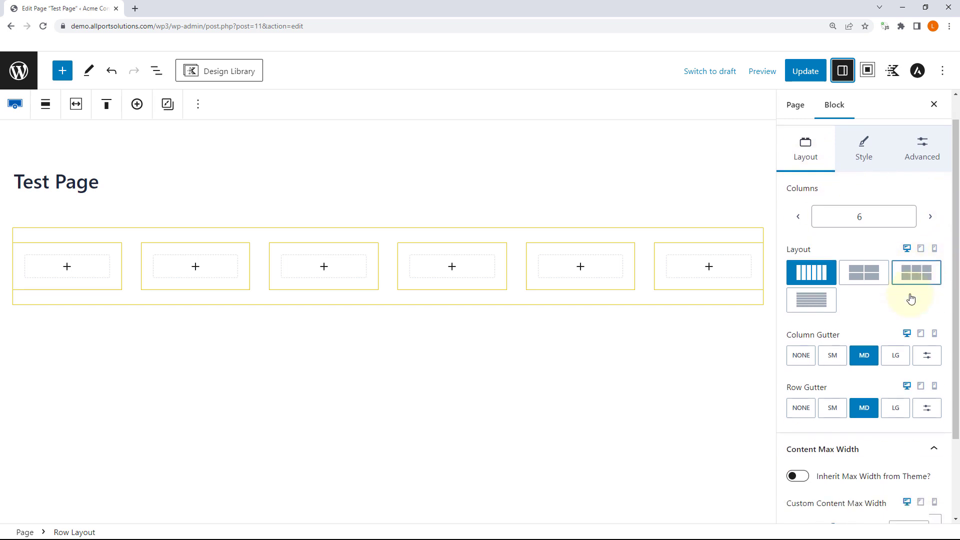
{"action": "scroll", "coordinate": [909, 298], "scroll_direction": "up", "scroll_amount": 3}
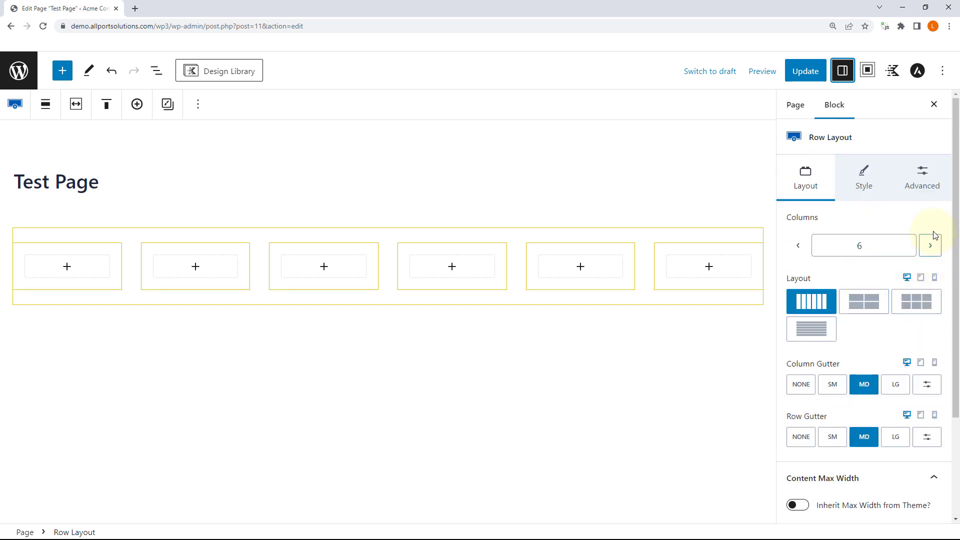
{"action": "left_click", "coordinate": [863, 174]}
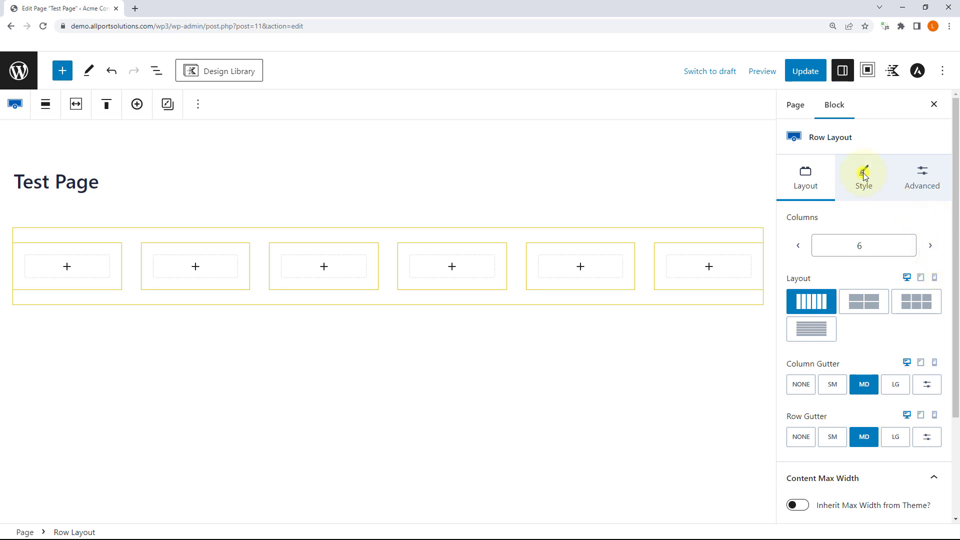
{"action": "left_click", "coordinate": [922, 177]}
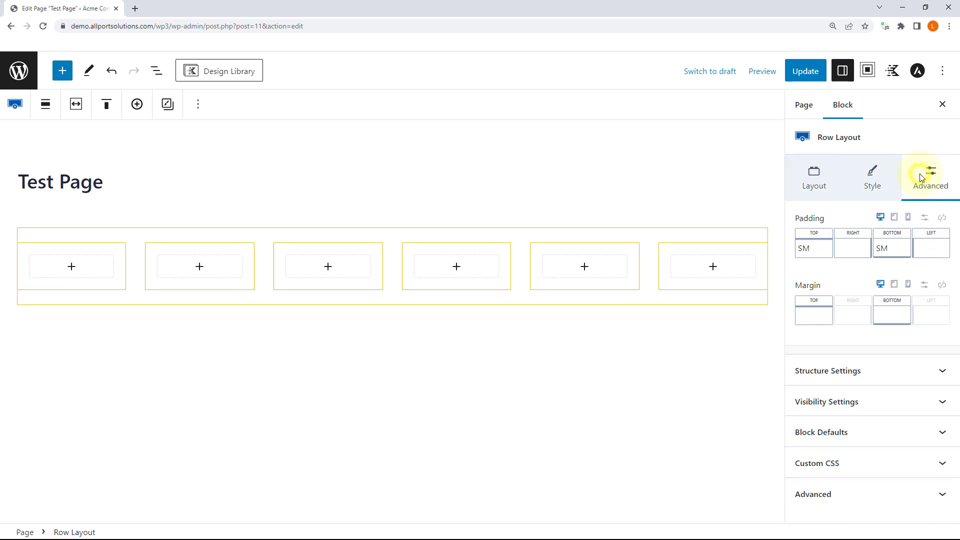
{"action": "left_click", "coordinate": [826, 174]}
Step: Expand and collapse the Row Layout's top divider and content max width settings
{"action": "scroll", "coordinate": [930, 252], "scroll_direction": "down", "scroll_amount": 3}
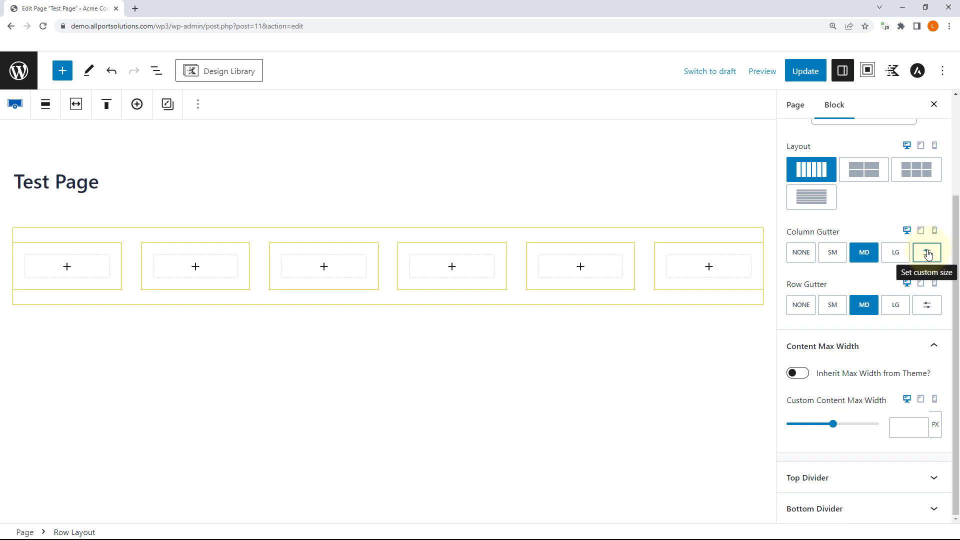
{"action": "left_click", "coordinate": [929, 478]}
{"action": "scroll", "coordinate": [930, 252], "scroll_direction": "up", "scroll_amount": 5}
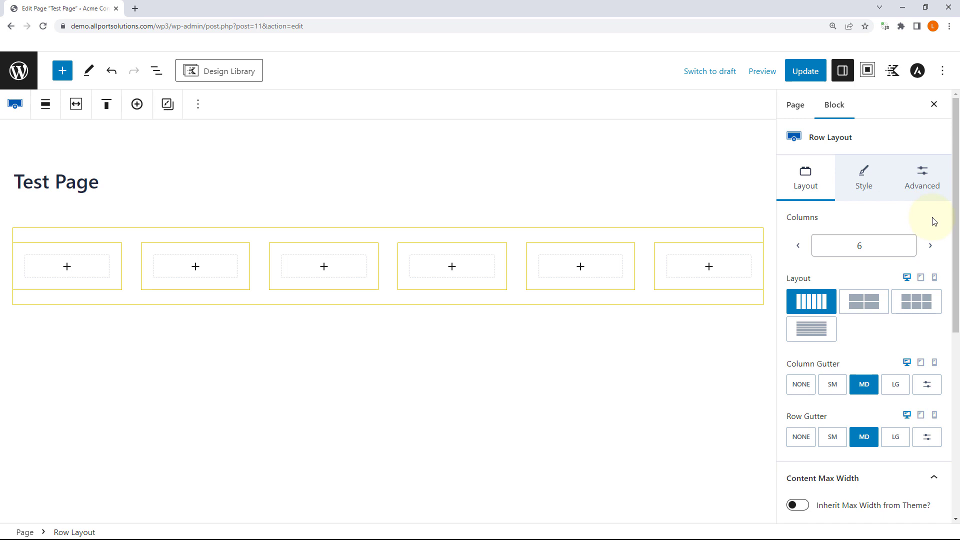
{"action": "scroll", "coordinate": [932, 220], "scroll_direction": "down", "scroll_amount": 7}
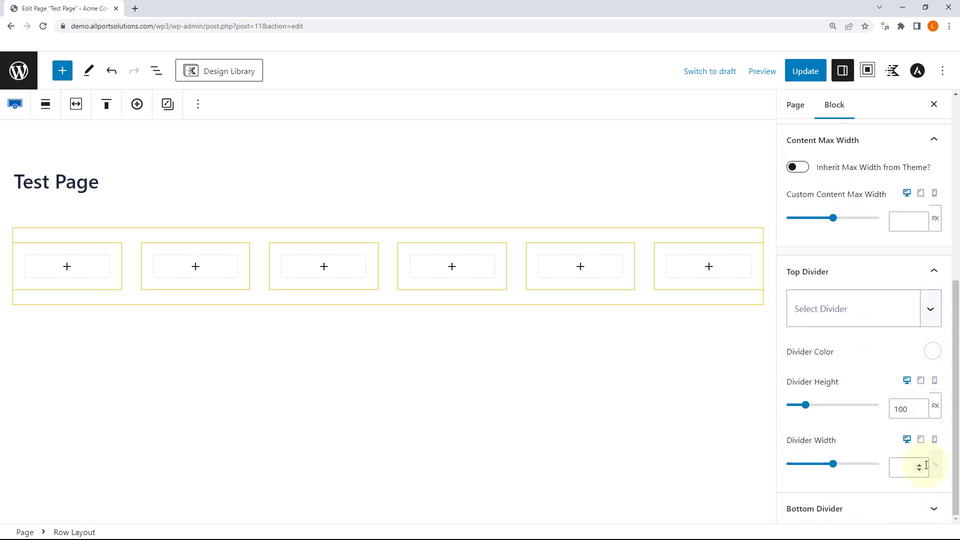
{"action": "left_click", "coordinate": [933, 272]}
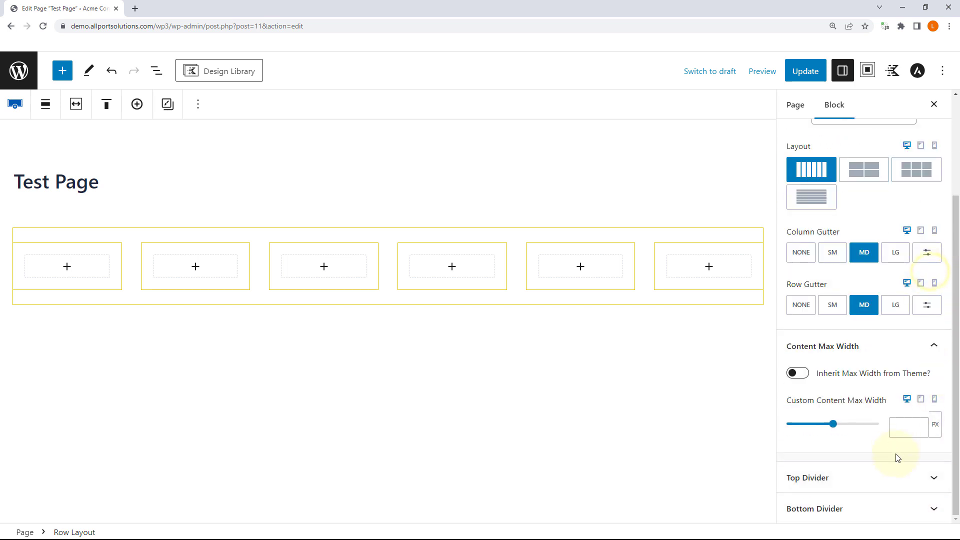
{"action": "left_click", "coordinate": [933, 345]}
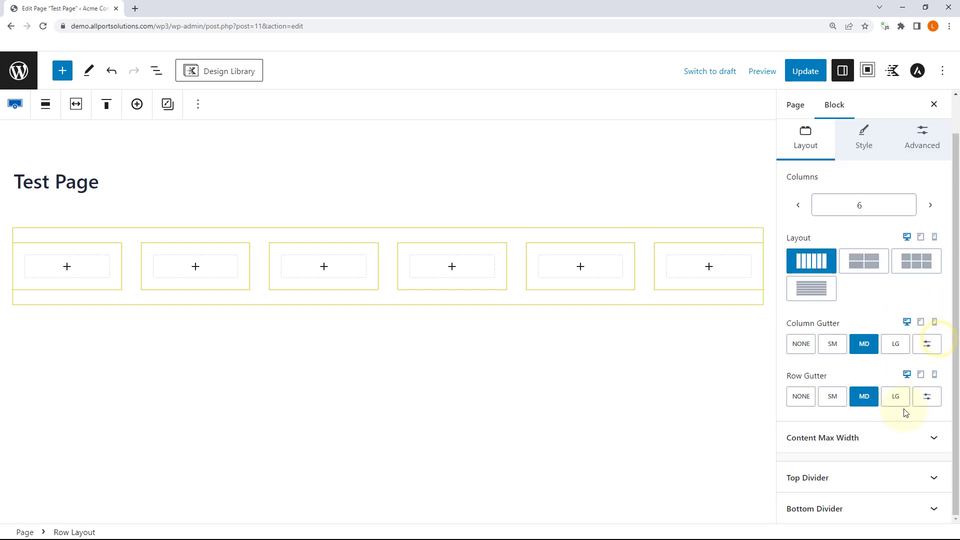
{"action": "scroll", "coordinate": [919, 327], "scroll_direction": "up", "scroll_amount": 1}
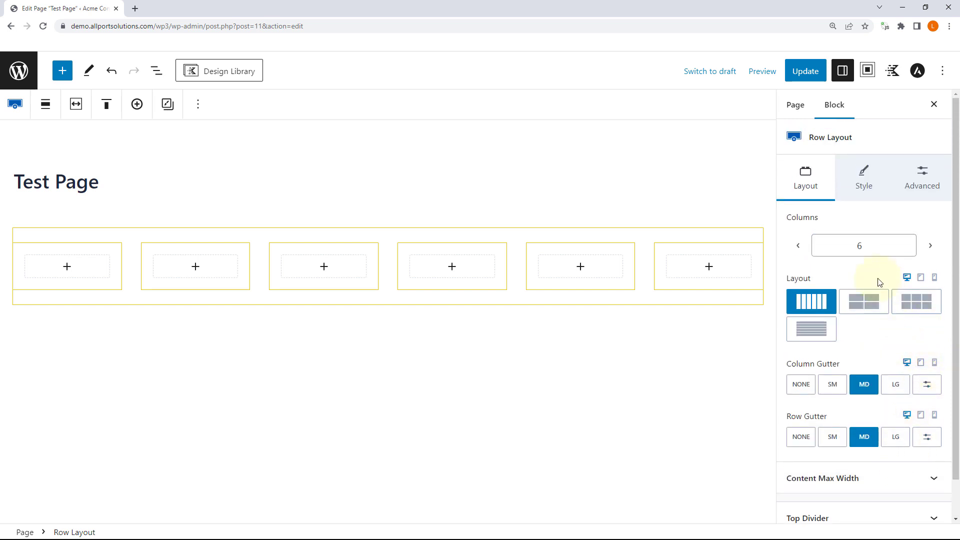
Step: Try raising the column count above 6, then re-expand the content max width settings
{"action": "left_click", "coordinate": [907, 243]}
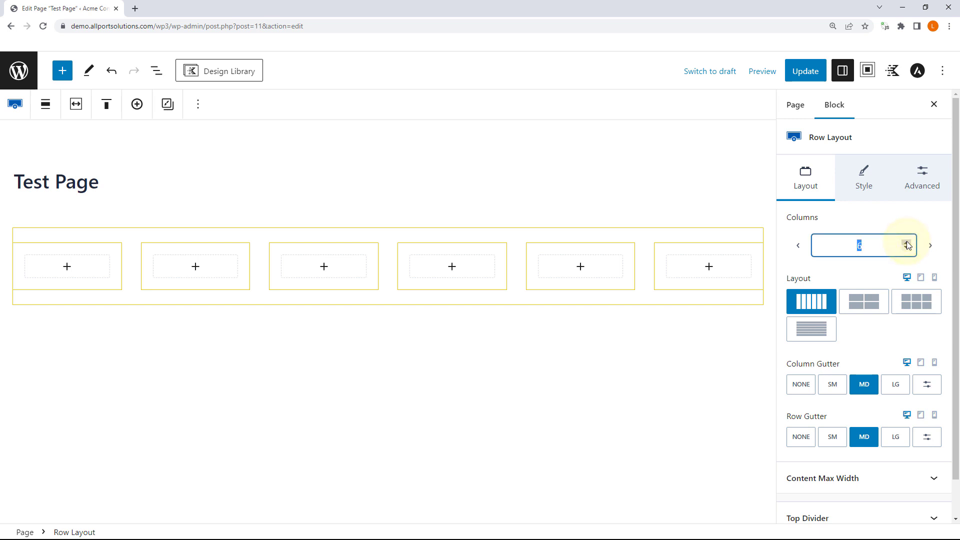
{"action": "left_click", "coordinate": [907, 243]}
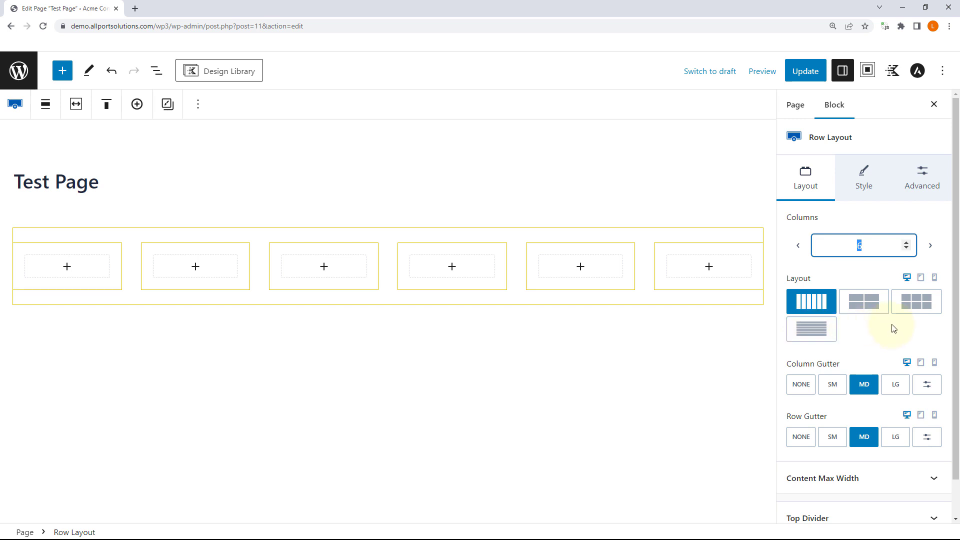
{"action": "scroll", "coordinate": [894, 328], "scroll_direction": "down", "scroll_amount": 1}
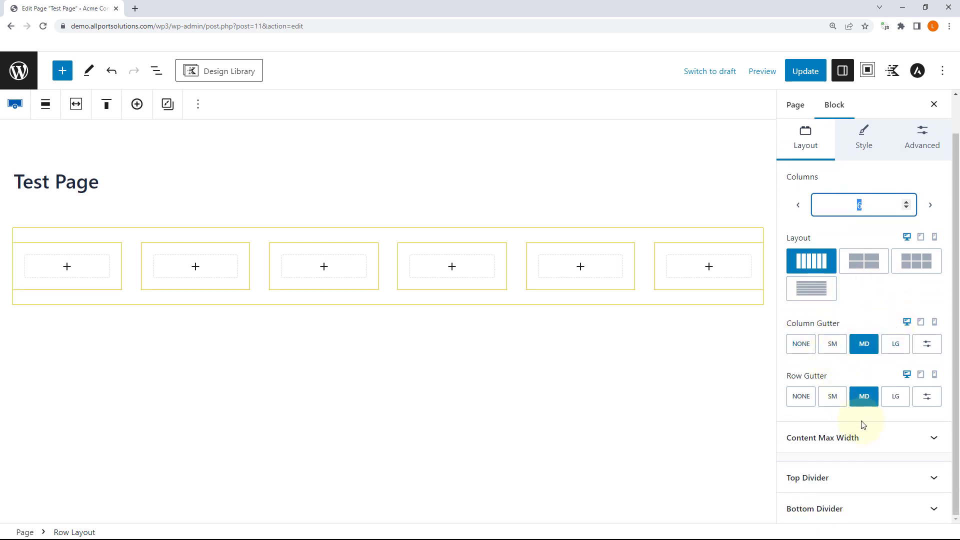
{"action": "left_click", "coordinate": [933, 441]}
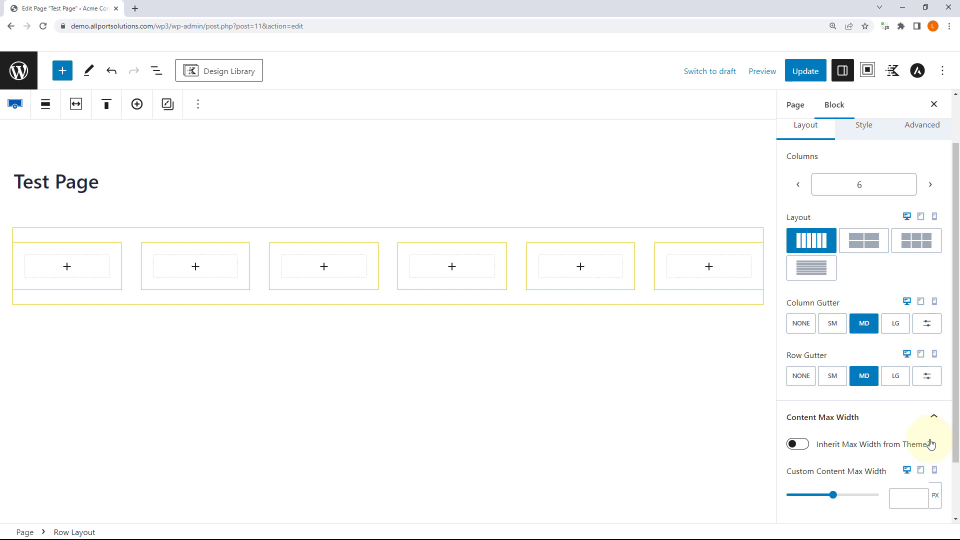
{"action": "scroll", "coordinate": [907, 407], "scroll_direction": "down", "scroll_amount": 2}
{"action": "scroll", "coordinate": [906, 400], "scroll_direction": "up", "scroll_amount": 3}
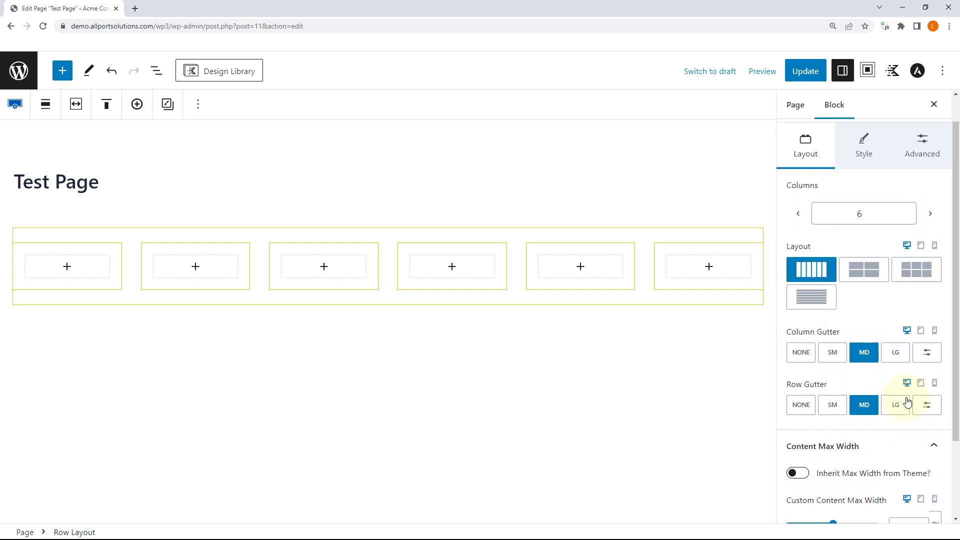
{"action": "scroll", "coordinate": [909, 249], "scroll_direction": "down", "scroll_amount": 1}
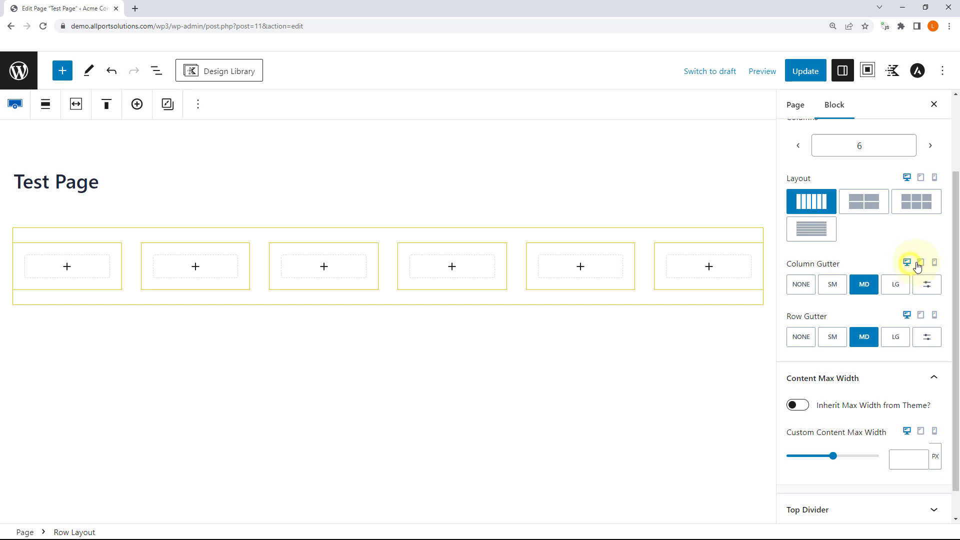
Step: Preview the six-column row at tablet and mobile sizes, then return to desktop
{"action": "left_click", "coordinate": [921, 263]}
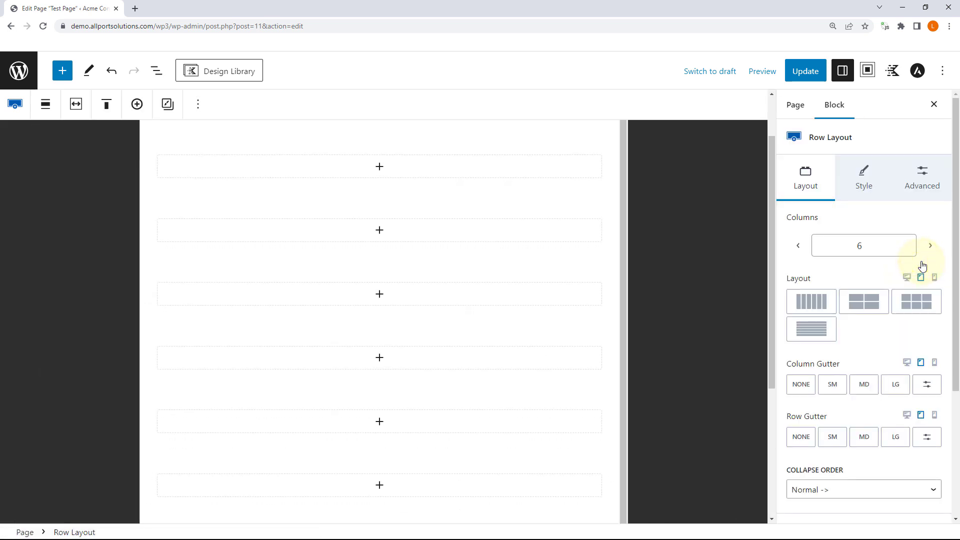
{"action": "scroll", "coordinate": [467, 298], "scroll_direction": "up", "scroll_amount": 3}
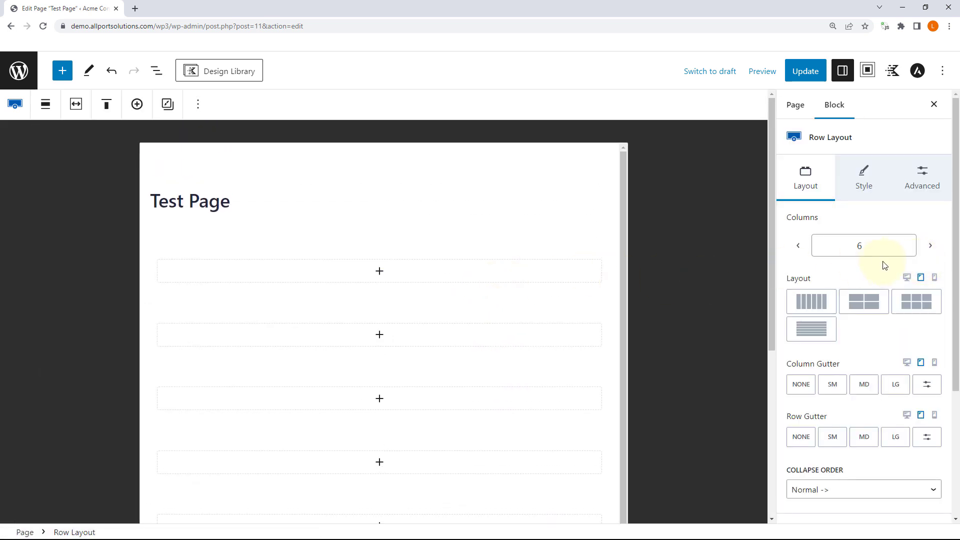
{"action": "left_click", "coordinate": [934, 279]}
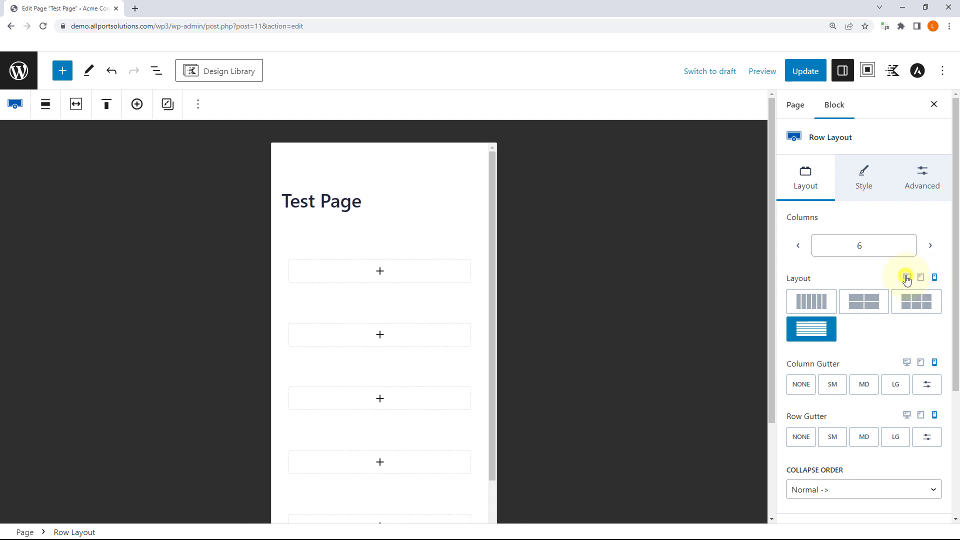
{"action": "left_click", "coordinate": [907, 278]}
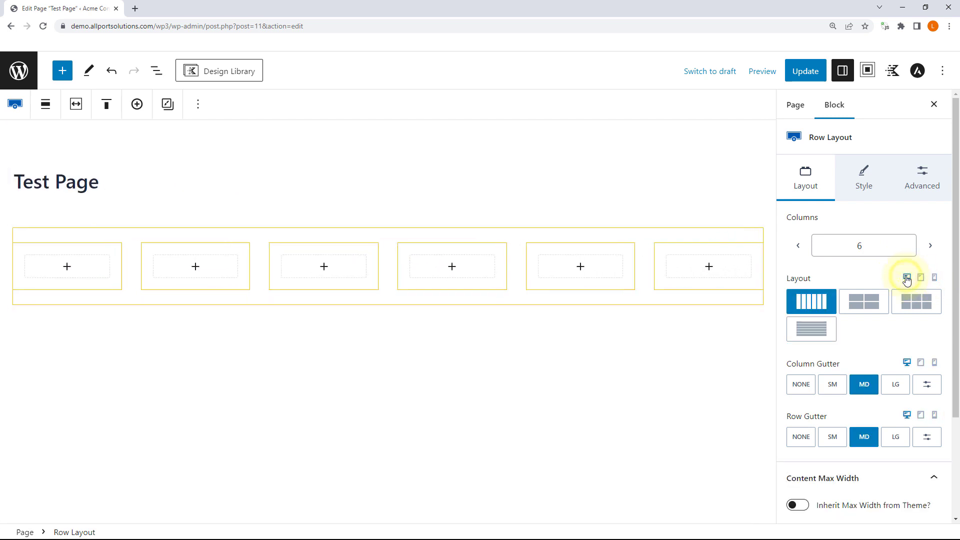
Step: Review the Row Layout's style and advanced options, then show its column and gutter settings
{"action": "left_click", "coordinate": [862, 178]}
{"action": "left_click", "coordinate": [933, 216]}
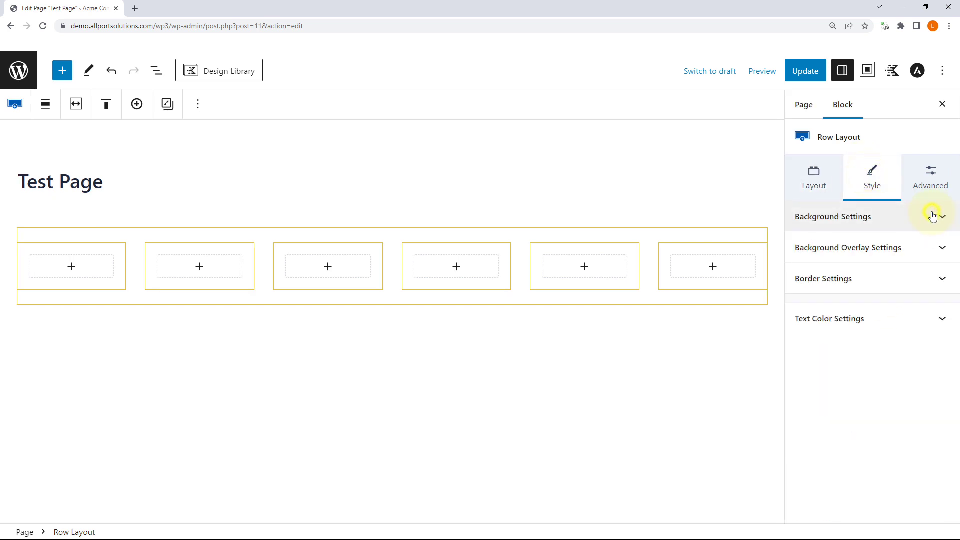
{"action": "left_click", "coordinate": [942, 322]}
{"action": "left_click", "coordinate": [941, 320]}
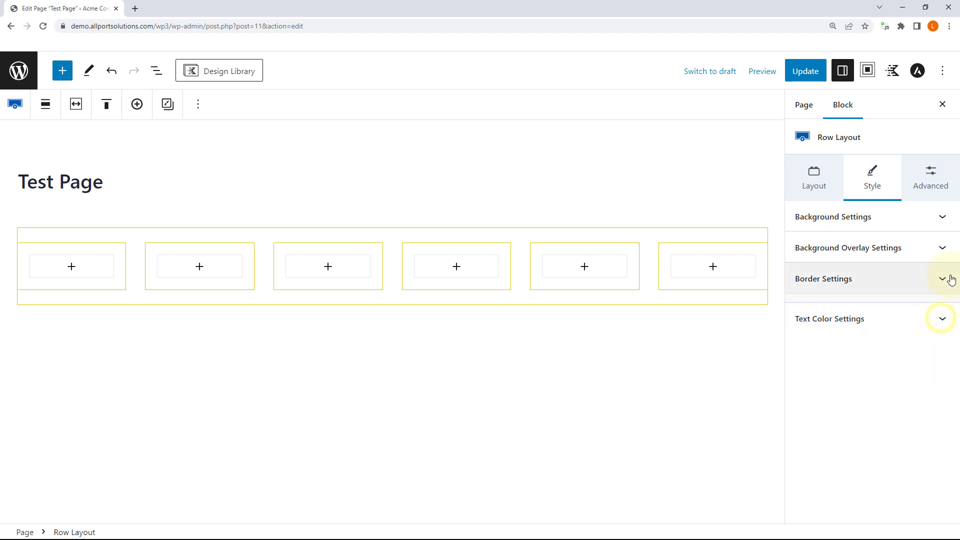
{"action": "left_click", "coordinate": [930, 185]}
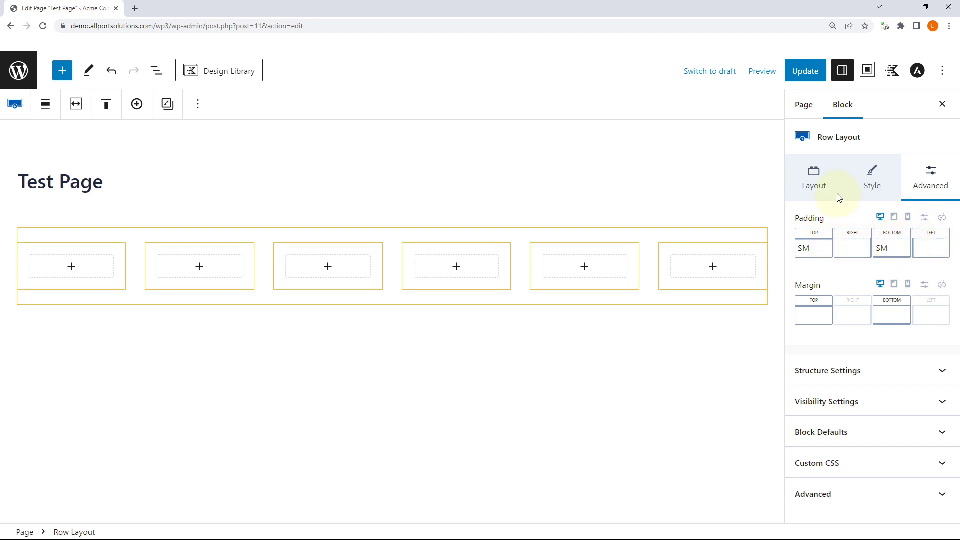
{"action": "left_click", "coordinate": [807, 176]}
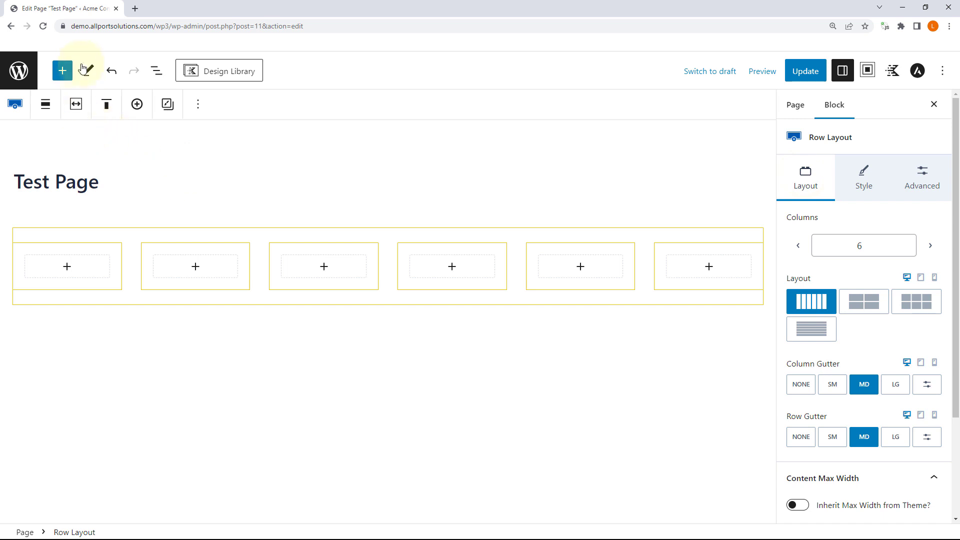
{"action": "left_click", "coordinate": [63, 71]}
{"action": "scroll", "coordinate": [120, 217], "scroll_direction": "down", "scroll_amount": 3}
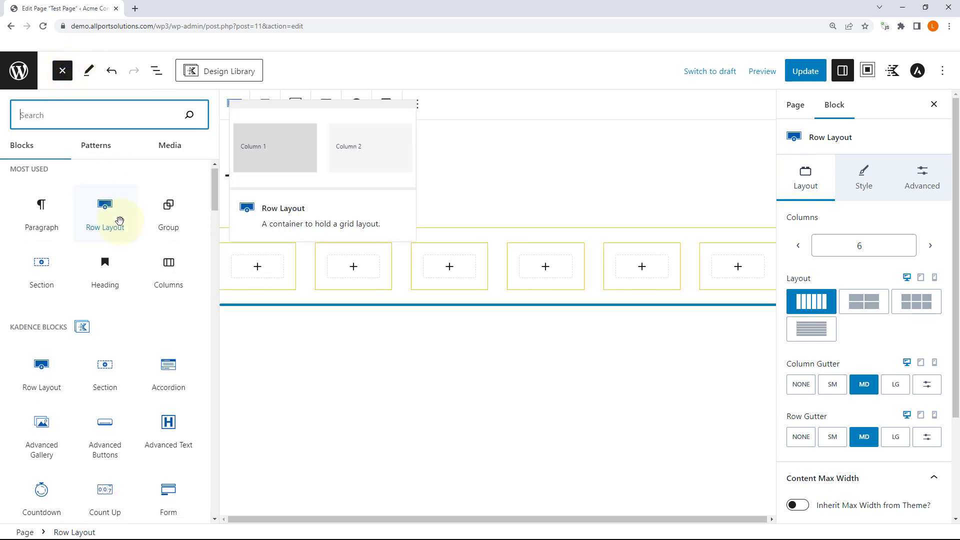
{"action": "scroll", "coordinate": [125, 222], "scroll_direction": "down", "scroll_amount": 1}
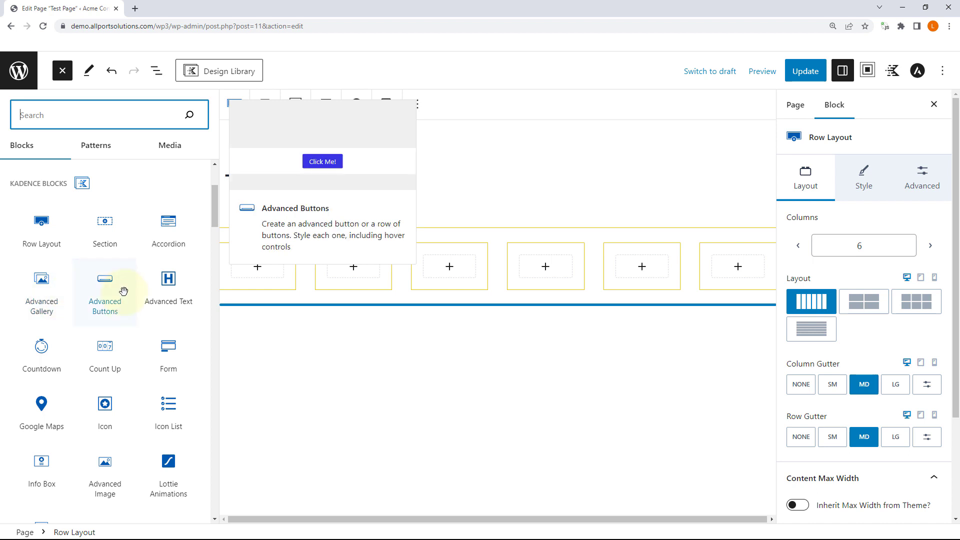
{"action": "scroll", "coordinate": [124, 292], "scroll_direction": "down", "scroll_amount": 2}
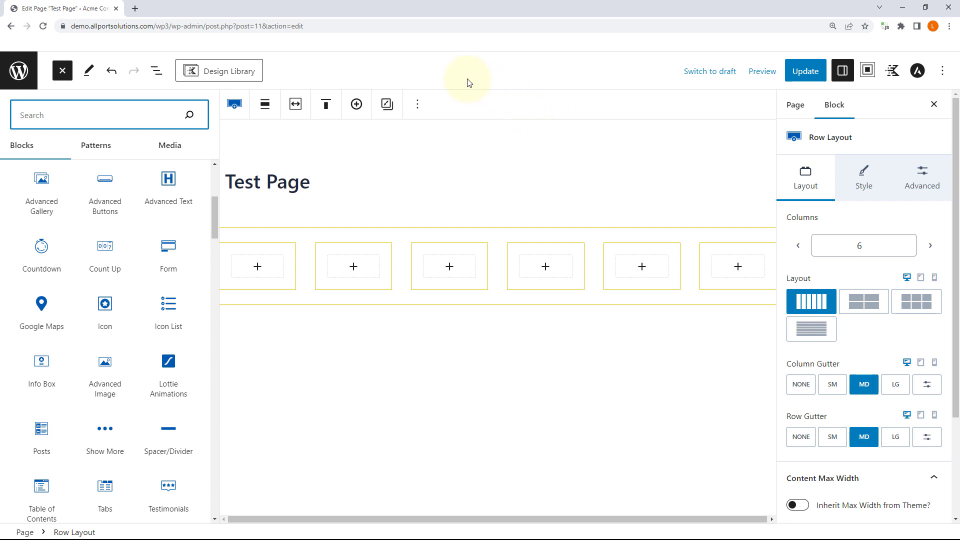
{"action": "left_click", "coordinate": [225, 73]}
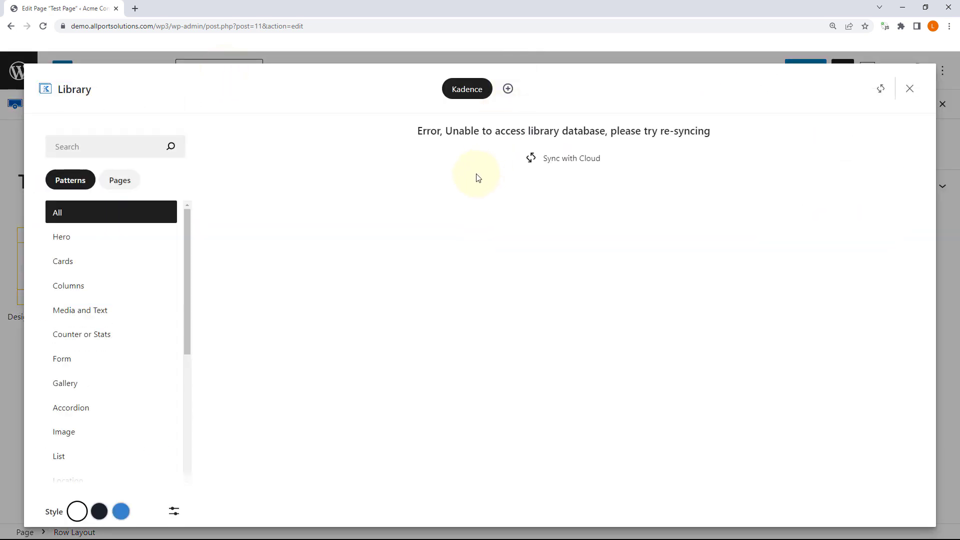
{"action": "left_click", "coordinate": [570, 159]}
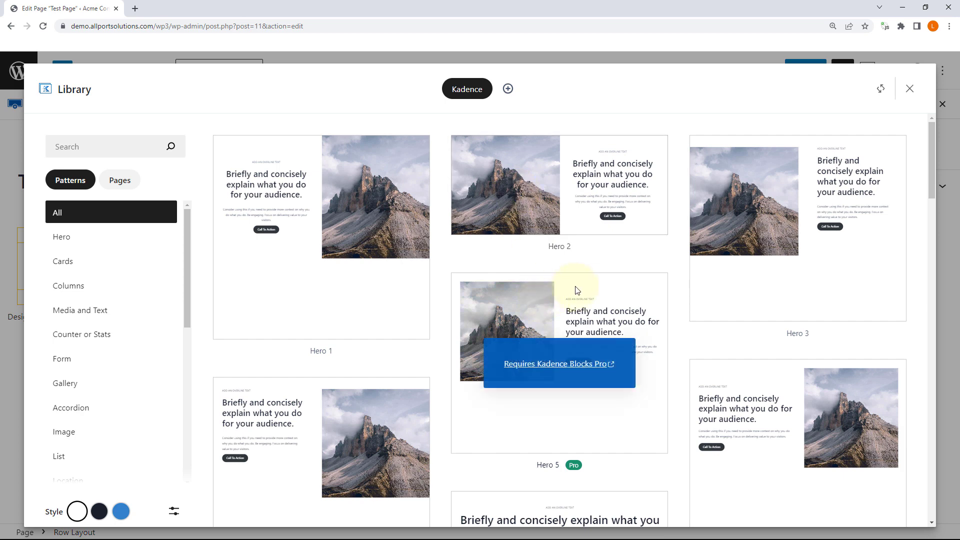
{"action": "scroll", "coordinate": [606, 300], "scroll_direction": "down", "scroll_amount": 6}
{"action": "scroll", "coordinate": [607, 299], "scroll_direction": "up", "scroll_amount": 6}
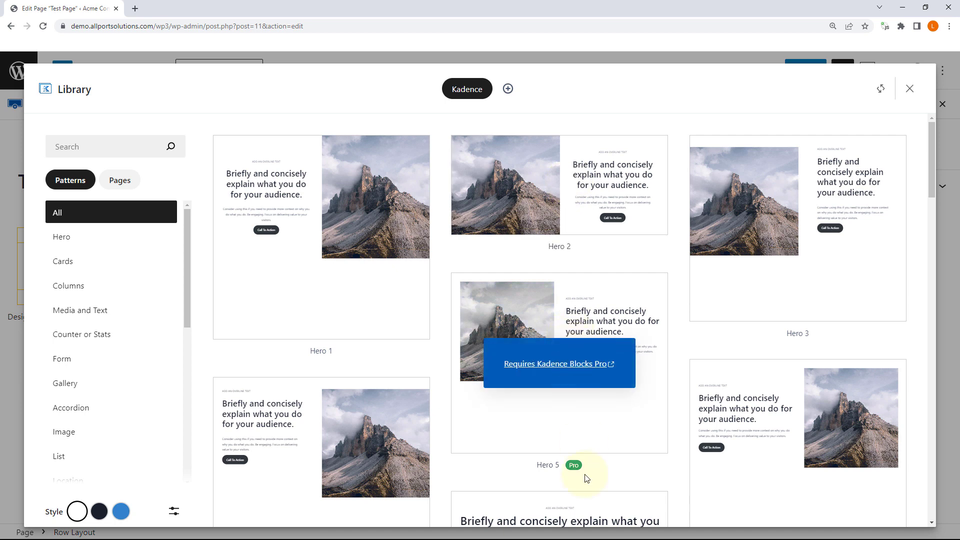
{"action": "left_click", "coordinate": [910, 90]}
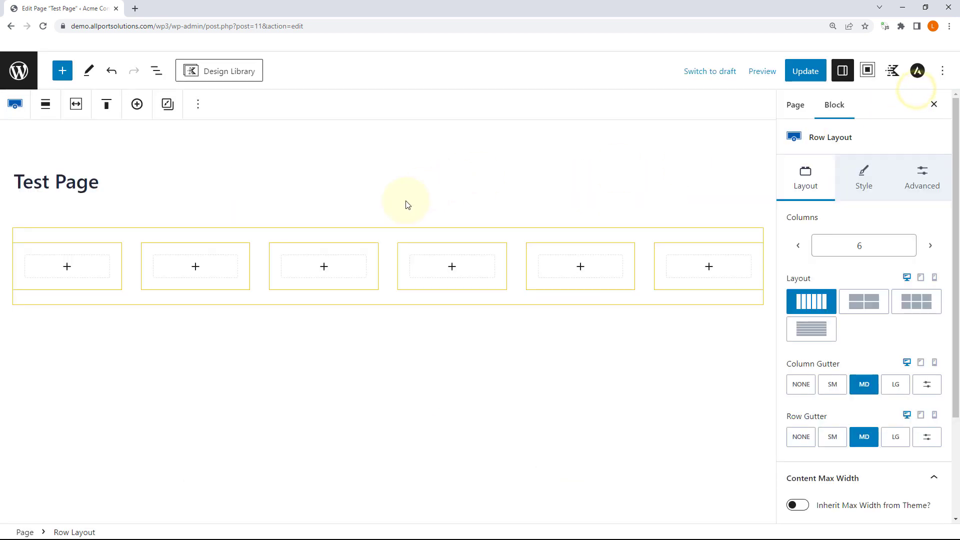
Step: In a new dashboard tab, activate the Spectra plugin from the Plugins list
{"action": "right_click", "coordinate": [20, 76]}
{"action": "left_click", "coordinate": [40, 82]}
{"action": "left_click_drag", "start_coordinate": [195, 8], "coordinate": [70, 9]}
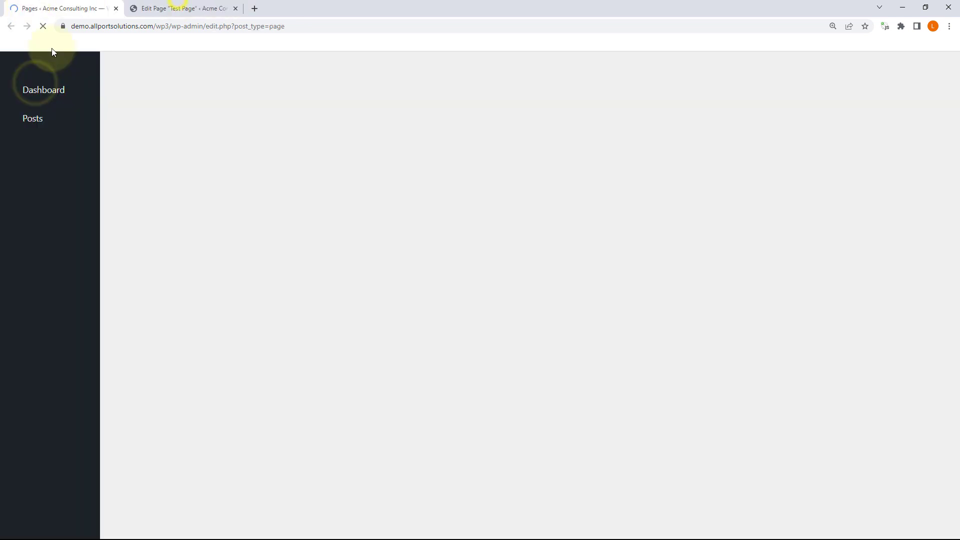
{"action": "left_click", "coordinate": [32, 296]}
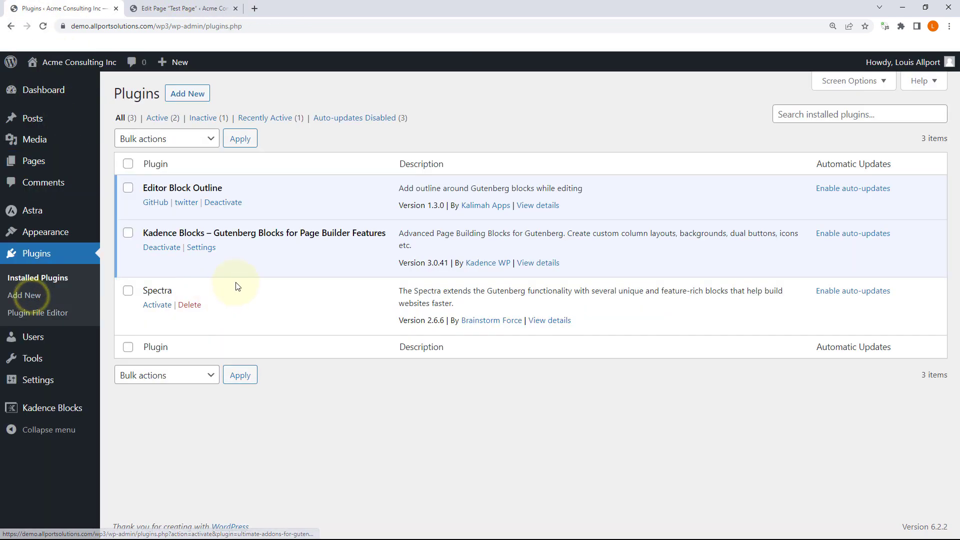
{"action": "left_click", "coordinate": [157, 305]}
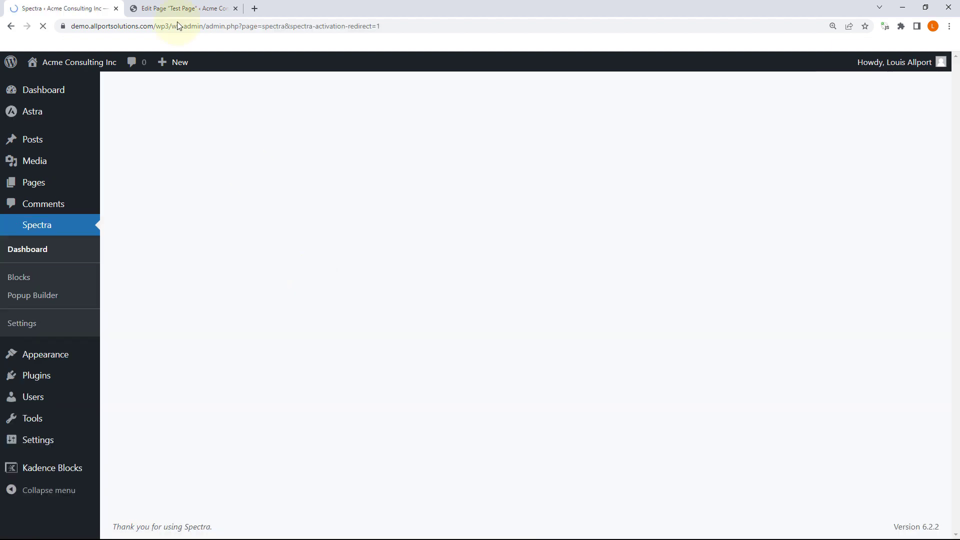
Step: Back in the editor, update Test Page and reload the editor
{"action": "left_click", "coordinate": [181, 8]}
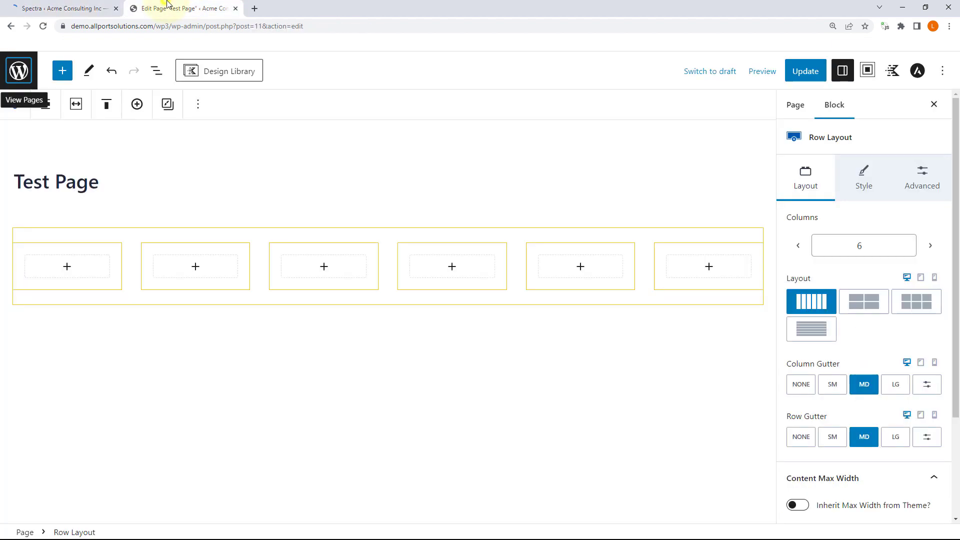
{"action": "left_click", "coordinate": [818, 78]}
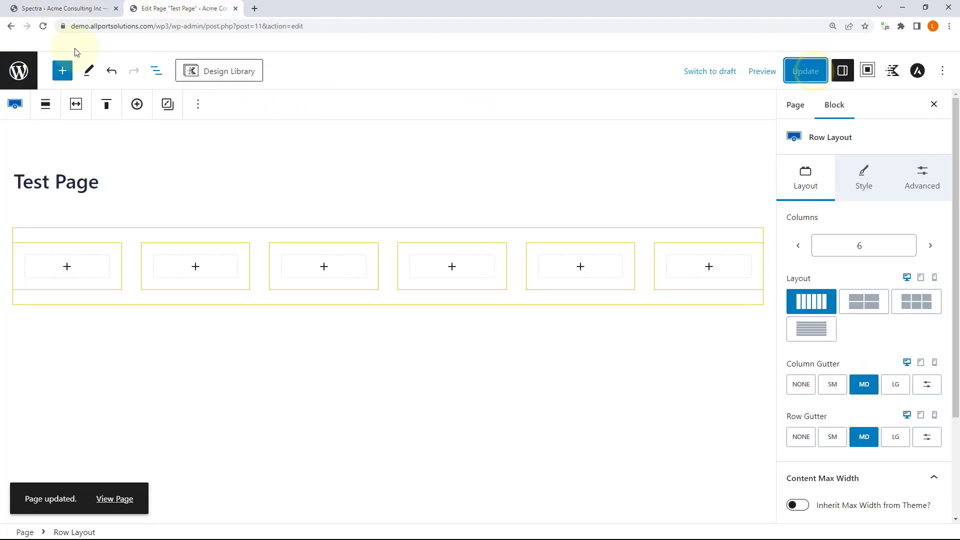
{"action": "left_click", "coordinate": [44, 28]}
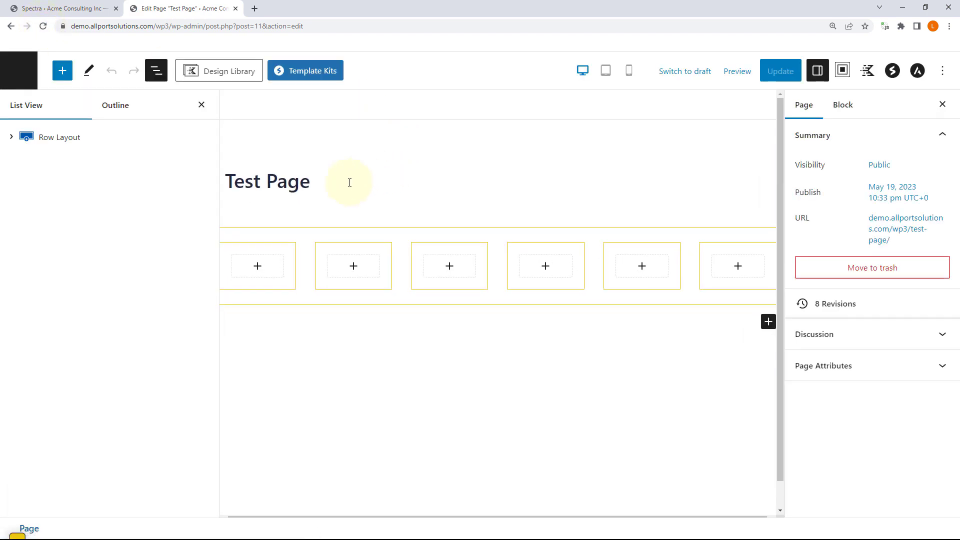
Step: Drag a new Kadence Row Layout block below the six-column row
{"action": "left_click", "coordinate": [62, 70]}
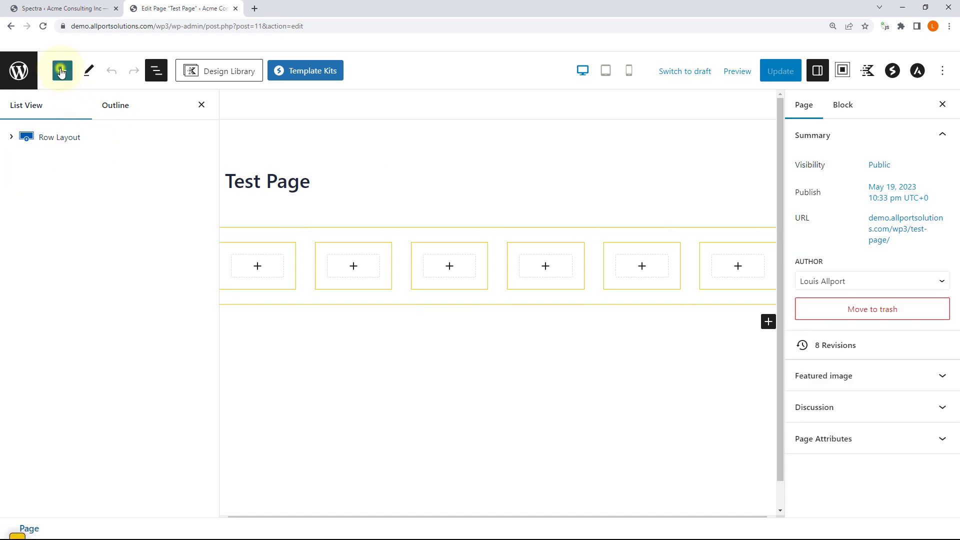
{"action": "scroll", "coordinate": [89, 178], "scroll_direction": "down", "scroll_amount": 3}
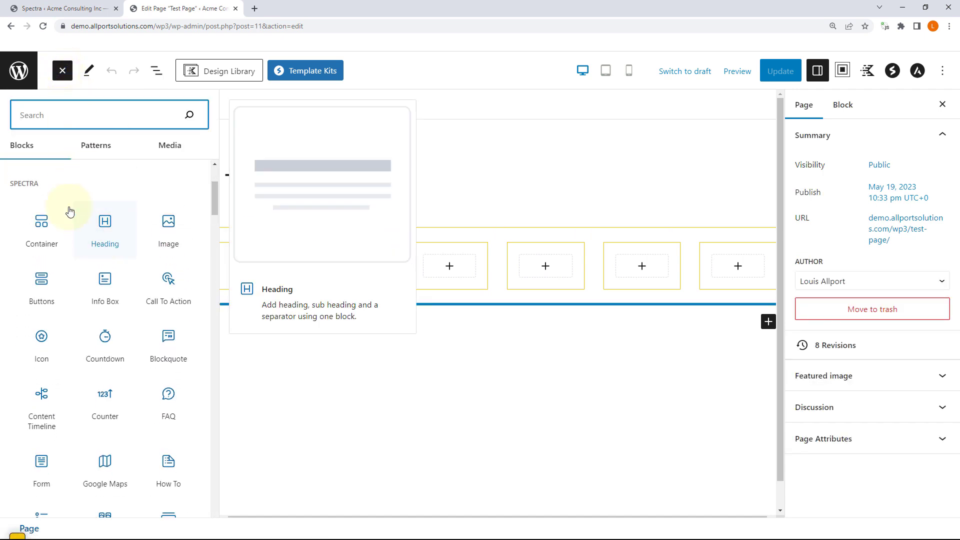
{"action": "left_click", "coordinate": [30, 178]}
{"action": "scroll", "coordinate": [122, 196], "scroll_direction": "down", "scroll_amount": 6}
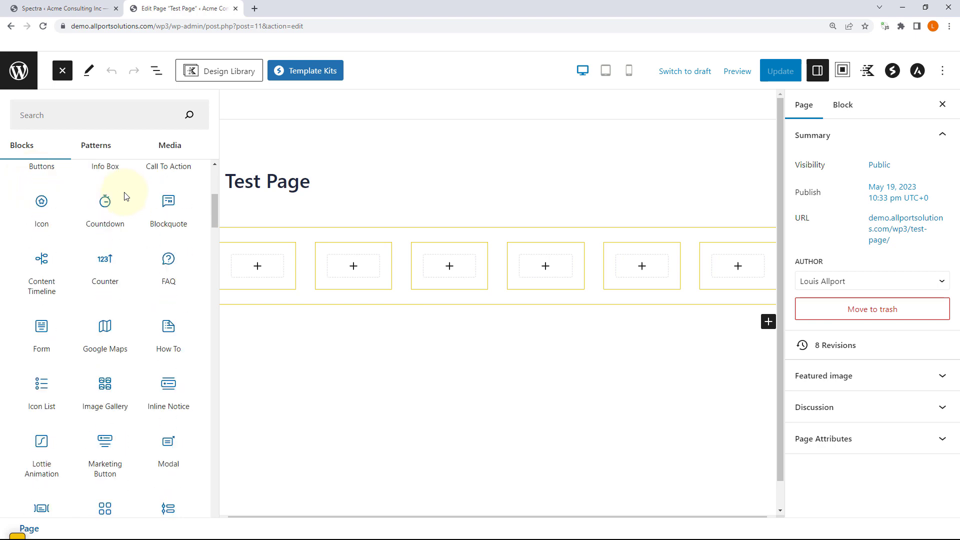
{"action": "scroll", "coordinate": [125, 196], "scroll_direction": "down", "scroll_amount": 5}
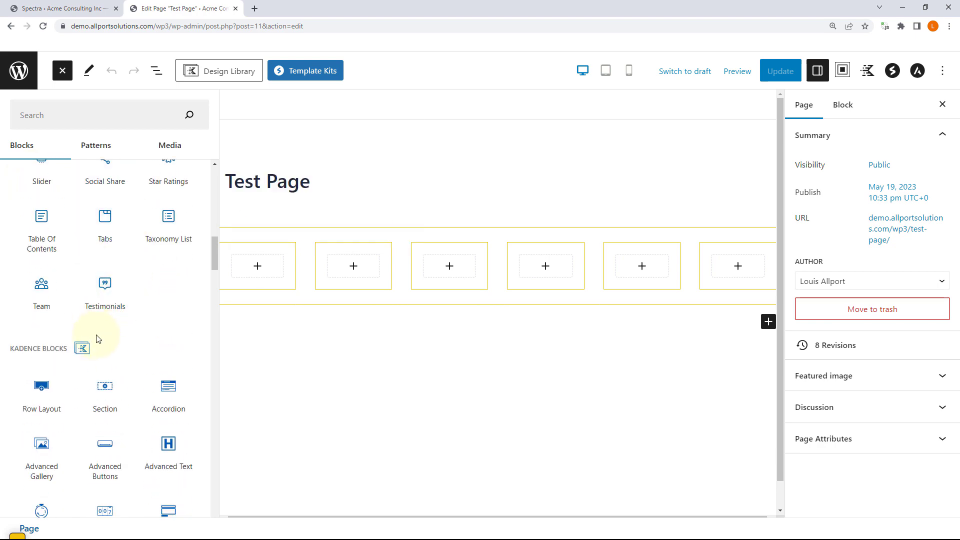
{"action": "scroll", "coordinate": [103, 325], "scroll_direction": "up", "scroll_amount": 7}
{"action": "scroll", "coordinate": [107, 310], "scroll_direction": "down", "scroll_amount": 10}
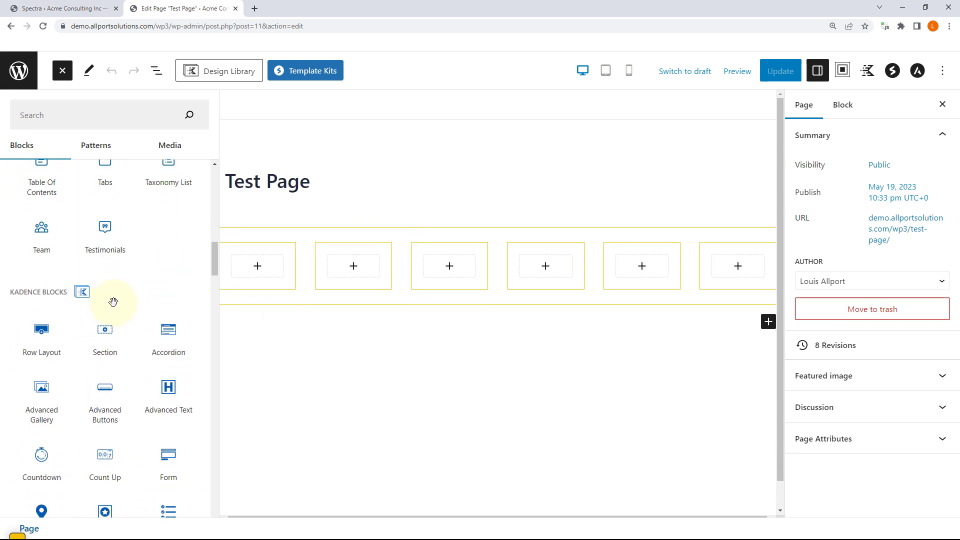
{"action": "left_click_drag", "start_coordinate": [45, 255], "coordinate": [397, 298]}
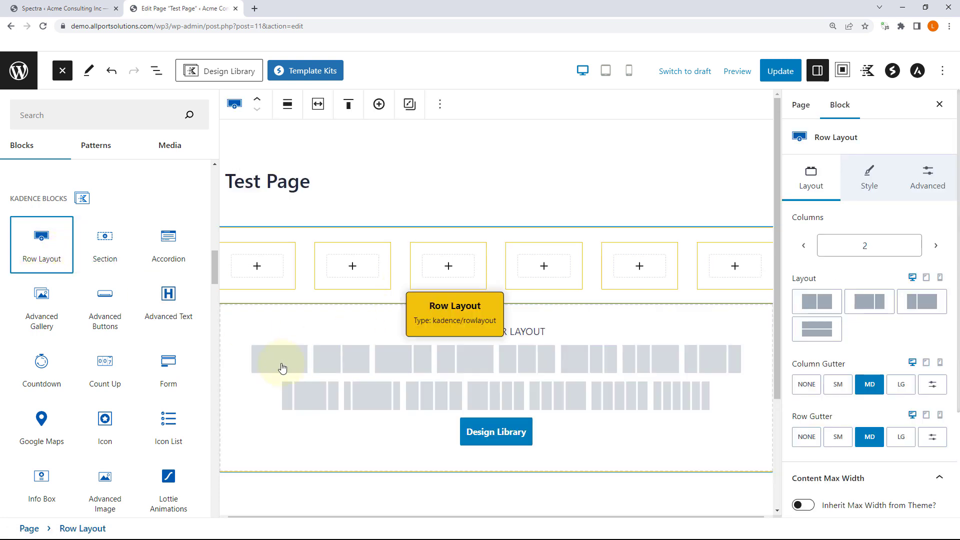
{"action": "left_click", "coordinate": [276, 361]}
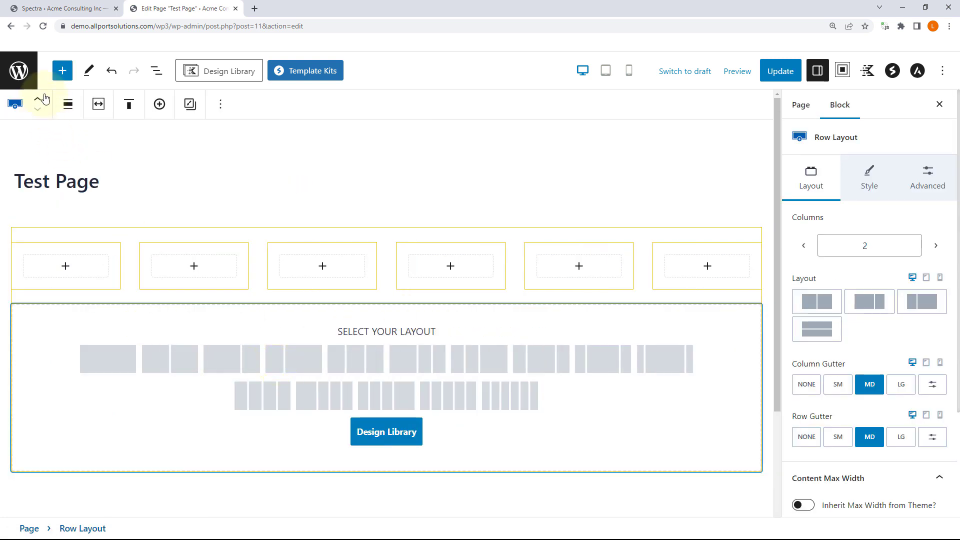
Step: Choose the single-column layout for the new Row Layout
{"action": "left_click", "coordinate": [62, 70]}
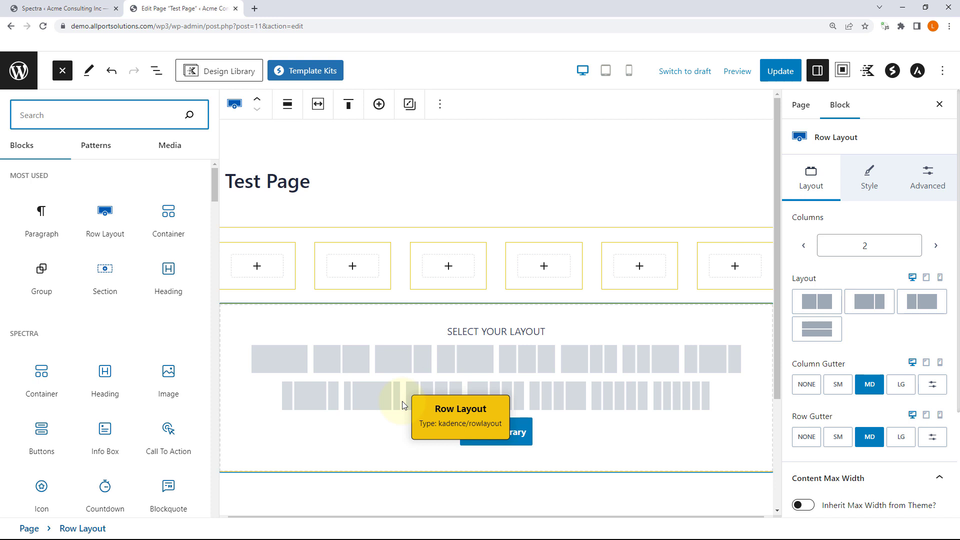
{"action": "left_click", "coordinate": [278, 360]}
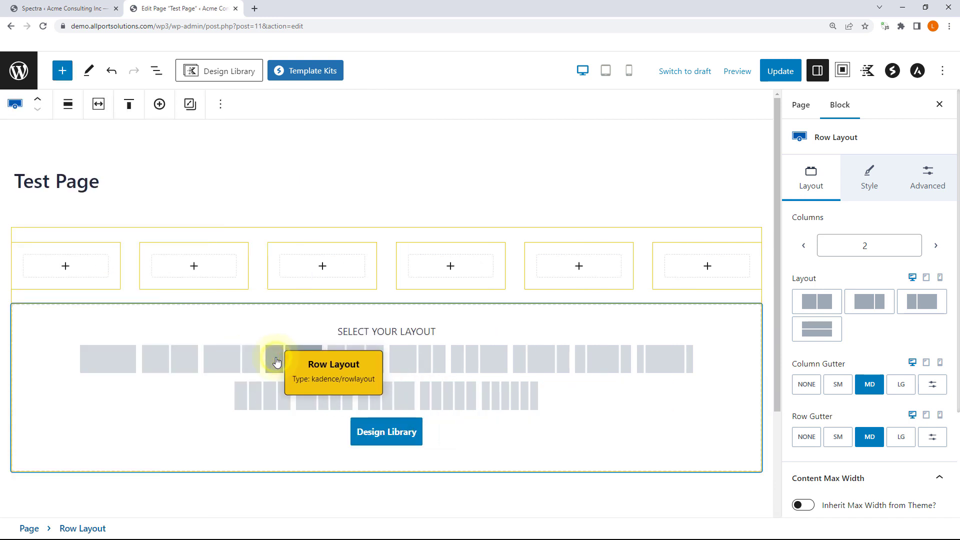
{"action": "left_click", "coordinate": [125, 367]}
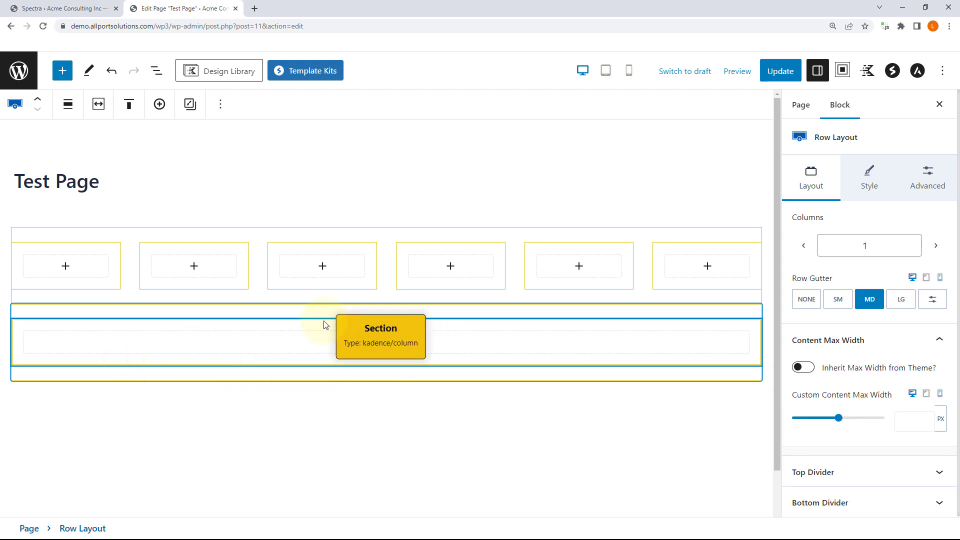
Step: Drop a Spectra Container into the single-column row and begin adding a block inside it
{"action": "left_click", "coordinate": [59, 73]}
{"action": "left_click_drag", "start_coordinate": [36, 378], "coordinate": [480, 339]}
{"action": "scroll", "coordinate": [497, 312], "scroll_direction": "down", "scroll_amount": 1}
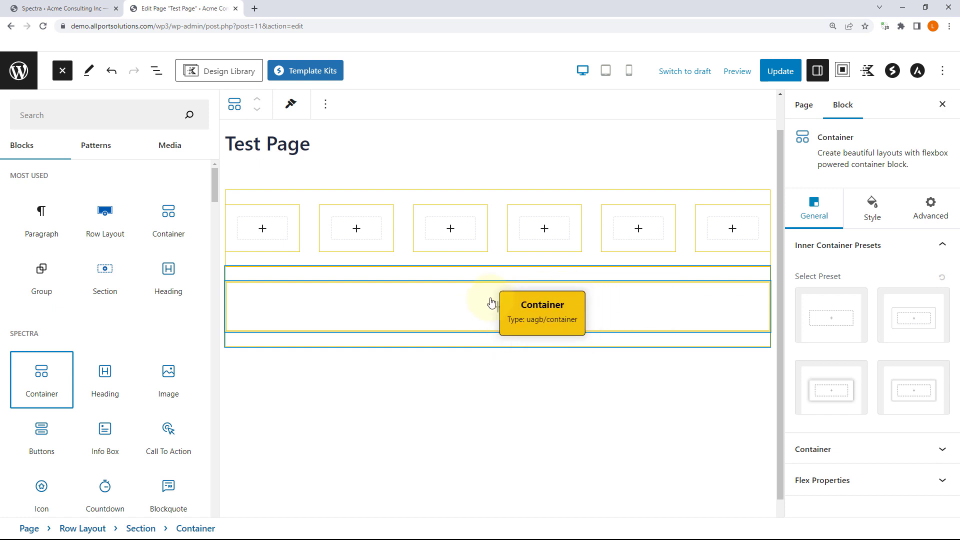
{"action": "left_click", "coordinate": [491, 303]}
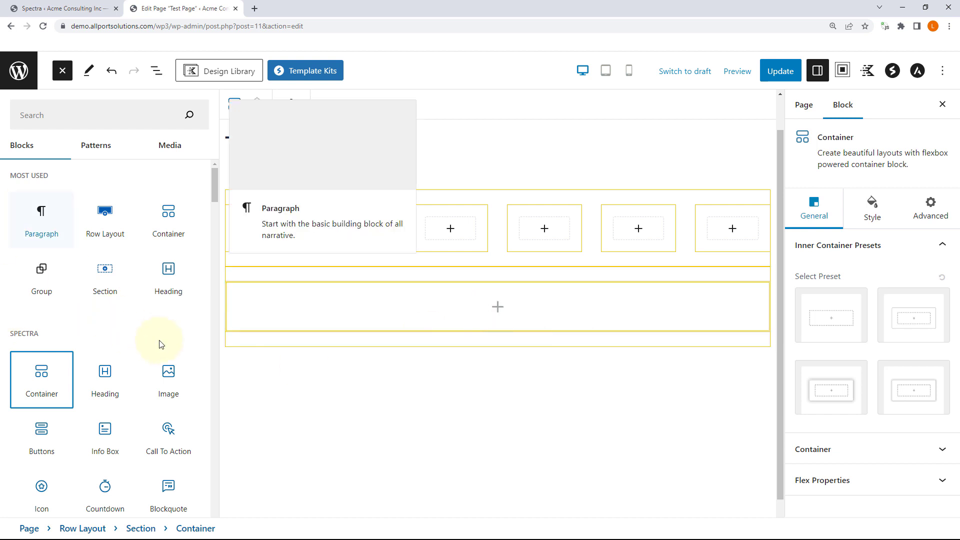
{"action": "scroll", "coordinate": [107, 300], "scroll_direction": "down", "scroll_amount": 5}
{"action": "scroll", "coordinate": [135, 261], "scroll_direction": "up", "scroll_amount": 5}
{"action": "scroll", "coordinate": [161, 325], "scroll_direction": "down", "scroll_amount": 5}
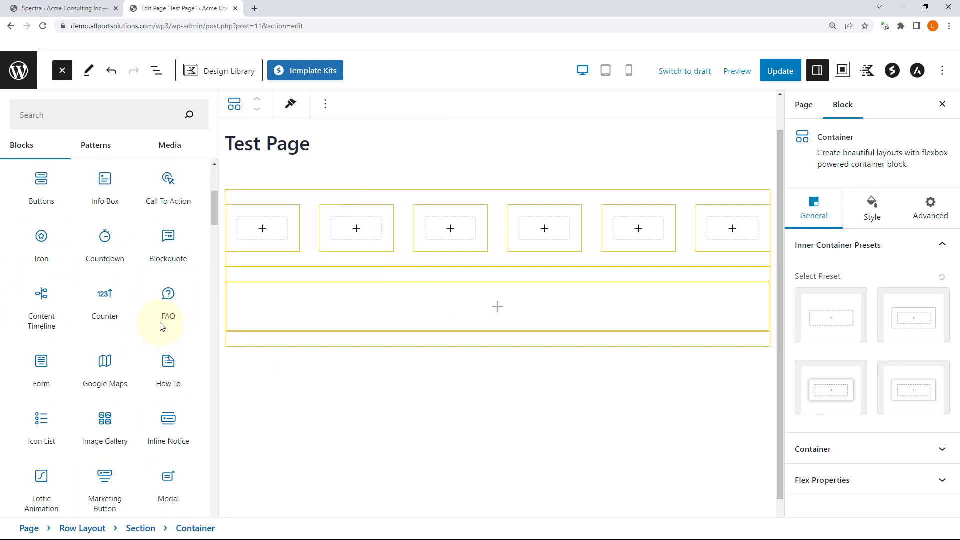
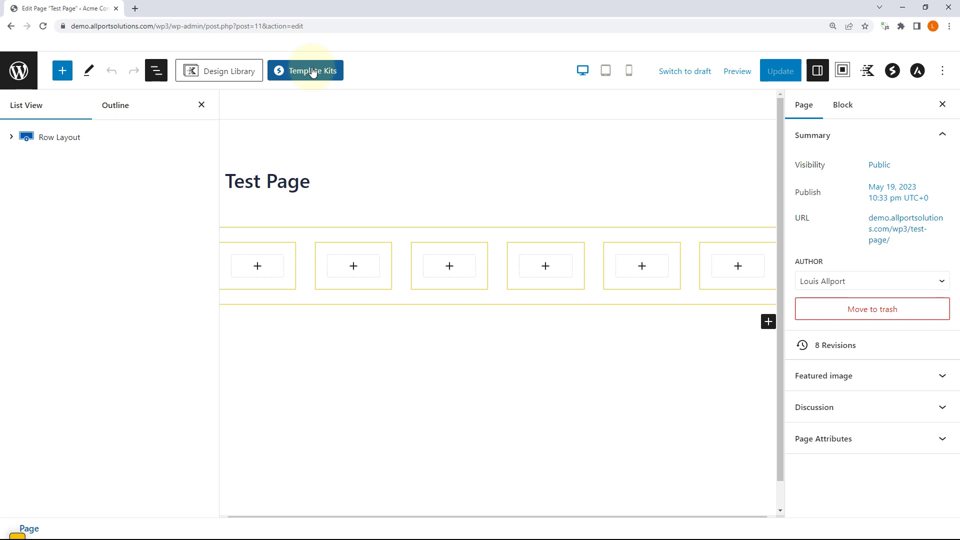
Step: Open the Template Kits library from the Test Page editor toolbar
{"action": "left_click", "coordinate": [312, 72]}
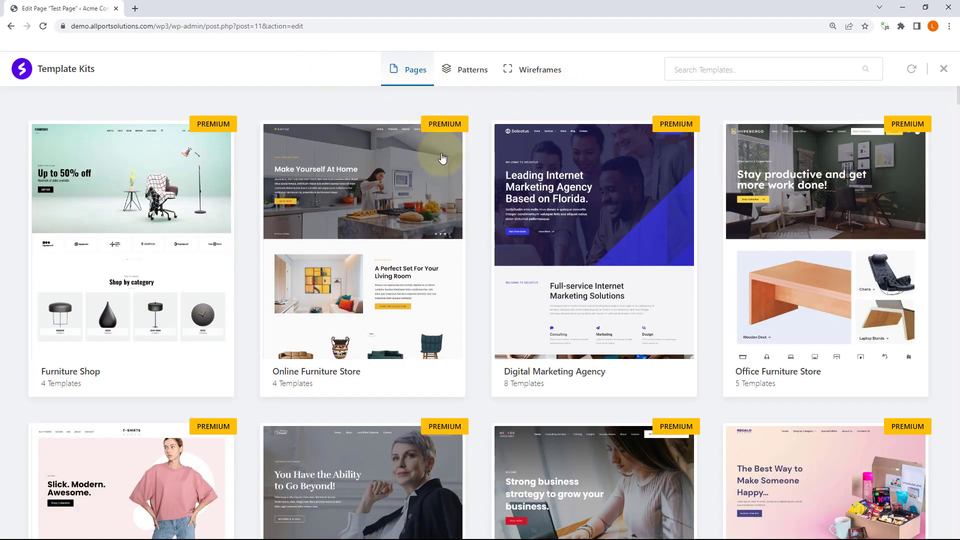
Step: Scroll through the Pages grid of template kits such as Furniture Shop
{"action": "scroll", "coordinate": [438, 156], "scroll_direction": "down", "scroll_amount": 5}
{"action": "scroll", "coordinate": [438, 156], "scroll_direction": "up", "scroll_amount": 5}
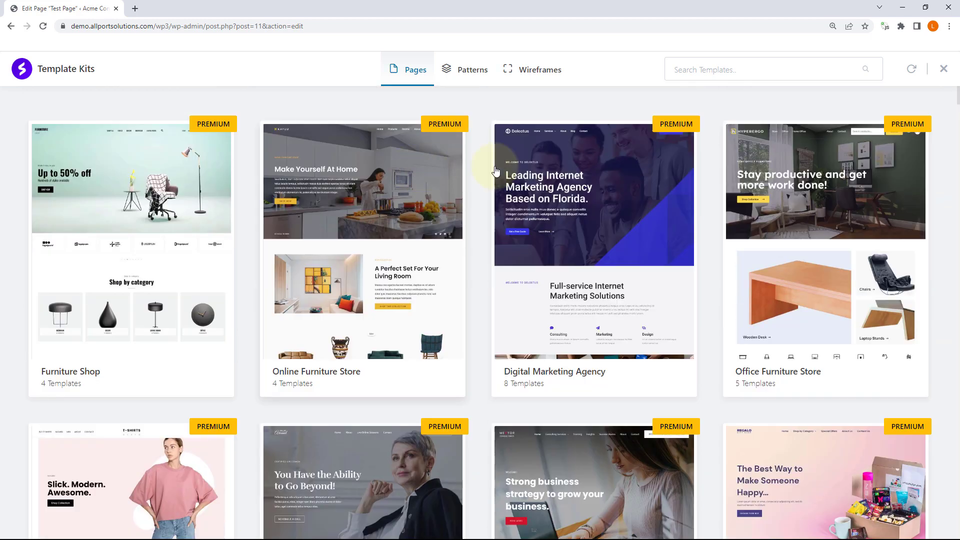
{"action": "scroll", "coordinate": [785, 165], "scroll_direction": "down", "scroll_amount": 10}
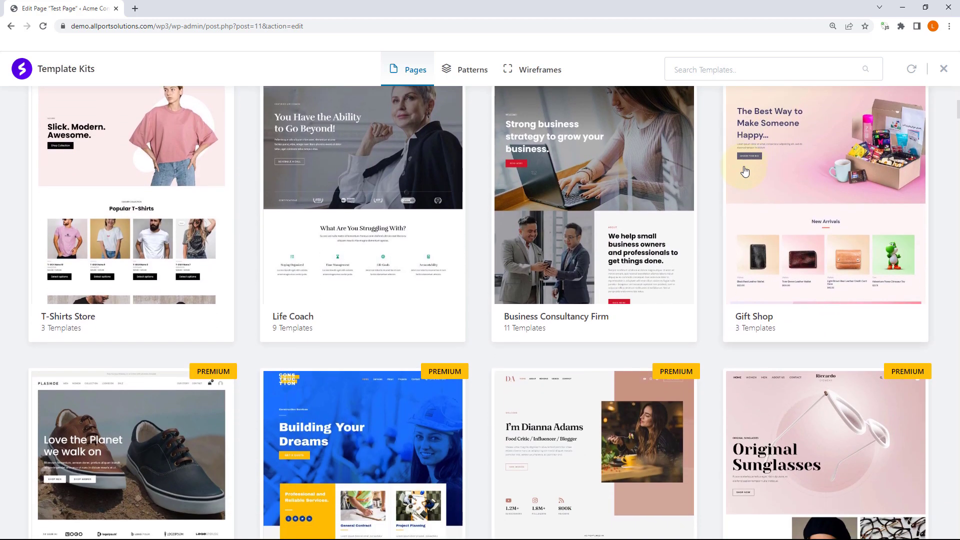
{"action": "scroll", "coordinate": [744, 171], "scroll_direction": "down", "scroll_amount": 10}
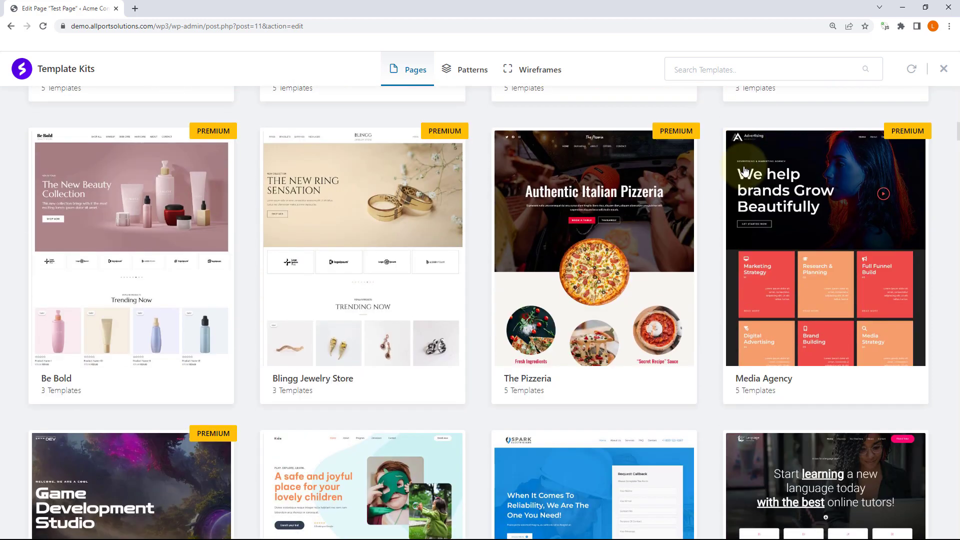
{"action": "scroll", "coordinate": [745, 171], "scroll_direction": "down", "scroll_amount": 4}
{"action": "scroll", "coordinate": [745, 171], "scroll_direction": "up", "scroll_amount": 2}
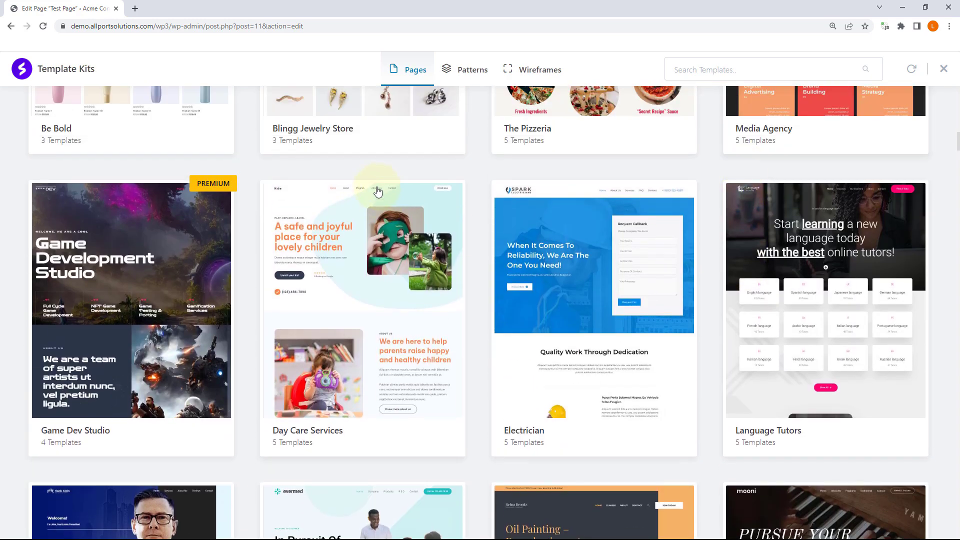
Step: On the Patterns tab, filter through About and Heading to the 28 Hero patterns
{"action": "left_click", "coordinate": [465, 69]}
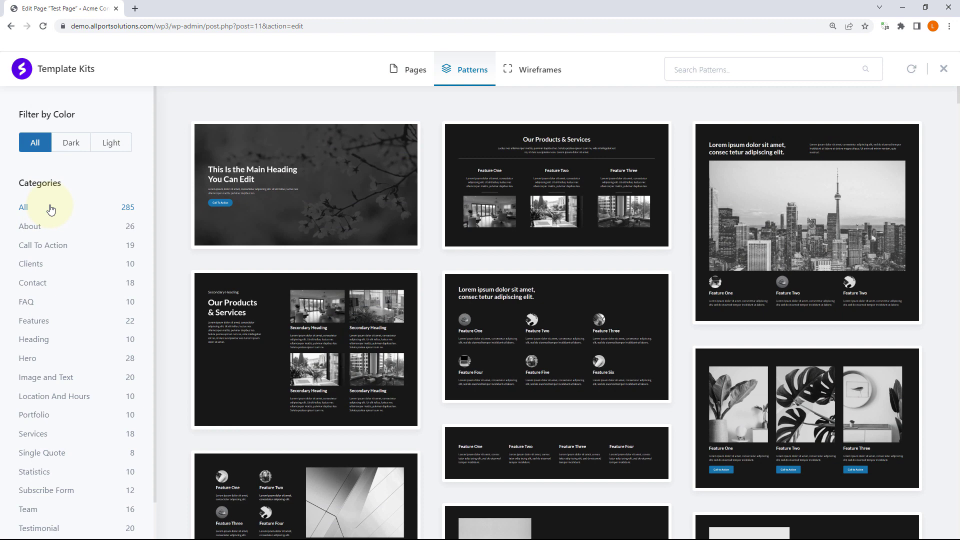
{"action": "left_click", "coordinate": [49, 231]}
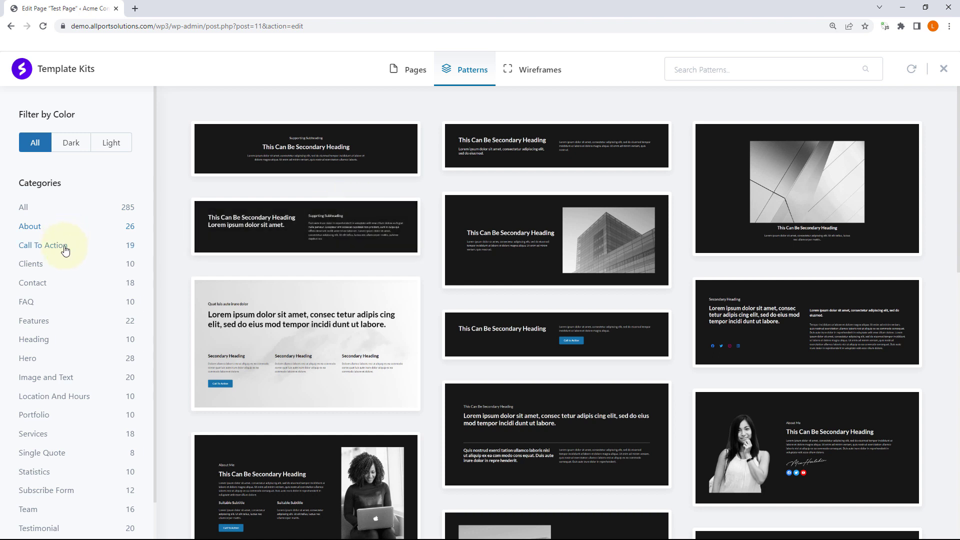
{"action": "left_click", "coordinate": [55, 344]}
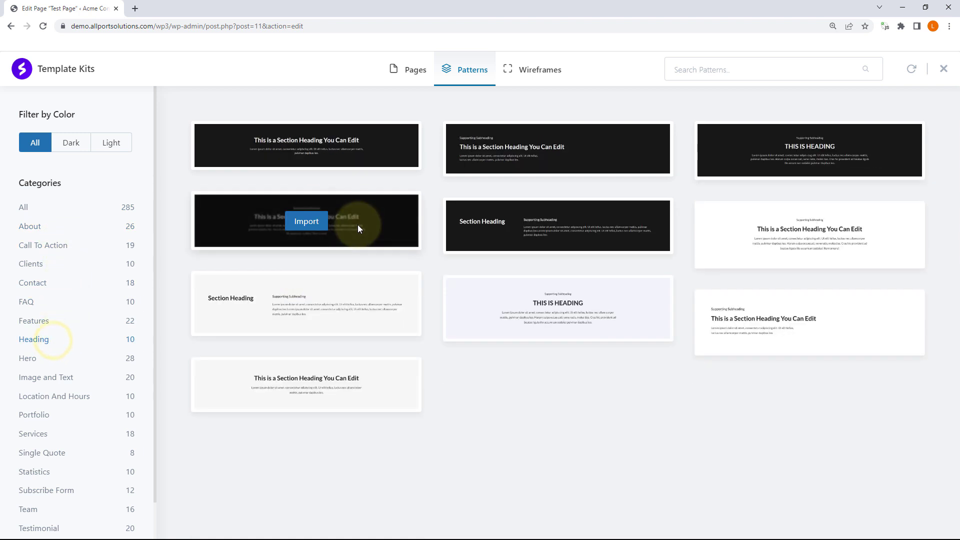
{"action": "left_click", "coordinate": [30, 359]}
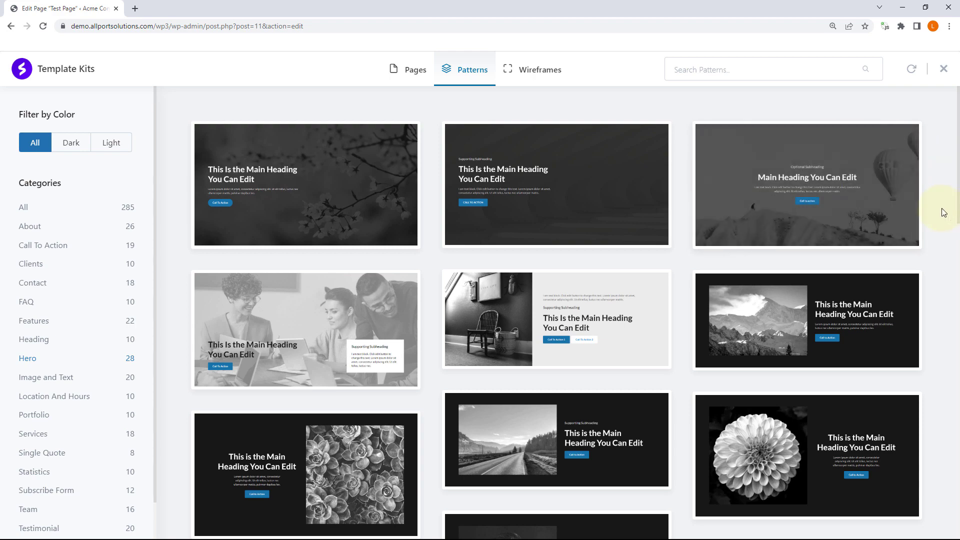
{"action": "scroll", "coordinate": [937, 210], "scroll_direction": "down", "scroll_amount": 4}
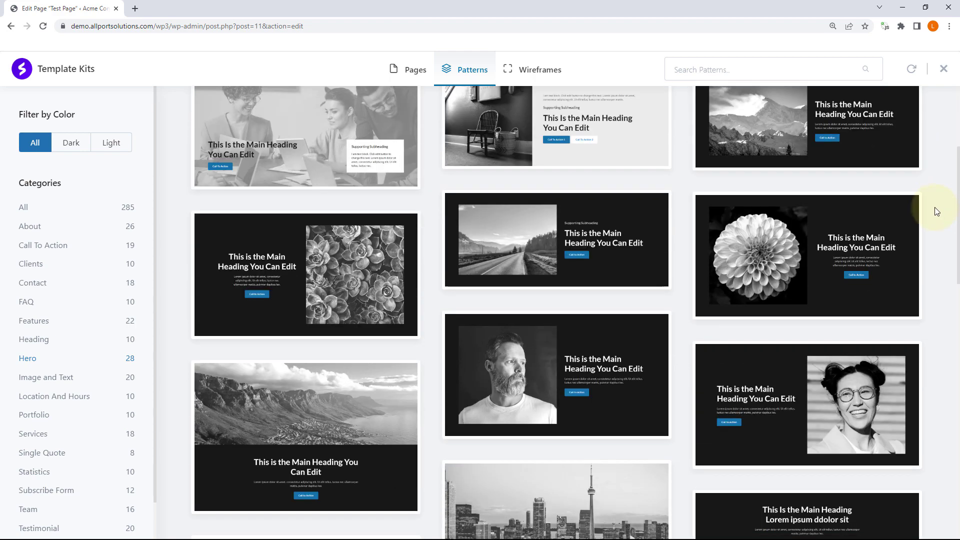
{"action": "scroll", "coordinate": [937, 210], "scroll_direction": "up", "scroll_amount": 4}
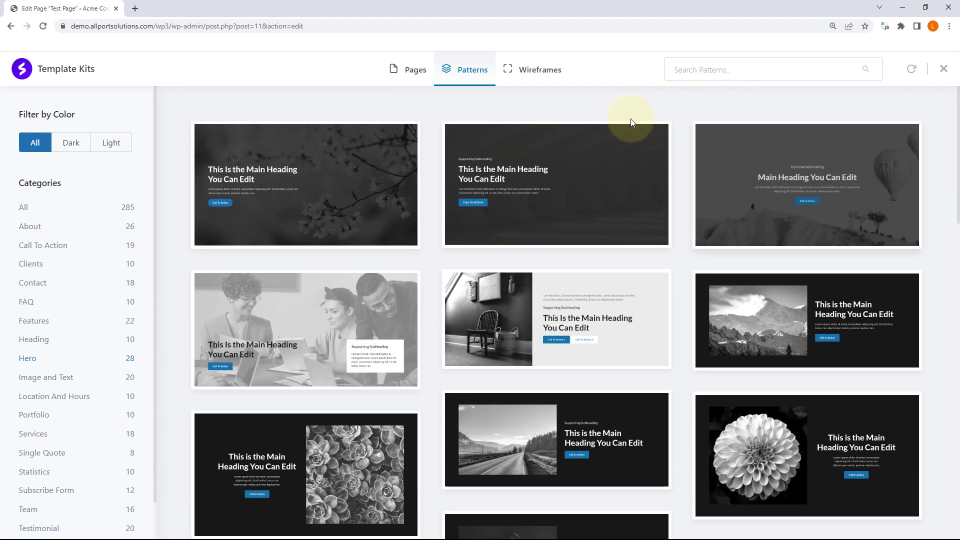
Step: Browse the Wireframes layouts, then return to the unfiltered list of 285 patterns
{"action": "left_click", "coordinate": [544, 73]}
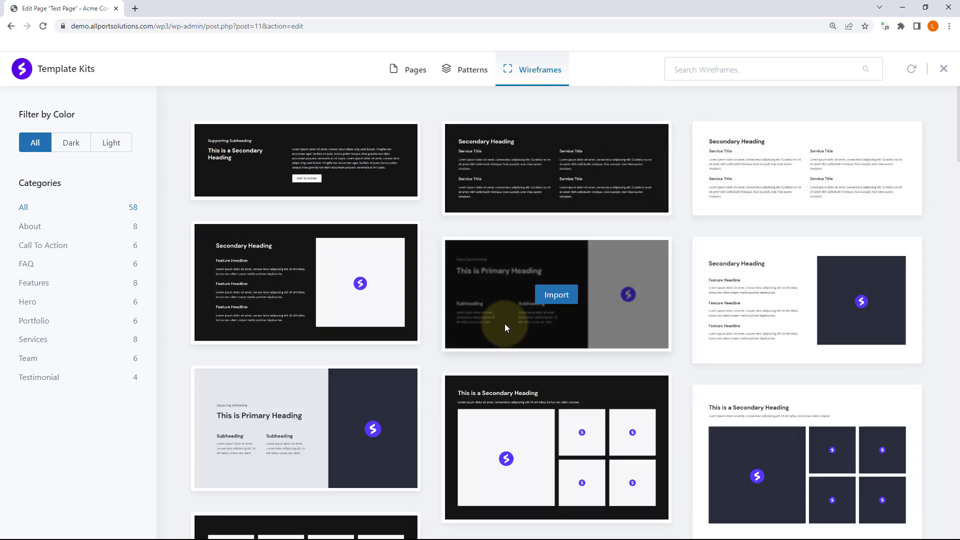
{"action": "scroll", "coordinate": [505, 324], "scroll_direction": "down", "scroll_amount": 3}
{"action": "scroll", "coordinate": [511, 320], "scroll_direction": "down", "scroll_amount": 6}
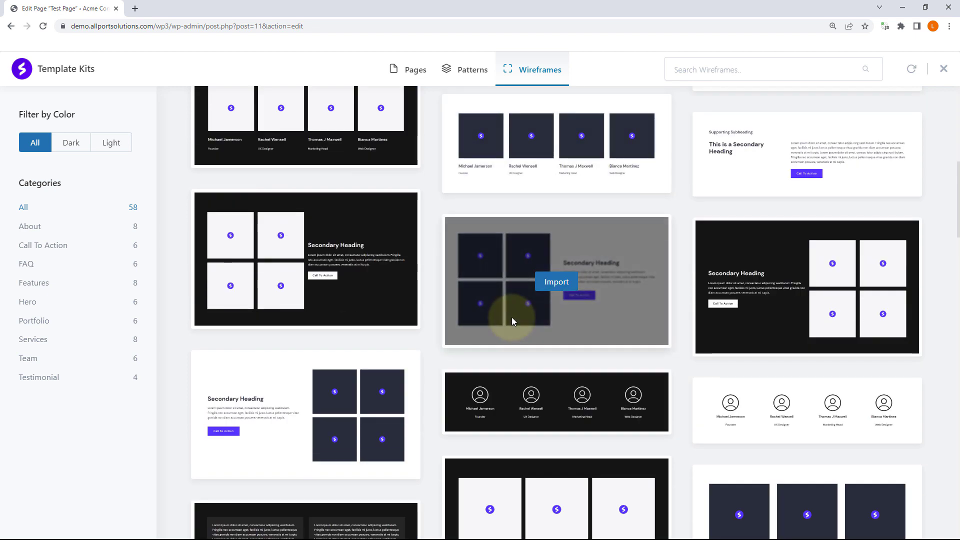
{"action": "scroll", "coordinate": [721, 291], "scroll_direction": "down", "scroll_amount": 3}
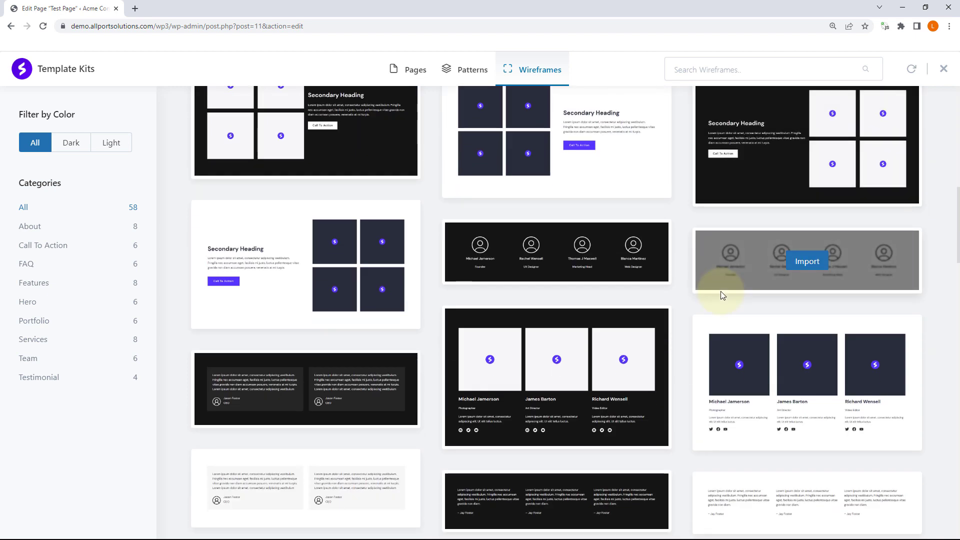
{"action": "scroll", "coordinate": [721, 295], "scroll_direction": "up", "scroll_amount": 12}
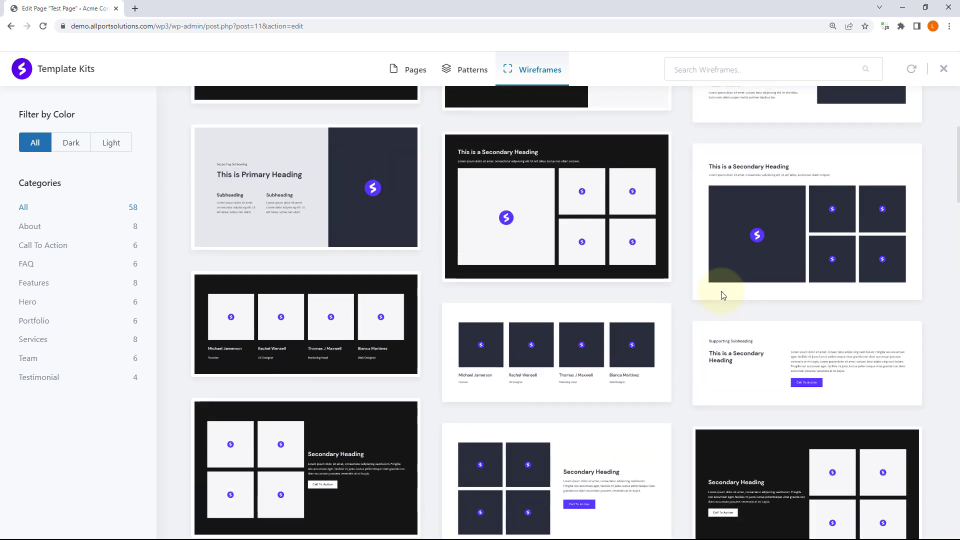
{"action": "left_click", "coordinate": [465, 75]}
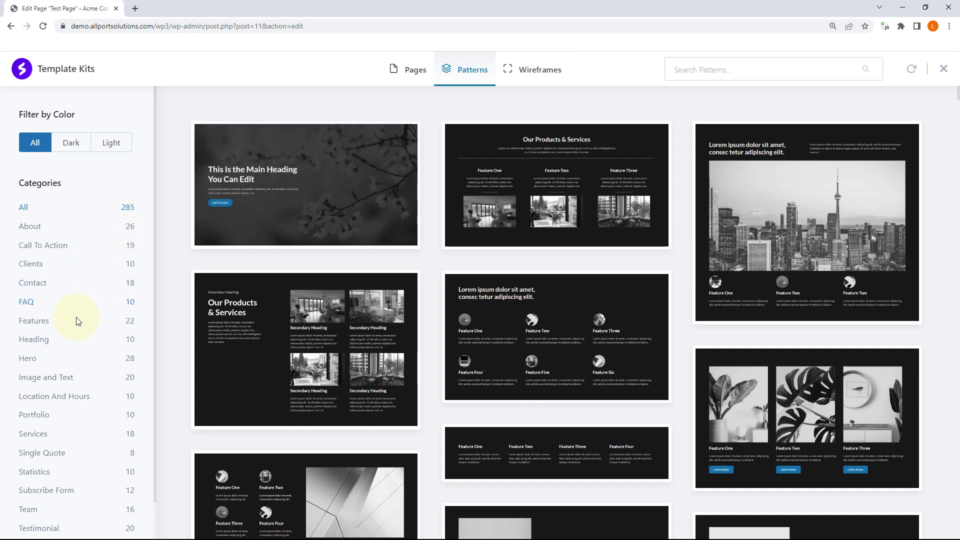
Step: Filter to Hero and import the hot-air-balloon 'Main Heading You Can Edit' pattern
{"action": "left_click", "coordinate": [46, 341]}
{"action": "left_click", "coordinate": [30, 359]}
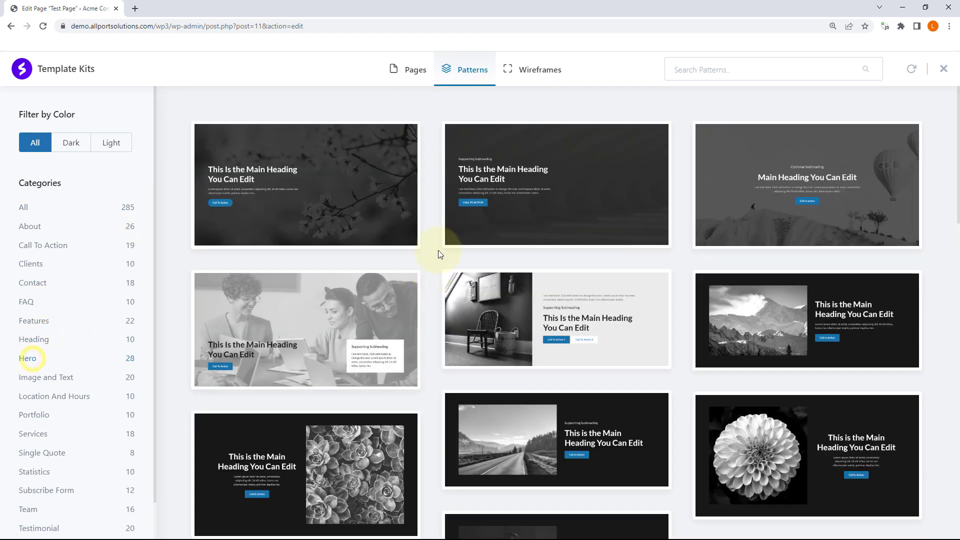
{"action": "mouse_move", "coordinate": [874, 305]}
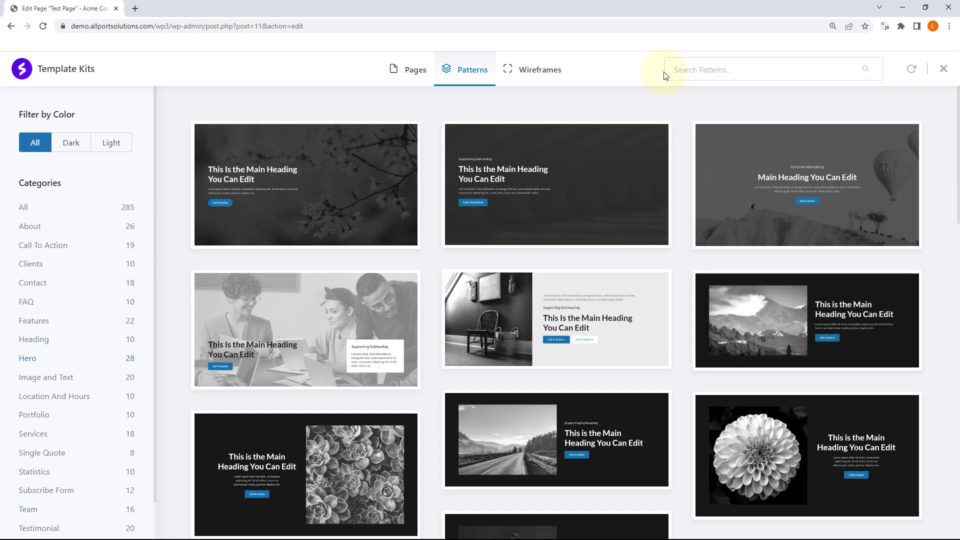
{"action": "mouse_move", "coordinate": [857, 163]}
{"action": "left_click", "coordinate": [810, 186]}
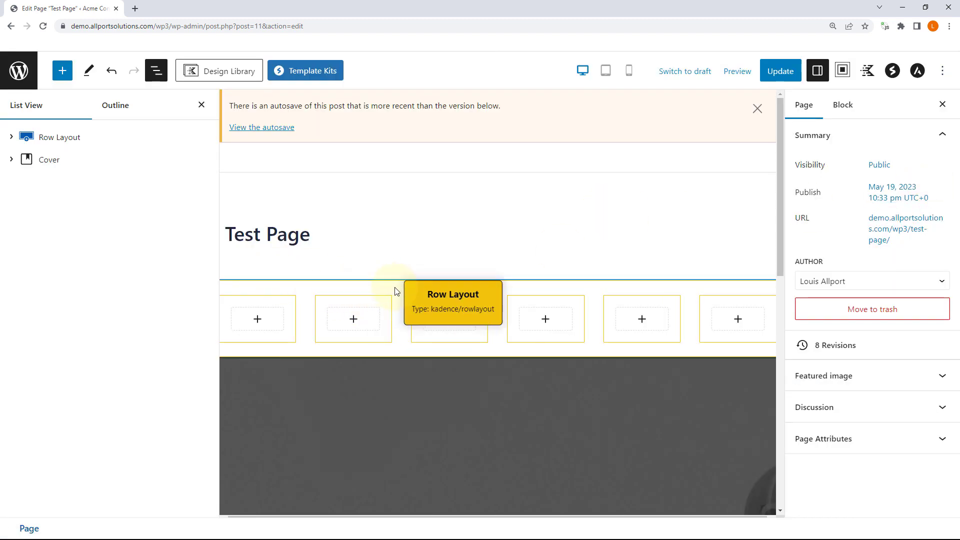
Step: Remove the empty Row Layout via List View, leaving the Cover hero, then open preview options
{"action": "left_click", "coordinate": [207, 137]}
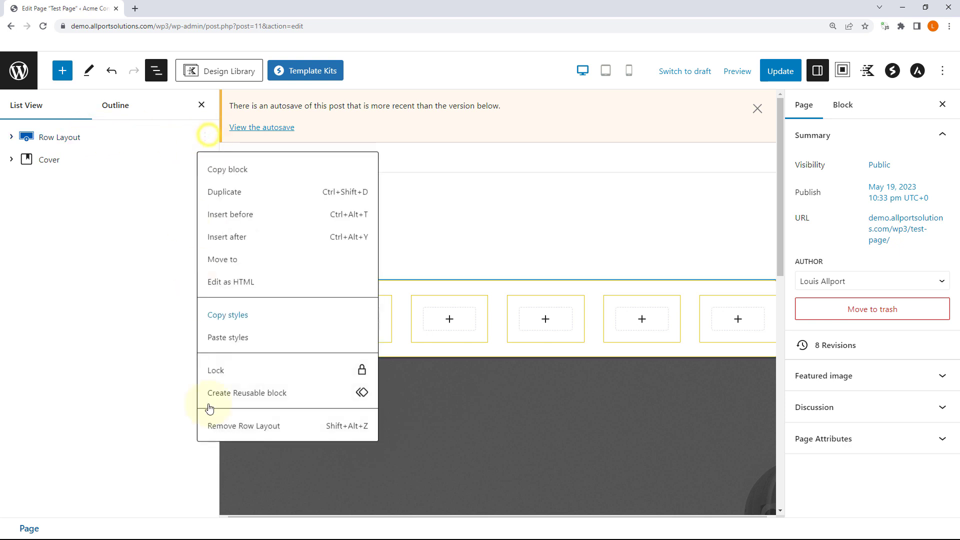
{"action": "left_click", "coordinate": [243, 429]}
{"action": "scroll", "coordinate": [482, 265], "scroll_direction": "down", "scroll_amount": 2}
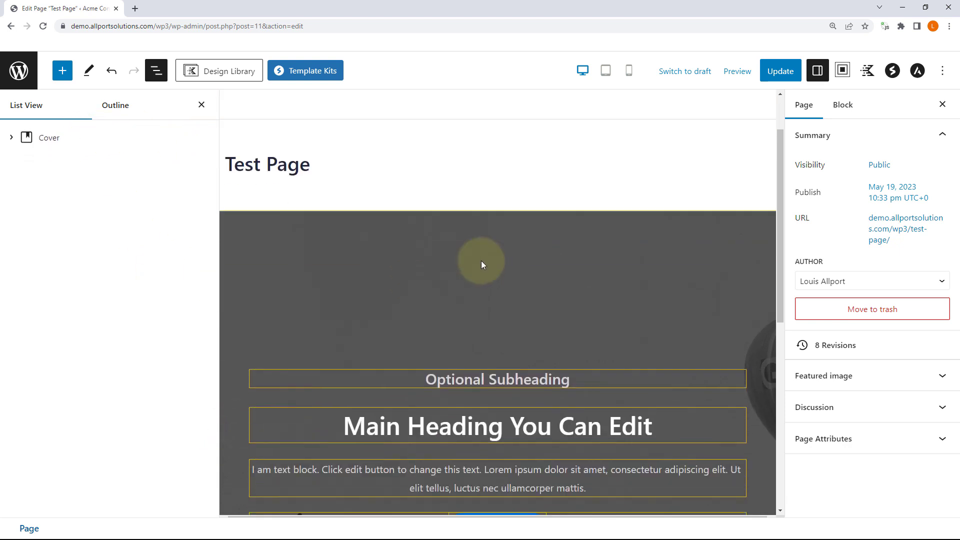
{"action": "scroll", "coordinate": [498, 315], "scroll_direction": "down", "scroll_amount": 3}
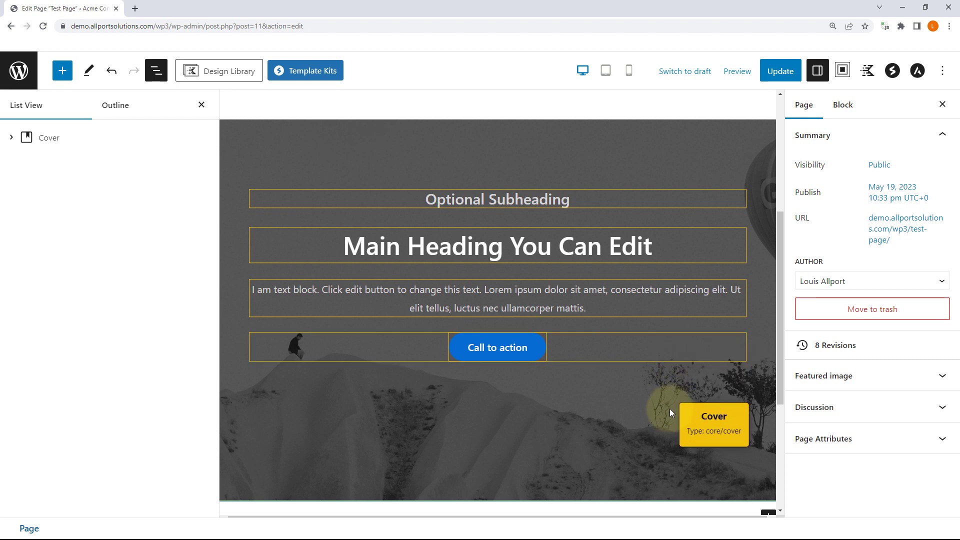
{"action": "left_click", "coordinate": [743, 72]}
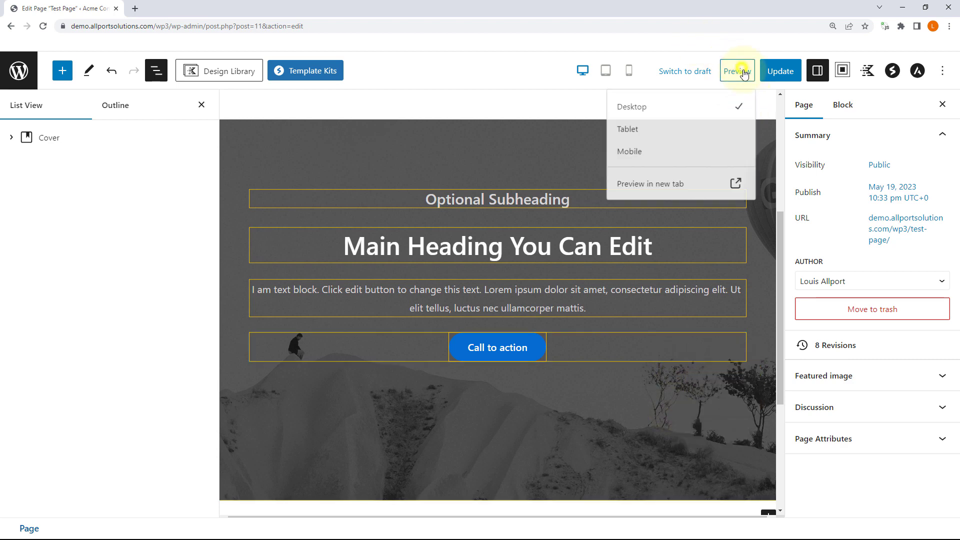
Step: Preview the Test Page in a new tab, then return to the editor
{"action": "left_click", "coordinate": [669, 184]}
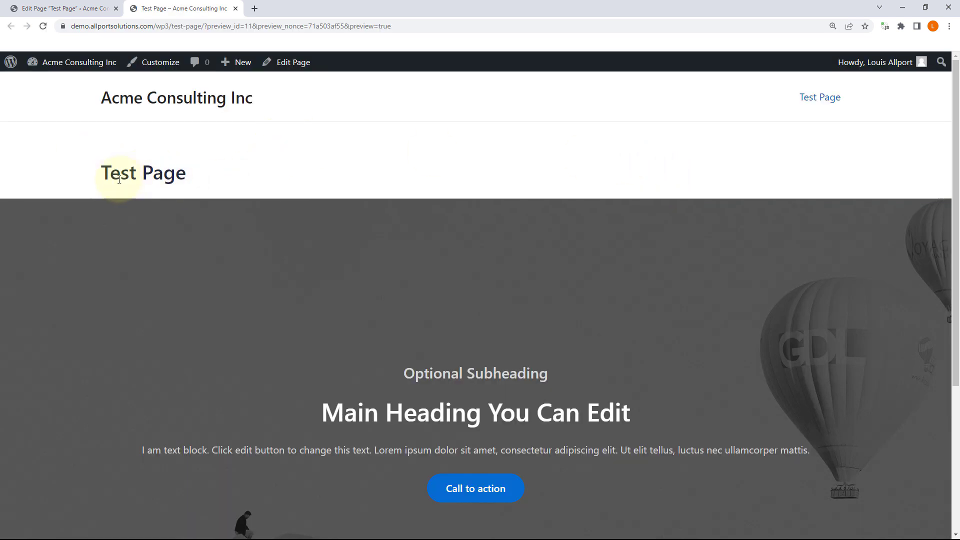
{"action": "left_click_drag", "start_coordinate": [120, 173], "coordinate": [210, 180]}
{"action": "left_click", "coordinate": [184, 170]}
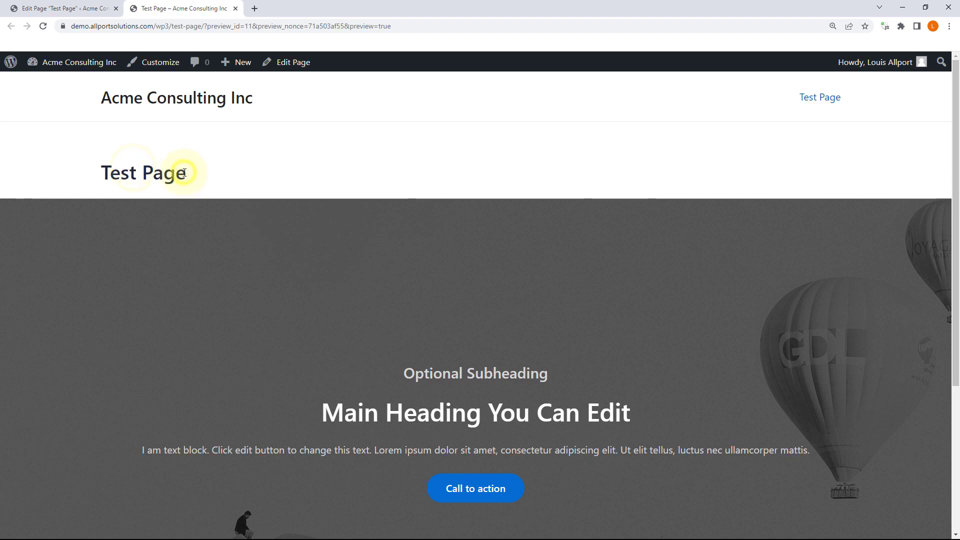
{"action": "left_click", "coordinate": [86, 7]}
{"action": "scroll", "coordinate": [321, 195], "scroll_direction": "up", "scroll_amount": 5}
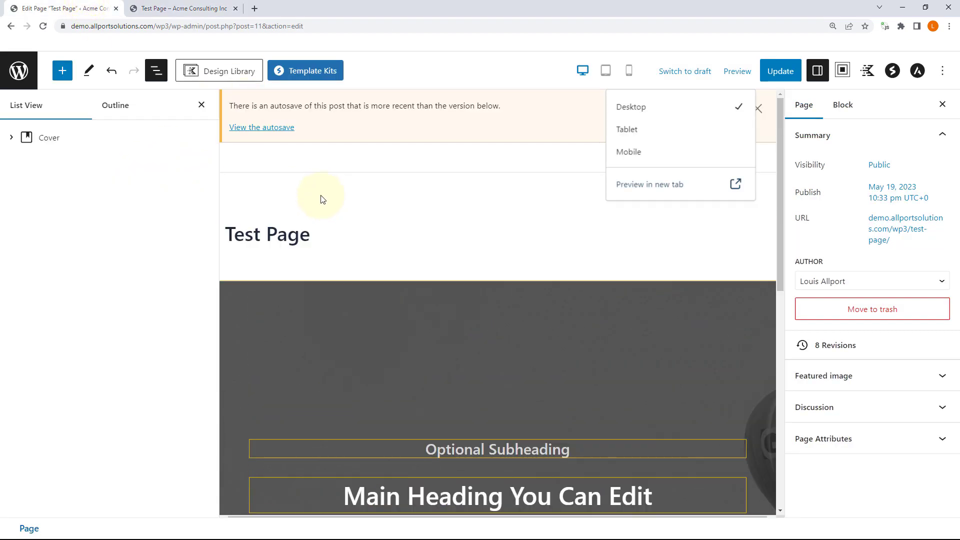
Step: Hide the Test Page title and preview the hot-air-balloon hero page again
{"action": "left_click", "coordinate": [287, 234]}
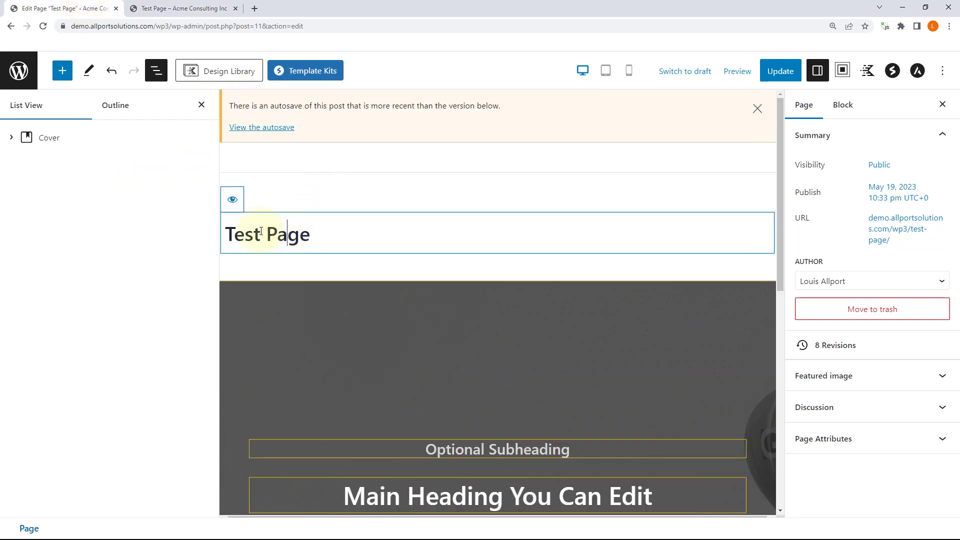
{"action": "left_click", "coordinate": [232, 204]}
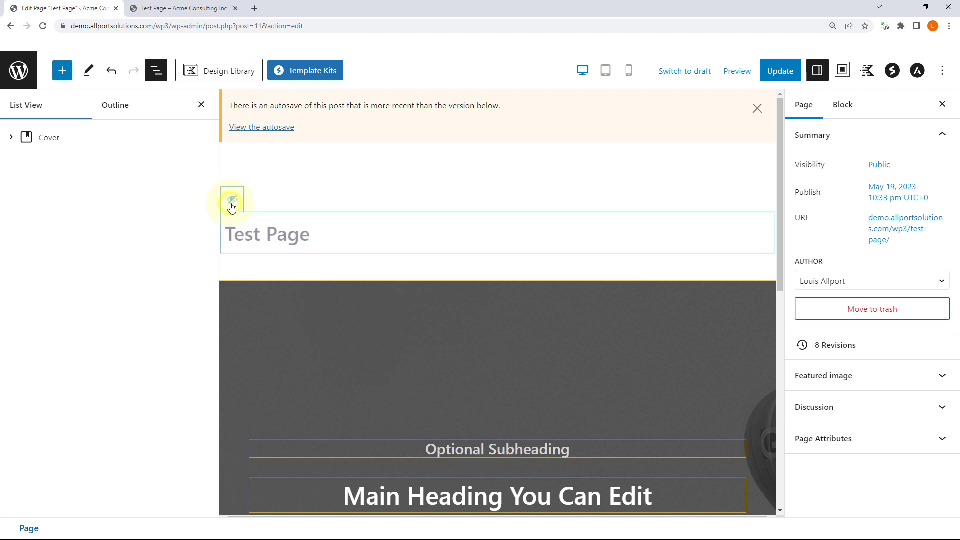
{"action": "left_click", "coordinate": [737, 71]}
{"action": "left_click", "coordinate": [663, 184]}
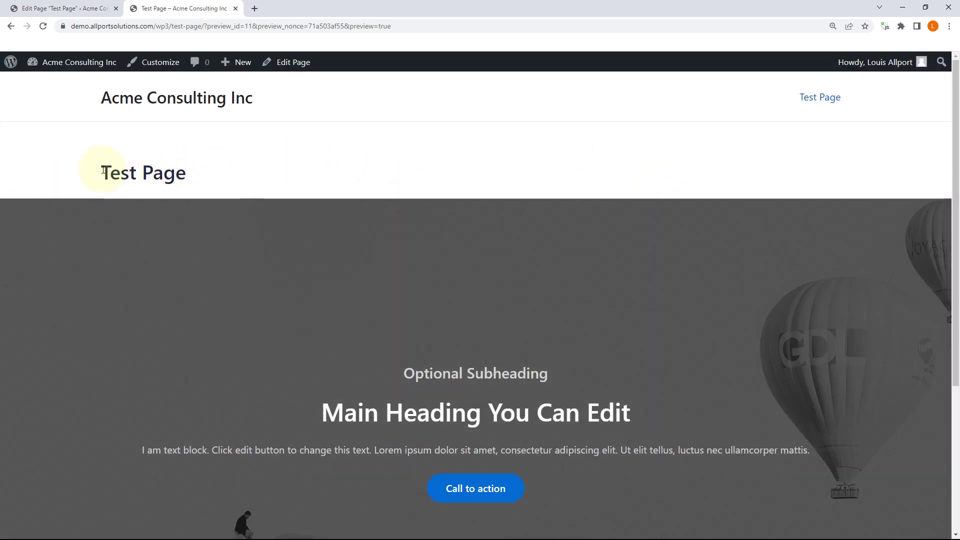
{"action": "left_click_drag", "start_coordinate": [103, 167], "coordinate": [262, 189]}
{"action": "left_click", "coordinate": [387, 170]}
{"action": "scroll", "coordinate": [562, 218], "scroll_direction": "down", "scroll_amount": 4}
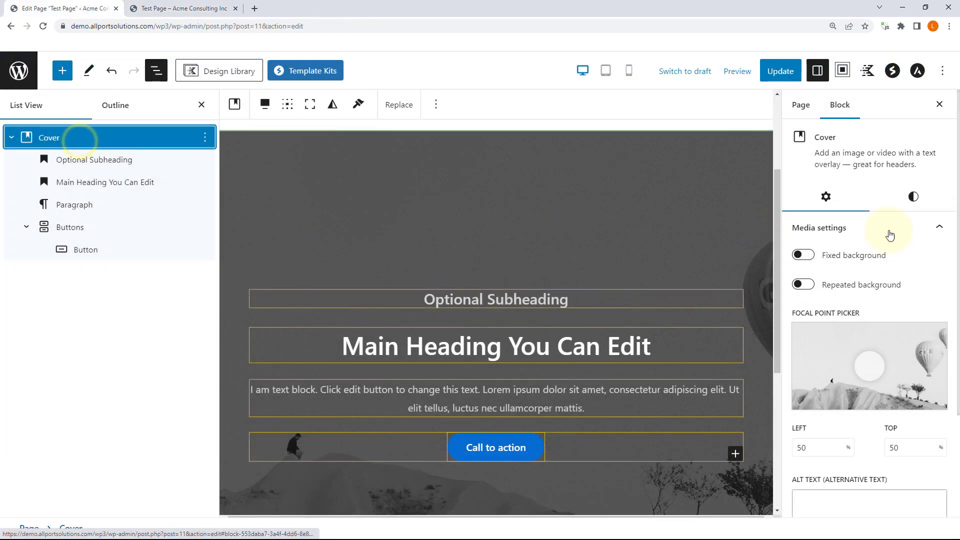
Step: Shift the cover's focal point toward the balloon, then clear its background image
{"action": "left_click", "coordinate": [914, 199]}
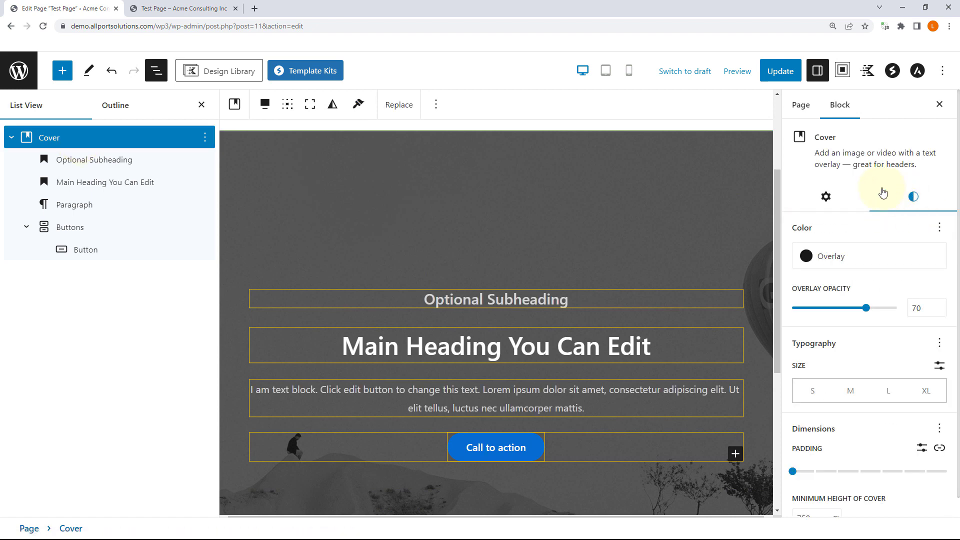
{"action": "left_click", "coordinate": [826, 200]}
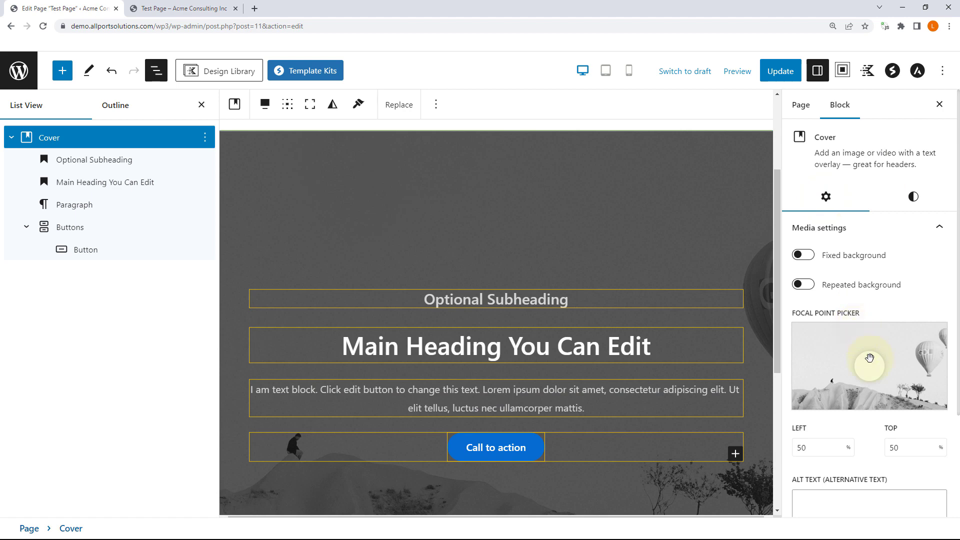
{"action": "mouse_move", "coordinate": [875, 373]}
{"action": "left_mouse_down"}
{"action": "mouse_move", "coordinate": [881, 353]}
{"action": "mouse_move", "coordinate": [919, 350]}
{"action": "mouse_move", "coordinate": [846, 345]}
{"action": "mouse_move", "coordinate": [847, 371]}
{"action": "mouse_move", "coordinate": [918, 355]}
{"action": "left_mouse_up"}
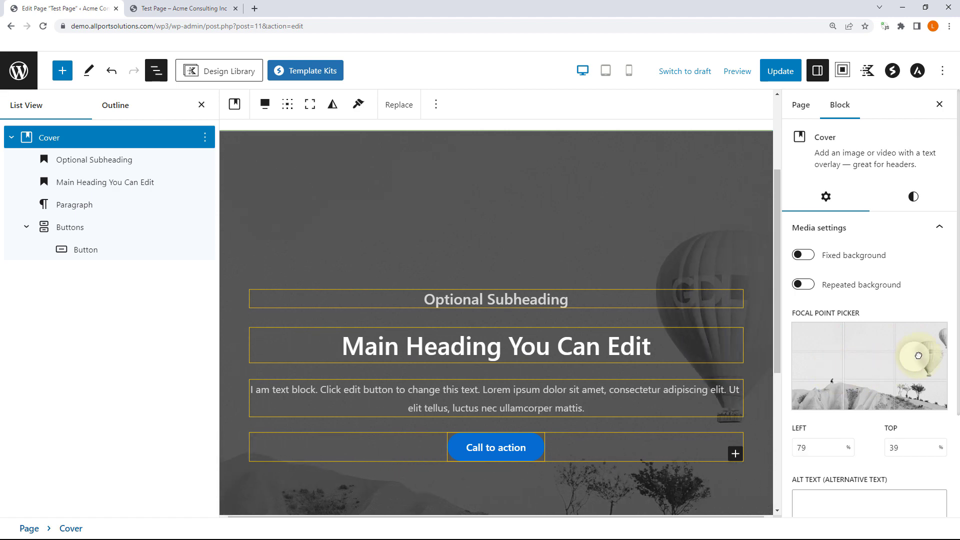
{"action": "scroll", "coordinate": [930, 357], "scroll_direction": "down", "scroll_amount": 3}
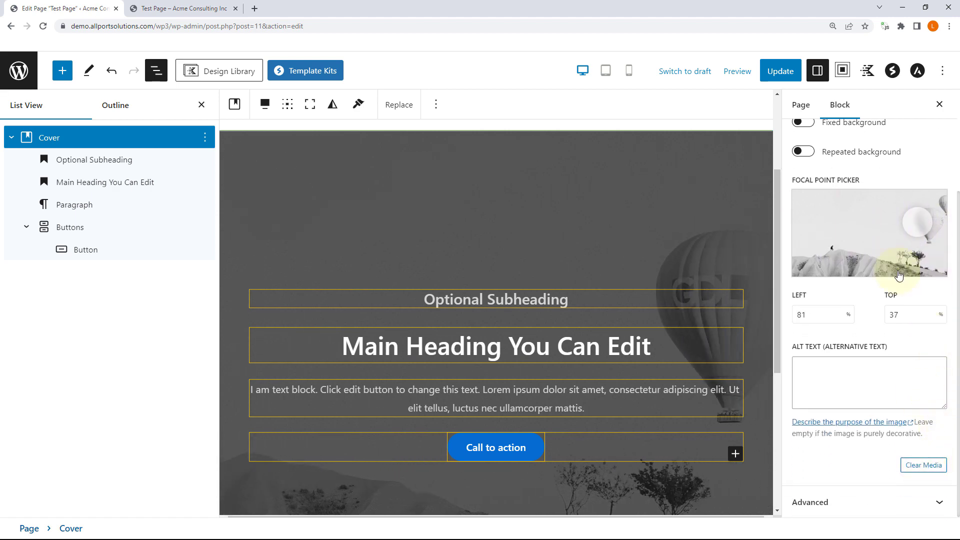
{"action": "left_click", "coordinate": [924, 465]}
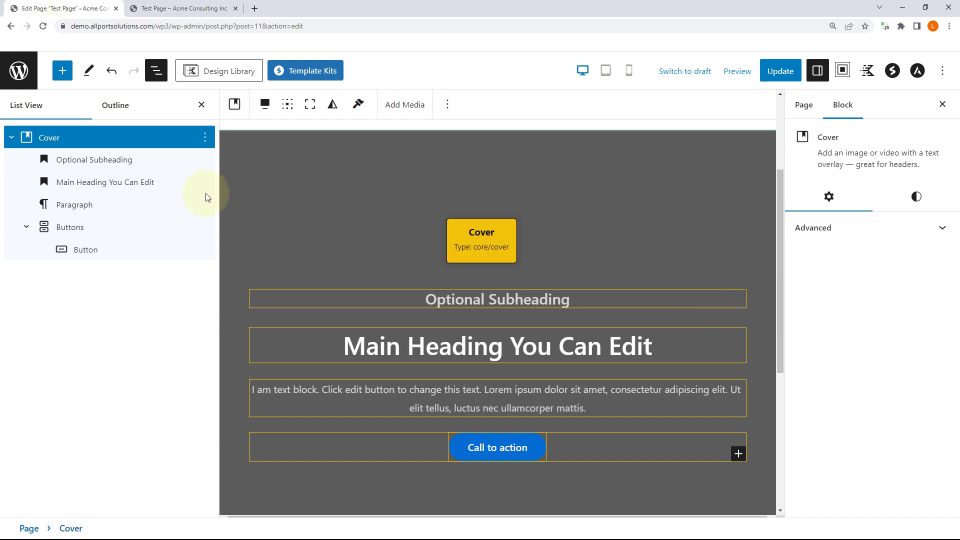
Step: Remove the Cover block entirely and reopen the Template Kits library
{"action": "left_click", "coordinate": [205, 142]}
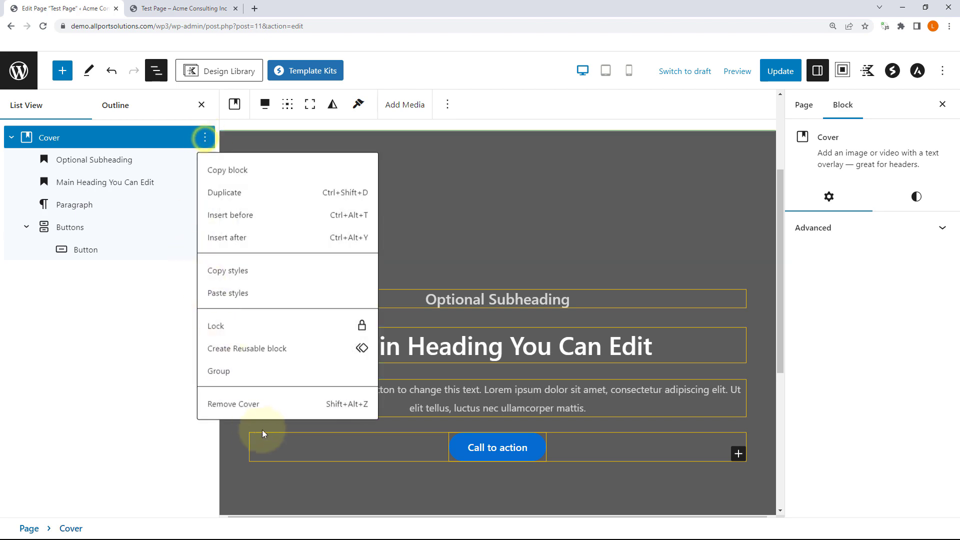
{"action": "left_click", "coordinate": [256, 404]}
{"action": "left_click", "coordinate": [310, 70]}
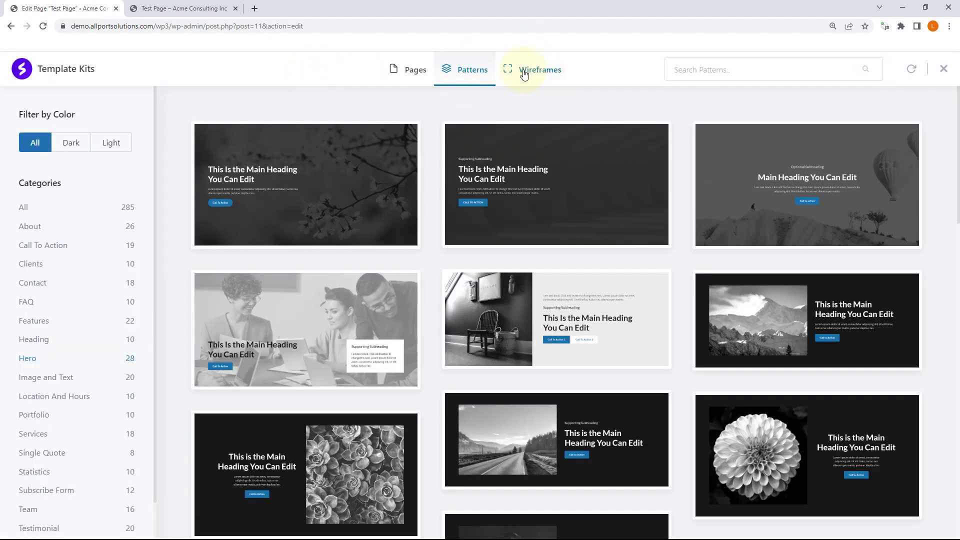
Step: Browse the Pages template kits and open the Freelance Voice-over Artist kit
{"action": "scroll", "coordinate": [652, 293], "scroll_direction": "down", "scroll_amount": 10}
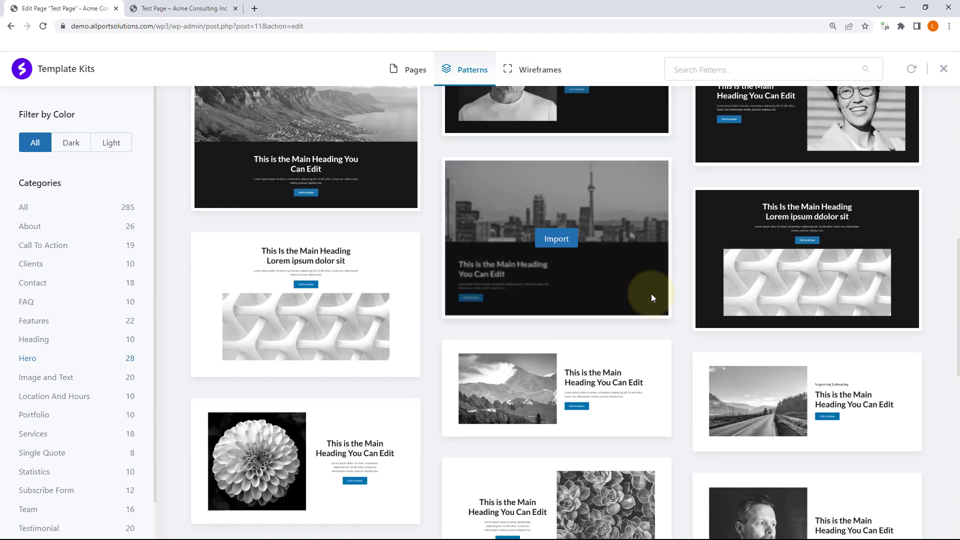
{"action": "scroll", "coordinate": [651, 297], "scroll_direction": "up", "scroll_amount": 10}
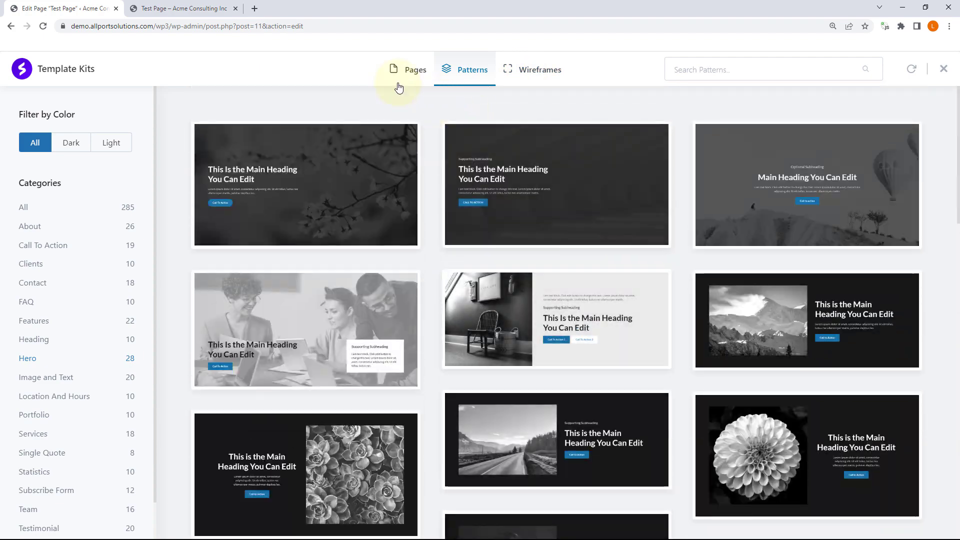
{"action": "left_click", "coordinate": [408, 70]}
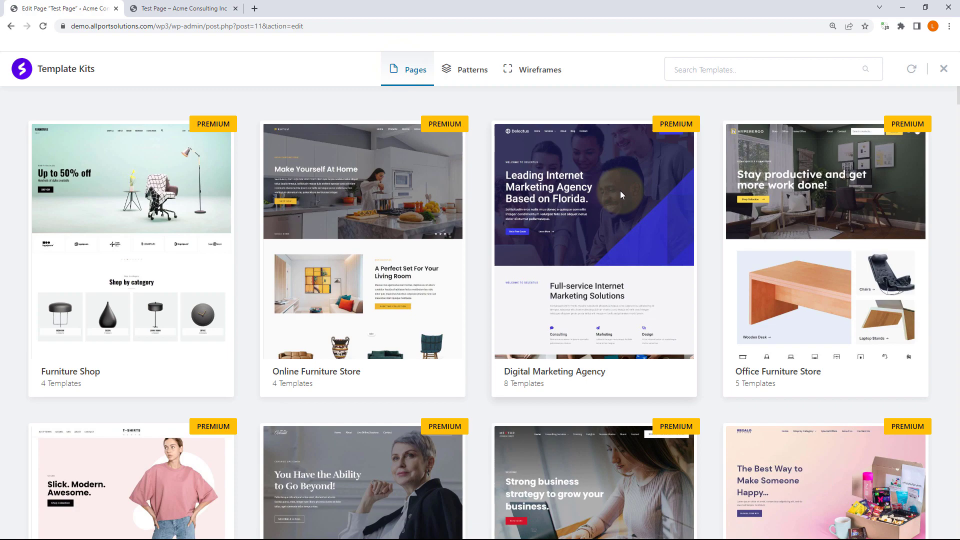
{"action": "scroll", "coordinate": [822, 250], "scroll_direction": "down", "scroll_amount": 7}
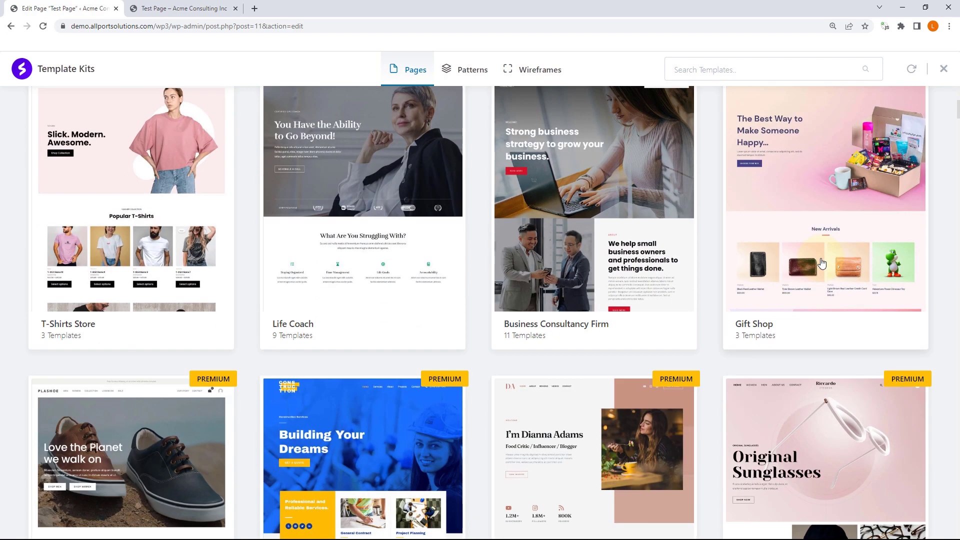
{"action": "scroll", "coordinate": [823, 263], "scroll_direction": "down", "scroll_amount": 11}
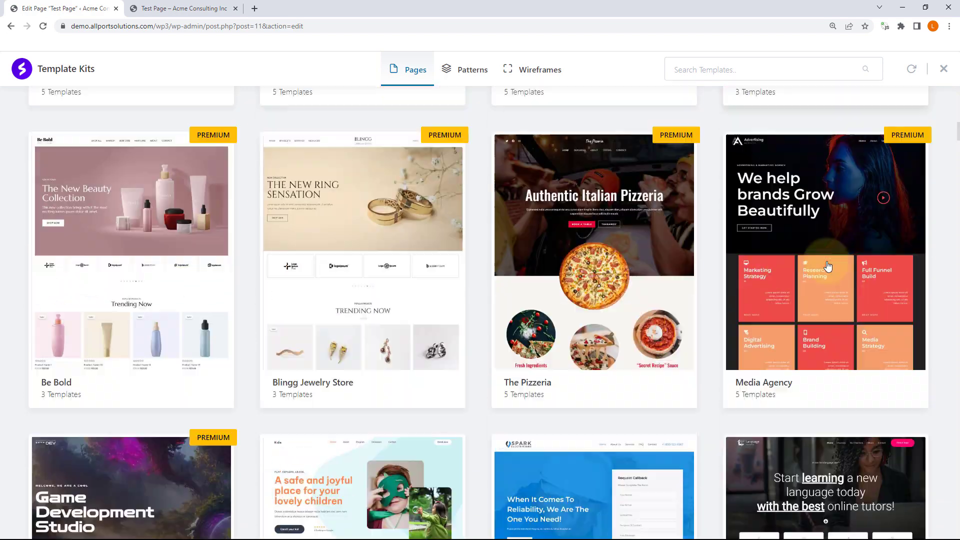
{"action": "scroll", "coordinate": [385, 307], "scroll_direction": "up", "scroll_amount": 5}
{"action": "scroll", "coordinate": [433, 297], "scroll_direction": "down", "scroll_amount": 5}
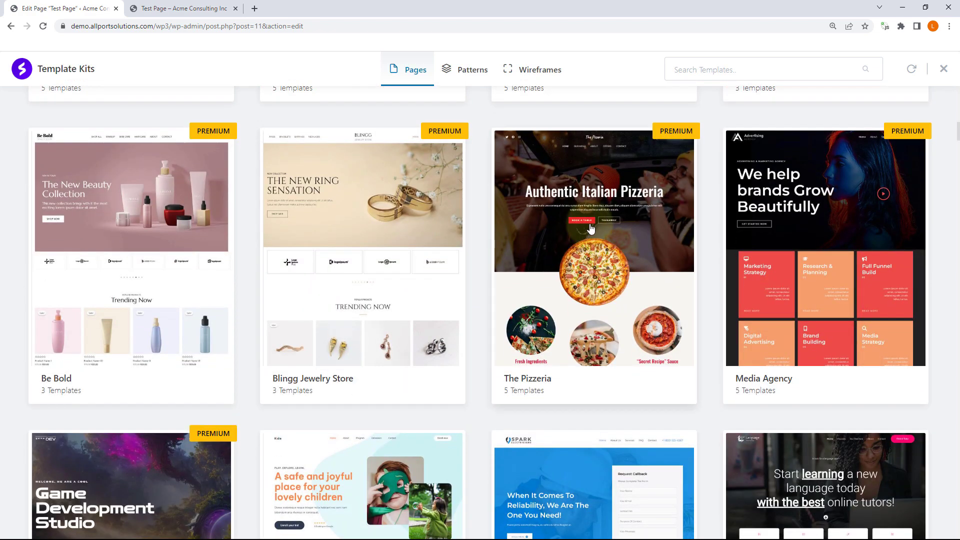
{"action": "scroll", "coordinate": [859, 218], "scroll_direction": "down", "scroll_amount": 4}
{"action": "scroll", "coordinate": [859, 218], "scroll_direction": "down", "scroll_amount": 1}
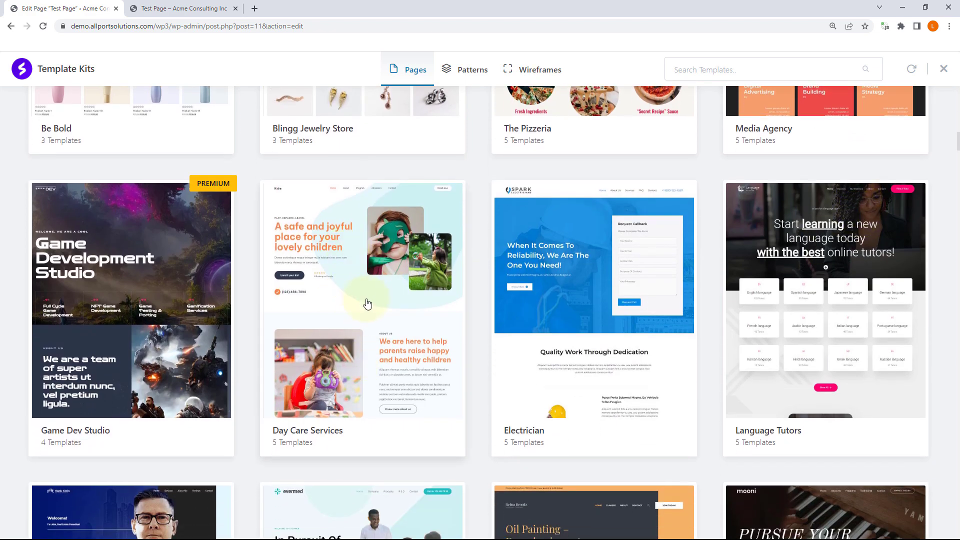
{"action": "scroll", "coordinate": [823, 279], "scroll_direction": "down", "scroll_amount": 3}
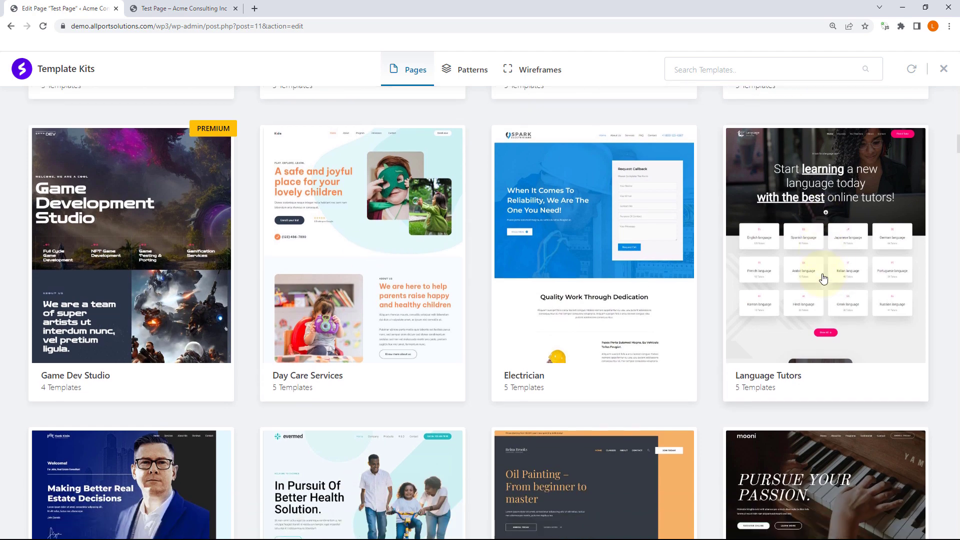
{"action": "scroll", "coordinate": [824, 278], "scroll_direction": "down", "scroll_amount": 4}
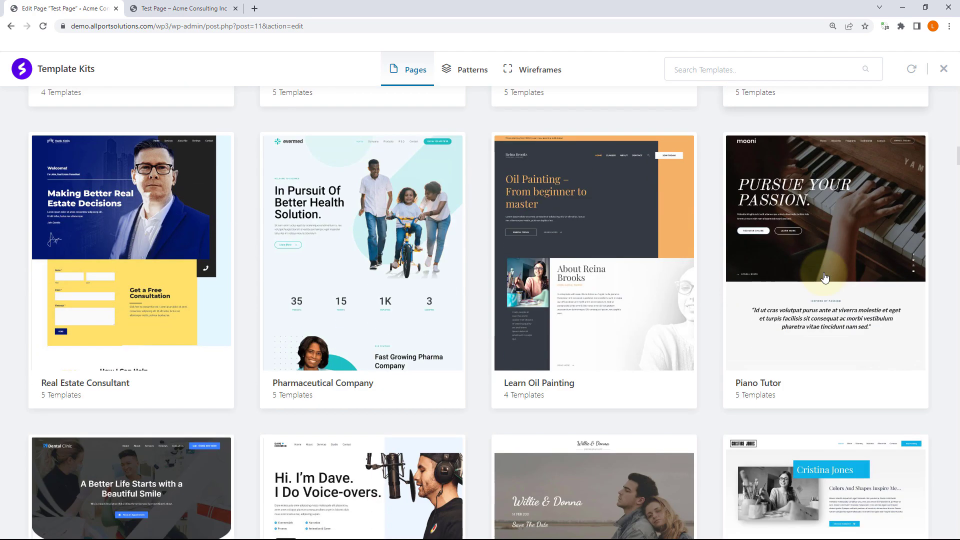
{"action": "scroll", "coordinate": [825, 277], "scroll_direction": "down", "scroll_amount": 4}
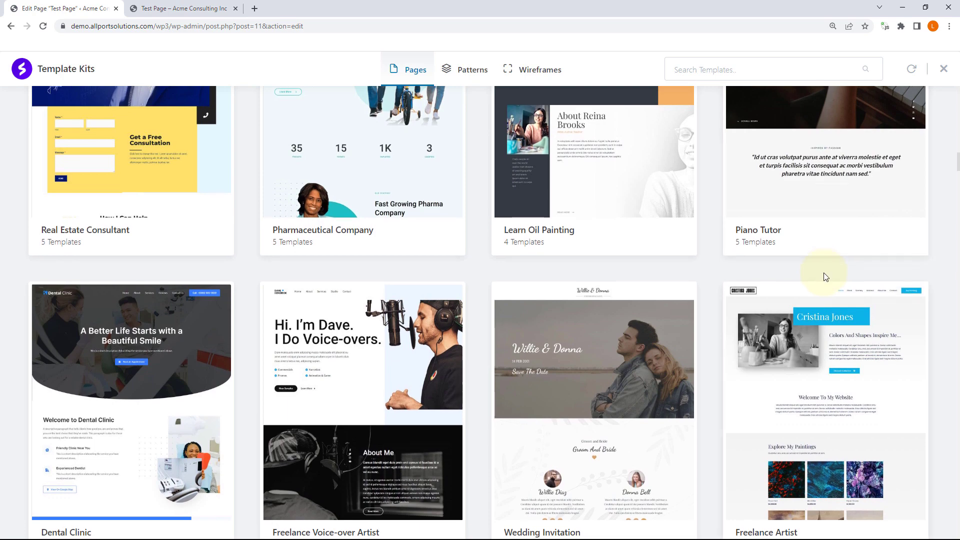
{"action": "scroll", "coordinate": [825, 277], "scroll_direction": "down", "scroll_amount": 4}
{"action": "scroll", "coordinate": [823, 272], "scroll_direction": "up", "scroll_amount": 3}
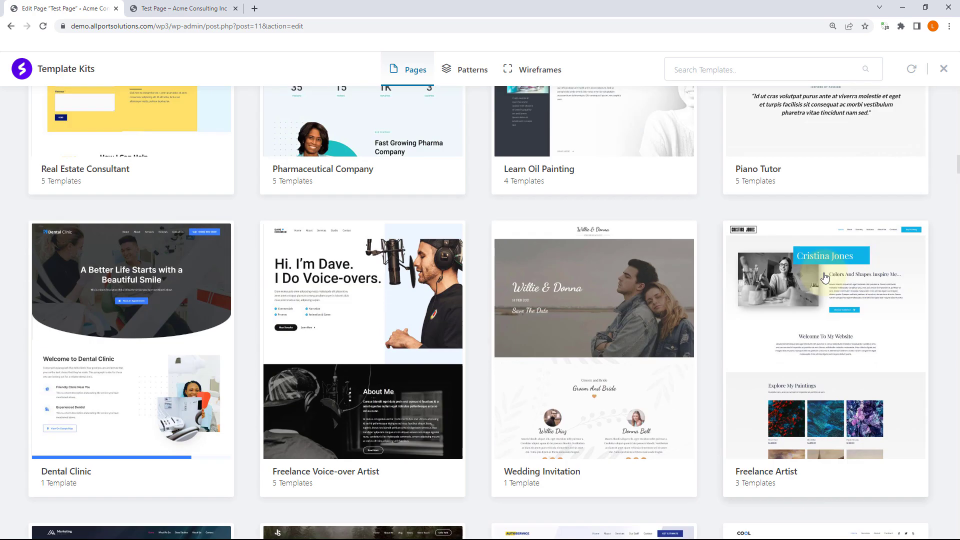
{"action": "left_click", "coordinate": [357, 336]}
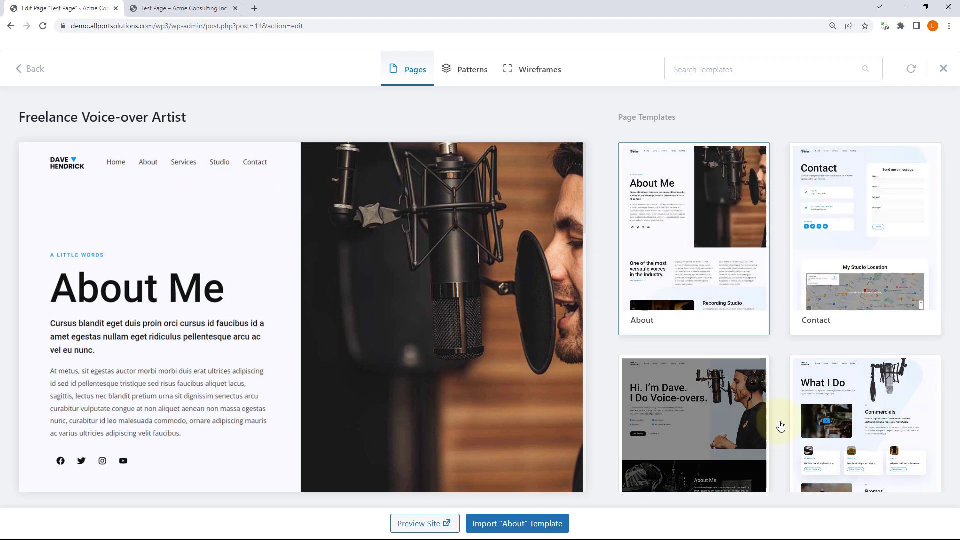
Step: Import the kit's Home template into the Test Page as six Containers
{"action": "scroll", "coordinate": [832, 399], "scroll_direction": "down", "scroll_amount": 1}
{"action": "scroll", "coordinate": [832, 399], "scroll_direction": "down", "scroll_amount": 5}
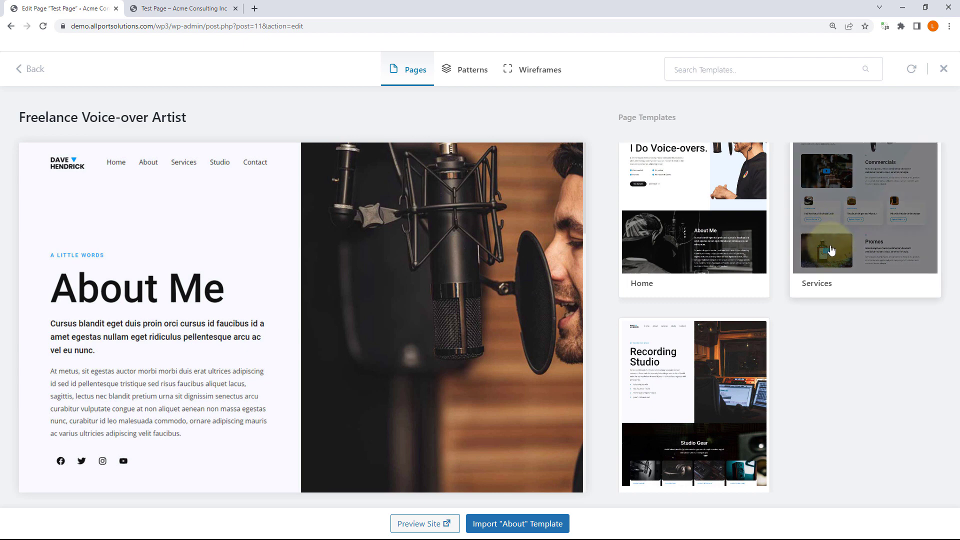
{"action": "scroll", "coordinate": [831, 250], "scroll_direction": "up", "scroll_amount": 2}
{"action": "scroll", "coordinate": [831, 250], "scroll_direction": "down", "scroll_amount": 3}
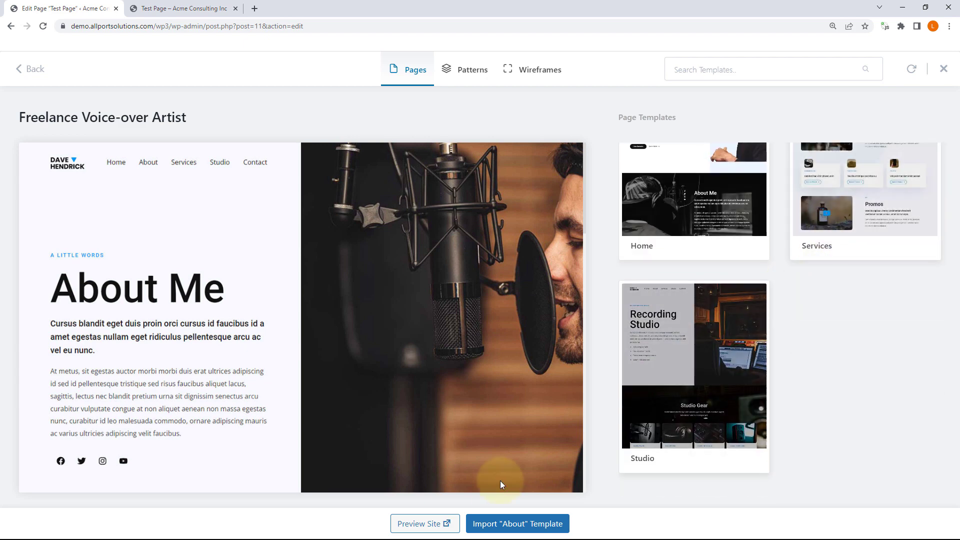
{"action": "scroll", "coordinate": [645, 370], "scroll_direction": "up", "scroll_amount": 4}
{"action": "left_click", "coordinate": [719, 317]}
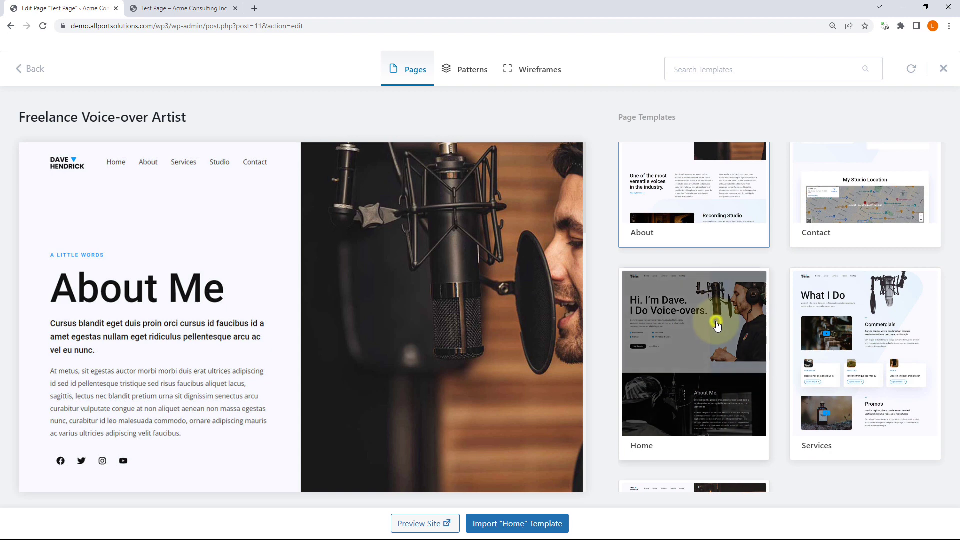
{"action": "left_click", "coordinate": [531, 529]}
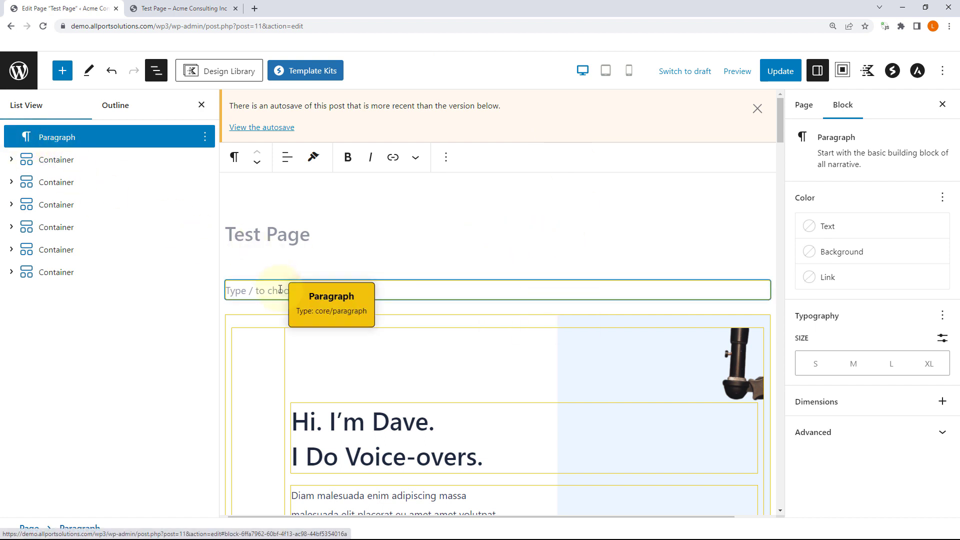
Step: Close the block Settings sidebar to widen the editing canvas
{"action": "left_click", "coordinate": [205, 135]}
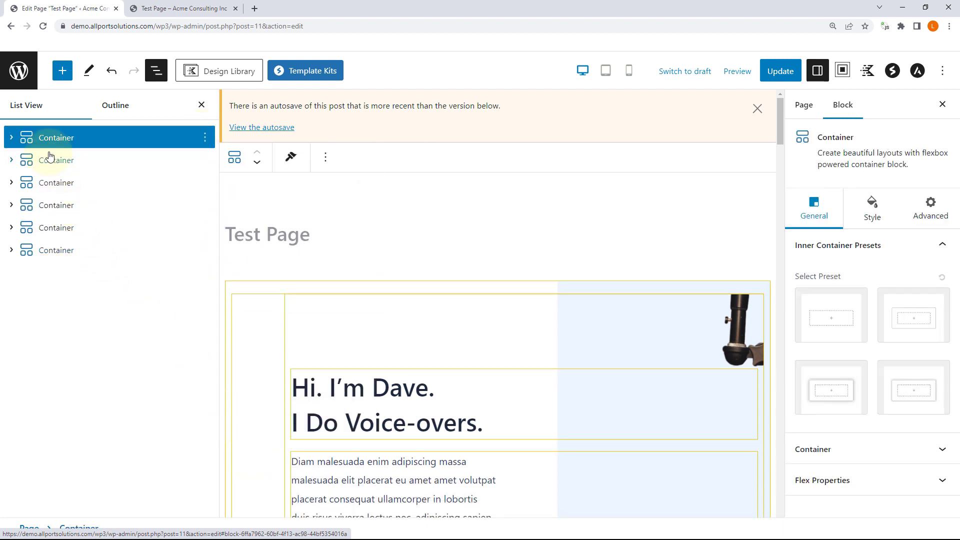
{"action": "scroll", "coordinate": [428, 294], "scroll_direction": "down", "scroll_amount": 10}
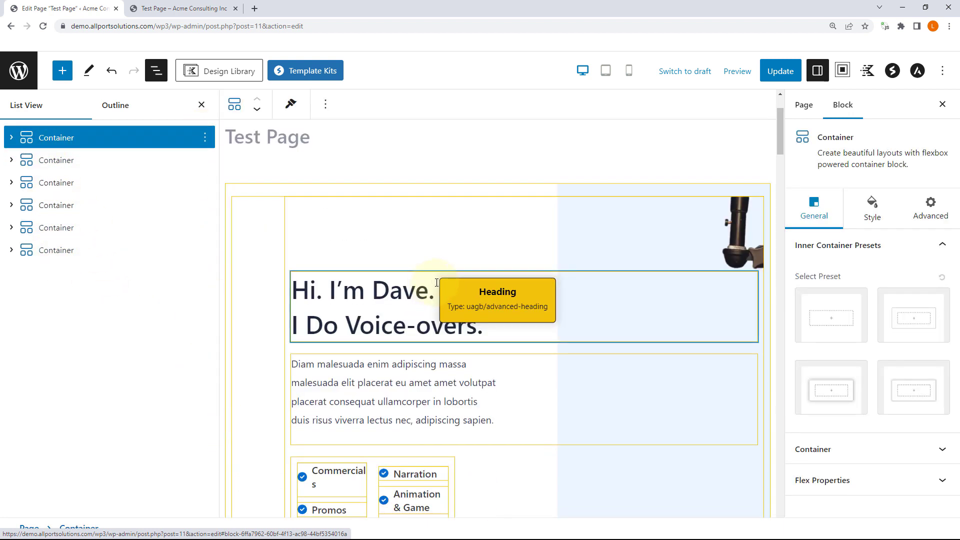
{"action": "scroll", "coordinate": [484, 270], "scroll_direction": "down", "scroll_amount": 5}
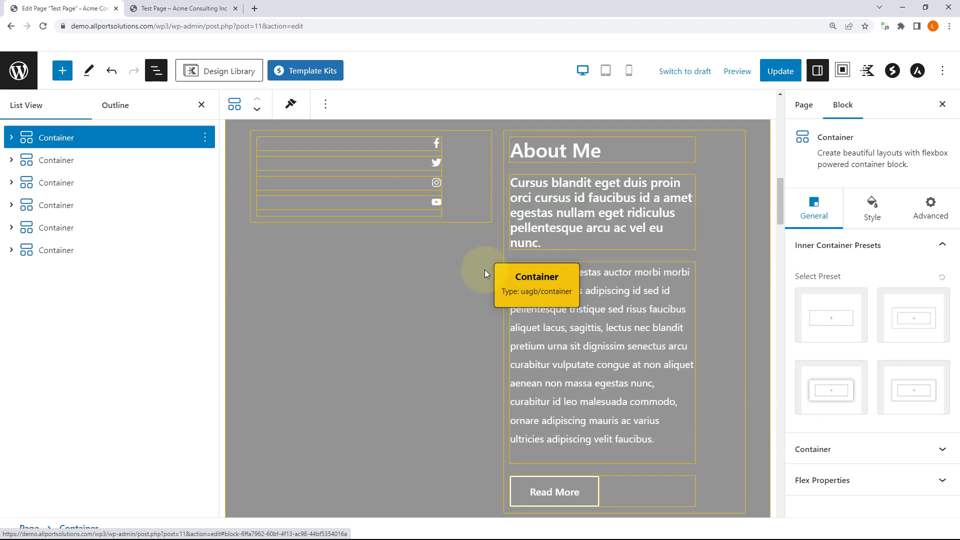
{"action": "scroll", "coordinate": [485, 270], "scroll_direction": "up", "scroll_amount": 20}
{"action": "left_click", "coordinate": [943, 104]}
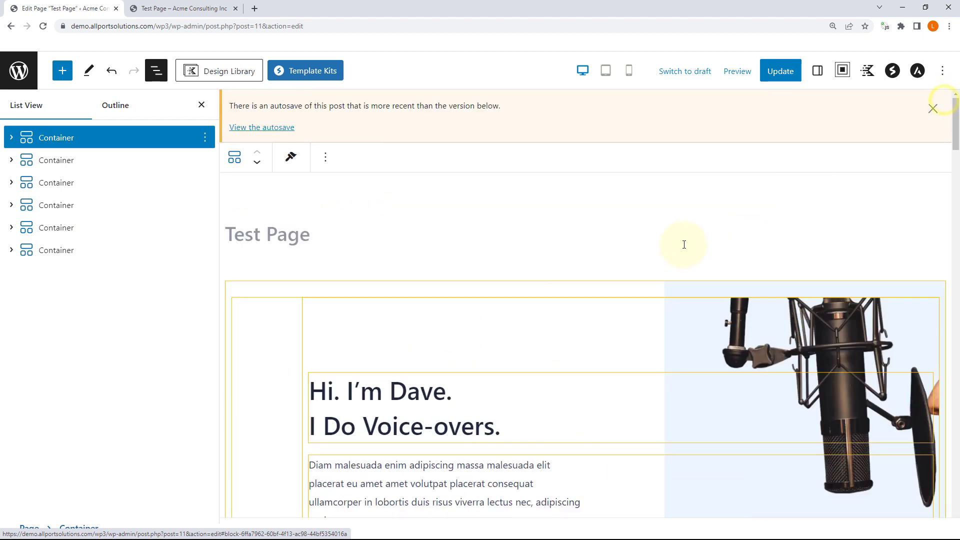
{"action": "scroll", "coordinate": [683, 242], "scroll_direction": "down", "scroll_amount": 5}
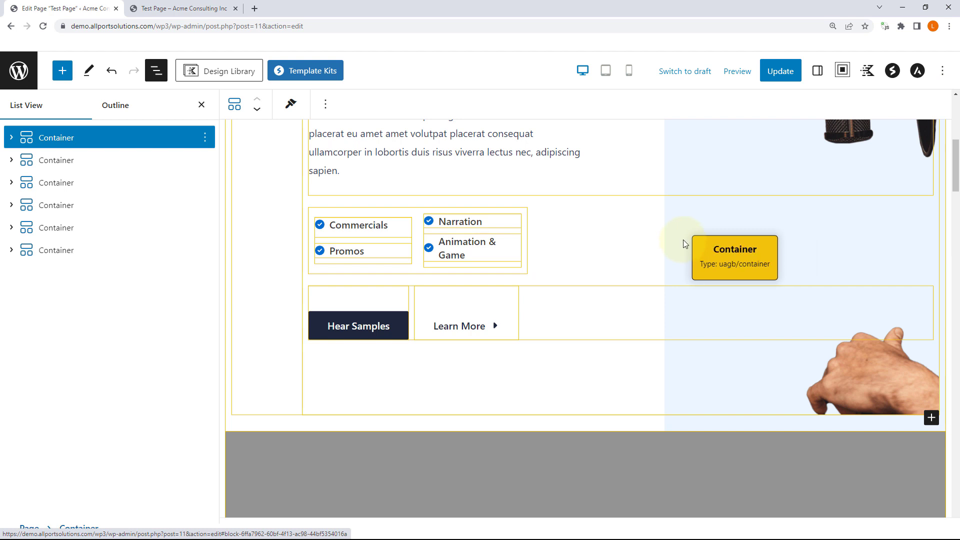
{"action": "scroll", "coordinate": [683, 240], "scroll_direction": "up", "scroll_amount": 5}
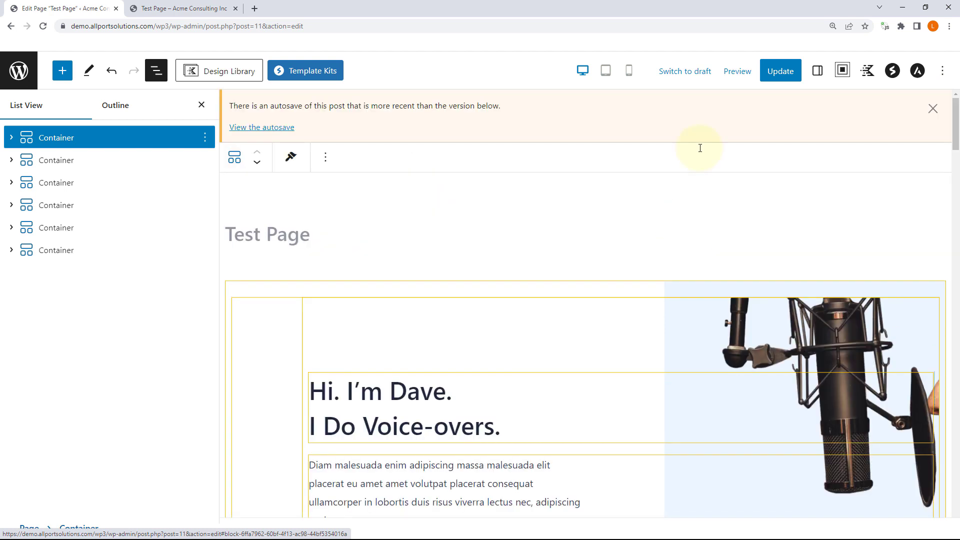
Step: Inspect the first Container's nested headings and buttons in List View, then preview at Tablet width
{"action": "left_click", "coordinate": [11, 138]}
{"action": "left_click", "coordinate": [27, 160]}
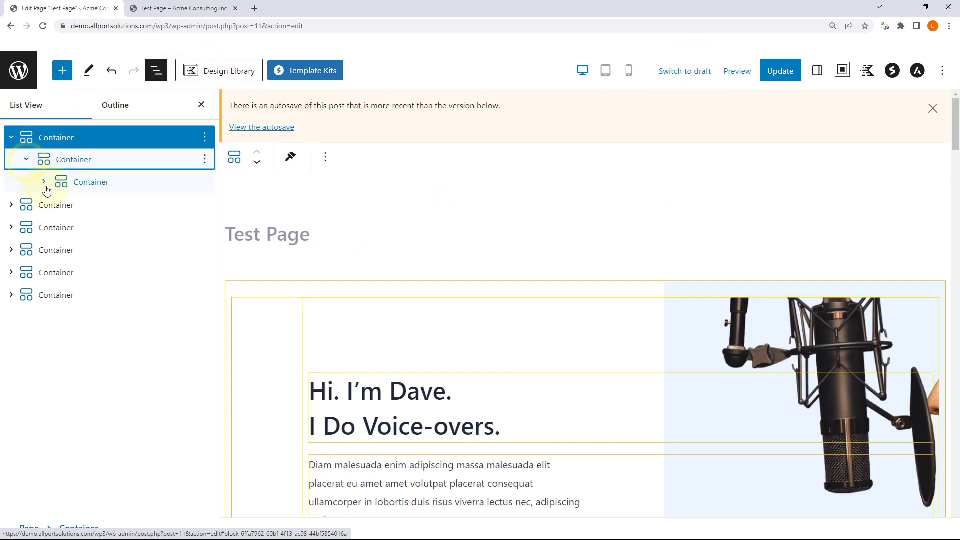
{"action": "left_click", "coordinate": [44, 183]}
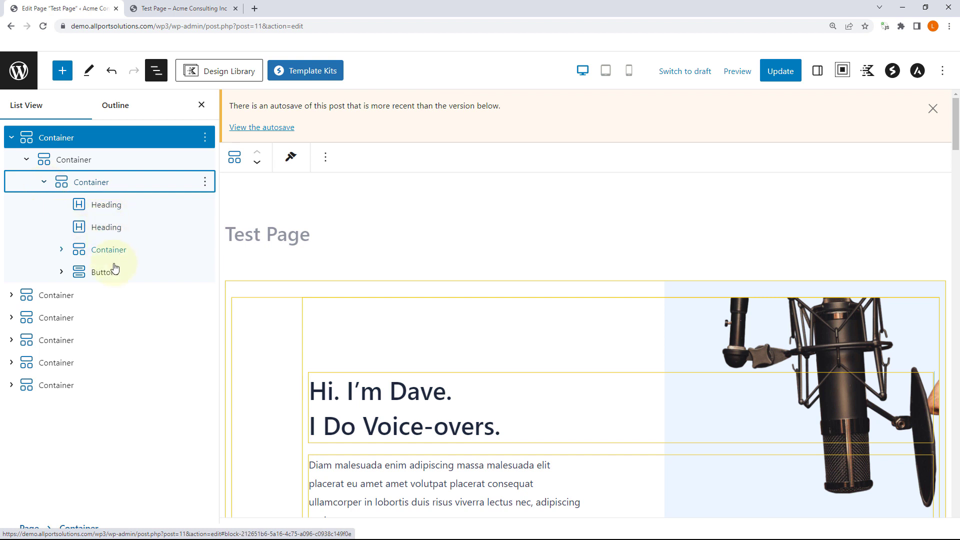
{"action": "left_click", "coordinate": [11, 139]}
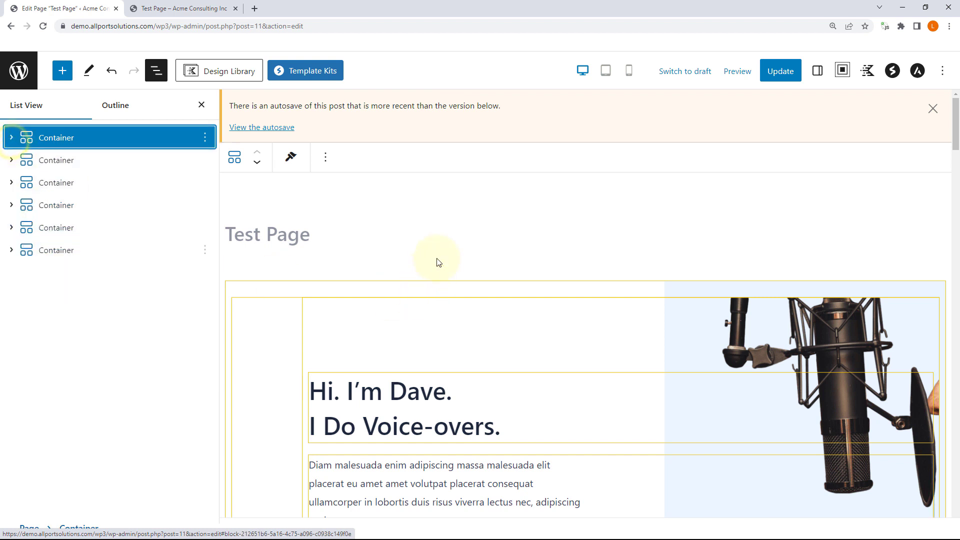
{"action": "left_click", "coordinate": [605, 71]}
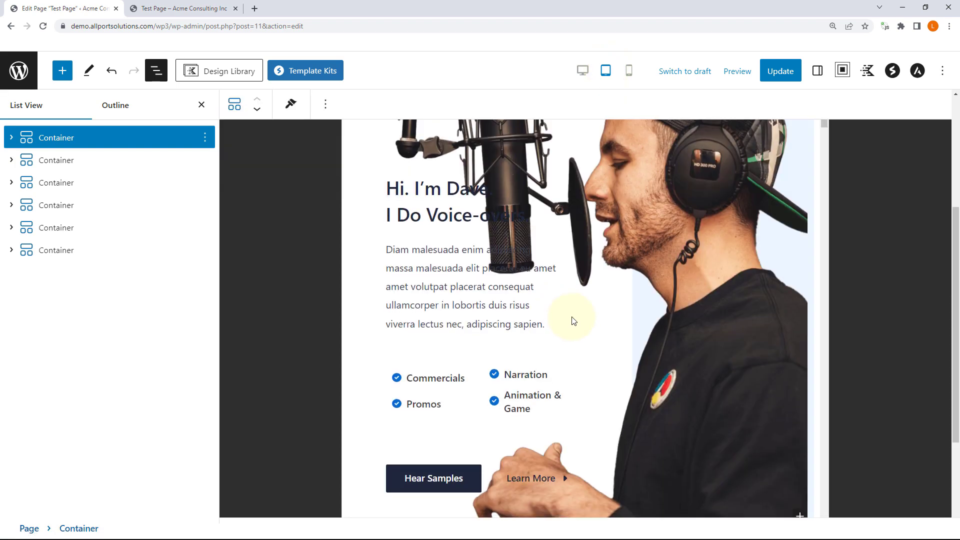
Step: Scroll through the tablet-width preview from the voice-over hero downward
{"action": "scroll", "coordinate": [571, 319], "scroll_direction": "up", "scroll_amount": 4}
{"action": "scroll", "coordinate": [569, 288], "scroll_direction": "down", "scroll_amount": 2}
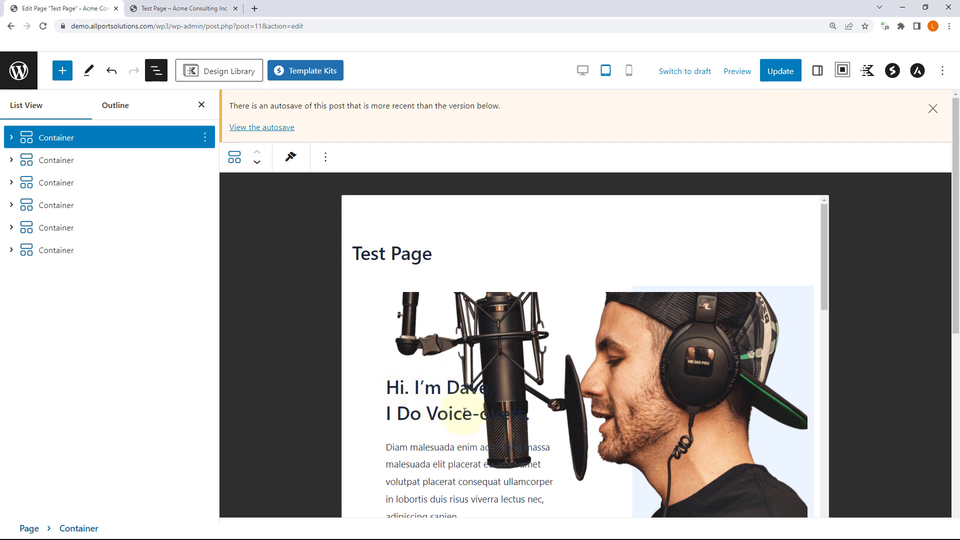
{"action": "scroll", "coordinate": [512, 412], "scroll_direction": "down", "scroll_amount": 2}
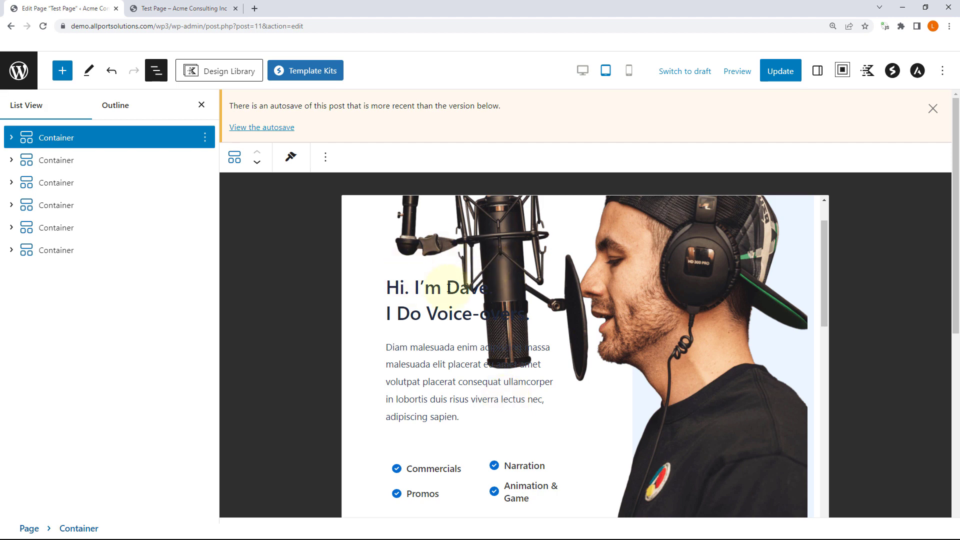
{"action": "scroll", "coordinate": [517, 301], "scroll_direction": "down", "scroll_amount": 1}
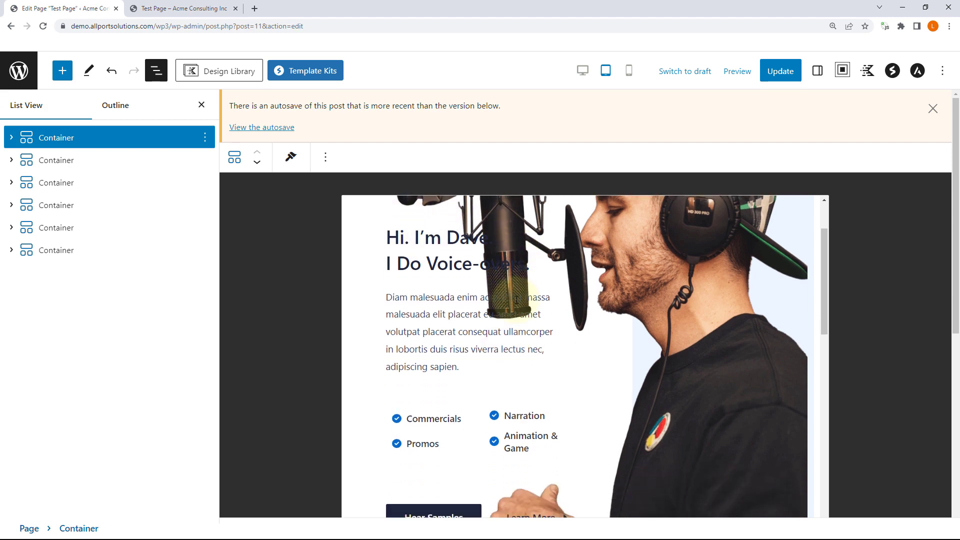
{"action": "scroll", "coordinate": [517, 300], "scroll_direction": "down", "scroll_amount": 2}
{"action": "scroll", "coordinate": [516, 303], "scroll_direction": "up", "scroll_amount": 3}
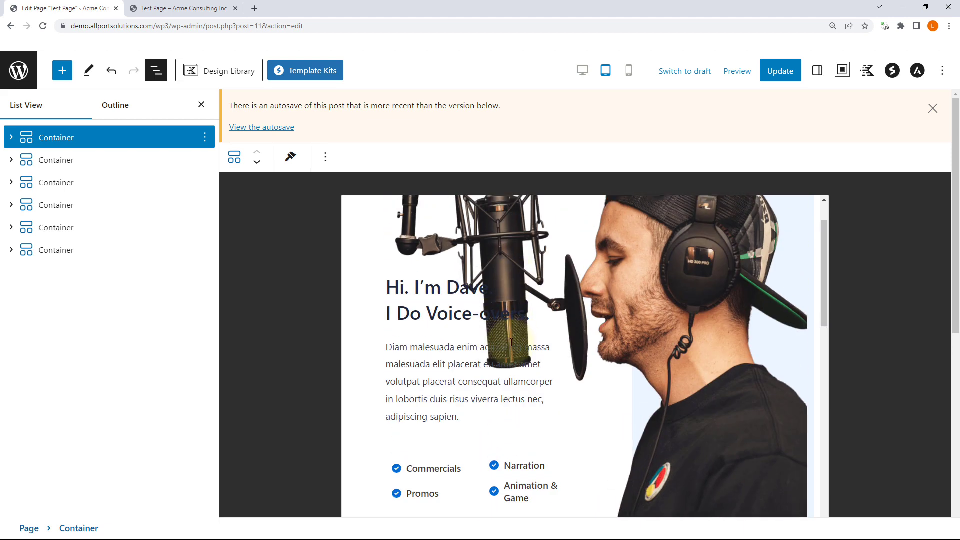
Step: Close List View and review the About Me and What I Do sections
{"action": "left_click", "coordinate": [200, 105]}
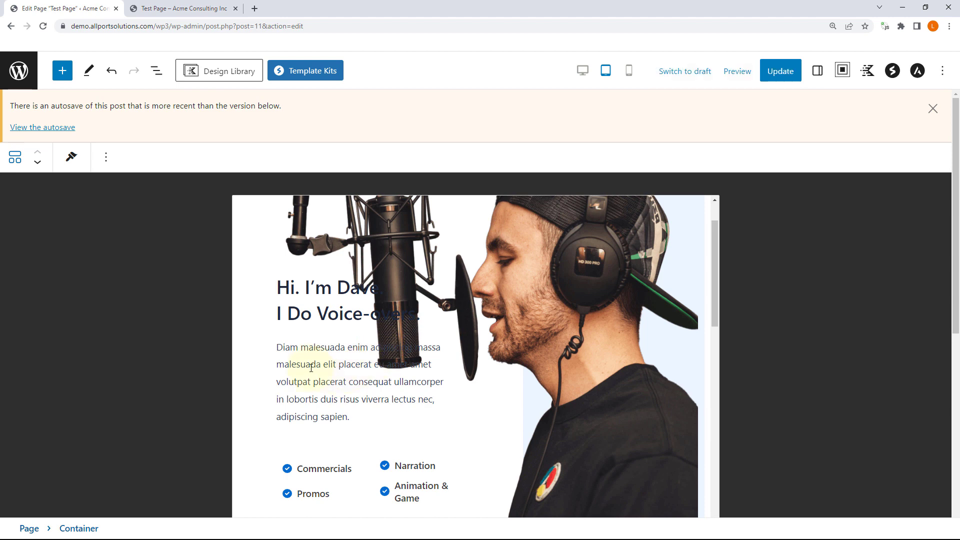
{"action": "left_click_drag", "start_coordinate": [301, 352], "coordinate": [399, 400]}
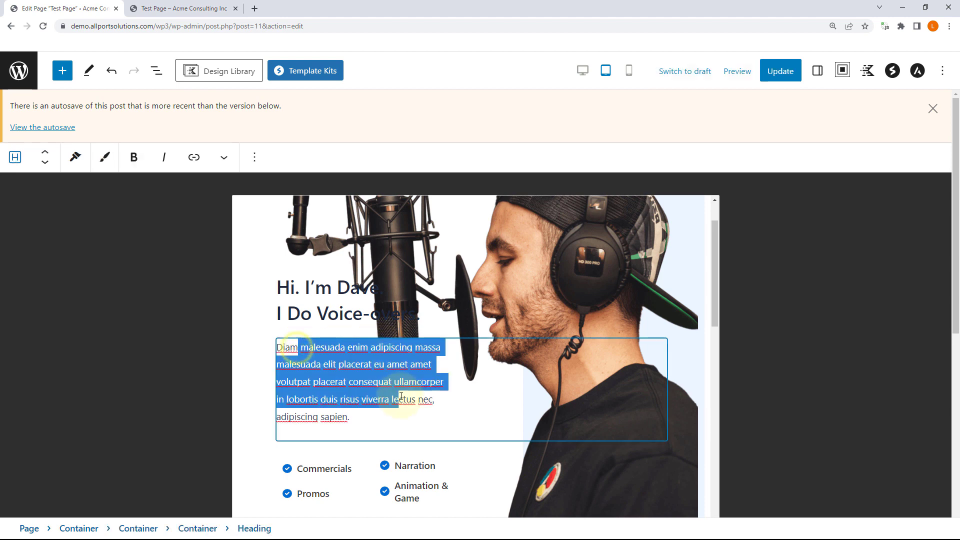
{"action": "left_click", "coordinate": [267, 329]}
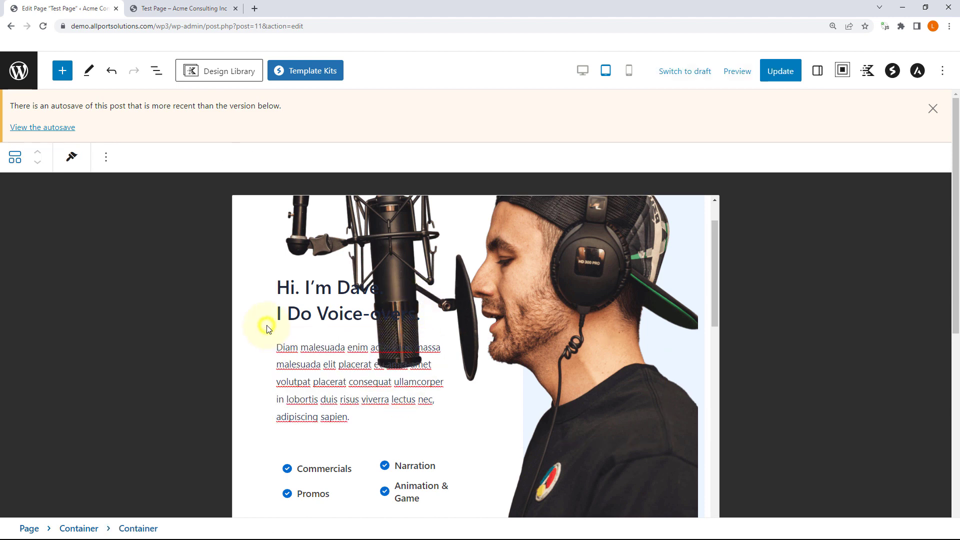
{"action": "scroll", "coordinate": [277, 326], "scroll_direction": "down", "scroll_amount": 10}
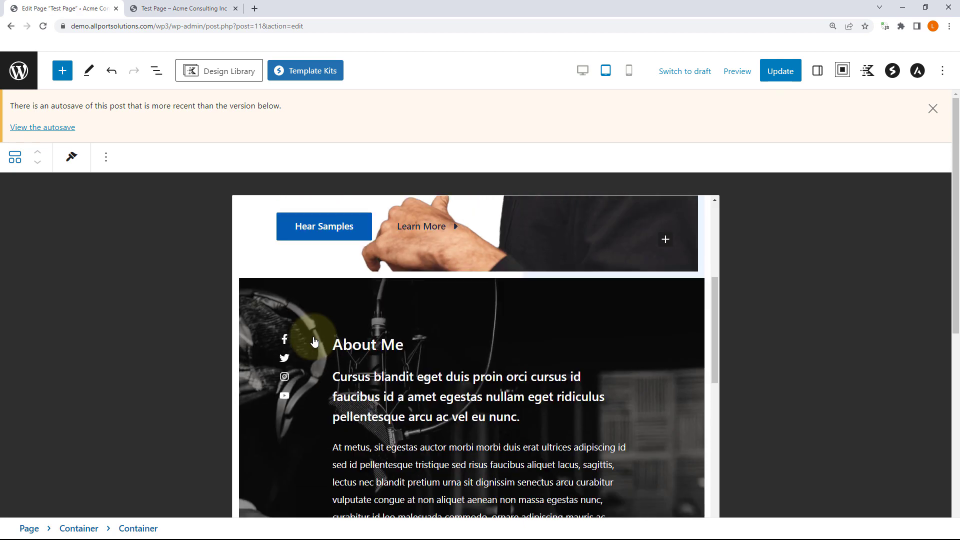
{"action": "scroll", "coordinate": [317, 339], "scroll_direction": "down", "scroll_amount": 10}
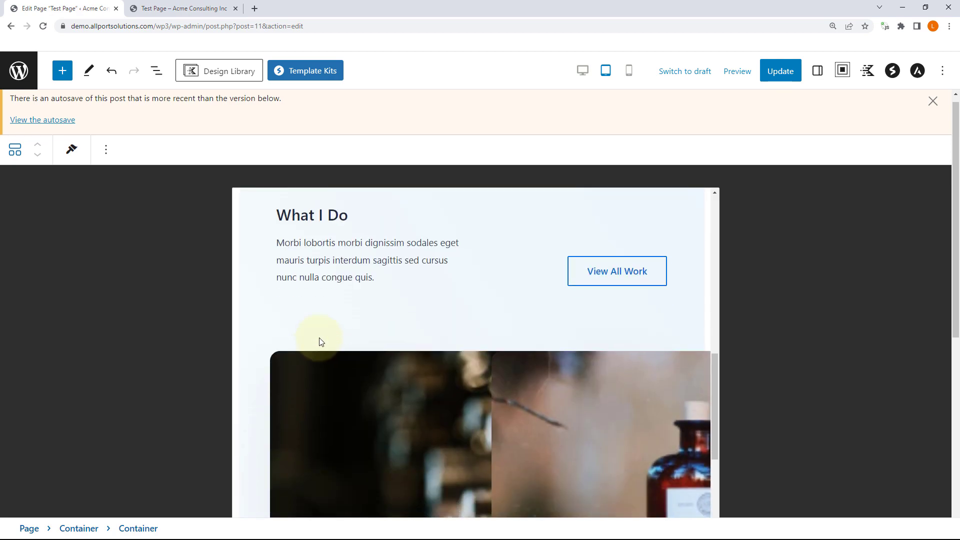
{"action": "scroll", "coordinate": [385, 345], "scroll_direction": "up", "scroll_amount": 5}
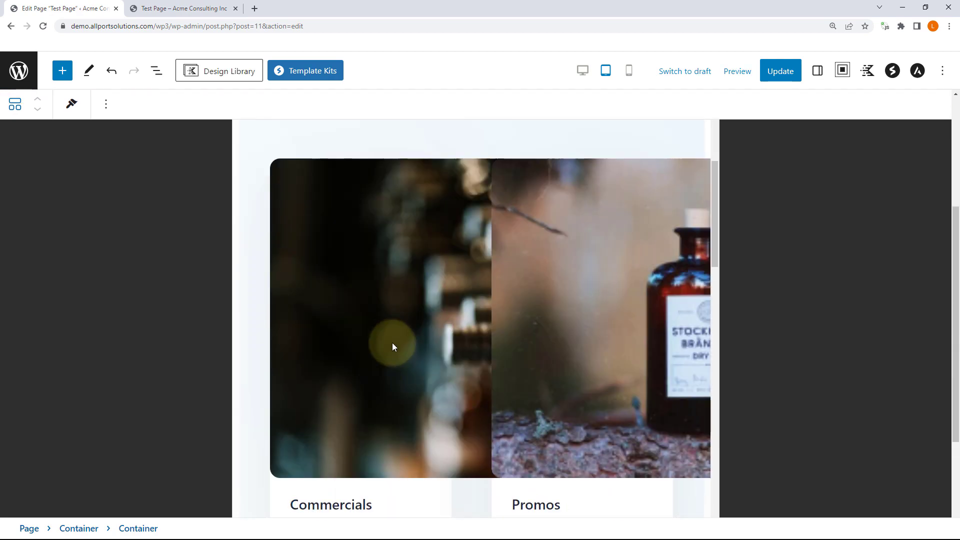
{"action": "scroll", "coordinate": [413, 338], "scroll_direction": "up", "scroll_amount": 15}
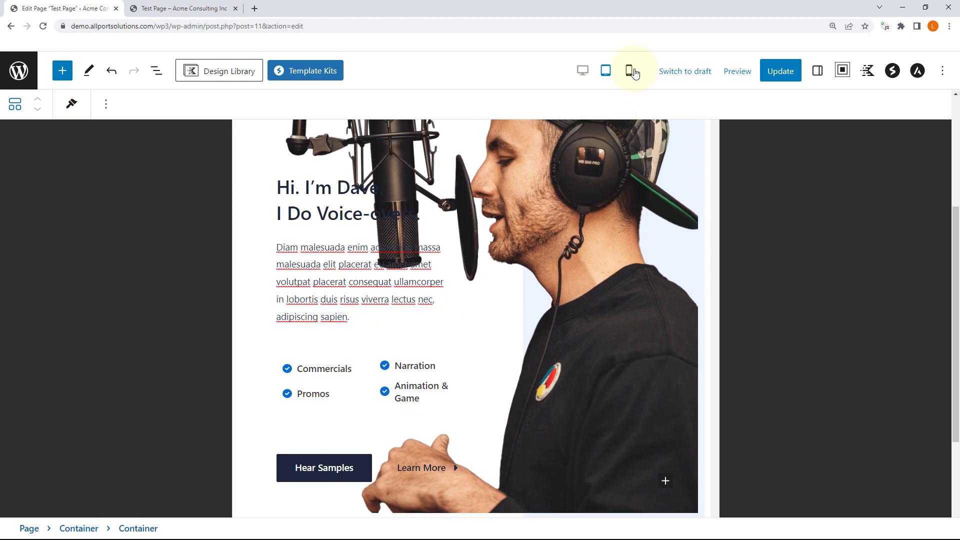
{"action": "left_click", "coordinate": [632, 72]}
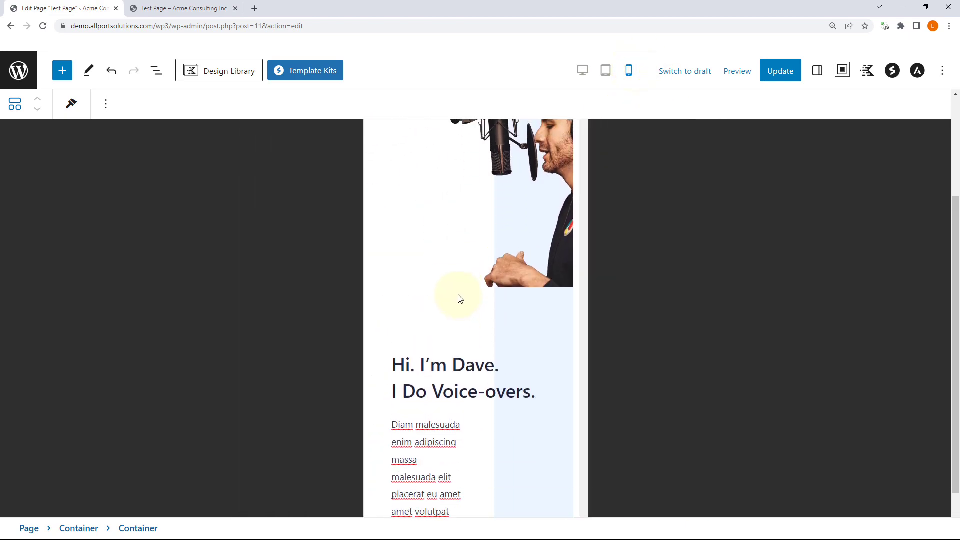
{"action": "scroll", "coordinate": [491, 269], "scroll_direction": "down", "scroll_amount": 9}
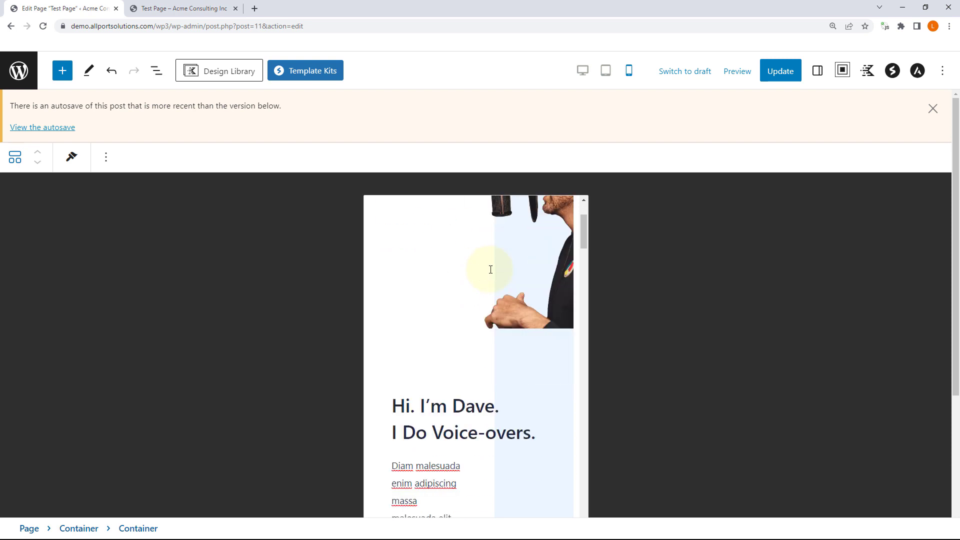
{"action": "scroll", "coordinate": [425, 436], "scroll_direction": "up", "scroll_amount": 3}
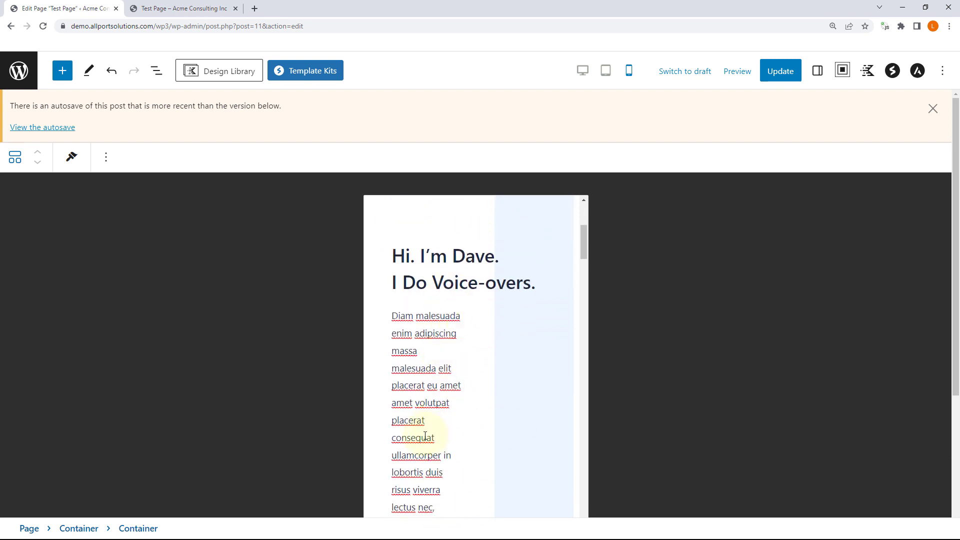
{"action": "left_click", "coordinate": [438, 361]}
{"action": "scroll", "coordinate": [440, 352], "scroll_direction": "down", "scroll_amount": 2}
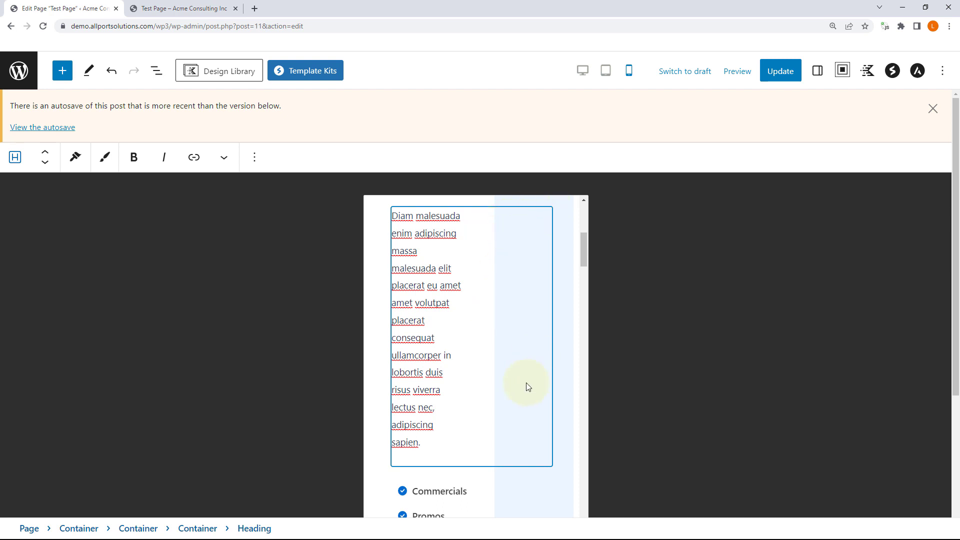
{"action": "scroll", "coordinate": [528, 386], "scroll_direction": "down", "scroll_amount": 6}
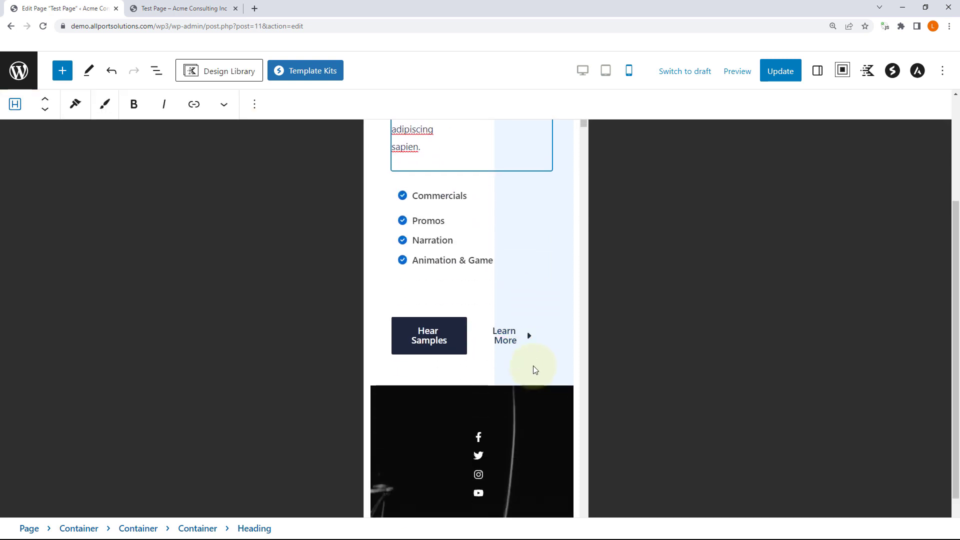
{"action": "scroll", "coordinate": [533, 368], "scroll_direction": "down", "scroll_amount": 4}
{"action": "scroll", "coordinate": [536, 325], "scroll_direction": "up", "scroll_amount": 1}
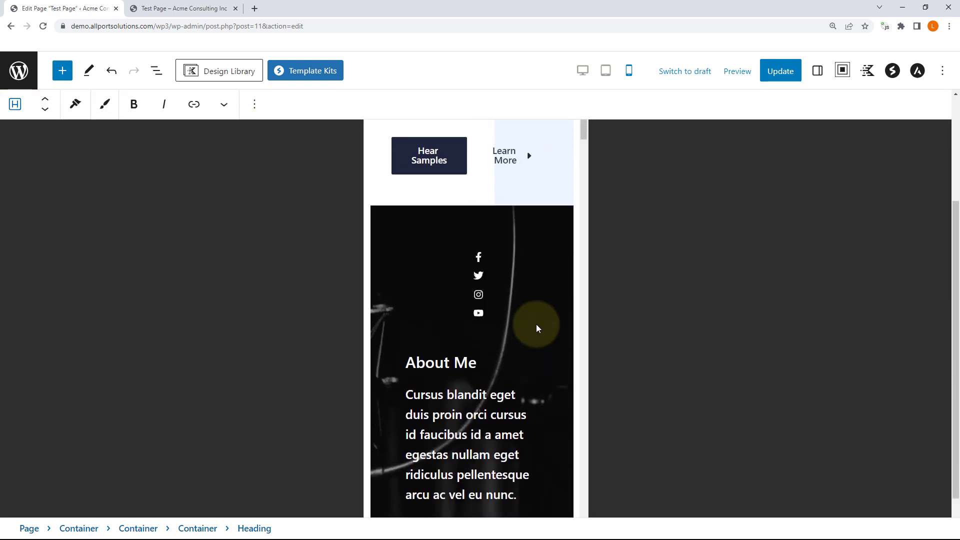
{"action": "scroll", "coordinate": [535, 322], "scroll_direction": "down", "scroll_amount": 2}
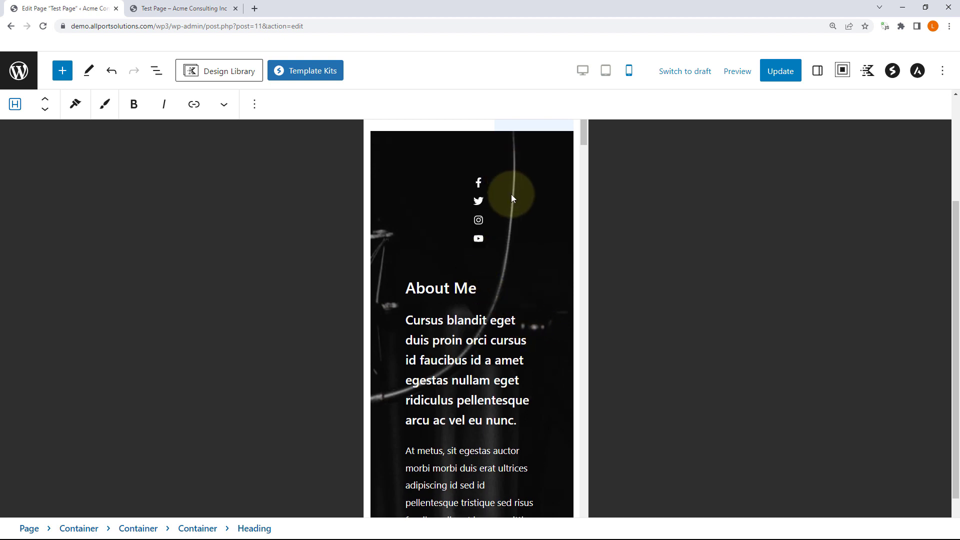
{"action": "scroll", "coordinate": [515, 203], "scroll_direction": "down", "scroll_amount": 2}
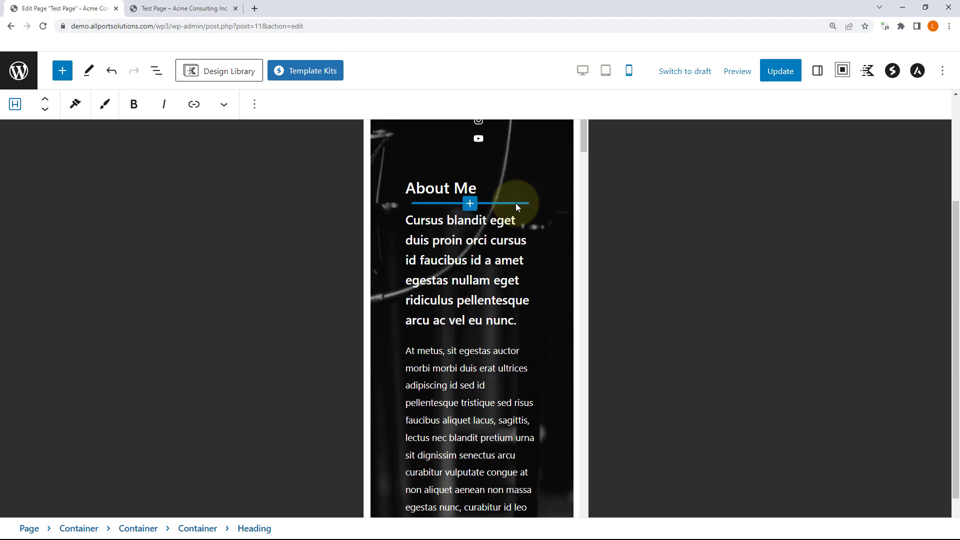
{"action": "scroll", "coordinate": [515, 203], "scroll_direction": "down", "scroll_amount": 7}
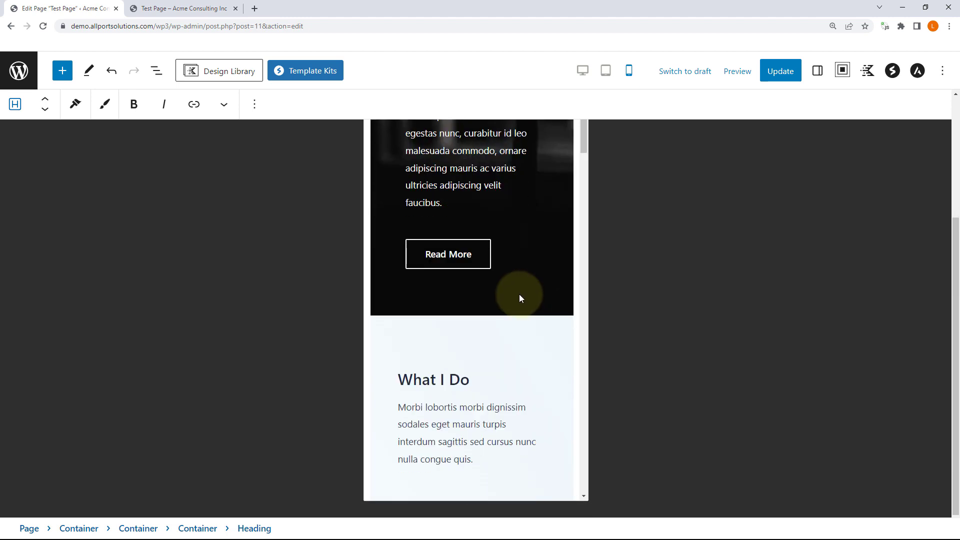
{"action": "scroll", "coordinate": [520, 295], "scroll_direction": "down", "scroll_amount": 9}
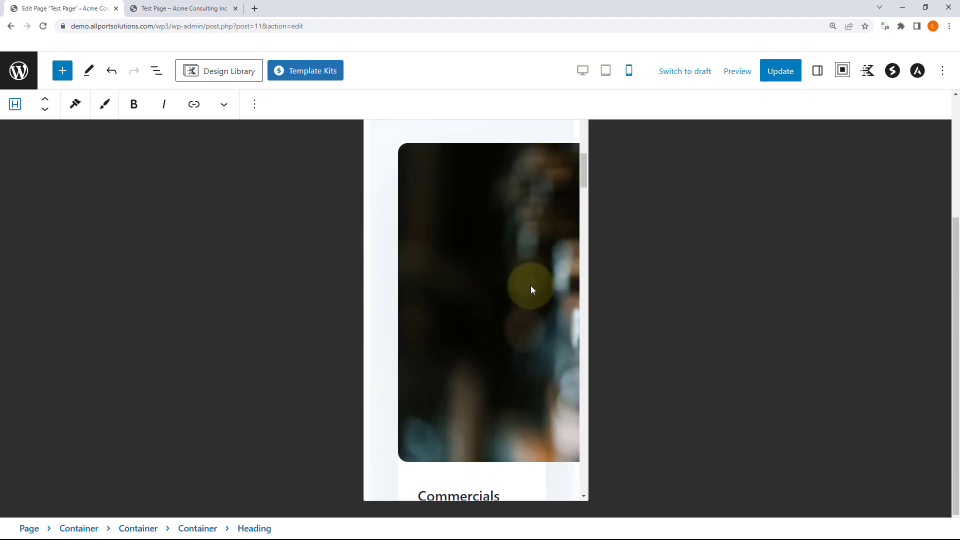
{"action": "scroll", "coordinate": [531, 287], "scroll_direction": "down", "scroll_amount": 8}
{"action": "scroll", "coordinate": [530, 286], "scroll_direction": "up", "scroll_amount": 20}
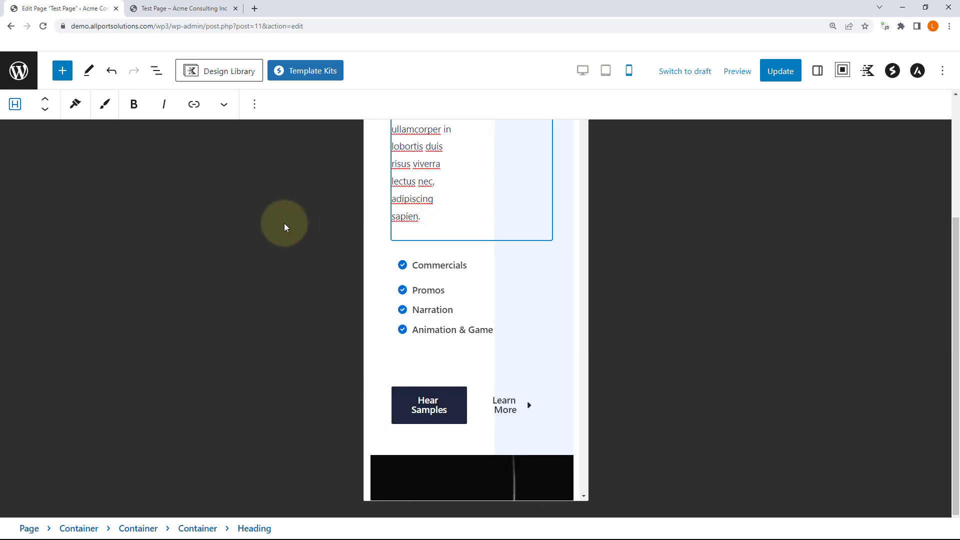
{"action": "scroll", "coordinate": [490, 205], "scroll_direction": "up", "scroll_amount": 8}
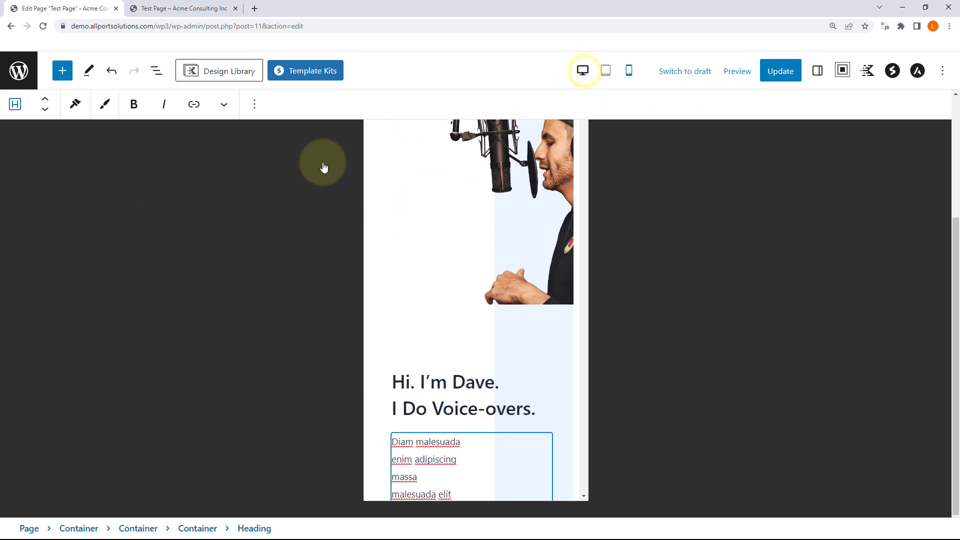
Step: Return to desktop preview and remove all six top-level Containers selected together in List View
{"action": "left_click", "coordinate": [582, 70]}
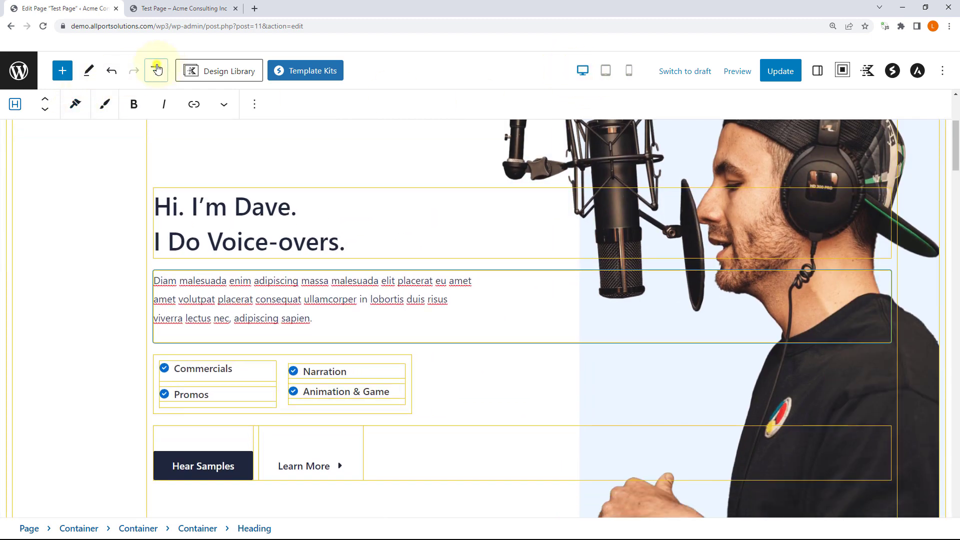
{"action": "left_click", "coordinate": [157, 69]}
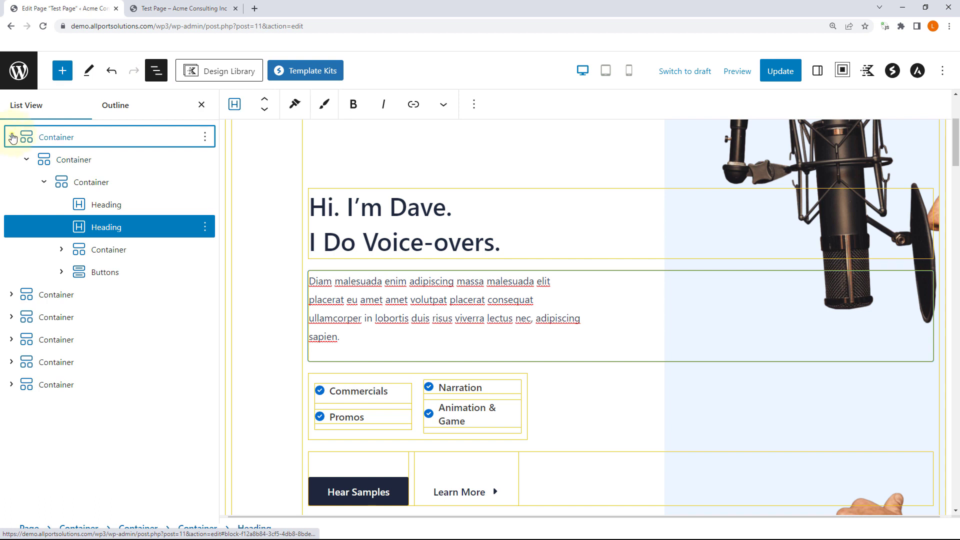
{"action": "left_click", "coordinate": [12, 137]}
{"action": "left_click", "coordinate": [129, 143]}
{"action": "left_click", "coordinate": [115, 250], "text": "shift"}
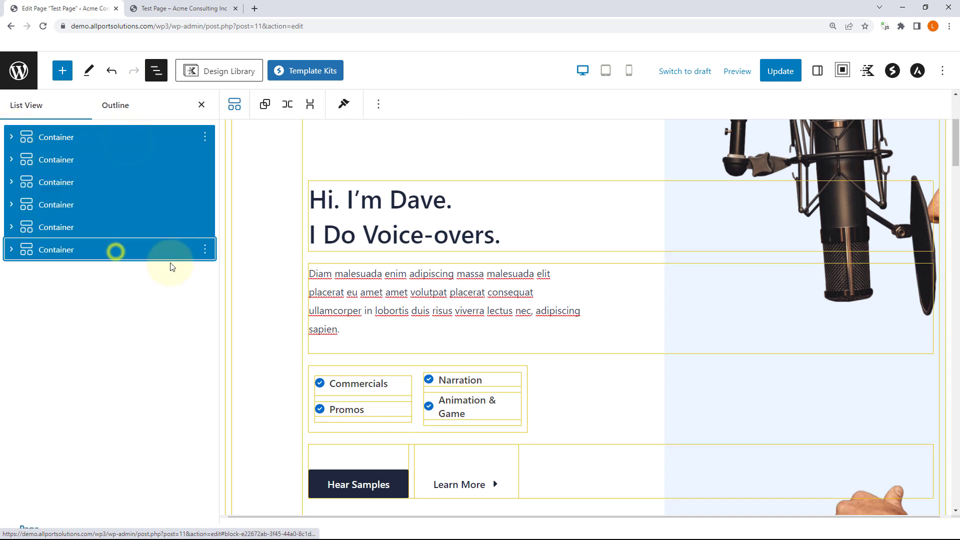
{"action": "left_click", "coordinate": [206, 138]}
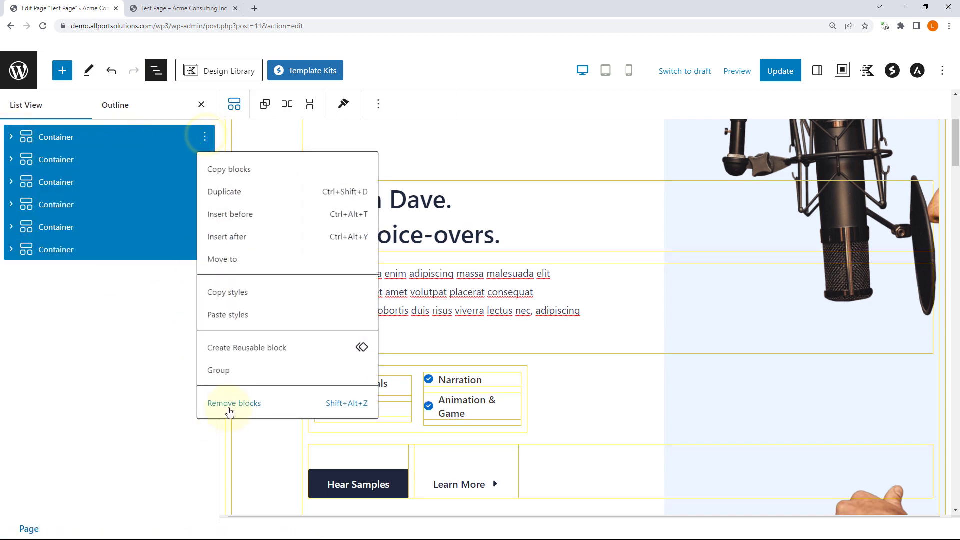
{"action": "left_click", "coordinate": [230, 406]}
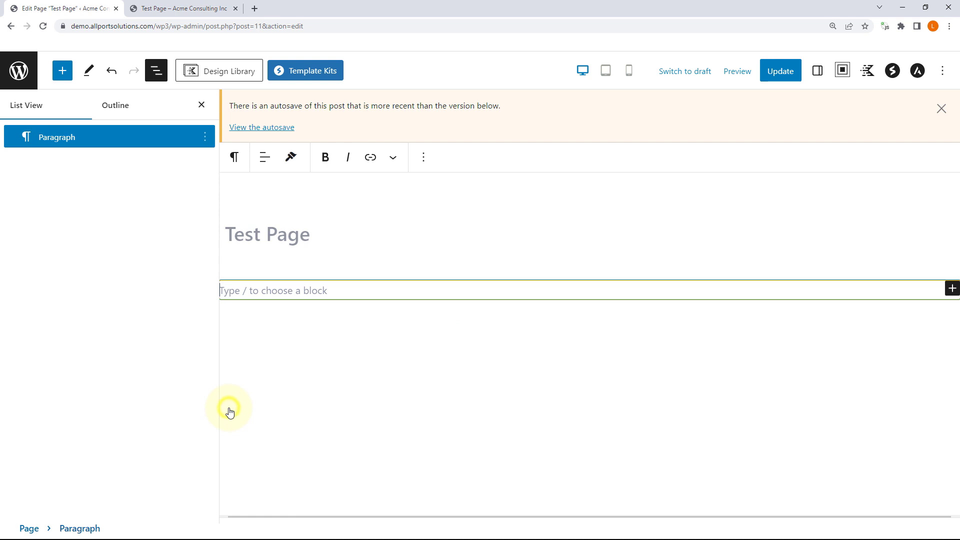
Step: Insert the Hero 1 pattern from the Kadence Design Library into the empty page
{"action": "left_click", "coordinate": [217, 69]}
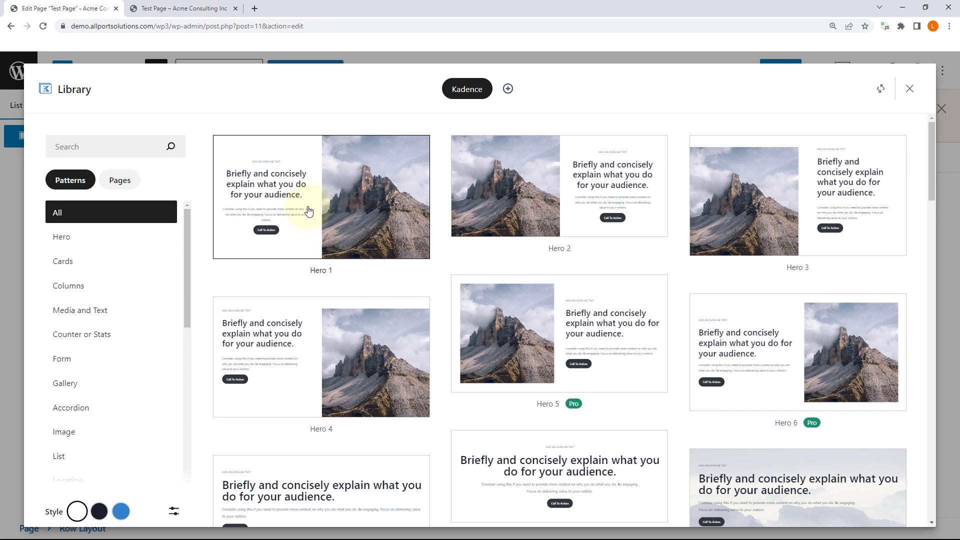
{"action": "left_click", "coordinate": [320, 196]}
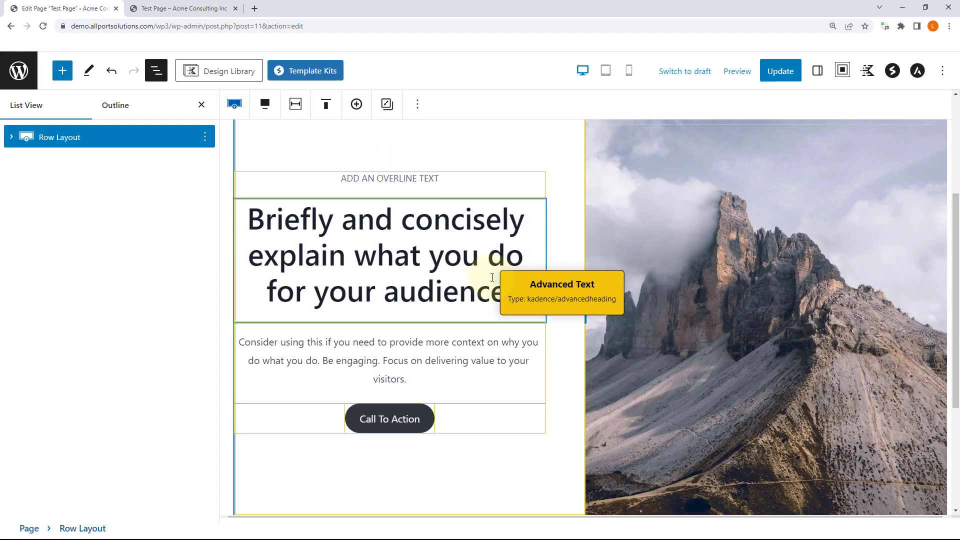
Step: Close List View and inspect the Hero 1 layout at desktop and tablet widths
{"action": "left_click", "coordinate": [202, 104]}
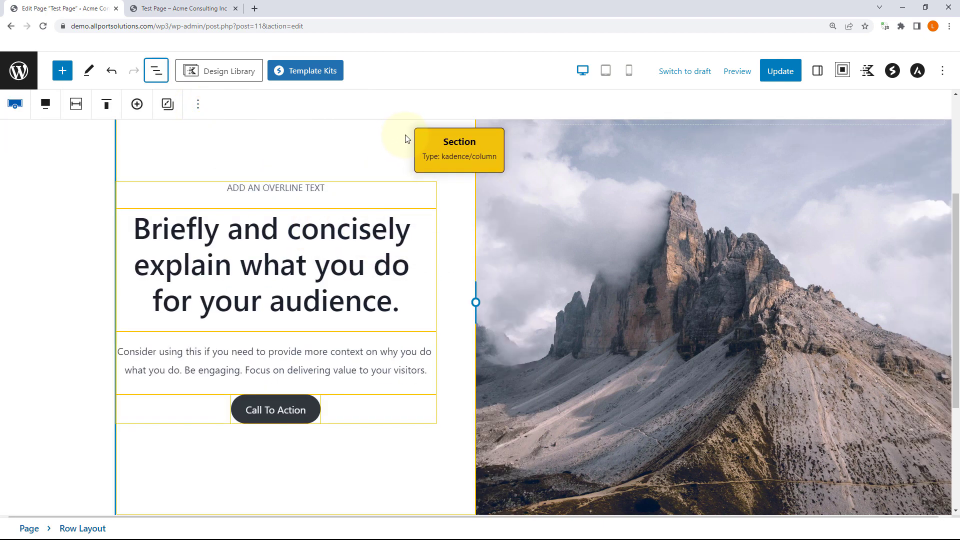
{"action": "scroll", "coordinate": [445, 168], "scroll_direction": "down", "scroll_amount": 4}
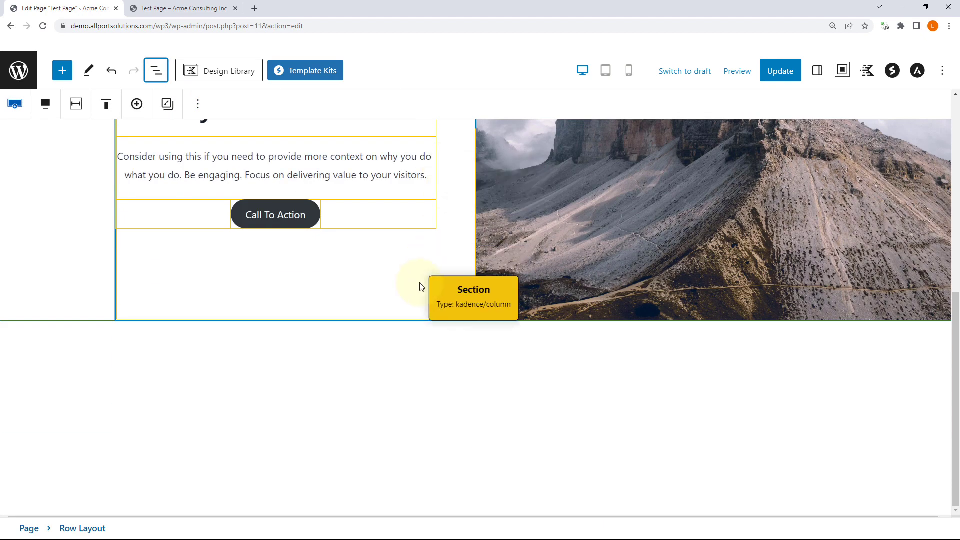
{"action": "scroll", "coordinate": [436, 271], "scroll_direction": "up", "scroll_amount": 7}
{"action": "scroll", "coordinate": [436, 271], "scroll_direction": "down", "scroll_amount": 2}
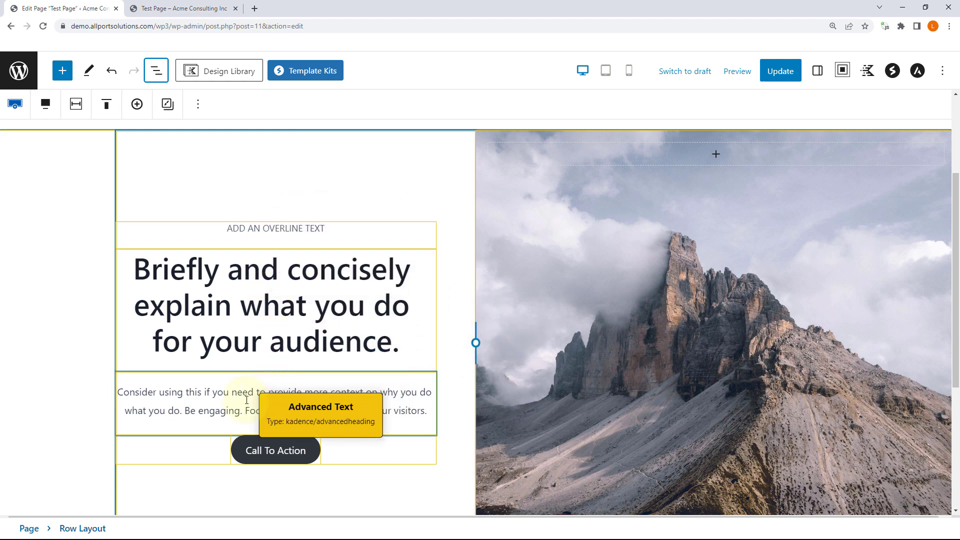
{"action": "left_click", "coordinate": [606, 71]}
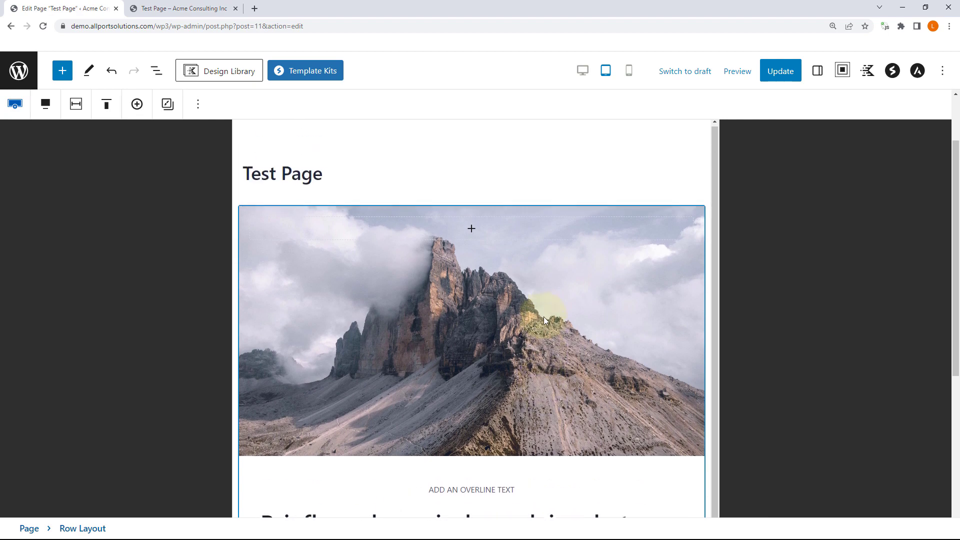
{"action": "scroll", "coordinate": [544, 315], "scroll_direction": "down", "scroll_amount": 3}
{"action": "scroll", "coordinate": [544, 319], "scroll_direction": "down", "scroll_amount": 1}
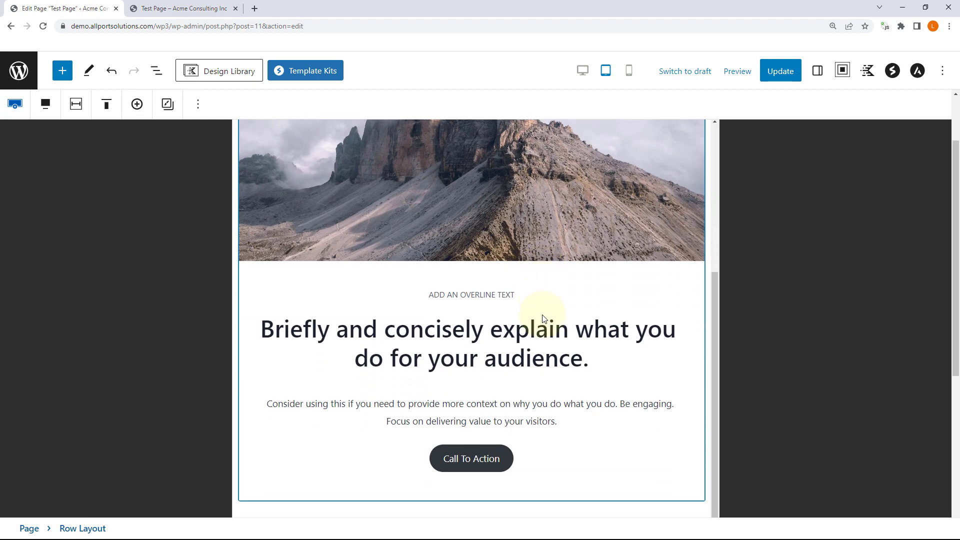
{"action": "scroll", "coordinate": [544, 319], "scroll_direction": "up", "scroll_amount": 4}
Step: Check the hero at mobile width, then return the preview to desktop
{"action": "left_click", "coordinate": [630, 78]}
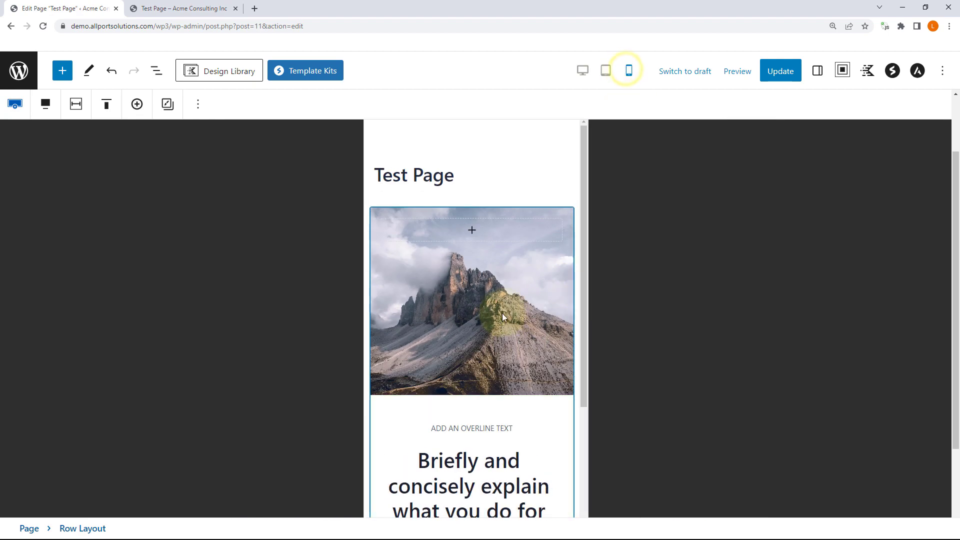
{"action": "scroll", "coordinate": [497, 313], "scroll_direction": "down", "scroll_amount": 4}
{"action": "scroll", "coordinate": [498, 311], "scroll_direction": "down", "scroll_amount": 2}
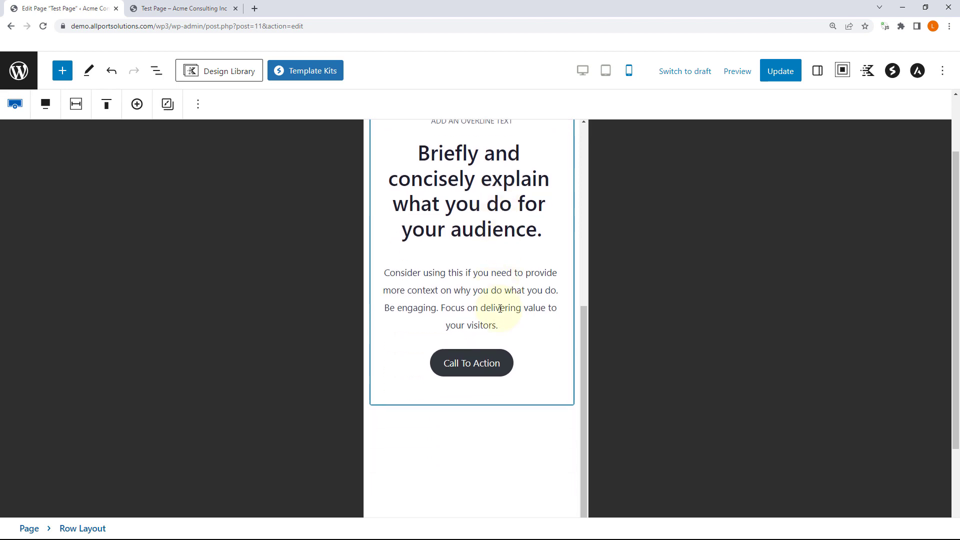
{"action": "scroll", "coordinate": [498, 313], "scroll_direction": "up", "scroll_amount": 6}
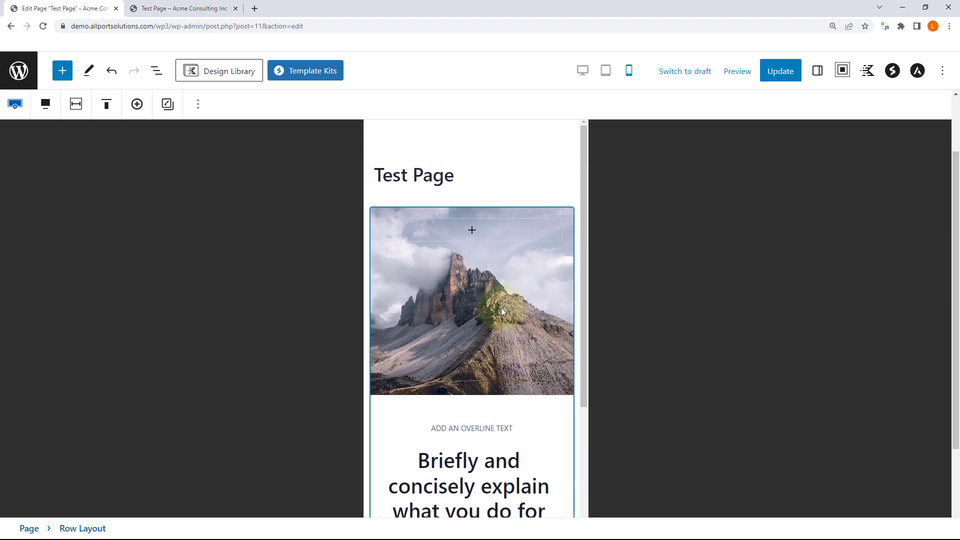
{"action": "left_click", "coordinate": [581, 74]}
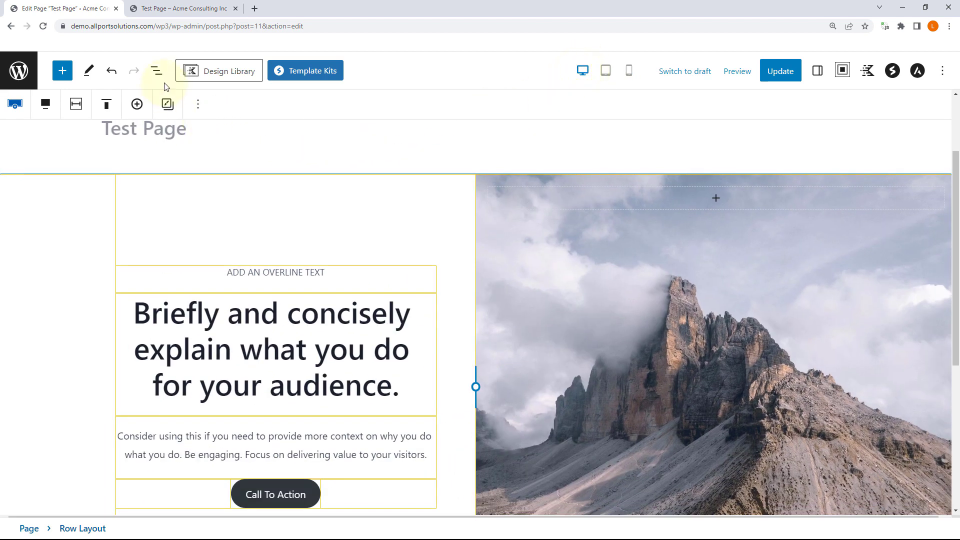
{"action": "left_click", "coordinate": [156, 72]}
{"action": "left_click", "coordinate": [205, 137]}
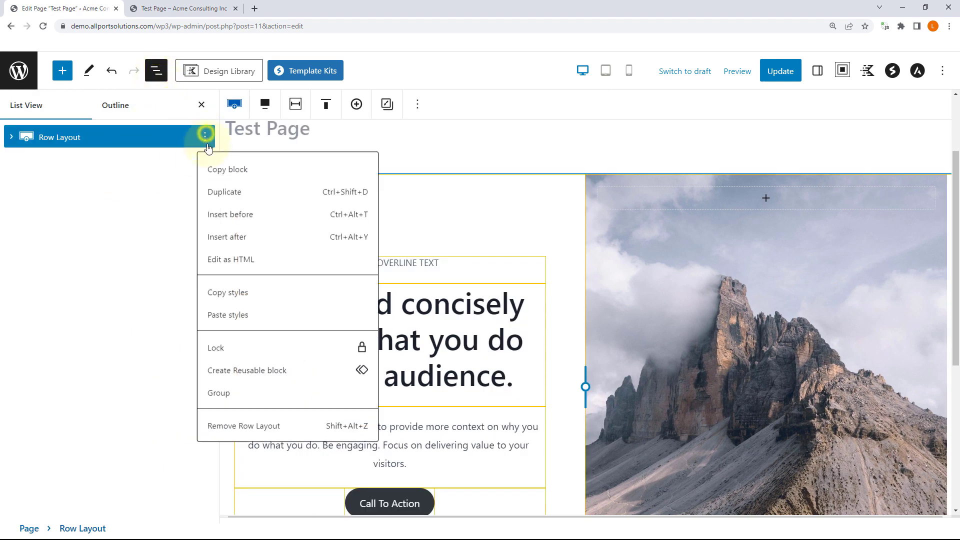
{"action": "left_click", "coordinate": [253, 425]}
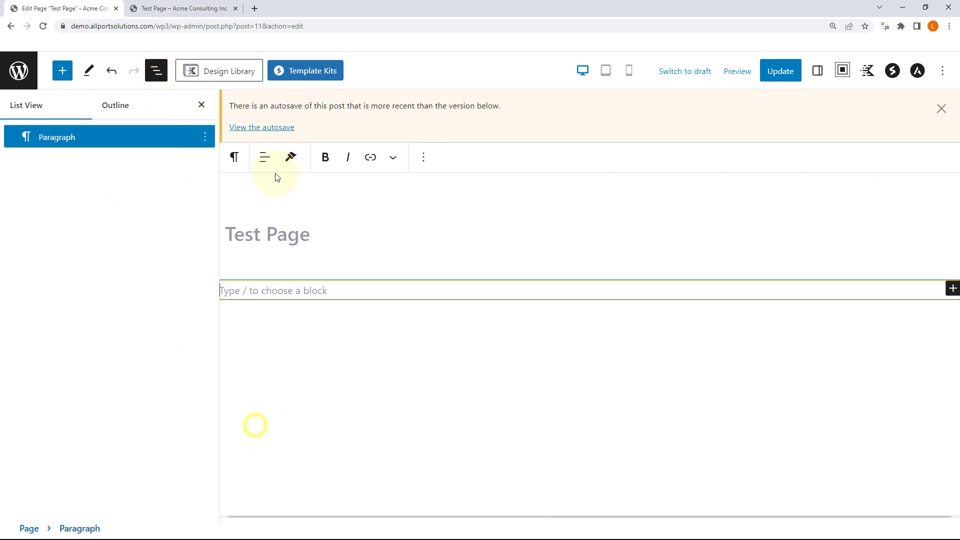
{"action": "left_click", "coordinate": [240, 75]}
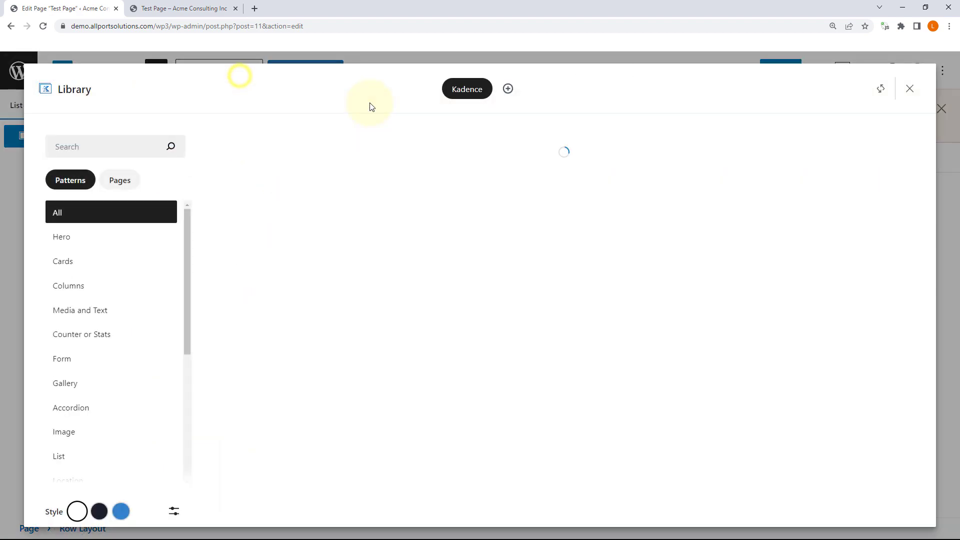
{"action": "left_click", "coordinate": [111, 186]}
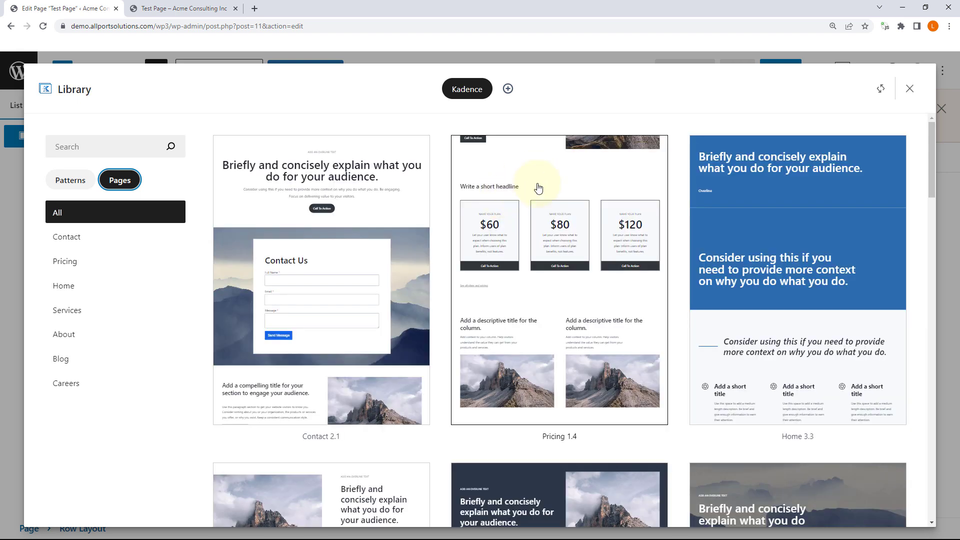
{"action": "scroll", "coordinate": [702, 210], "scroll_direction": "down", "scroll_amount": 5}
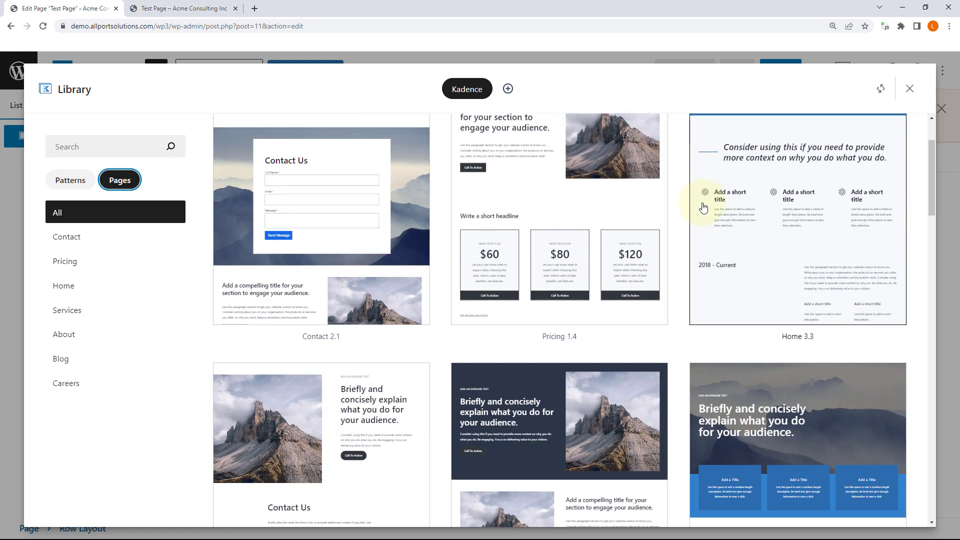
{"action": "scroll", "coordinate": [701, 218], "scroll_direction": "down", "scroll_amount": 5}
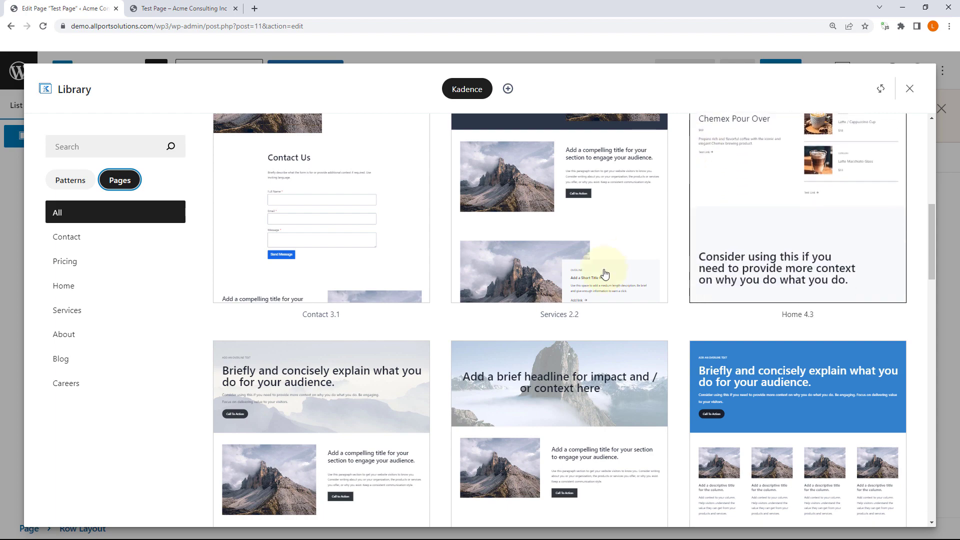
{"action": "scroll", "coordinate": [604, 272], "scroll_direction": "down", "scroll_amount": 7}
{"action": "scroll", "coordinate": [605, 270], "scroll_direction": "down", "scroll_amount": 15}
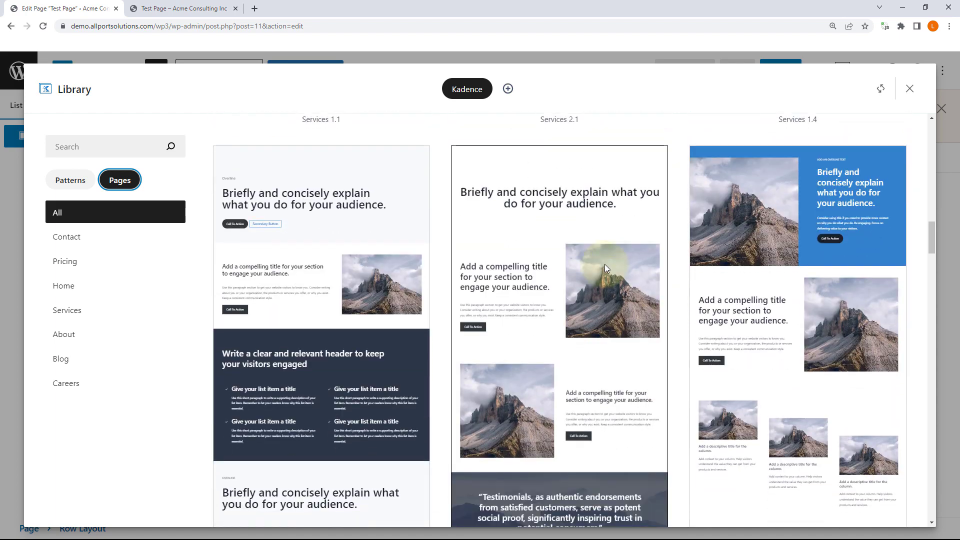
{"action": "scroll", "coordinate": [604, 268], "scroll_direction": "down", "scroll_amount": 10}
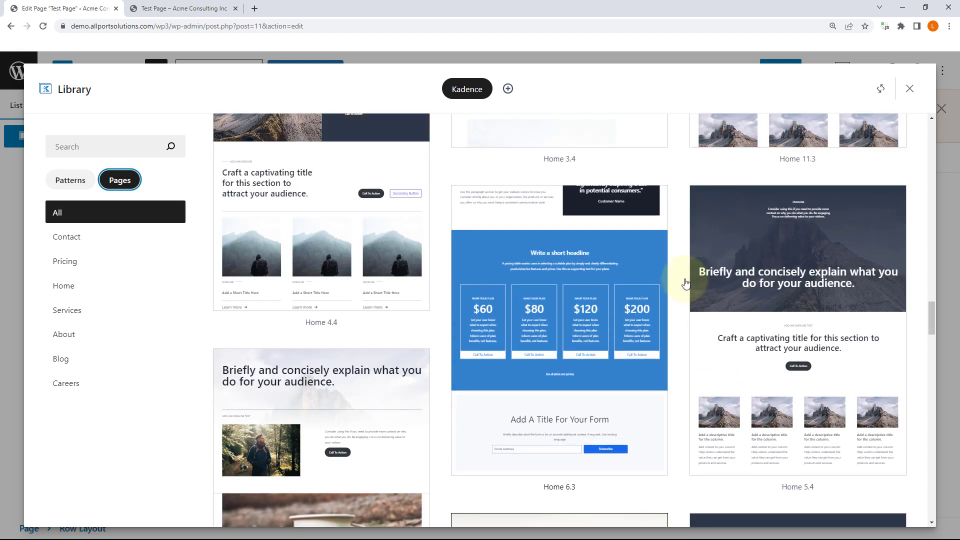
{"action": "scroll", "coordinate": [692, 304], "scroll_direction": "down", "scroll_amount": 5}
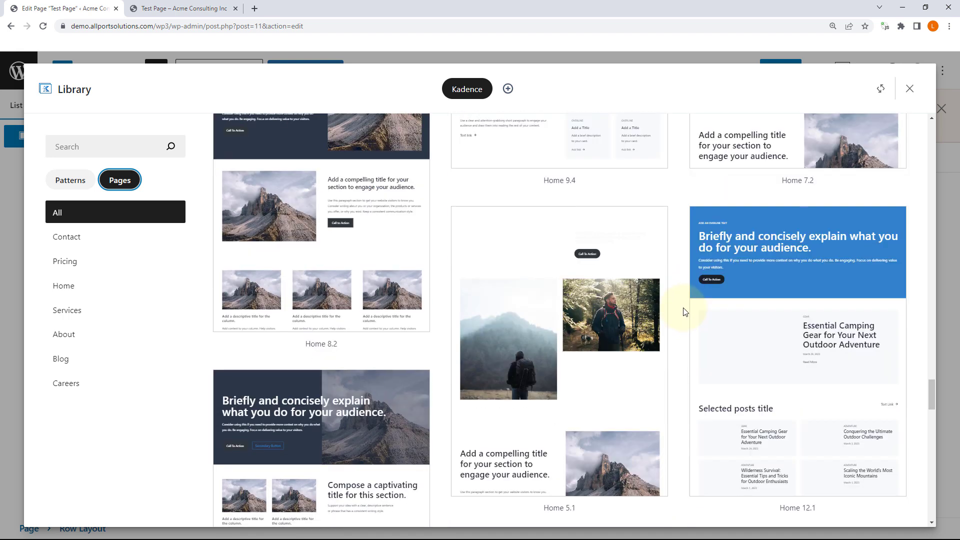
{"action": "scroll", "coordinate": [685, 308], "scroll_direction": "down", "scroll_amount": 3}
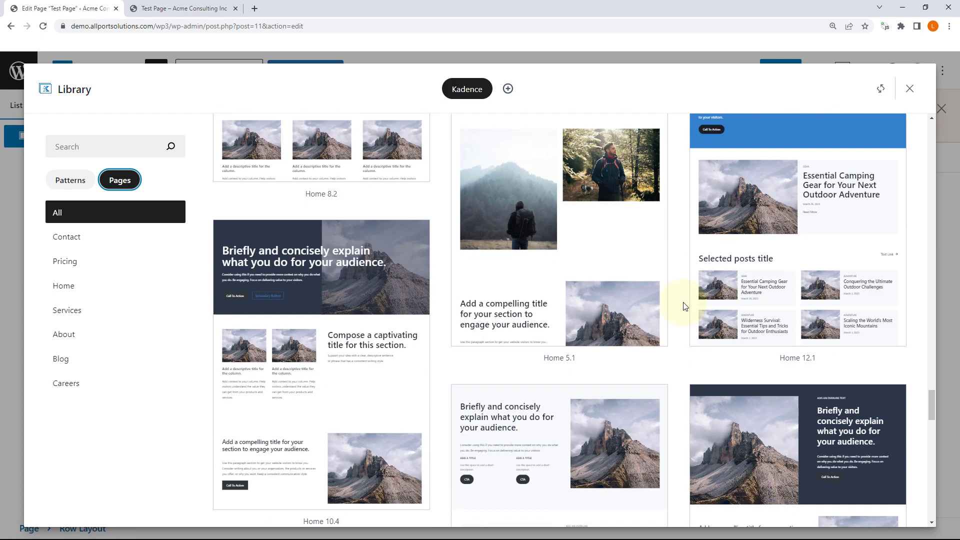
{"action": "scroll", "coordinate": [685, 306], "scroll_direction": "down", "scroll_amount": 8}
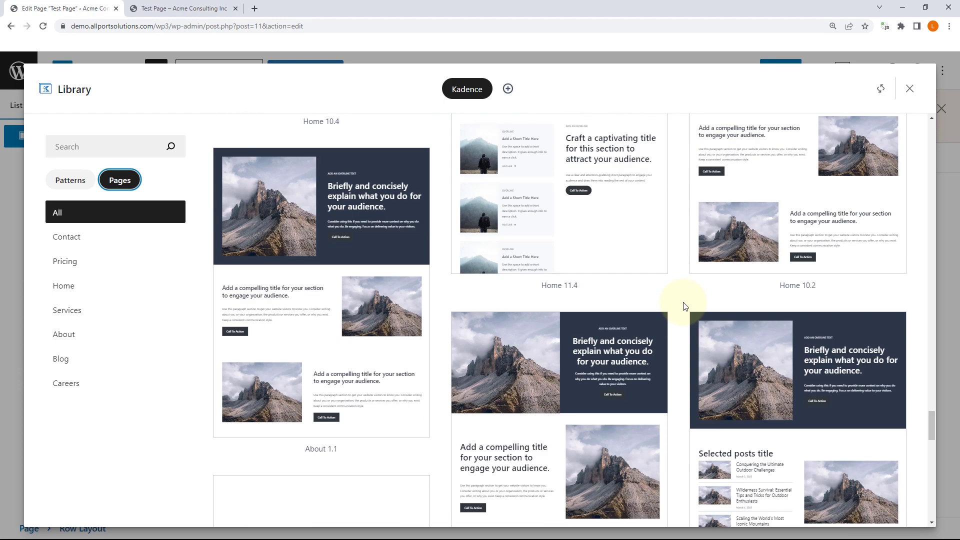
{"action": "scroll", "coordinate": [684, 306], "scroll_direction": "down", "scroll_amount": 4}
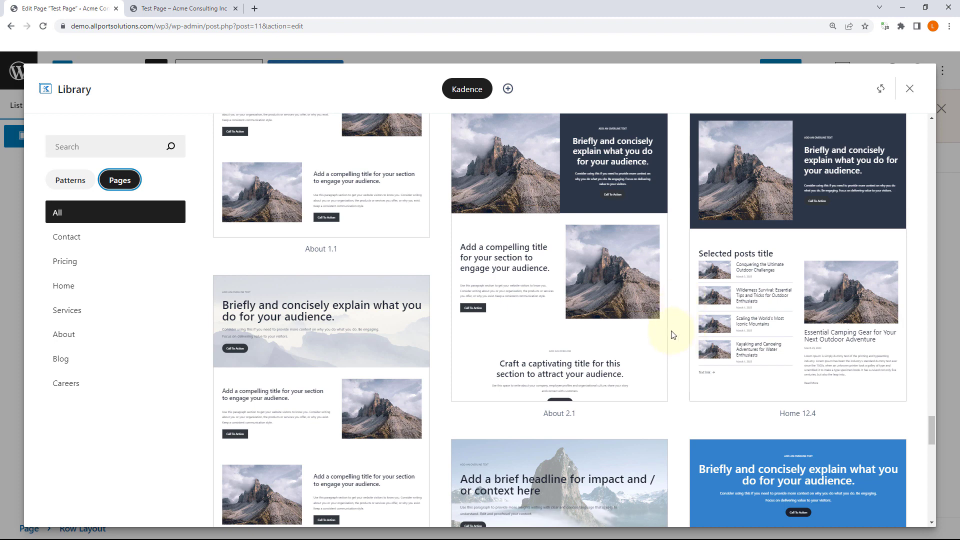
{"action": "scroll", "coordinate": [673, 335], "scroll_direction": "down", "scroll_amount": 6}
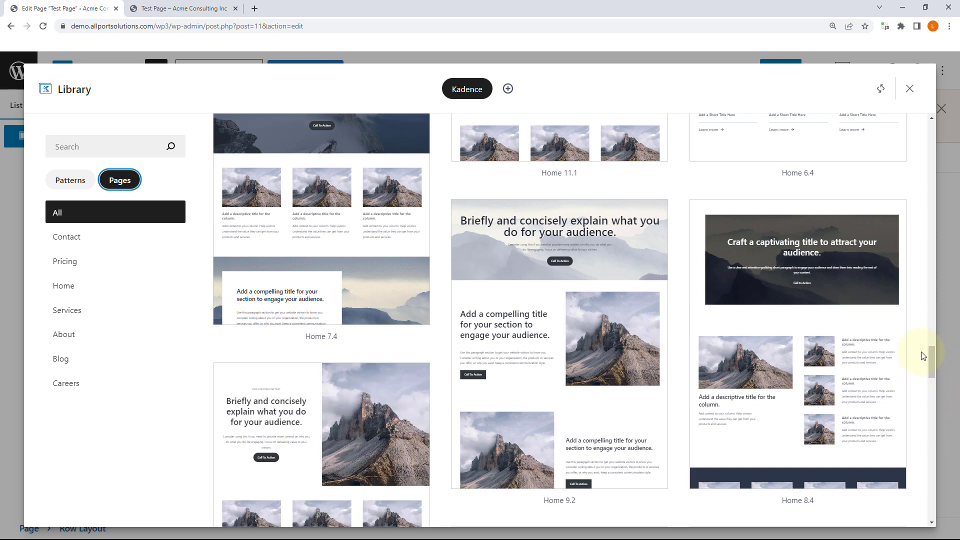
{"action": "left_click_drag", "start_coordinate": [931, 358], "coordinate": [954, 515]}
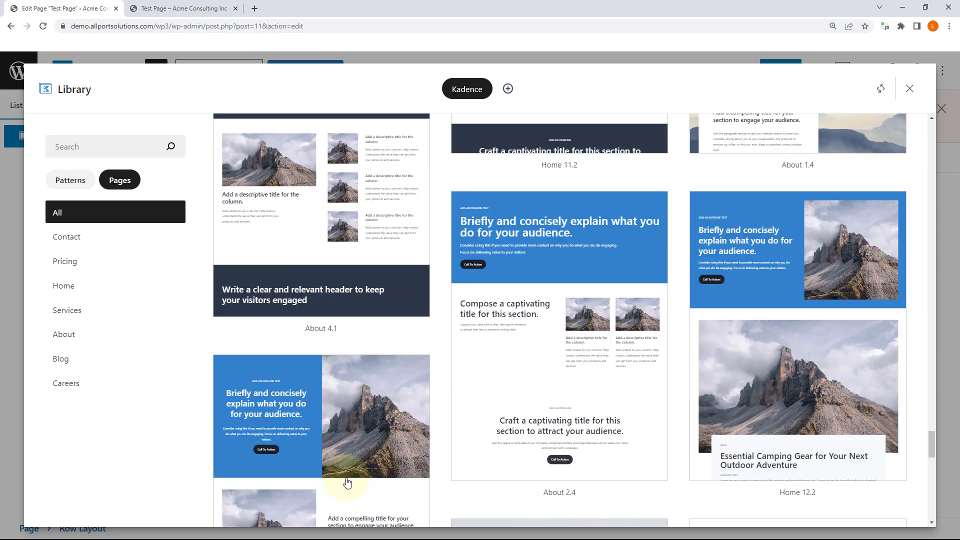
Step: Filter the Kadence page library to Services designs and view Services 2.2
{"action": "left_click", "coordinate": [70, 311]}
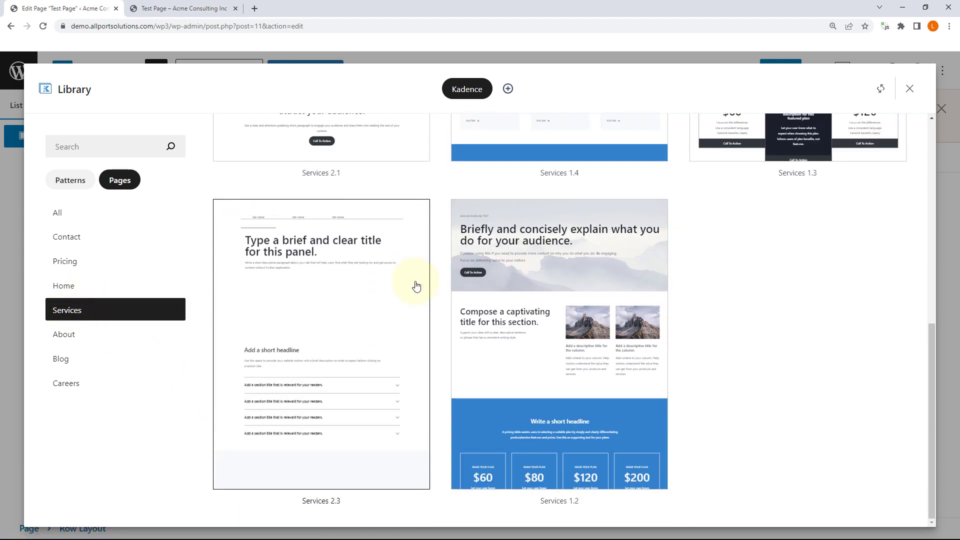
{"action": "scroll", "coordinate": [523, 285], "scroll_direction": "up", "scroll_amount": 5}
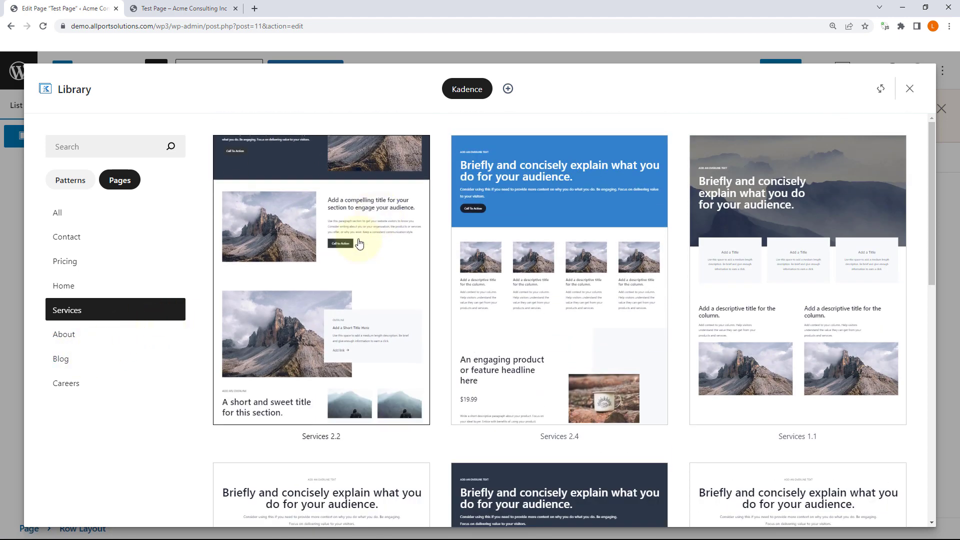
{"action": "left_click", "coordinate": [305, 218]}
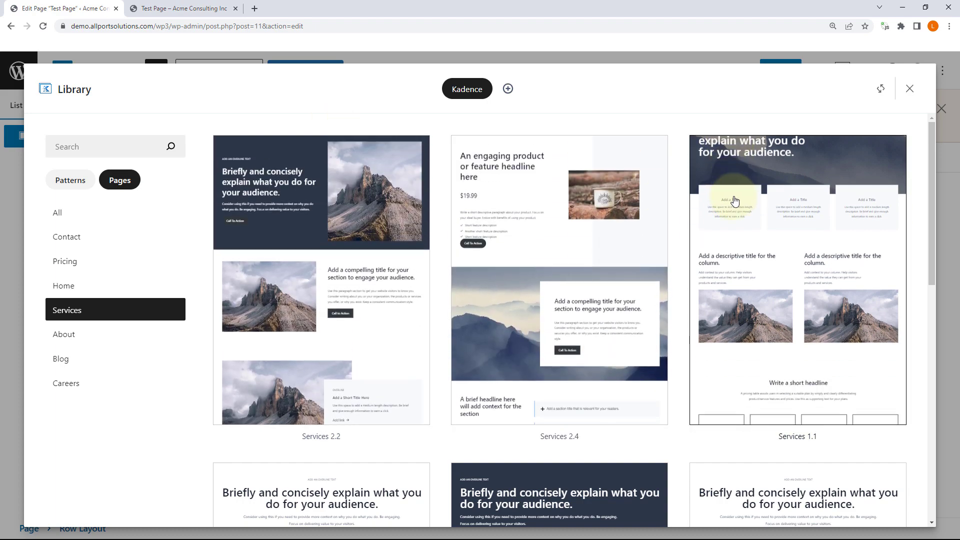
Step: Browse the Services designs and import the Services 1.3 page layout
{"action": "scroll", "coordinate": [735, 200], "scroll_direction": "down", "scroll_amount": 6}
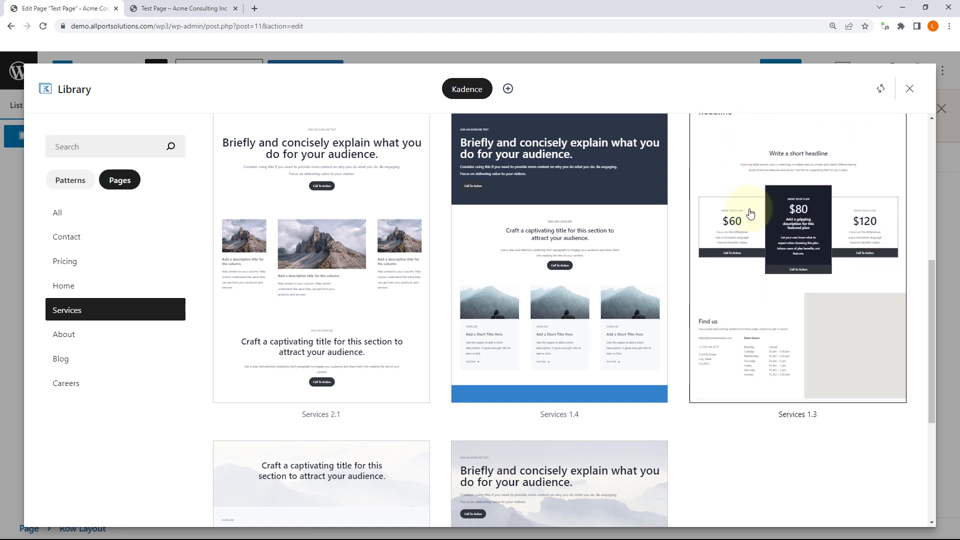
{"action": "scroll", "coordinate": [780, 240], "scroll_direction": "up", "scroll_amount": 3}
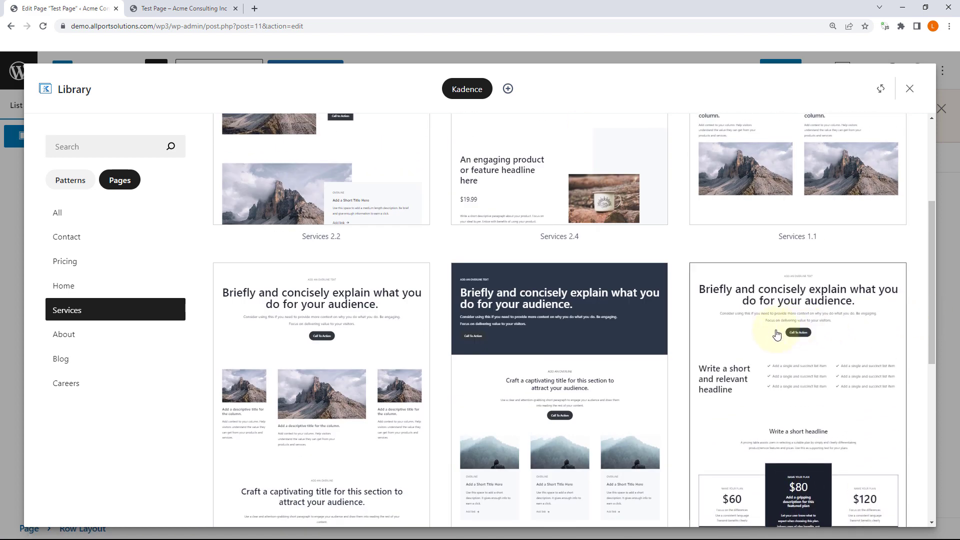
{"action": "scroll", "coordinate": [850, 330], "scroll_direction": "down", "scroll_amount": 5}
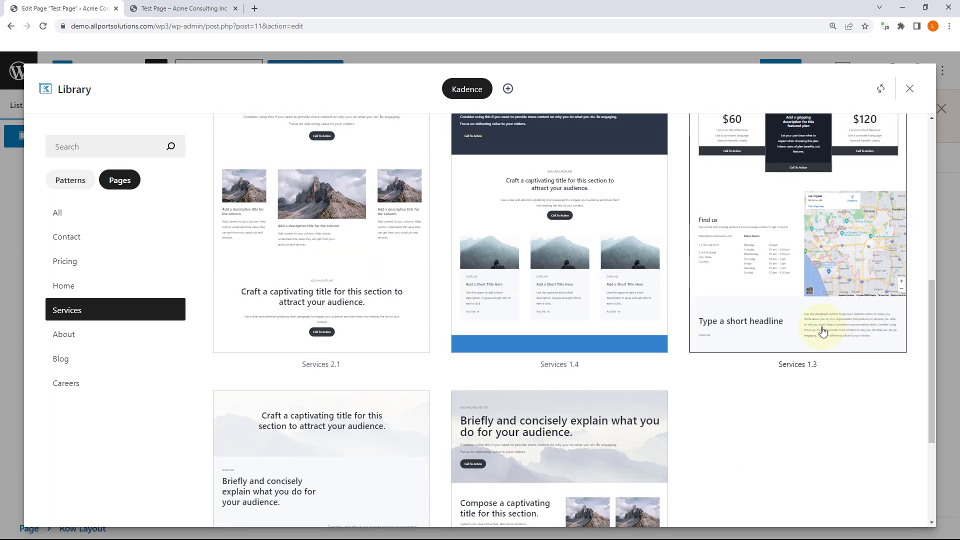
{"action": "scroll", "coordinate": [820, 325], "scroll_direction": "up", "scroll_amount": 3}
{"action": "left_click", "coordinate": [845, 351]}
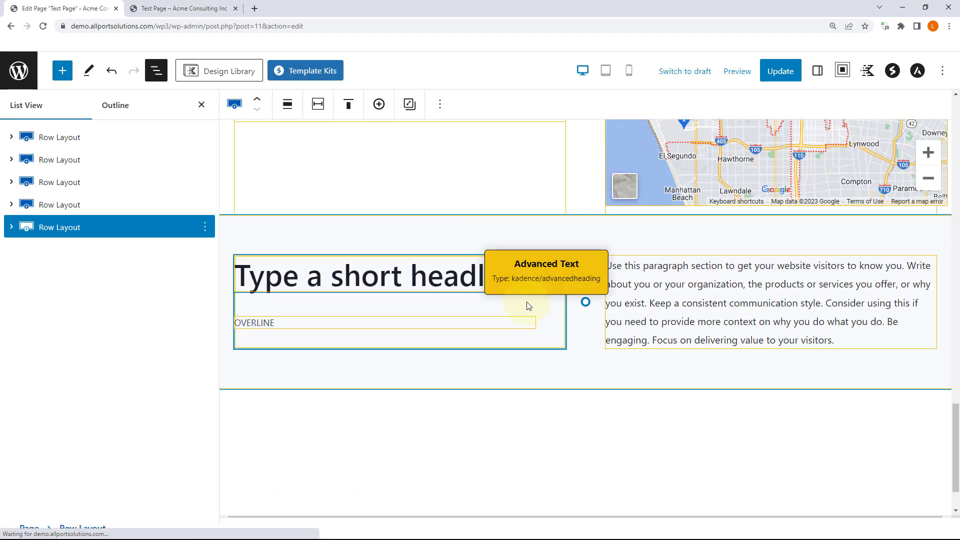
Step: Hide List View and scroll through the imported Services 1.3 layout
{"action": "scroll", "coordinate": [525, 260], "scroll_direction": "up", "scroll_amount": 4}
{"action": "left_click", "coordinate": [201, 106]}
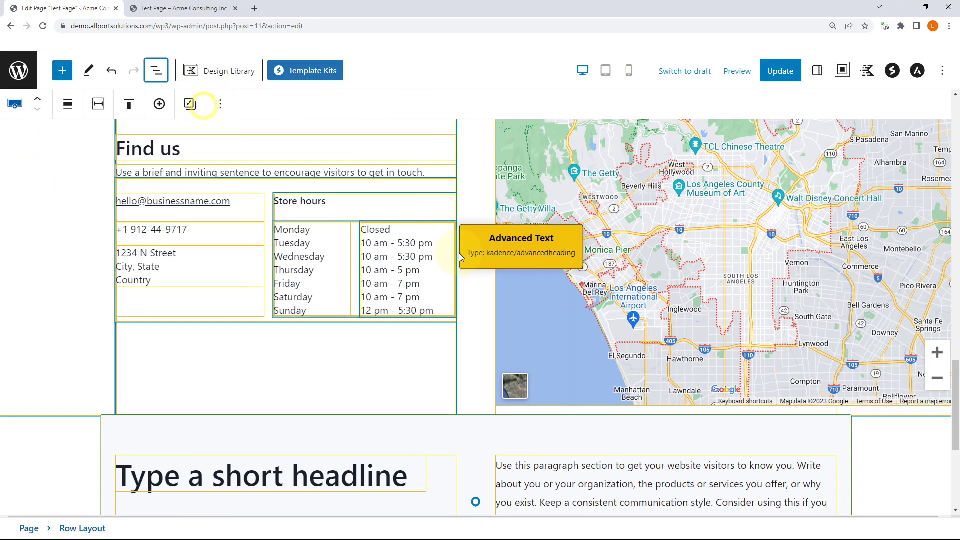
{"action": "scroll", "coordinate": [459, 253], "scroll_direction": "up", "scroll_amount": 10}
{"action": "scroll", "coordinate": [463, 230], "scroll_direction": "up", "scroll_amount": 3}
{"action": "scroll", "coordinate": [462, 225], "scroll_direction": "down", "scroll_amount": 4}
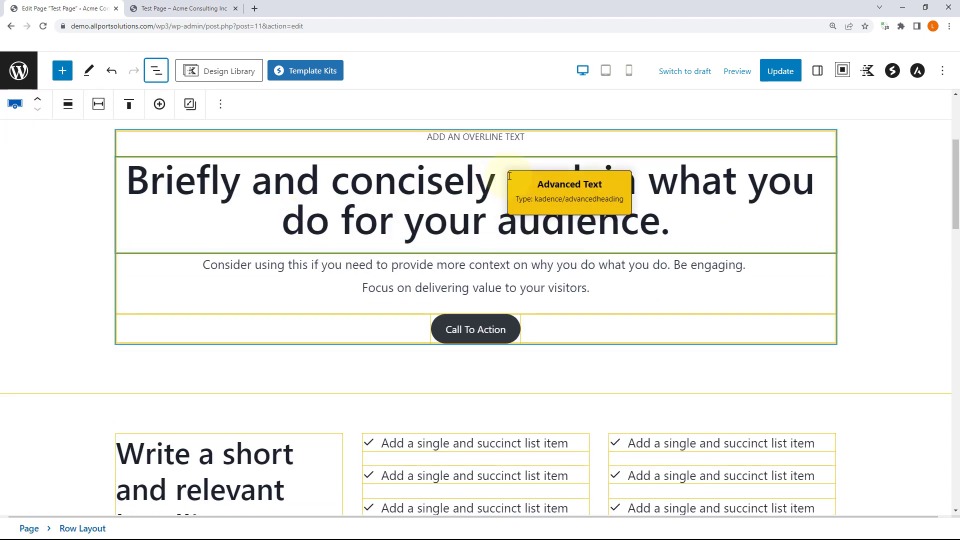
{"action": "scroll", "coordinate": [442, 237], "scroll_direction": "down", "scroll_amount": 4}
{"action": "scroll", "coordinate": [444, 235], "scroll_direction": "down", "scroll_amount": 1}
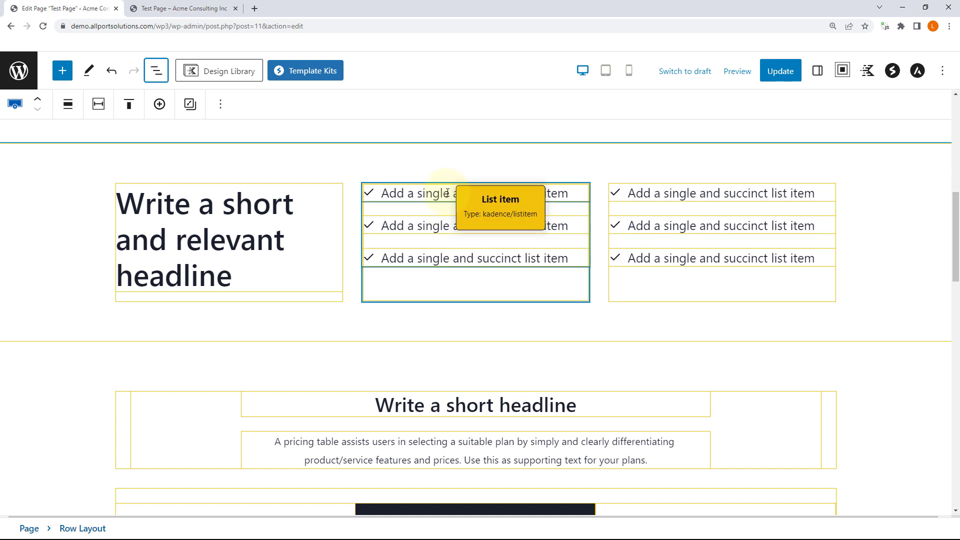
Step: Reopen List View and explore the first Row Layout's Section and Advanced Buttons
{"action": "left_click", "coordinate": [154, 73]}
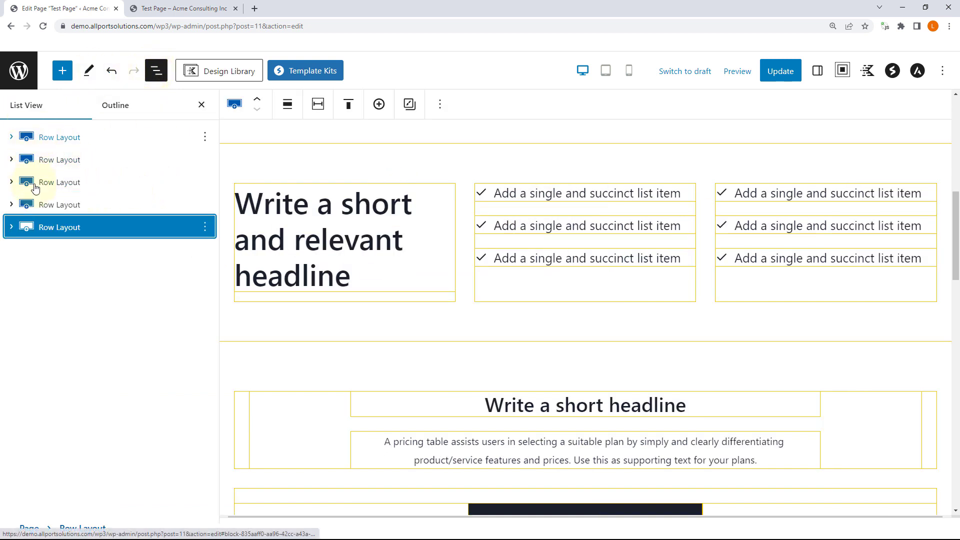
{"action": "left_click", "coordinate": [11, 137]}
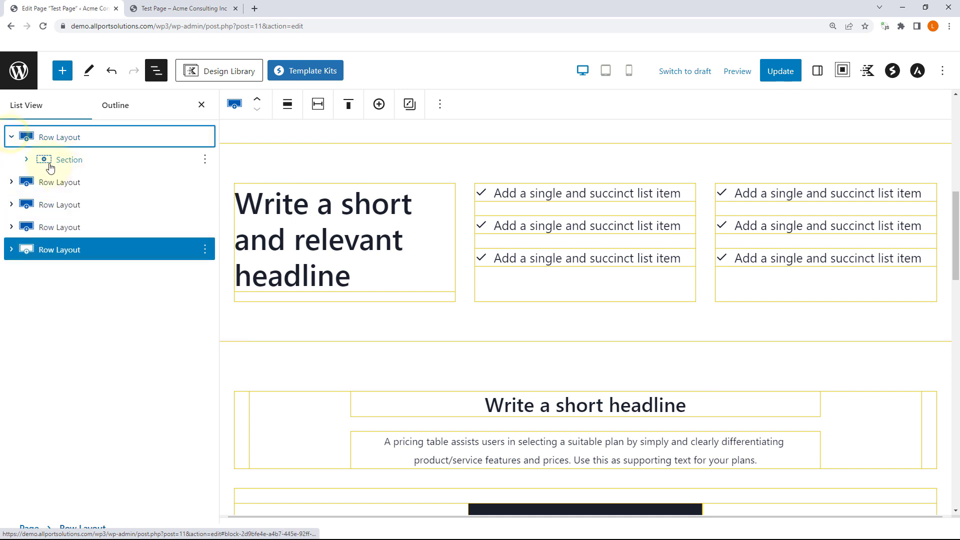
{"action": "left_click", "coordinate": [27, 159]}
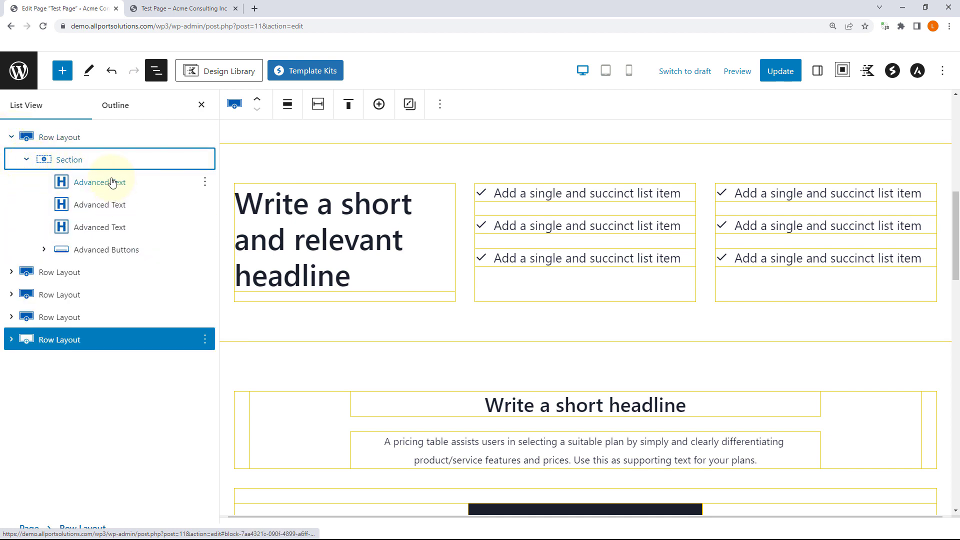
{"action": "left_click", "coordinate": [43, 250]}
{"action": "left_click", "coordinate": [44, 250]}
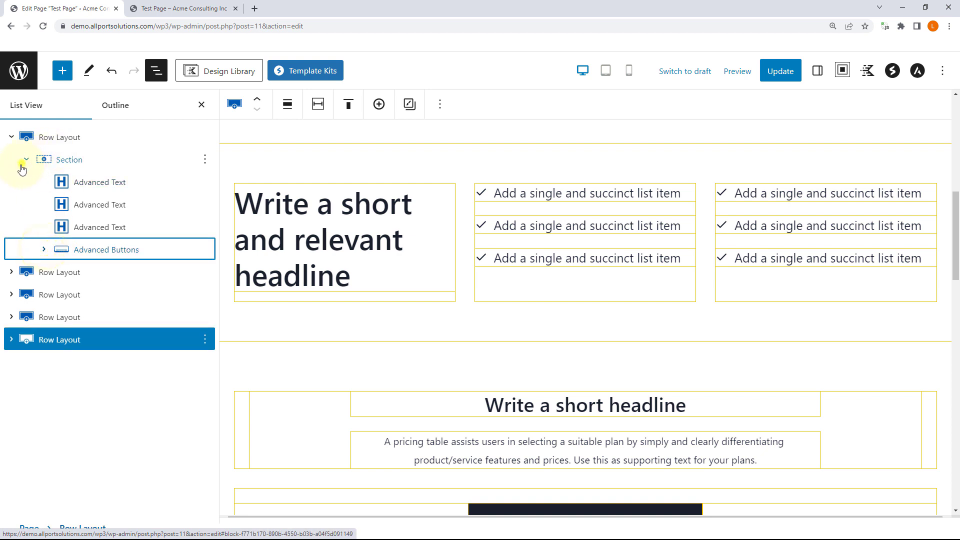
{"action": "left_click", "coordinate": [26, 160]}
Step: Expand the second Row Layout and its three Sections to show Advanced Text and Icon Lists
{"action": "left_click", "coordinate": [11, 182]}
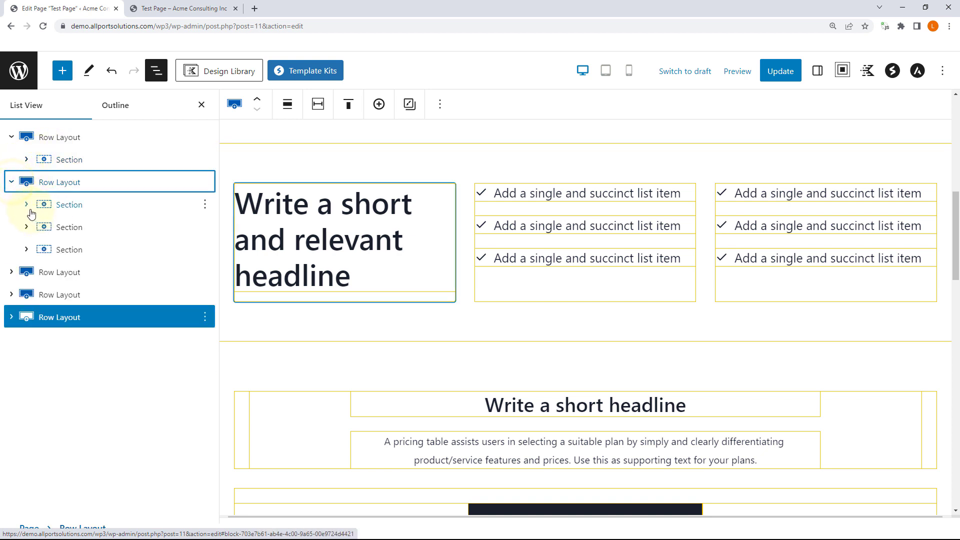
{"action": "left_click", "coordinate": [27, 204]}
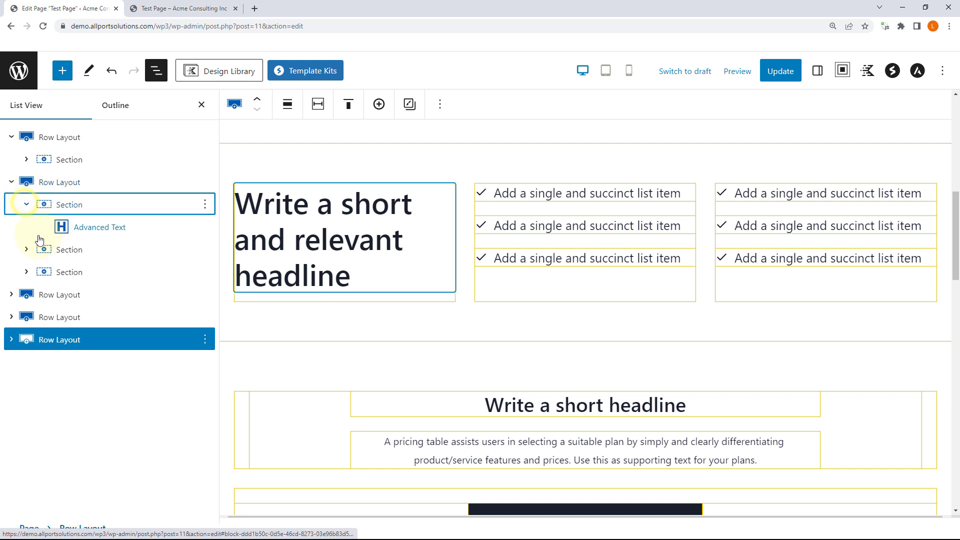
{"action": "left_click", "coordinate": [26, 250]}
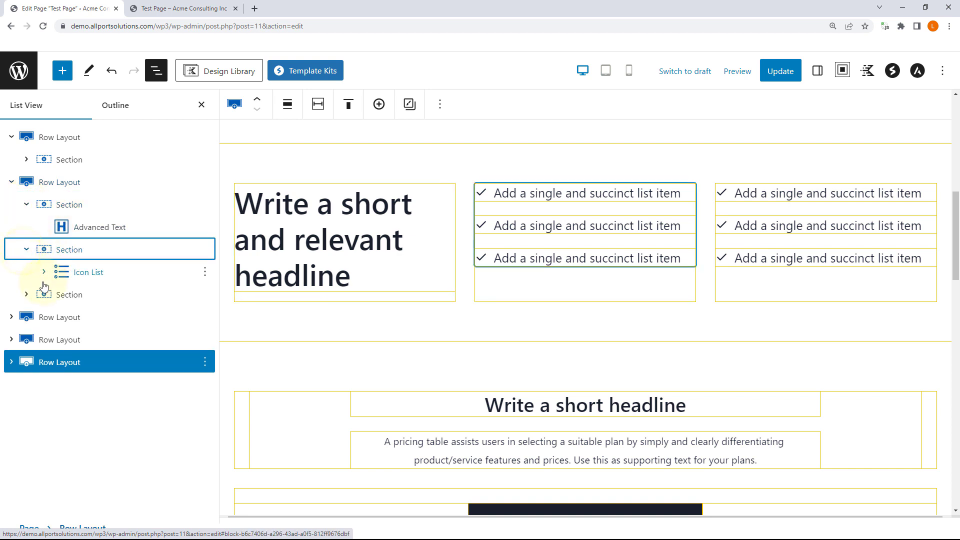
{"action": "left_click", "coordinate": [27, 295]}
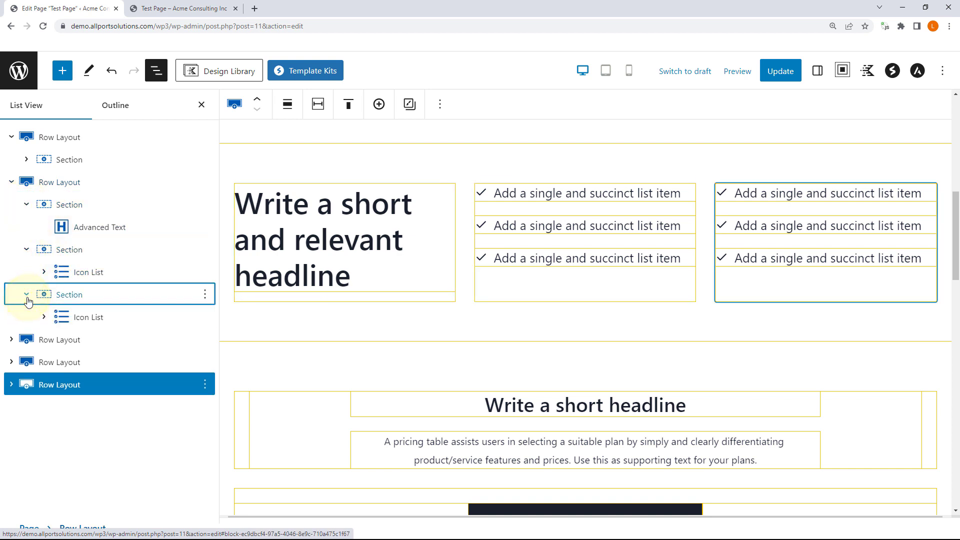
{"action": "scroll", "coordinate": [550, 250], "scroll_direction": "up", "scroll_amount": 8}
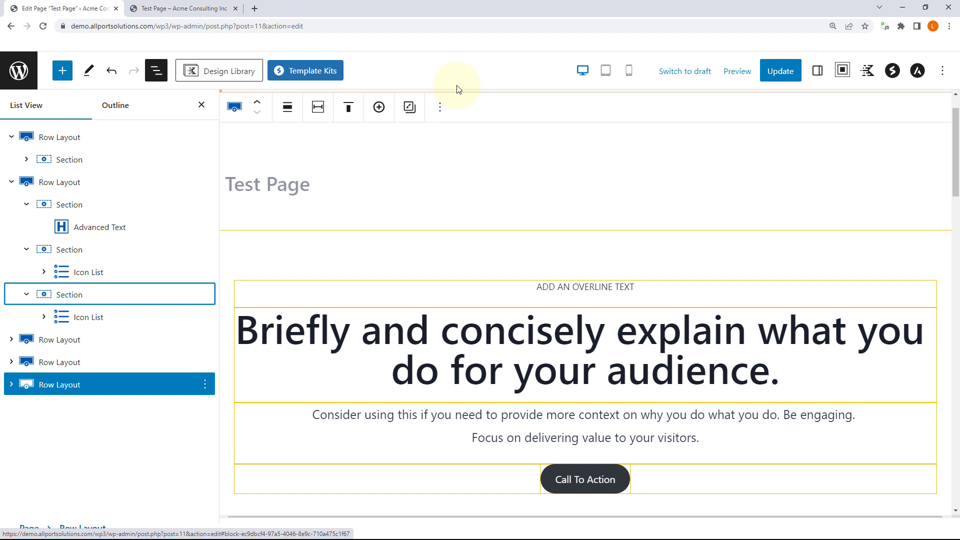
Step: Save the Test Page with Ctrl+S and advance to the 'Thank You So Much!' slide
{"action": "key", "text": "ctrl+s"}
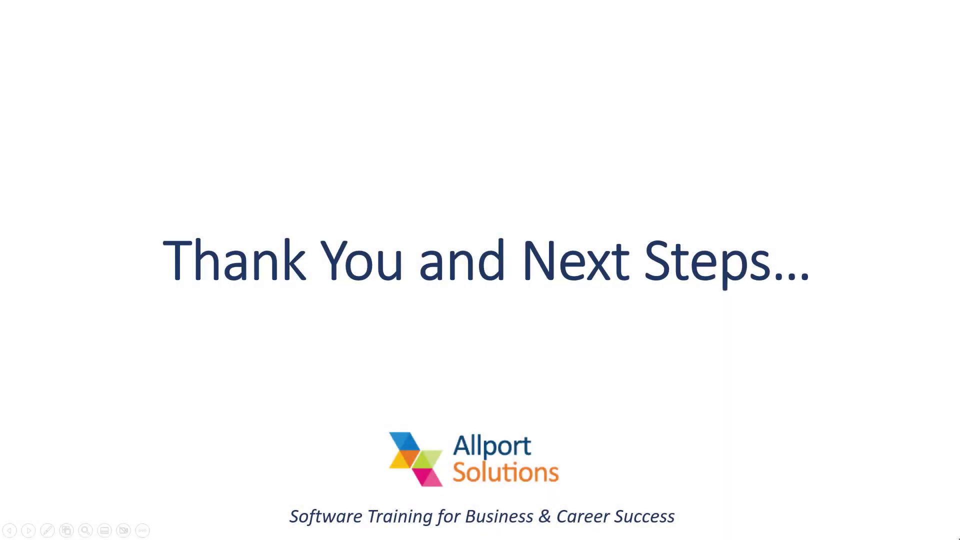
{"action": "key", "text": "Right"}
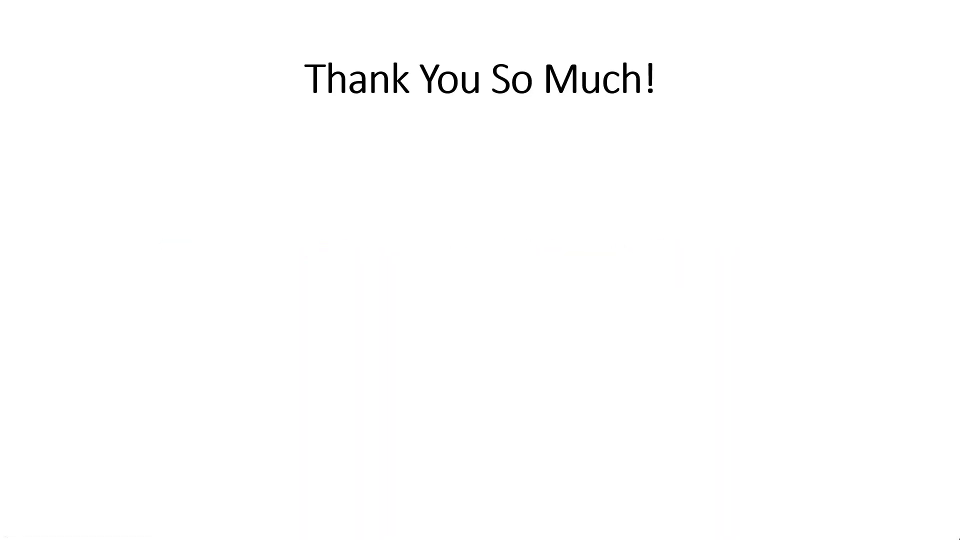